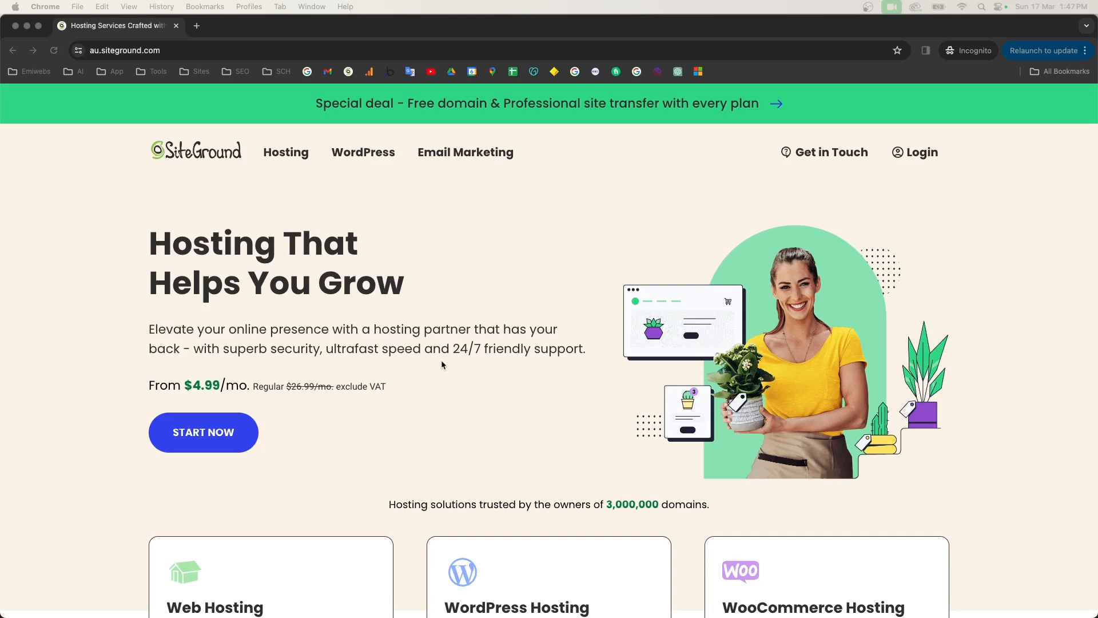
Step: Scroll to the WordPress Hosting card and open its plans page
{"action": "scroll", "coordinate": [516, 370], "scroll_direction": "down", "scroll_amount": 1}
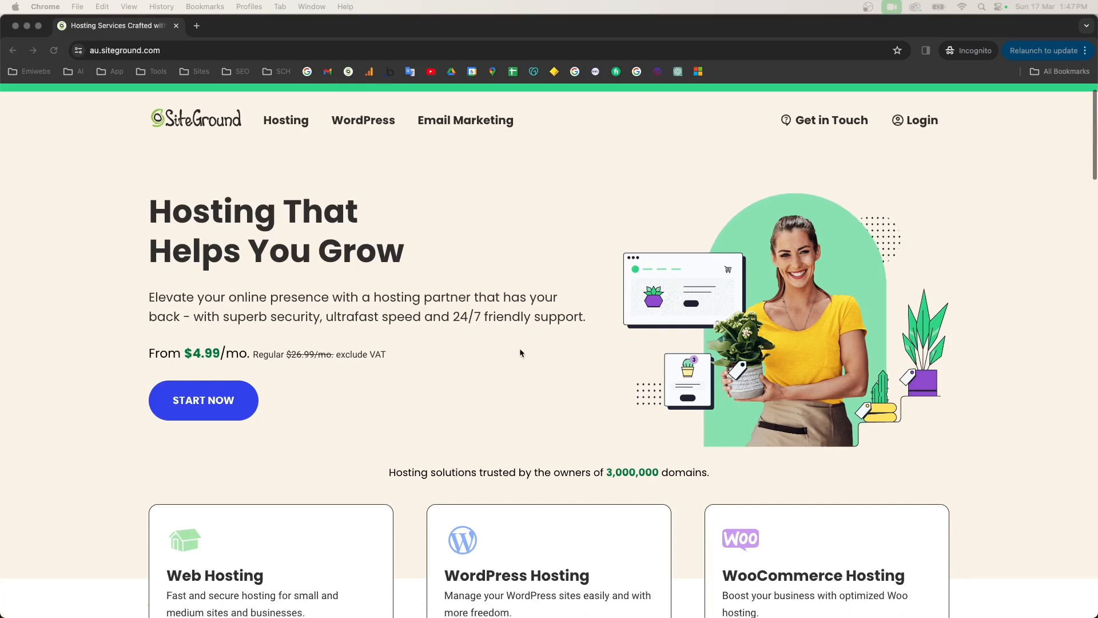
{"action": "scroll", "coordinate": [520, 350], "scroll_direction": "down", "scroll_amount": 2}
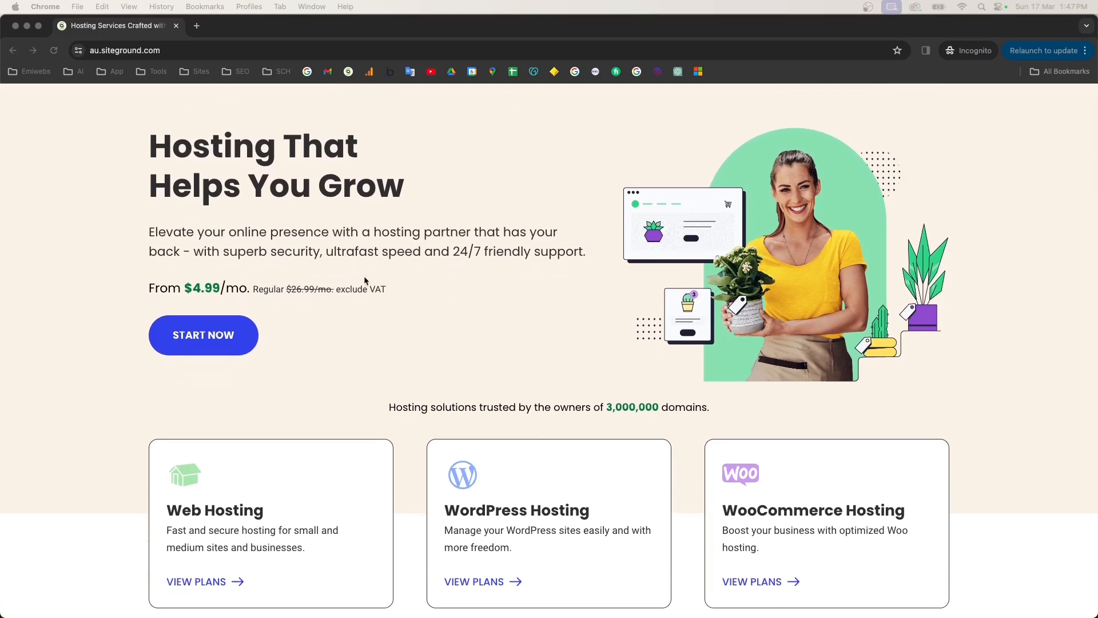
{"action": "scroll", "coordinate": [428, 321], "scroll_direction": "down", "scroll_amount": 4}
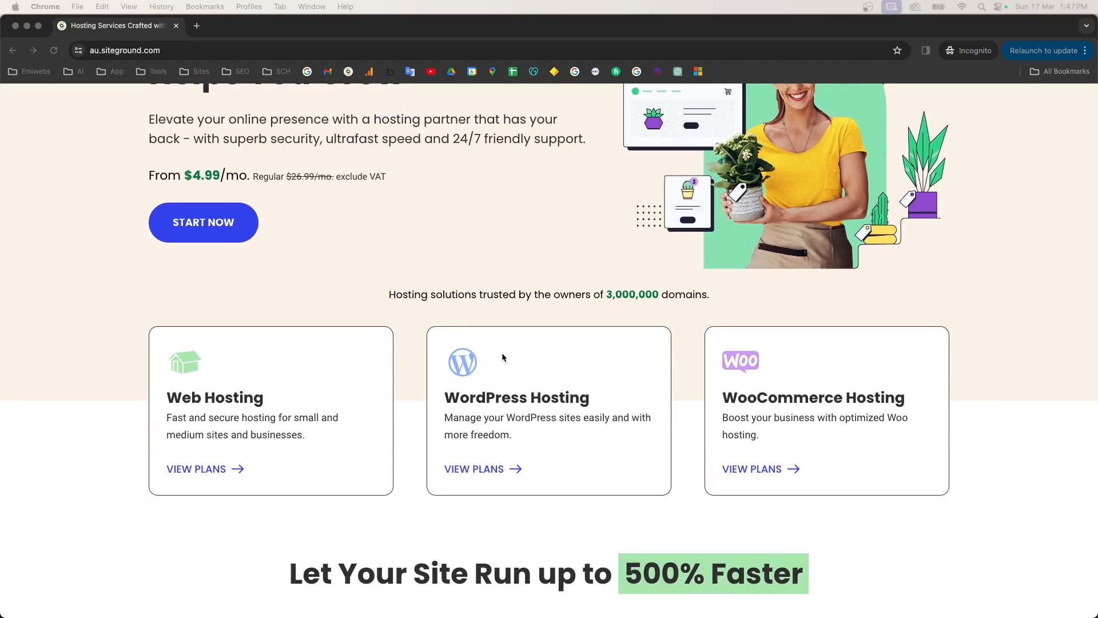
{"action": "scroll", "coordinate": [550, 360], "scroll_direction": "down", "scroll_amount": 2}
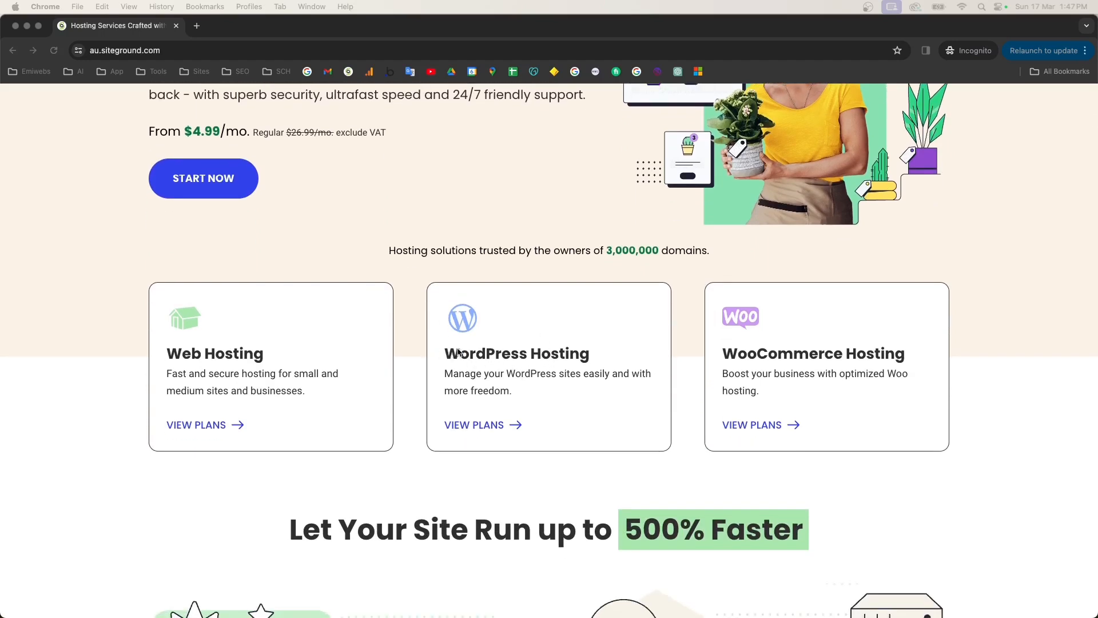
{"action": "left_click", "coordinate": [479, 429]}
{"action": "left_click", "coordinate": [478, 429]}
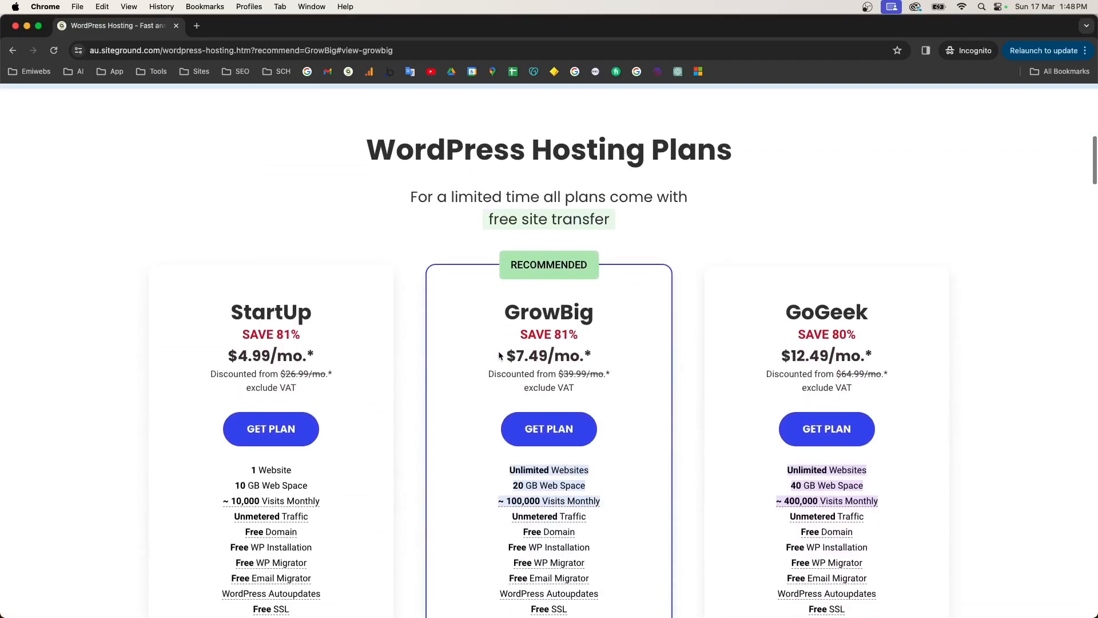
Step: Compare the plans: StartUp with 1 website, GrowBig with unlimited websites, and GoGeek
{"action": "scroll", "coordinate": [499, 356], "scroll_direction": "down", "scroll_amount": 2}
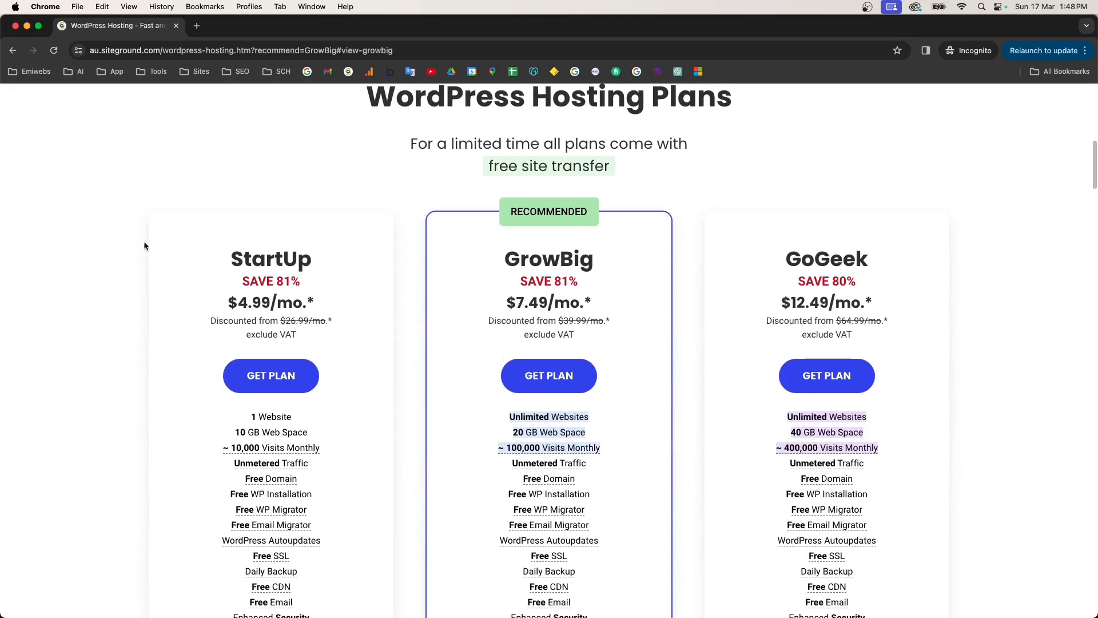
{"action": "left_click_drag", "start_coordinate": [221, 258], "coordinate": [355, 263]}
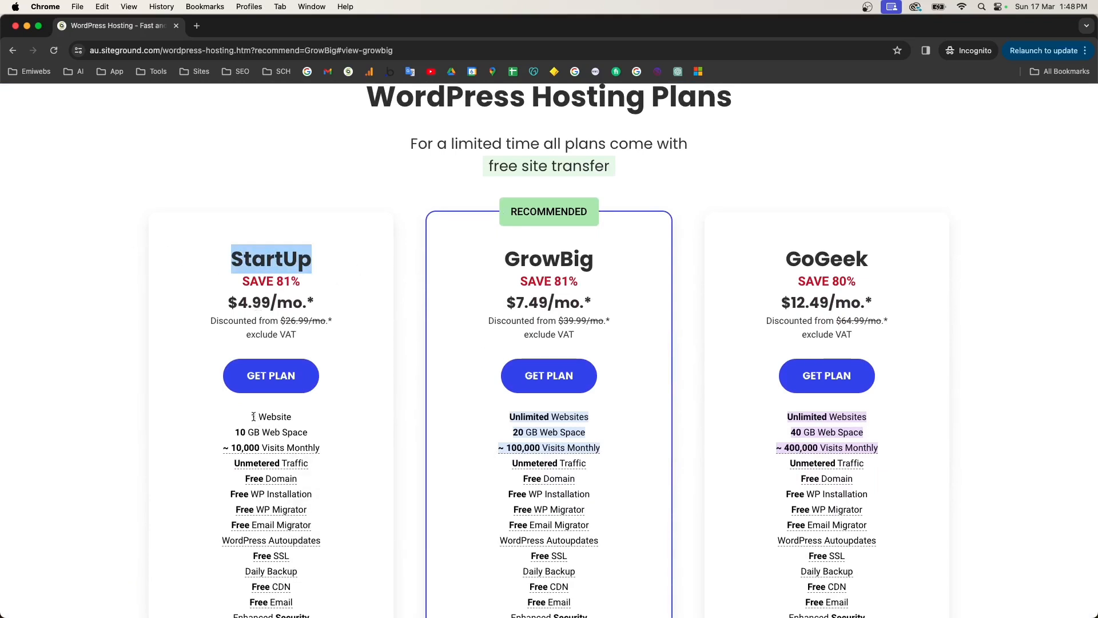
{"action": "left_click_drag", "start_coordinate": [252, 416], "coordinate": [284, 416]}
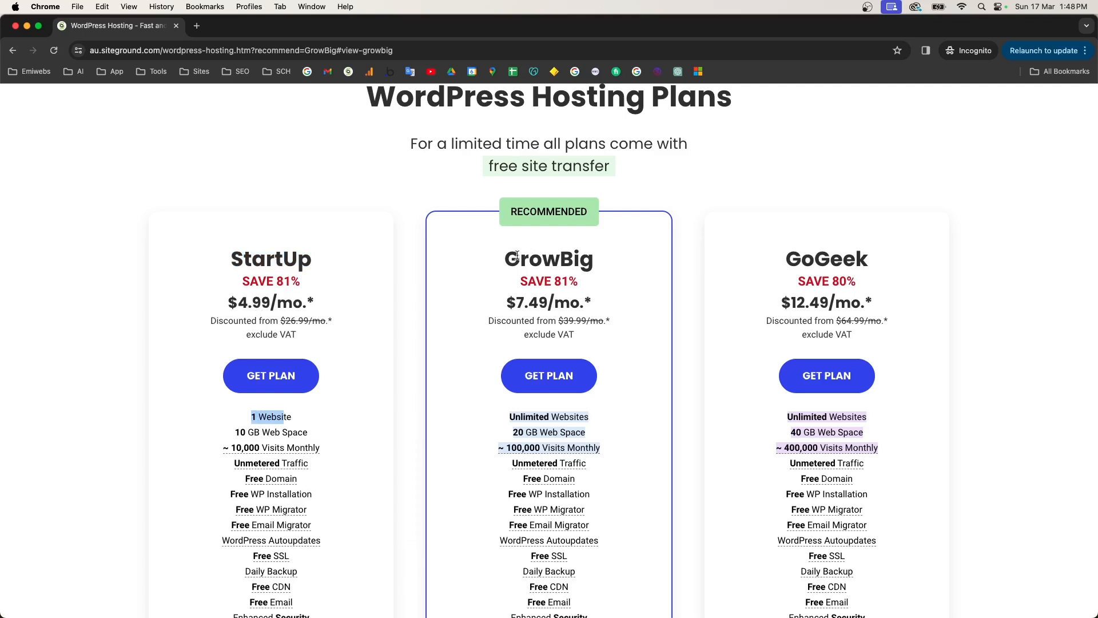
{"action": "scroll", "coordinate": [613, 400], "scroll_direction": "down", "scroll_amount": 1}
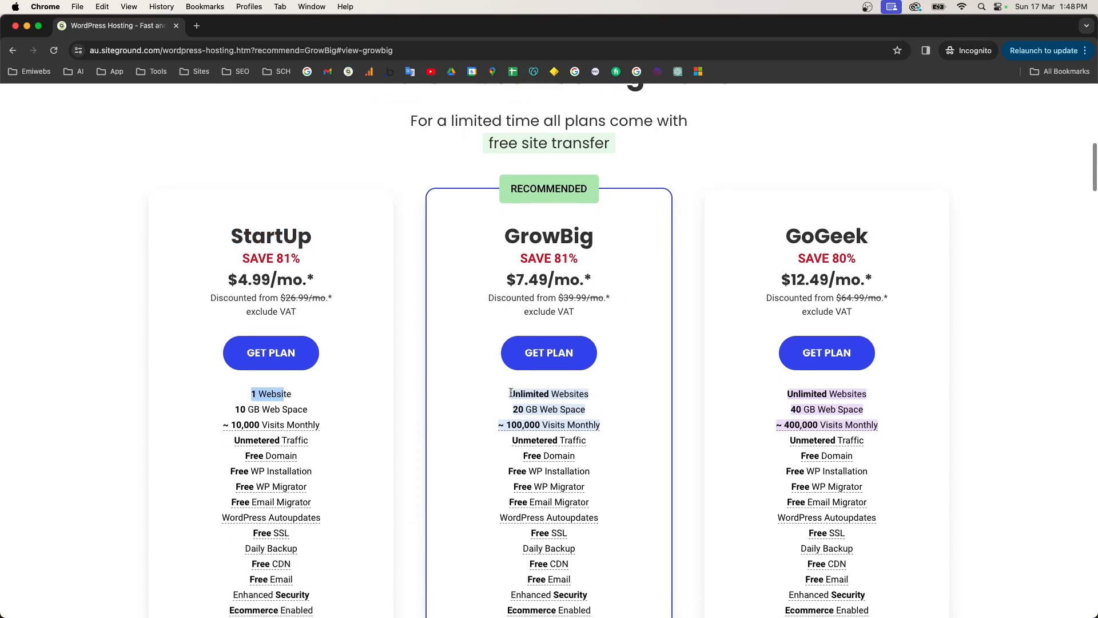
{"action": "triple_click", "coordinate": [616, 395]}
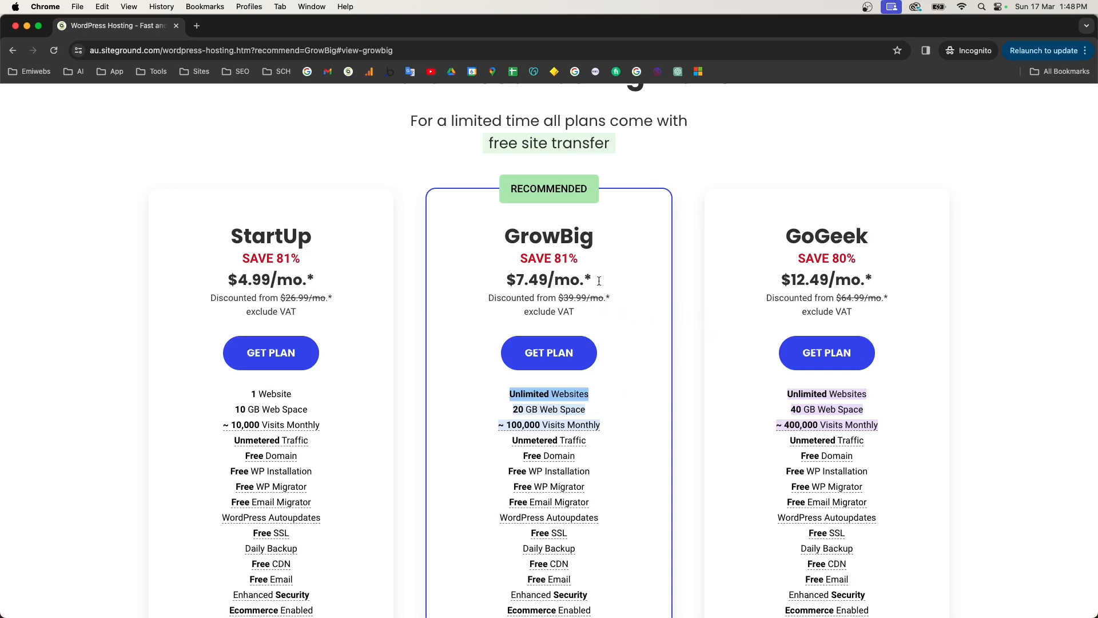
{"action": "scroll", "coordinate": [827, 353], "scroll_direction": "down", "scroll_amount": 2}
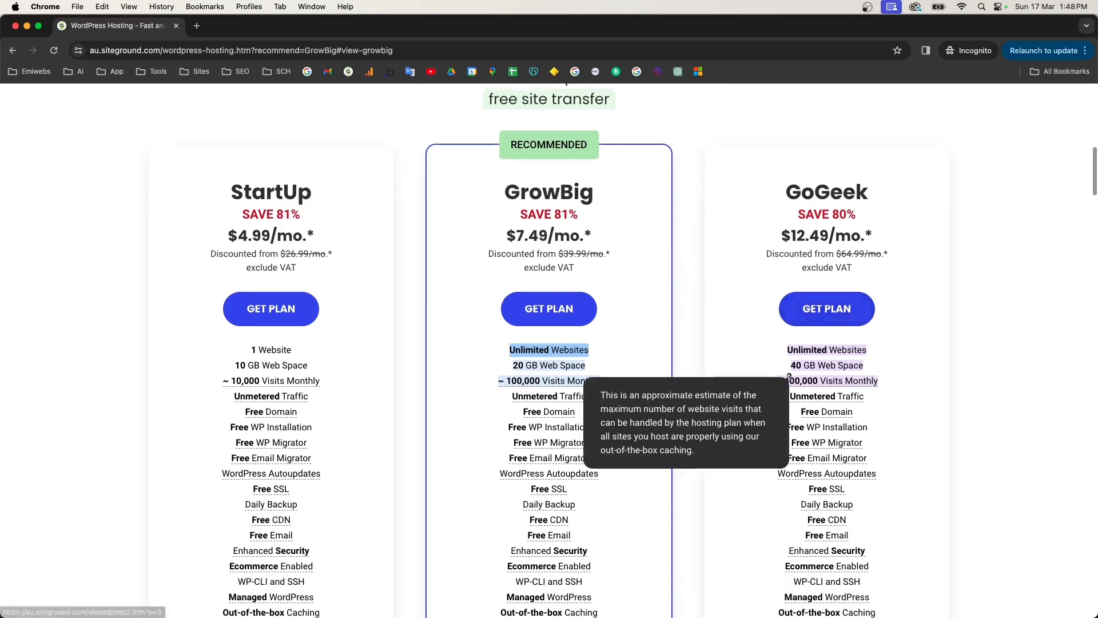
{"action": "left_click_drag", "start_coordinate": [785, 193], "coordinate": [842, 193]}
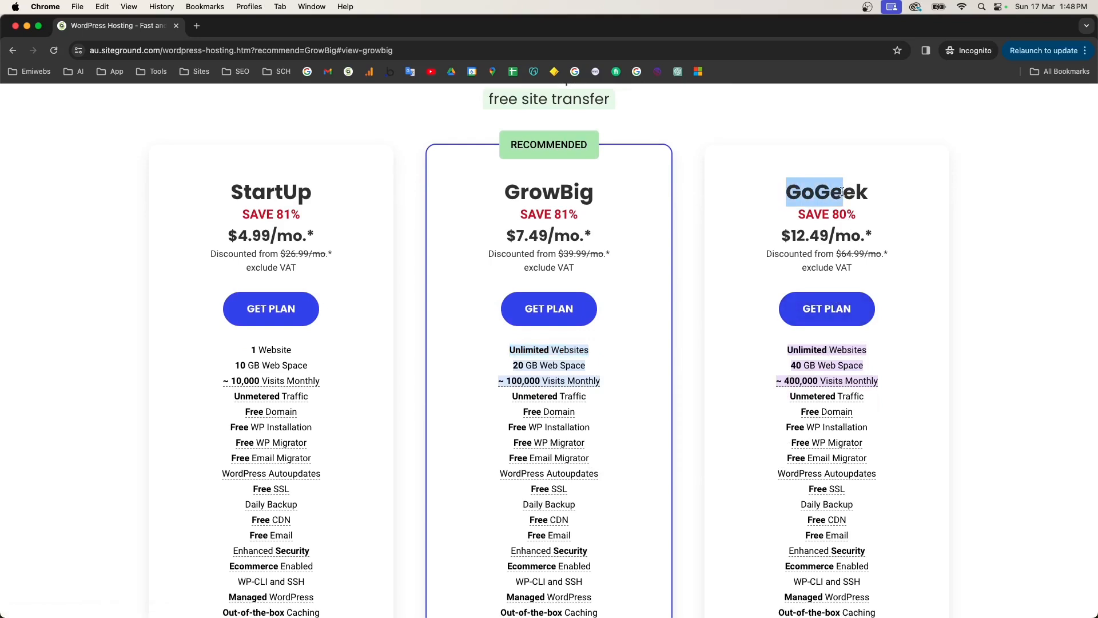
{"action": "left_click_drag", "start_coordinate": [244, 192], "coordinate": [636, 185]}
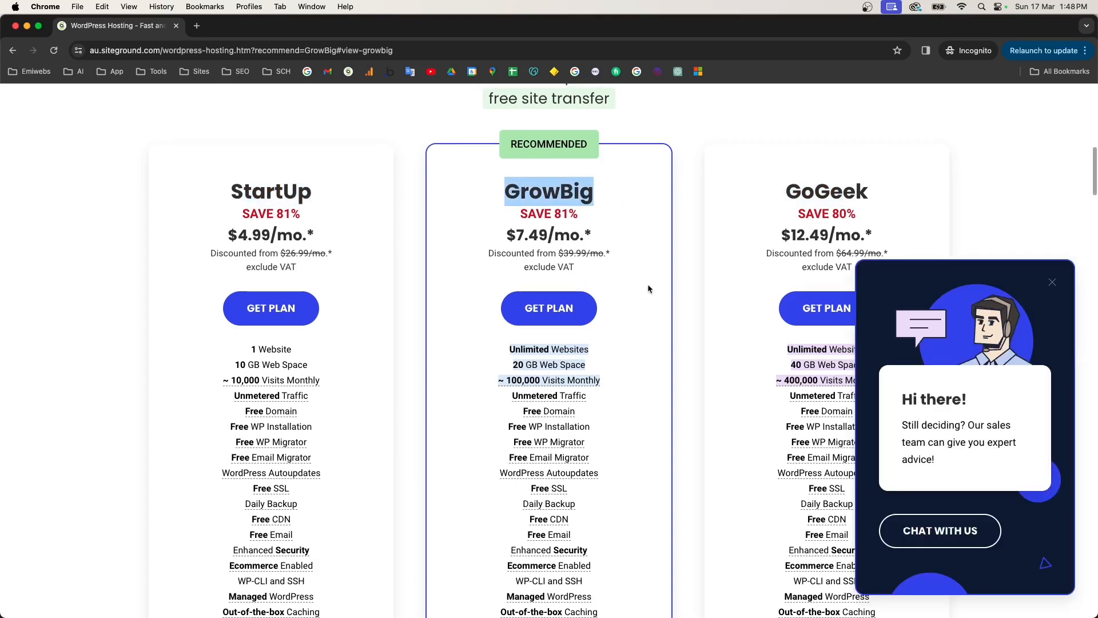
Step: Dismiss the sales chat popup and look over the plan cards again
{"action": "left_click", "coordinate": [647, 289]}
{"action": "left_click", "coordinate": [1052, 282]}
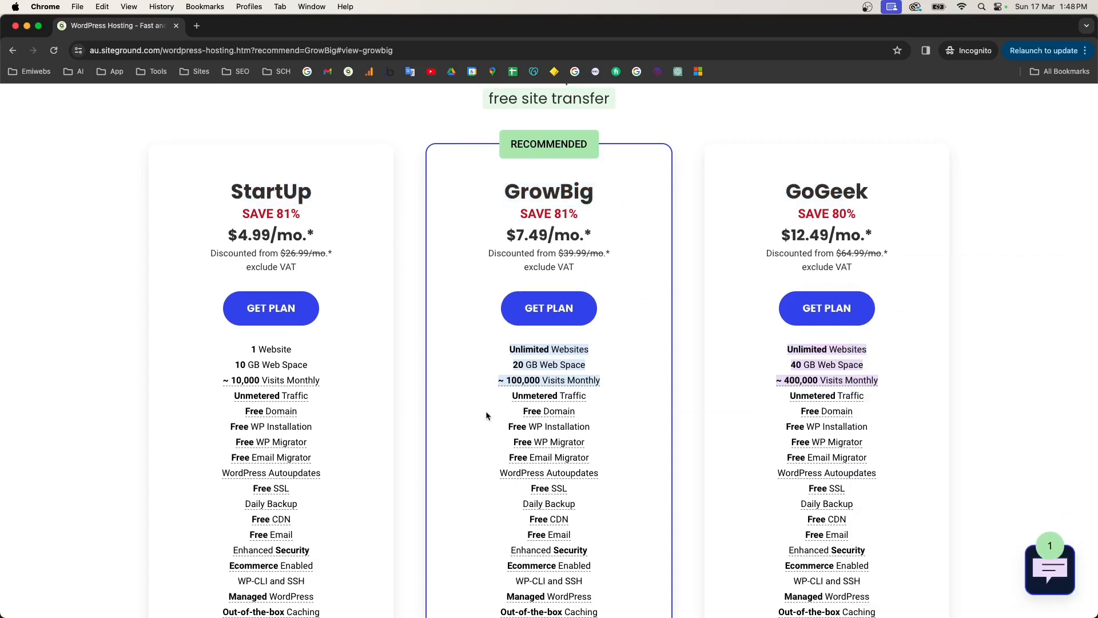
{"action": "scroll", "coordinate": [475, 331], "scroll_direction": "up", "scroll_amount": 5}
{"action": "scroll", "coordinate": [477, 331], "scroll_direction": "down", "scroll_amount": 7}
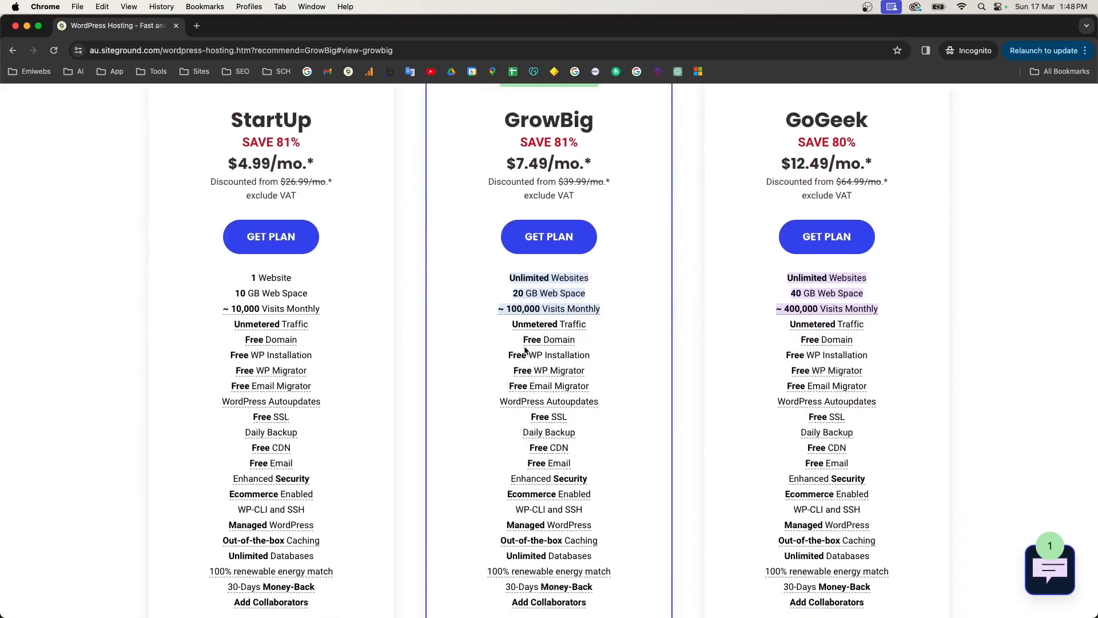
{"action": "mouse_move", "coordinate": [561, 339]}
Step: Start a GrowBig order, note the free .com.au domain, then close the order unfinished
{"action": "left_click", "coordinate": [566, 240]}
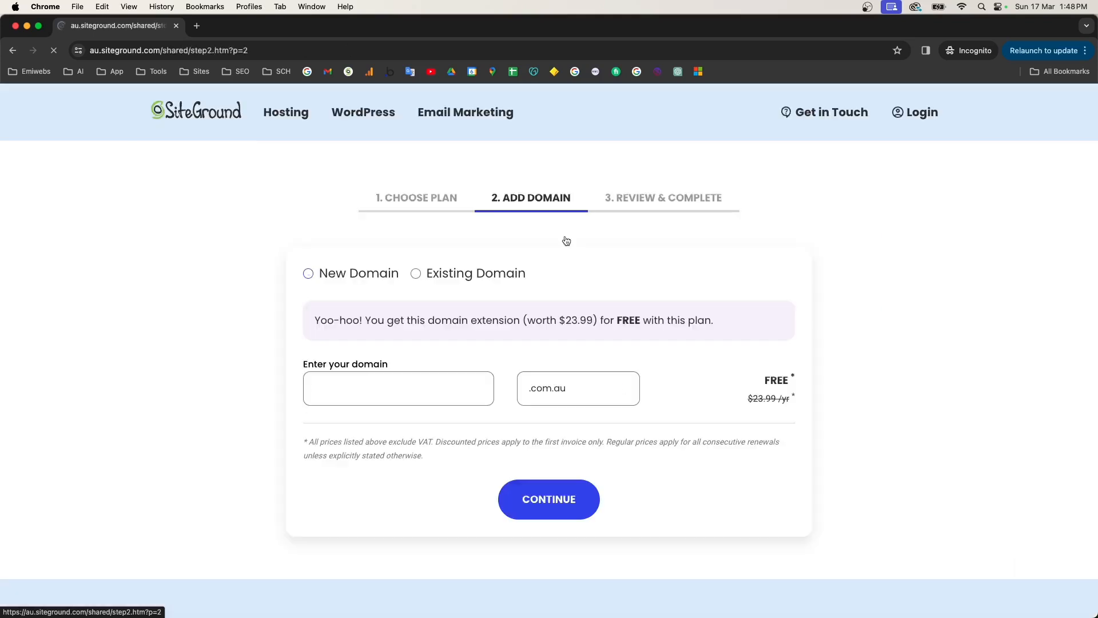
{"action": "left_click_drag", "start_coordinate": [765, 380], "coordinate": [790, 379]}
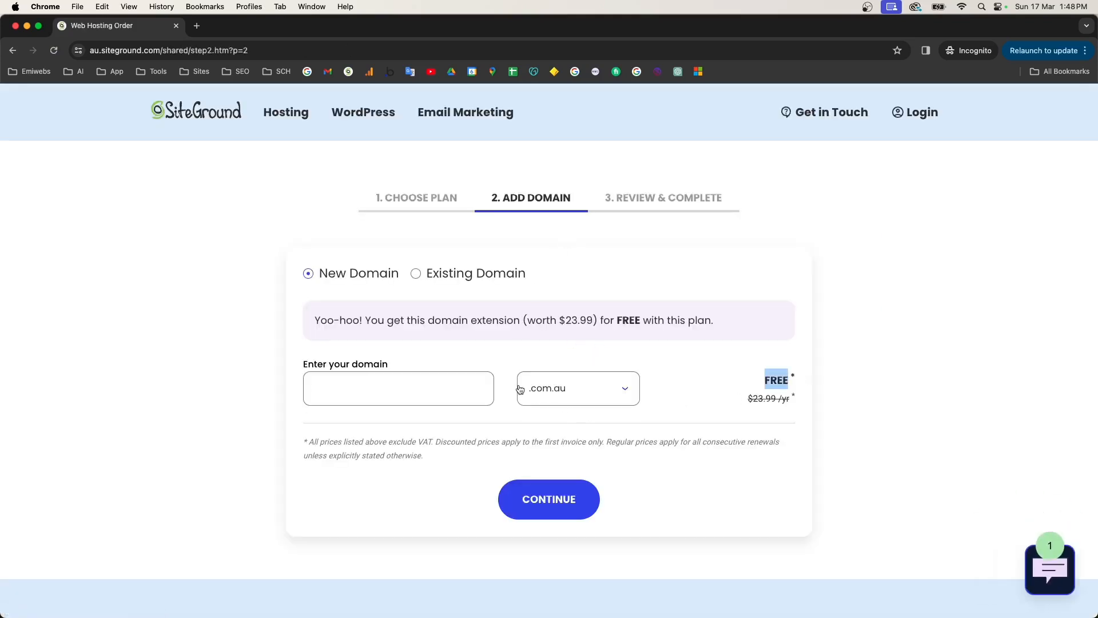
{"action": "left_click", "coordinate": [409, 390]}
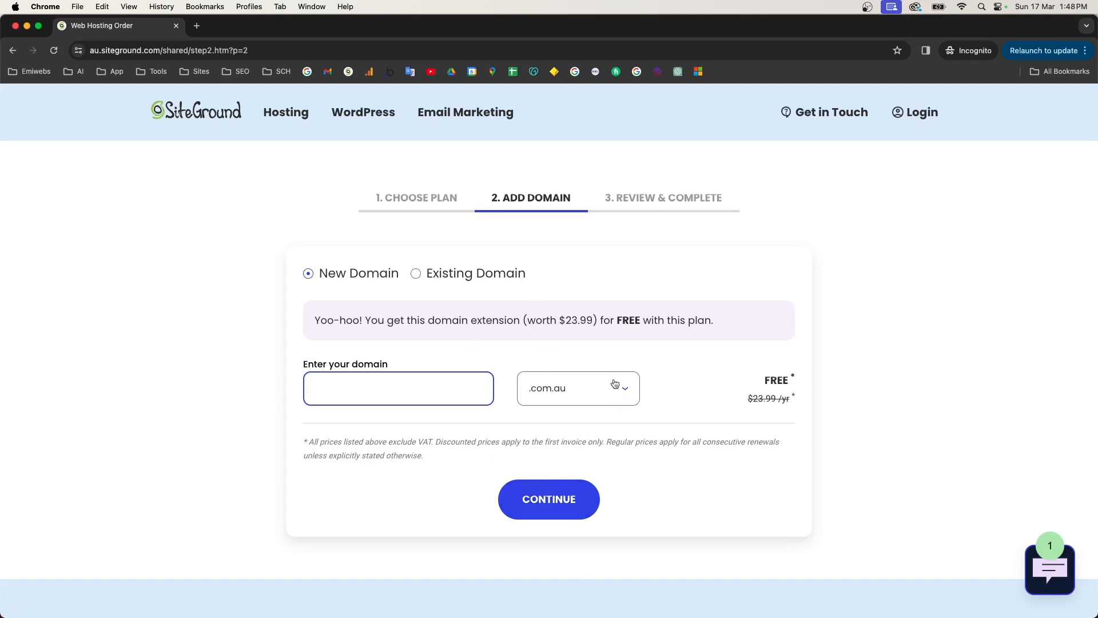
{"action": "mouse_move", "coordinate": [360, 111]}
{"action": "left_click", "coordinate": [109, 302]}
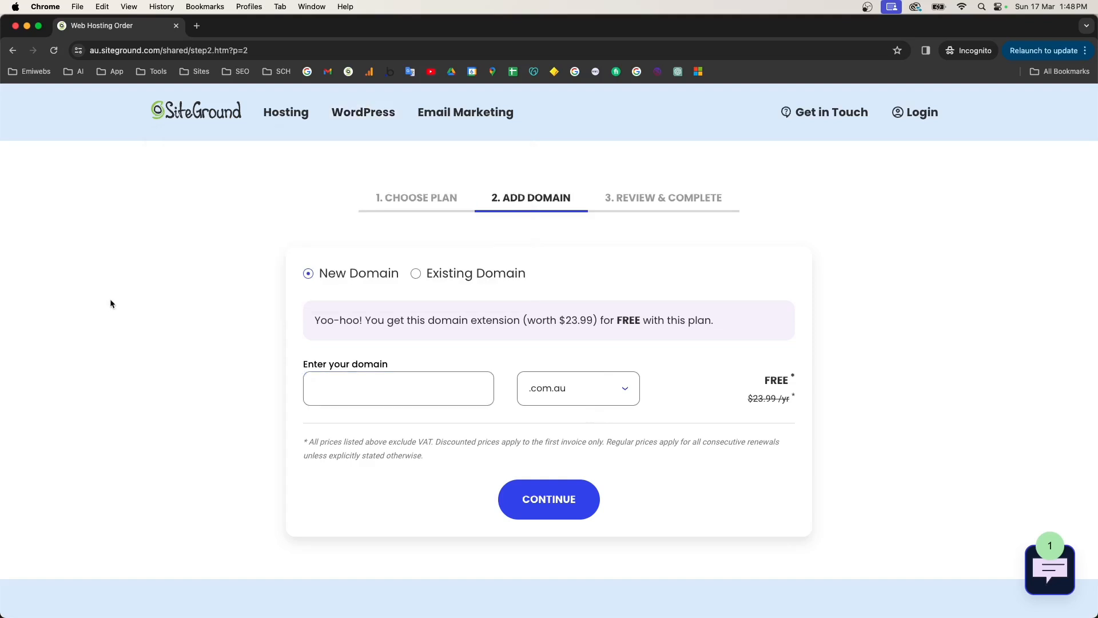
{"action": "left_click", "coordinate": [177, 25]}
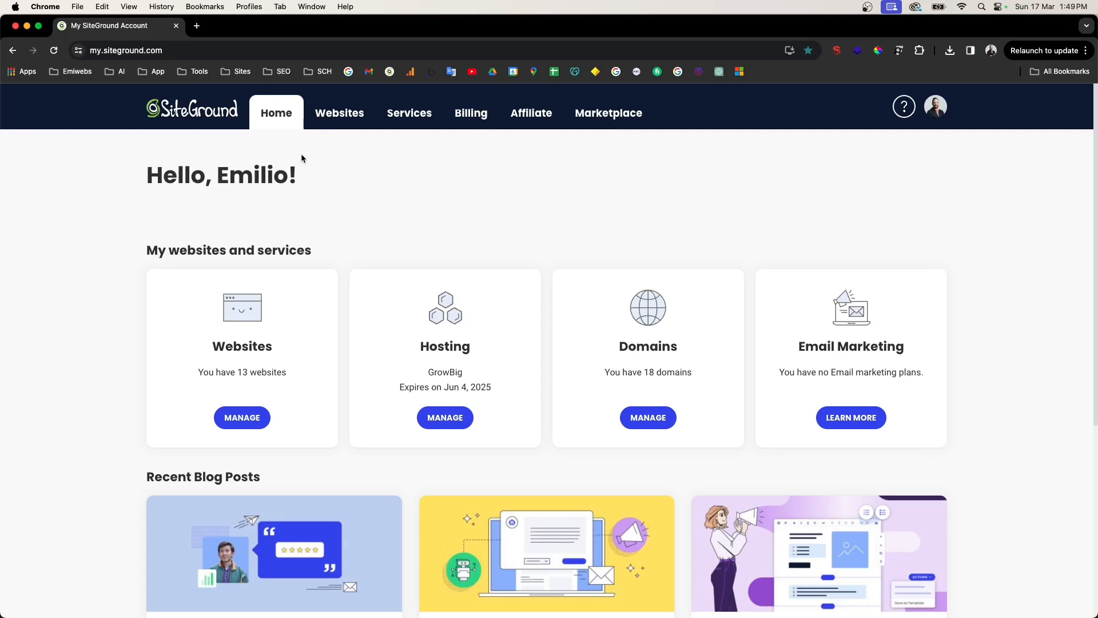
Step: From the Websites list, launch NEW WEBSITE to open the Add New Website wizard
{"action": "scroll", "coordinate": [318, 248], "scroll_direction": "down", "scroll_amount": 5}
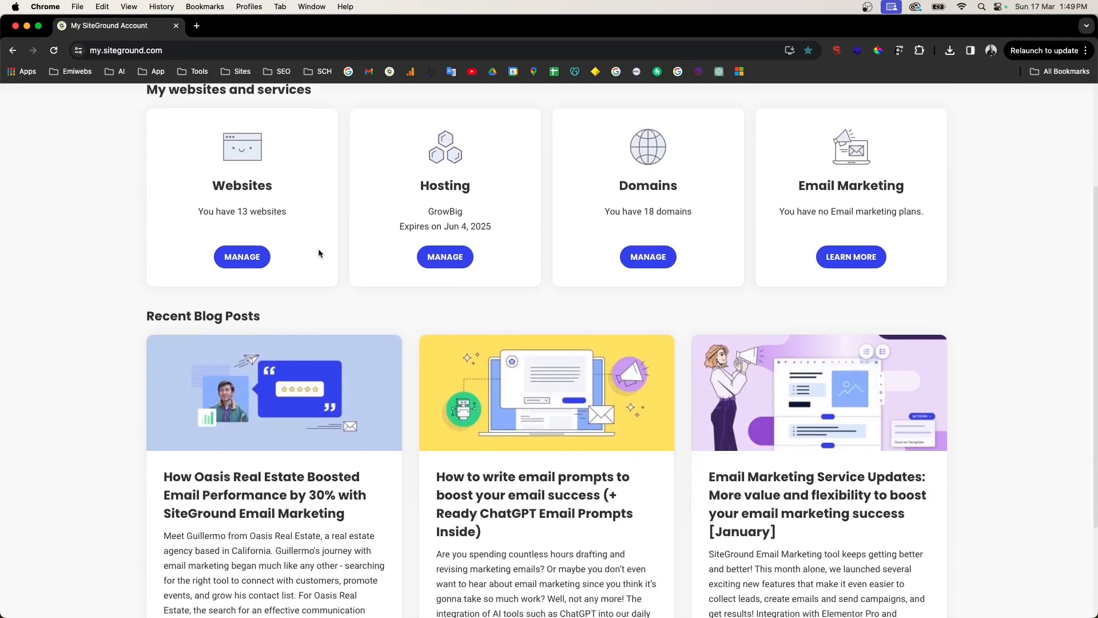
{"action": "scroll", "coordinate": [318, 249], "scroll_direction": "up", "scroll_amount": 5}
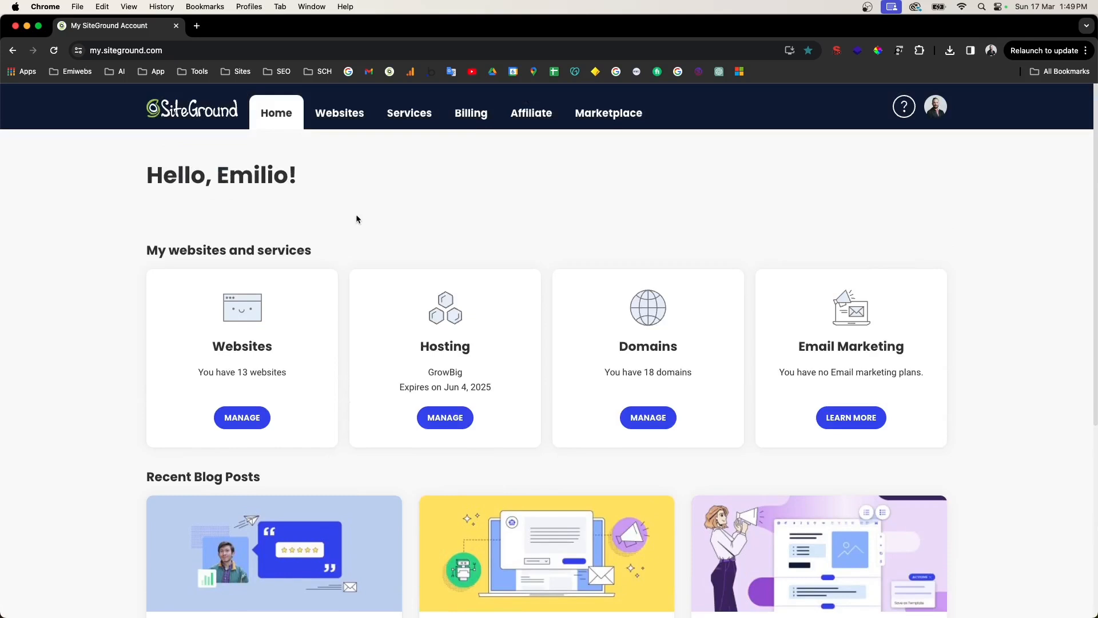
{"action": "left_click", "coordinate": [343, 123]}
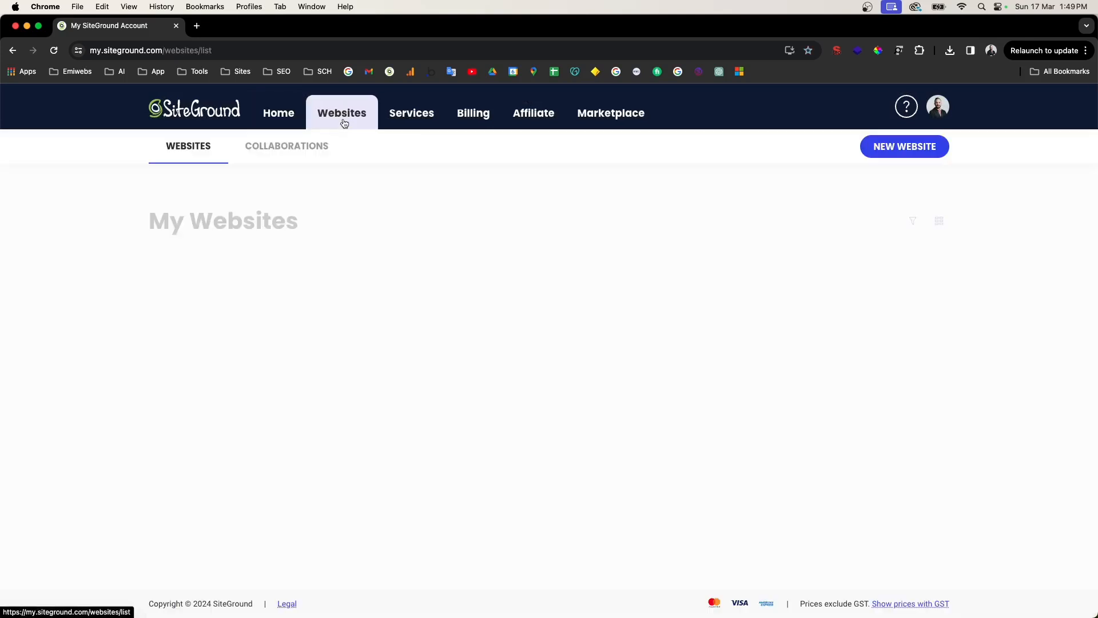
{"action": "left_click", "coordinate": [902, 148]}
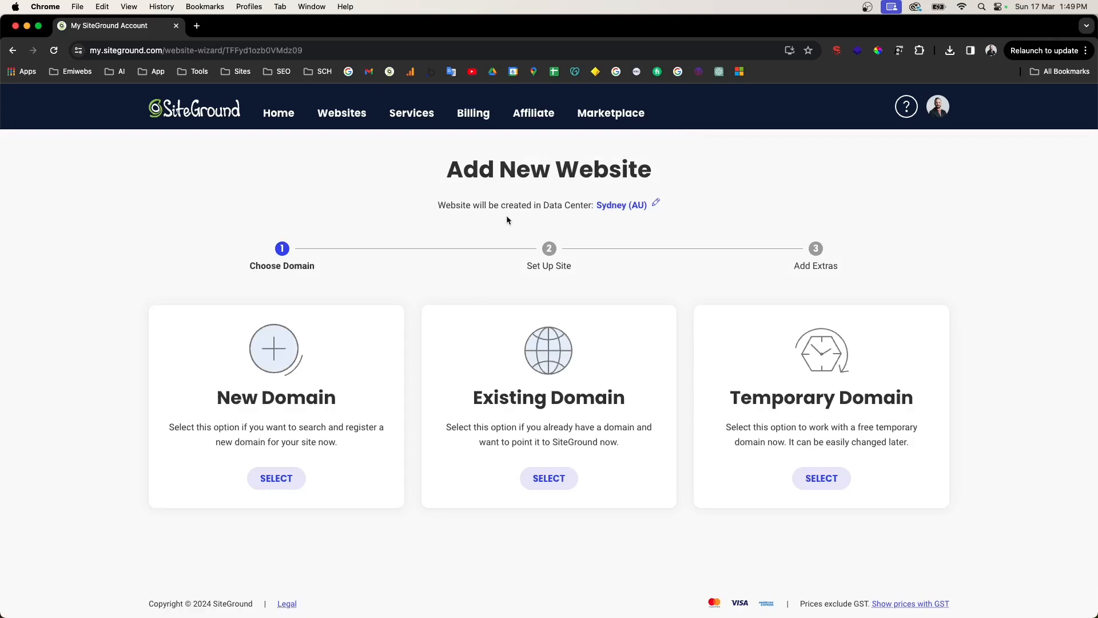
Step: Keep Australia, Sydney as the data center and choose New Domain for the site
{"action": "left_click_drag", "start_coordinate": [508, 205], "coordinate": [555, 205]}
{"action": "left_click", "coordinate": [657, 204]}
{"action": "left_click", "coordinate": [525, 363]}
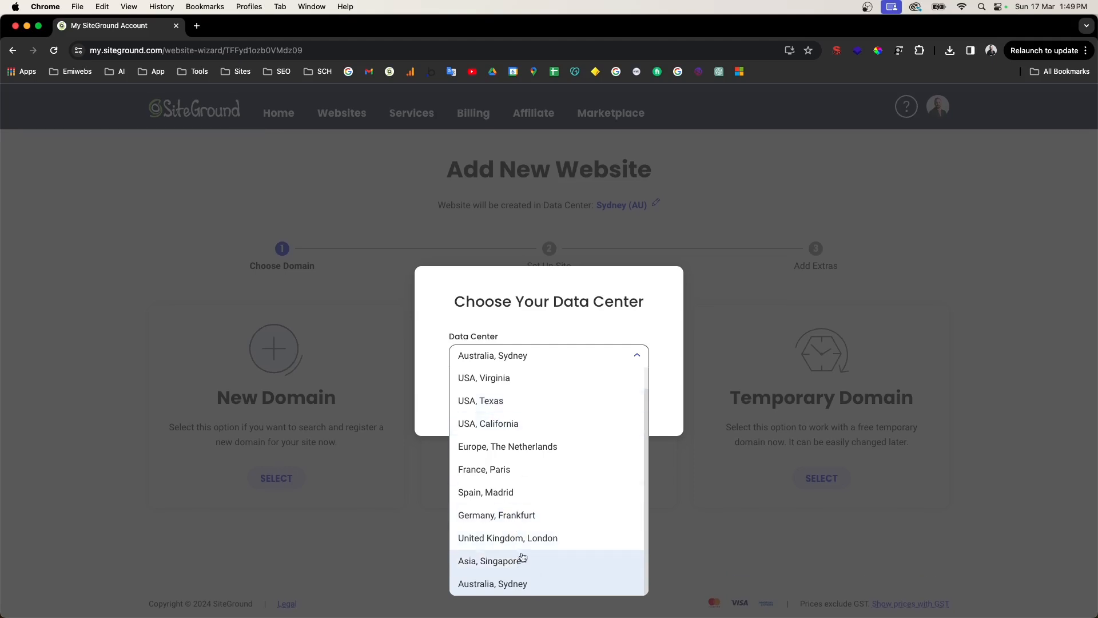
{"action": "left_click", "coordinate": [519, 362]}
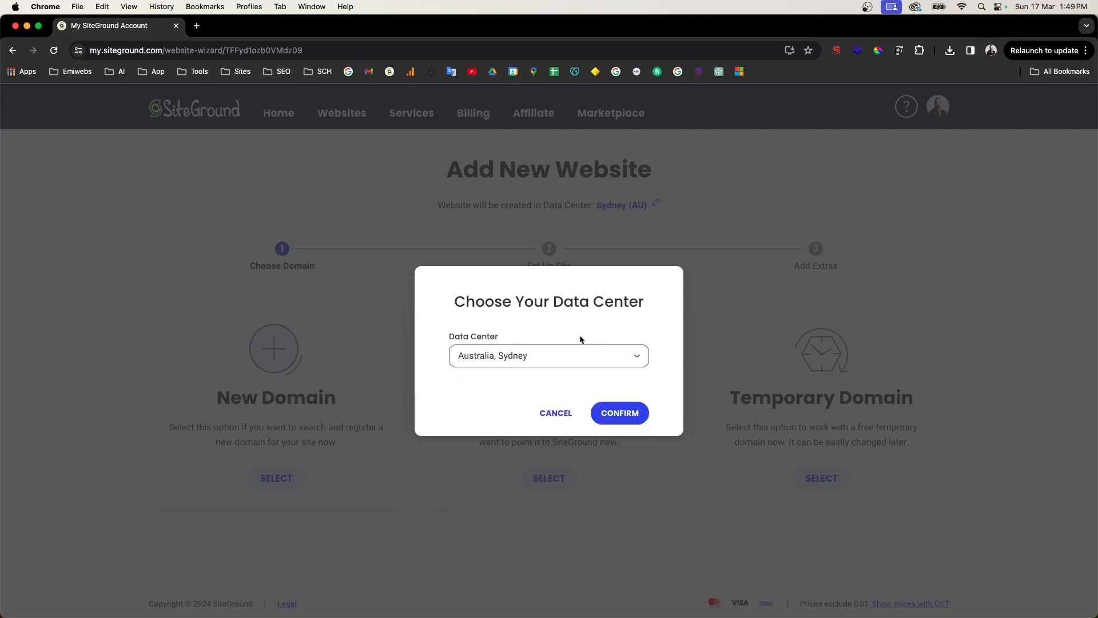
{"action": "left_click", "coordinate": [620, 412]}
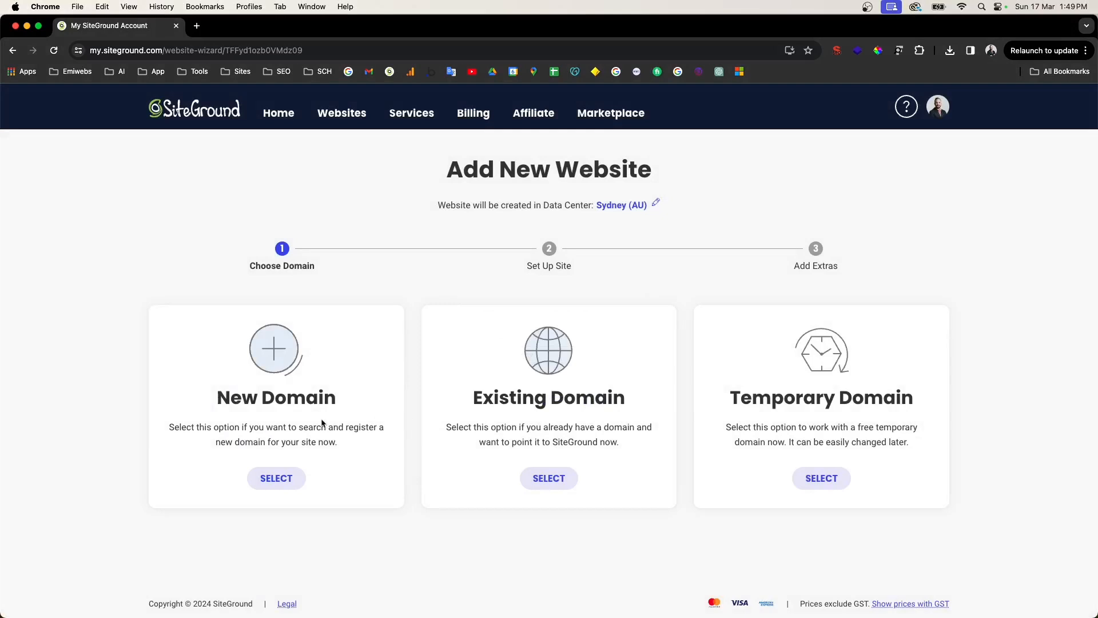
{"action": "left_click_drag", "start_coordinate": [215, 399], "coordinate": [375, 404]}
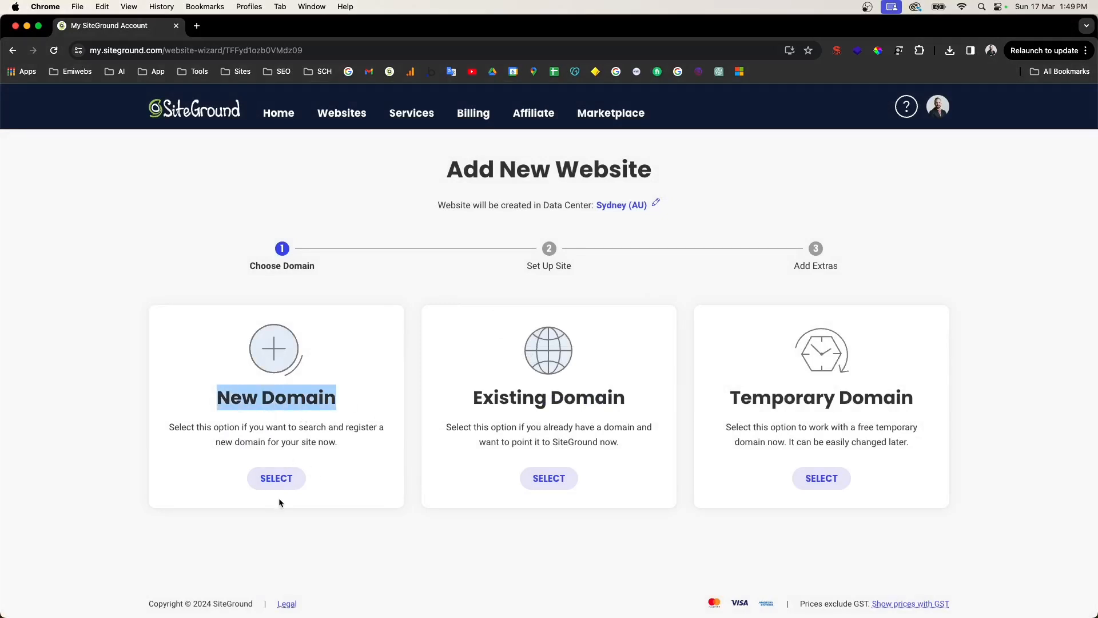
{"action": "left_click", "coordinate": [283, 482]}
Step: Pass over the new and existing domain options, pick the free Temporary Domain and continue
{"action": "left_click", "coordinate": [284, 564]}
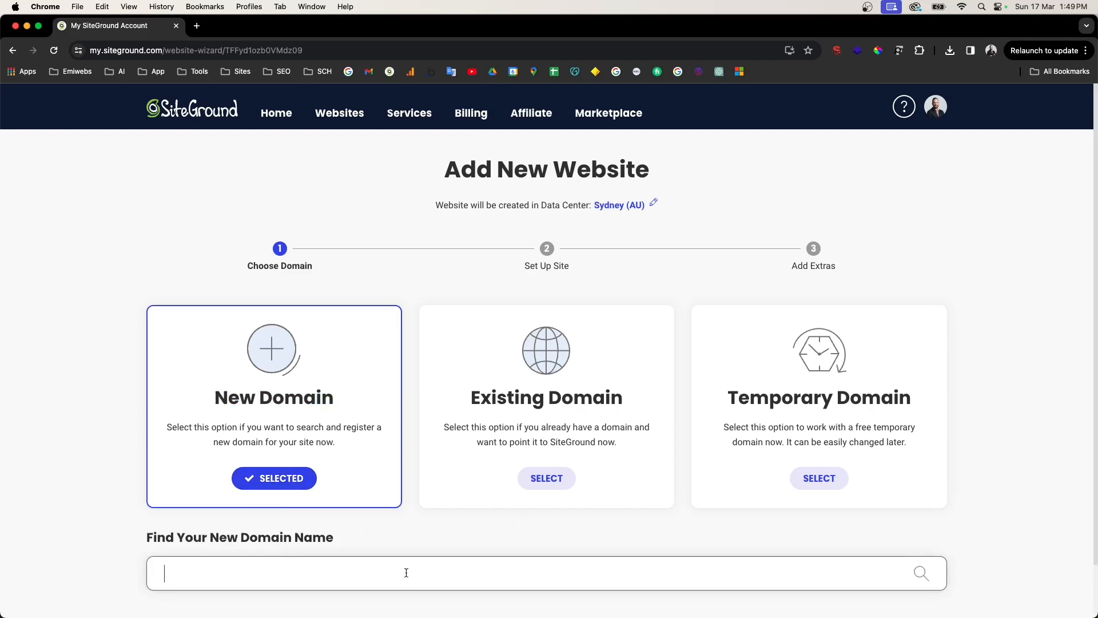
{"action": "left_click", "coordinate": [547, 479]}
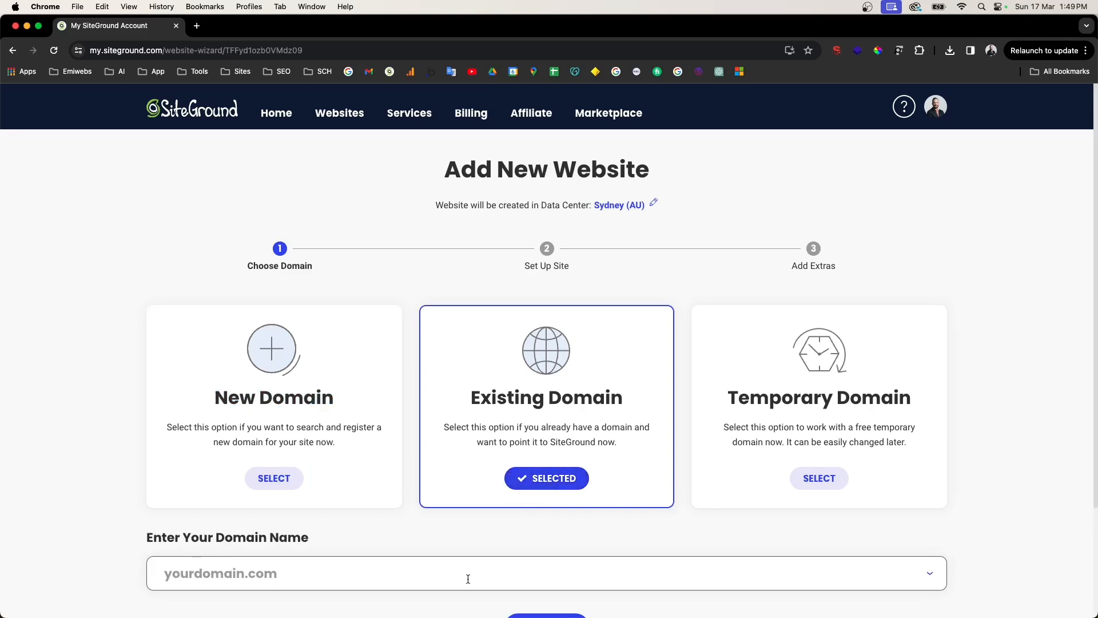
{"action": "scroll", "coordinate": [469, 579], "scroll_direction": "down", "scroll_amount": 1}
{"action": "left_click", "coordinate": [457, 540]}
{"action": "left_click", "coordinate": [593, 486]}
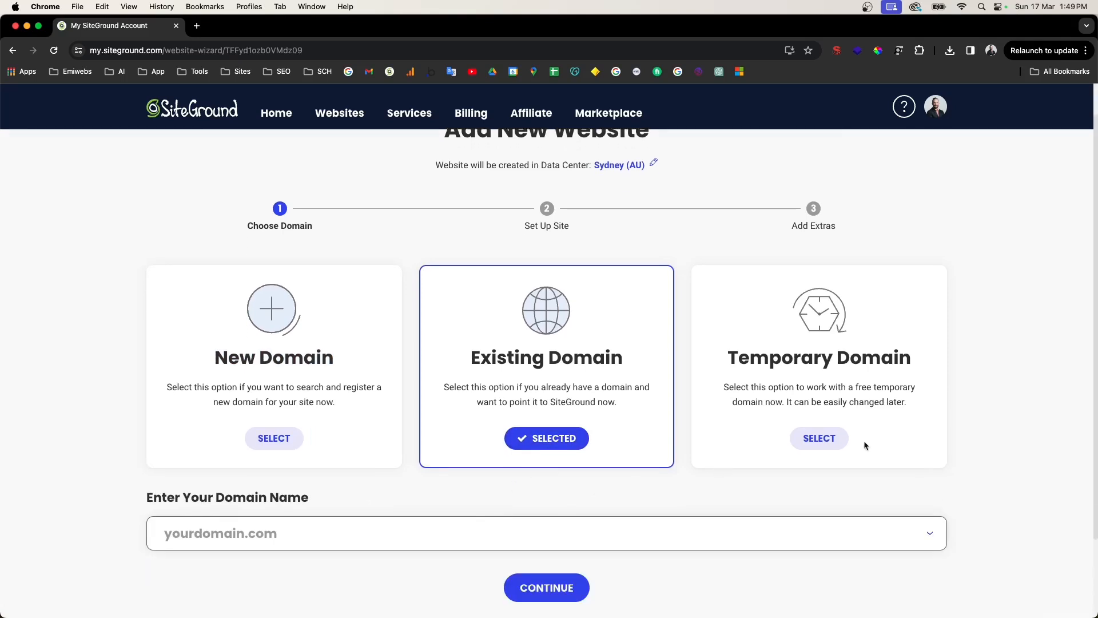
{"action": "left_click", "coordinate": [819, 438]}
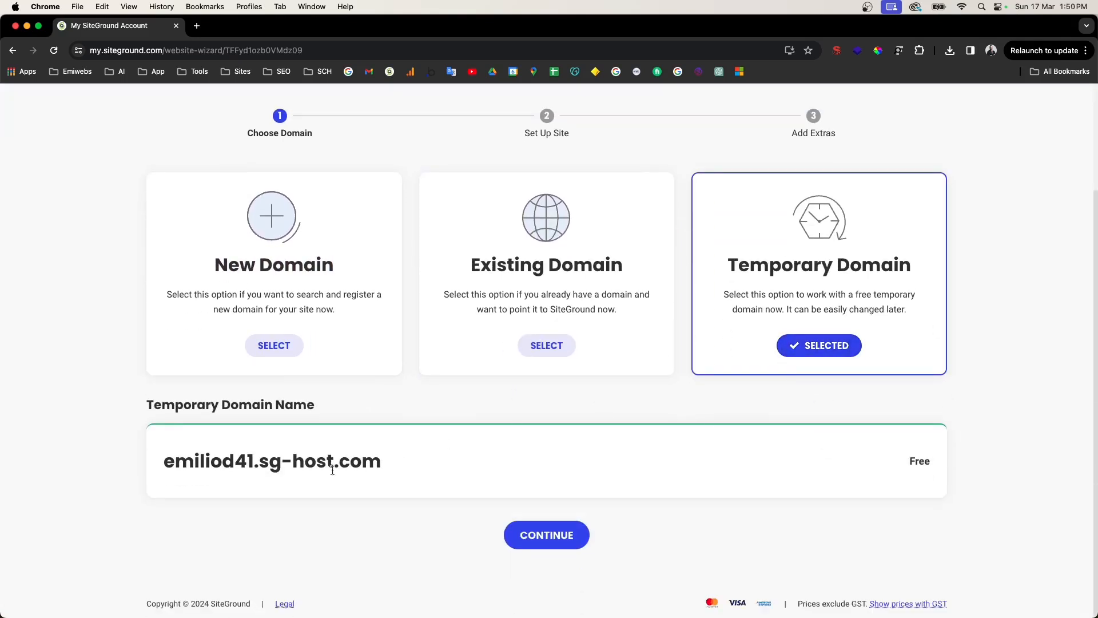
{"action": "left_click_drag", "start_coordinate": [155, 404], "coordinate": [495, 417]}
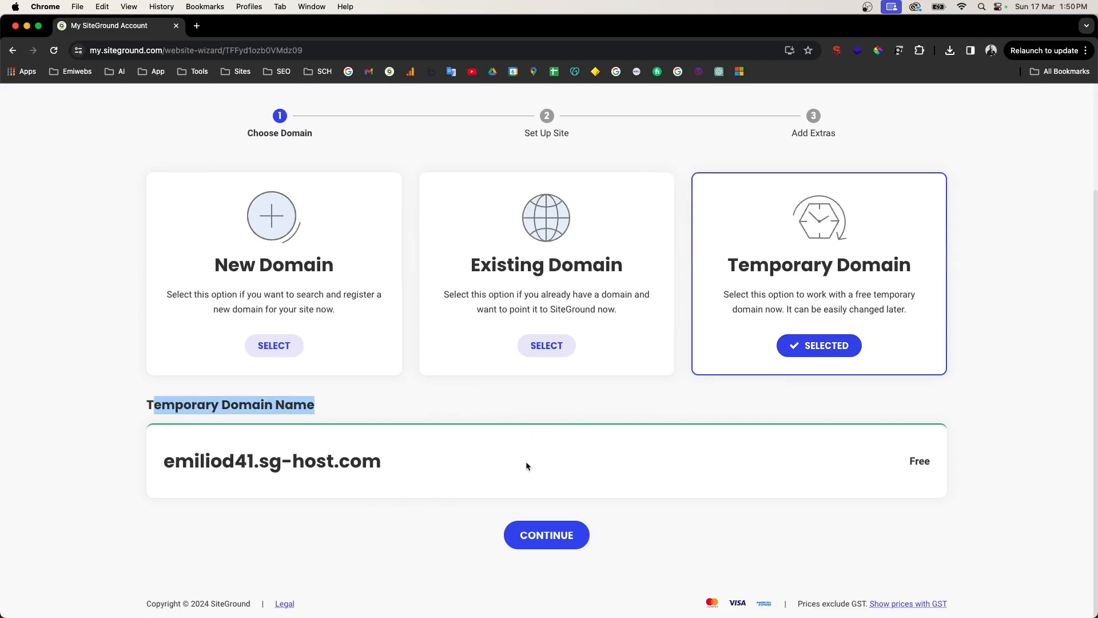
{"action": "left_click_drag", "start_coordinate": [916, 461], "coordinate": [939, 465]}
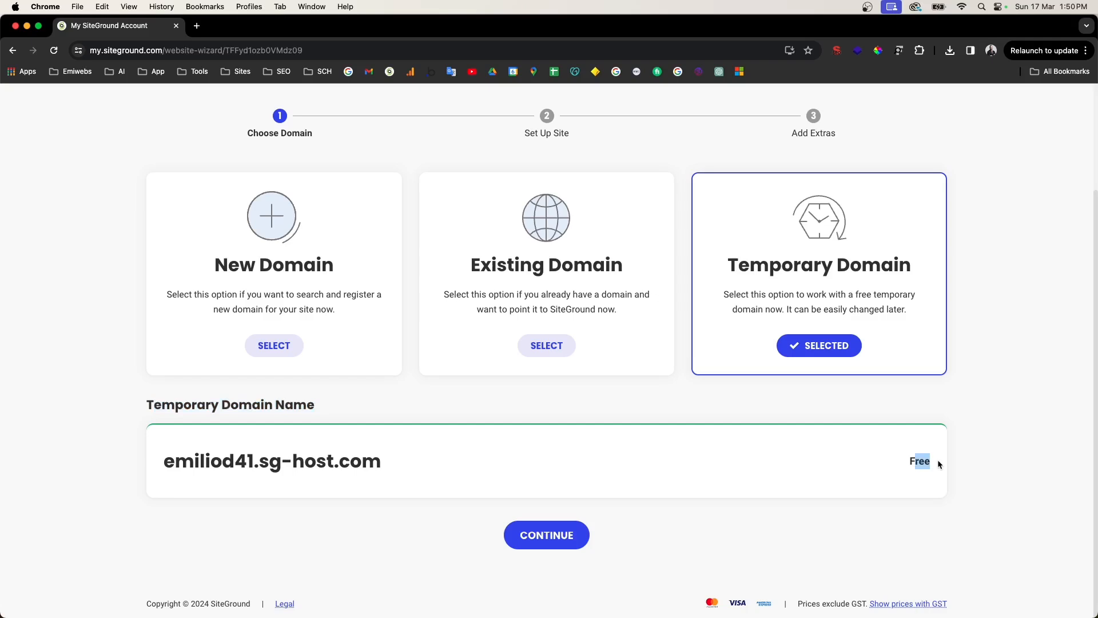
{"action": "left_click", "coordinate": [516, 536]}
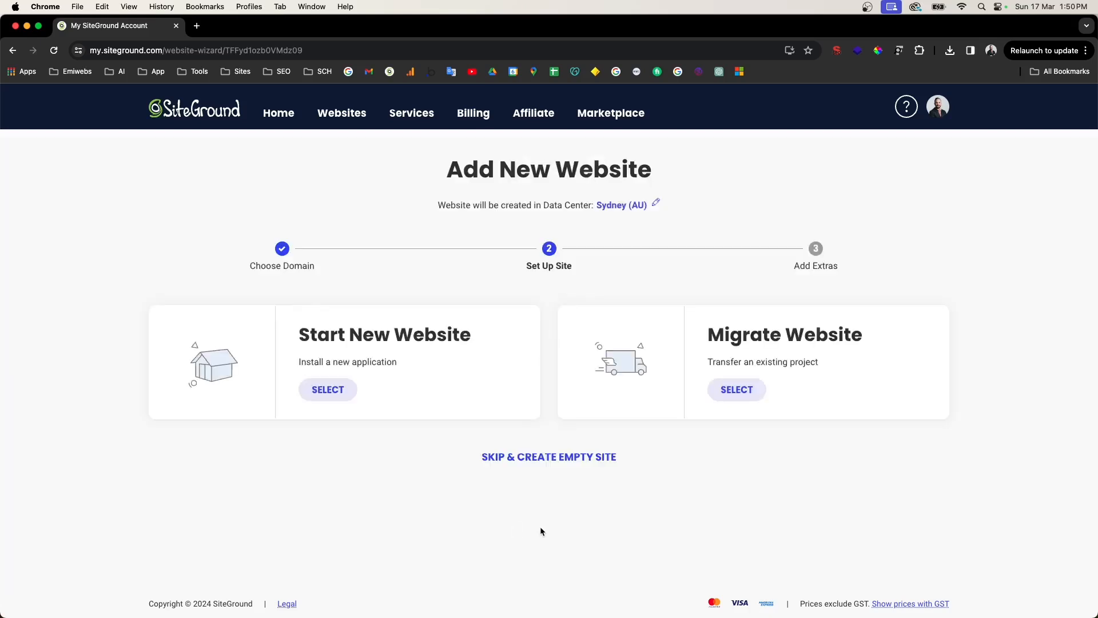
Step: Choose Start New Website with WordPress as the application
{"action": "left_click_drag", "start_coordinate": [300, 336], "coordinate": [453, 324]}
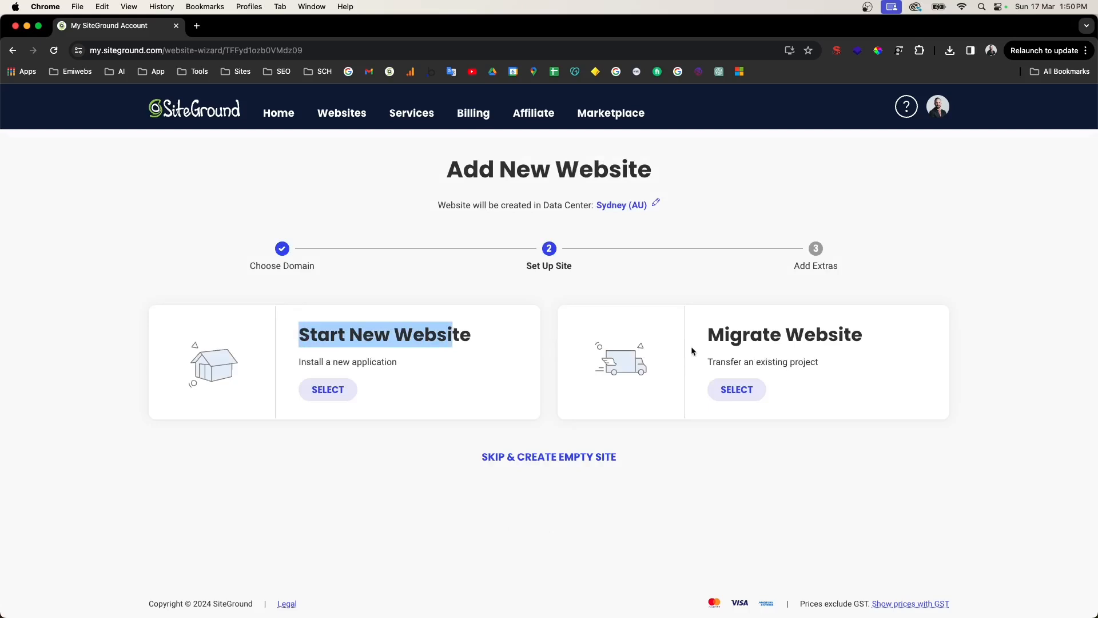
{"action": "left_click", "coordinate": [331, 393]}
{"action": "scroll", "coordinate": [345, 394], "scroll_direction": "down", "scroll_amount": 3}
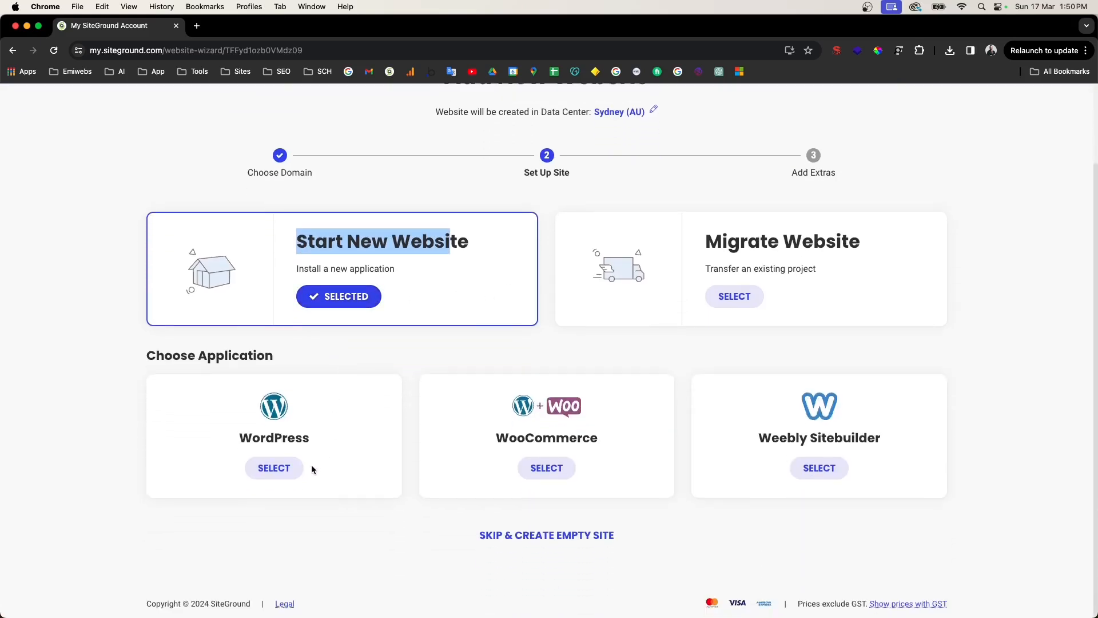
{"action": "left_click", "coordinate": [281, 470]}
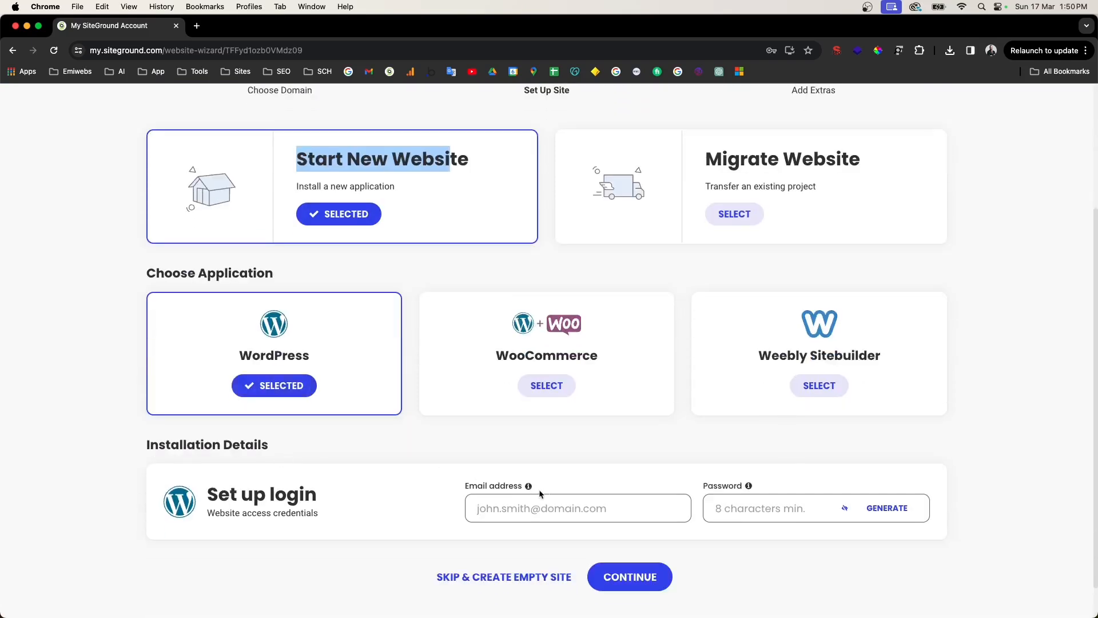
Step: Enter the admin login e-mail, generate a strong password, and continue to extras
{"action": "scroll", "coordinate": [529, 509], "scroll_direction": "down", "scroll_amount": 1}
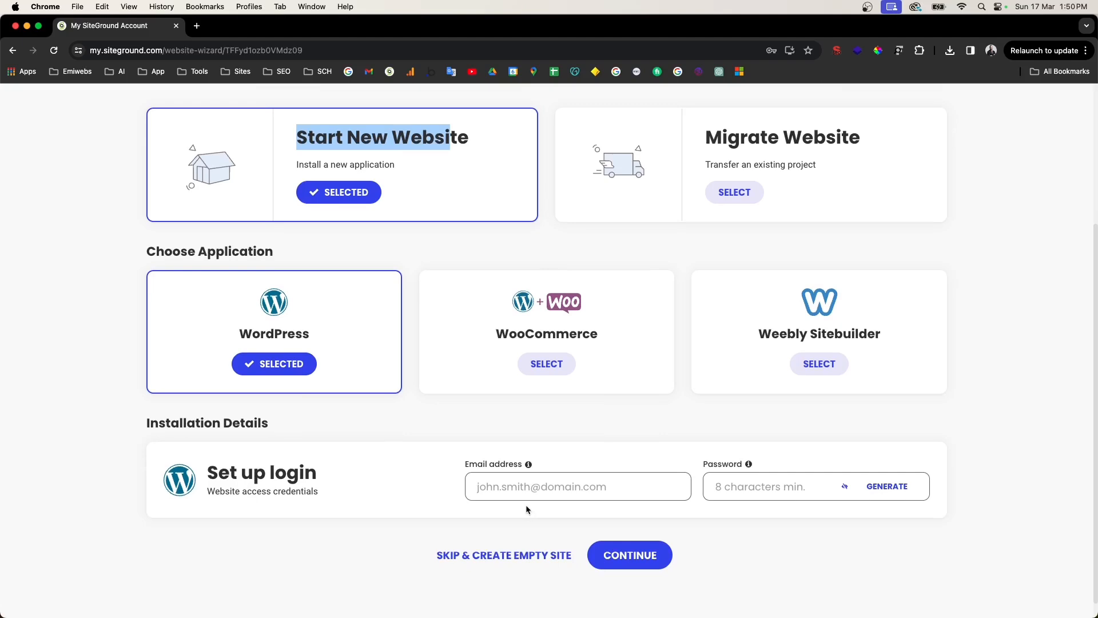
{"action": "left_click", "coordinate": [540, 492]}
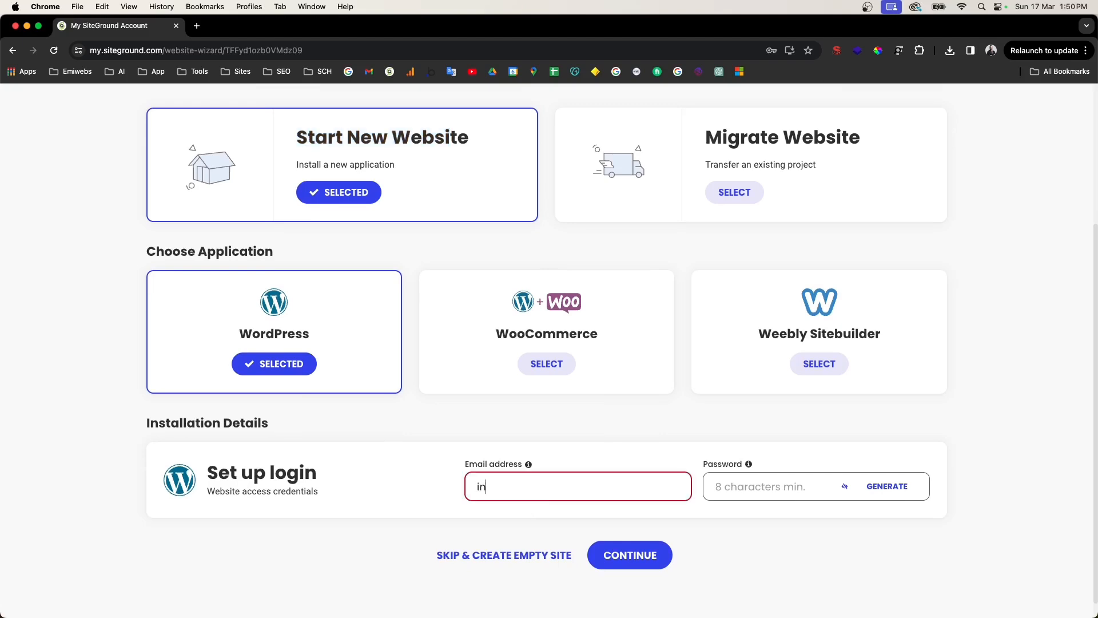
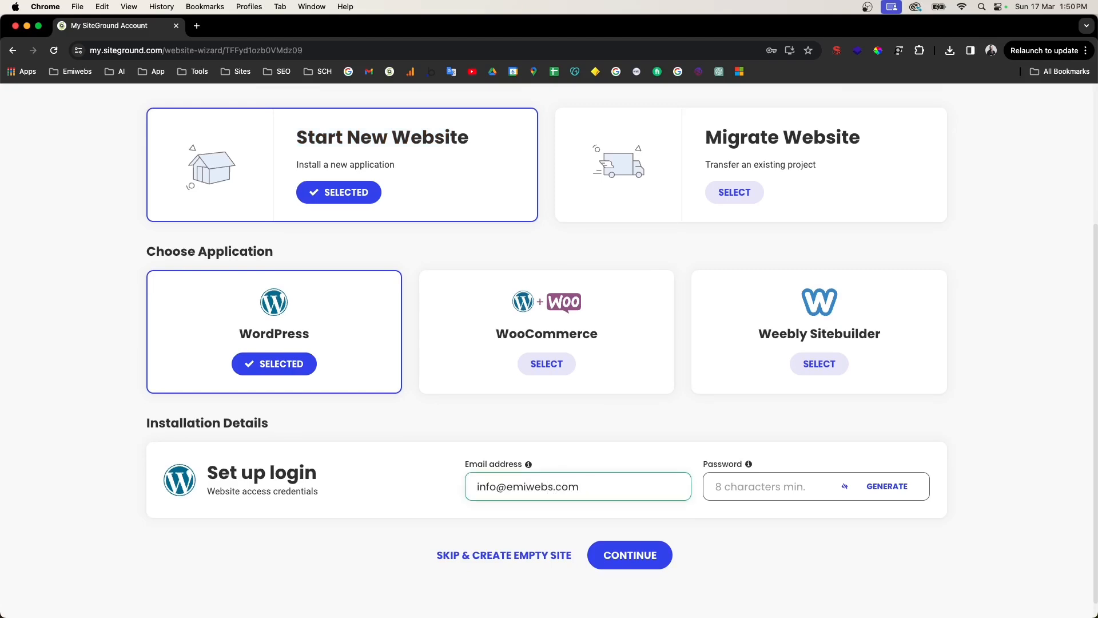
{"action": "left_click", "coordinate": [887, 486]}
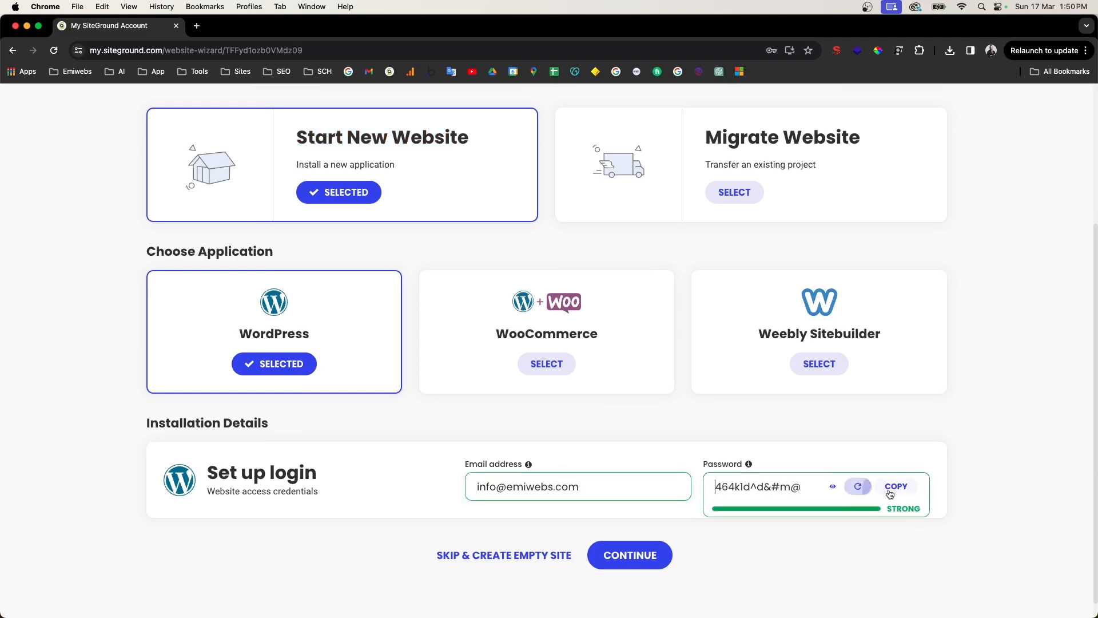
{"action": "left_click", "coordinate": [651, 556]}
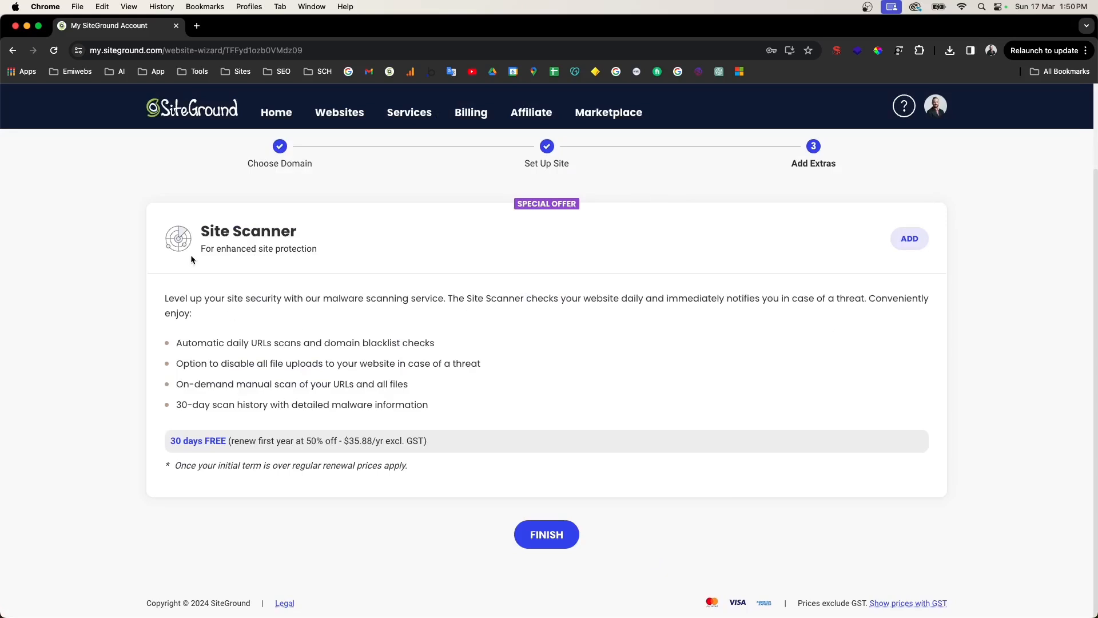
Step: Review the Site Scanner offer ($35.88/yr after 30 days free) without adding it
{"action": "left_click_drag", "start_coordinate": [200, 231], "coordinate": [303, 245]}
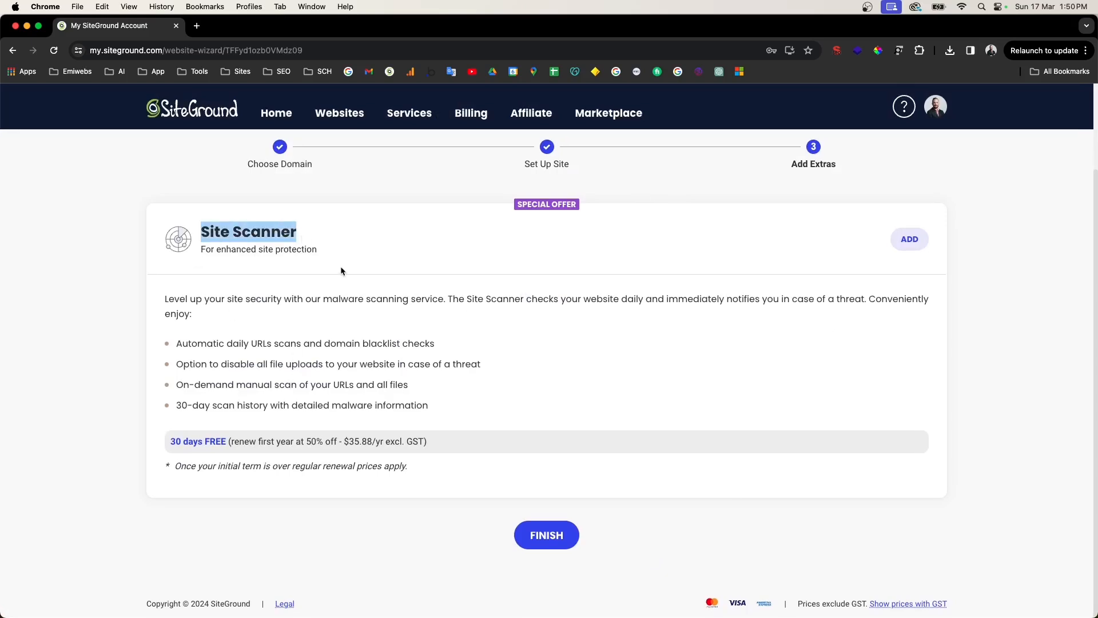
{"action": "left_click_drag", "start_coordinate": [237, 300], "coordinate": [401, 298]}
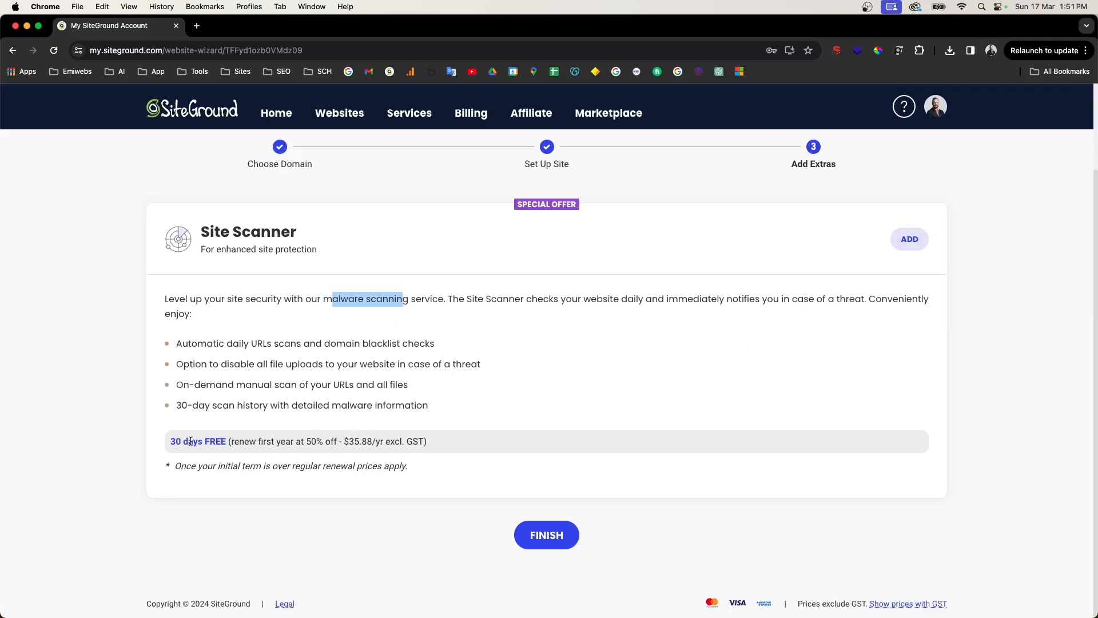
{"action": "left_click", "coordinate": [358, 443]}
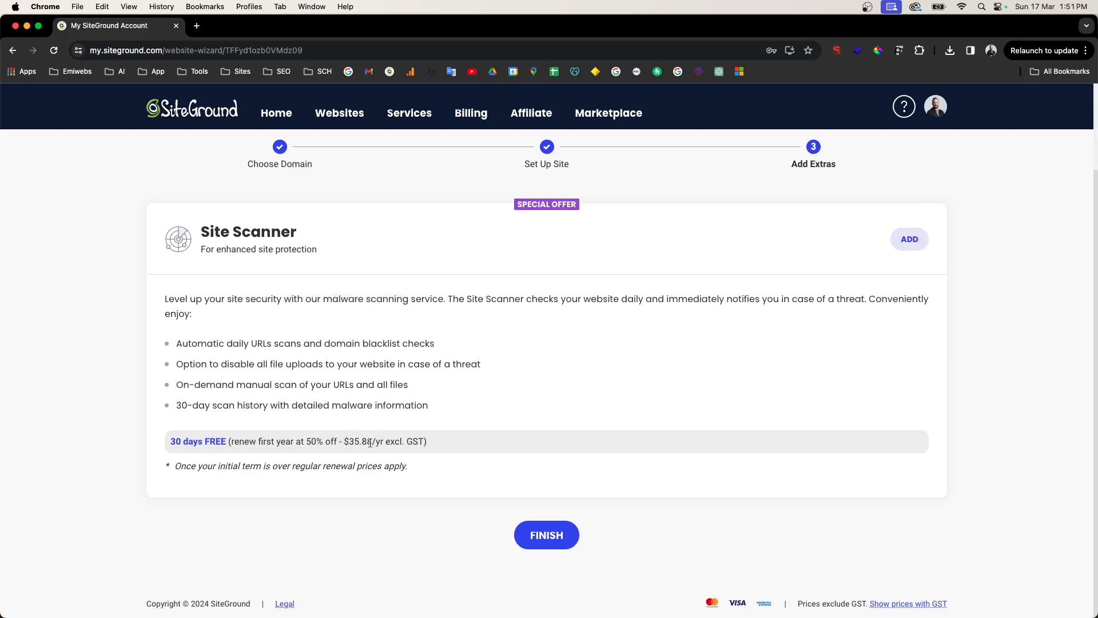
{"action": "scroll", "coordinate": [744, 427], "scroll_direction": "down", "scroll_amount": 1}
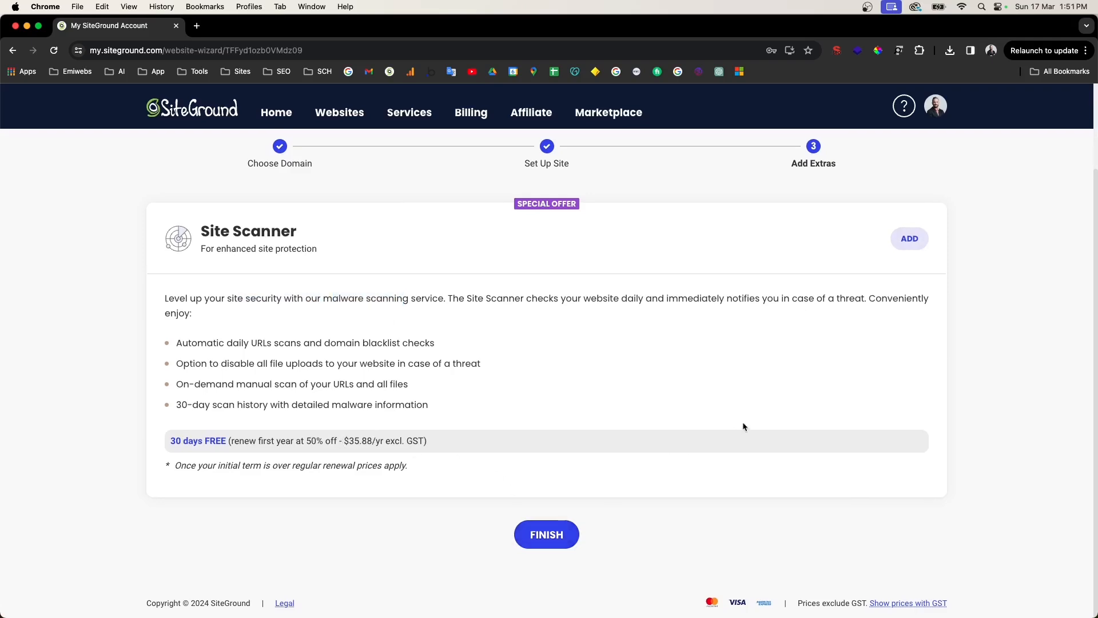
{"action": "scroll", "coordinate": [680, 379], "scroll_direction": "down", "scroll_amount": 1}
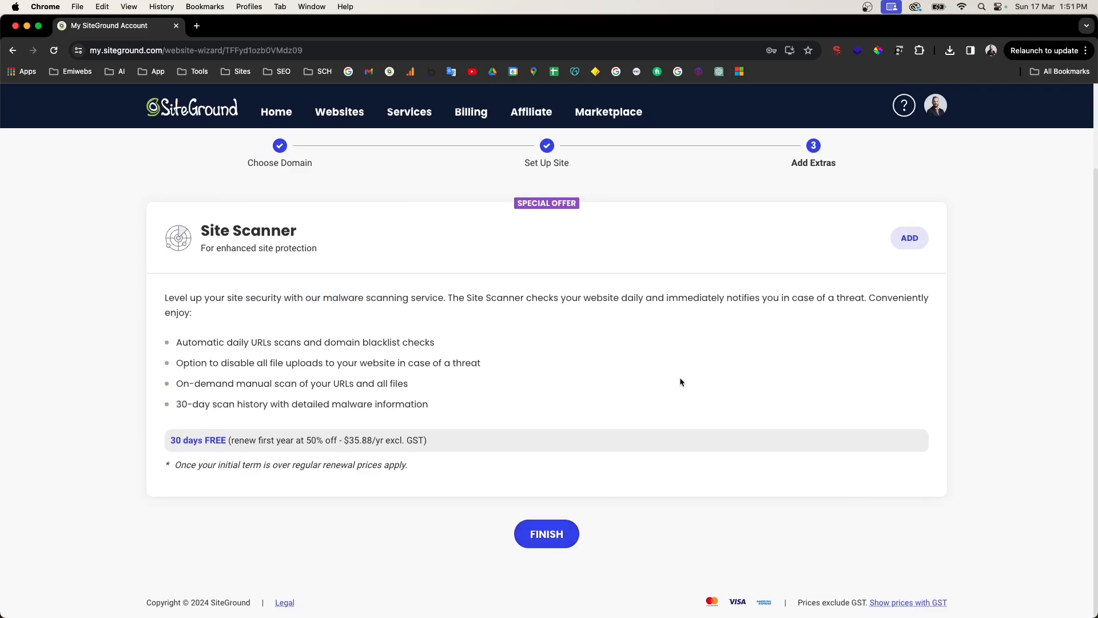
Step: Finish the wizard and wait for the You Are All Set! page with View Your Site
{"action": "left_click", "coordinate": [563, 540]}
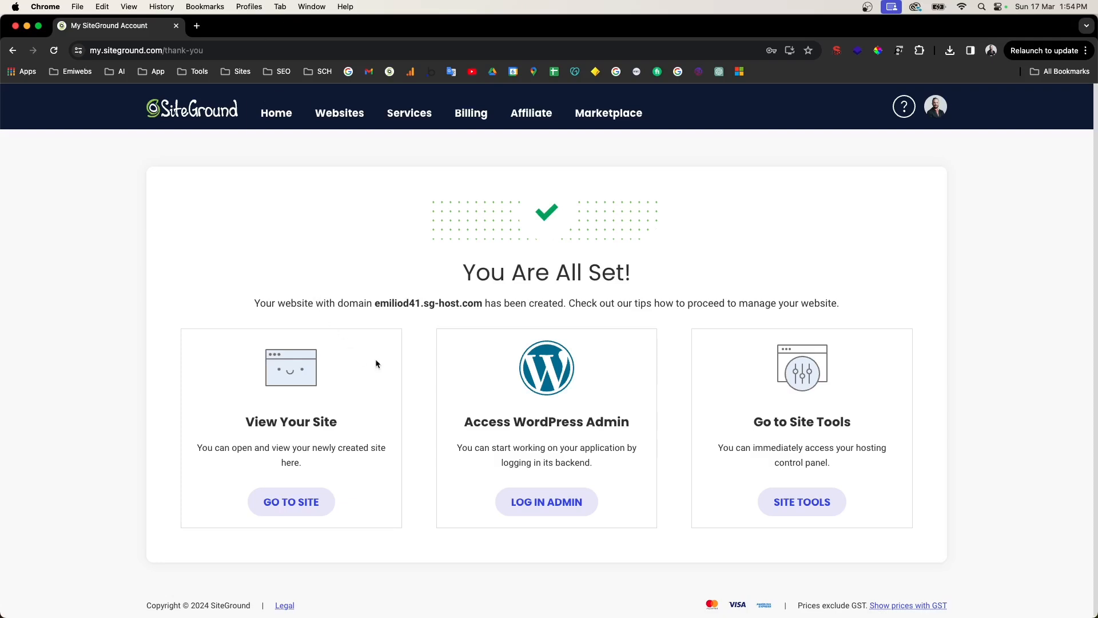
{"action": "left_click_drag", "start_coordinate": [247, 423], "coordinate": [343, 429]}
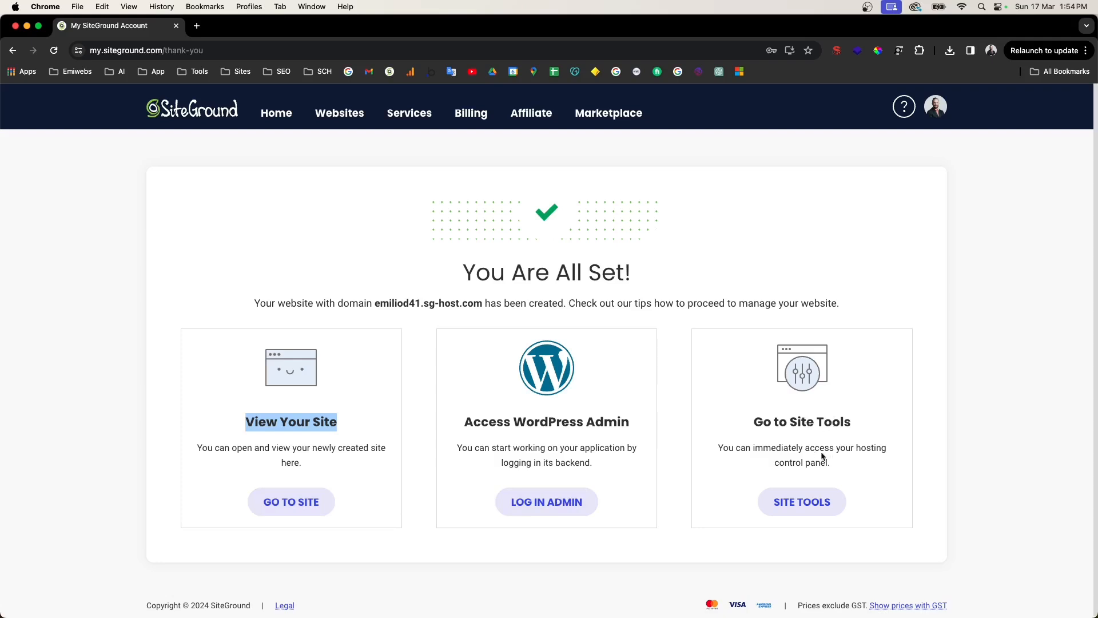
Step: Go to the site's hosting tools and open Security > SSL Manager
{"action": "left_click", "coordinate": [805, 503]}
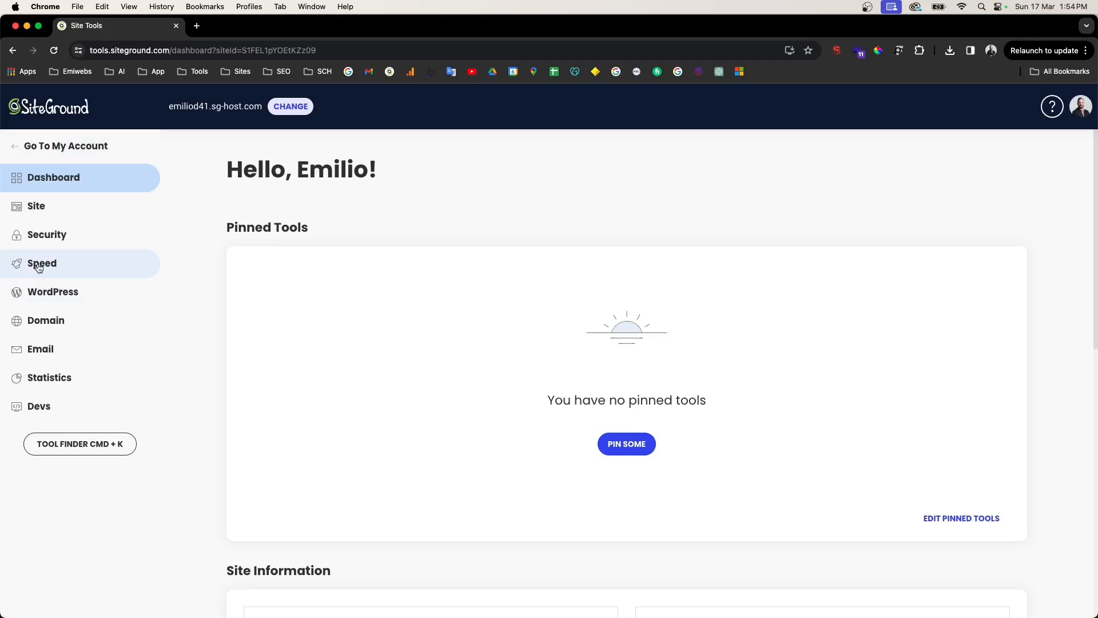
{"action": "left_click", "coordinate": [46, 242]}
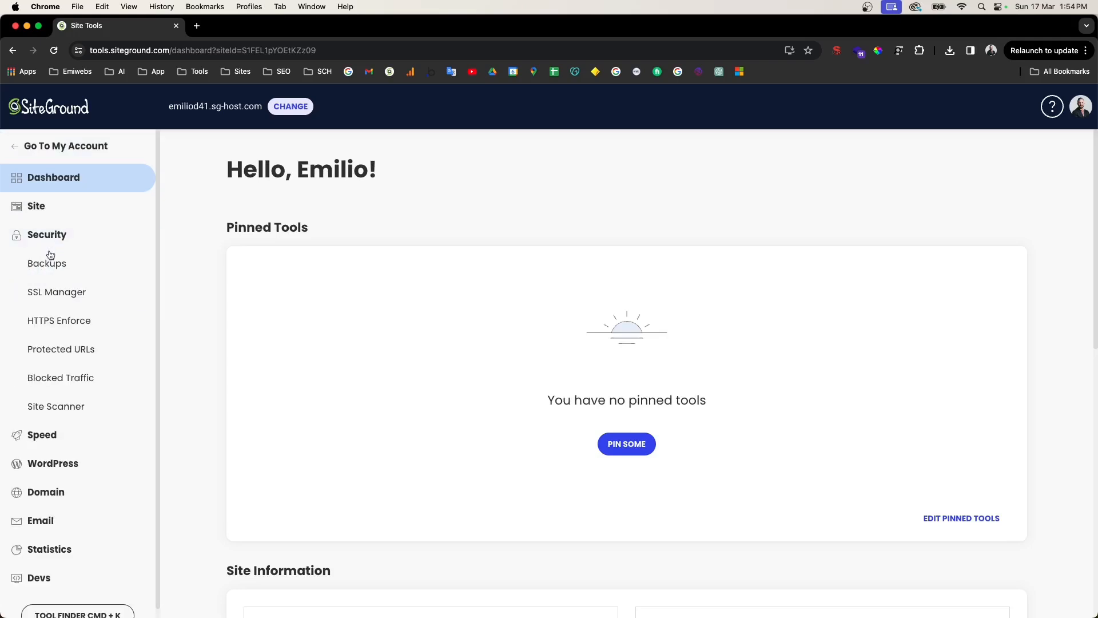
{"action": "left_click", "coordinate": [55, 301]}
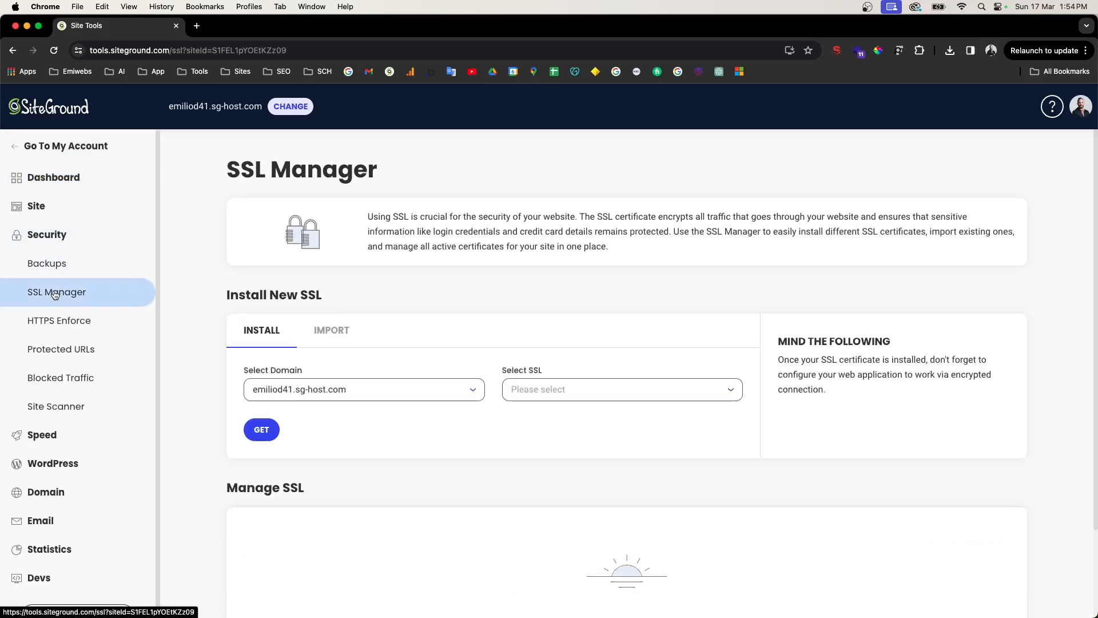
Step: Request a free Let's Encrypt certificate for the sg-host.com domain, then bring up HTTPS Enforce
{"action": "left_click", "coordinate": [598, 391]}
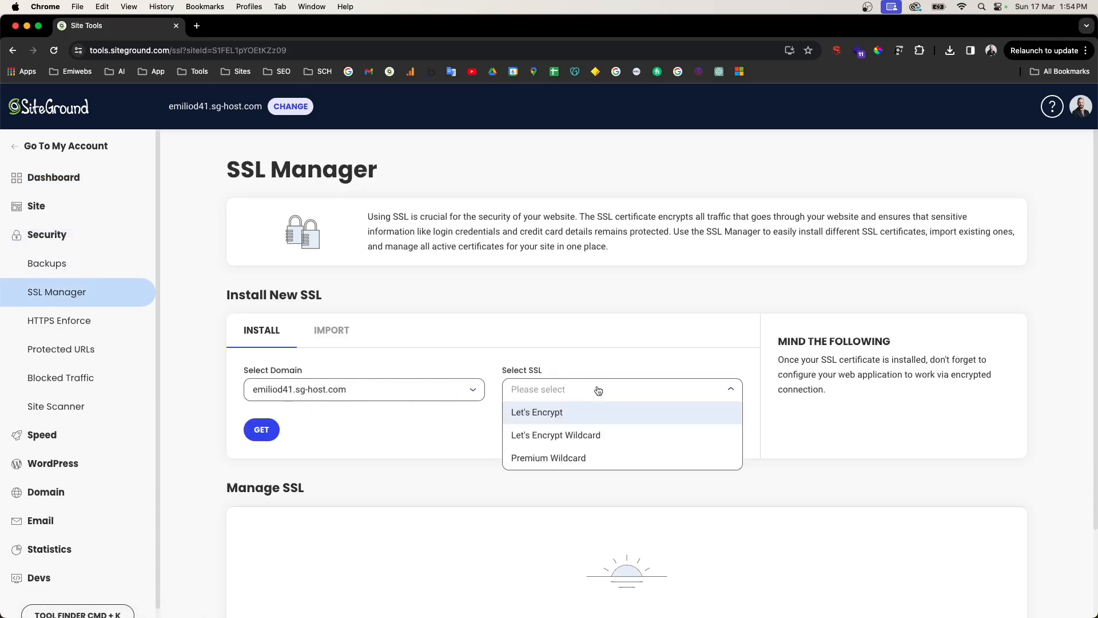
{"action": "left_click", "coordinate": [532, 412]}
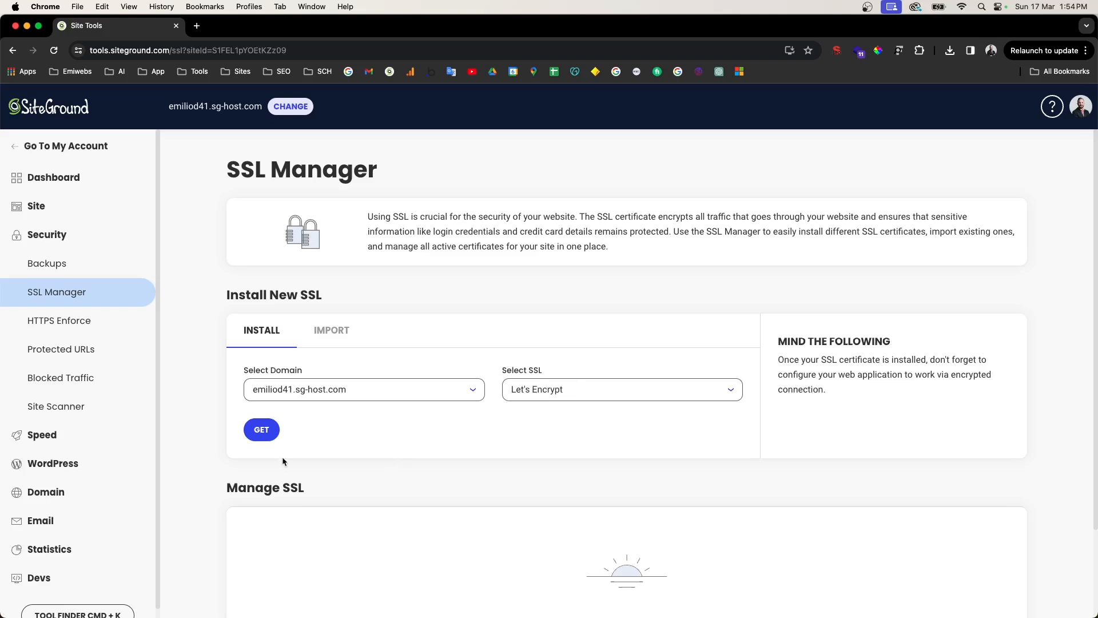
{"action": "left_click", "coordinate": [262, 437]}
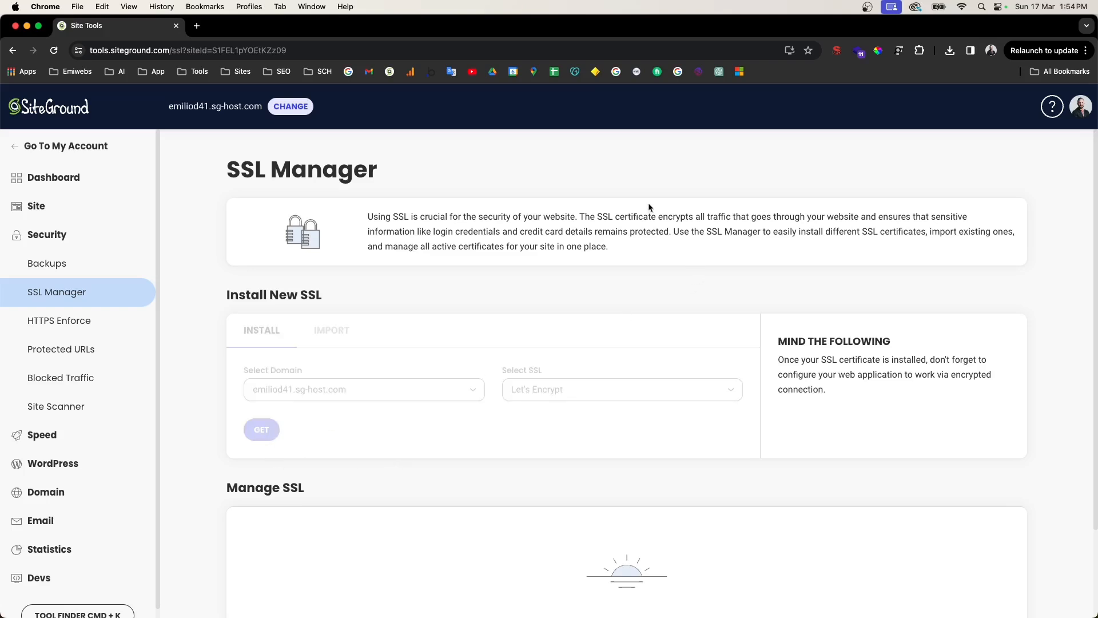
{"action": "left_click_drag", "start_coordinate": [603, 217], "coordinate": [693, 216]}
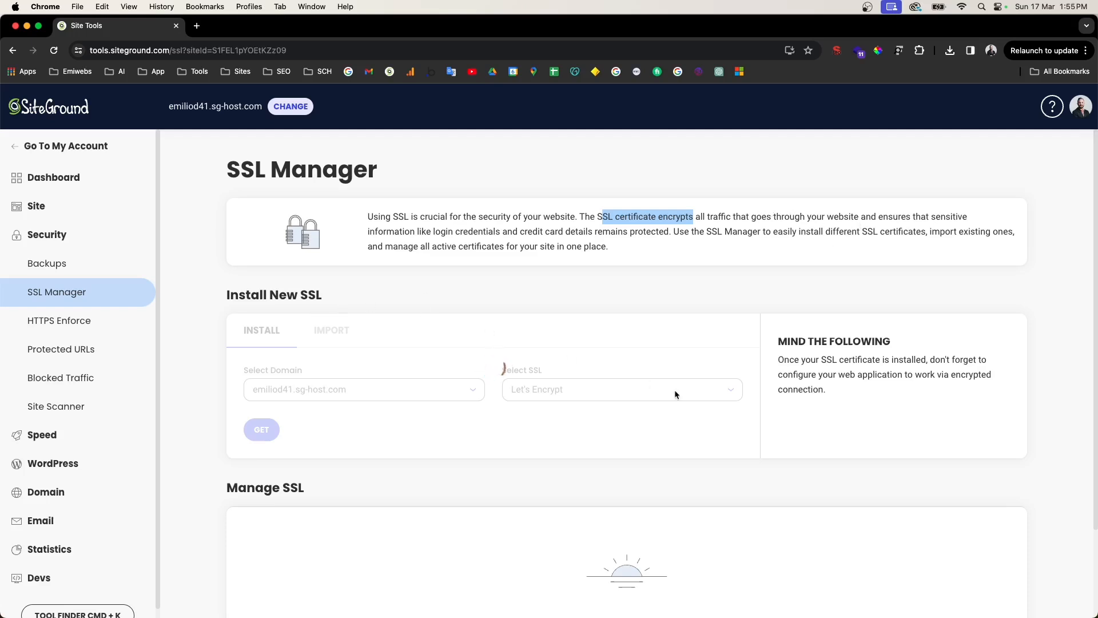
{"action": "scroll", "coordinate": [676, 391], "scroll_direction": "down", "scroll_amount": 3}
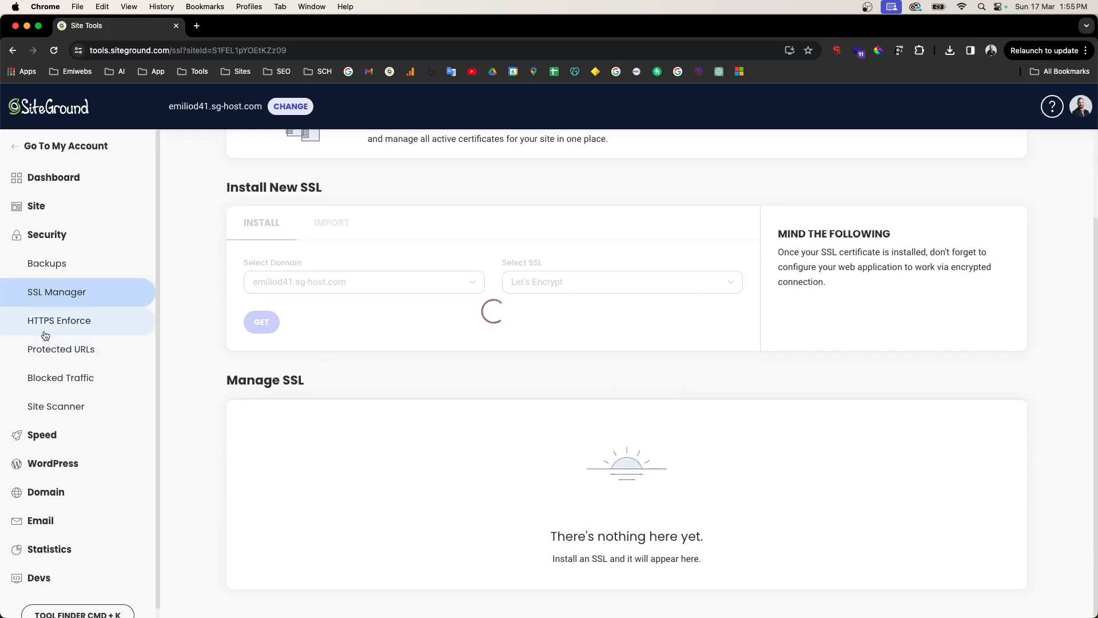
{"action": "left_click", "coordinate": [44, 335]}
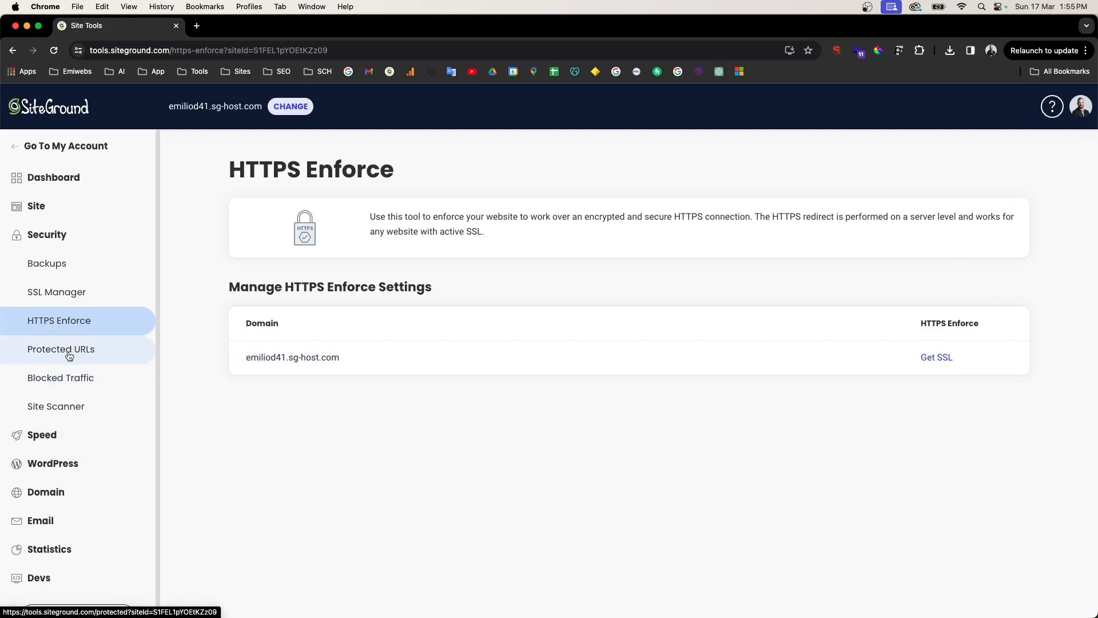
Step: Open Email > Accounts, which is unavailable on the temporary domain
{"action": "scroll", "coordinate": [57, 357], "scroll_direction": "down", "scroll_amount": 1}
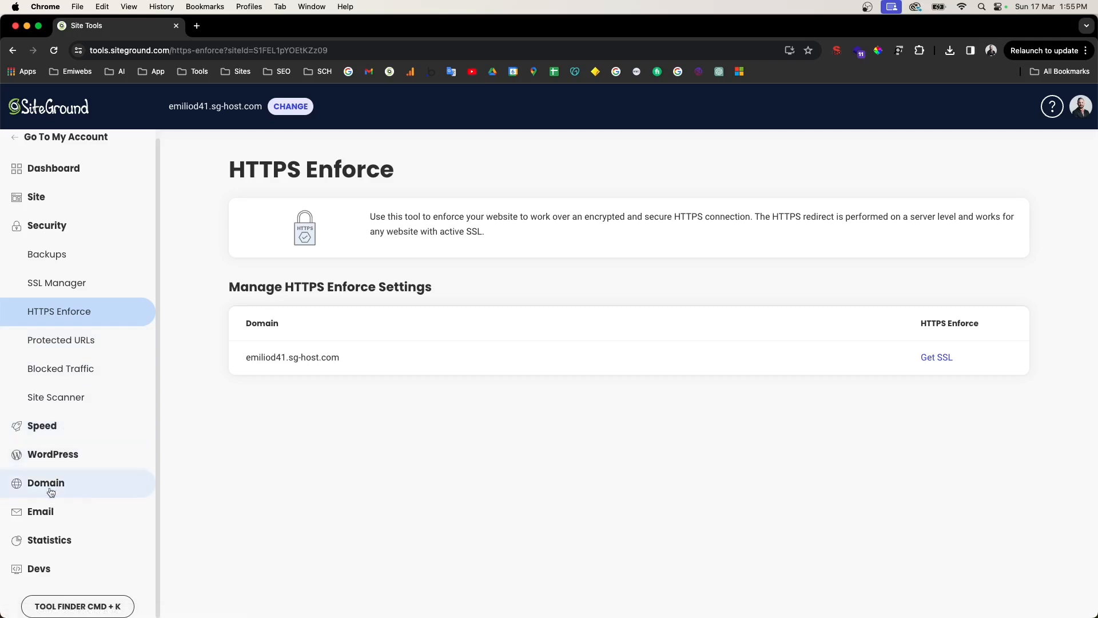
{"action": "left_click", "coordinate": [41, 518]}
{"action": "scroll", "coordinate": [67, 509], "scroll_direction": "down", "scroll_amount": 3}
{"action": "left_click", "coordinate": [63, 449]}
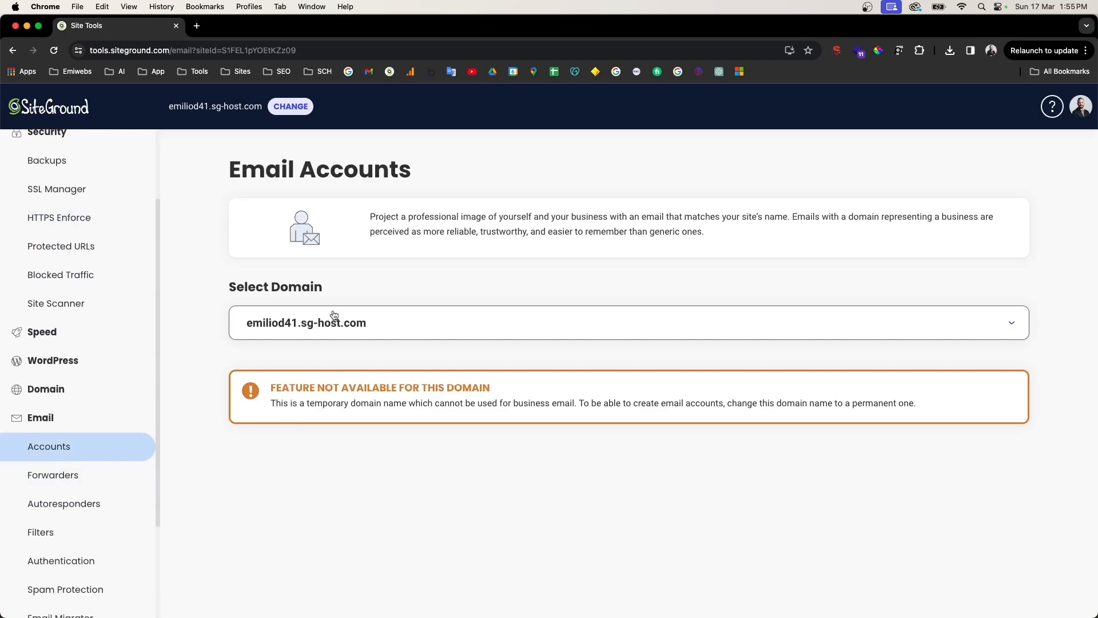
{"action": "left_click_drag", "start_coordinate": [222, 285], "coordinate": [411, 286]}
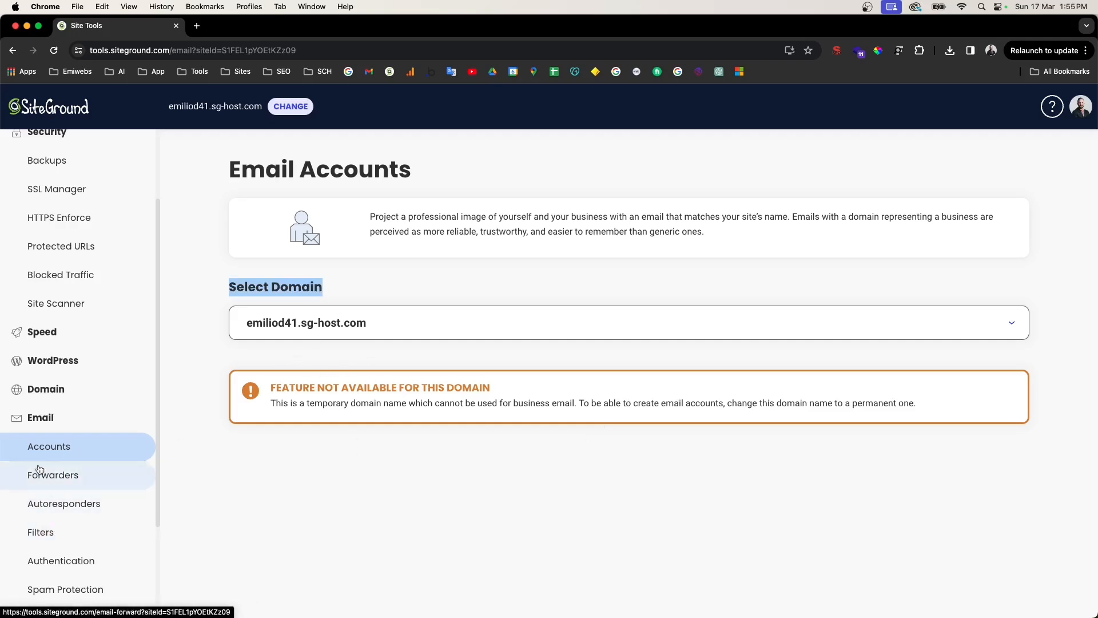
Step: Expand the Domain and WordPress sections, then open Security > Backups
{"action": "left_click", "coordinate": [83, 399]}
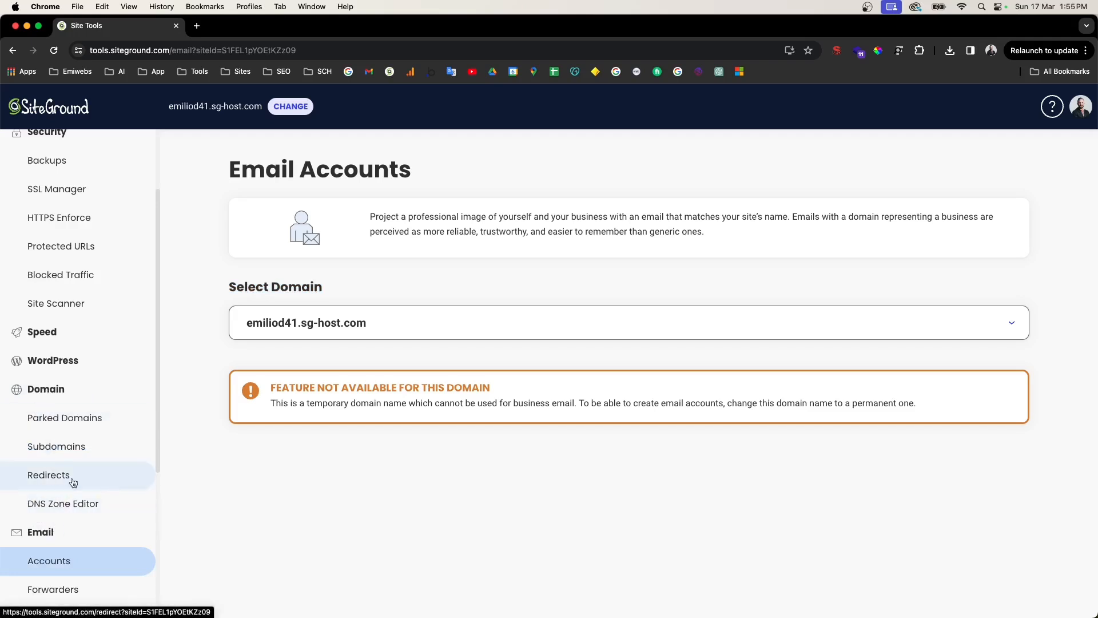
{"action": "left_click", "coordinate": [54, 361]}
{"action": "scroll", "coordinate": [74, 389], "scroll_direction": "down", "scroll_amount": 1}
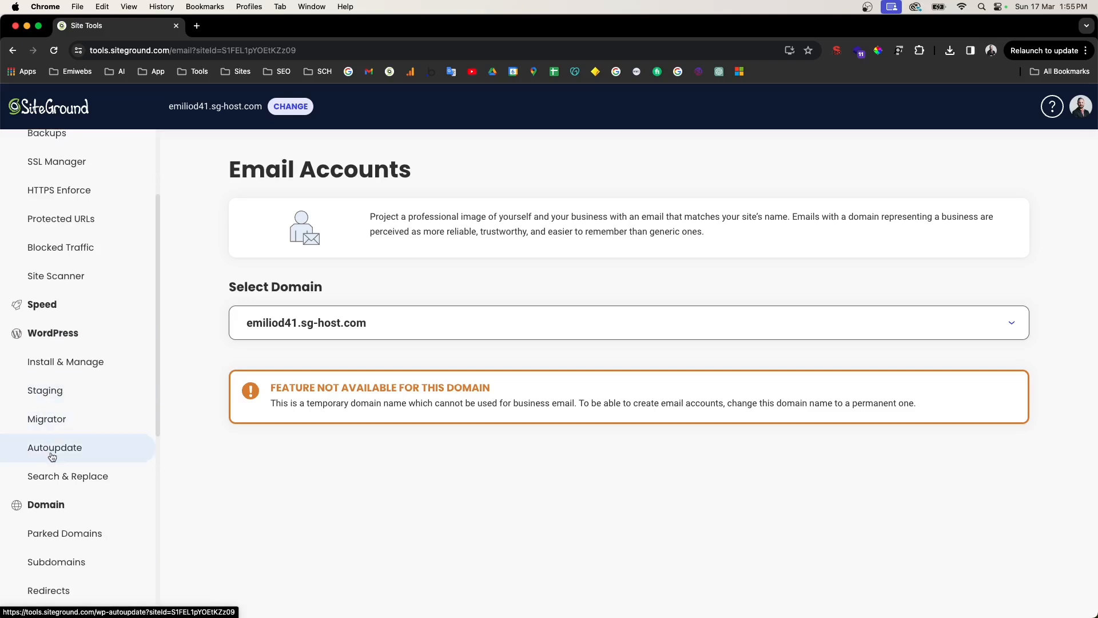
{"action": "scroll", "coordinate": [57, 452], "scroll_direction": "down", "scroll_amount": 5}
{"action": "scroll", "coordinate": [57, 455], "scroll_direction": "down", "scroll_amount": 3}
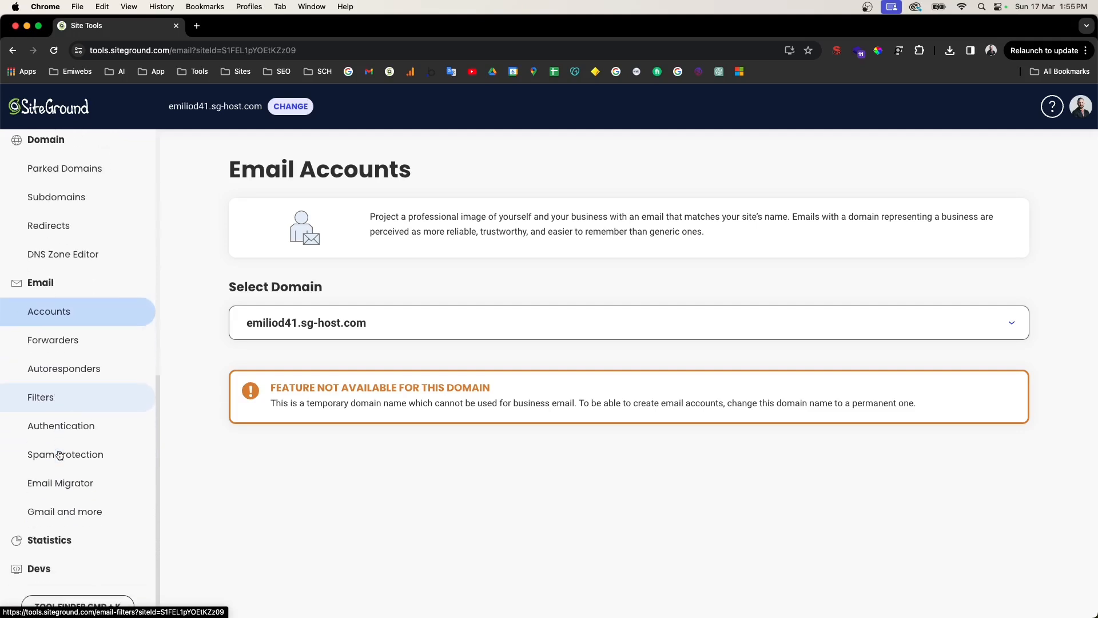
{"action": "scroll", "coordinate": [61, 455], "scroll_direction": "up", "scroll_amount": 8}
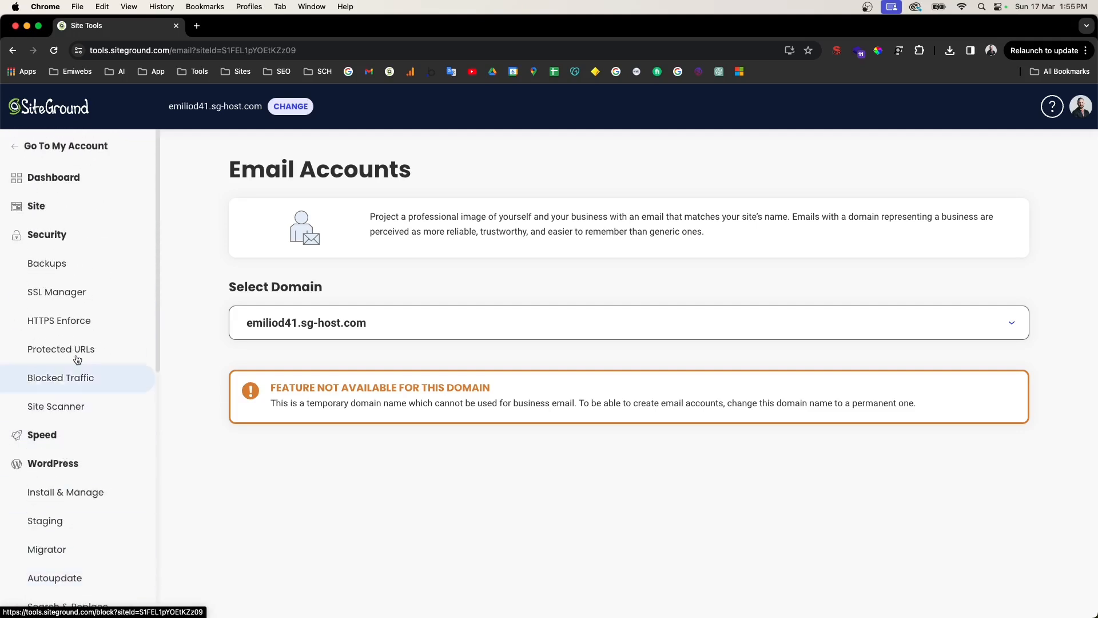
{"action": "left_click", "coordinate": [58, 272]}
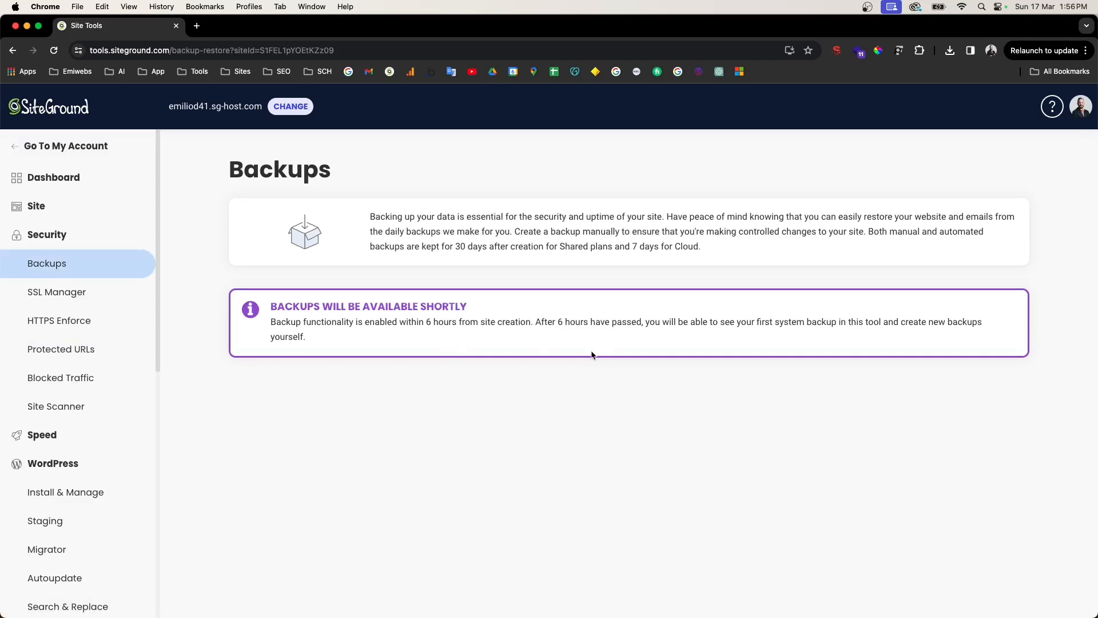
Step: Check the SSL Manager, then open File Manager on the site's root with public_html
{"action": "left_click_drag", "start_coordinate": [260, 305], "coordinate": [507, 304]}
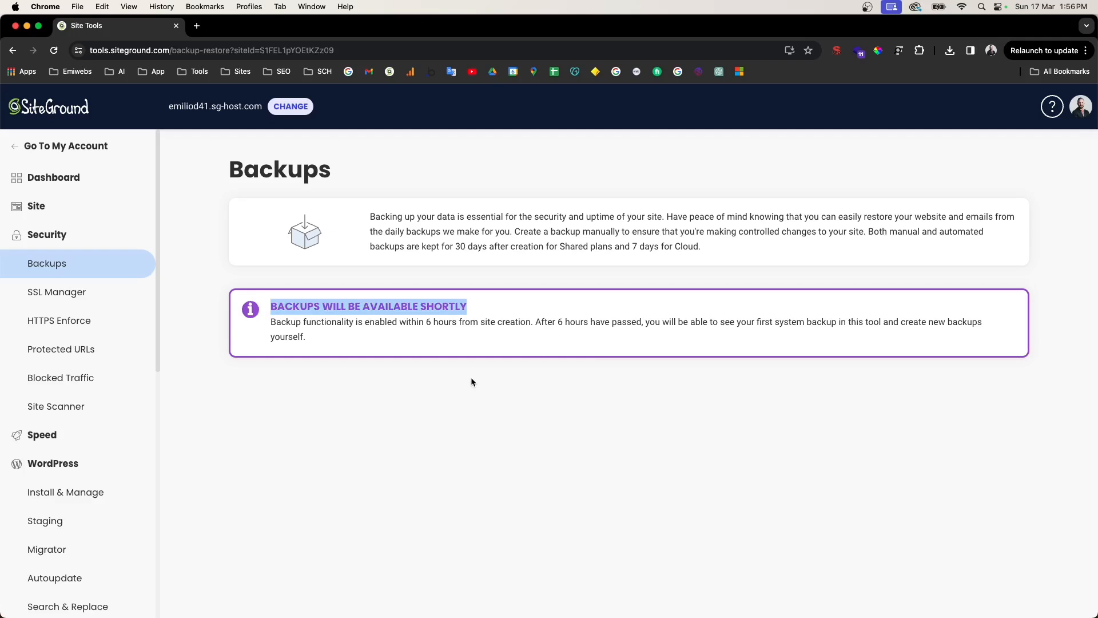
{"action": "left_click", "coordinate": [101, 295]}
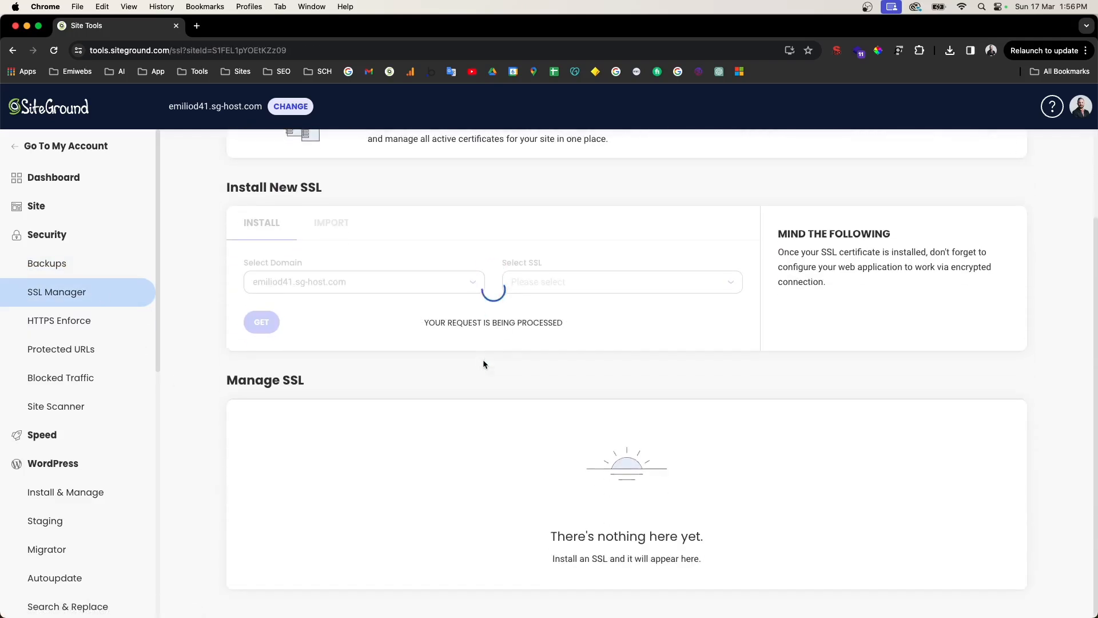
{"action": "left_click", "coordinate": [64, 206]}
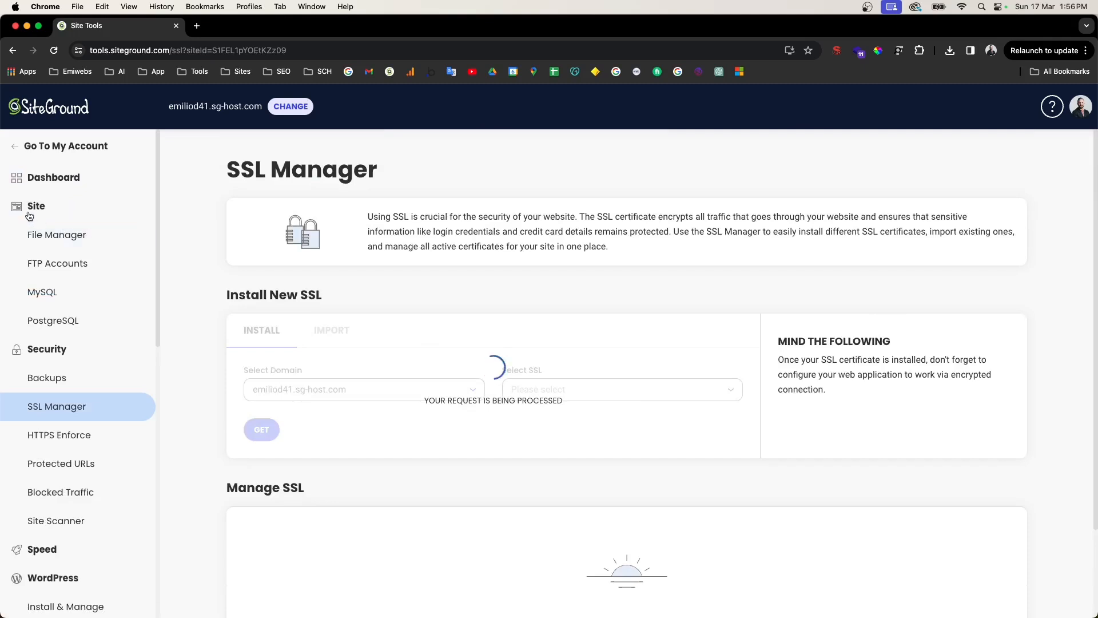
{"action": "left_click", "coordinate": [47, 235]}
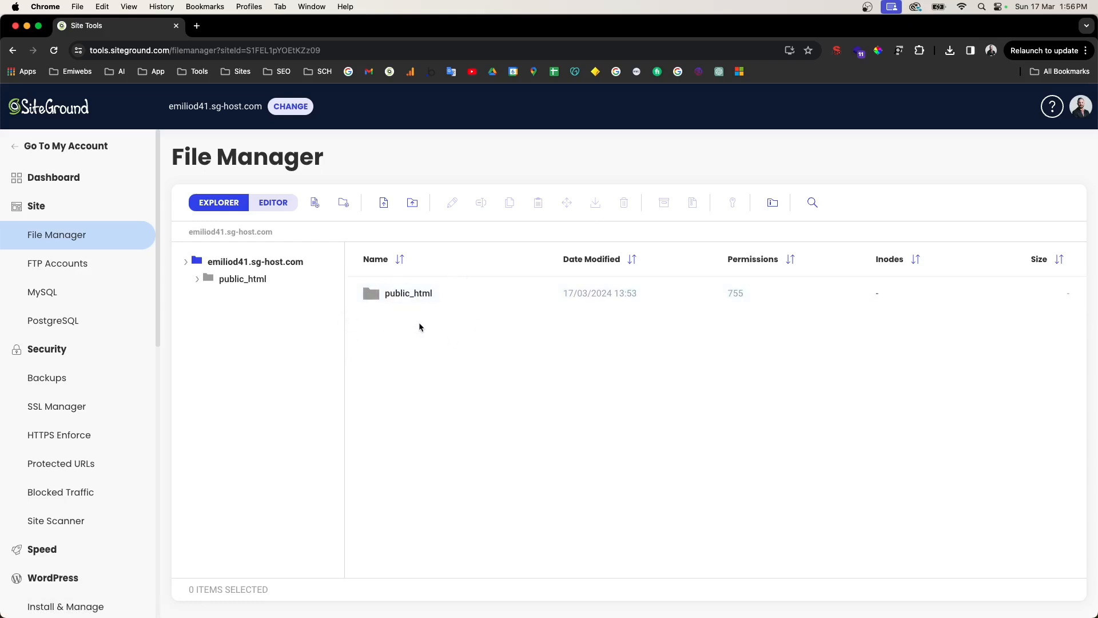
Step: Enforce HTTPS on the active Let's Encrypt certificate for the sg-host.com domain
{"action": "left_click", "coordinate": [86, 402]}
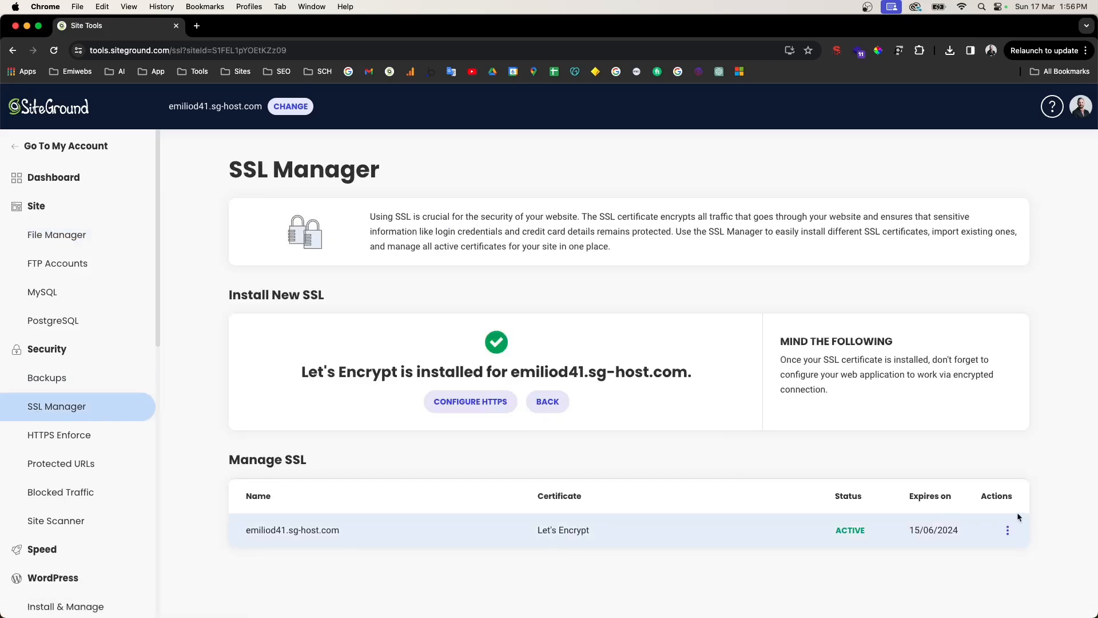
{"action": "left_click", "coordinate": [1004, 530]}
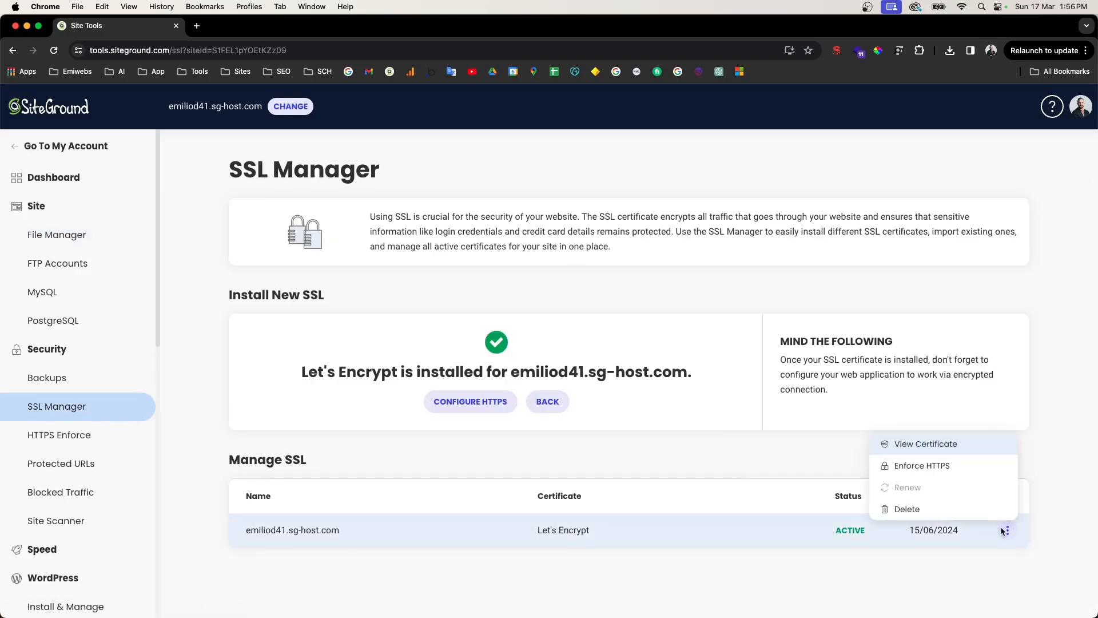
{"action": "left_click", "coordinate": [937, 468]}
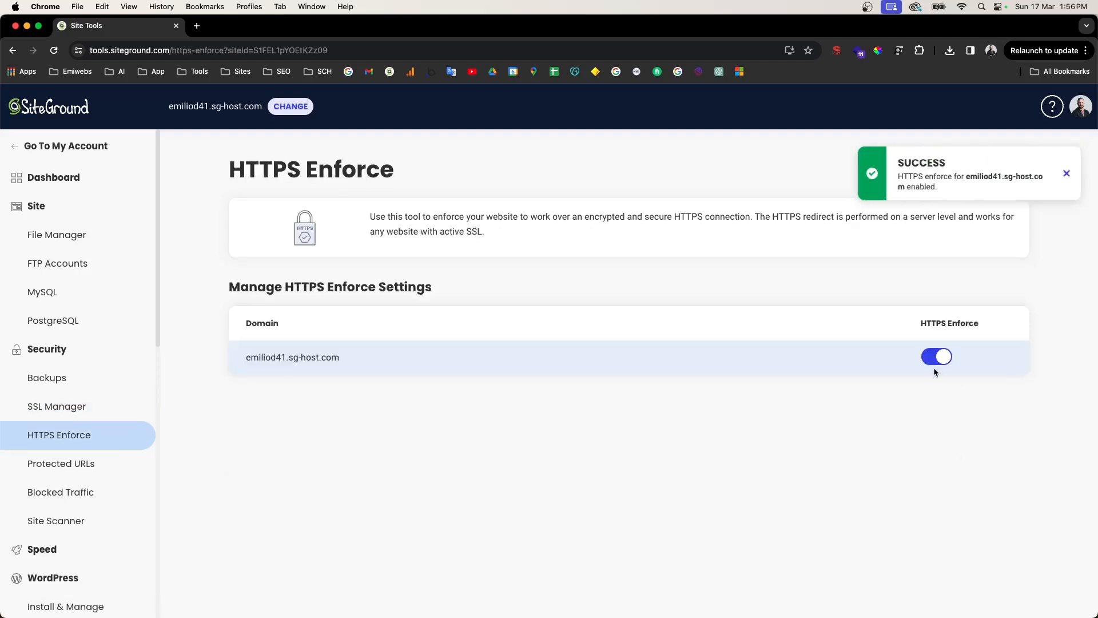
{"action": "left_click", "coordinate": [1068, 173]}
{"action": "scroll", "coordinate": [147, 427], "scroll_direction": "down", "scroll_amount": 3}
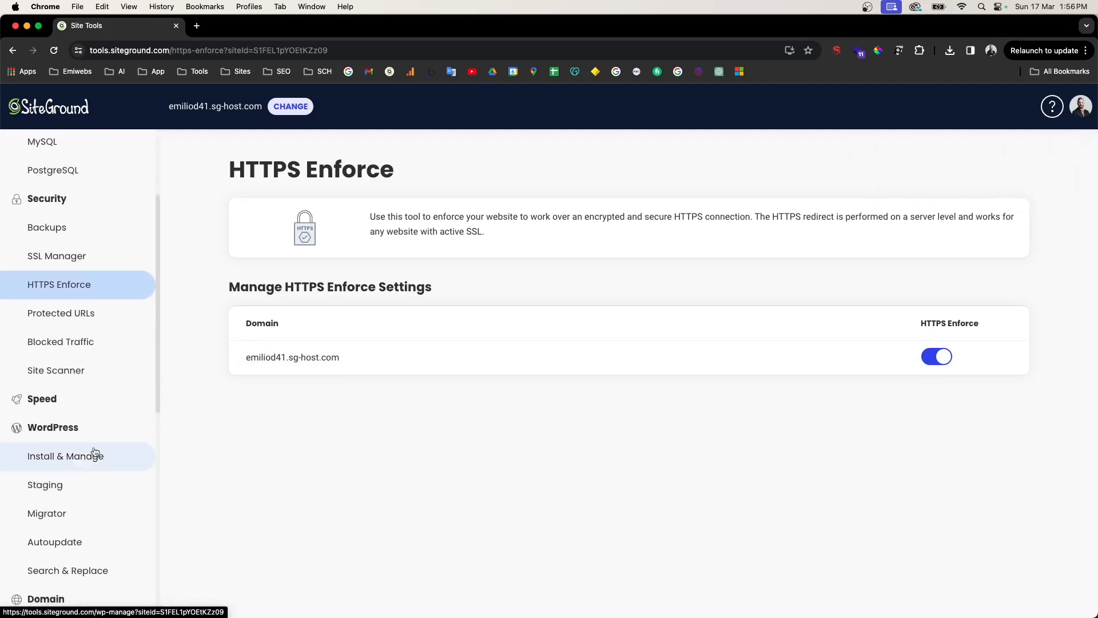
Step: From WordPress Install & Manage, log in to the site's WordPress admin panel
{"action": "left_click", "coordinate": [51, 450]}
{"action": "scroll", "coordinate": [352, 439], "scroll_direction": "down", "scroll_amount": 1}
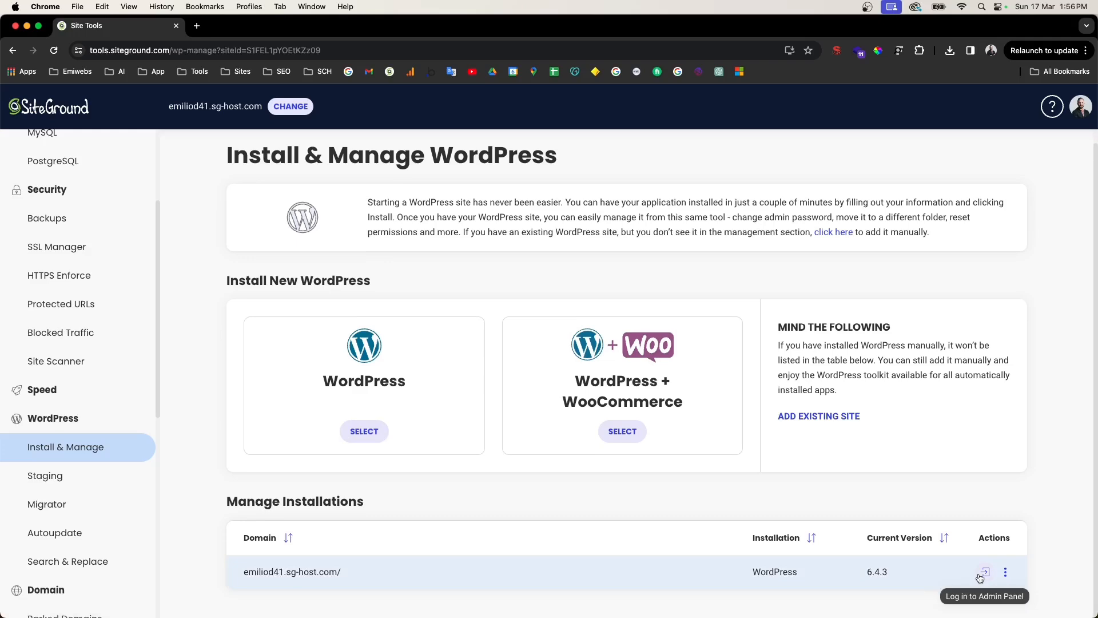
{"action": "scroll", "coordinate": [980, 578], "scroll_direction": "up", "scroll_amount": 5}
{"action": "left_click", "coordinate": [758, 480]}
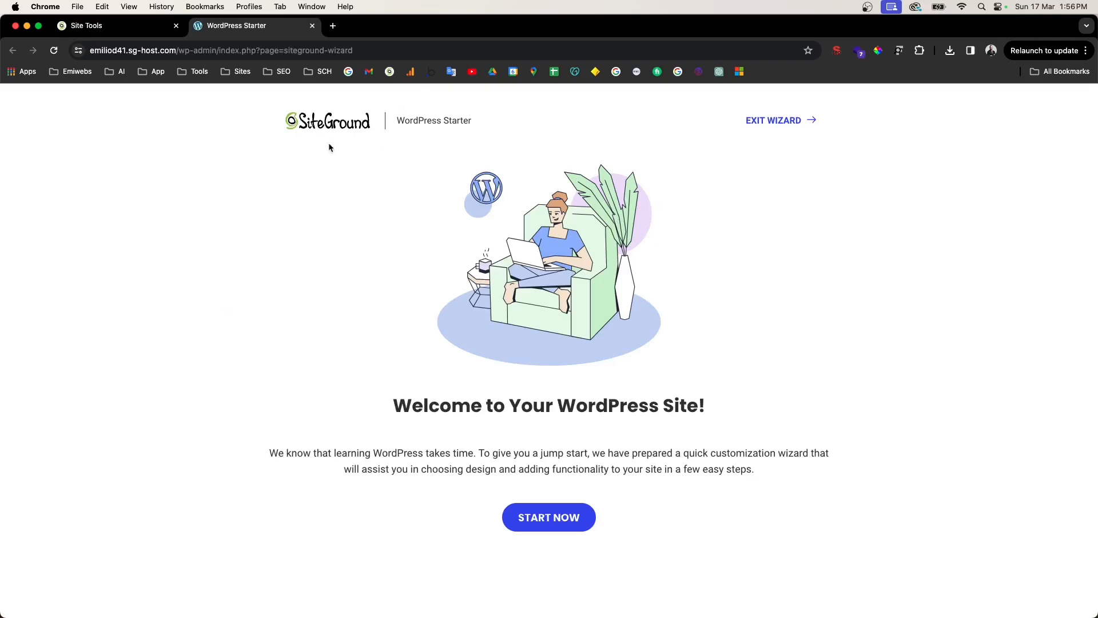
Step: Start the WordPress Starter wizard and select Photography as the website topic
{"action": "left_click_drag", "start_coordinate": [398, 119], "coordinate": [454, 114]}
{"action": "left_click", "coordinate": [561, 509]}
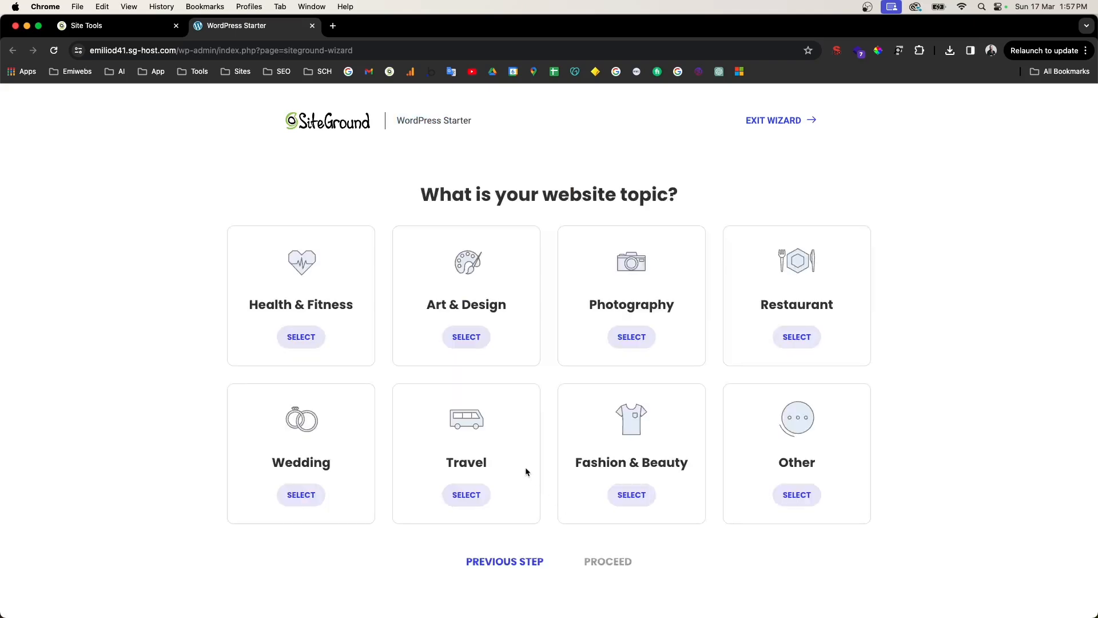
{"action": "left_click", "coordinate": [637, 342]}
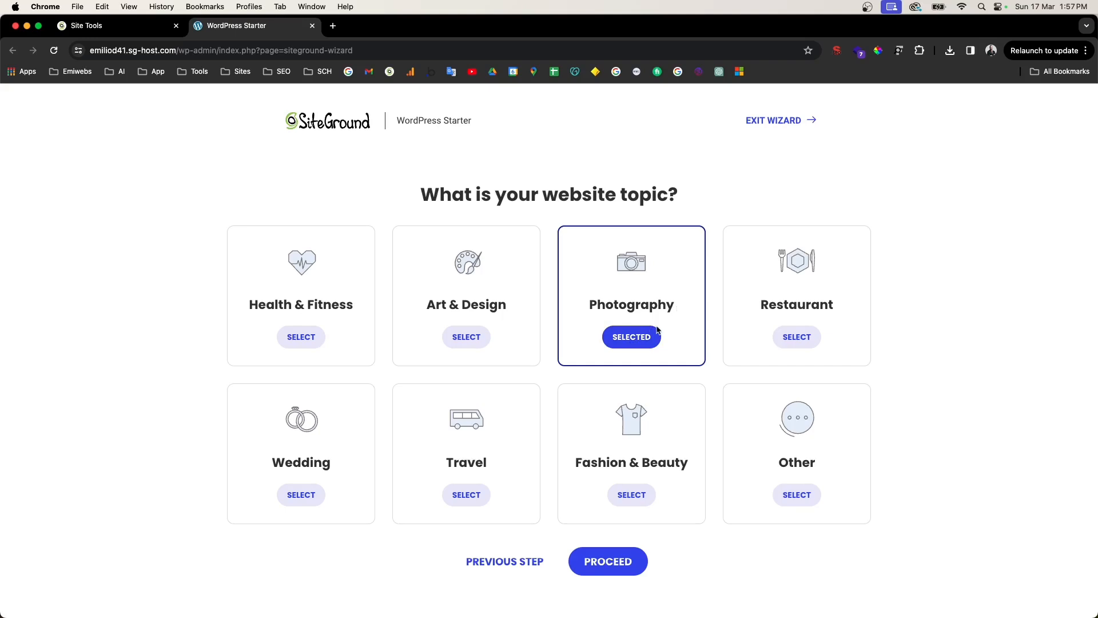
Step: Move to the design step and preview the Travel the World design
{"action": "left_click", "coordinate": [613, 568]}
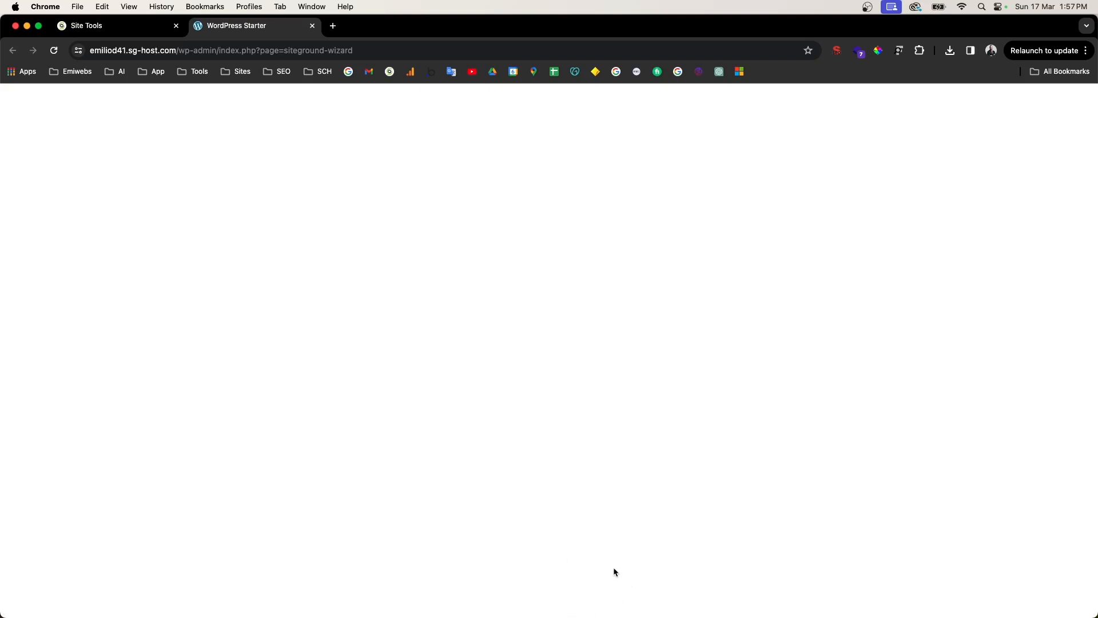
{"action": "scroll", "coordinate": [633, 433], "scroll_direction": "down", "scroll_amount": 5}
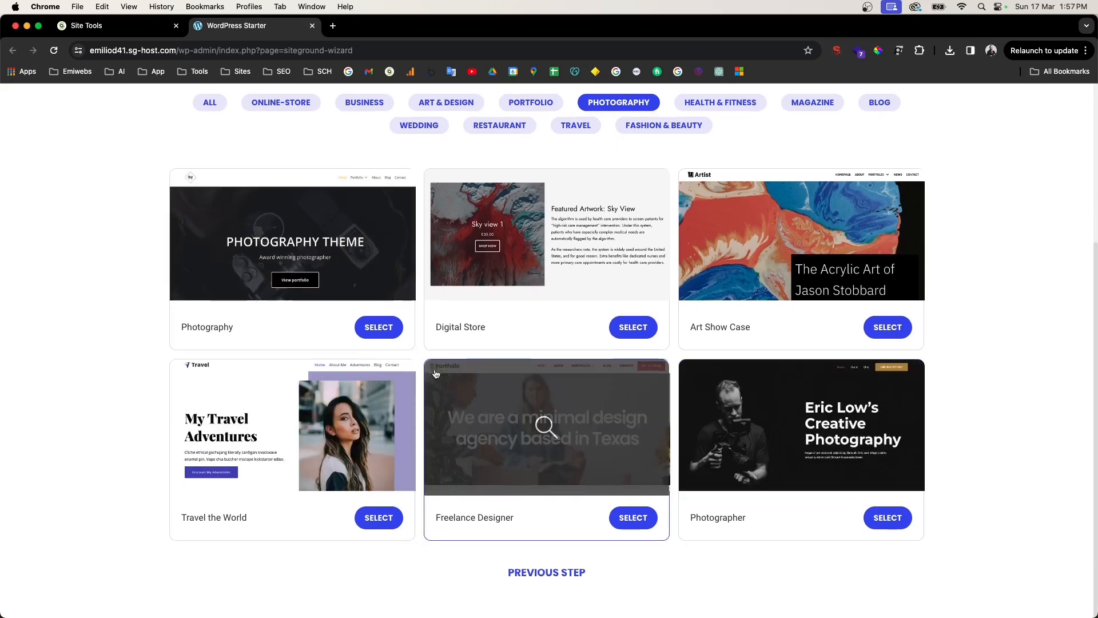
{"action": "left_click", "coordinate": [376, 418]}
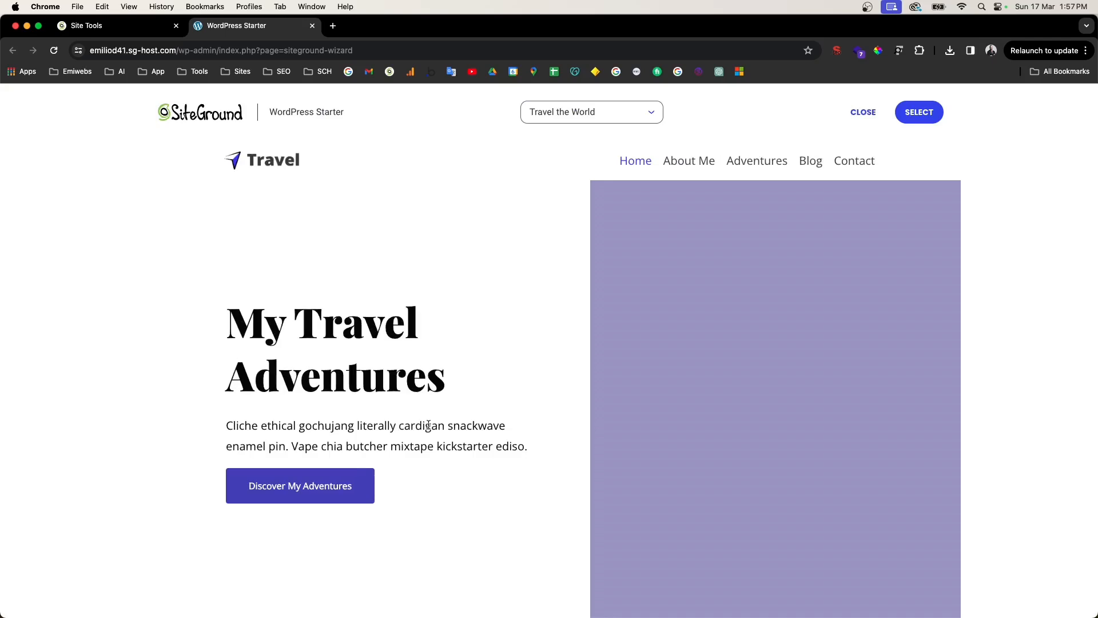
{"action": "scroll", "coordinate": [586, 422], "scroll_direction": "down", "scroll_amount": 20}
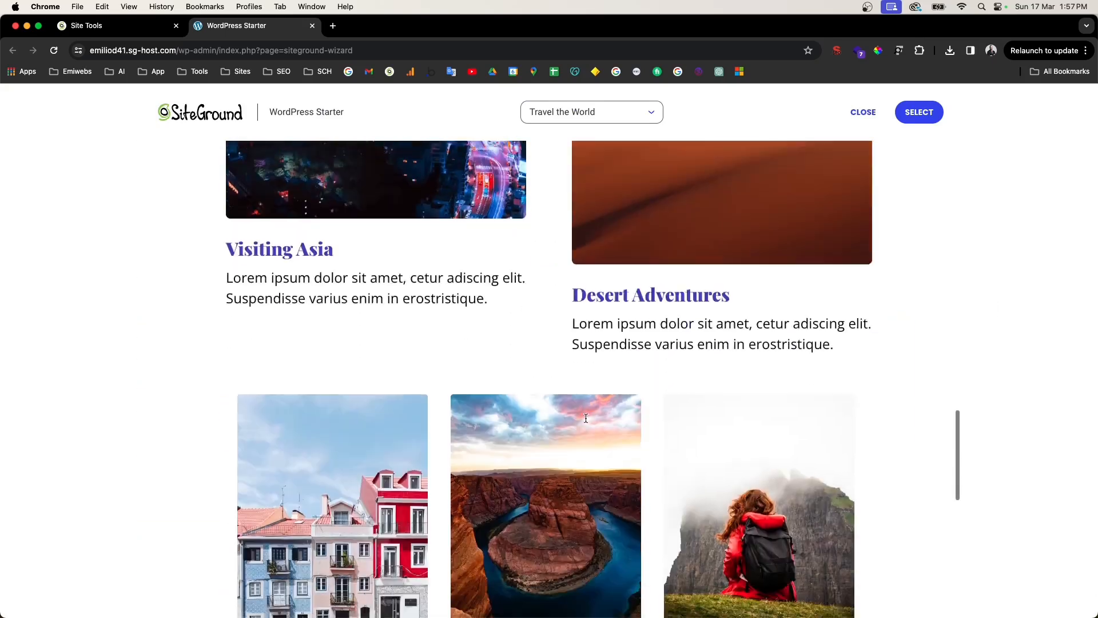
{"action": "scroll", "coordinate": [584, 419], "scroll_direction": "down", "scroll_amount": 5}
{"action": "scroll", "coordinate": [583, 419], "scroll_direction": "up", "scroll_amount": 20}
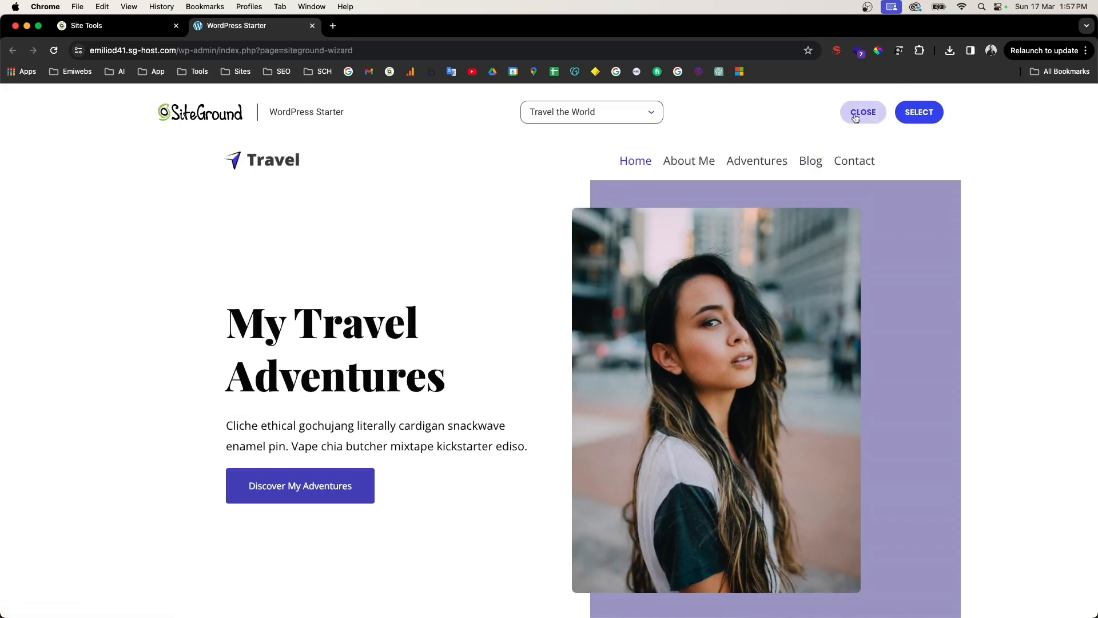
Step: Preview the Freelance Designer design, then close the preview and exit the wizard
{"action": "left_click", "coordinate": [645, 123]}
{"action": "left_click", "coordinate": [567, 229]}
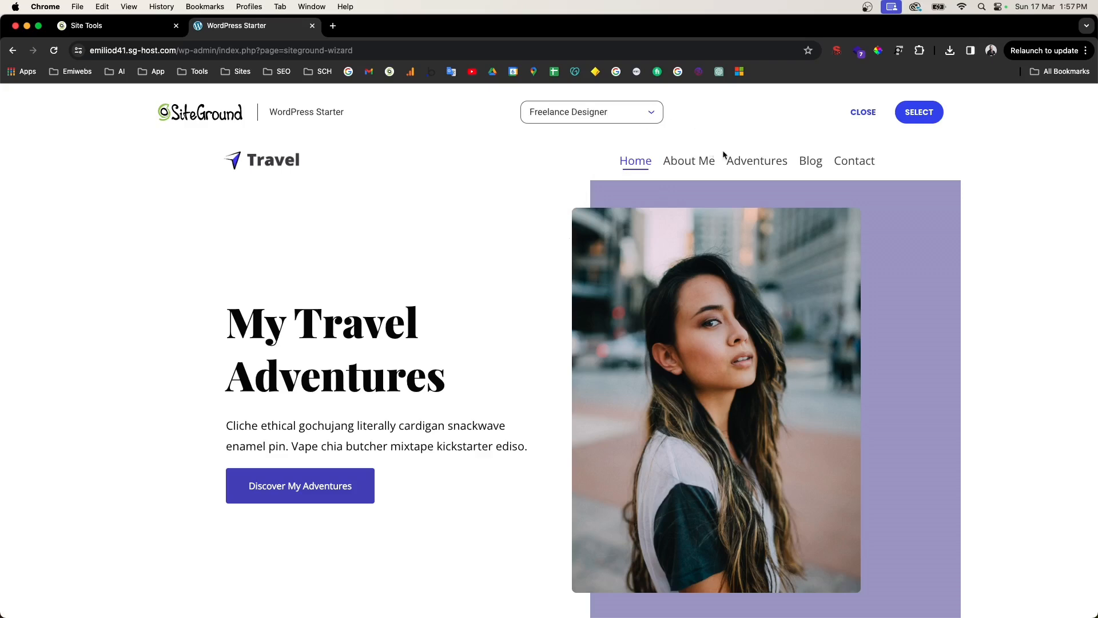
{"action": "scroll", "coordinate": [624, 315], "scroll_direction": "down", "scroll_amount": 10}
{"action": "scroll", "coordinate": [624, 317], "scroll_direction": "down", "scroll_amount": 15}
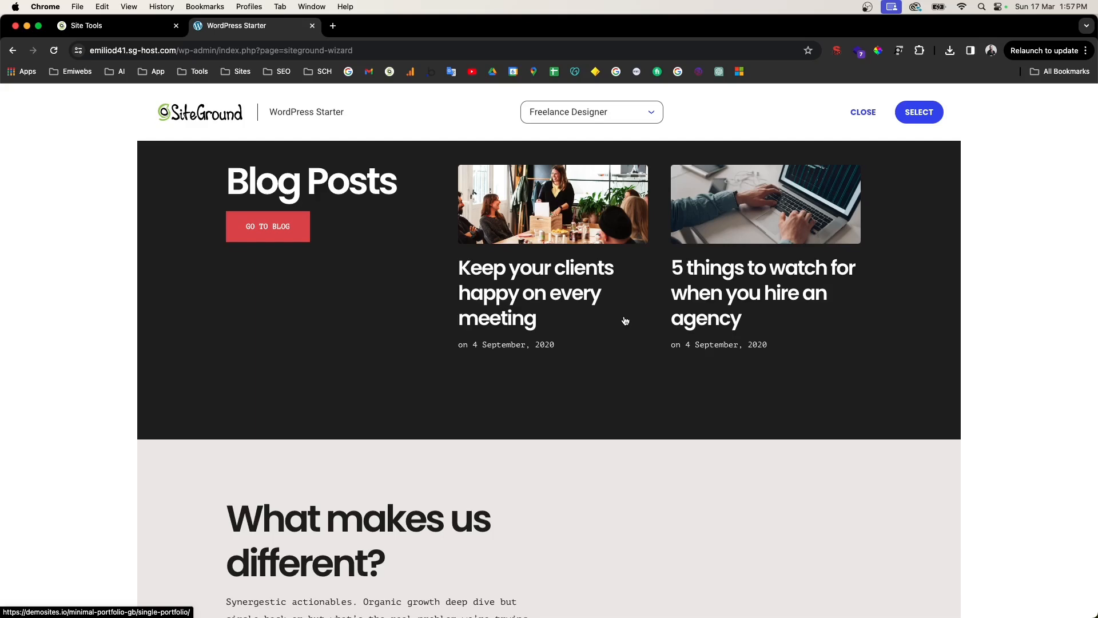
{"action": "scroll", "coordinate": [619, 352], "scroll_direction": "down", "scroll_amount": 1}
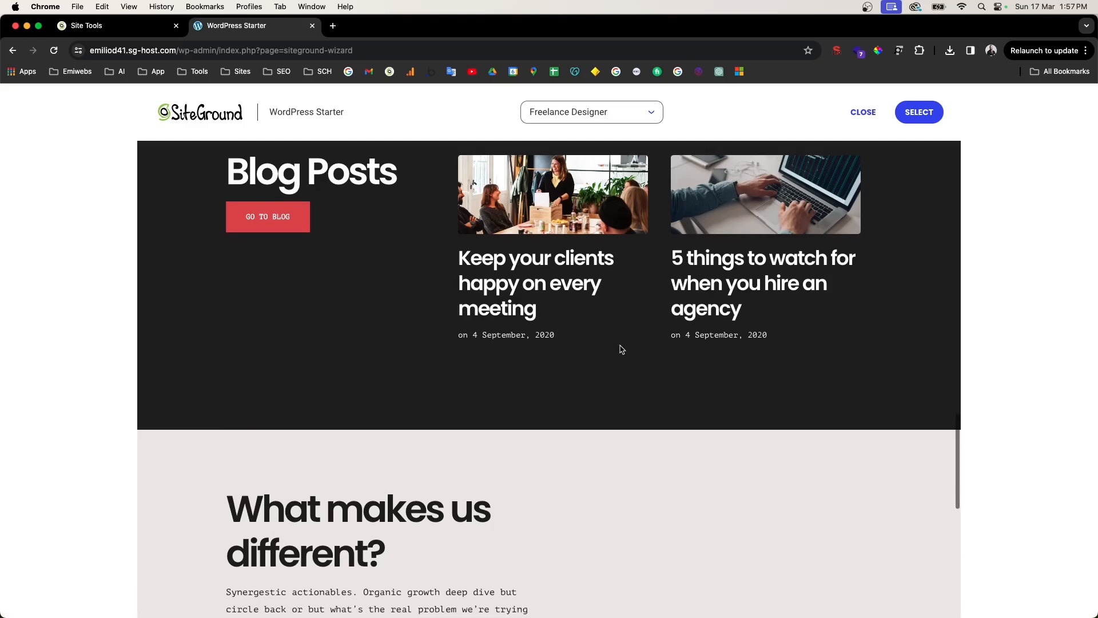
{"action": "scroll", "coordinate": [622, 344], "scroll_direction": "up", "scroll_amount": 15}
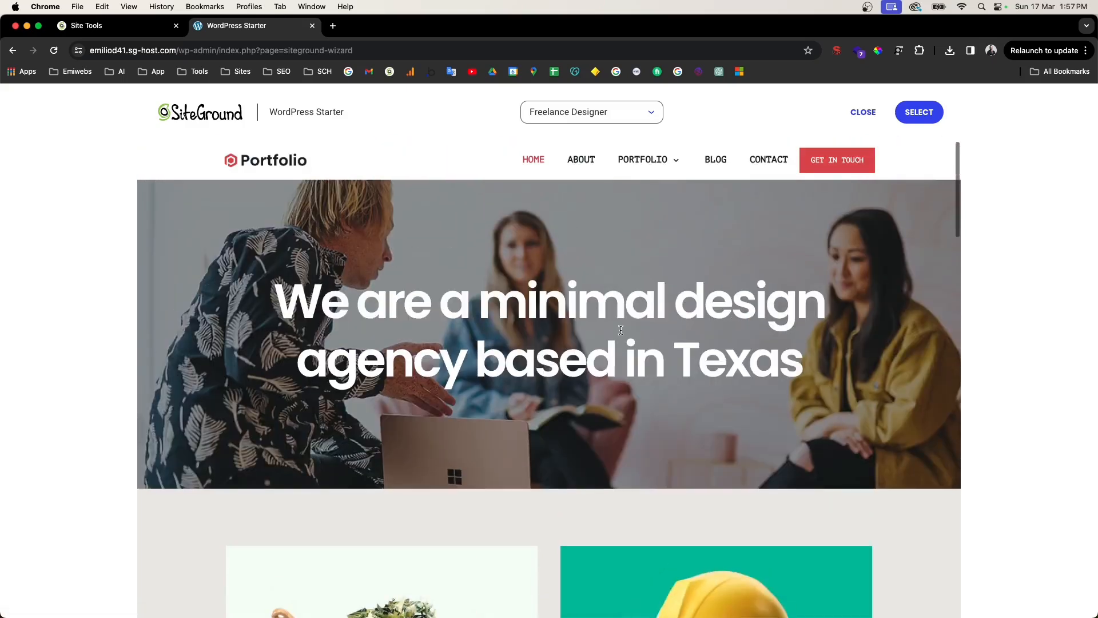
{"action": "left_click", "coordinate": [863, 112]}
{"action": "left_click", "coordinate": [769, 123]}
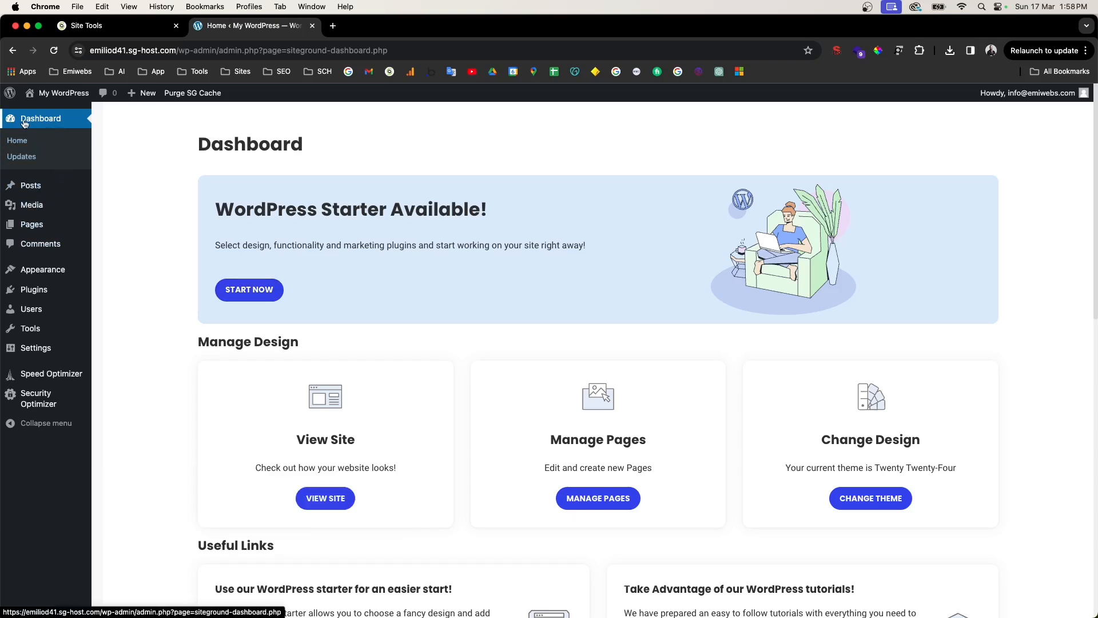
Step: Start a new post, dismiss the welcome tour, and inspect its Categories and Tags panels
{"action": "mouse_move", "coordinate": [40, 189]}
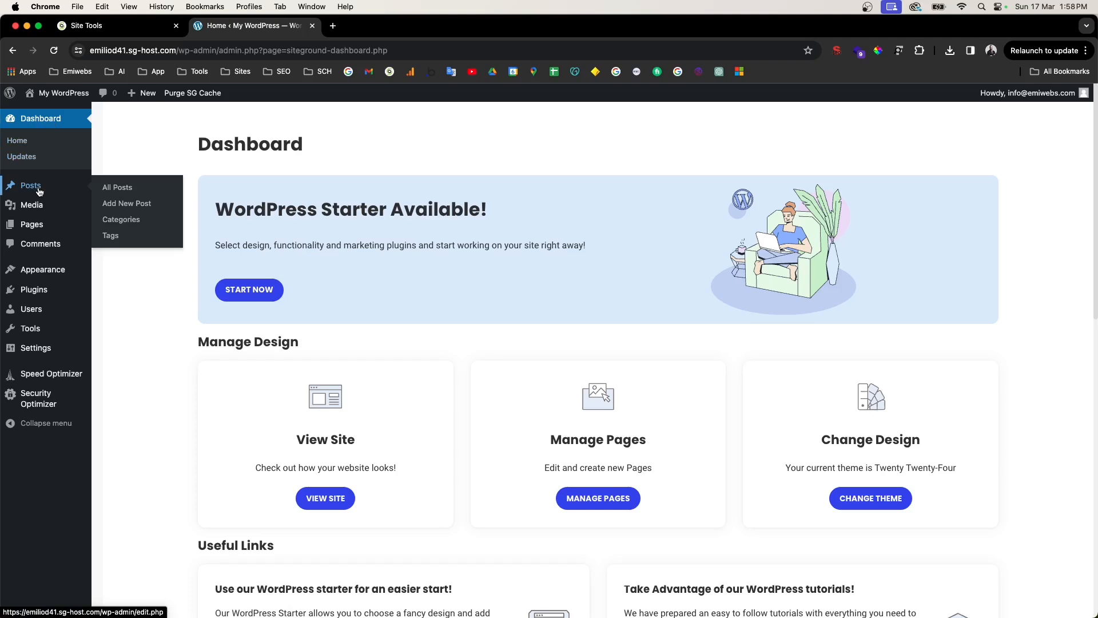
{"action": "left_click", "coordinate": [39, 191]}
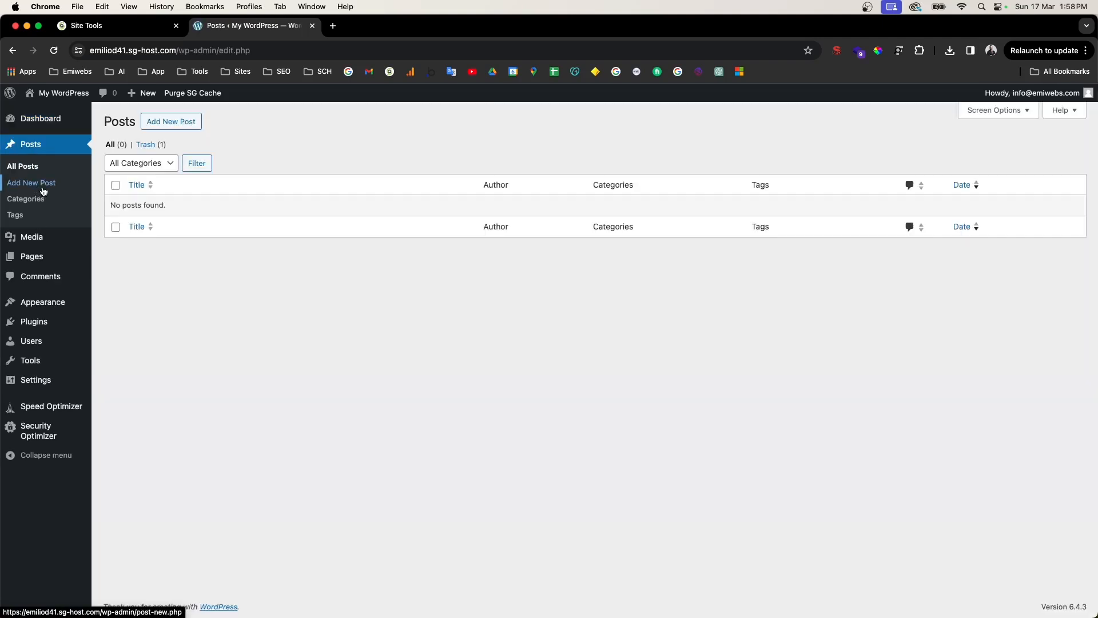
{"action": "left_click", "coordinate": [172, 123]}
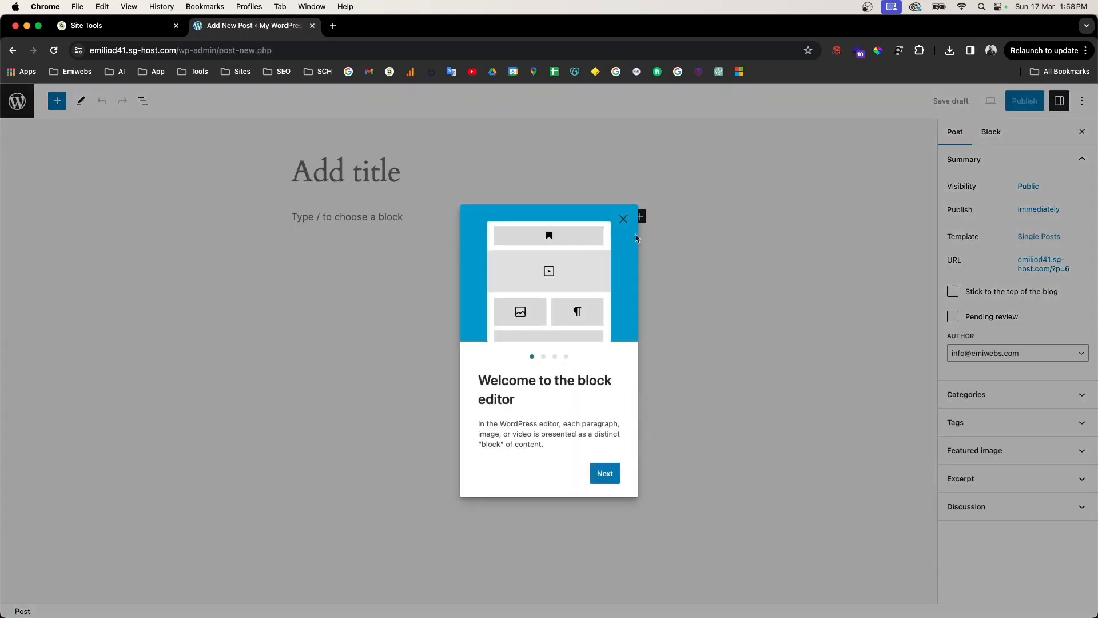
{"action": "left_click", "coordinate": [623, 219]}
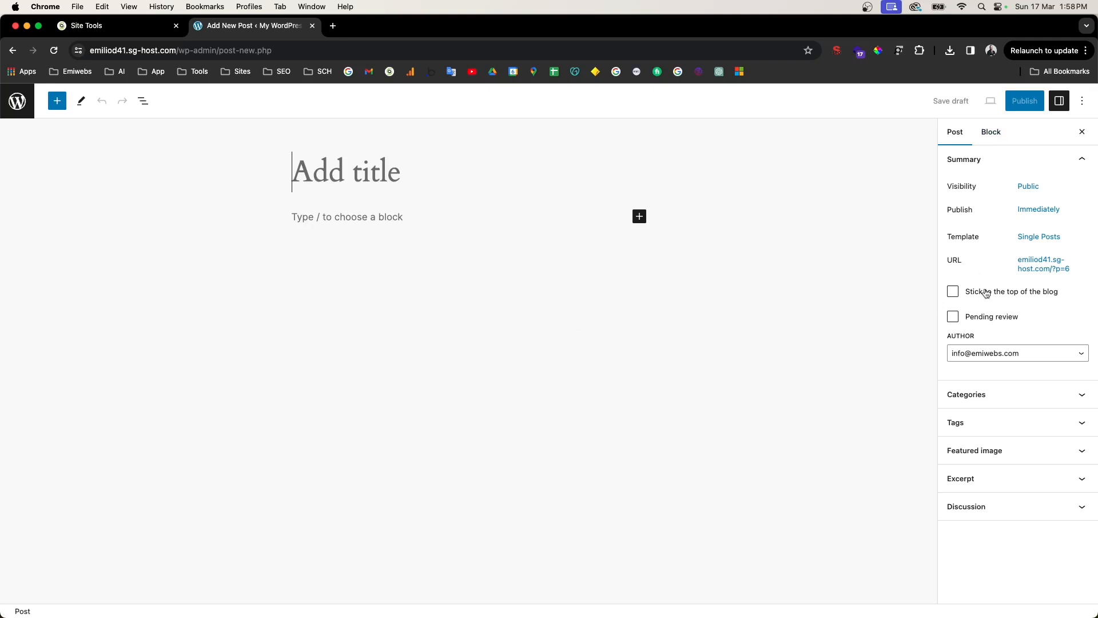
{"action": "left_click", "coordinate": [980, 401]}
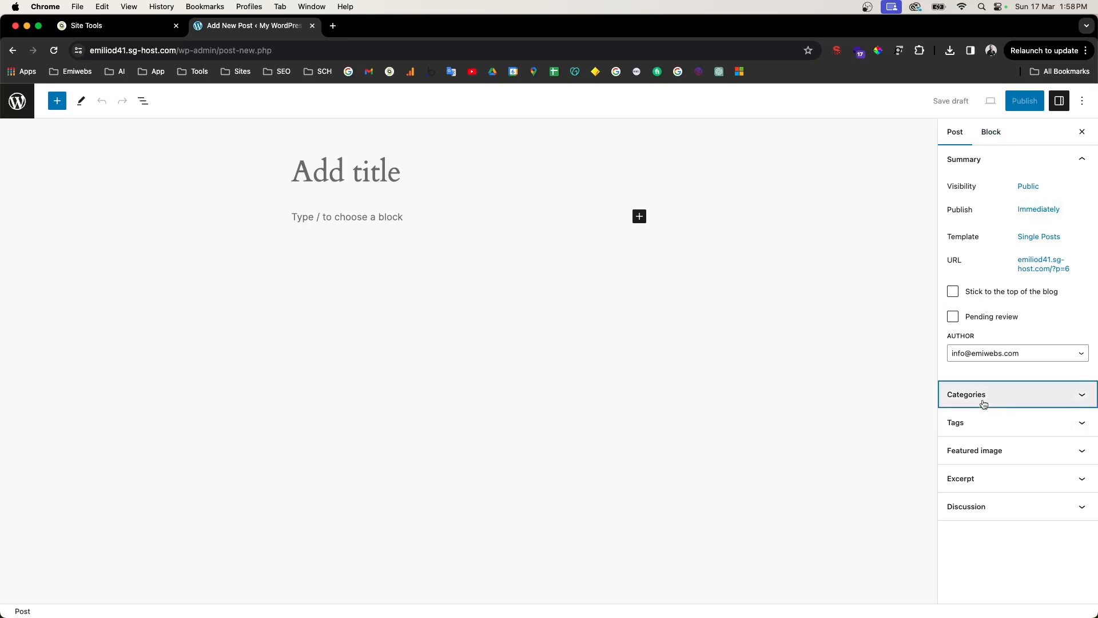
{"action": "left_click", "coordinate": [984, 474]}
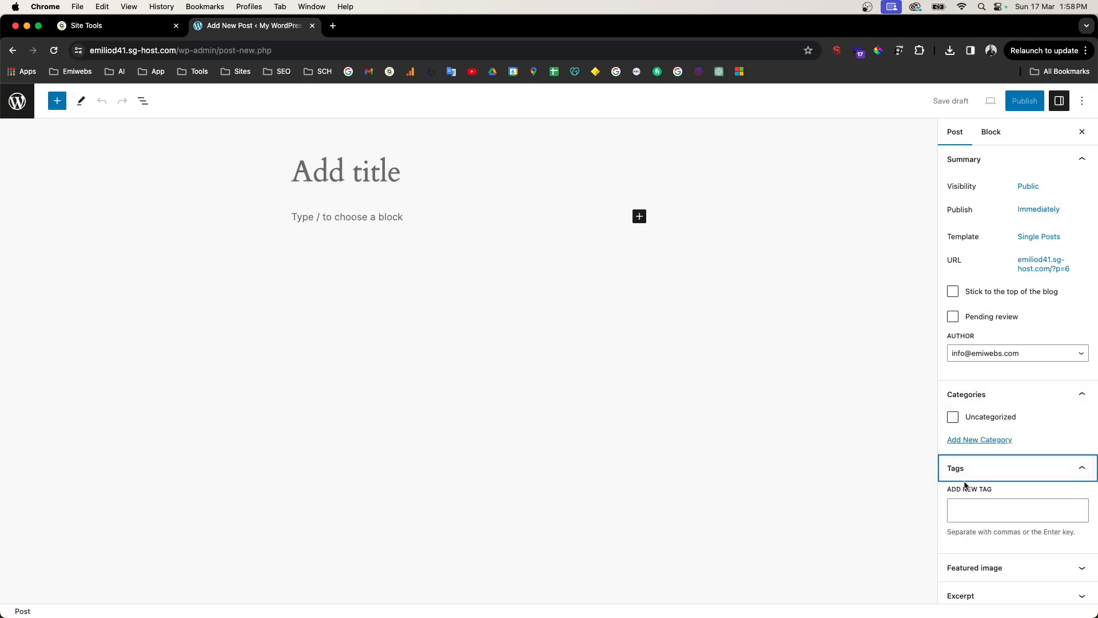
{"action": "scroll", "coordinate": [1026, 446], "scroll_direction": "down", "scroll_amount": 1}
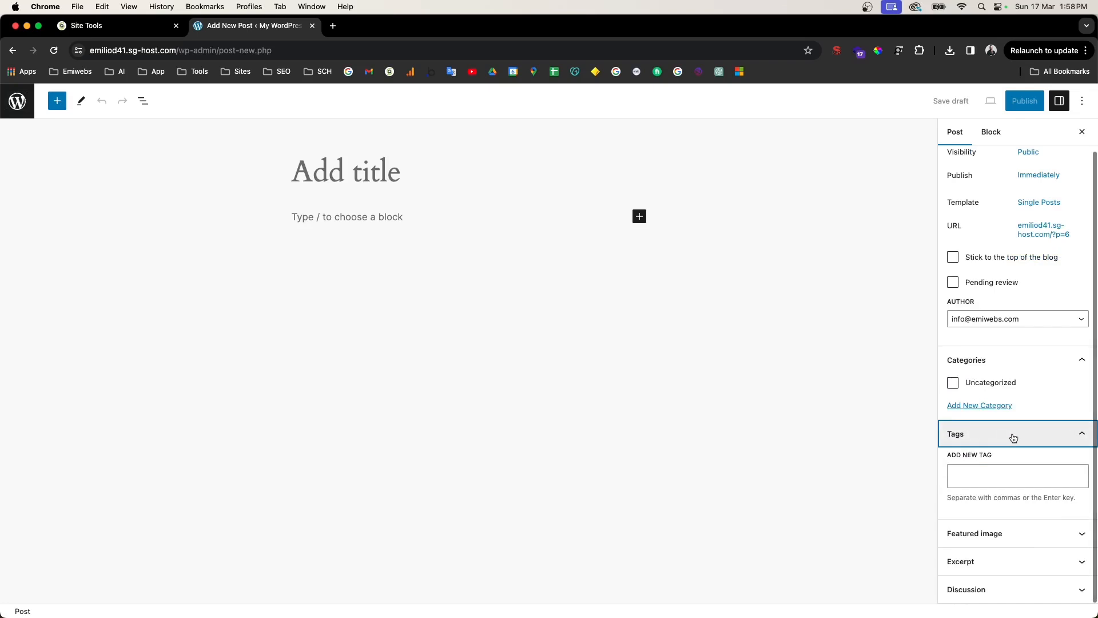
{"action": "left_click", "coordinate": [13, 50]}
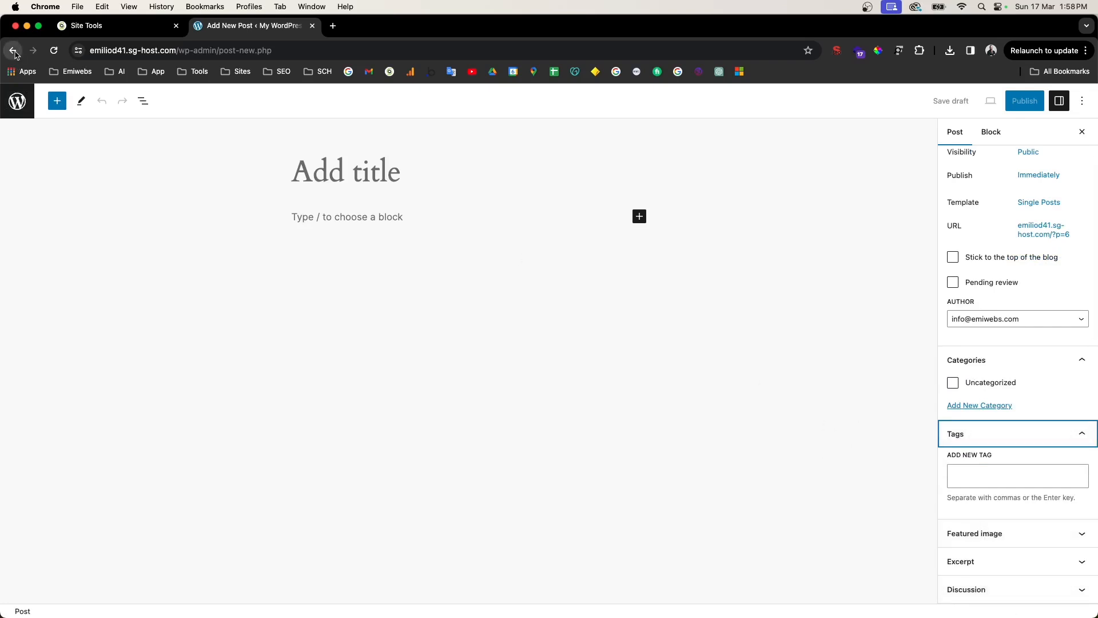
Step: Browse Categories, All Posts, Media and Pages, then start a new page
{"action": "left_click", "coordinate": [35, 201]}
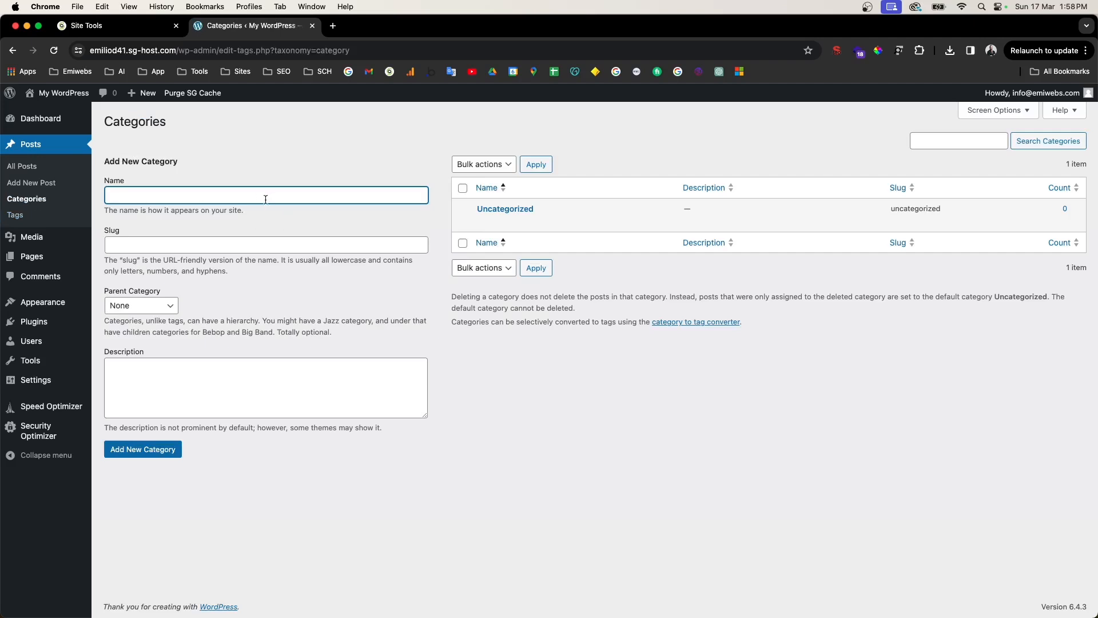
{"action": "left_click", "coordinate": [22, 166]}
{"action": "left_click", "coordinate": [40, 235]}
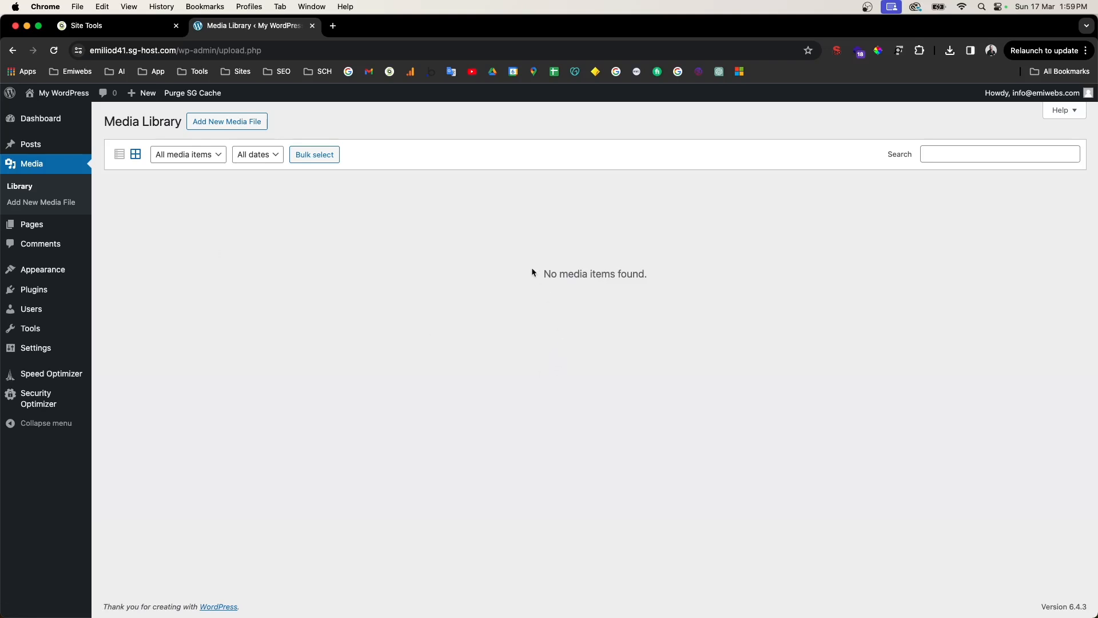
{"action": "left_click", "coordinate": [34, 226]}
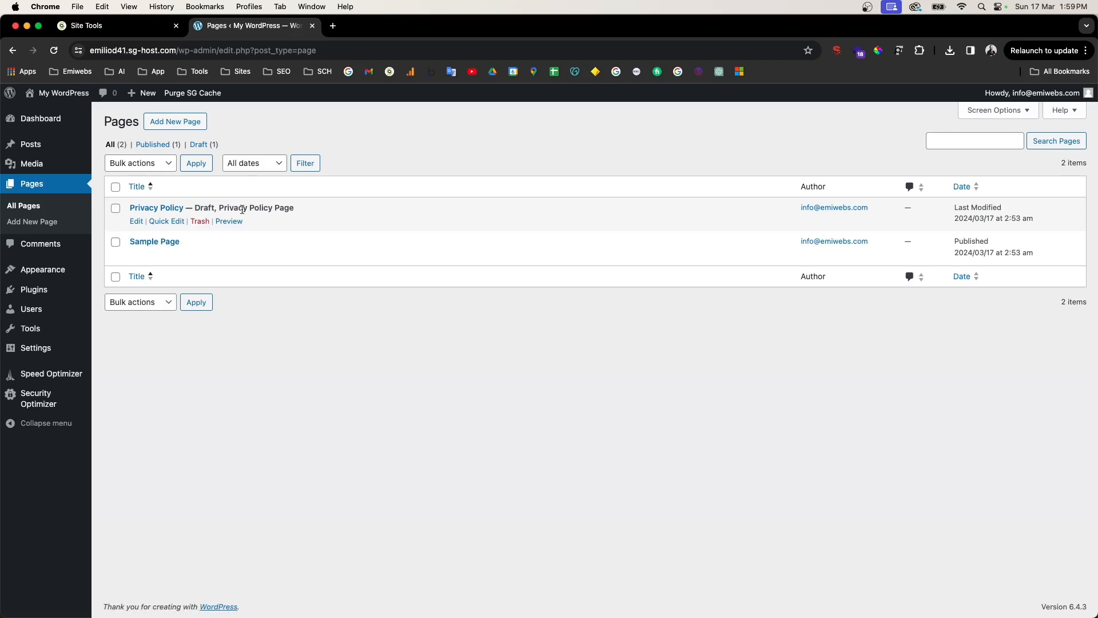
{"action": "left_click", "coordinate": [188, 126]}
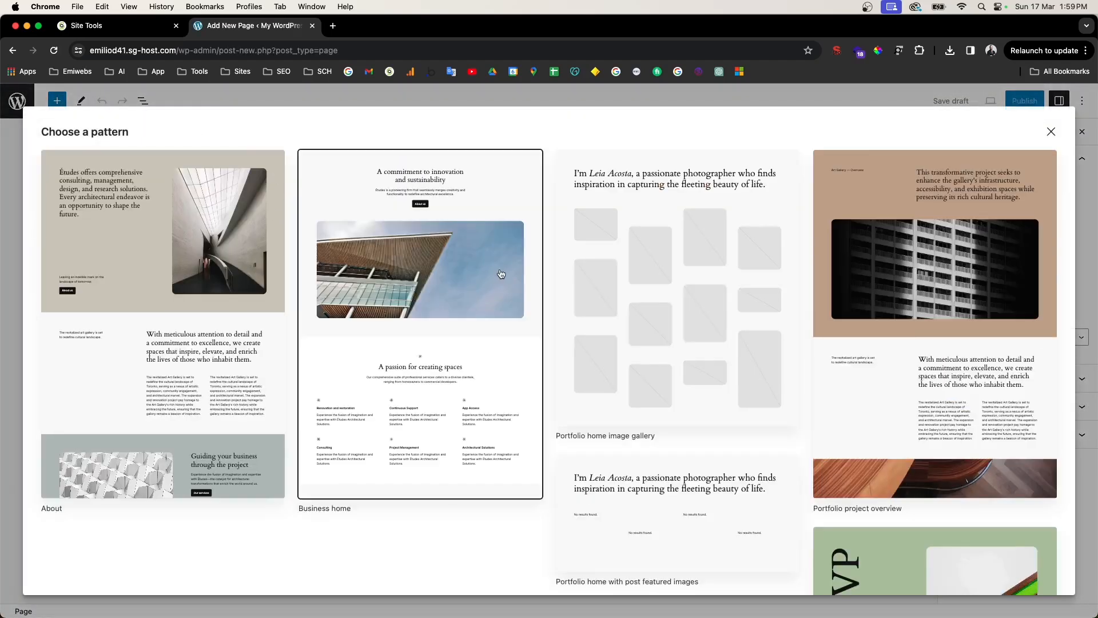
Step: Skip the pattern gallery, inspect the editor options and Featured image, then open Comments
{"action": "left_click", "coordinate": [1052, 132]}
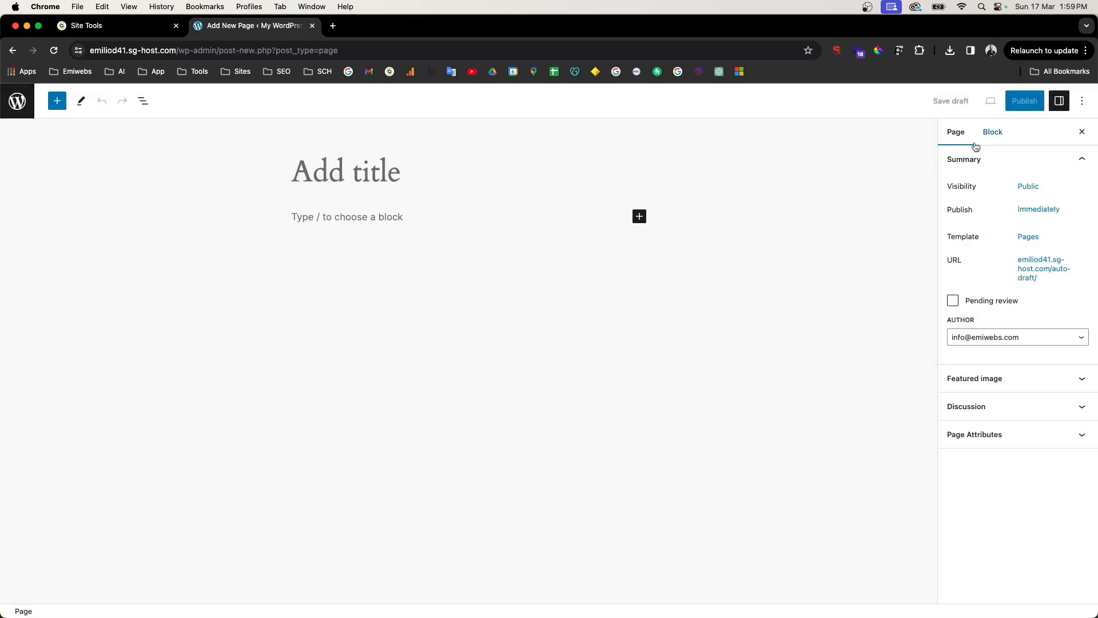
{"action": "left_click", "coordinate": [1083, 105]}
{"action": "left_click", "coordinate": [1083, 106]}
{"action": "left_click", "coordinate": [976, 380]}
{"action": "left_click", "coordinate": [13, 50]}
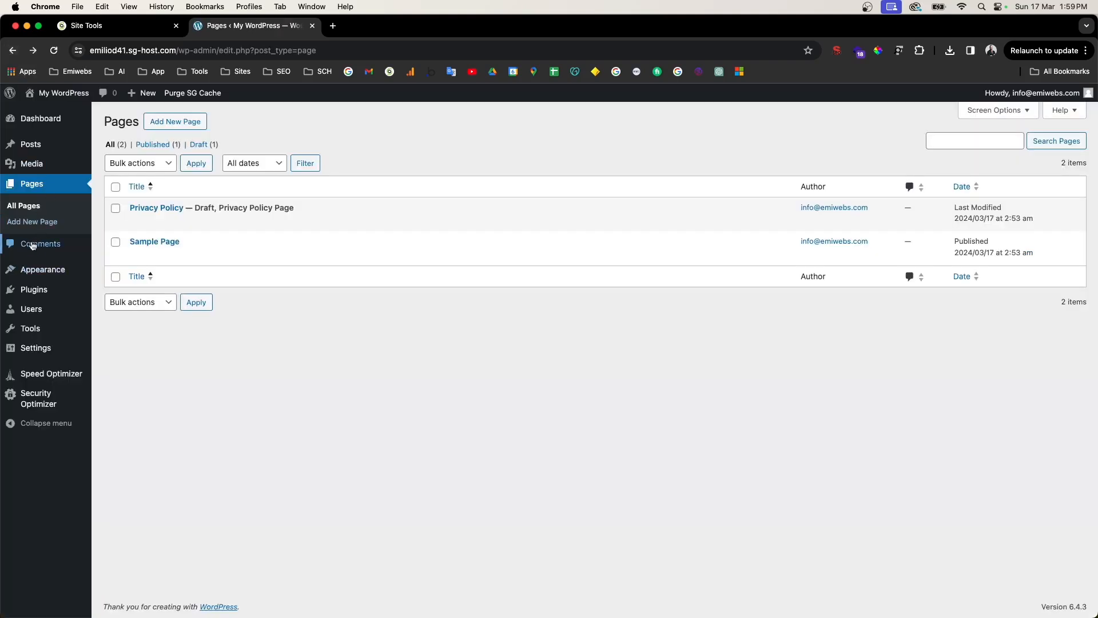
{"action": "left_click", "coordinate": [39, 245]}
{"action": "mouse_move", "coordinate": [20, 149]}
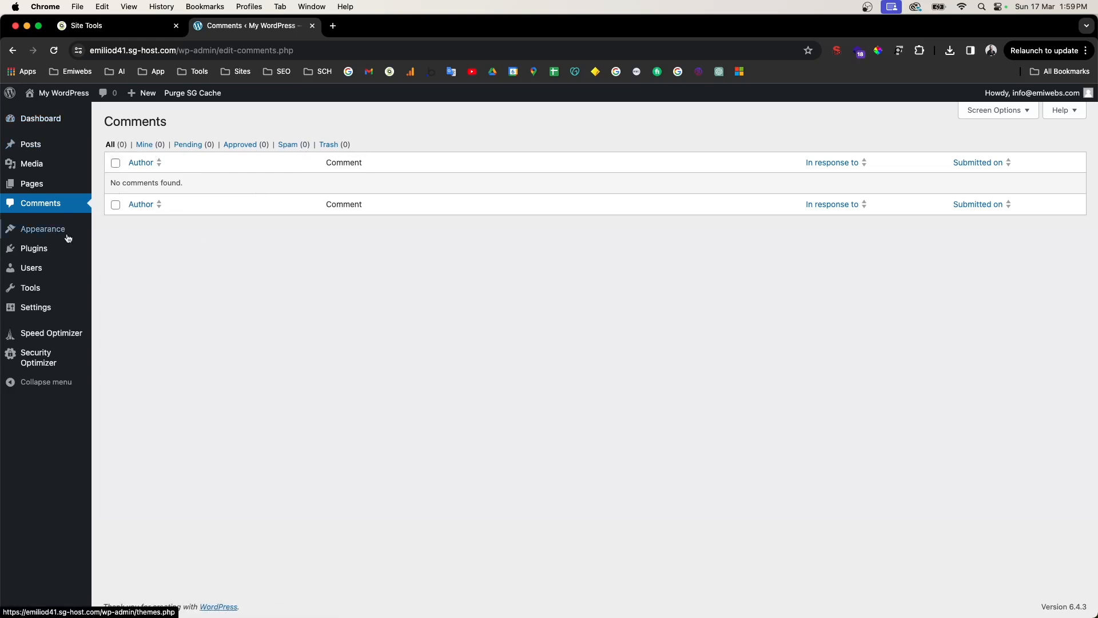
Step: Search Add New Theme for 'hello elementor', install Hello Elementor, then view Plugins
{"action": "left_click", "coordinate": [46, 231]}
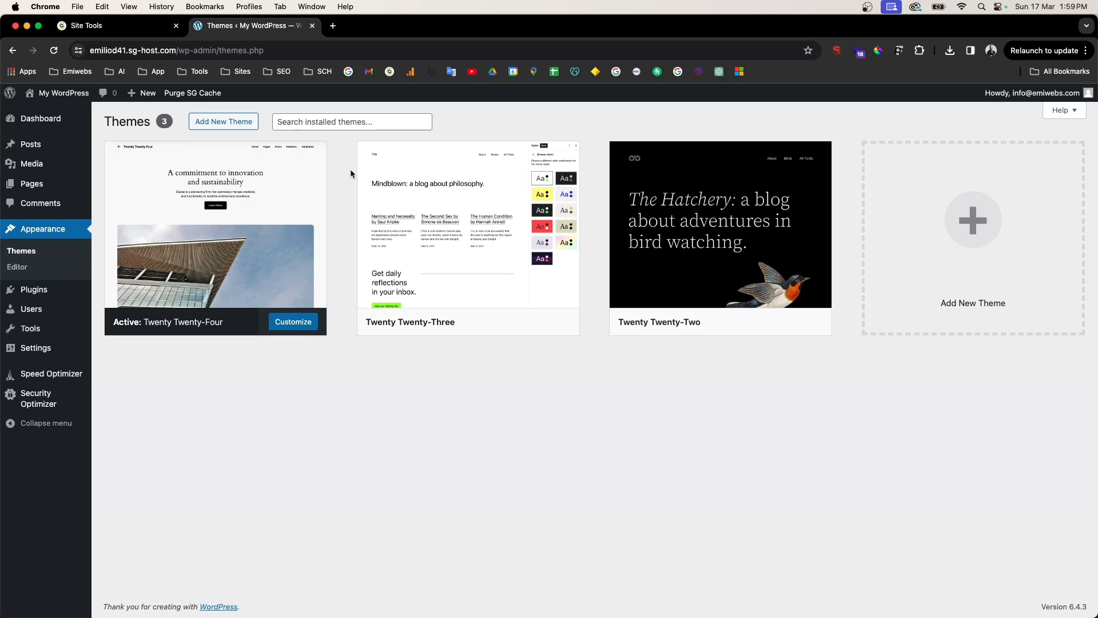
{"action": "left_click", "coordinate": [233, 127]}
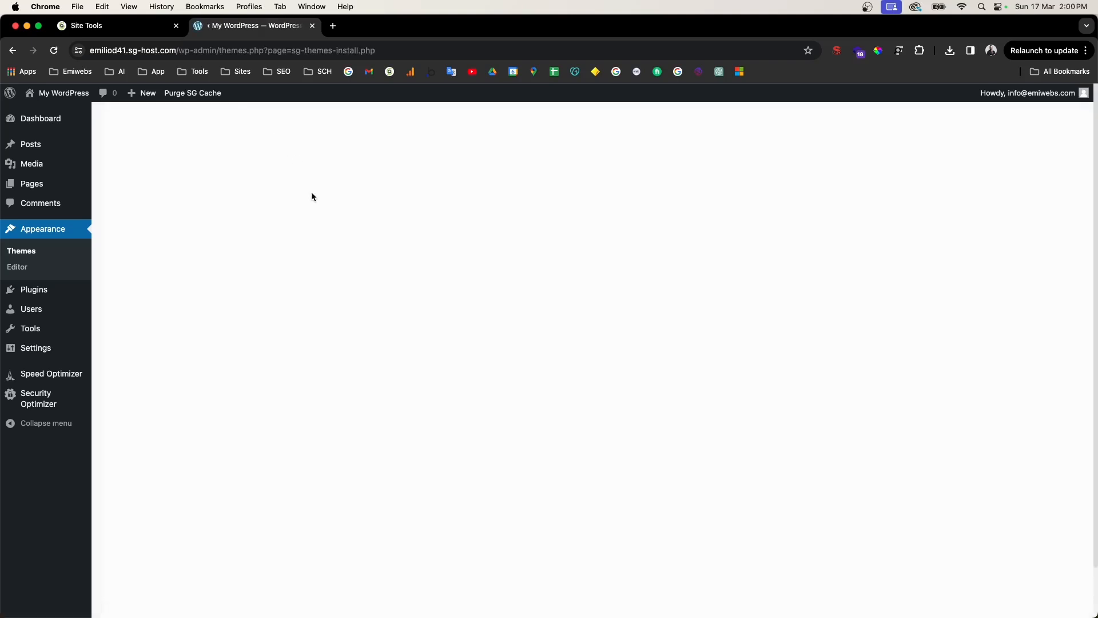
{"action": "left_click", "coordinate": [776, 135]}
{"action": "type", "text": "hello elementor"}
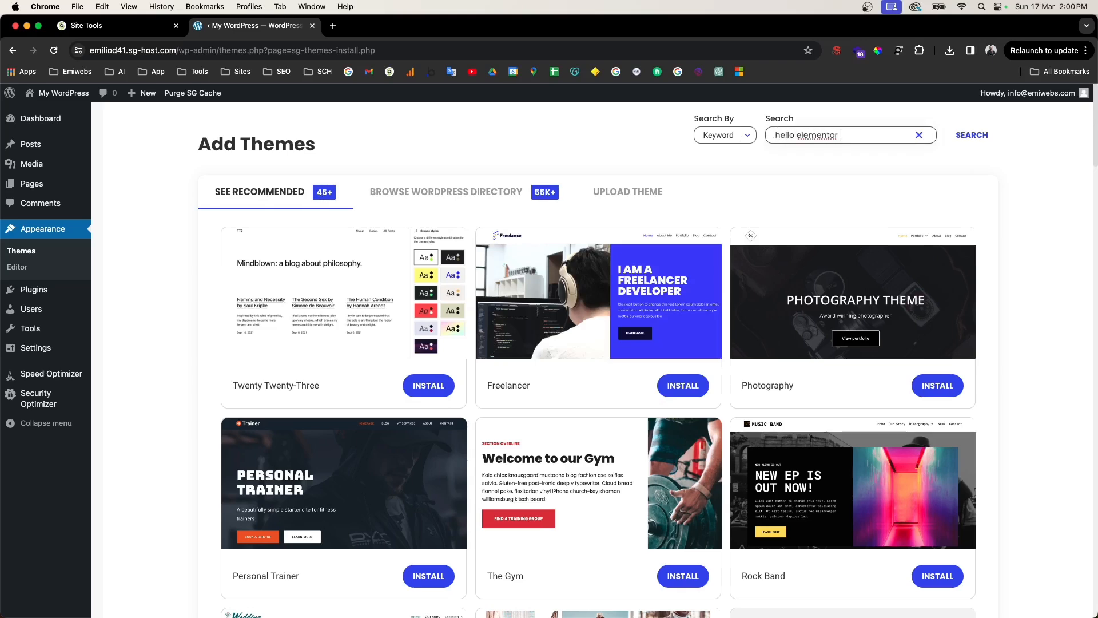
{"action": "key", "text": "Return"}
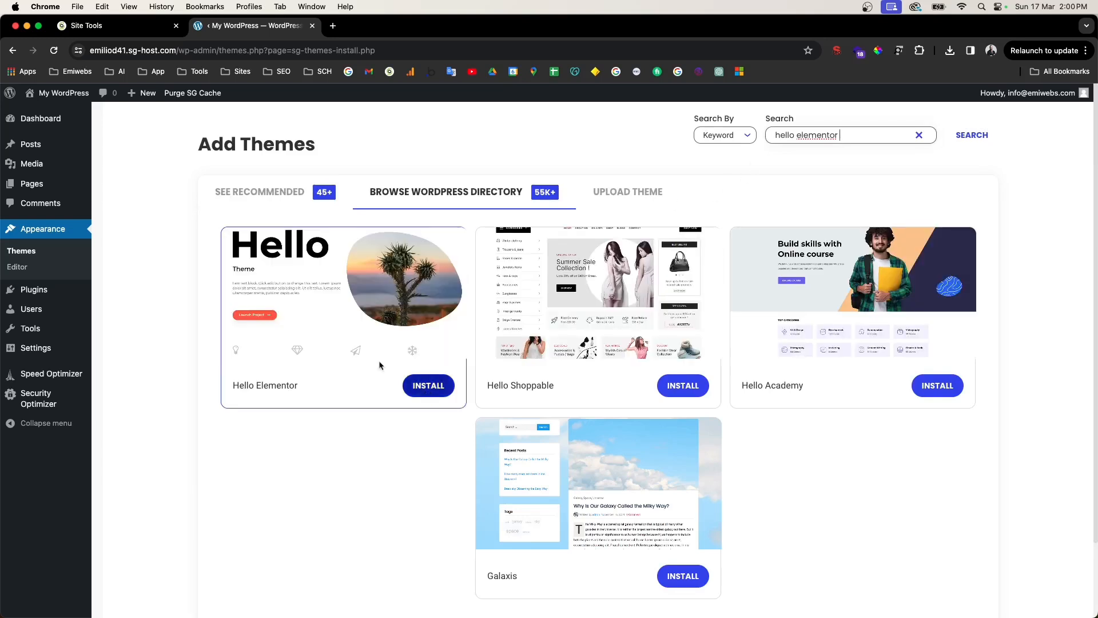
{"action": "left_click", "coordinate": [434, 390]}
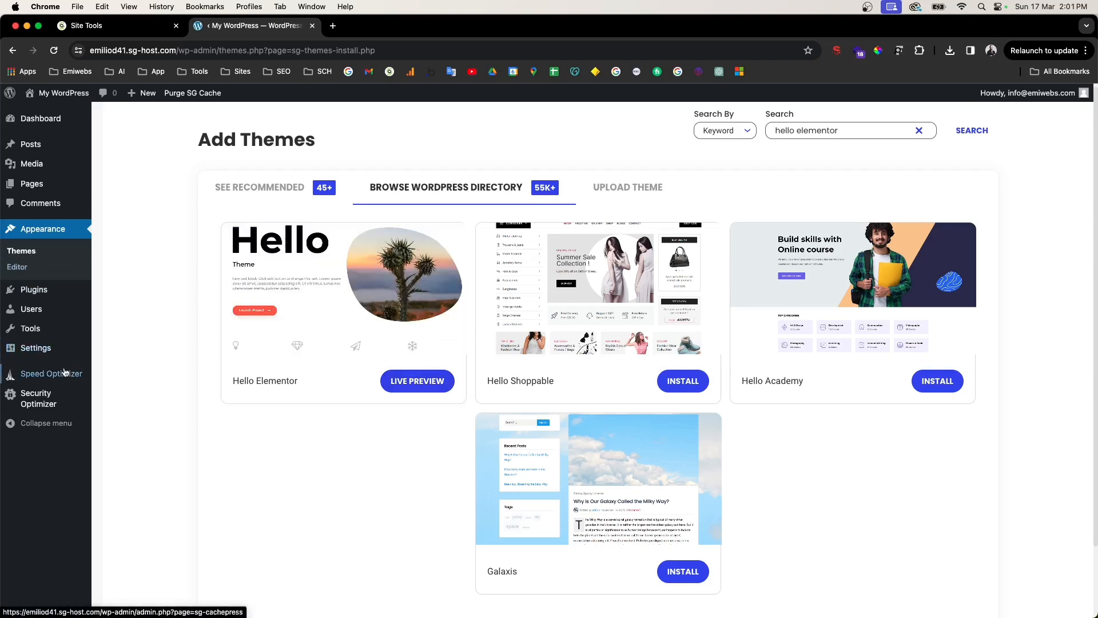
{"action": "mouse_move", "coordinate": [13, 293]}
{"action": "left_click", "coordinate": [32, 293]}
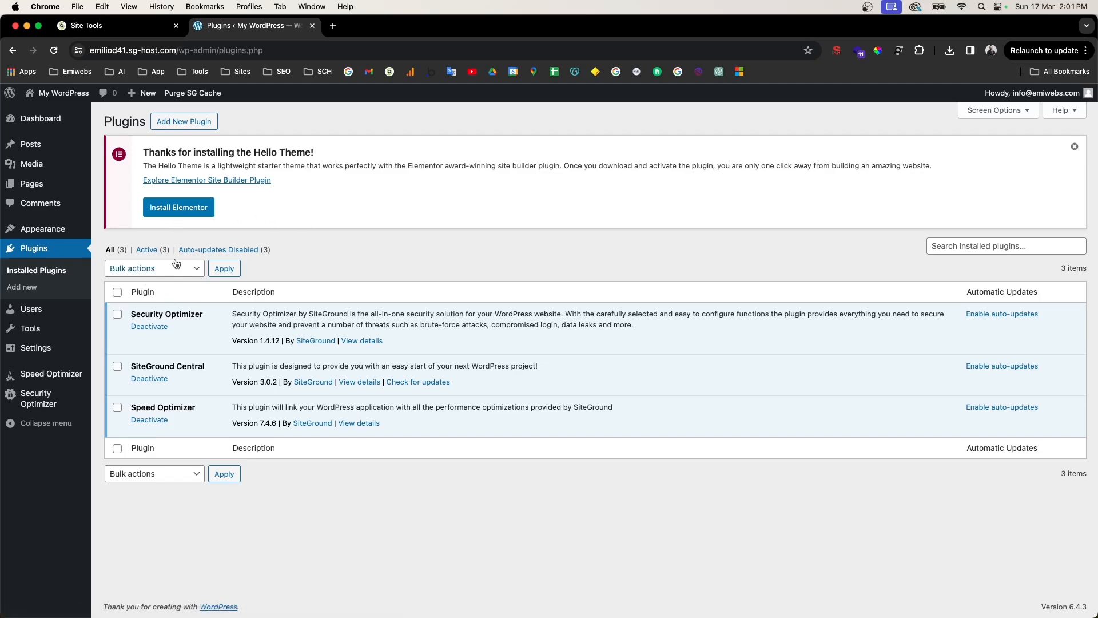
{"action": "left_click", "coordinate": [172, 127]}
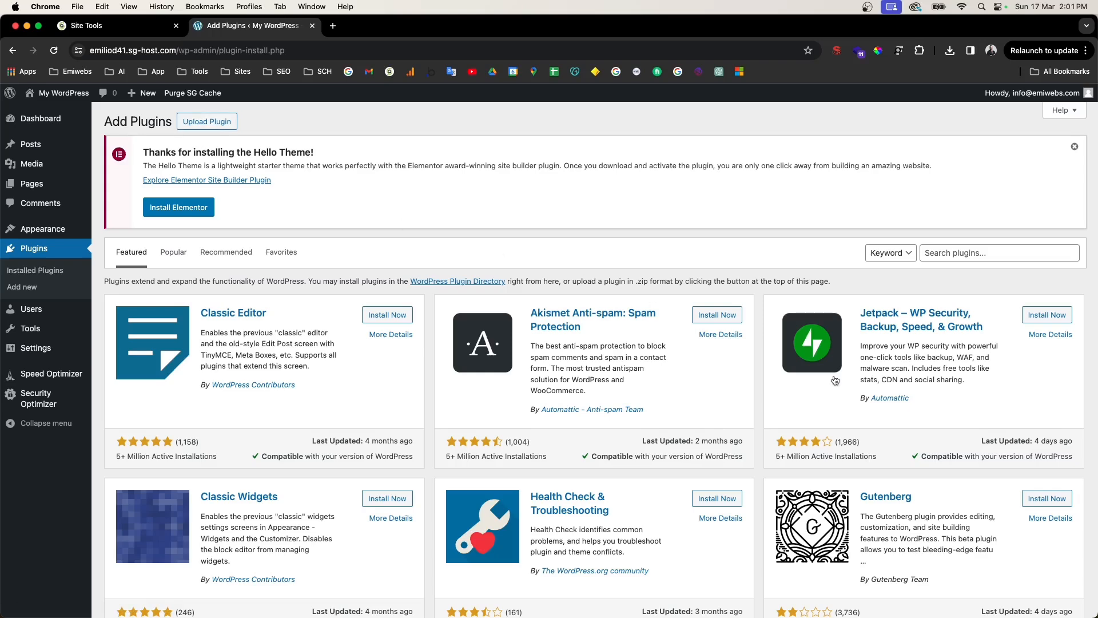
{"action": "scroll", "coordinate": [934, 362], "scroll_direction": "down", "scroll_amount": 5}
{"action": "scroll", "coordinate": [934, 362], "scroll_direction": "up", "scroll_amount": 5}
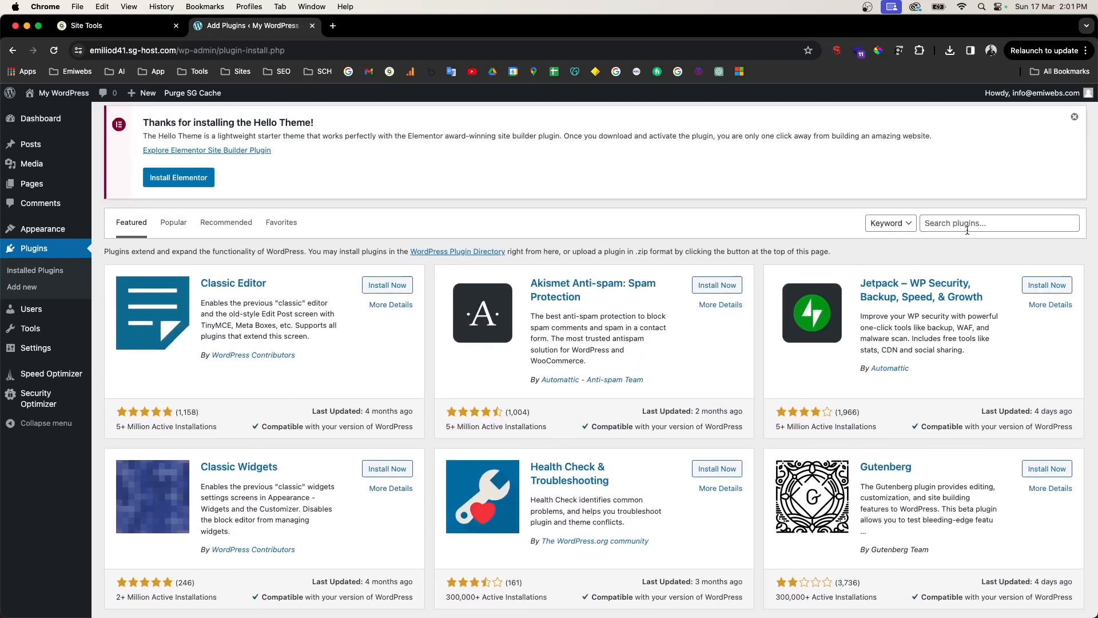
{"action": "left_click", "coordinate": [967, 230]}
{"action": "type", "text": "seo"}
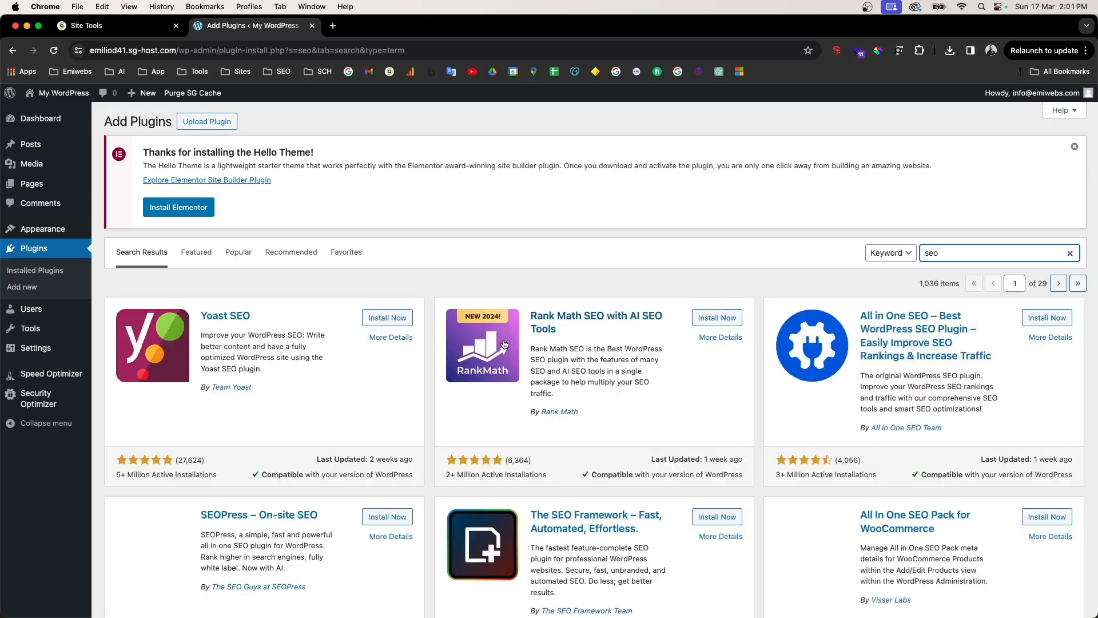
{"action": "scroll", "coordinate": [515, 343], "scroll_direction": "down", "scroll_amount": 3}
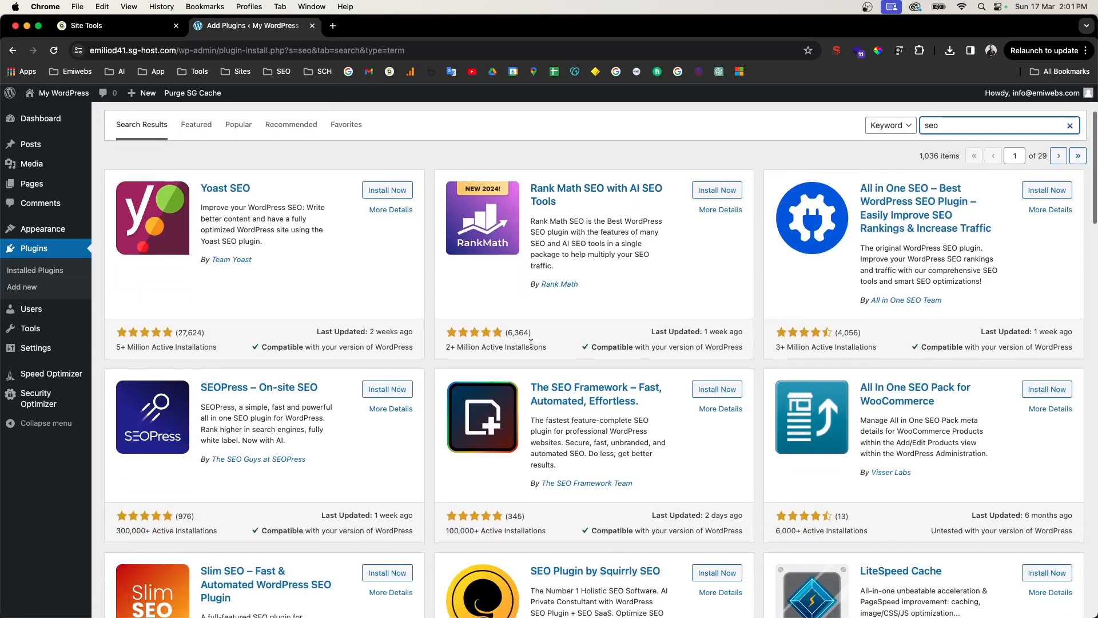
{"action": "scroll", "coordinate": [813, 275], "scroll_direction": "up", "scroll_amount": 2}
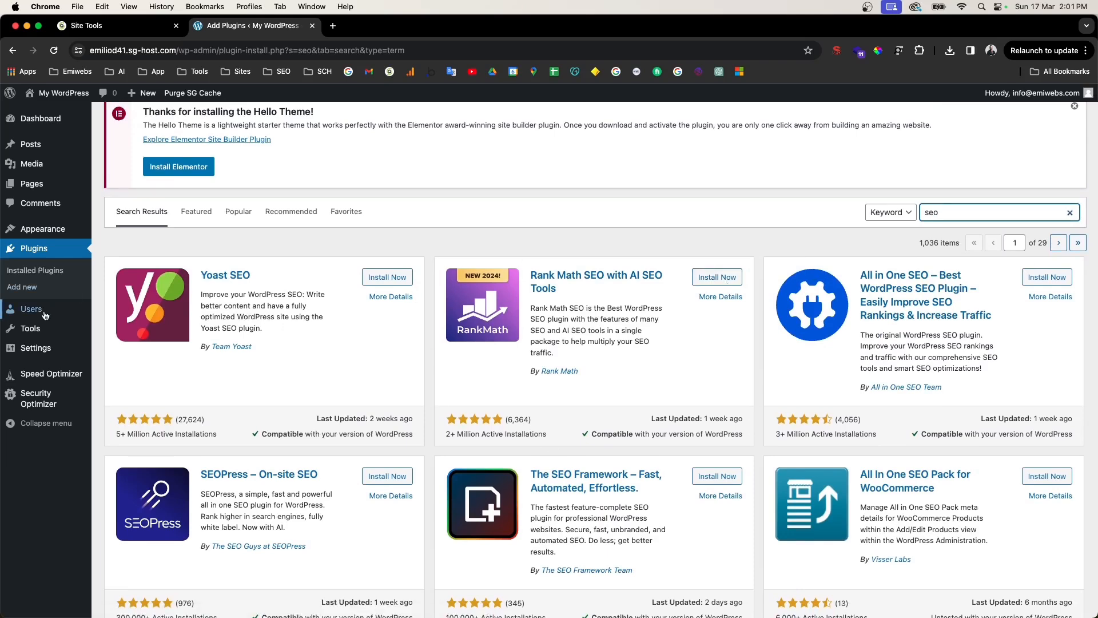
{"action": "left_click", "coordinate": [51, 274]}
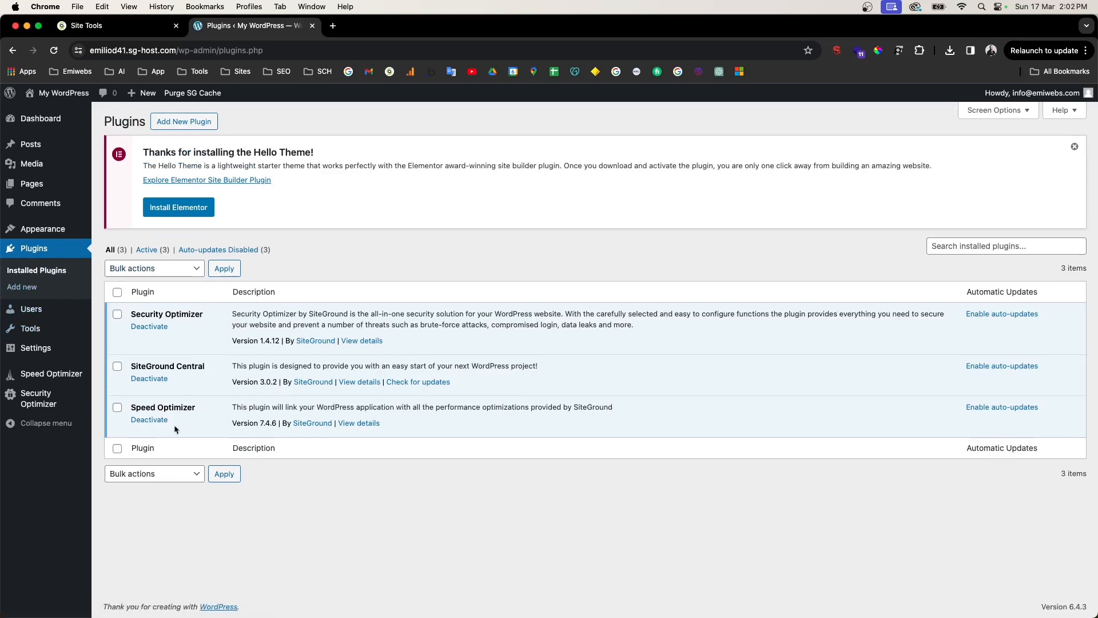
Step: Look through All Users, Add New User, Tools and Export, then head to Settings > General
{"action": "left_click", "coordinate": [39, 312]}
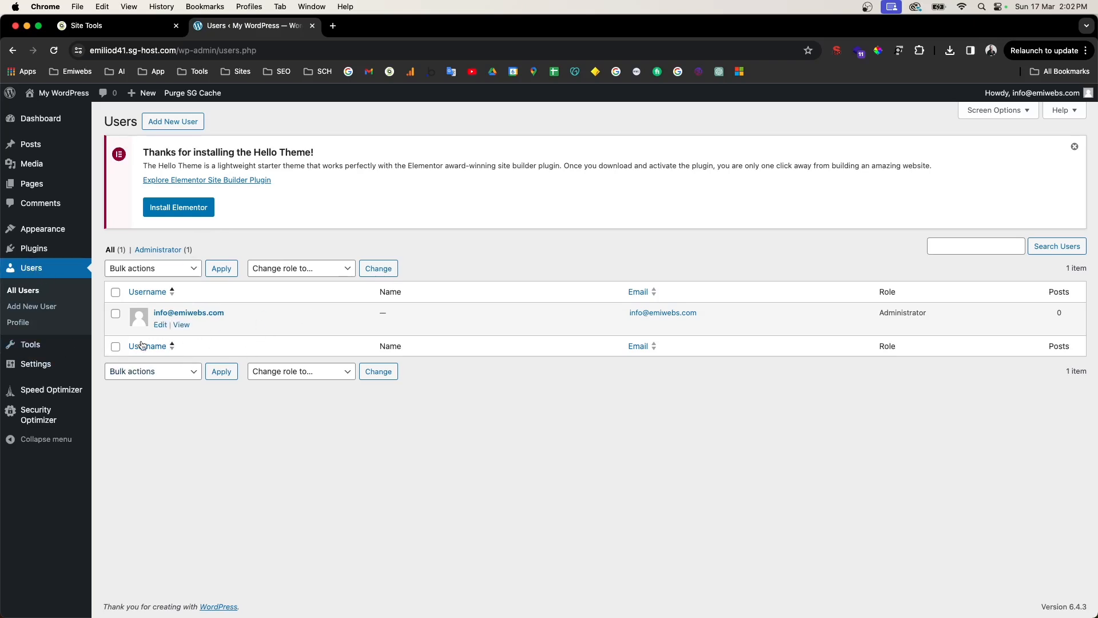
{"action": "left_click", "coordinate": [43, 308]}
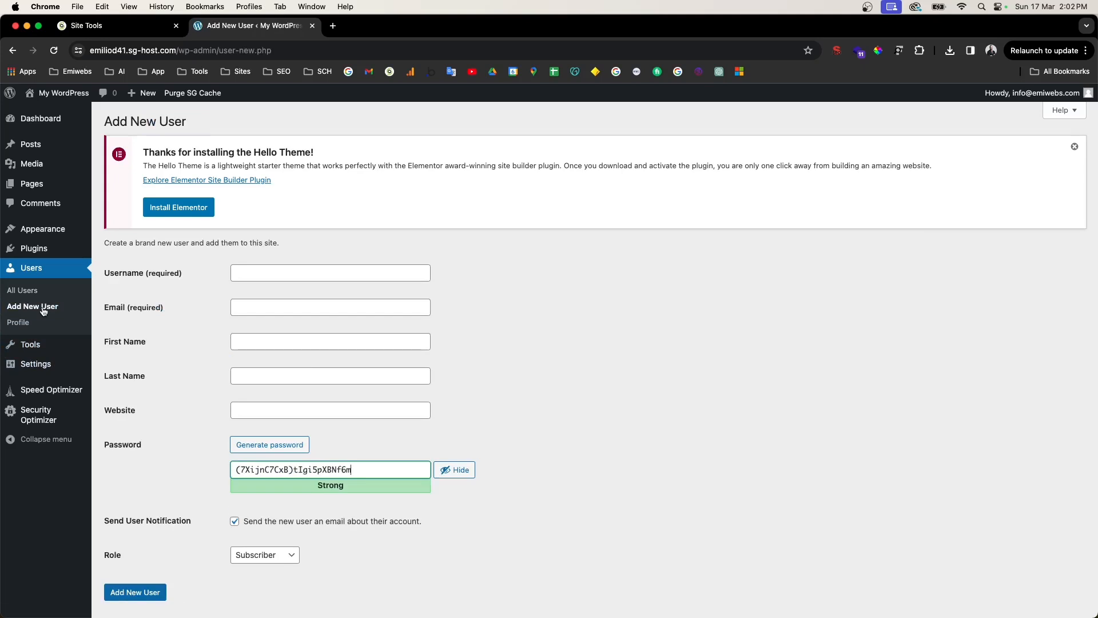
{"action": "left_click", "coordinate": [35, 290]}
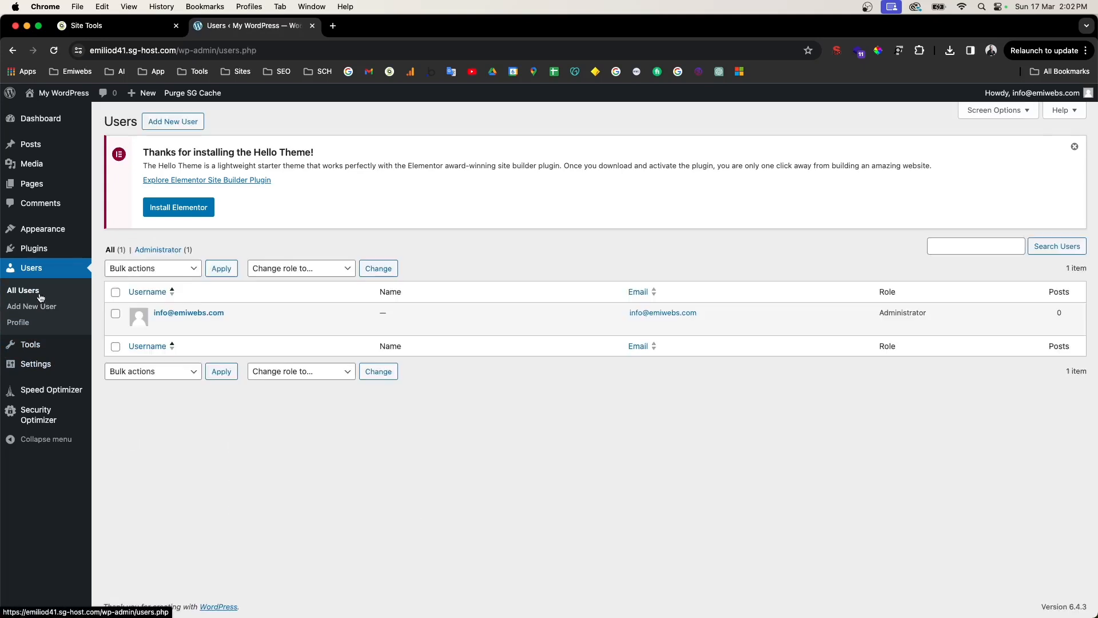
{"action": "left_click", "coordinate": [45, 352]}
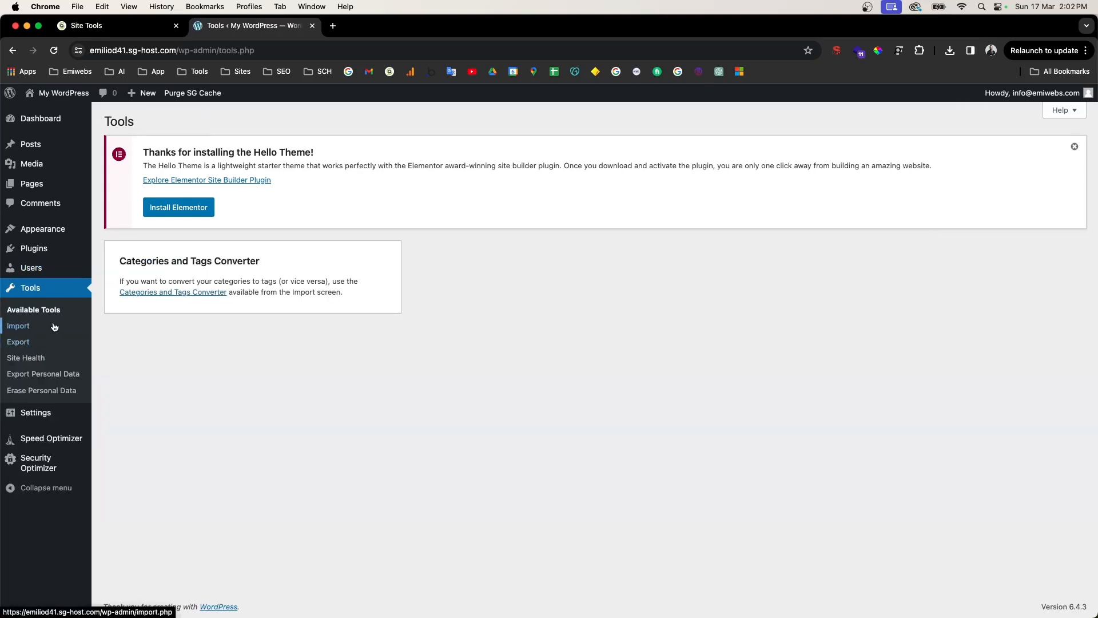
{"action": "left_click", "coordinate": [27, 342]}
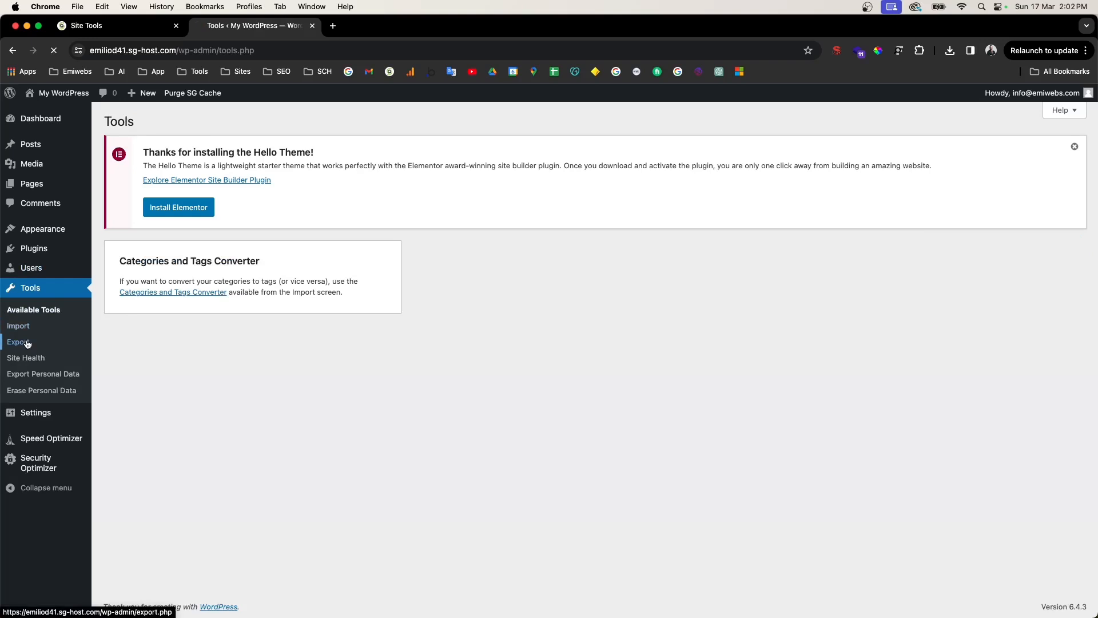
{"action": "left_click", "coordinate": [34, 290]}
{"action": "mouse_move", "coordinate": [27, 416]}
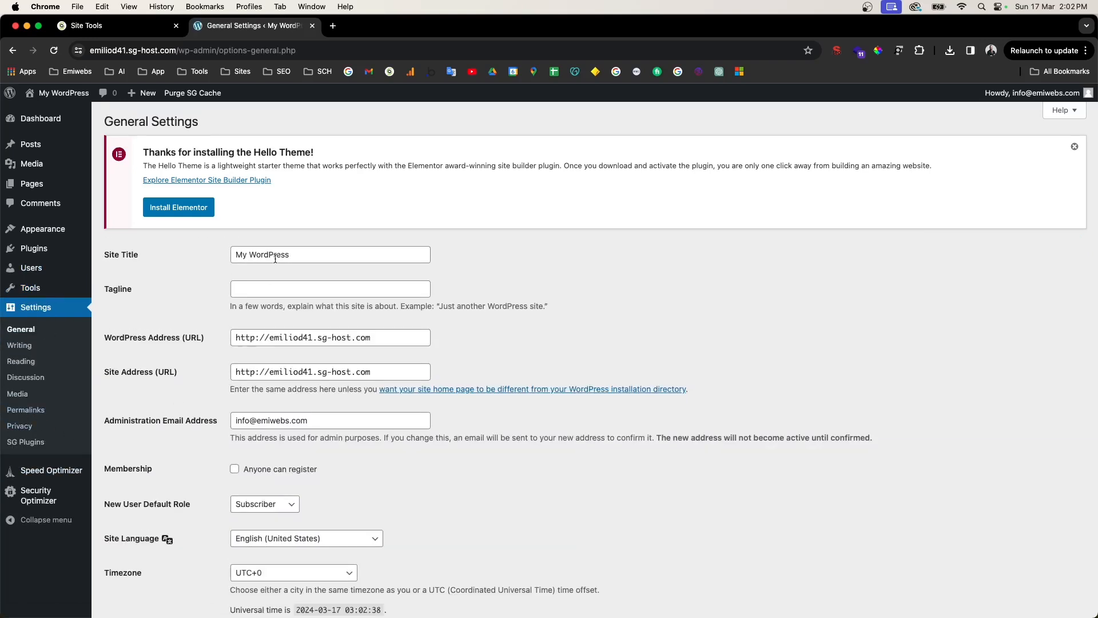
Step: Change the WordPress site title to 'My website', leaving the tagline empty
{"action": "triple_click", "coordinate": [298, 260]}
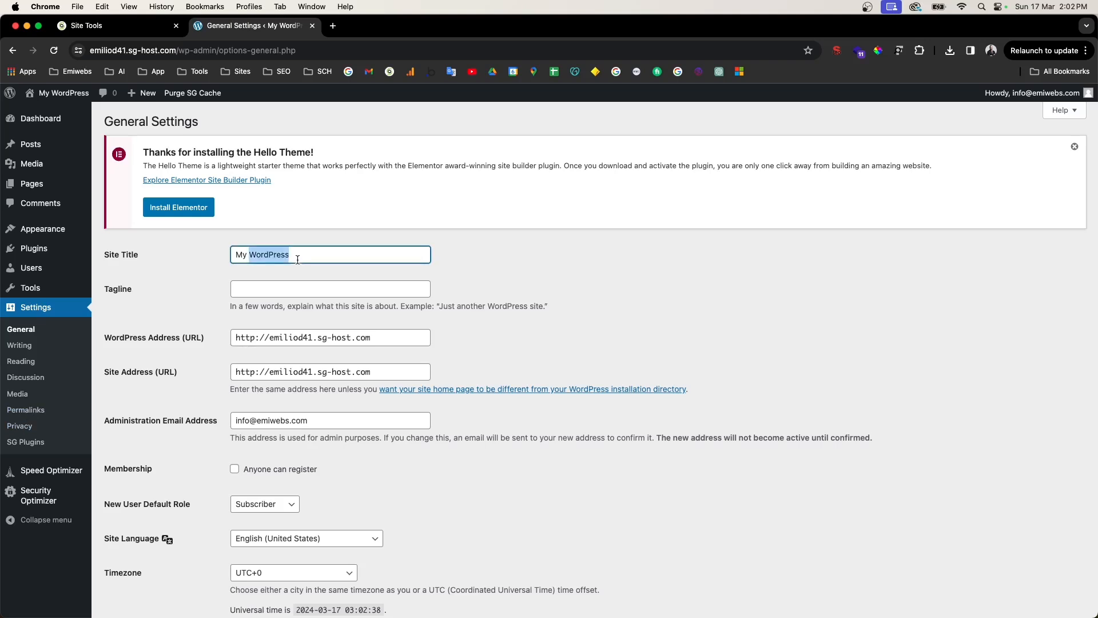
{"action": "type", "text": "My website"}
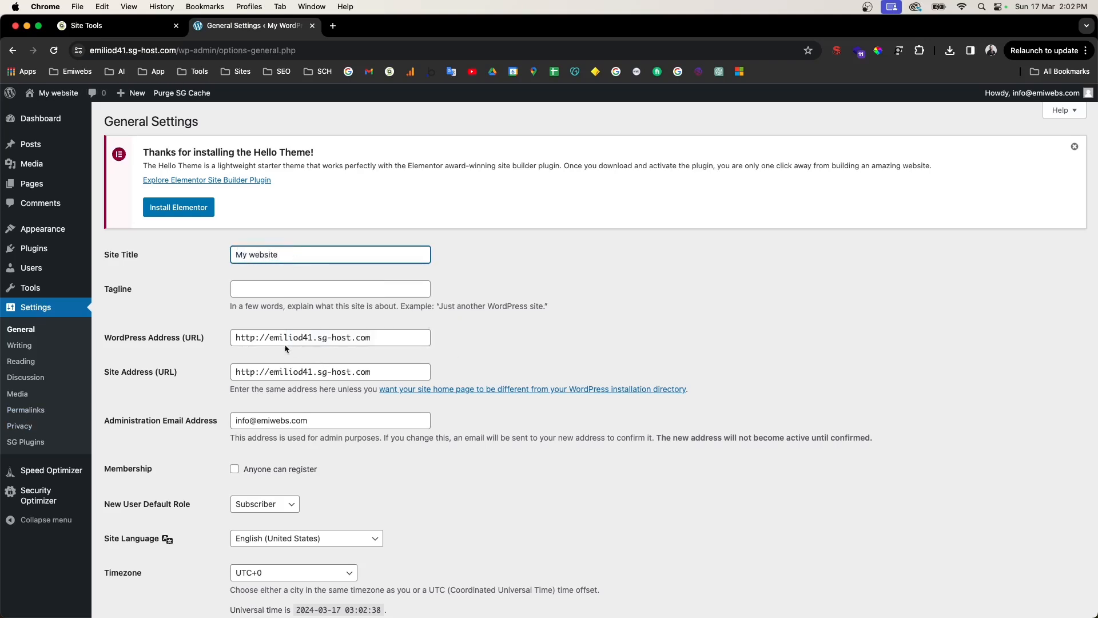
{"action": "left_click", "coordinate": [306, 285]}
{"action": "left_click", "coordinate": [198, 301]}
{"action": "scroll", "coordinate": [141, 386], "scroll_direction": "down", "scroll_amount": 1}
{"action": "scroll", "coordinate": [142, 386], "scroll_direction": "down", "scroll_amount": 1}
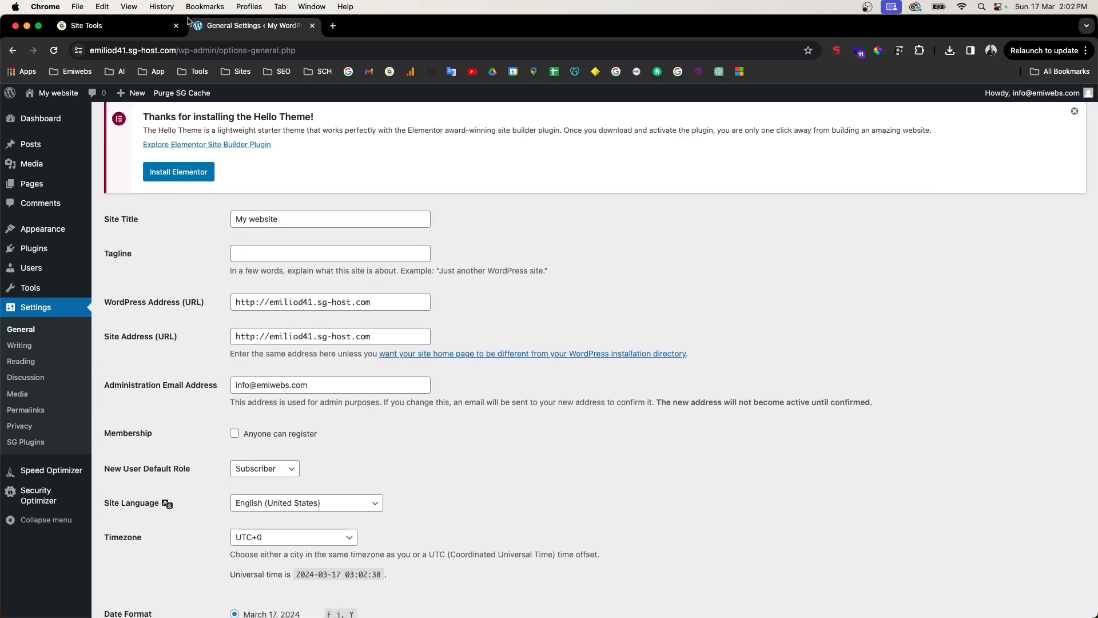
{"action": "scroll", "coordinate": [297, 377], "scroll_direction": "down", "scroll_amount": 1}
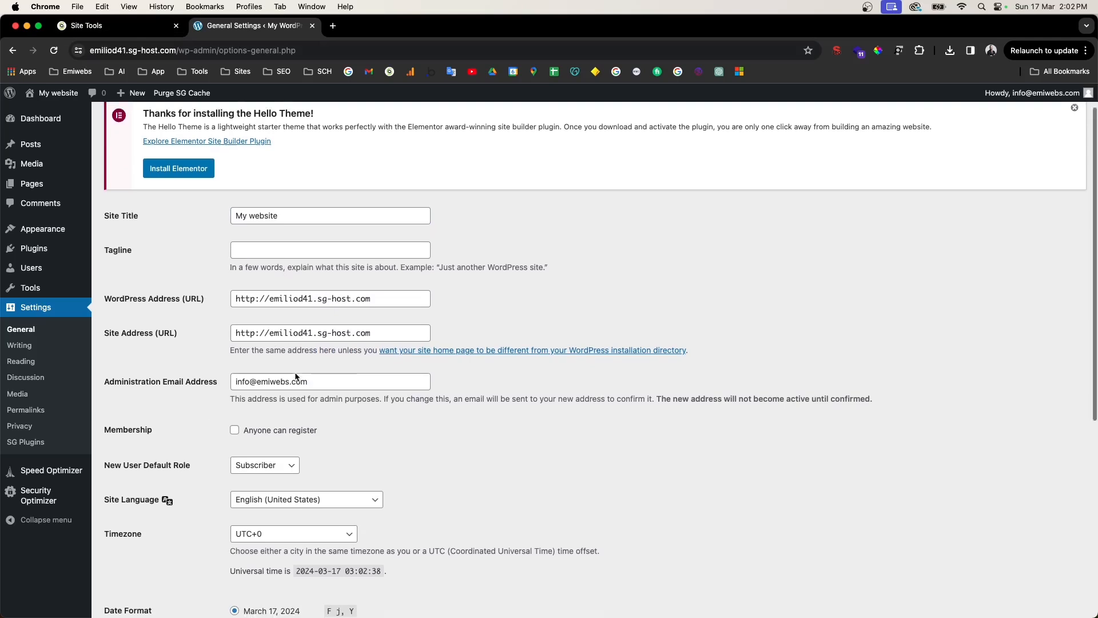
{"action": "scroll", "coordinate": [296, 377], "scroll_direction": "down", "scroll_amount": 5}
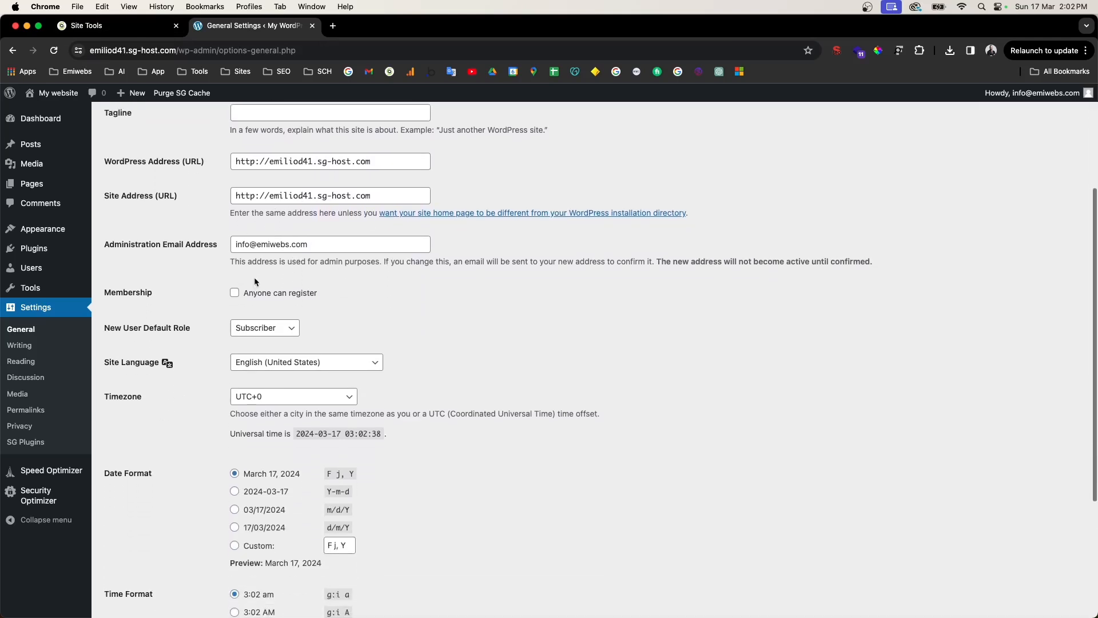
{"action": "left_click_drag", "start_coordinate": [130, 238], "coordinate": [221, 242]}
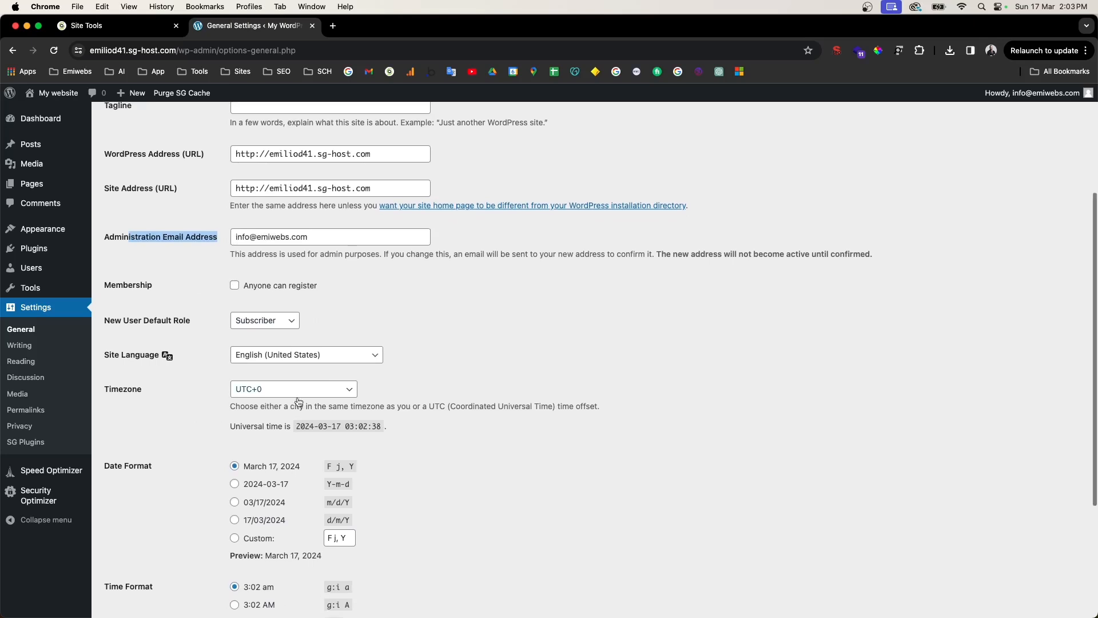
{"action": "scroll", "coordinate": [251, 338], "scroll_direction": "down", "scroll_amount": 3}
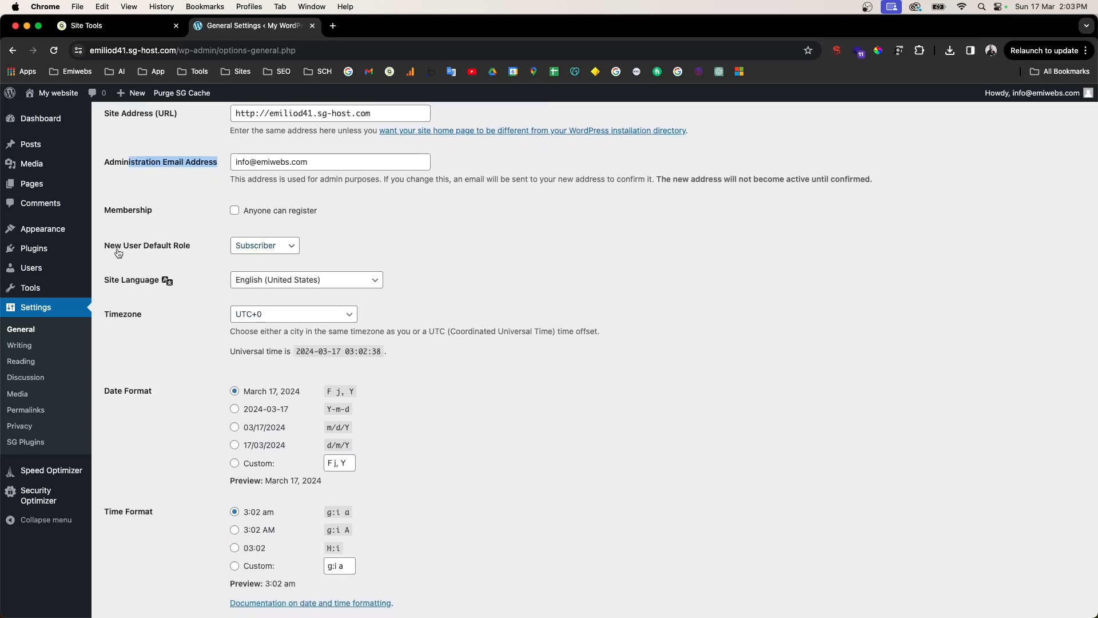
{"action": "scroll", "coordinate": [262, 289], "scroll_direction": "down", "scroll_amount": 5}
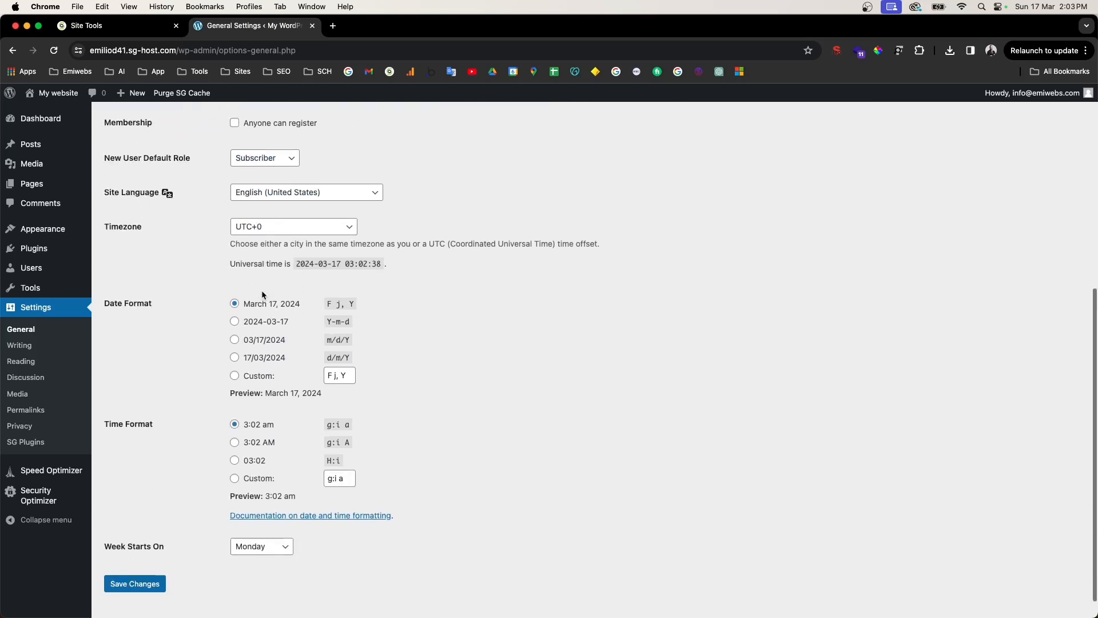
Step: Keep English (United States) as the site language and save the general settings
{"action": "left_click", "coordinate": [280, 169]}
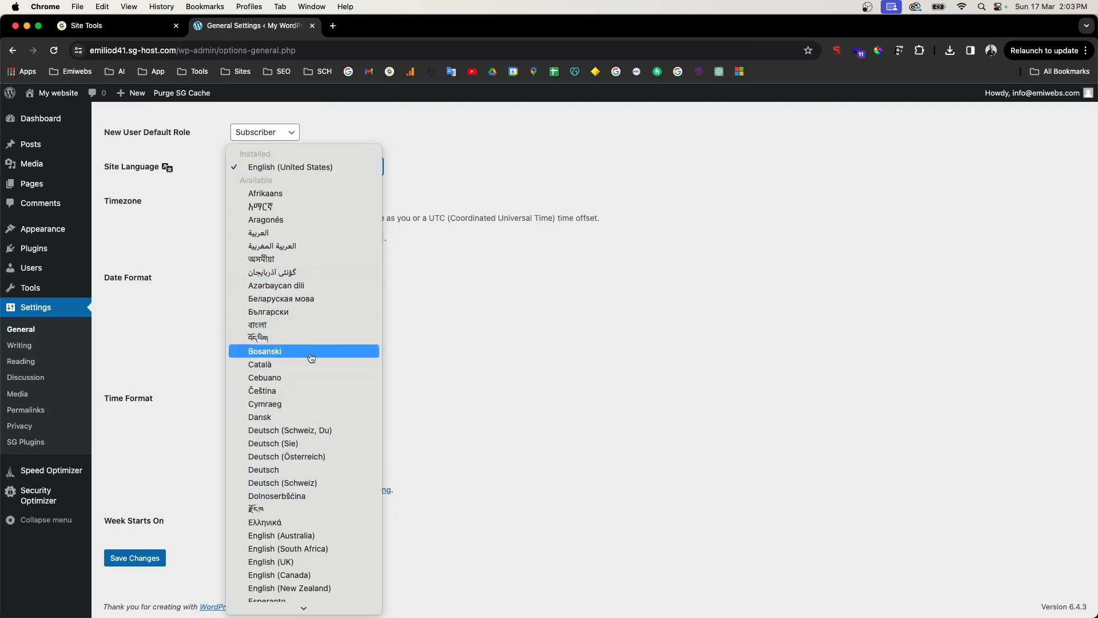
{"action": "scroll", "coordinate": [314, 352], "scroll_direction": "down", "scroll_amount": 10}
{"action": "scroll", "coordinate": [342, 389], "scroll_direction": "up", "scroll_amount": 2}
{"action": "left_click", "coordinate": [523, 311]}
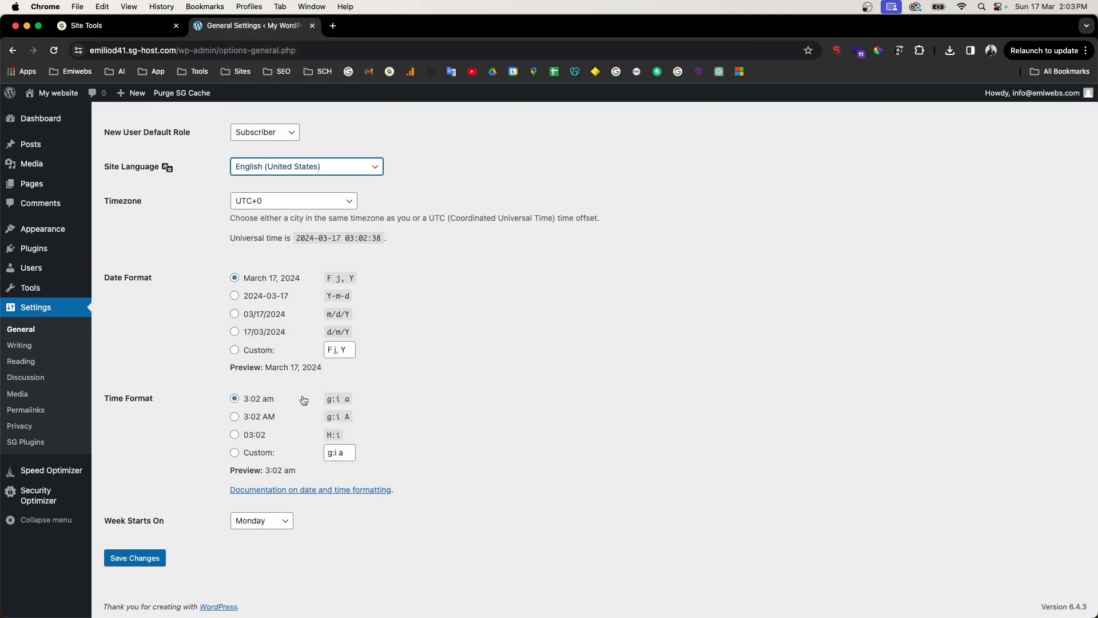
{"action": "left_click_drag", "start_coordinate": [133, 522], "coordinate": [167, 521]}
{"action": "left_click", "coordinate": [140, 561]}
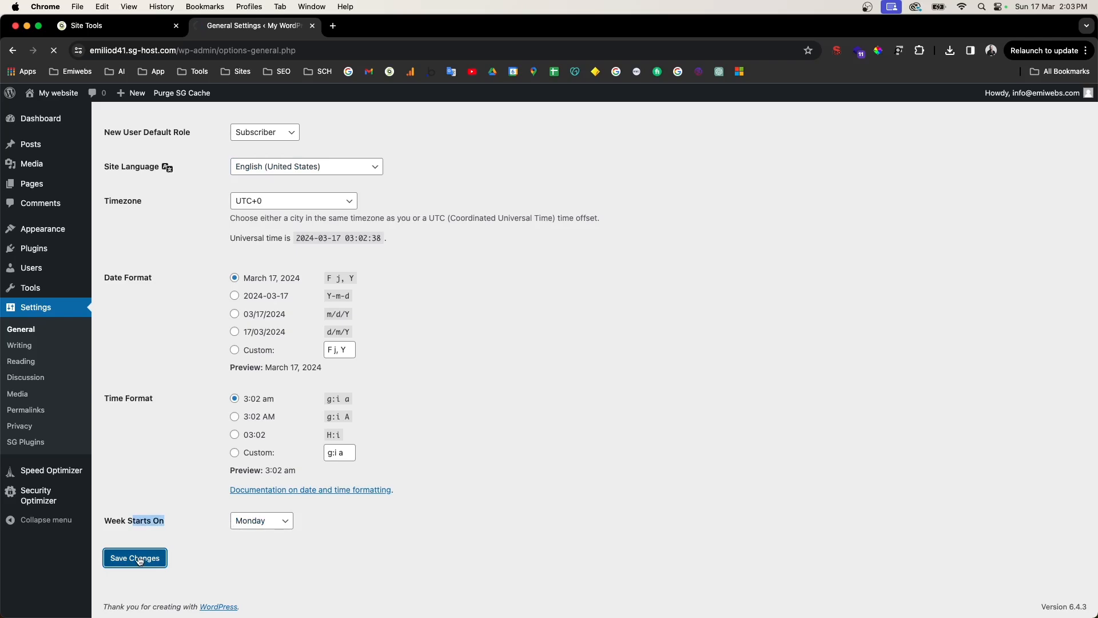
{"action": "scroll", "coordinate": [219, 340], "scroll_direction": "down", "scroll_amount": 6}
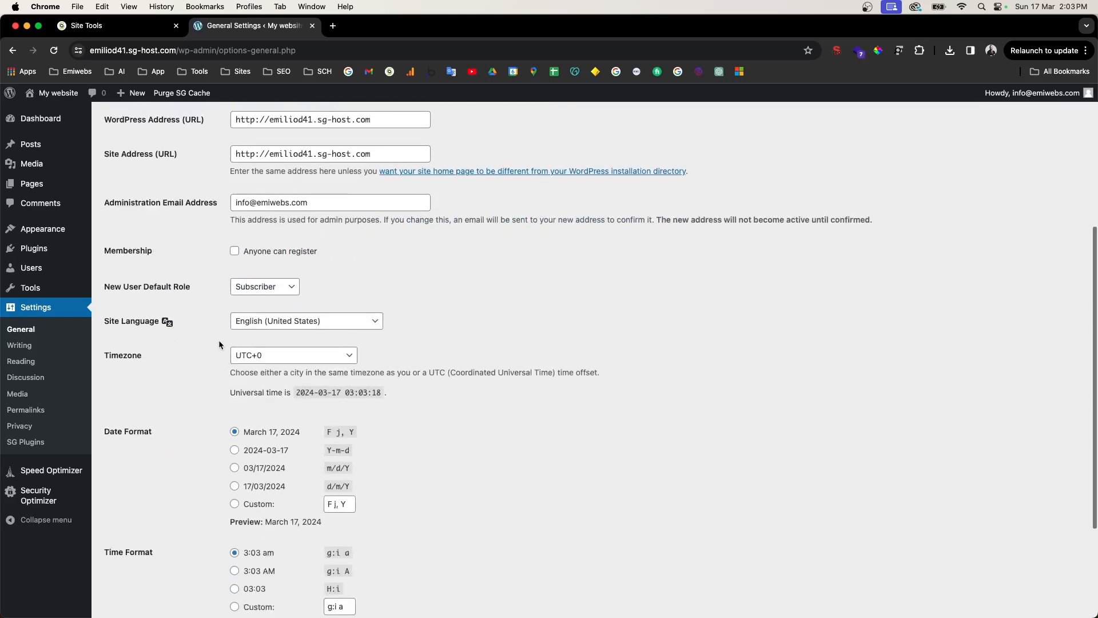
Step: Look over the Writing settings page
{"action": "left_click", "coordinate": [19, 345]}
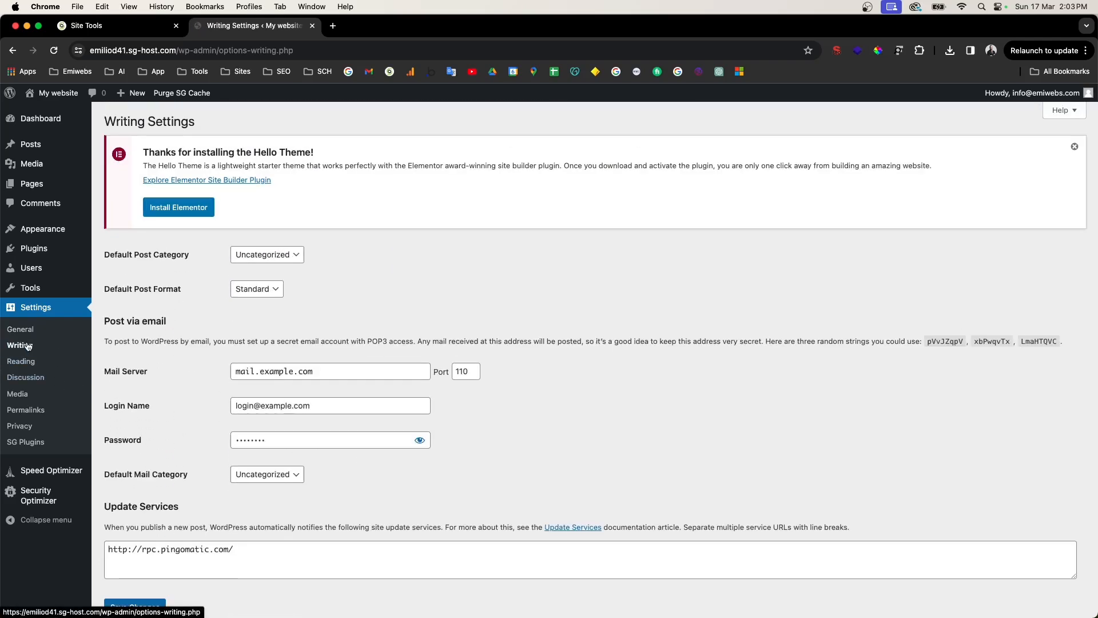
{"action": "left_click", "coordinate": [28, 367]}
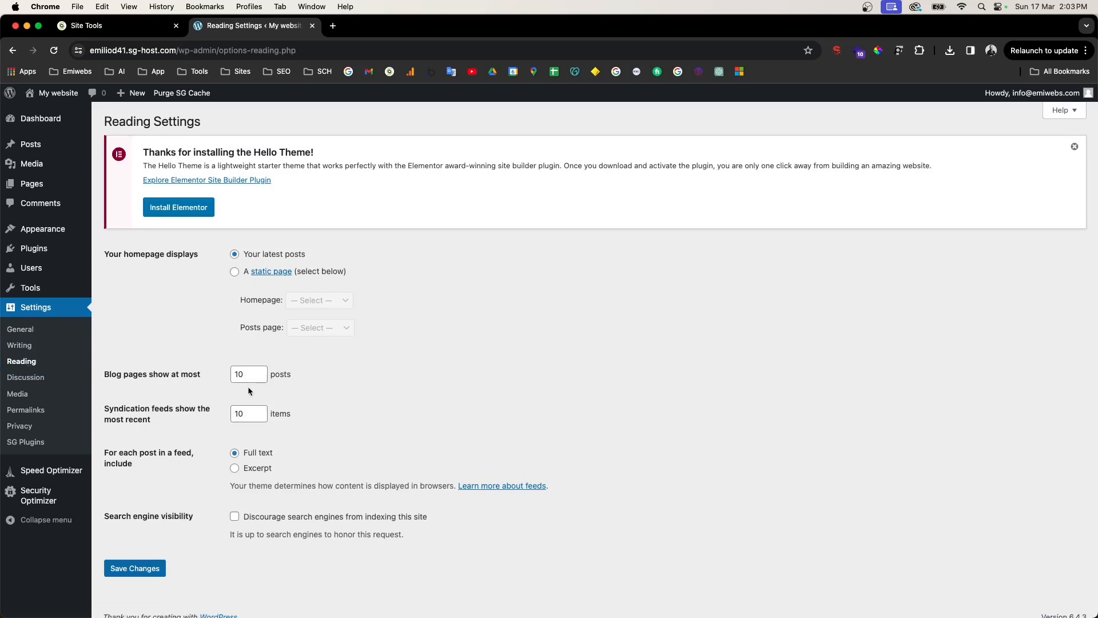
{"action": "left_click", "coordinate": [19, 345]}
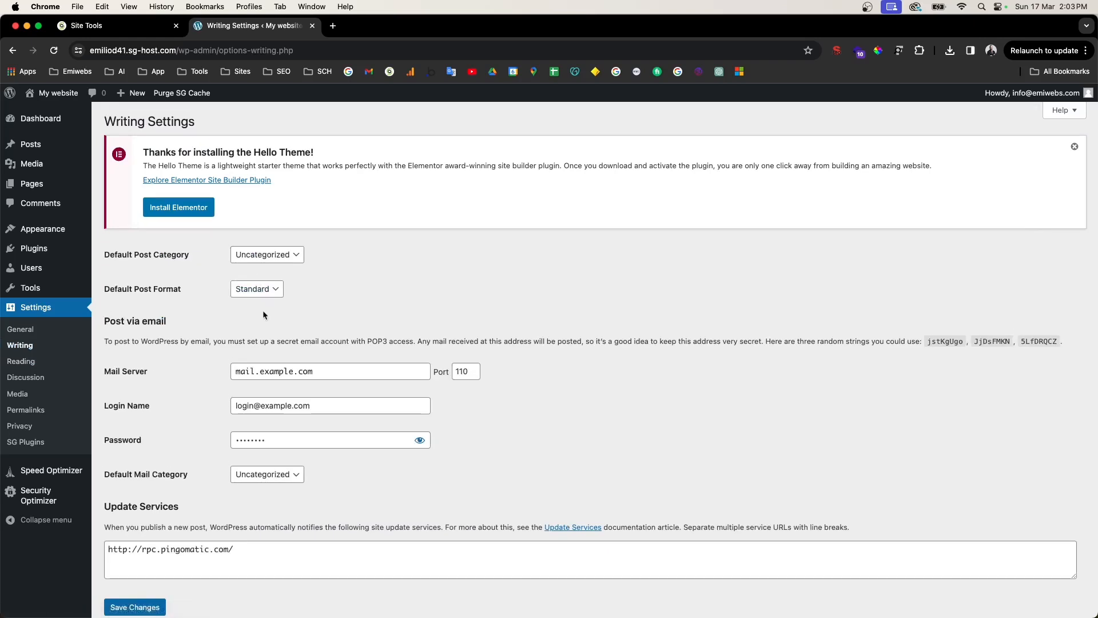
{"action": "scroll", "coordinate": [264, 338], "scroll_direction": "down", "scroll_amount": 1}
{"action": "scroll", "coordinate": [265, 334], "scroll_direction": "down", "scroll_amount": 1}
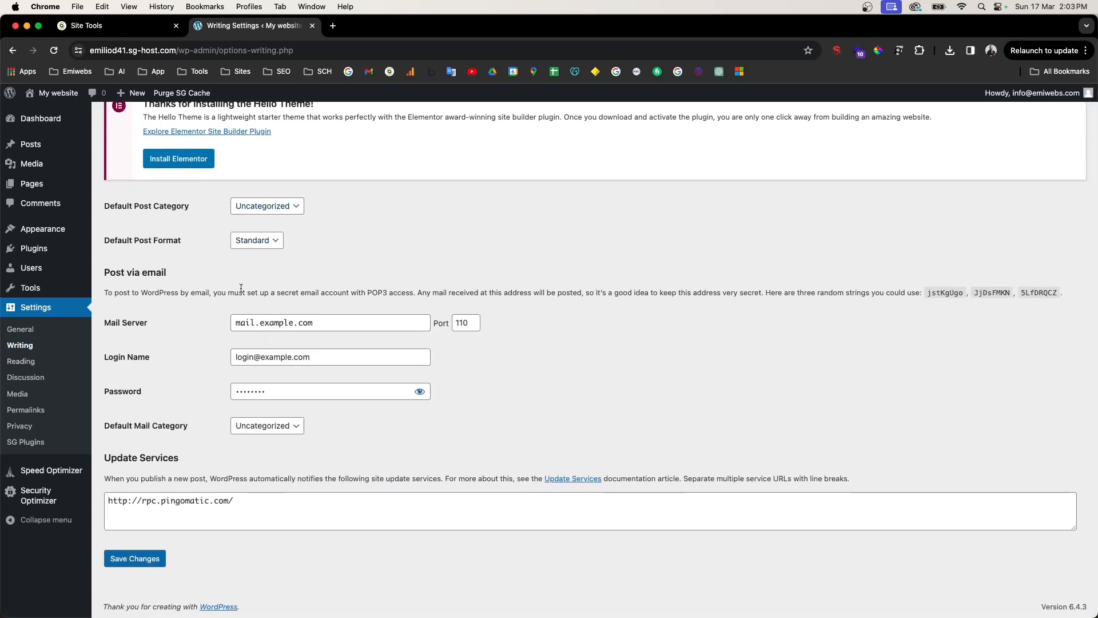
Step: In Reading settings, leave 'Discourage search engines' unchecked, then move through Discussion to Media settings
{"action": "left_click", "coordinate": [45, 360]}
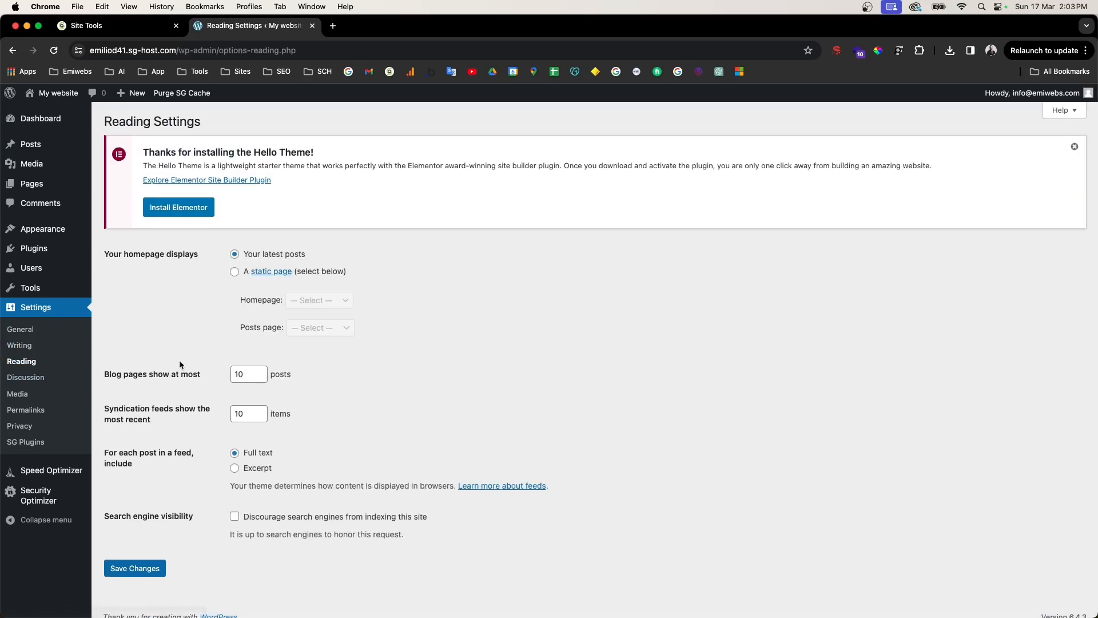
{"action": "scroll", "coordinate": [193, 310], "scroll_direction": "down", "scroll_amount": 1}
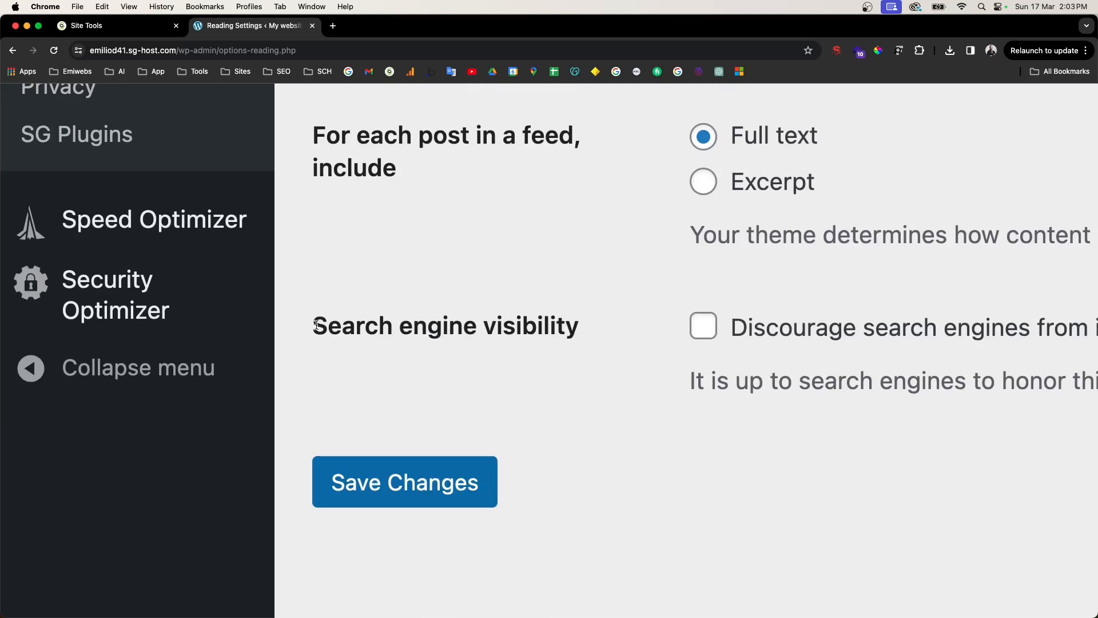
{"action": "left_click_drag", "start_coordinate": [103, 505], "coordinate": [172, 504]}
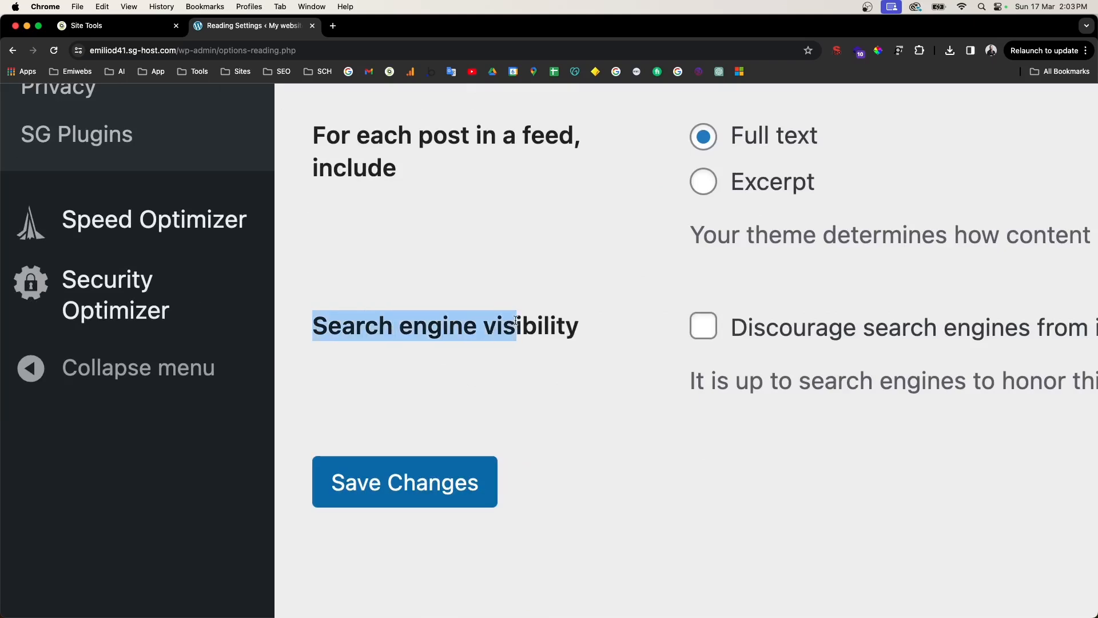
{"action": "left_click_drag", "start_coordinate": [515, 321], "coordinate": [606, 326]}
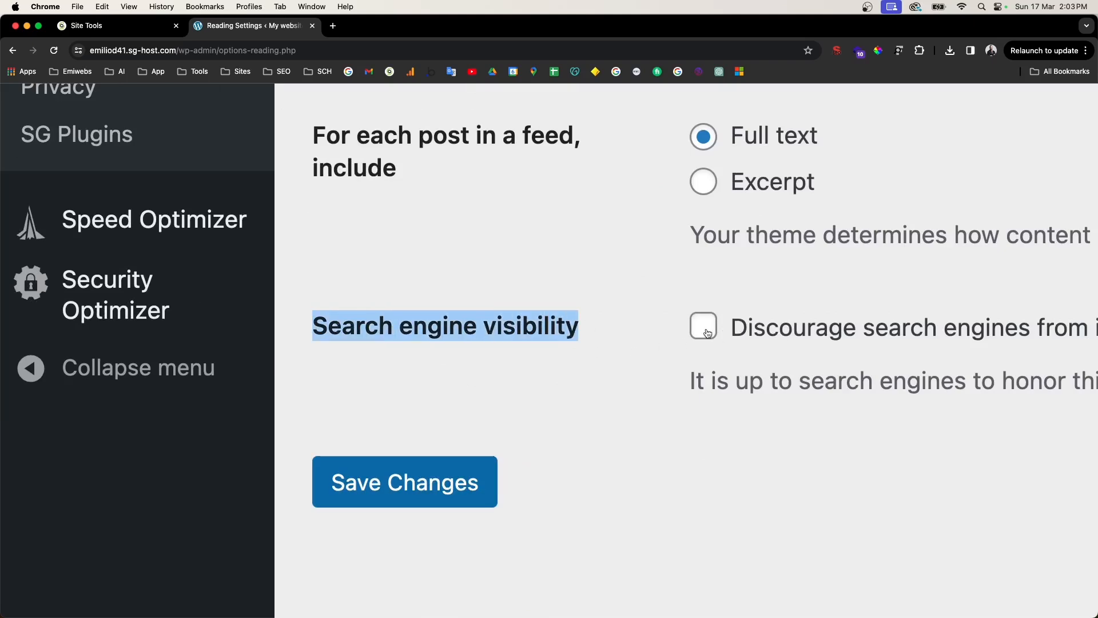
{"action": "scroll", "coordinate": [709, 333], "scroll_direction": "down", "scroll_amount": 5}
{"action": "scroll", "coordinate": [366, 489], "scroll_direction": "up", "scroll_amount": 1}
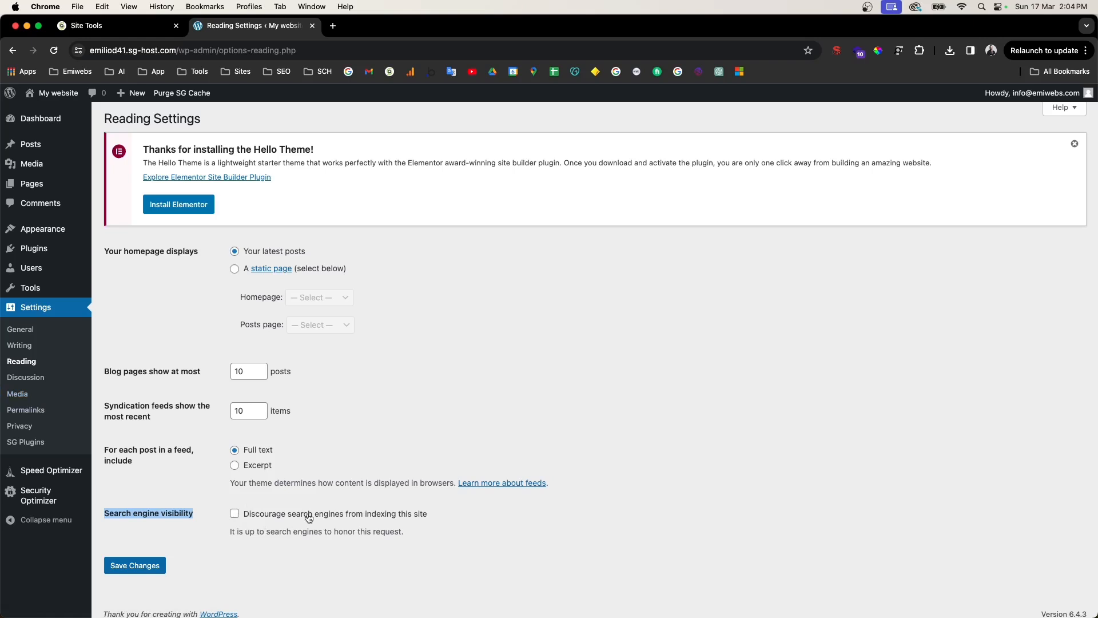
{"action": "left_click", "coordinate": [29, 381]}
{"action": "left_click", "coordinate": [23, 394]}
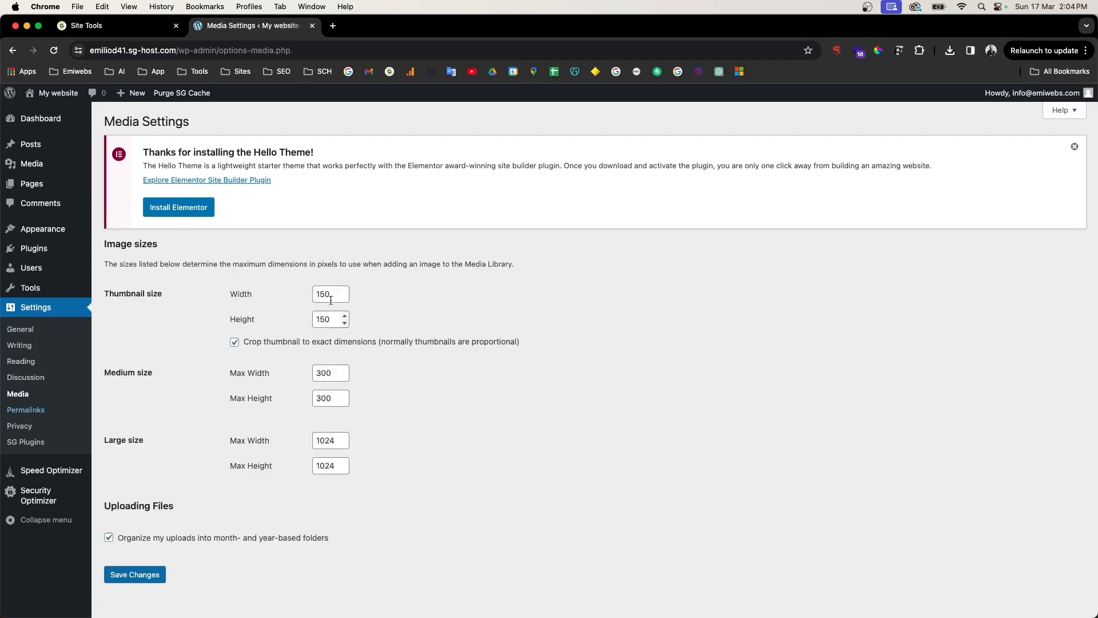
Step: Build the custom permalink structure /%category%/%postname%/ from the tag buttons and save it
{"action": "left_click", "coordinate": [26, 412]}
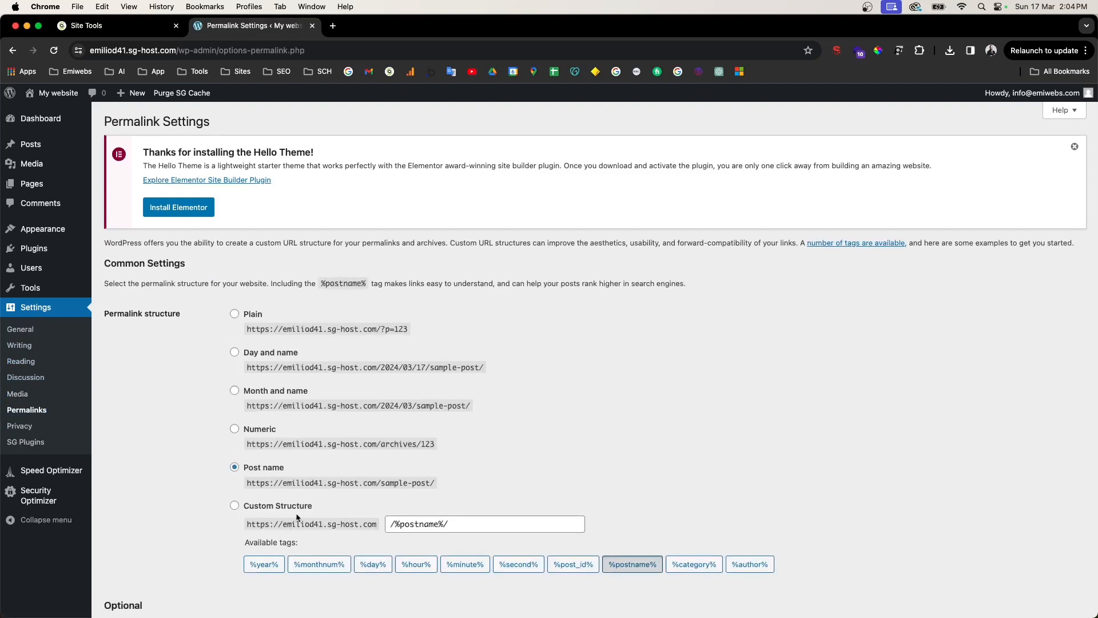
{"action": "left_click_drag", "start_coordinate": [130, 52], "coordinate": [313, 55]}
{"action": "left_click", "coordinate": [197, 431]}
{"action": "left_click", "coordinate": [235, 506]}
{"action": "left_click_drag", "start_coordinate": [461, 523], "coordinate": [300, 512]}
{"action": "key", "text": "BackSpace"}
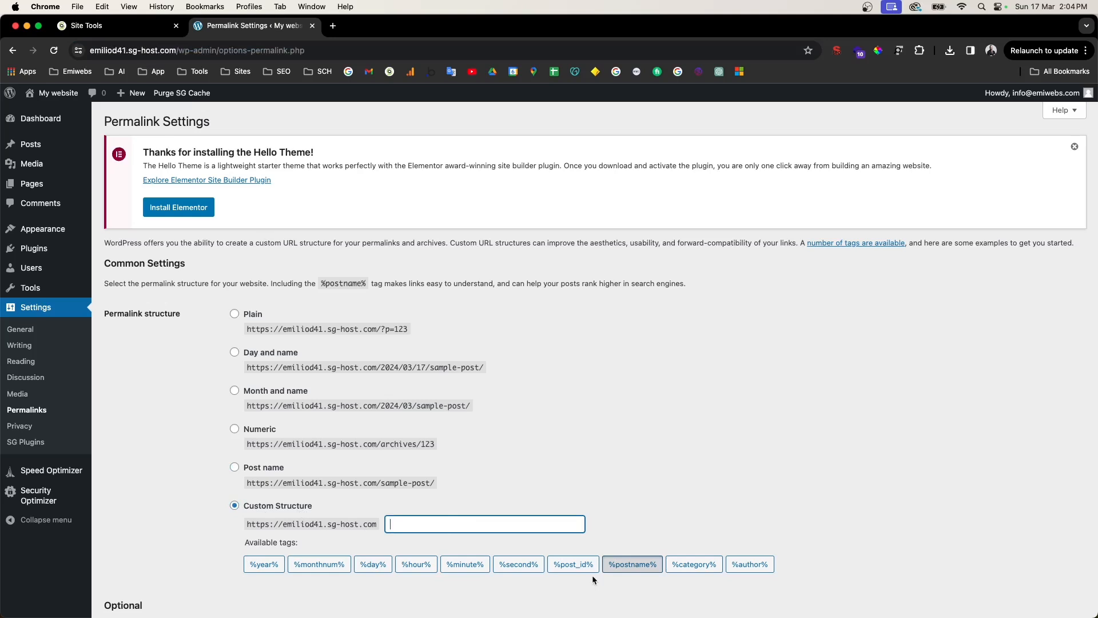
{"action": "left_click", "coordinate": [694, 564]}
{"action": "left_click", "coordinate": [649, 568]}
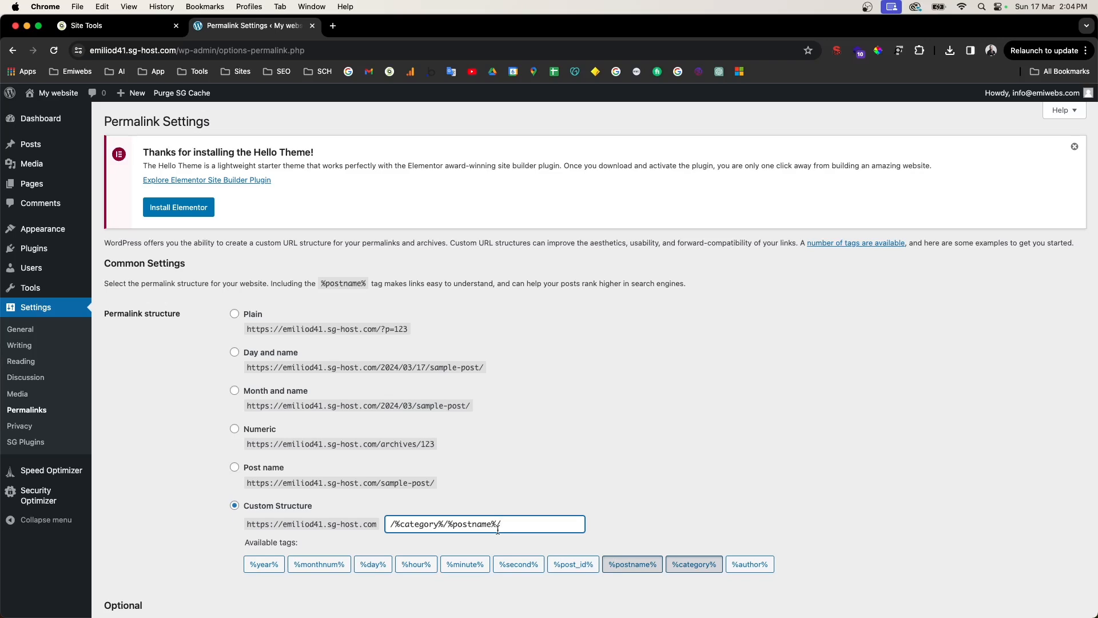
{"action": "scroll", "coordinate": [486, 524], "scroll_direction": "down", "scroll_amount": 3}
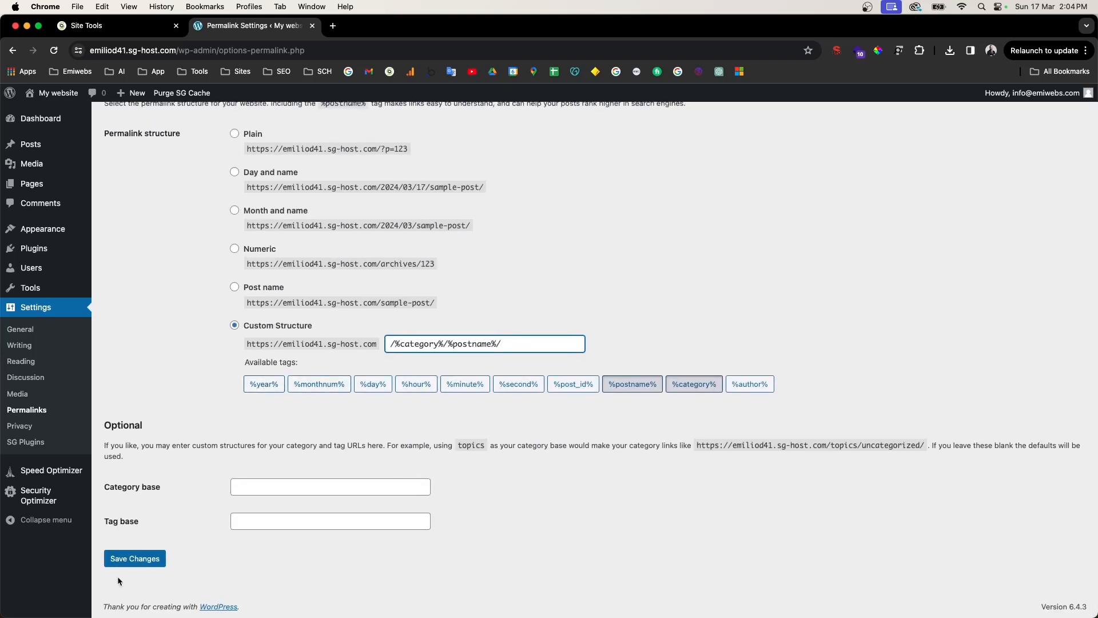
{"action": "left_click", "coordinate": [128, 559]}
{"action": "mouse_move", "coordinate": [33, 478]}
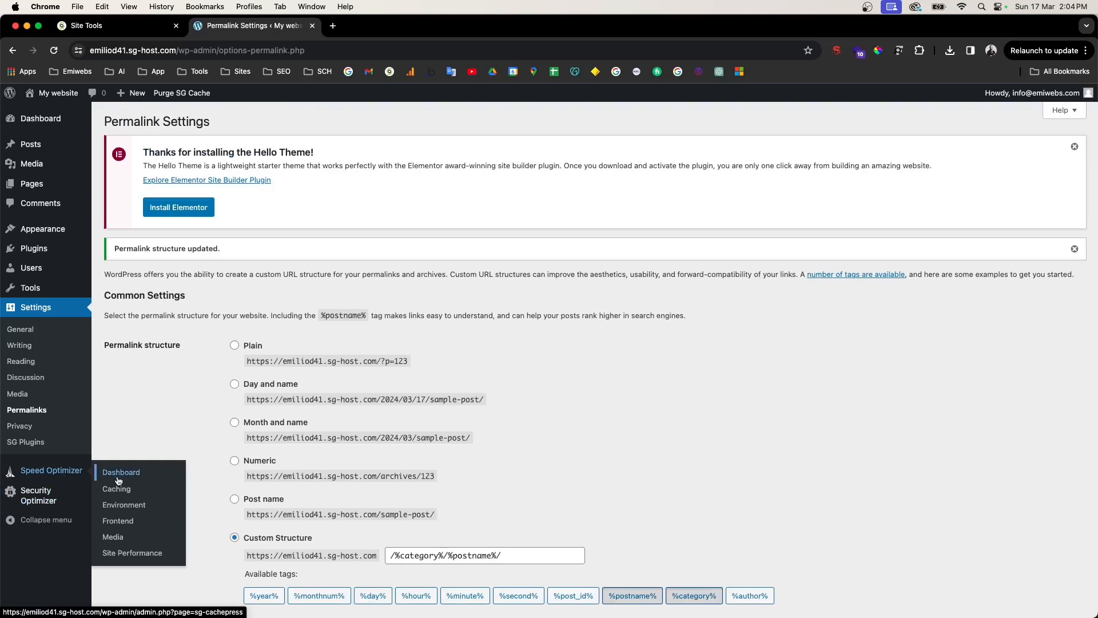
{"action": "mouse_move", "coordinate": [59, 503]}
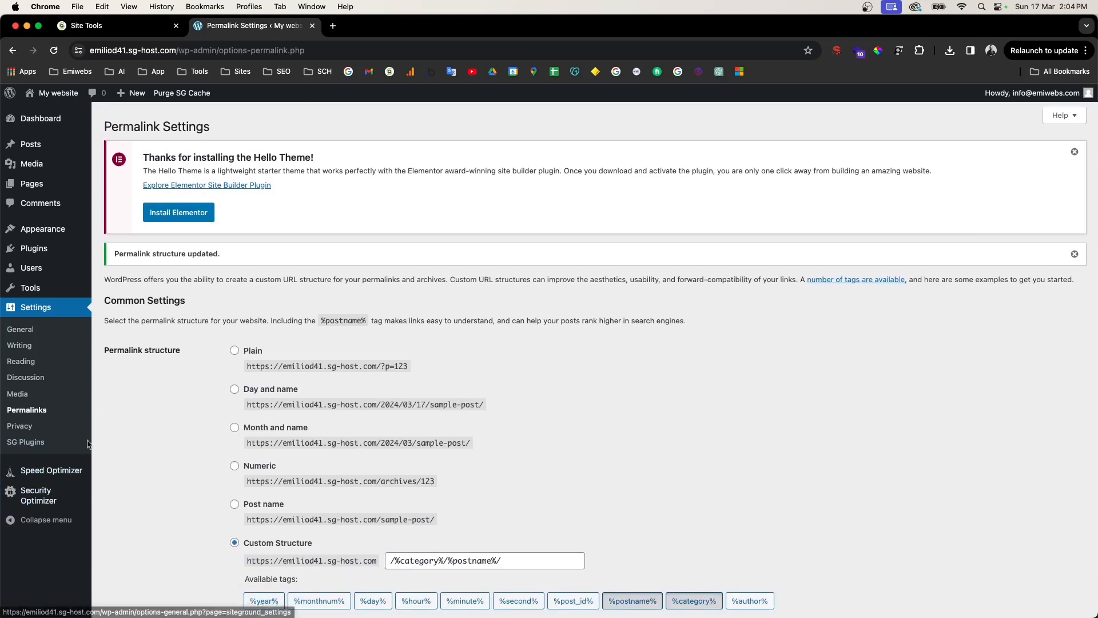
Step: Go from the dashboard to the Plugins > Add New page
{"action": "mouse_move", "coordinate": [40, 144]}
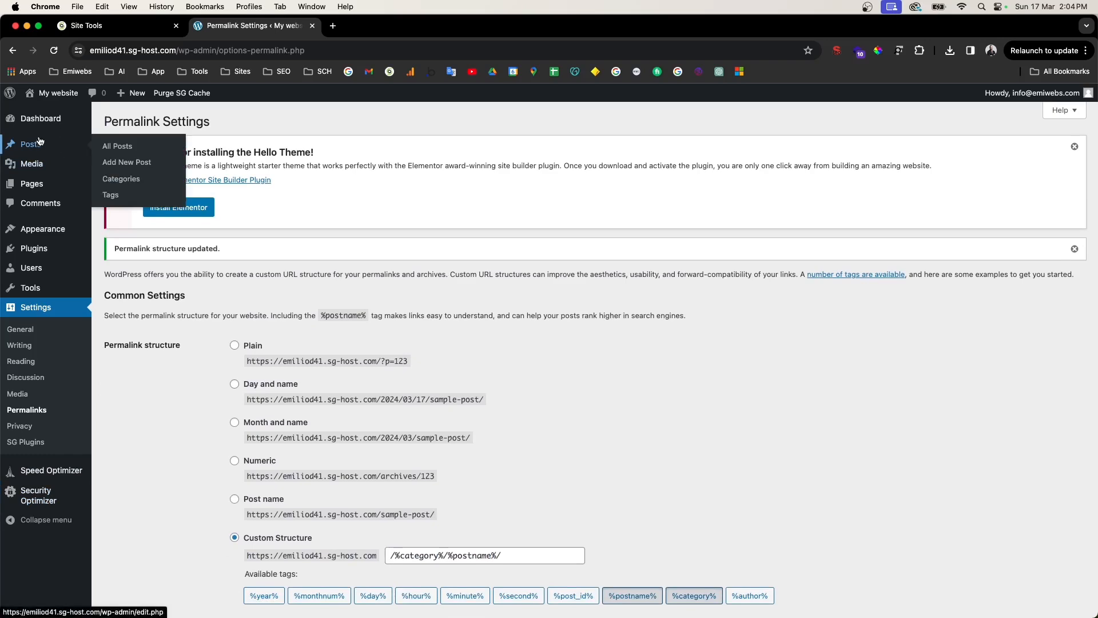
{"action": "left_click", "coordinate": [40, 118]}
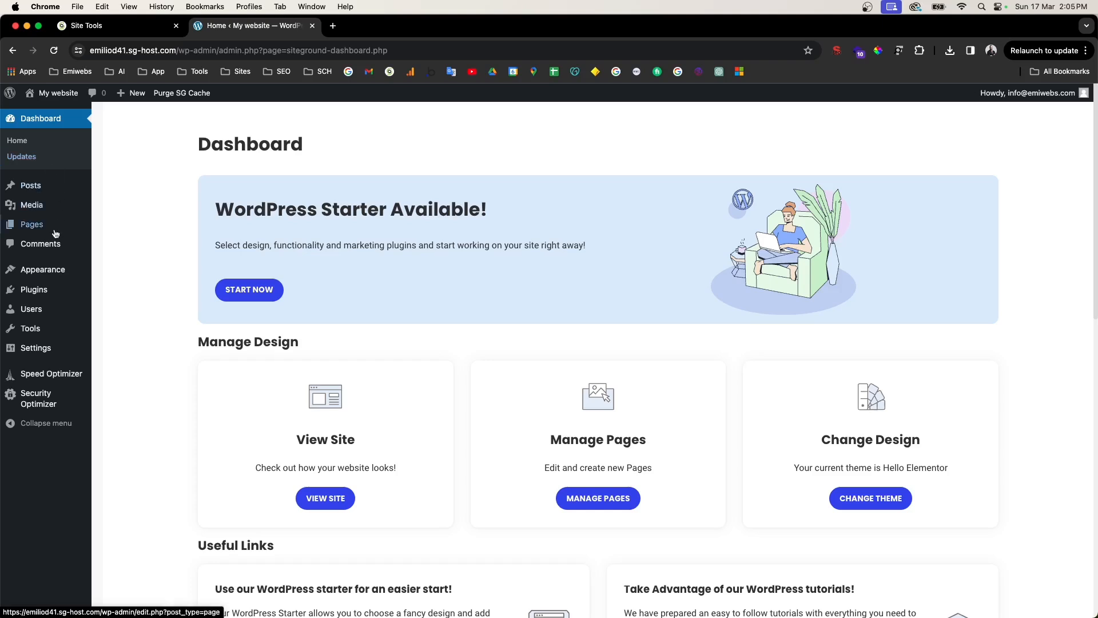
{"action": "mouse_move", "coordinate": [27, 294]}
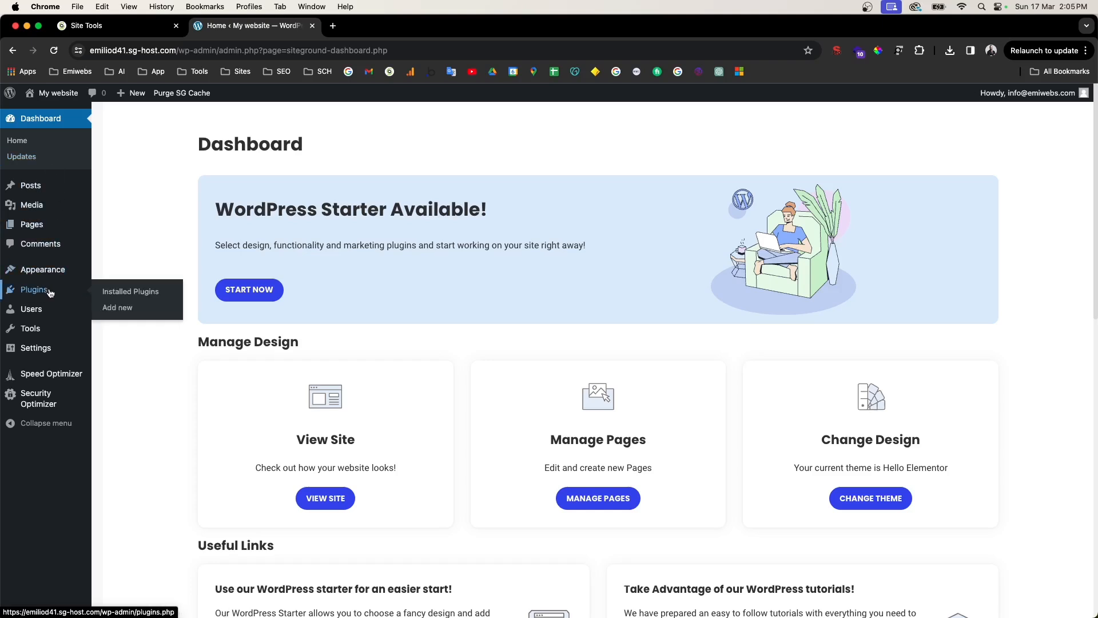
{"action": "left_click", "coordinate": [122, 307]}
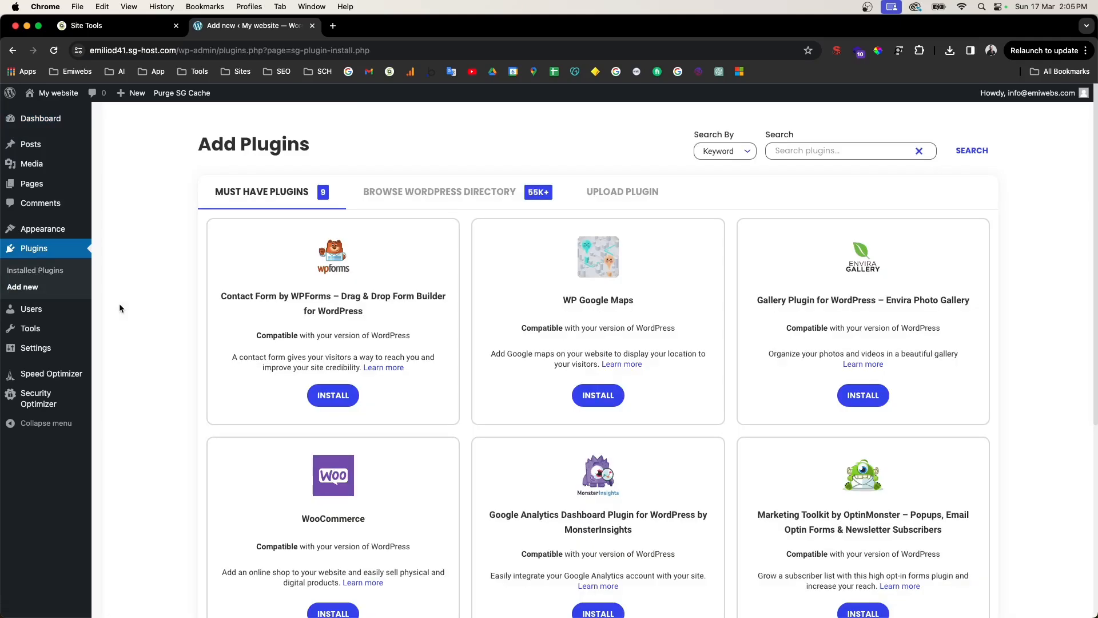
Step: Search 'elementor', then install and activate Elementor Website Builder
{"action": "left_click", "coordinate": [798, 158]}
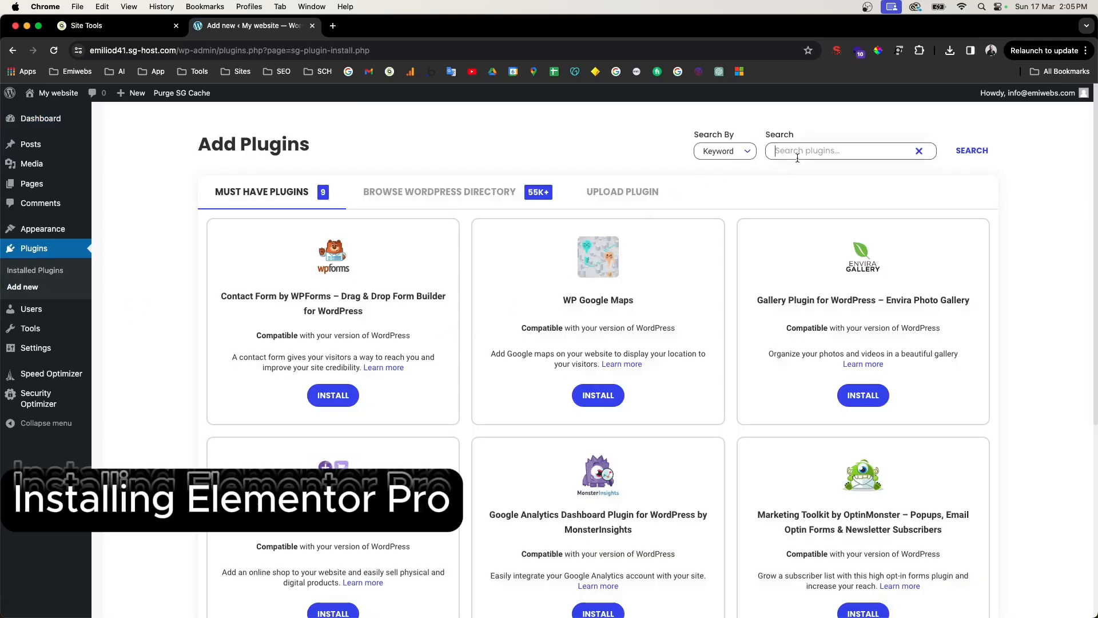
{"action": "type", "text": "elementor"}
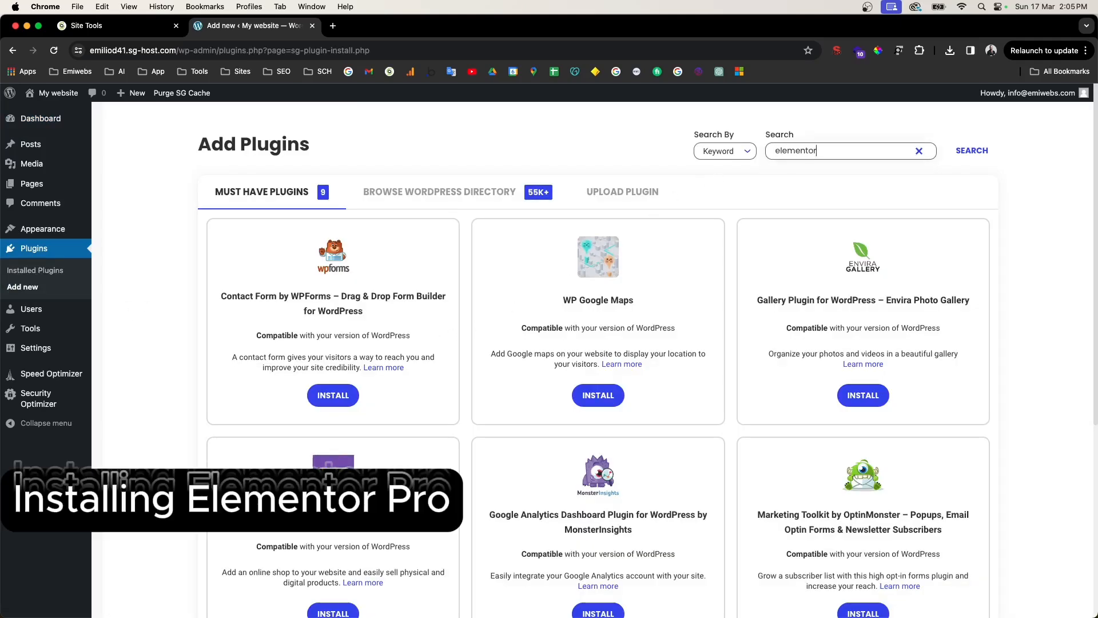
{"action": "left_click", "coordinate": [336, 406]}
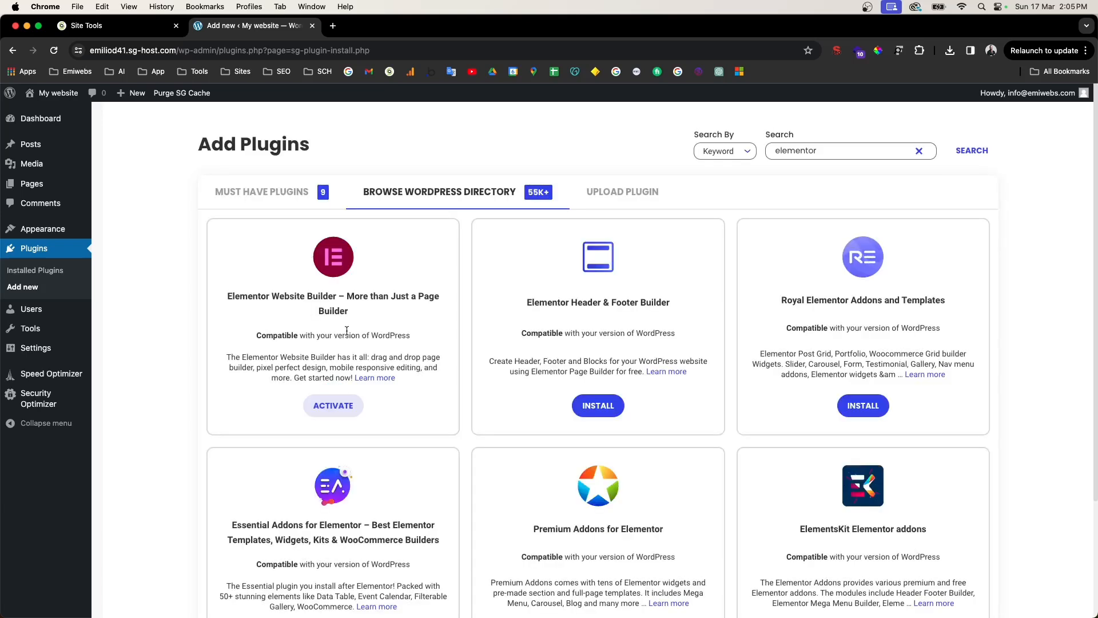
{"action": "left_click", "coordinate": [341, 408]}
{"action": "left_click", "coordinate": [51, 279]}
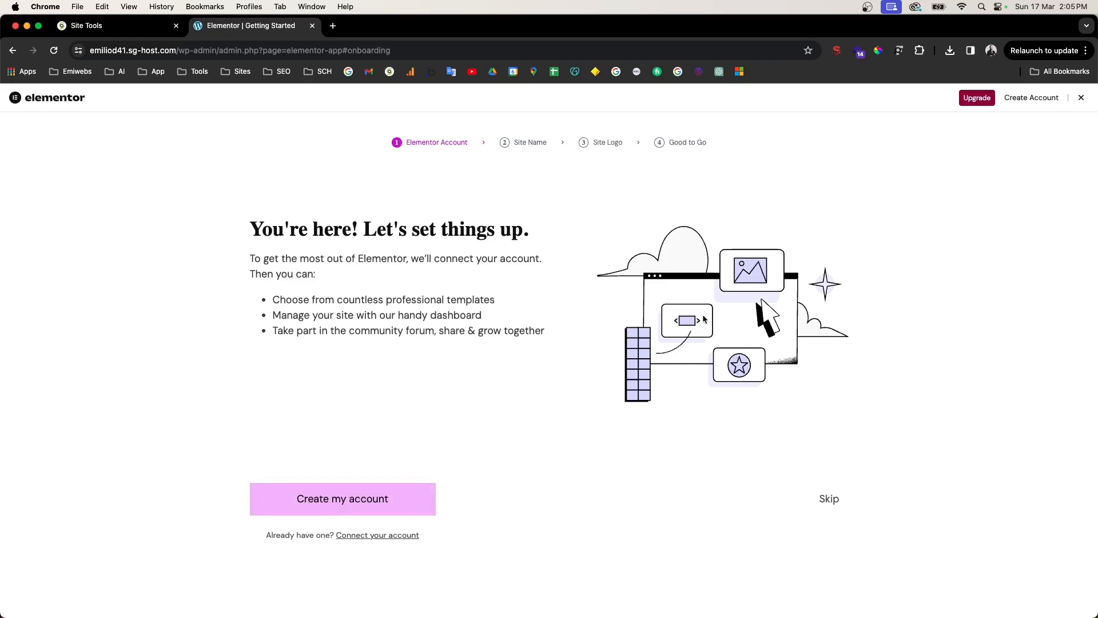
Step: Compare Elementor Pro plans: Essential $59, Advanced $99, Expert $199, Agency $399 yearly
{"action": "left_click", "coordinate": [976, 99]}
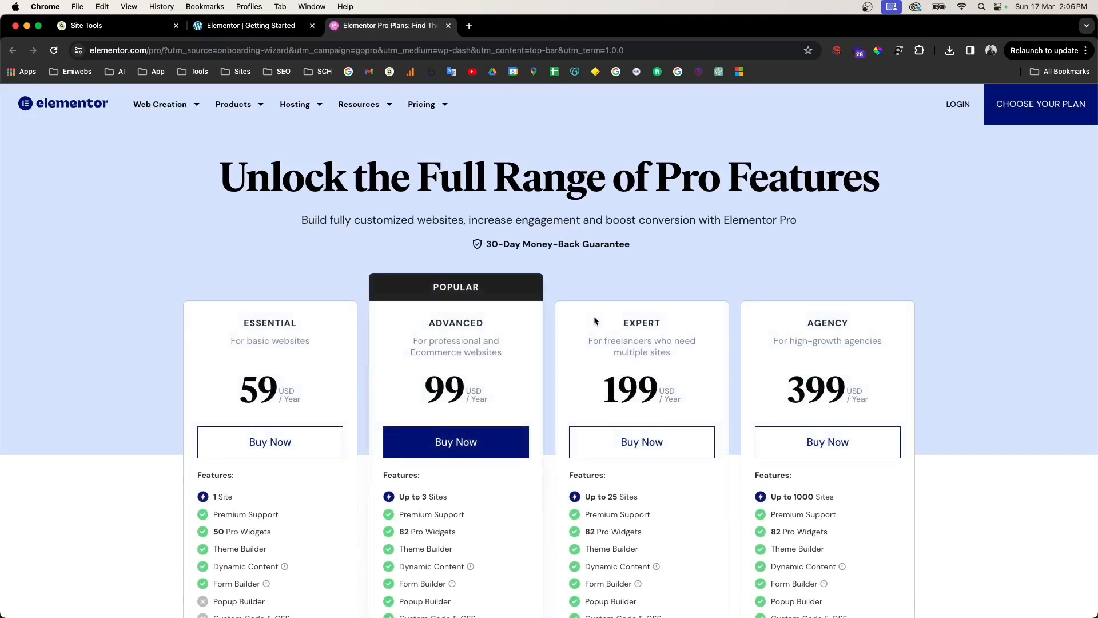
{"action": "scroll", "coordinate": [338, 372], "scroll_direction": "down", "scroll_amount": 1}
{"action": "scroll", "coordinate": [337, 383], "scroll_direction": "up", "scroll_amount": 1}
{"action": "left_click_drag", "start_coordinate": [435, 321], "coordinate": [470, 323]}
{"action": "scroll", "coordinate": [790, 491], "scroll_direction": "down", "scroll_amount": 2}
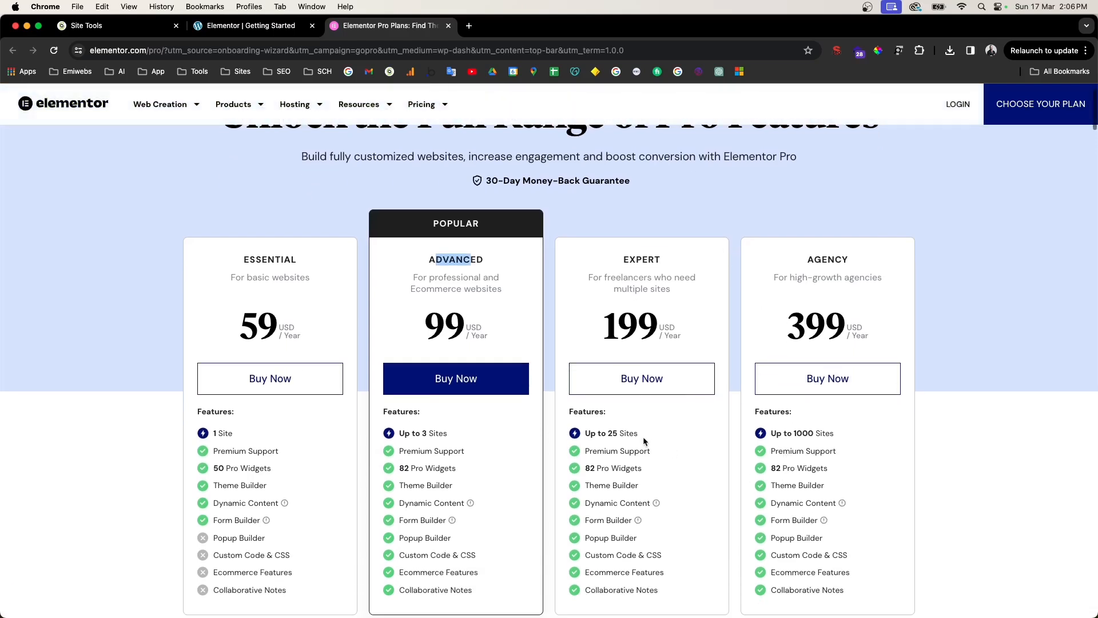
{"action": "left_click_drag", "start_coordinate": [613, 433], "coordinate": [651, 436]}
{"action": "left_click_drag", "start_coordinate": [803, 433], "coordinate": [868, 434]}
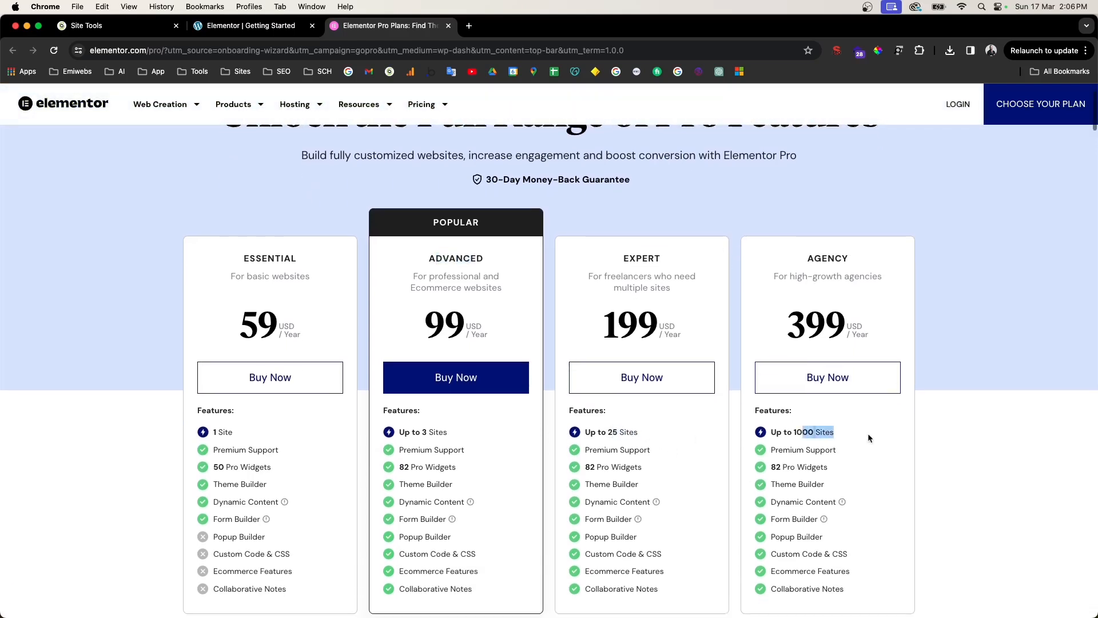
{"action": "scroll", "coordinate": [867, 433], "scroll_direction": "up", "scroll_amount": 1}
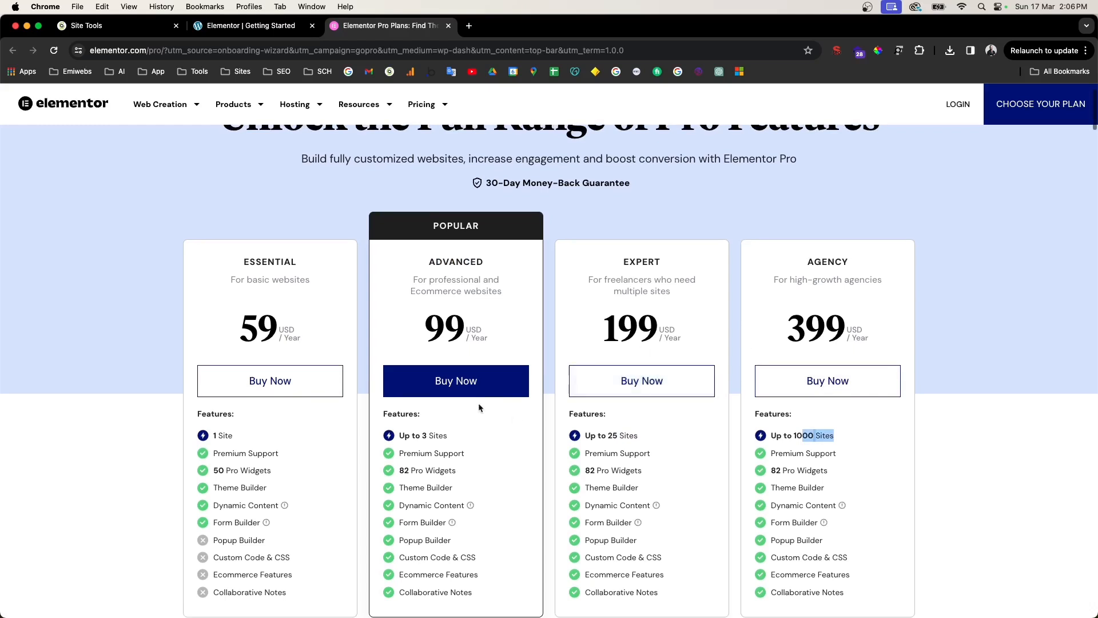
{"action": "scroll", "coordinate": [584, 372], "scroll_direction": "up", "scroll_amount": 2}
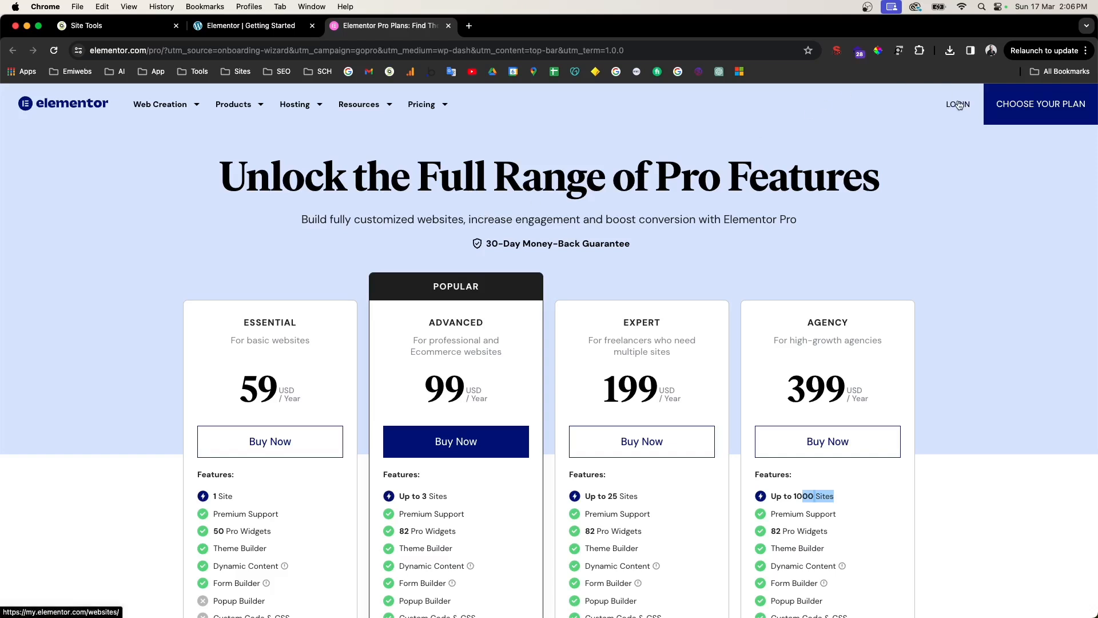
{"action": "left_click", "coordinate": [439, 166]}
Step: Skip the Elementor account, site name and logo steps, then start a blank canvas
{"action": "left_click", "coordinate": [269, 32]}
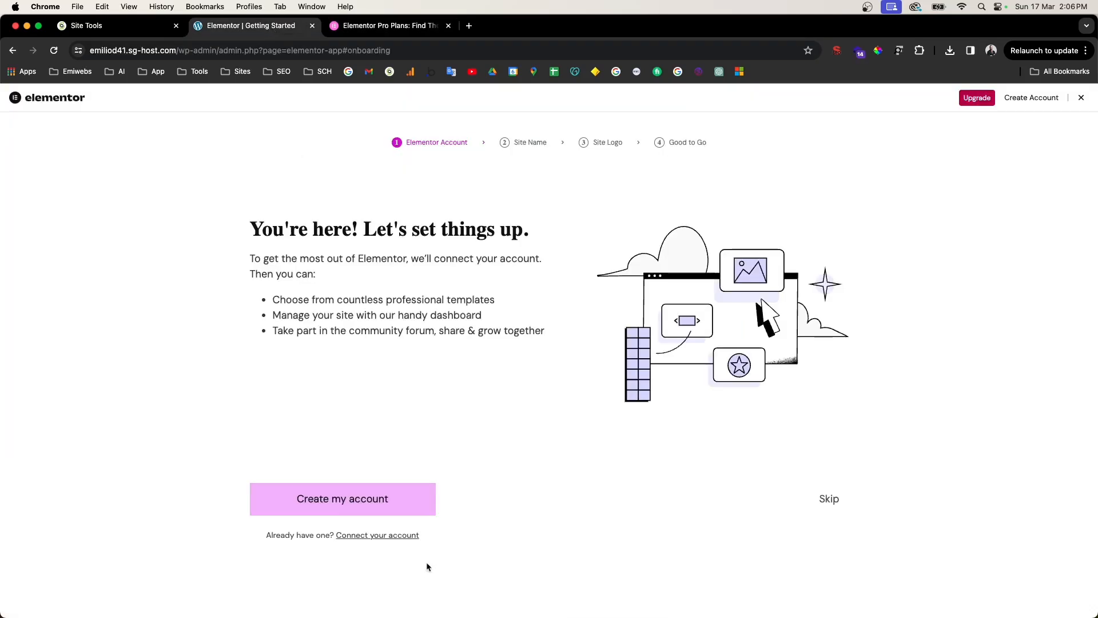
{"action": "left_click", "coordinate": [825, 501]}
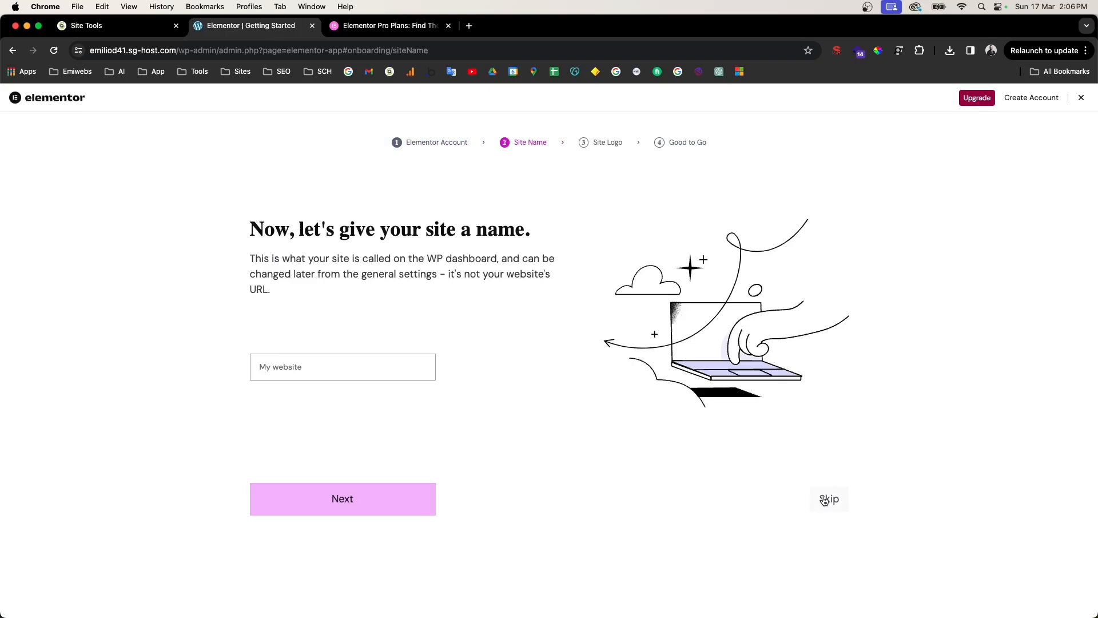
{"action": "left_click", "coordinate": [825, 501]}
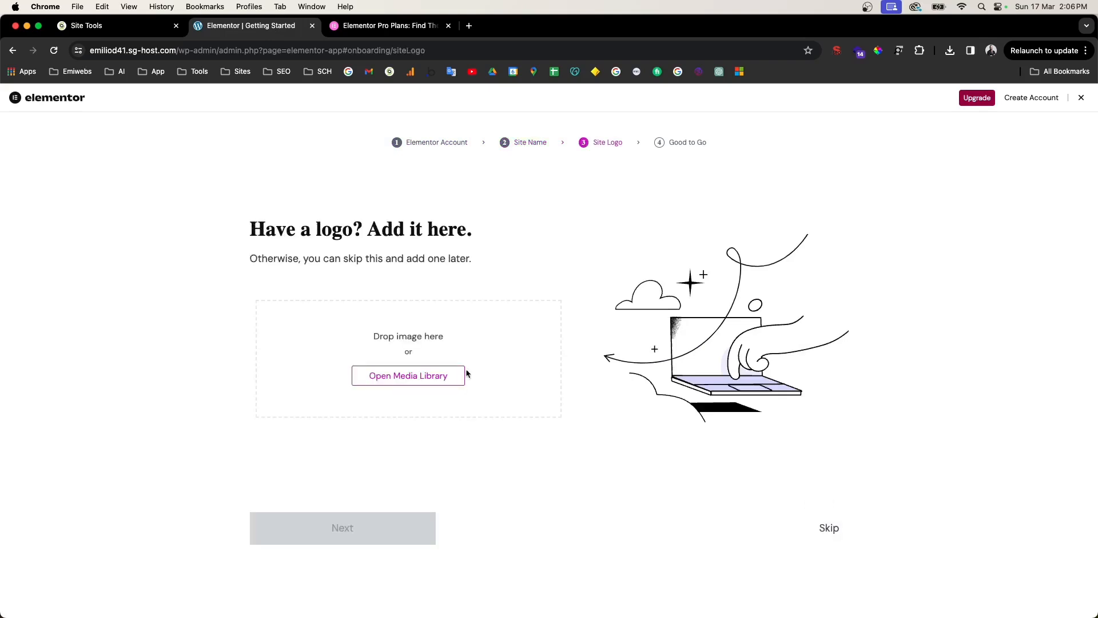
{"action": "left_click", "coordinate": [424, 378]}
{"action": "left_click", "coordinate": [827, 146]}
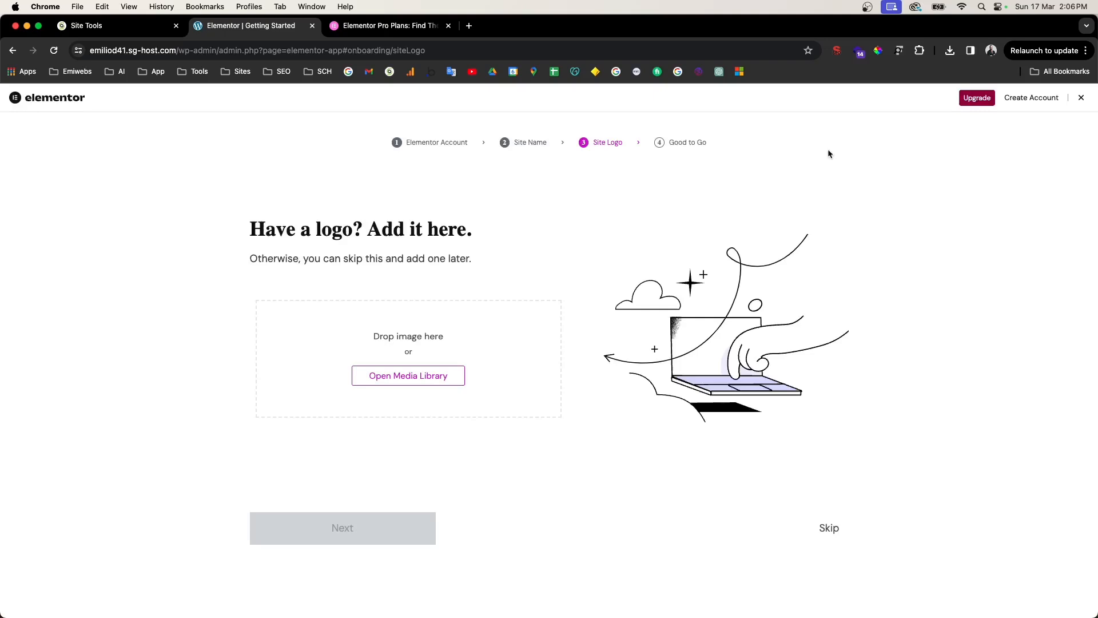
{"action": "left_click", "coordinate": [829, 528]}
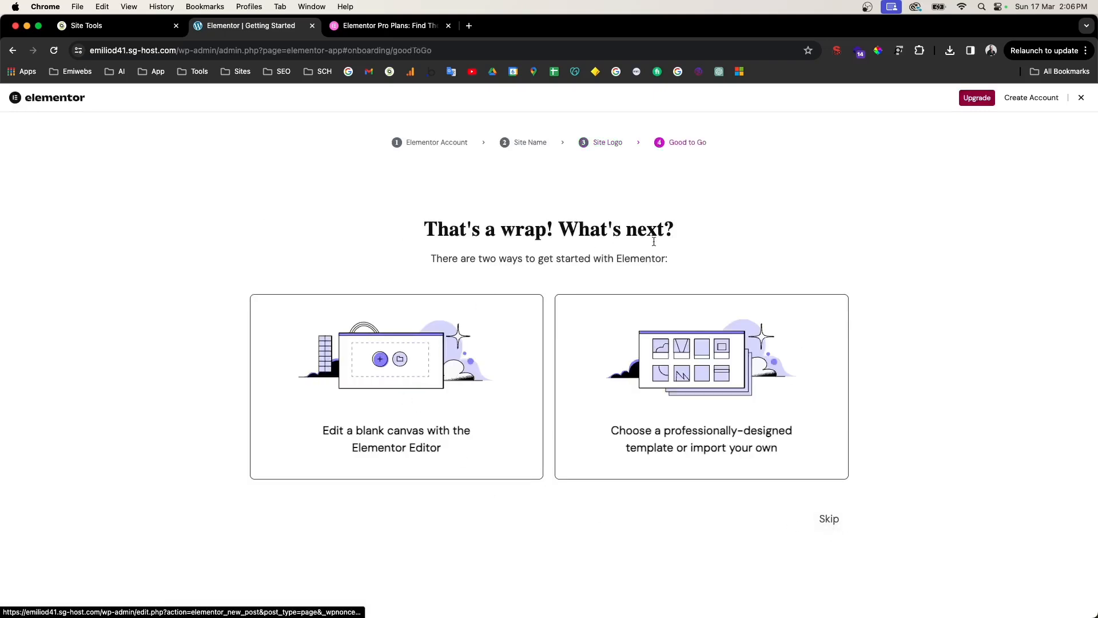
{"action": "left_click", "coordinate": [291, 396]}
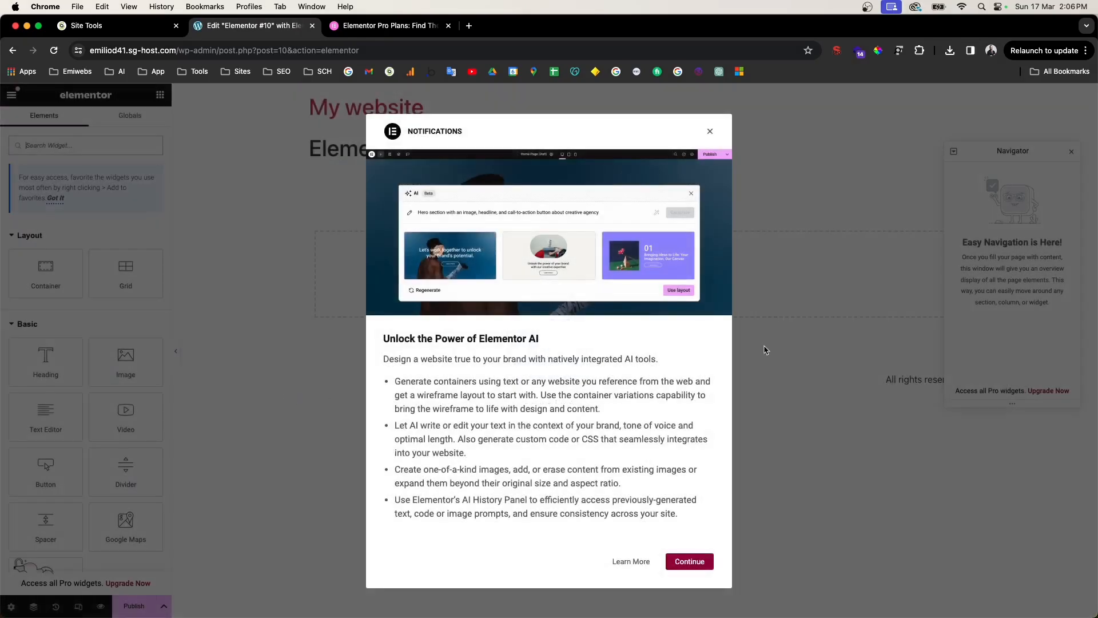
Step: Dismiss the Elementor AI notification and widen the widget panel
{"action": "left_click", "coordinate": [710, 131]}
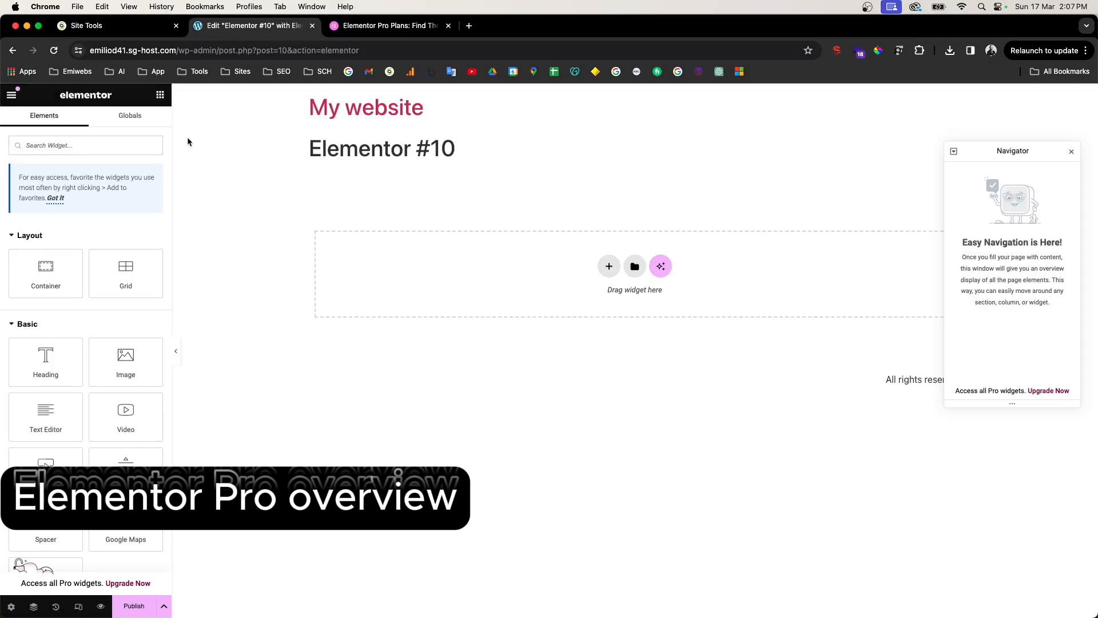
{"action": "left_click_drag", "start_coordinate": [172, 140], "coordinate": [232, 146]}
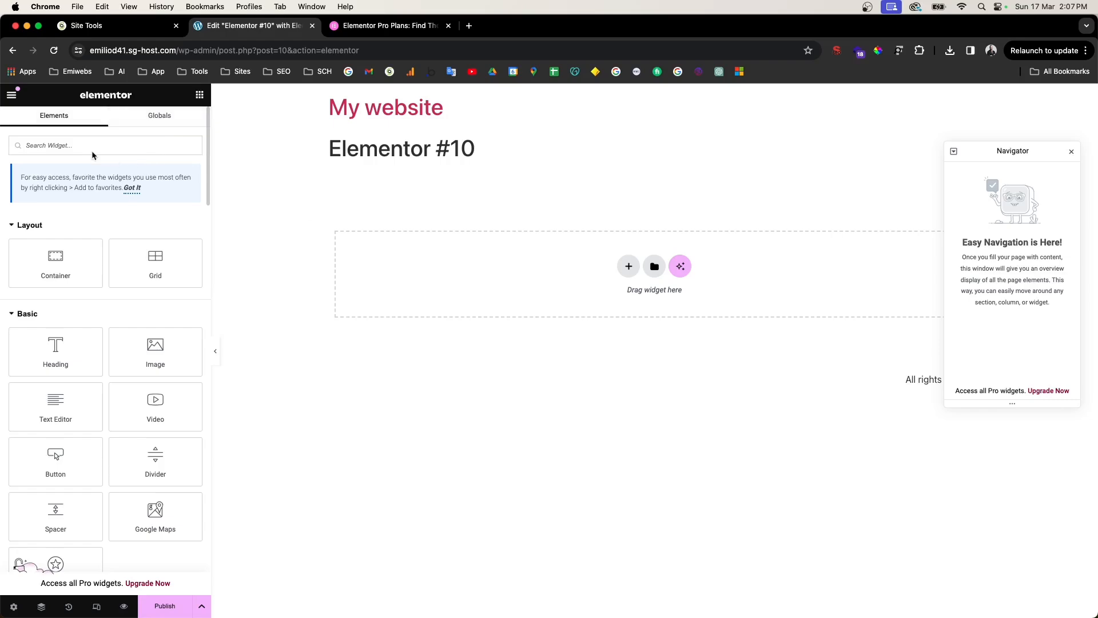
{"action": "scroll", "coordinate": [87, 149], "scroll_direction": "up", "scroll_amount": 5}
{"action": "scroll", "coordinate": [209, 231], "scroll_direction": "down", "scroll_amount": 10}
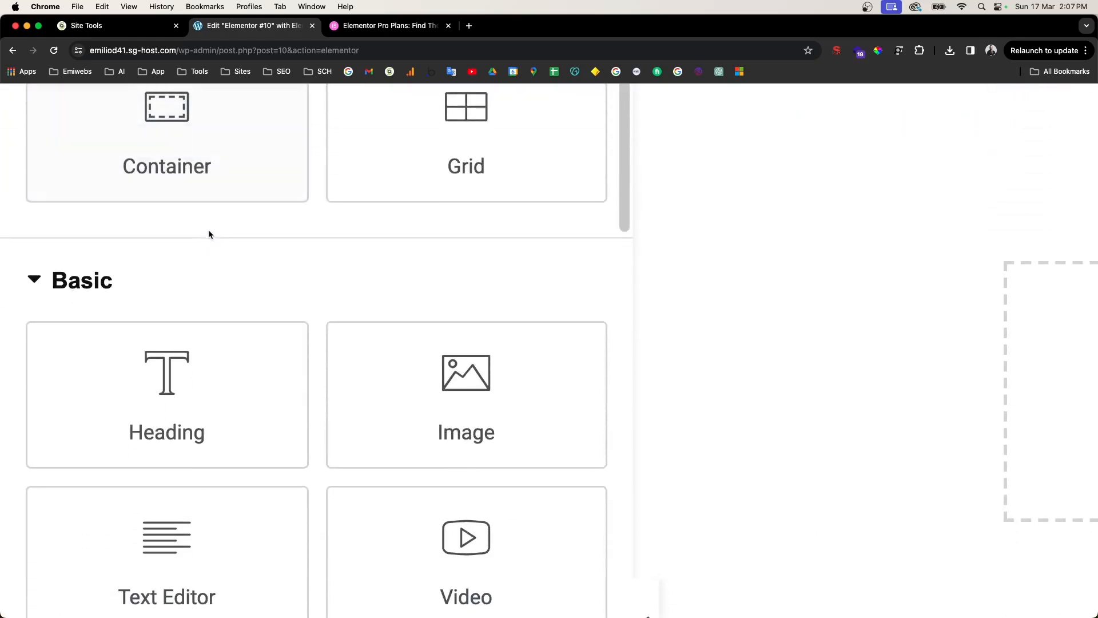
{"action": "scroll", "coordinate": [209, 231], "scroll_direction": "up", "scroll_amount": 5}
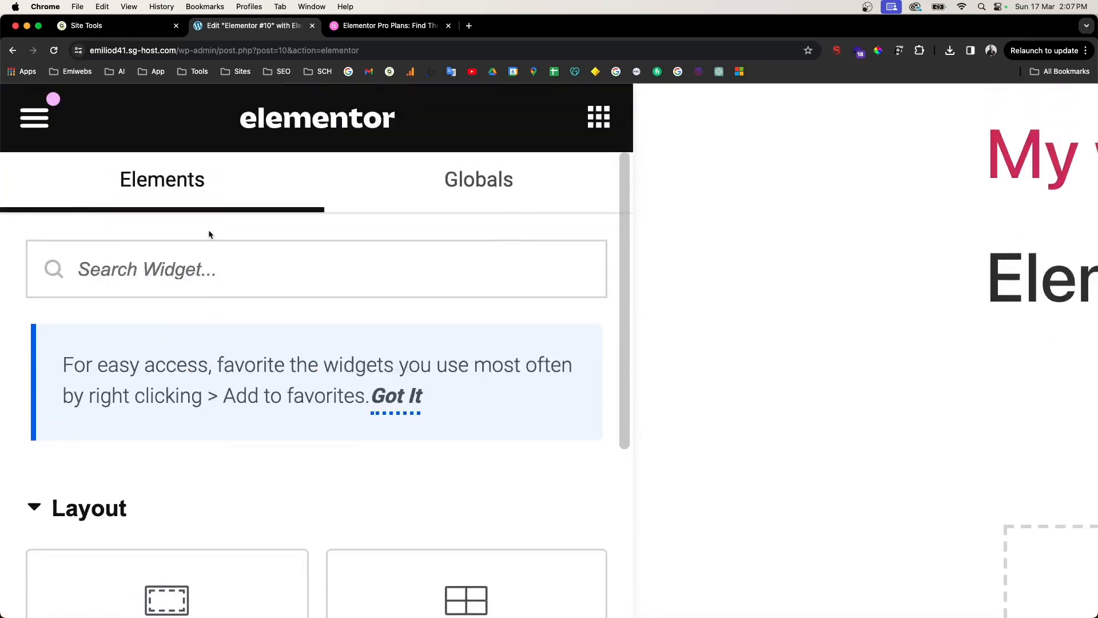
{"action": "scroll", "coordinate": [366, 208], "scroll_direction": "down", "scroll_amount": 5}
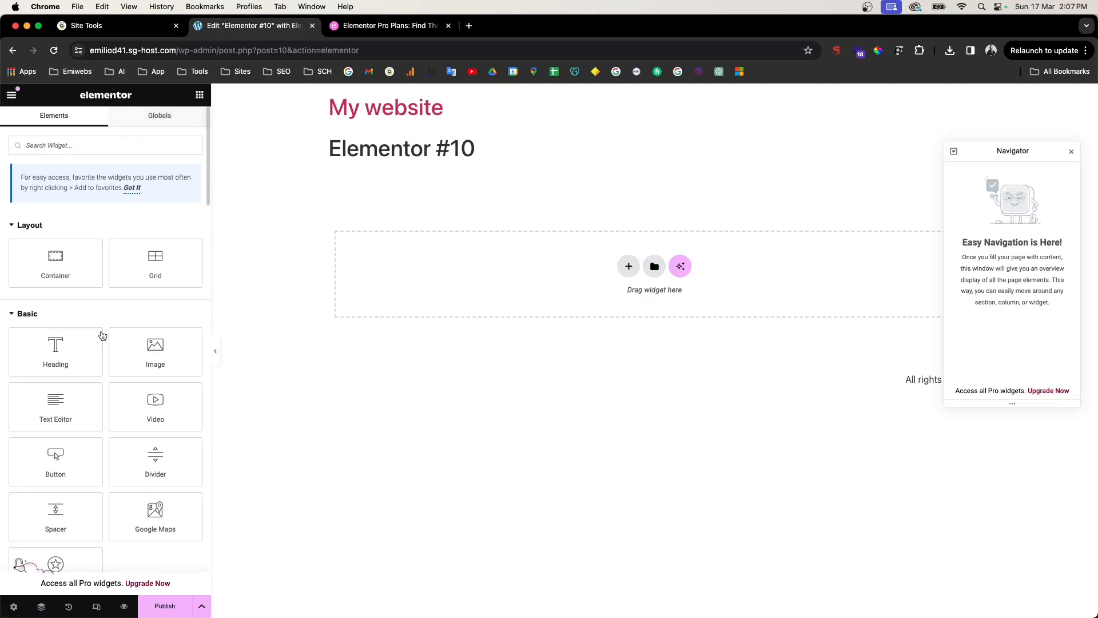
{"action": "scroll", "coordinate": [100, 310], "scroll_direction": "down", "scroll_amount": 1}
{"action": "scroll", "coordinate": [101, 310], "scroll_direction": "down", "scroll_amount": 5}
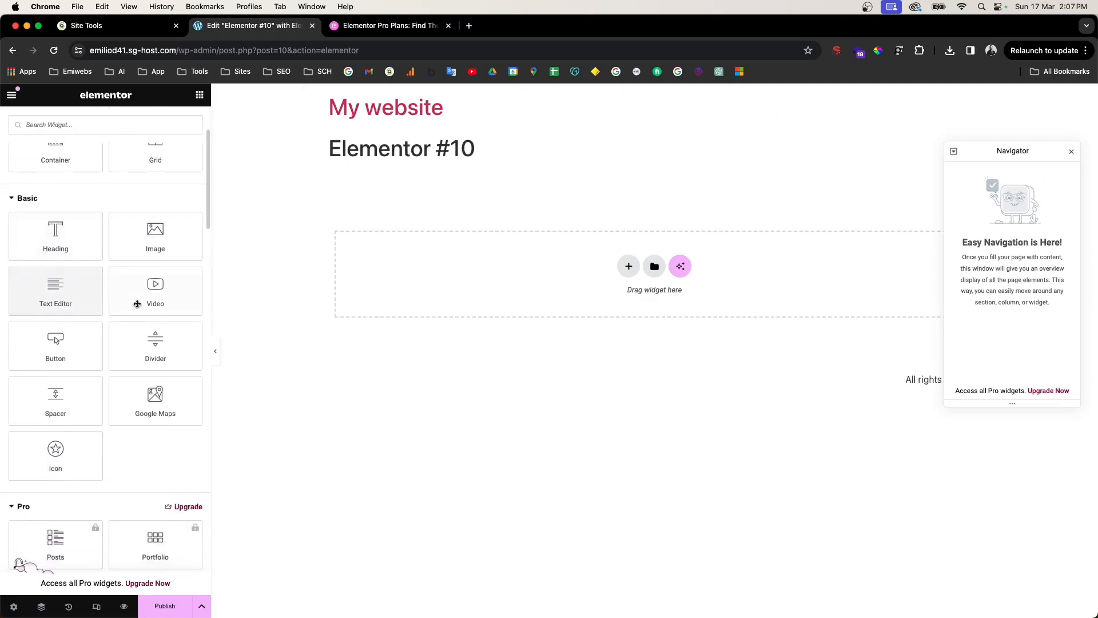
{"action": "scroll", "coordinate": [100, 472], "scroll_direction": "down", "scroll_amount": 2}
{"action": "scroll", "coordinate": [107, 455], "scroll_direction": "down", "scroll_amount": 12}
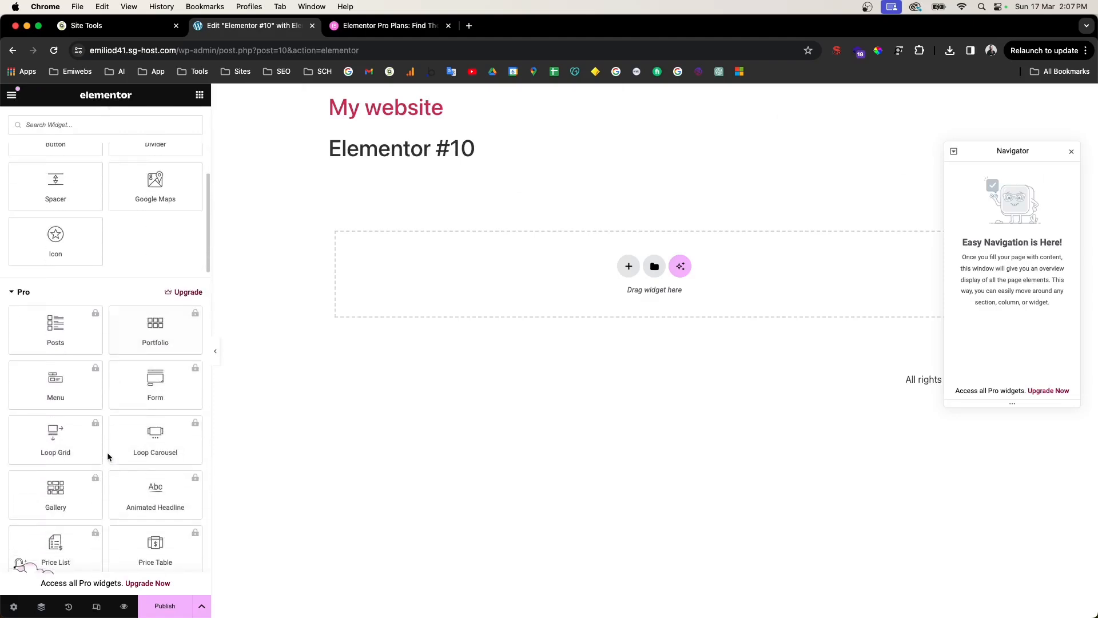
{"action": "scroll", "coordinate": [173, 228], "scroll_direction": "up", "scroll_amount": 5}
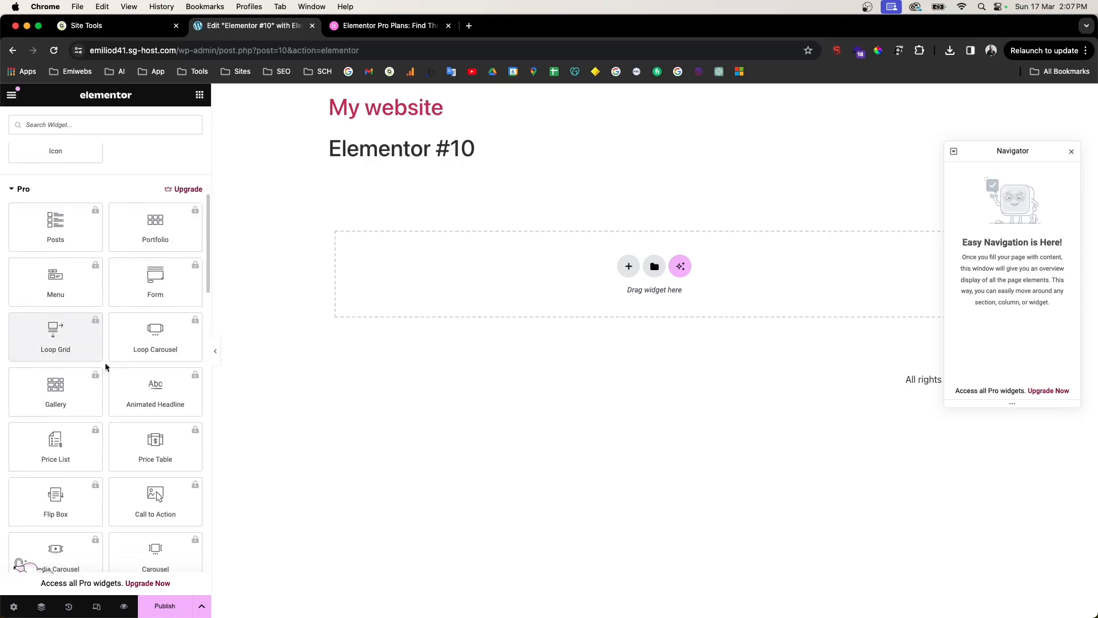
{"action": "scroll", "coordinate": [99, 335], "scroll_direction": "up", "scroll_amount": 4}
Step: Add a star Icon widget and a Heading widget, then delete the star icon
{"action": "left_click_drag", "start_coordinate": [99, 334], "coordinate": [743, 278]}
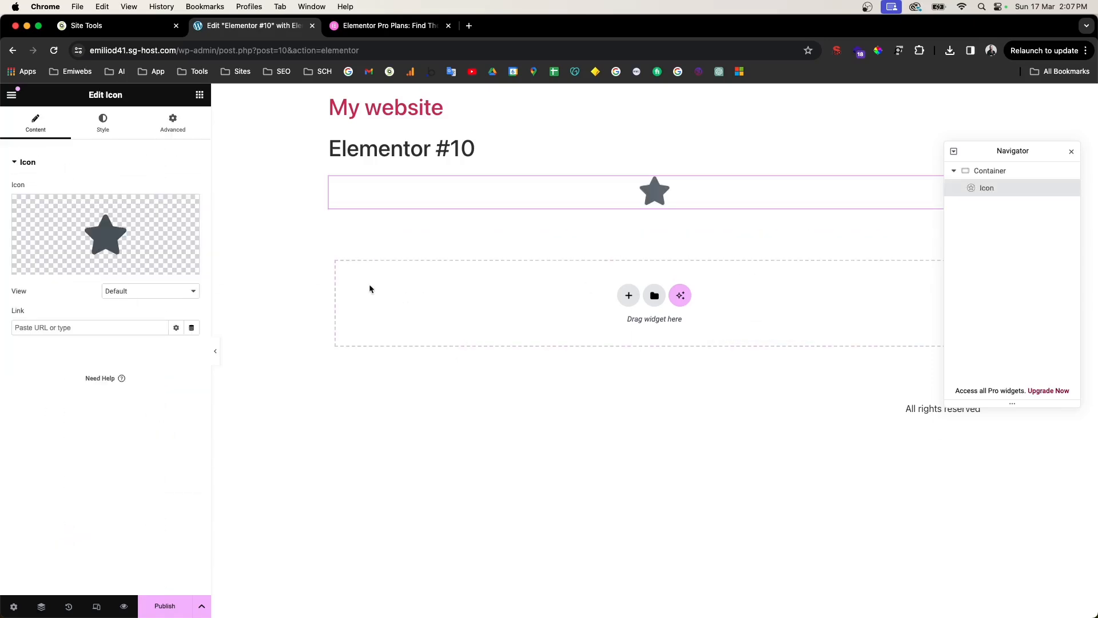
{"action": "left_click", "coordinate": [200, 95]}
{"action": "left_click_drag", "start_coordinate": [66, 372], "coordinate": [670, 216]}
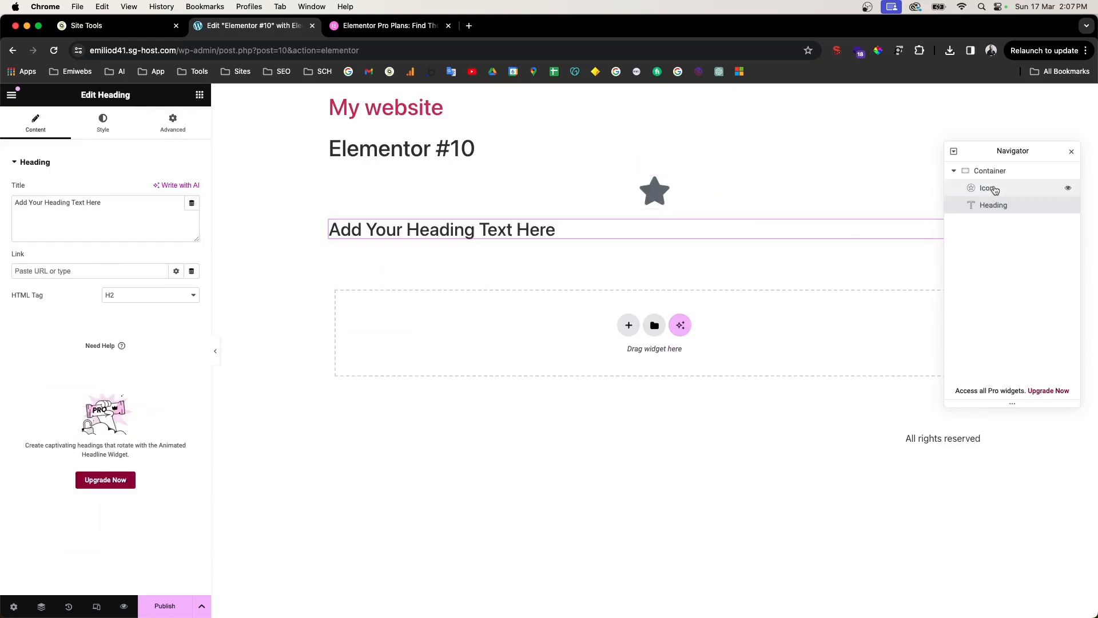
{"action": "left_click", "coordinate": [1071, 151]}
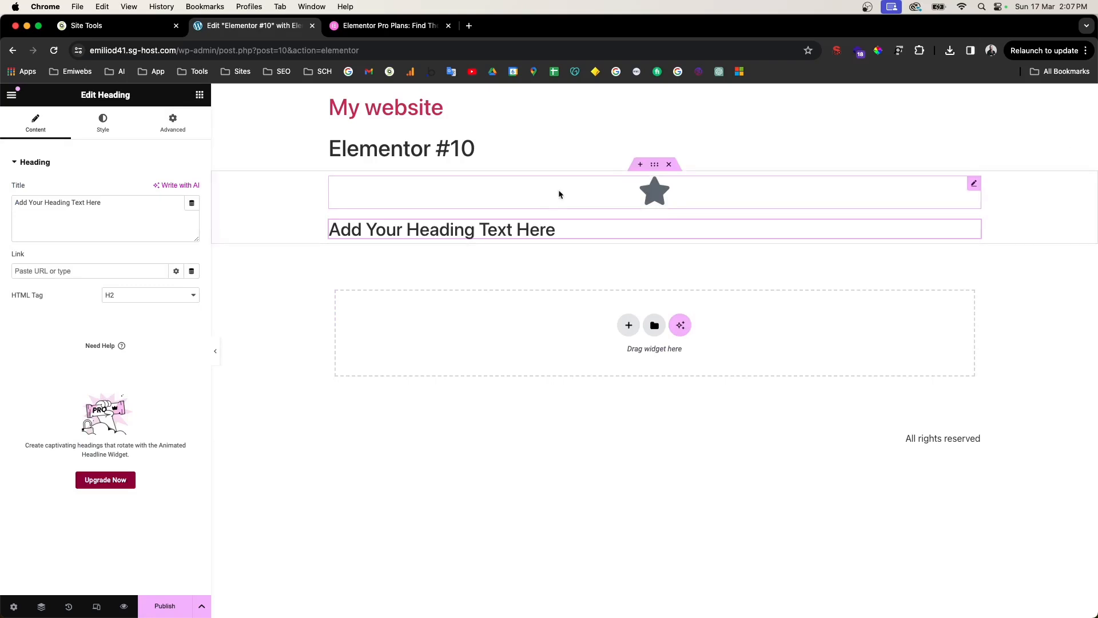
{"action": "left_click", "coordinate": [558, 190]}
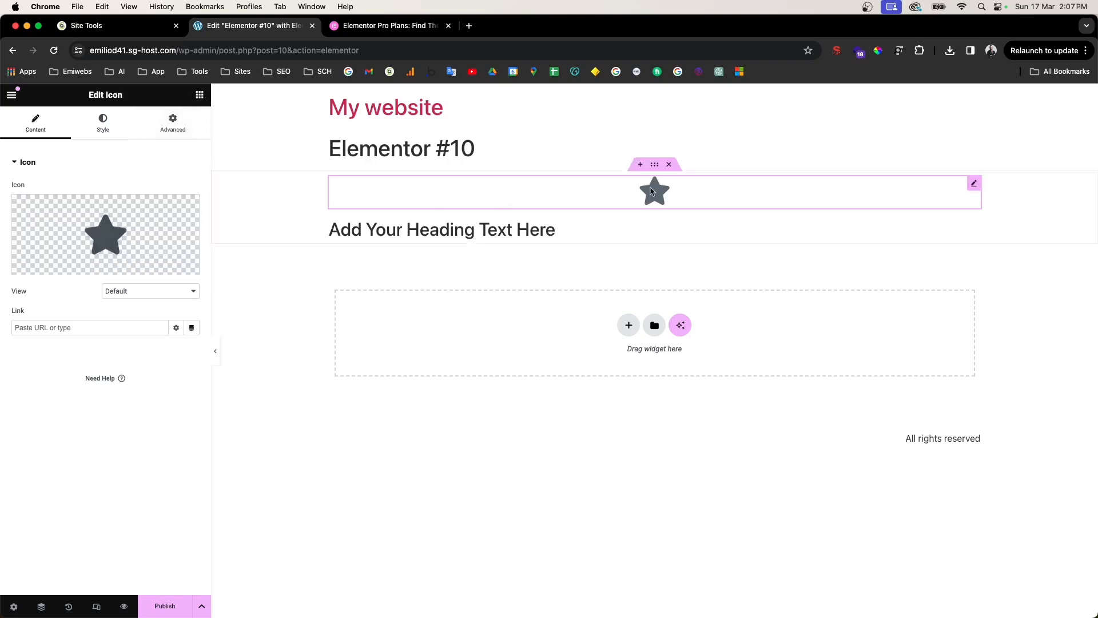
{"action": "left_click", "coordinate": [669, 164]}
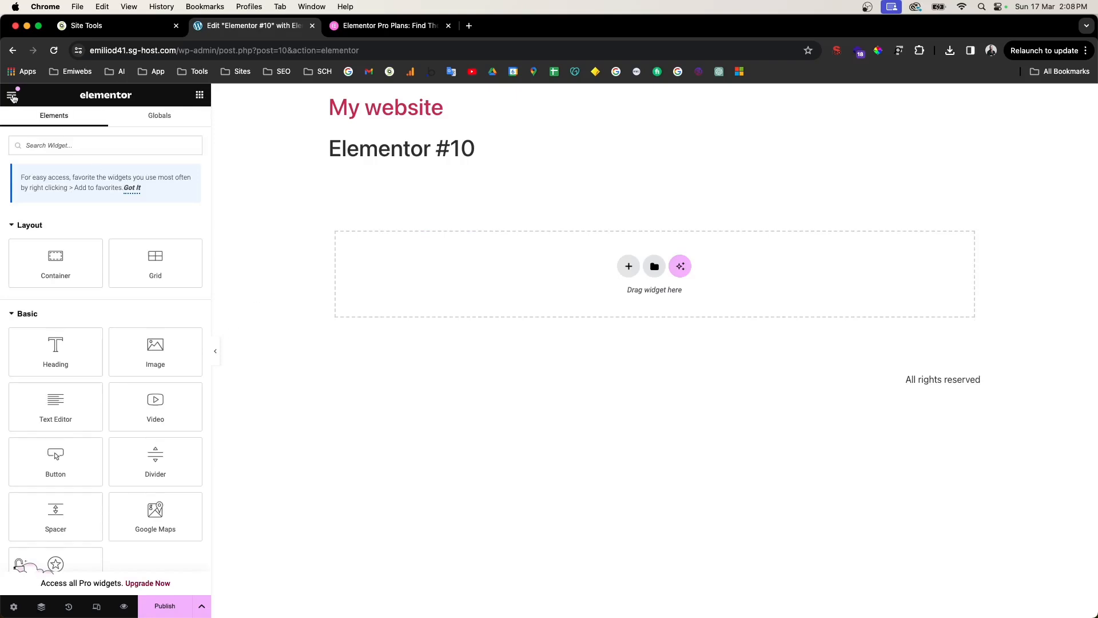
Step: Open Elementor's Site Settings from the editor's hamburger menu
{"action": "scroll", "coordinate": [54, 344], "scroll_direction": "down", "scroll_amount": 10}
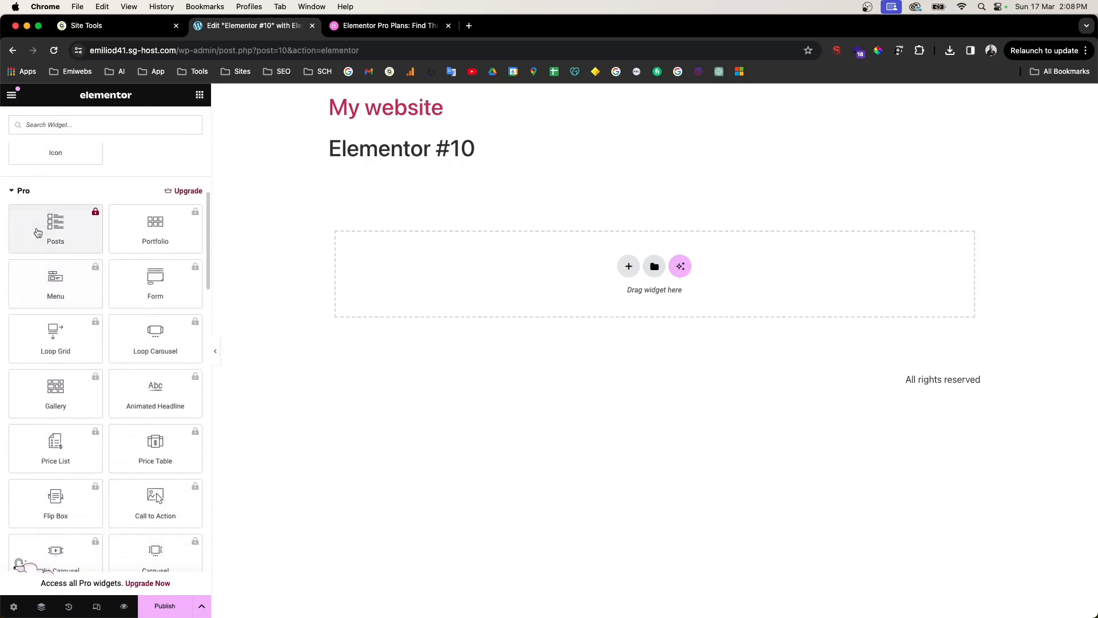
{"action": "scroll", "coordinate": [57, 320], "scroll_direction": "down", "scroll_amount": 7}
{"action": "scroll", "coordinate": [63, 327], "scroll_direction": "down", "scroll_amount": 15}
{"action": "scroll", "coordinate": [115, 491], "scroll_direction": "down", "scroll_amount": 5}
{"action": "scroll", "coordinate": [115, 457], "scroll_direction": "up", "scroll_amount": 12}
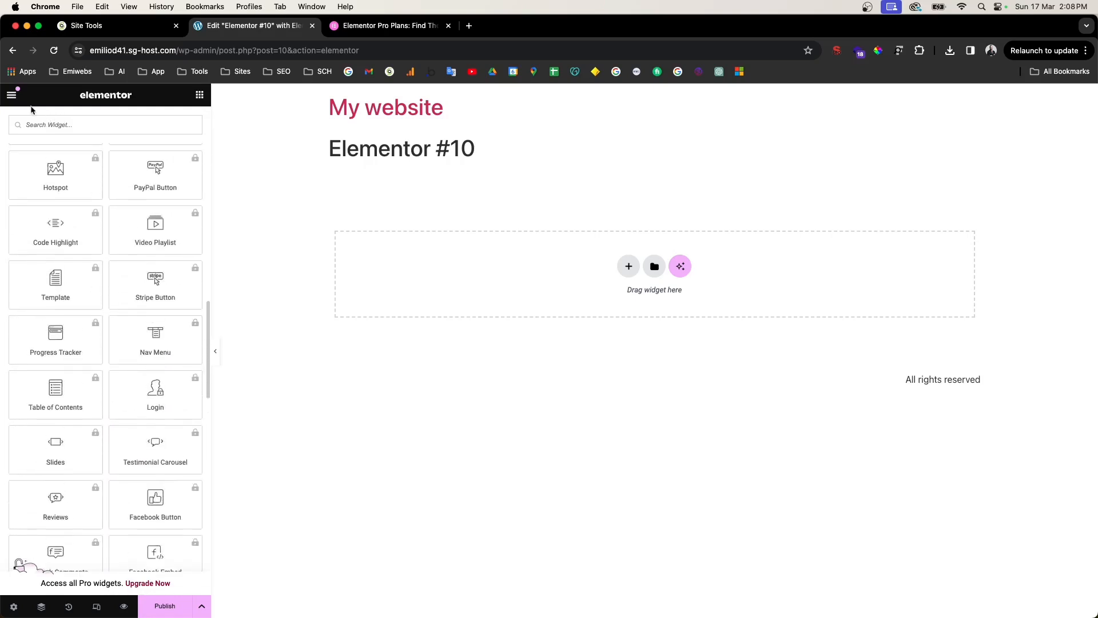
{"action": "left_click", "coordinate": [12, 96]}
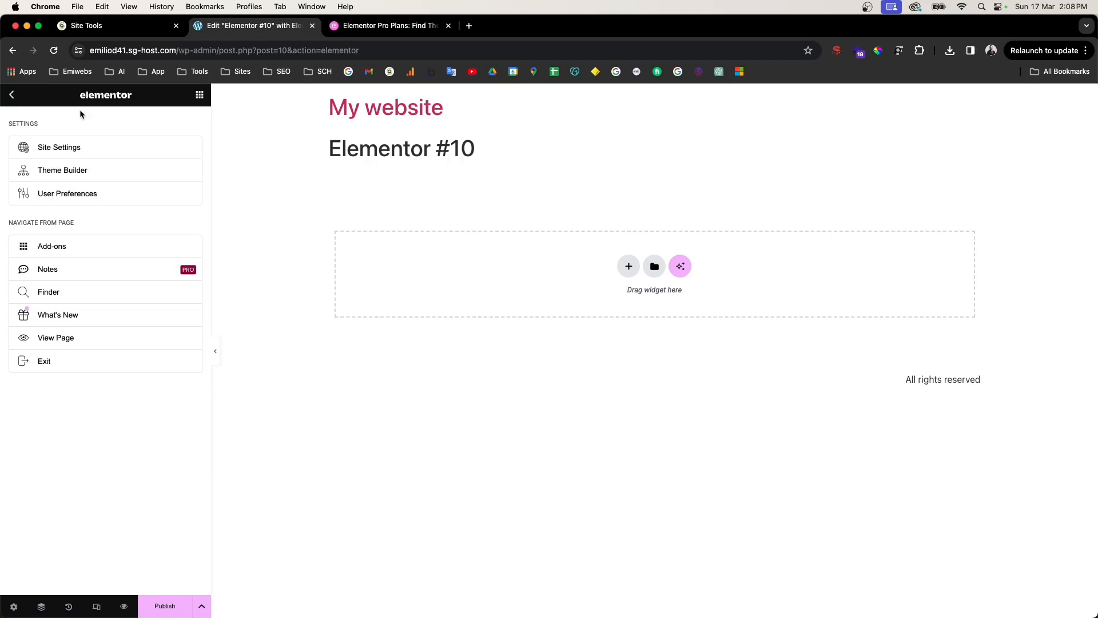
{"action": "left_click", "coordinate": [52, 151]}
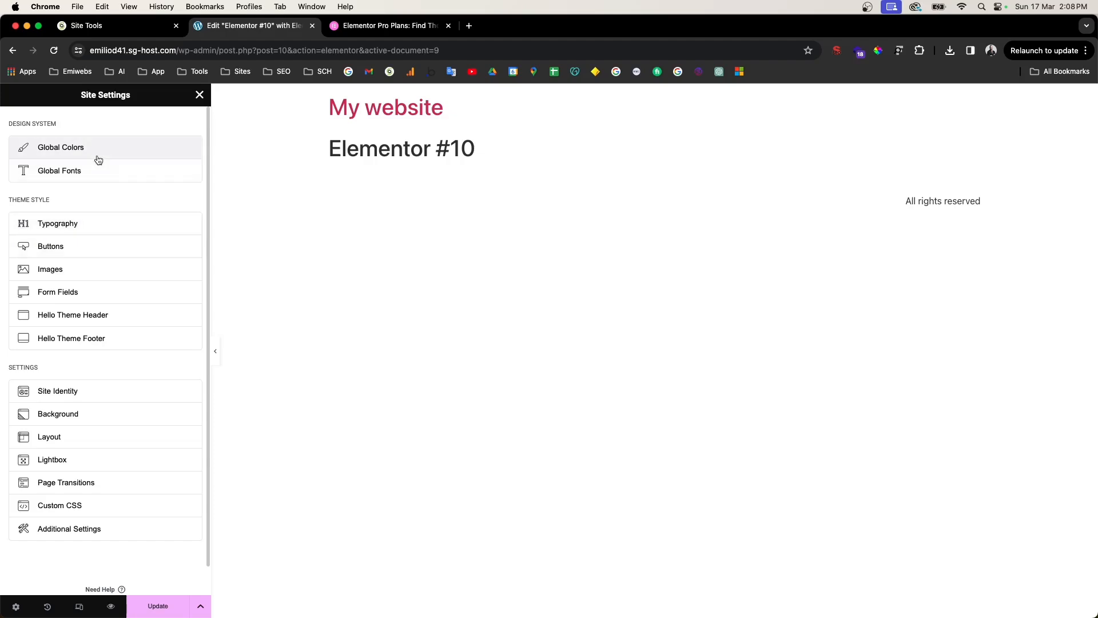
Step: Add a new custom global colour with hex value #143456
{"action": "scroll", "coordinate": [75, 157], "scroll_direction": "up", "scroll_amount": 5}
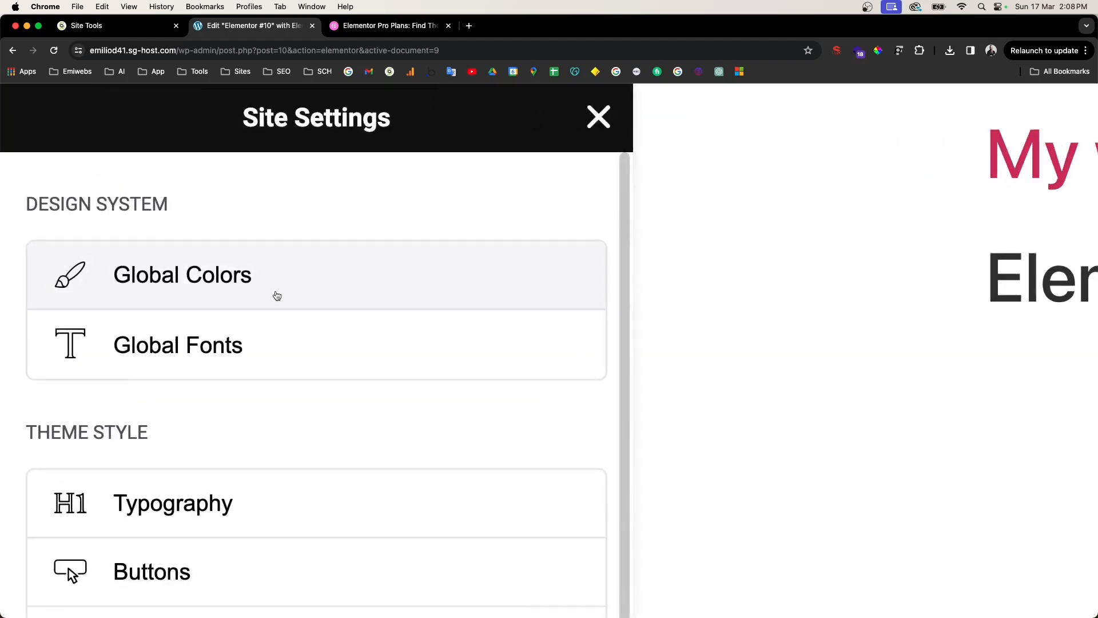
{"action": "scroll", "coordinate": [244, 289], "scroll_direction": "down", "scroll_amount": 1}
{"action": "scroll", "coordinate": [244, 289], "scroll_direction": "down", "scroll_amount": 1}
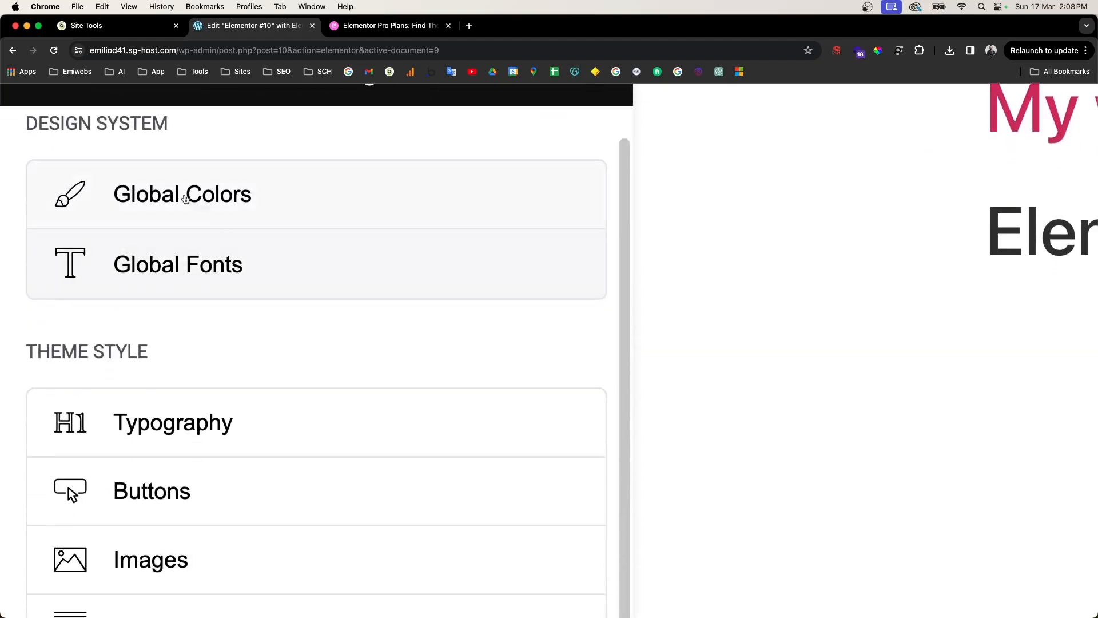
{"action": "left_click", "coordinate": [241, 198]}
{"action": "scroll", "coordinate": [240, 201], "scroll_direction": "down", "scroll_amount": 5}
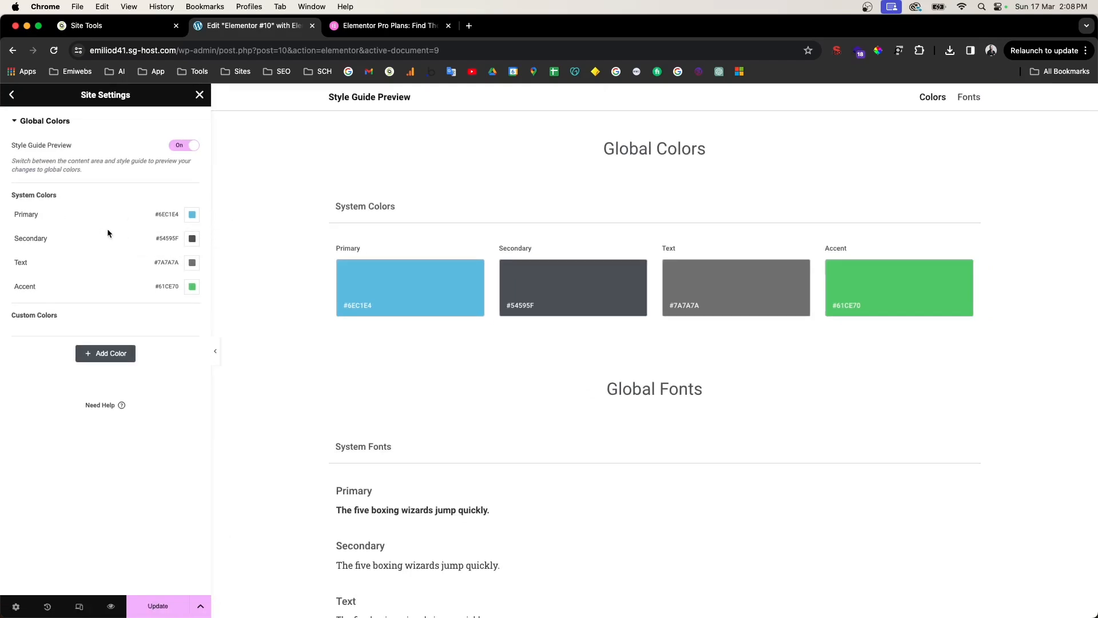
{"action": "left_click", "coordinate": [117, 359]}
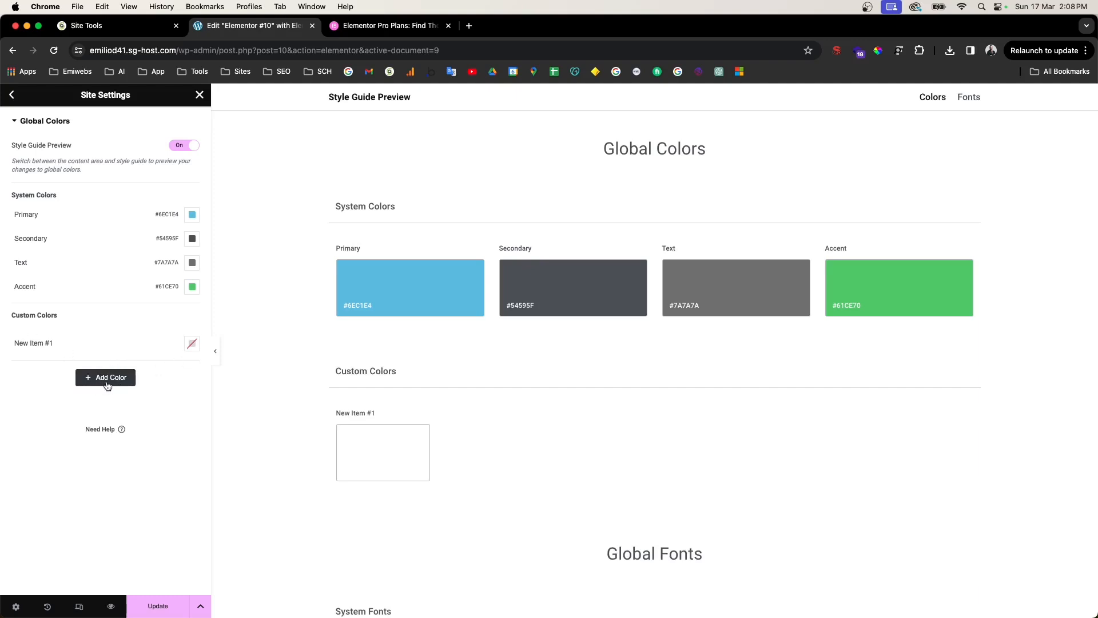
{"action": "left_click", "coordinate": [191, 344]}
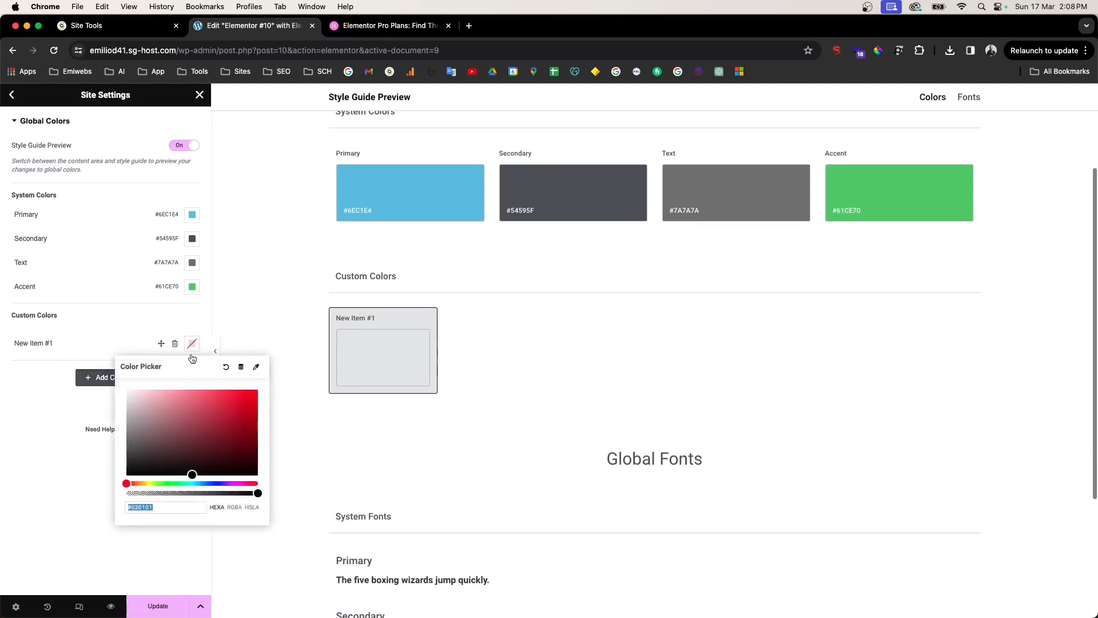
{"action": "left_click", "coordinate": [162, 512]}
{"action": "left_click_drag", "start_coordinate": [164, 511], "coordinate": [129, 510]}
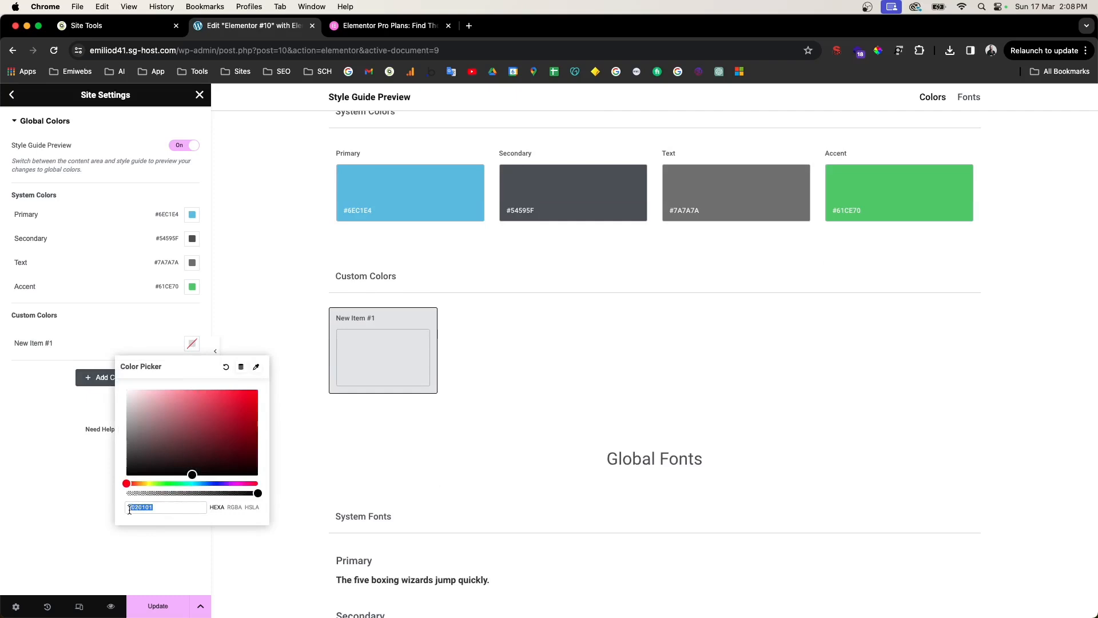
{"action": "type", "text": "143456"}
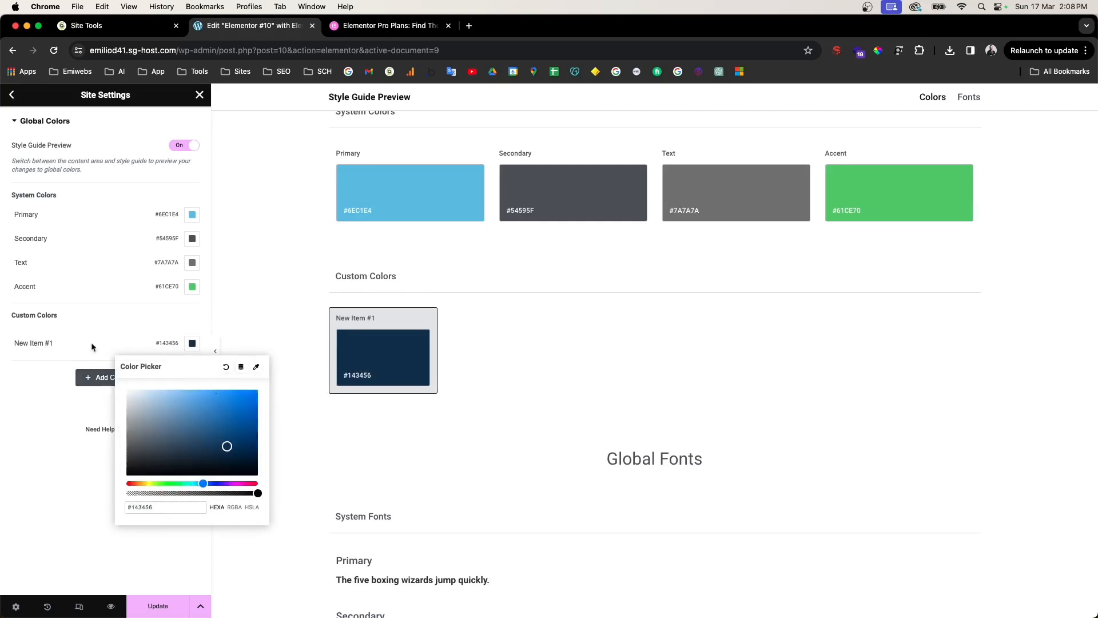
Step: Name the new colour 'Blue marine' and save the site settings
{"action": "left_click", "coordinate": [57, 344]}
{"action": "triple_click", "coordinate": [57, 344]}
{"action": "type", "text": "B"}
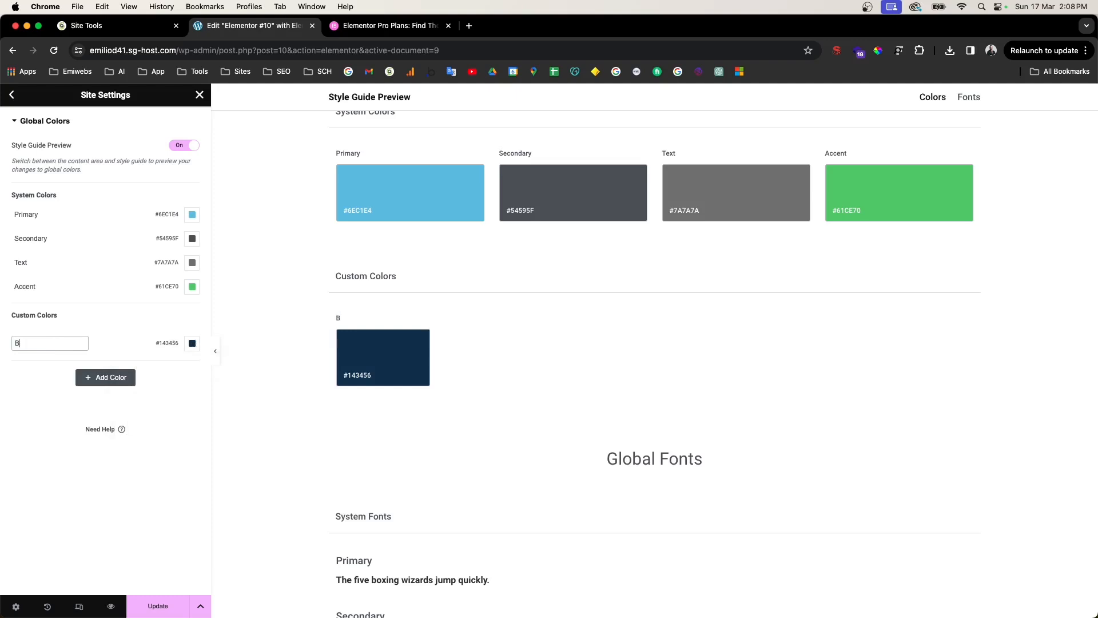
{"action": "type", "text": "lue marine"}
{"action": "left_click", "coordinate": [173, 437]}
{"action": "left_click", "coordinate": [87, 377]}
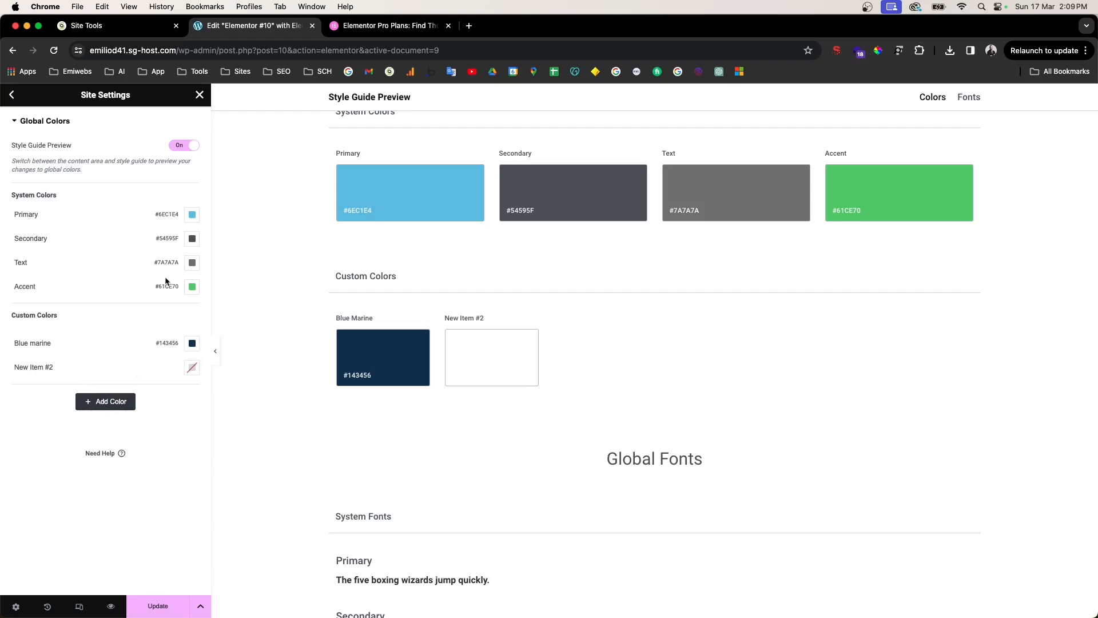
{"action": "left_click", "coordinate": [12, 96]}
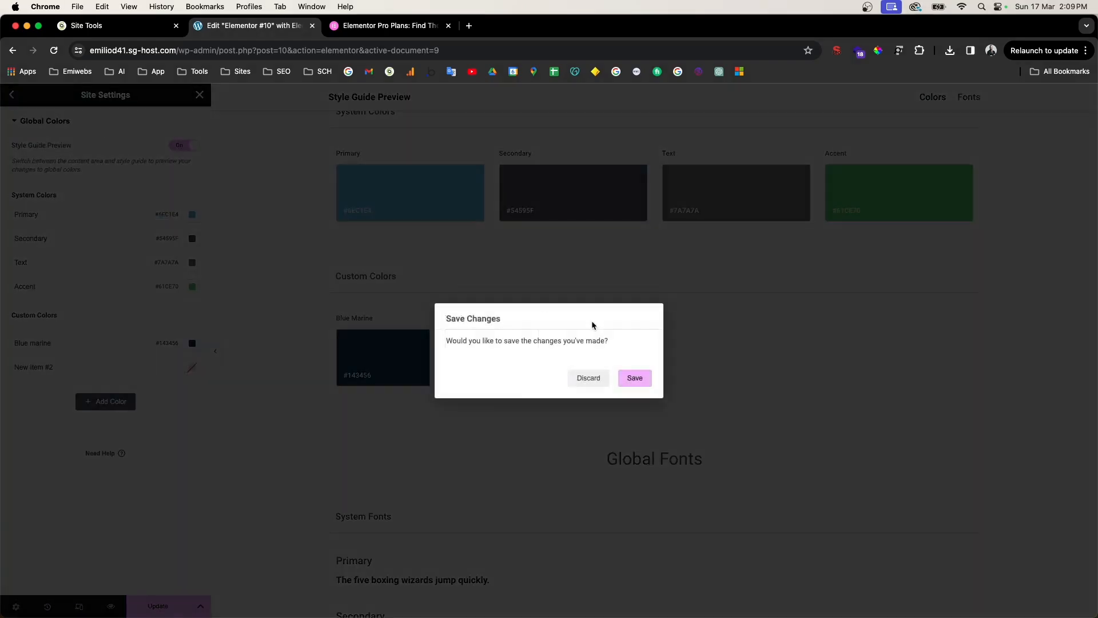
{"action": "left_click", "coordinate": [635, 378]}
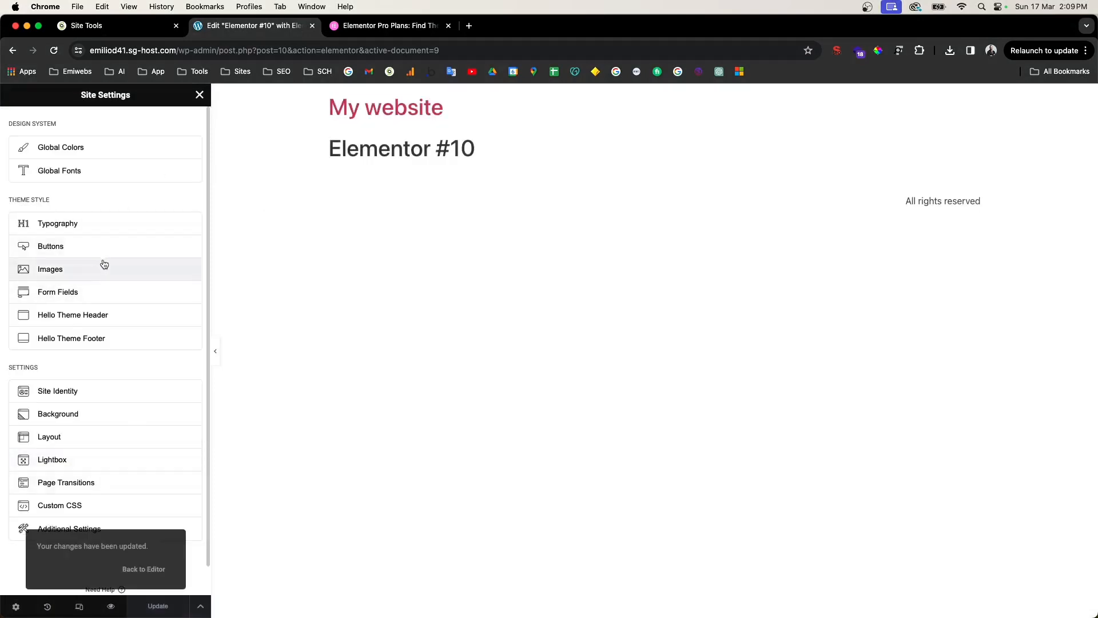
Step: Try Rubik Maze, Russo One and Sacramento as the Primary global font
{"action": "left_click", "coordinate": [58, 171]}
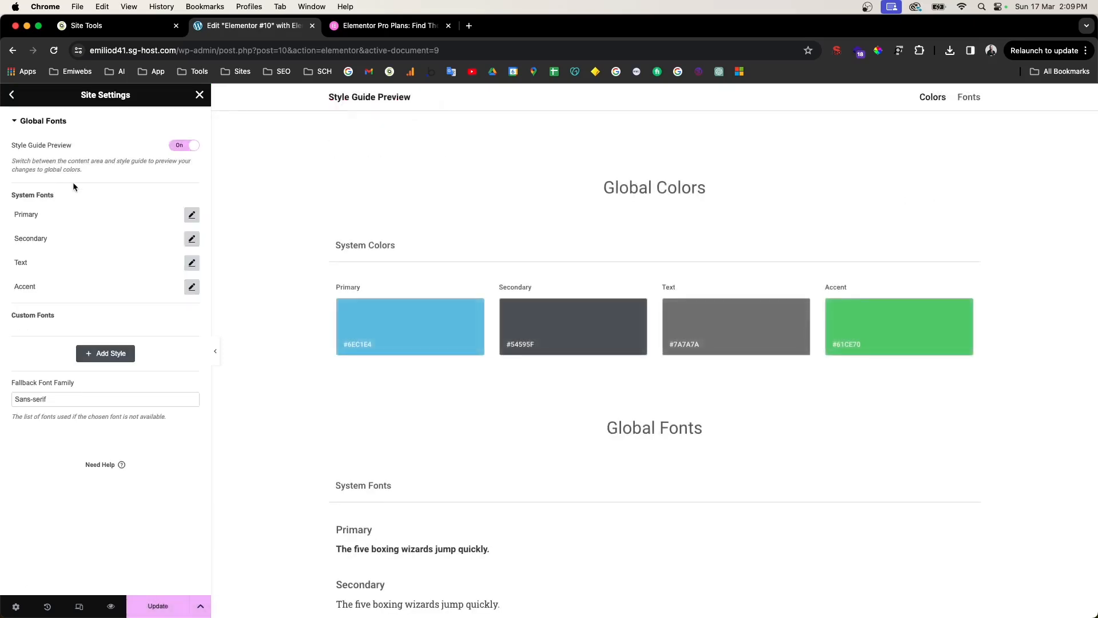
{"action": "left_click", "coordinate": [192, 215]}
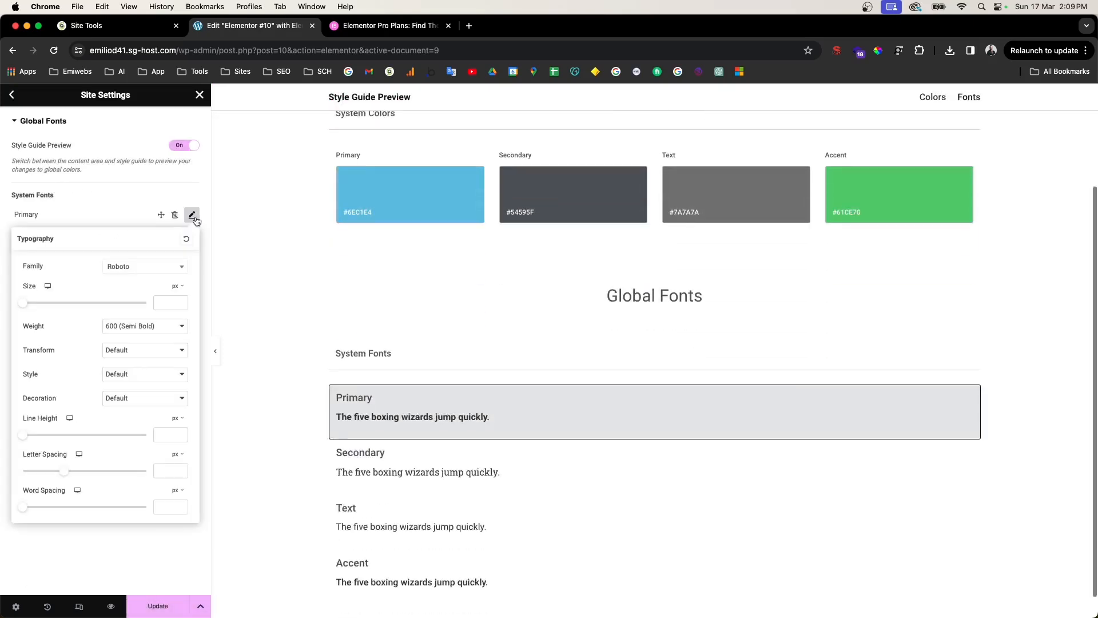
{"action": "left_click", "coordinate": [180, 266]}
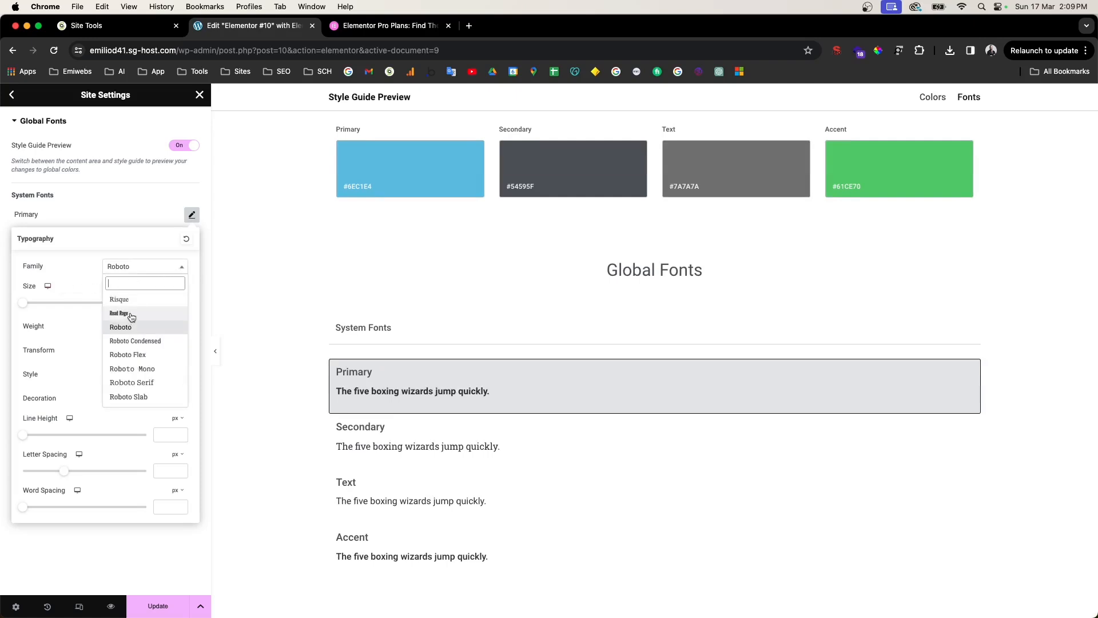
{"action": "scroll", "coordinate": [133, 343], "scroll_direction": "down", "scroll_amount": 5}
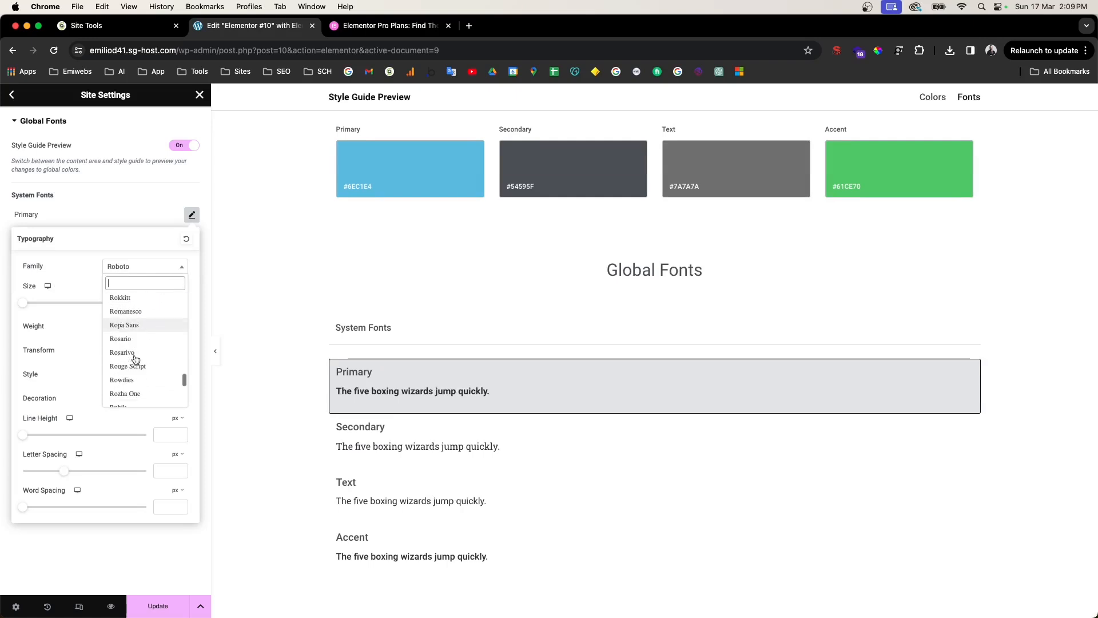
{"action": "scroll", "coordinate": [135, 359], "scroll_direction": "down", "scroll_amount": 4}
{"action": "left_click", "coordinate": [135, 352]}
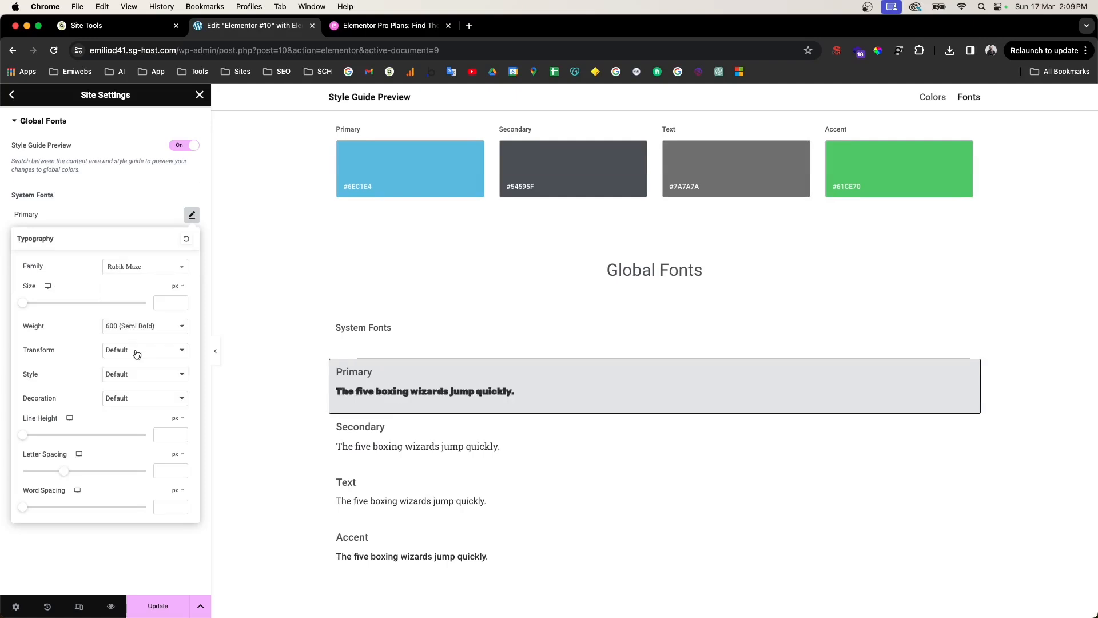
{"action": "left_click", "coordinate": [159, 263]}
{"action": "scroll", "coordinate": [139, 366], "scroll_direction": "down", "scroll_amount": 4}
{"action": "left_click", "coordinate": [143, 364]}
{"action": "left_click", "coordinate": [157, 265]}
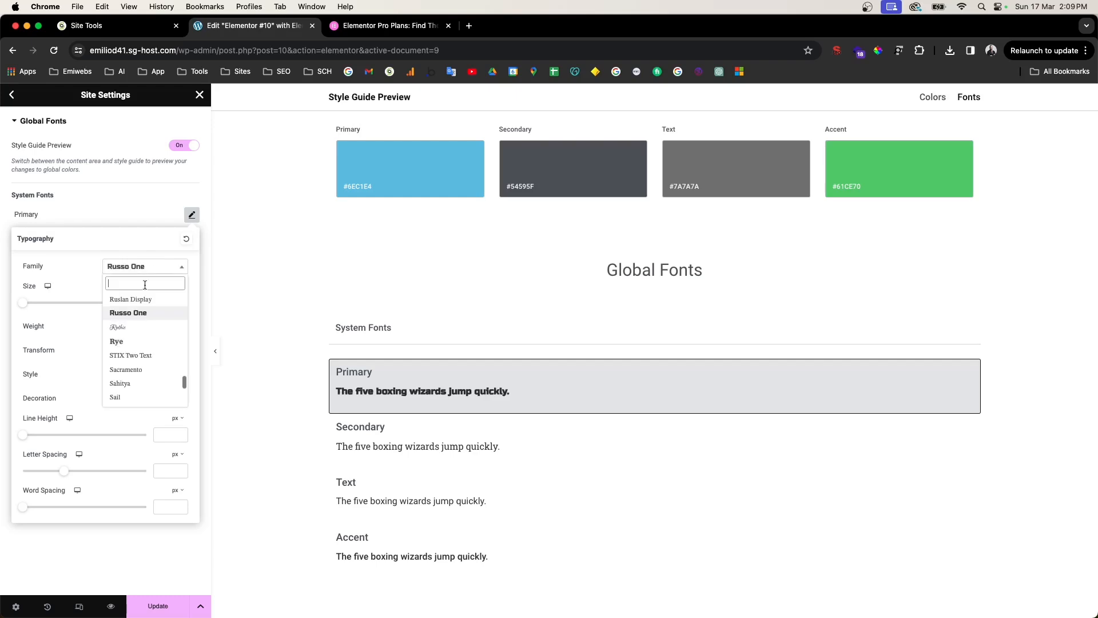
{"action": "left_click", "coordinate": [128, 371]}
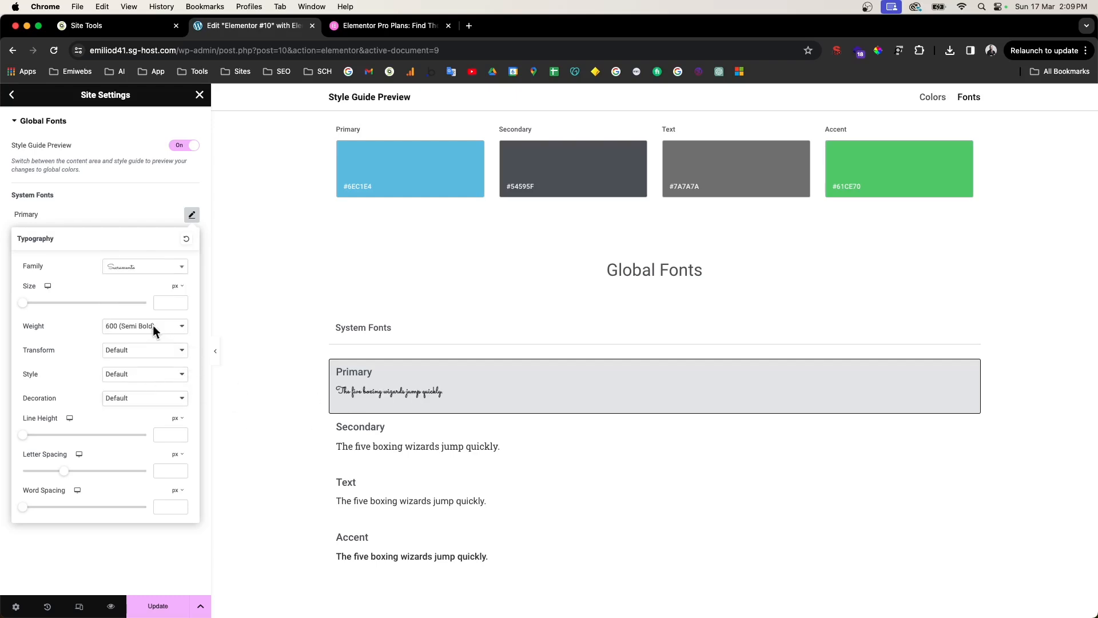
Step: Search for and set Montserrat as the Primary font, then save
{"action": "left_click", "coordinate": [169, 268]}
{"action": "type", "text": "montse"}
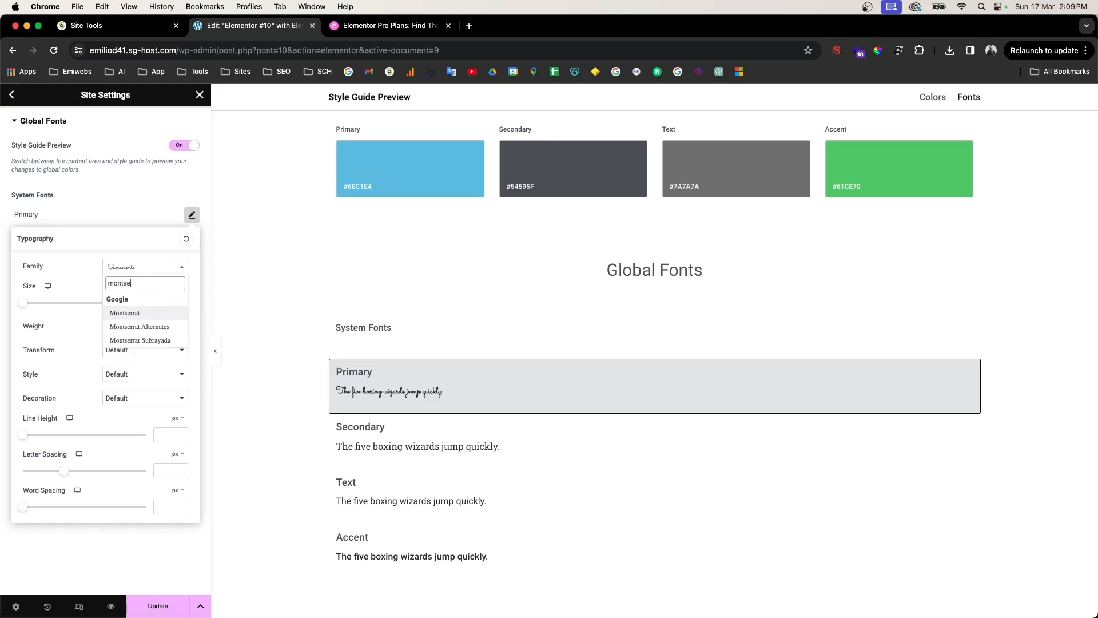
{"action": "key", "text": "Return"}
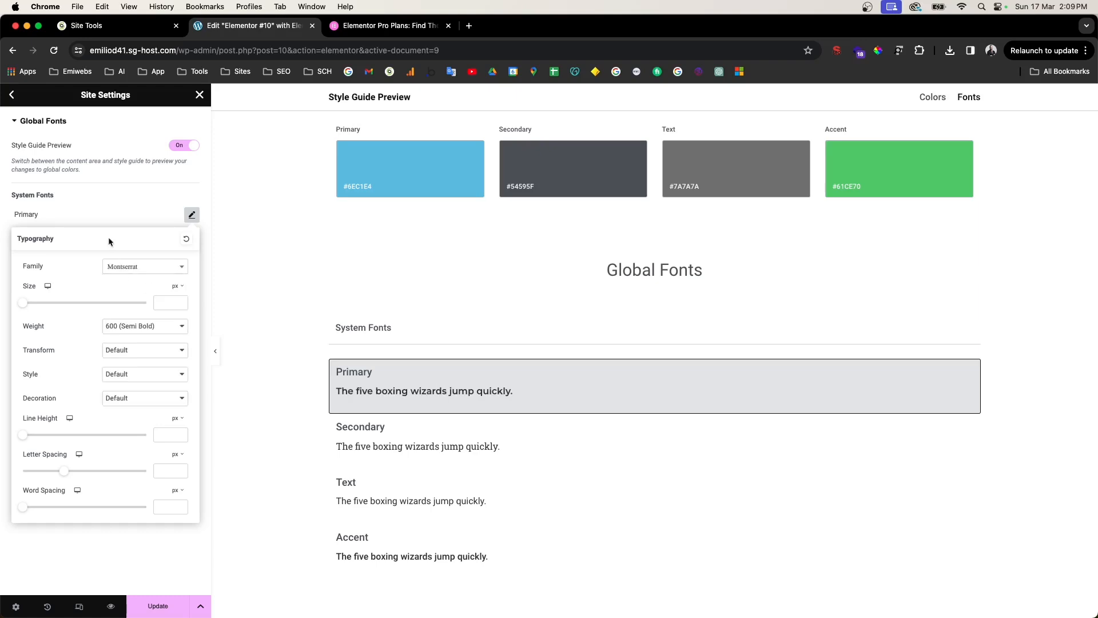
{"action": "left_click", "coordinate": [112, 219]}
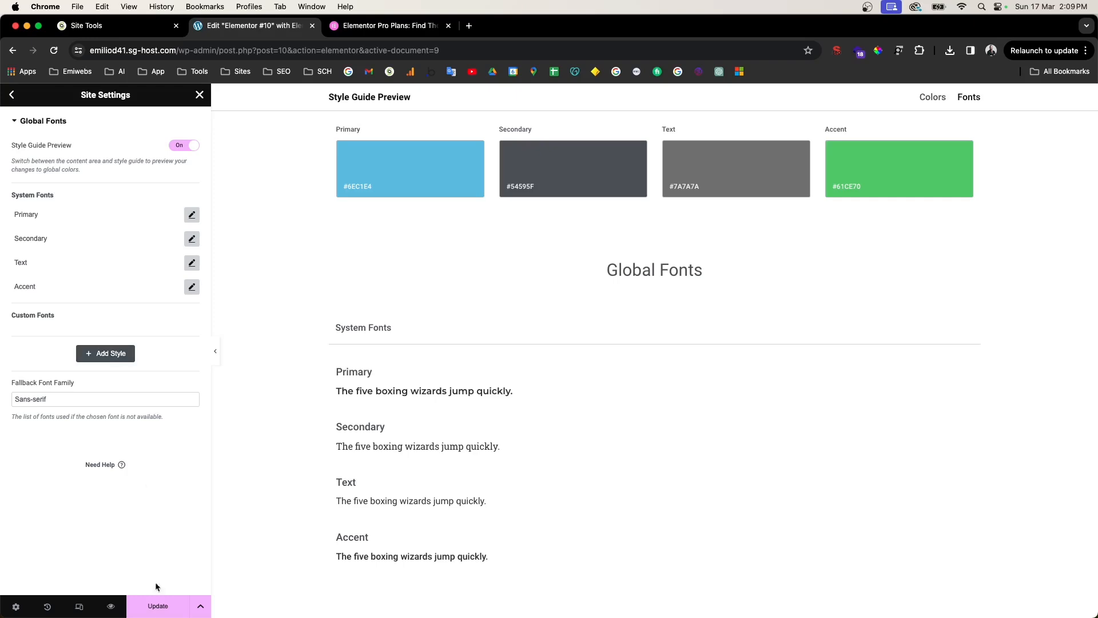
{"action": "left_click", "coordinate": [159, 611]}
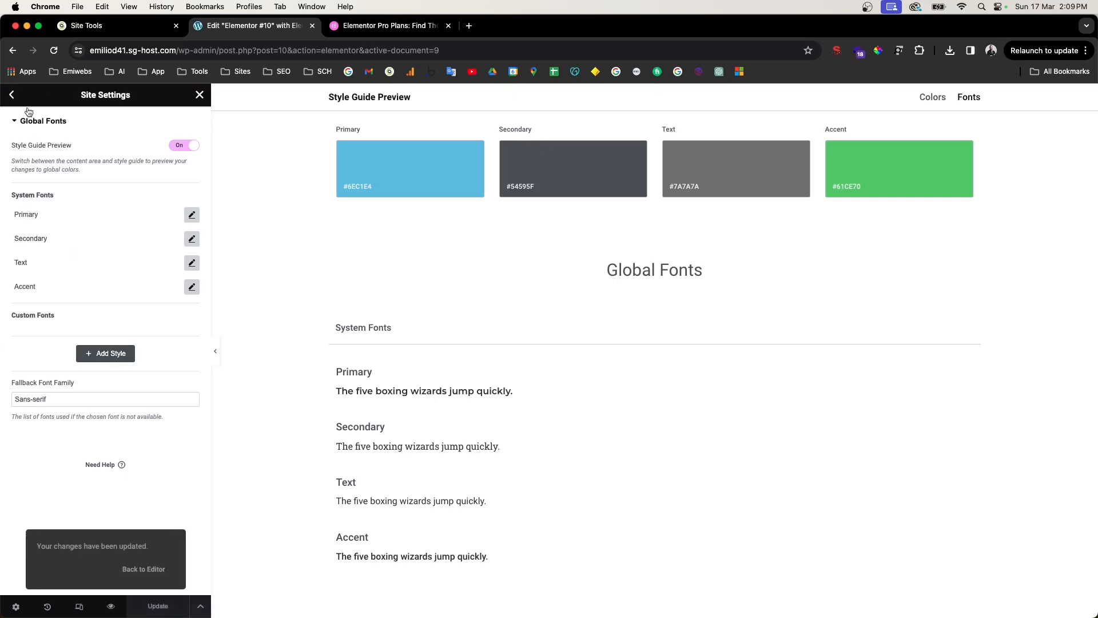
{"action": "left_click", "coordinate": [12, 96]}
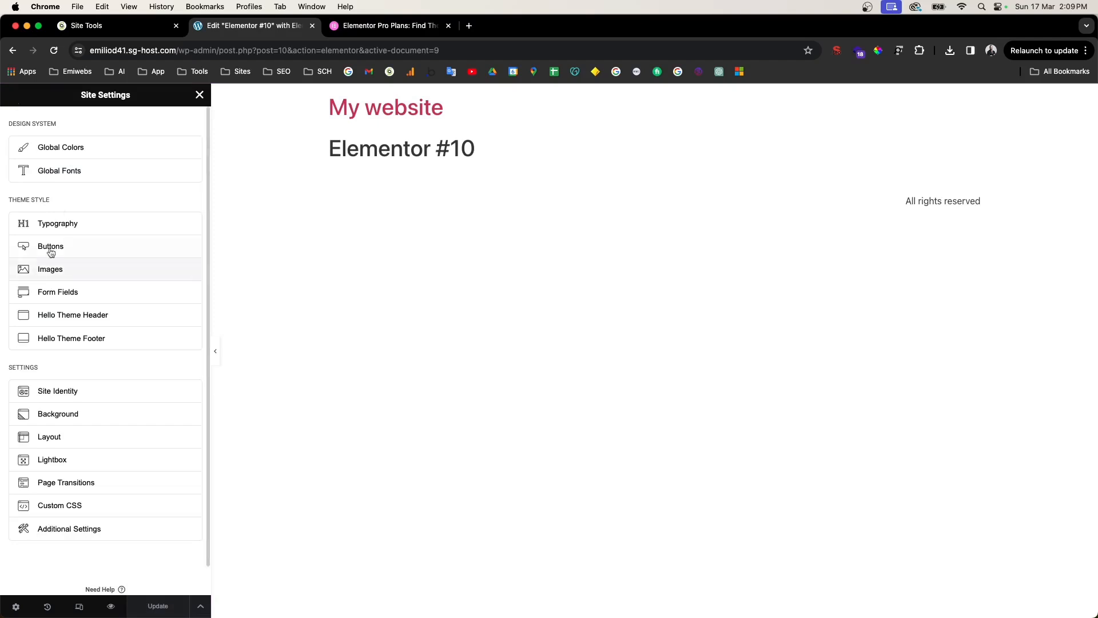
Step: In Typography, set the Body text colour to near-black, then go back to Site Settings
{"action": "left_click", "coordinate": [58, 229]}
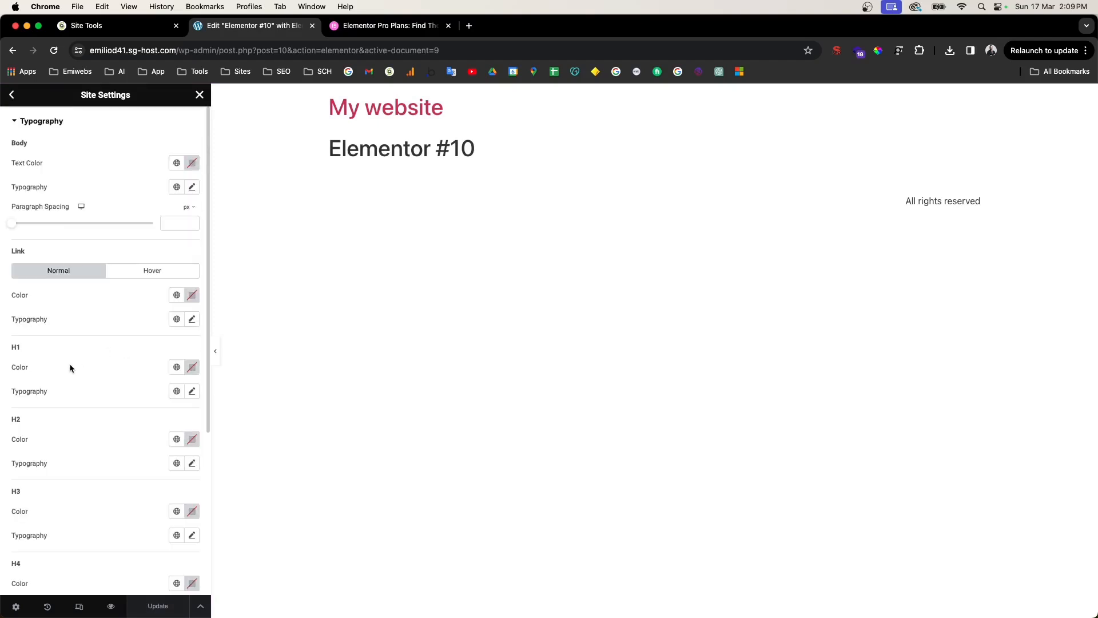
{"action": "scroll", "coordinate": [41, 468], "scroll_direction": "down", "scroll_amount": 3}
{"action": "scroll", "coordinate": [46, 430], "scroll_direction": "up", "scroll_amount": 3}
{"action": "scroll", "coordinate": [61, 457], "scroll_direction": "down", "scroll_amount": 3}
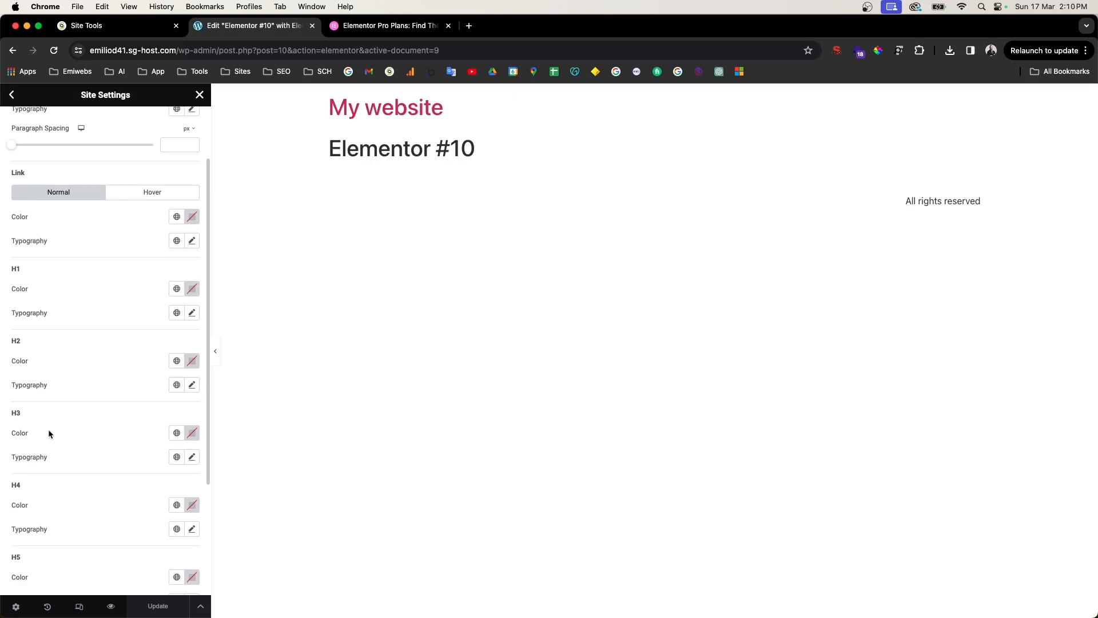
{"action": "scroll", "coordinate": [55, 452], "scroll_direction": "down", "scroll_amount": 5}
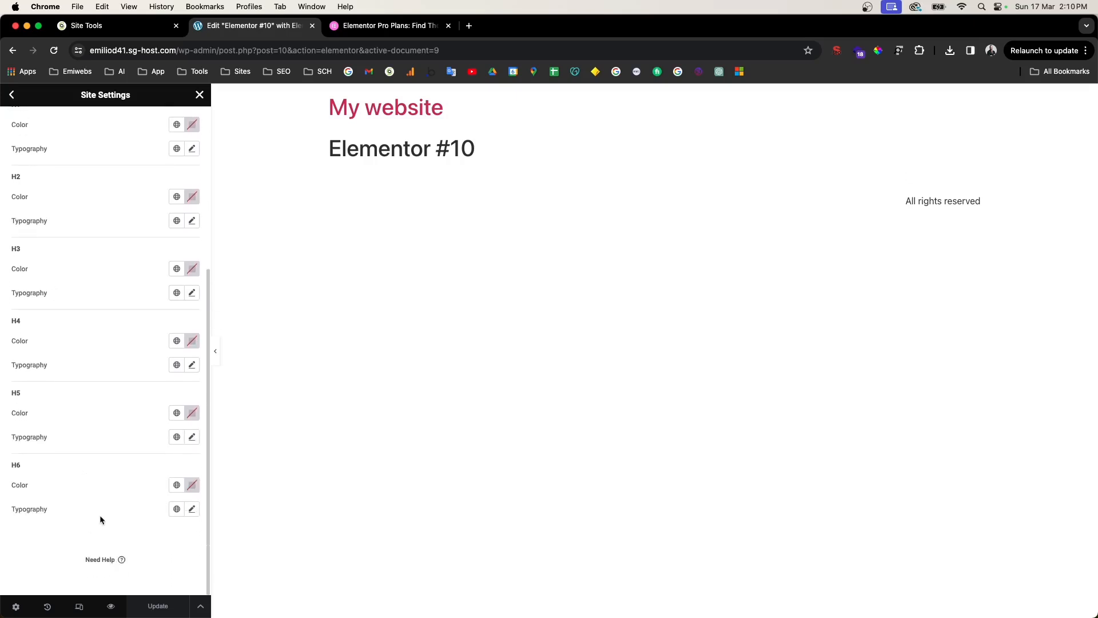
{"action": "scroll", "coordinate": [128, 342], "scroll_direction": "up", "scroll_amount": 8}
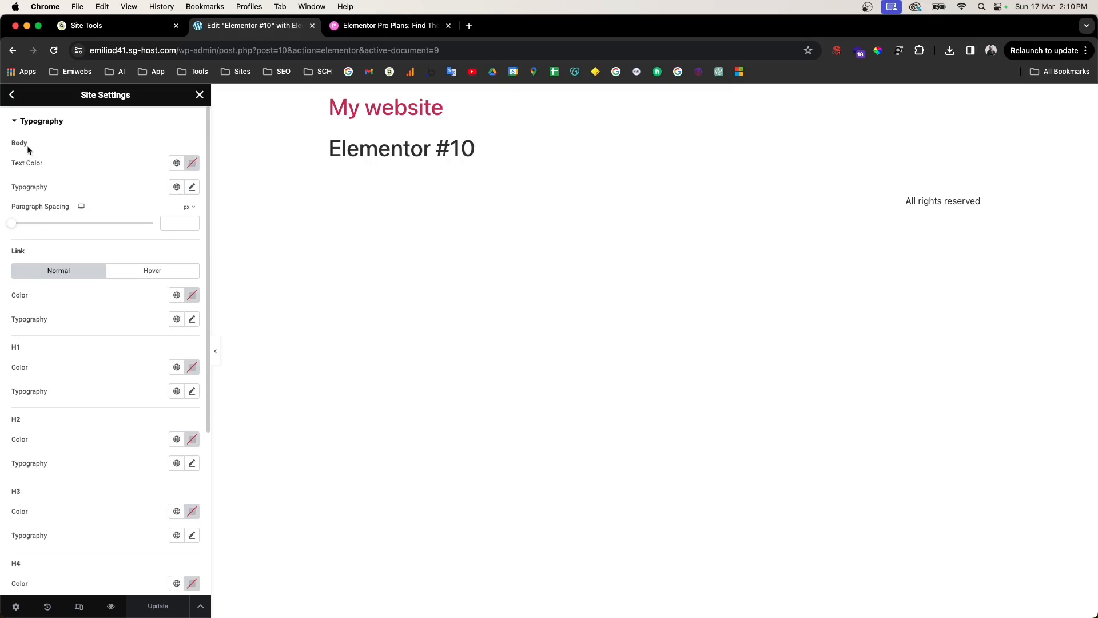
{"action": "left_click_drag", "start_coordinate": [24, 164], "coordinate": [196, 152]}
{"action": "left_click", "coordinate": [192, 163]}
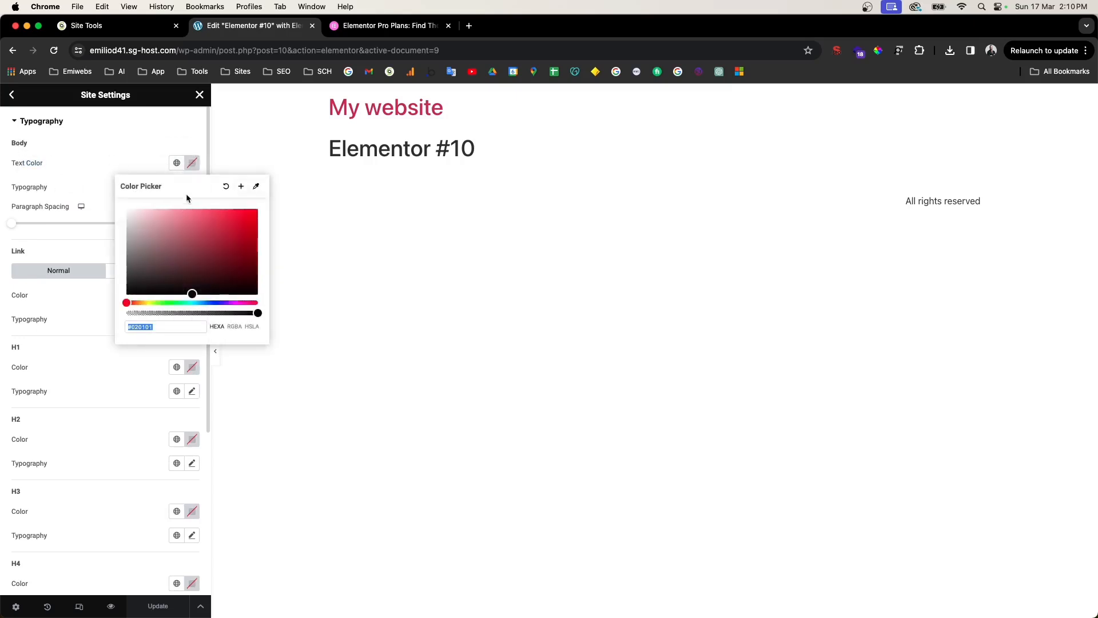
{"action": "left_click_drag", "start_coordinate": [10, 189], "coordinate": [132, 185]}
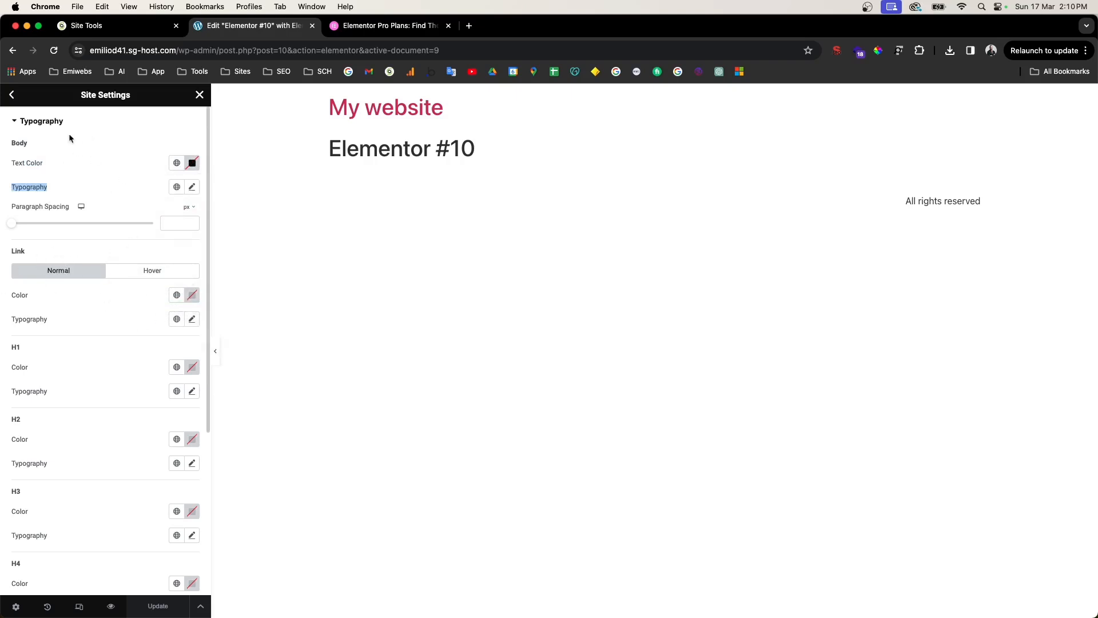
{"action": "left_click", "coordinate": [12, 94]}
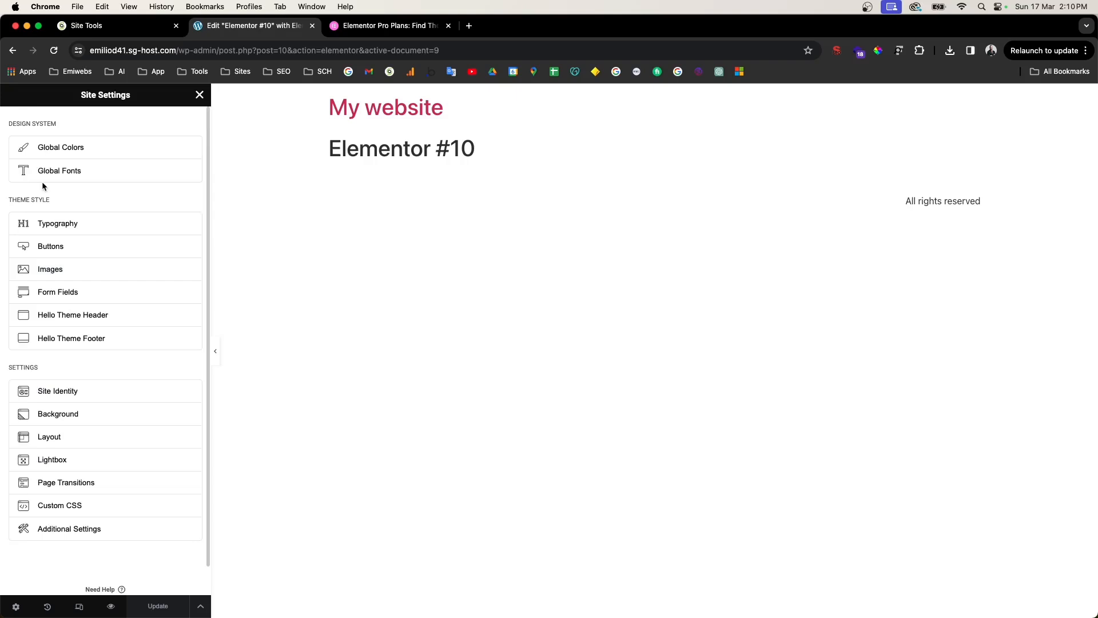
{"action": "left_click", "coordinate": [63, 250]}
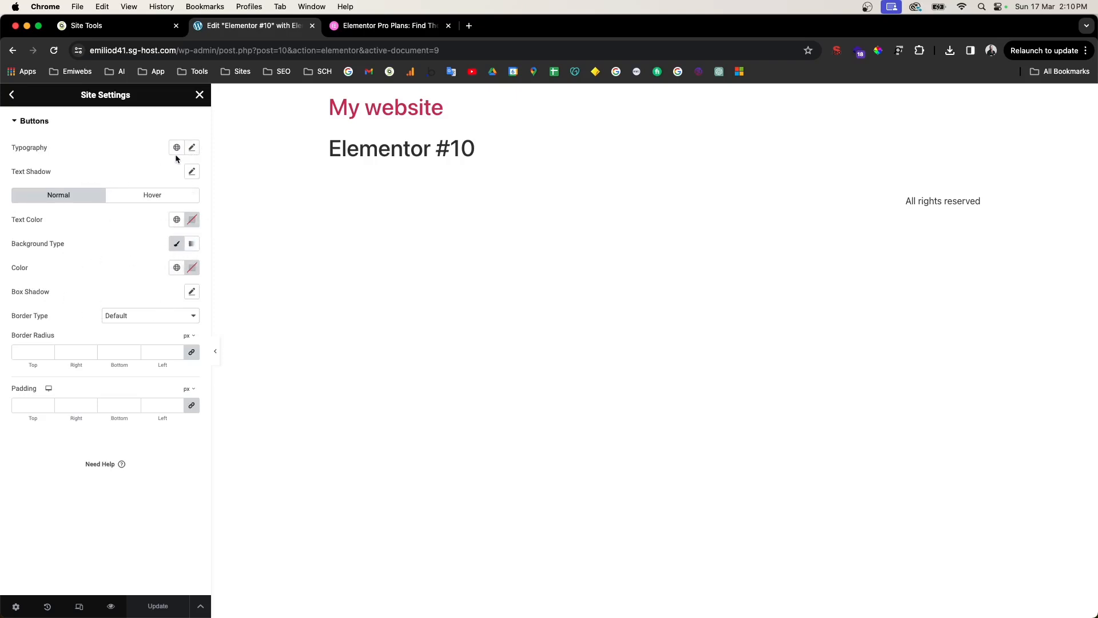
{"action": "left_click", "coordinate": [12, 94]}
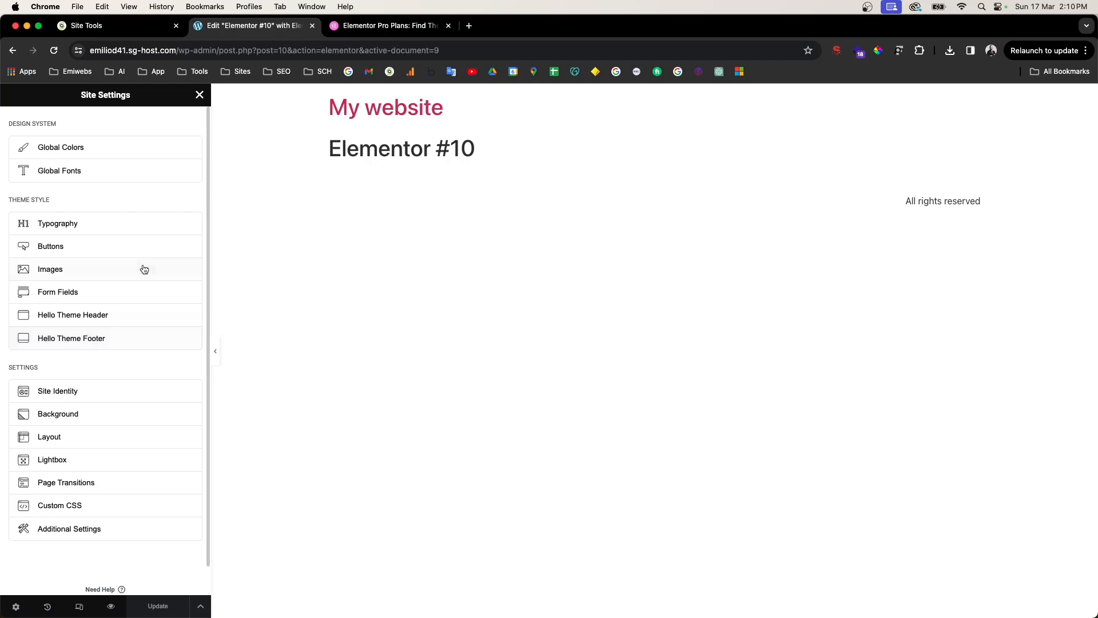
Step: In Site Identity, enter 'My first website' as the Site Description
{"action": "left_click", "coordinate": [71, 398]}
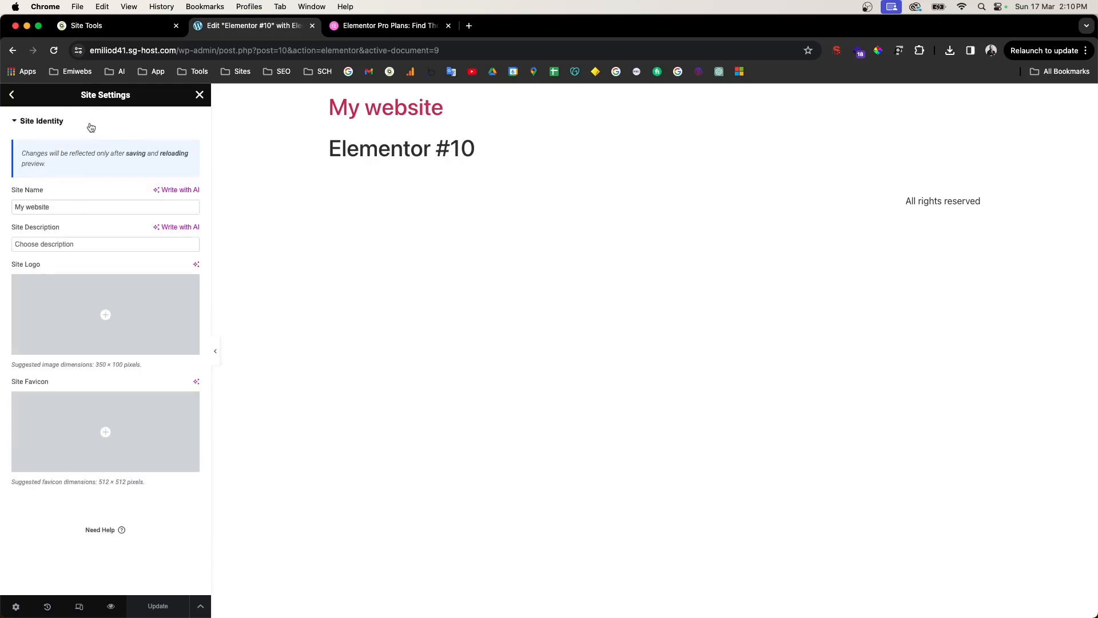
{"action": "left_click_drag", "start_coordinate": [25, 199], "coordinate": [38, 189]}
{"action": "left_click_drag", "start_coordinate": [17, 228], "coordinate": [71, 233]}
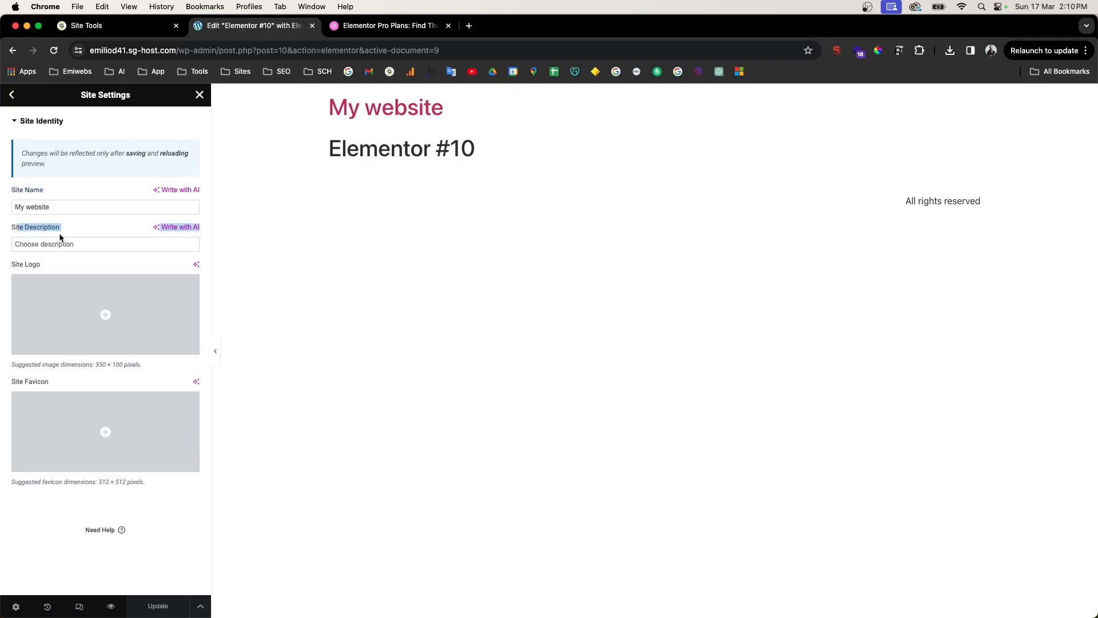
{"action": "left_click", "coordinate": [65, 246]}
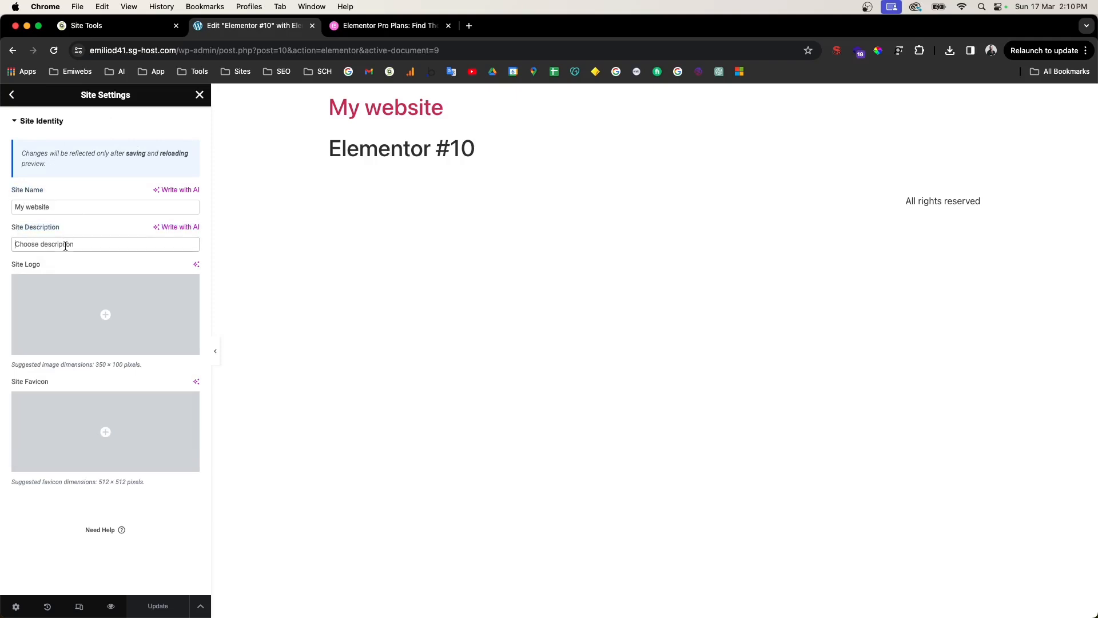
{"action": "type", "text": "My first website"}
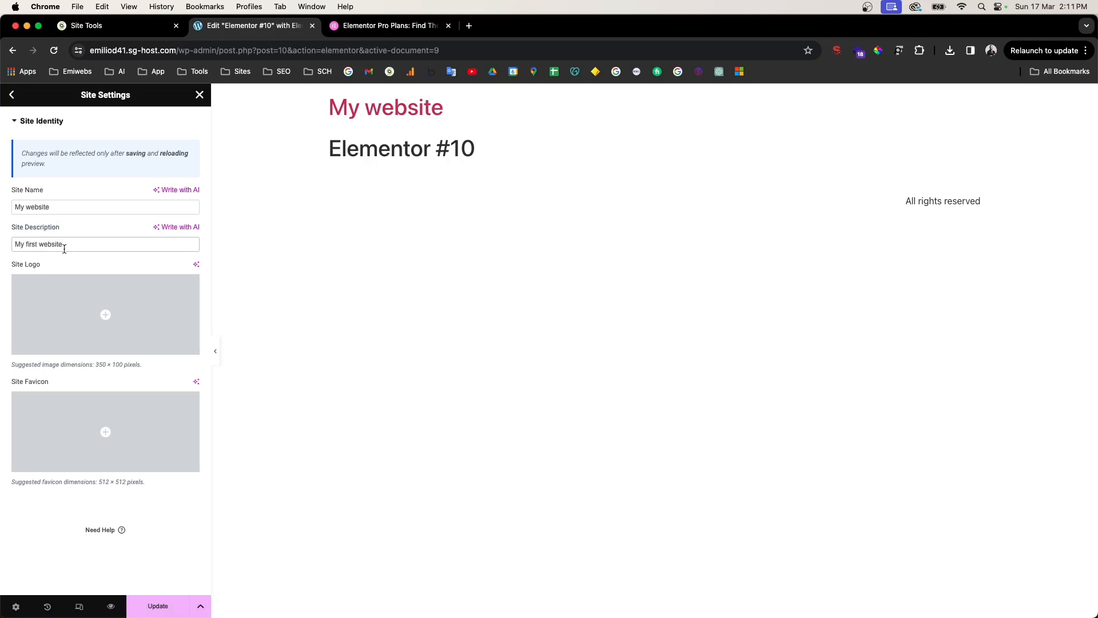
Step: Upload Emiwebs-logos1.png to the media library and select it as the Site Logo
{"action": "mouse_move", "coordinate": [97, 309]}
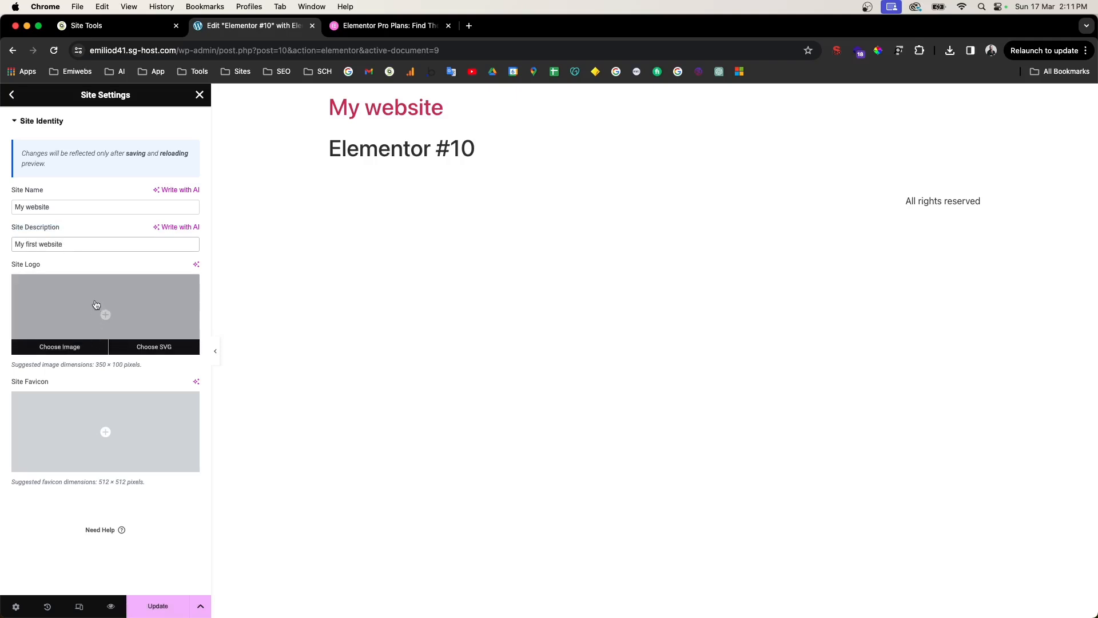
{"action": "left_click", "coordinate": [98, 302]}
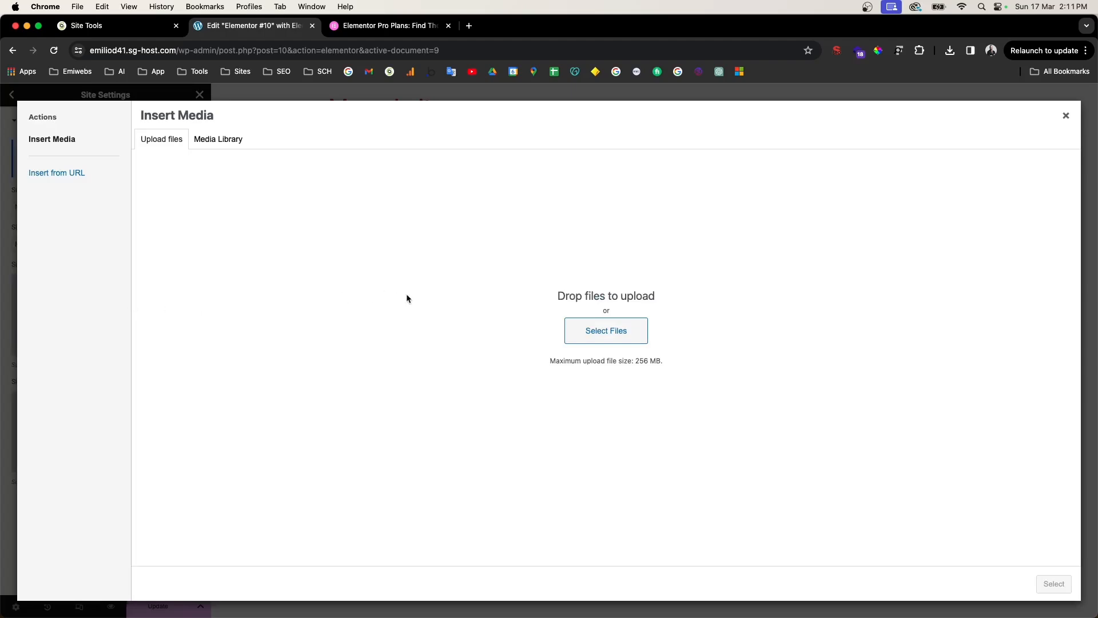
{"action": "left_click", "coordinate": [606, 332]}
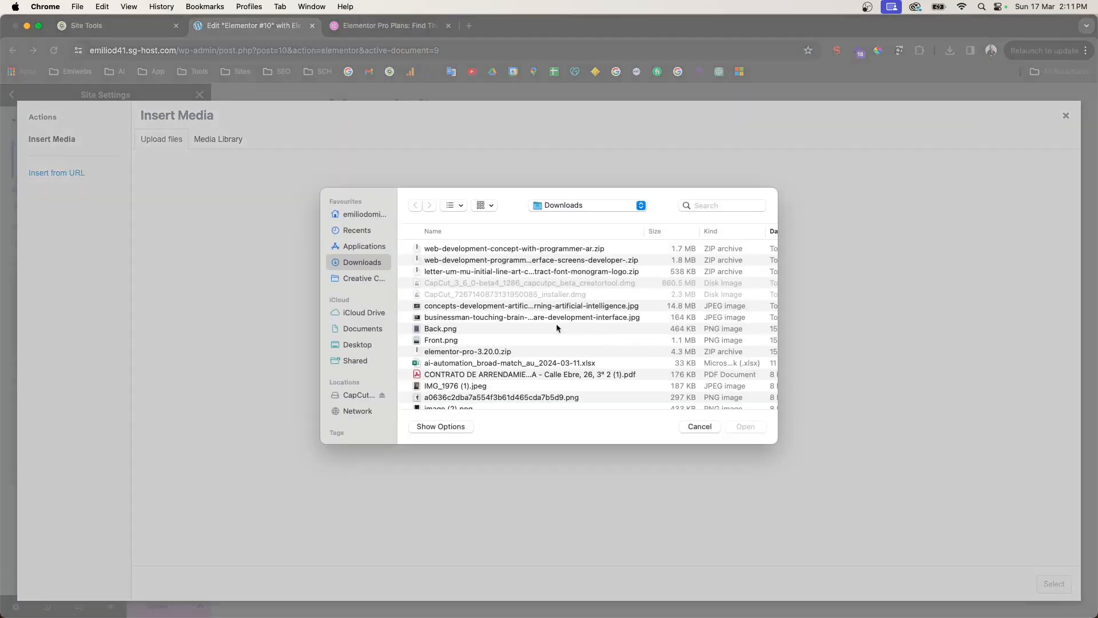
{"action": "left_click", "coordinate": [357, 230]}
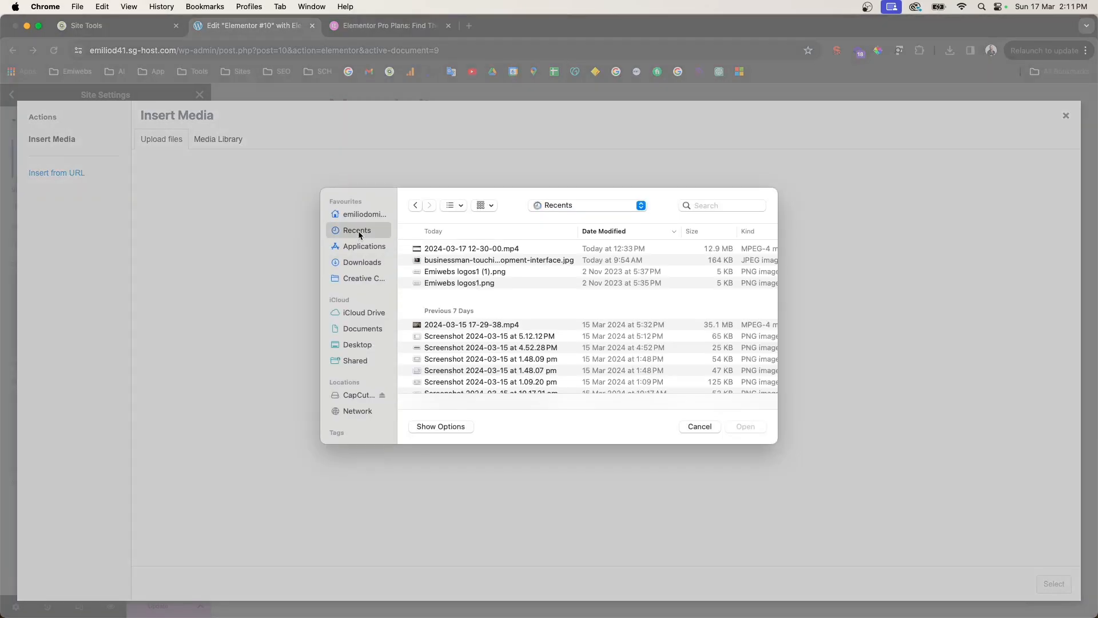
{"action": "left_click", "coordinate": [701, 427]}
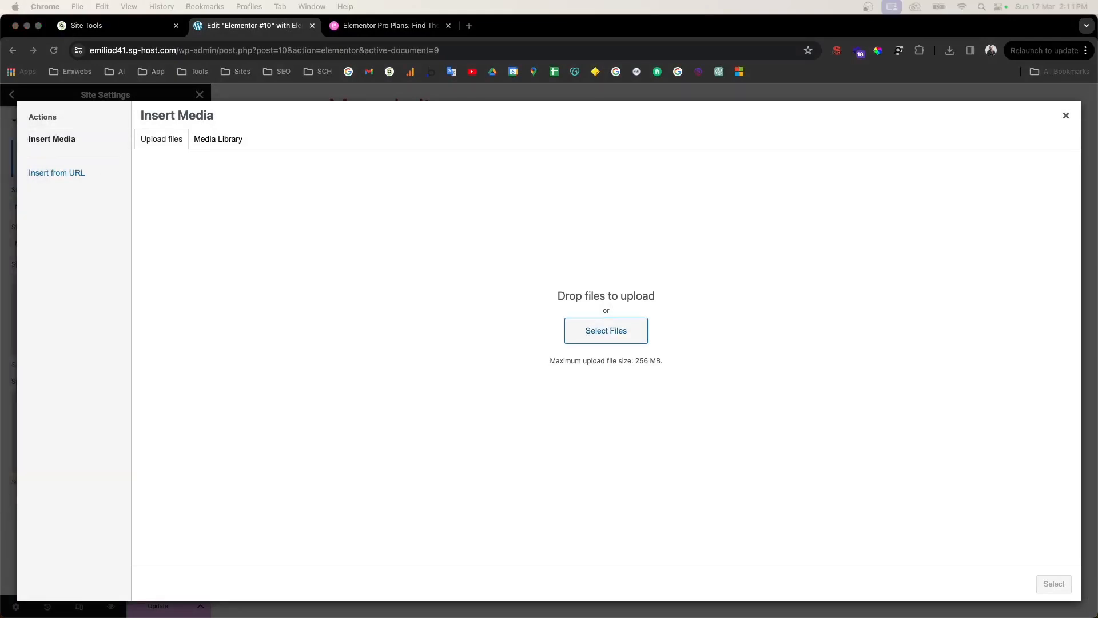
{"action": "left_click_drag", "start_coordinate": [0, 269], "coordinate": [530, 259]}
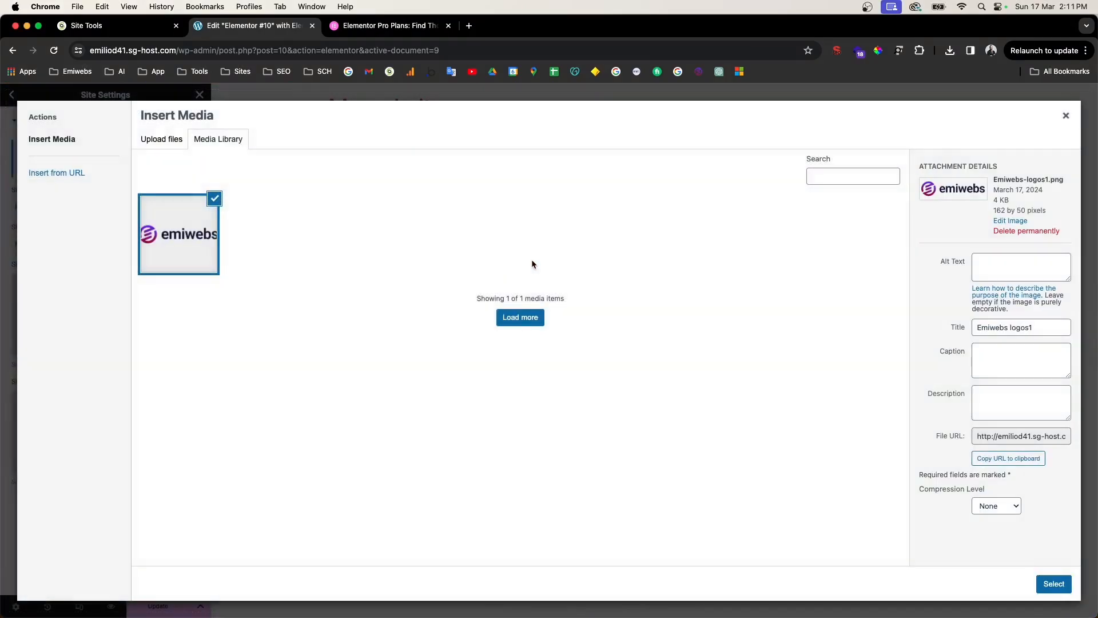
{"action": "left_click", "coordinate": [1049, 584]}
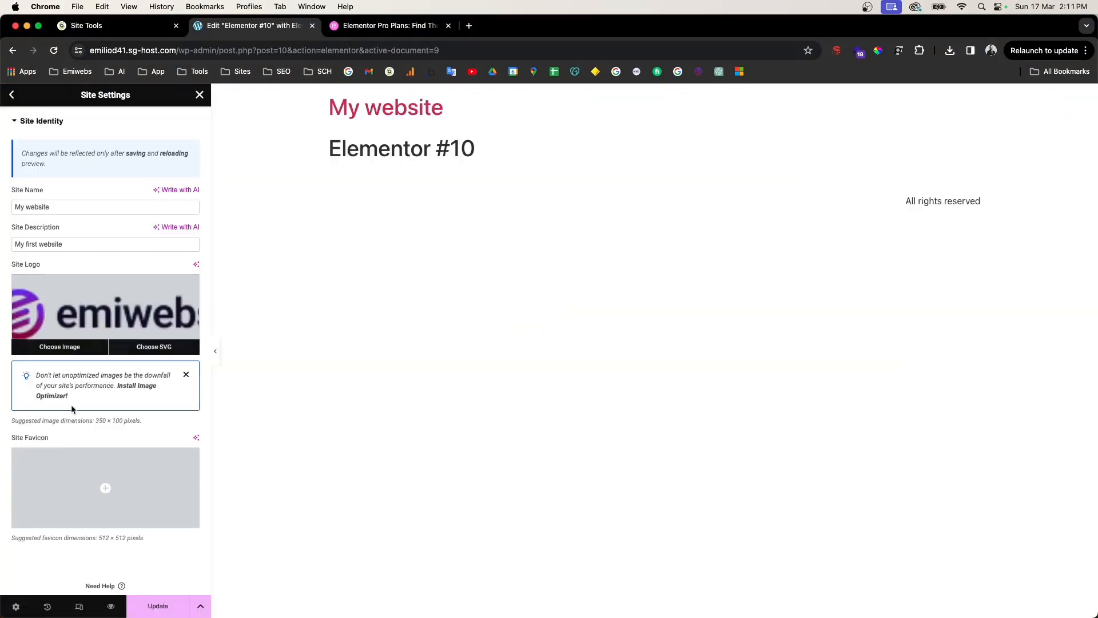
Step: Replace the briefly chosen emiwebs logo with uploaded FAvicon-Emiwebs.png as the Site Favicon
{"action": "left_click_drag", "start_coordinate": [25, 440], "coordinate": [49, 439]}
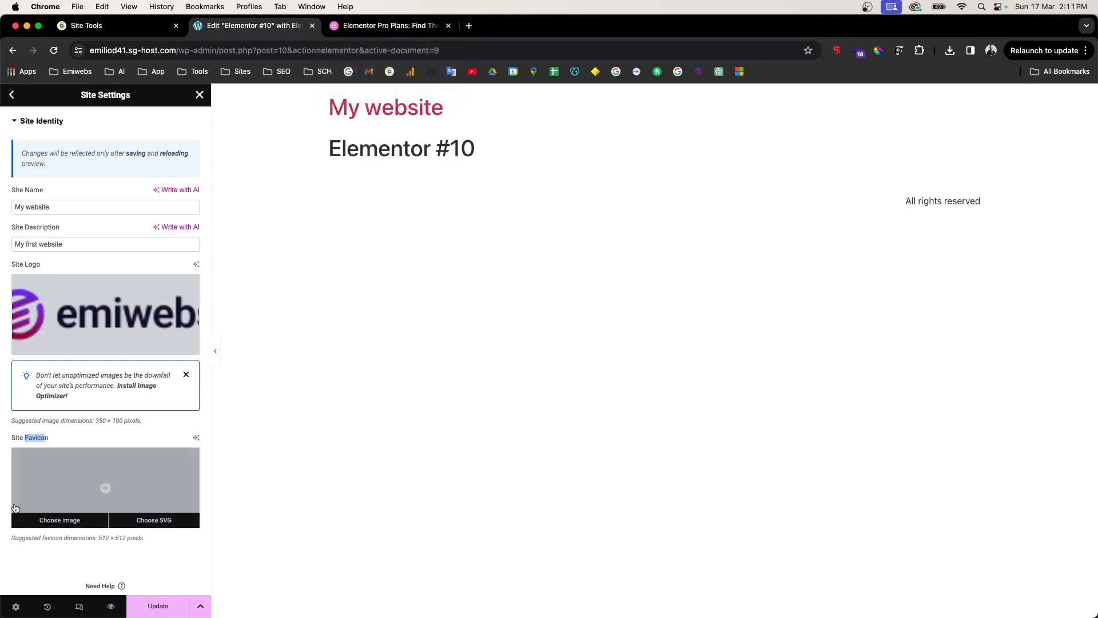
{"action": "left_click", "coordinate": [67, 474]}
{"action": "left_click", "coordinate": [169, 227]}
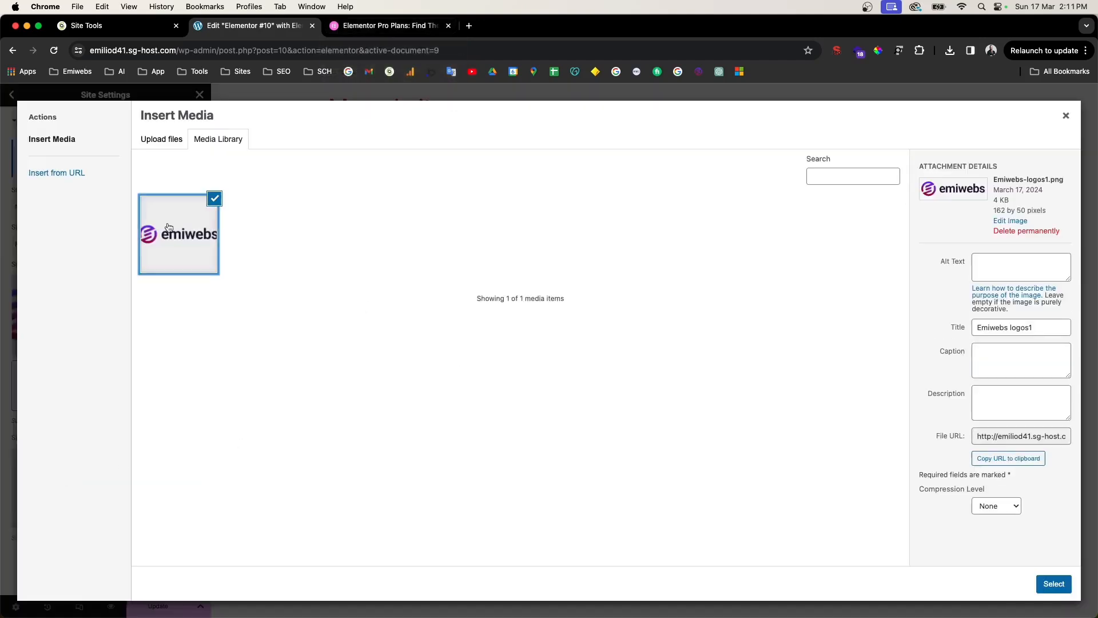
{"action": "left_click", "coordinate": [1046, 584]}
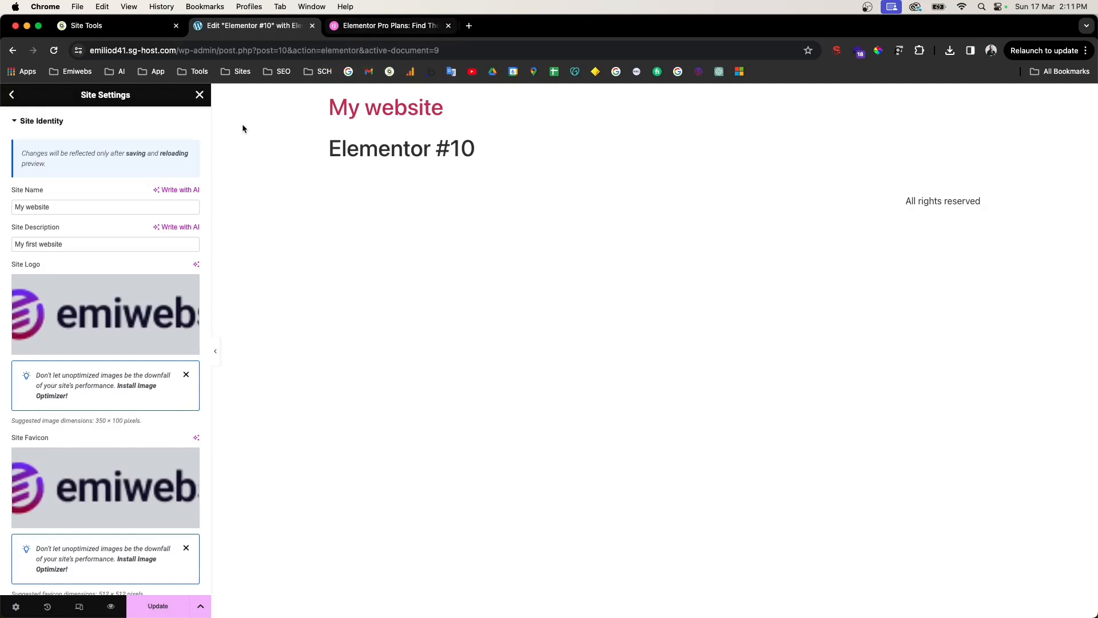
{"action": "left_click", "coordinate": [9, 140]}
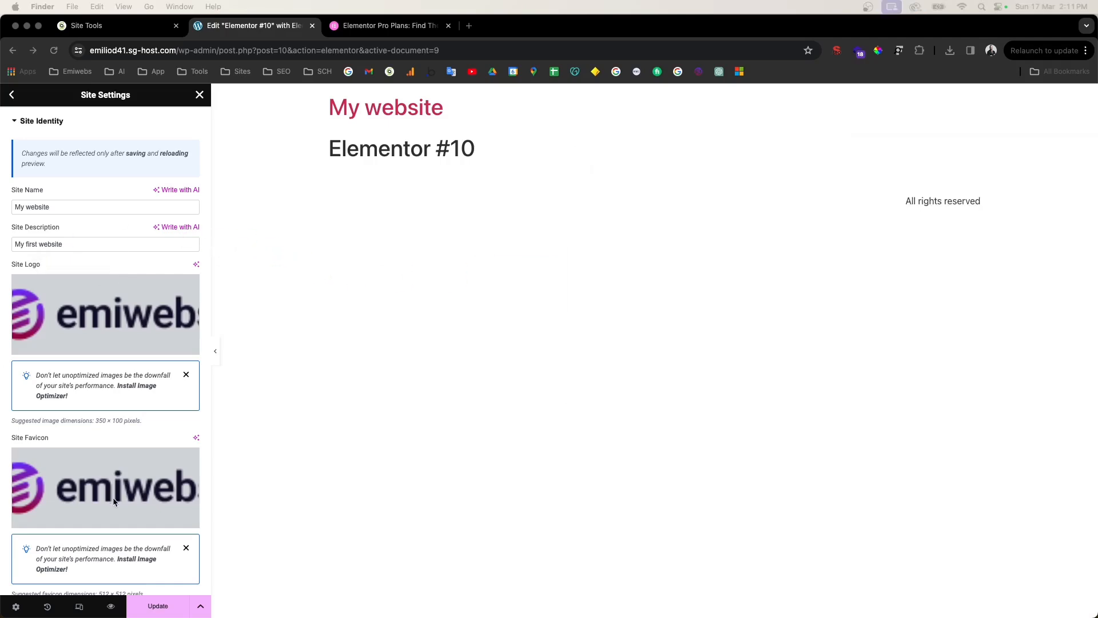
{"action": "left_click", "coordinate": [105, 487]}
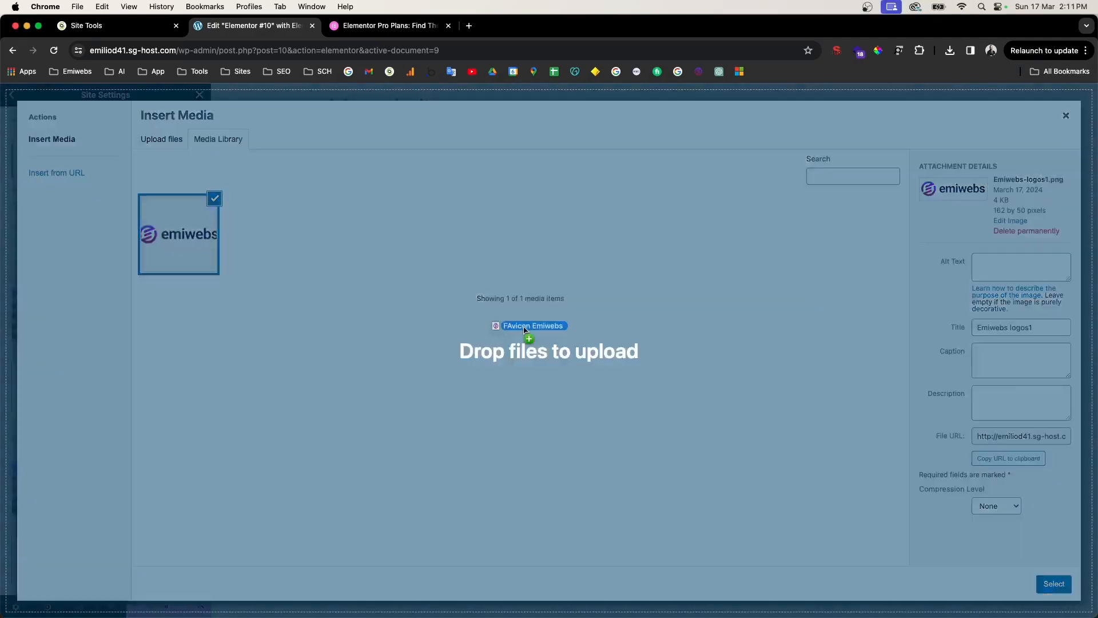
{"action": "left_click_drag", "start_coordinate": [503, 323], "coordinate": [504, 323]}
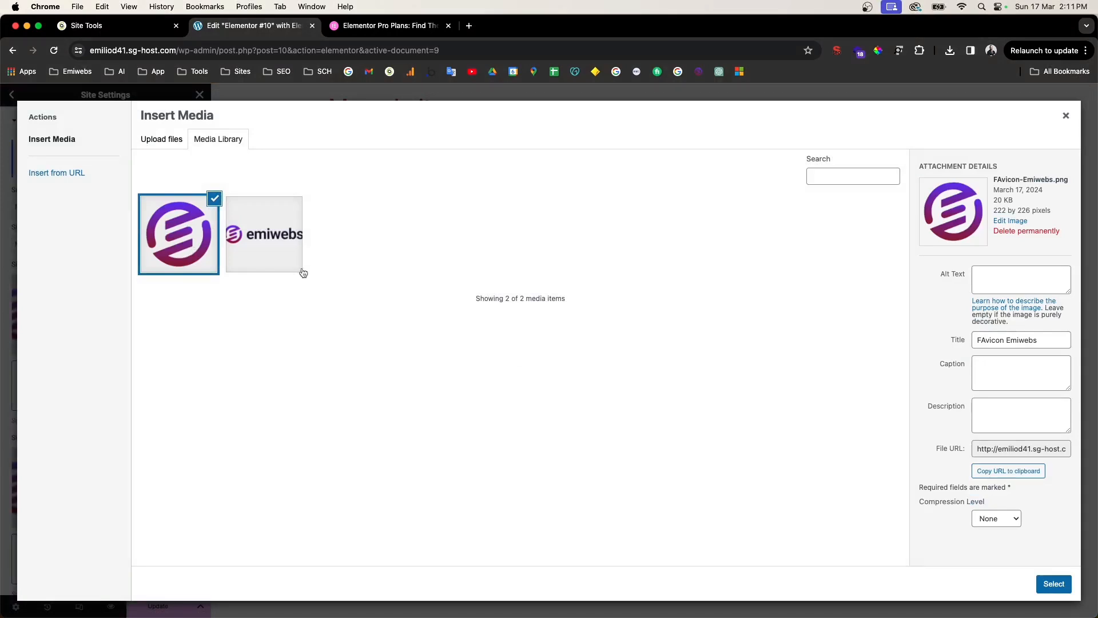
{"action": "left_click", "coordinate": [1052, 583]}
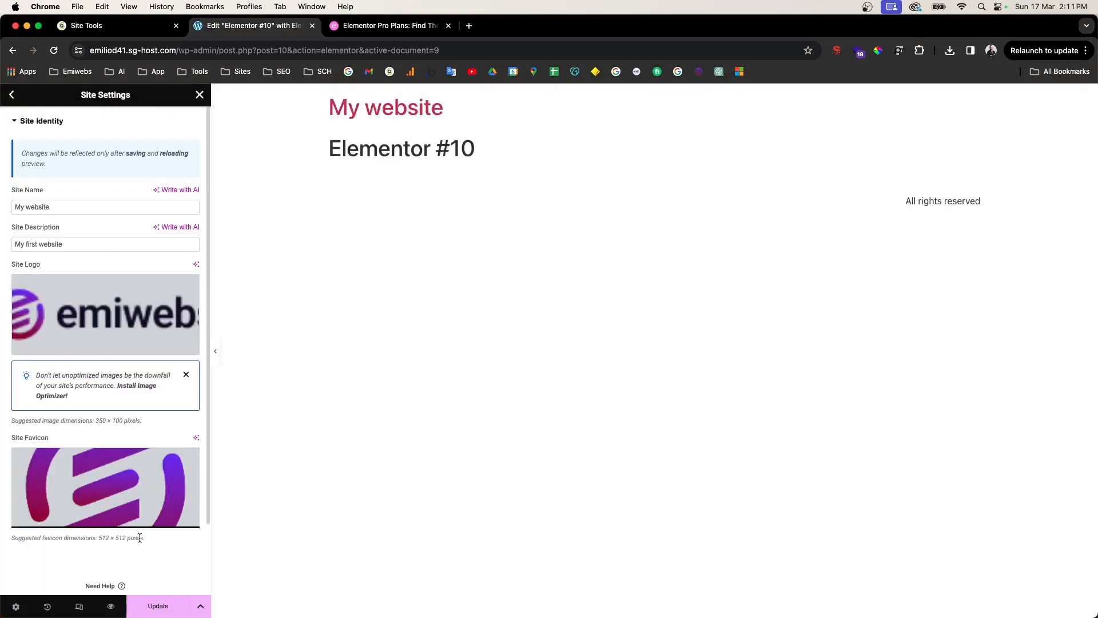
Step: Save the site settings, glance at Layout, then close the panel and open Elementor's main menu
{"action": "left_click", "coordinate": [158, 606]}
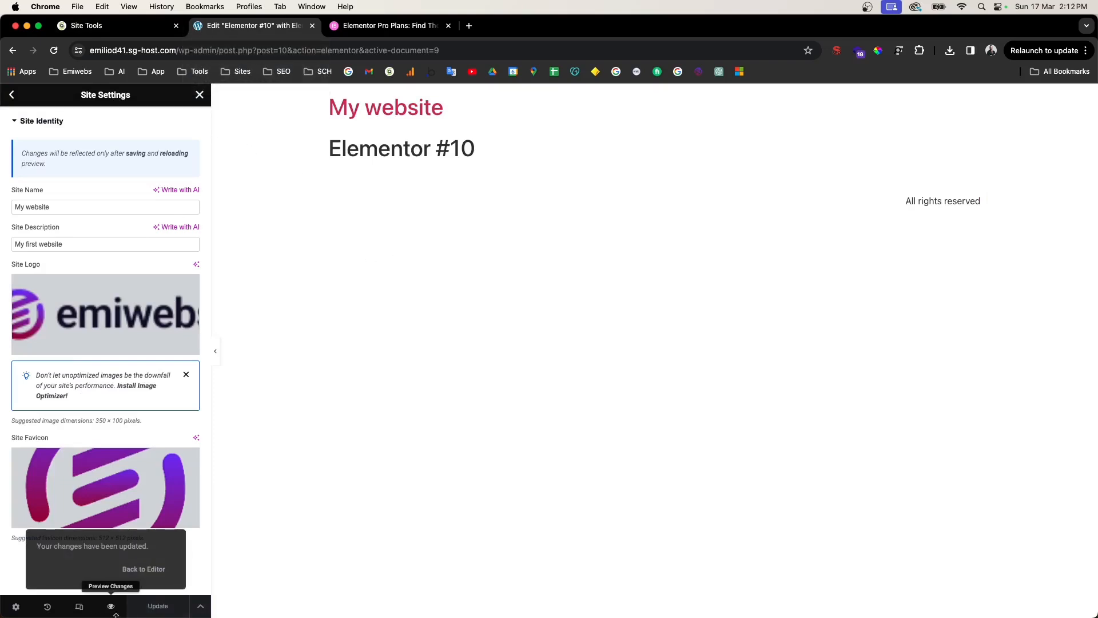
{"action": "left_click", "coordinate": [13, 96]}
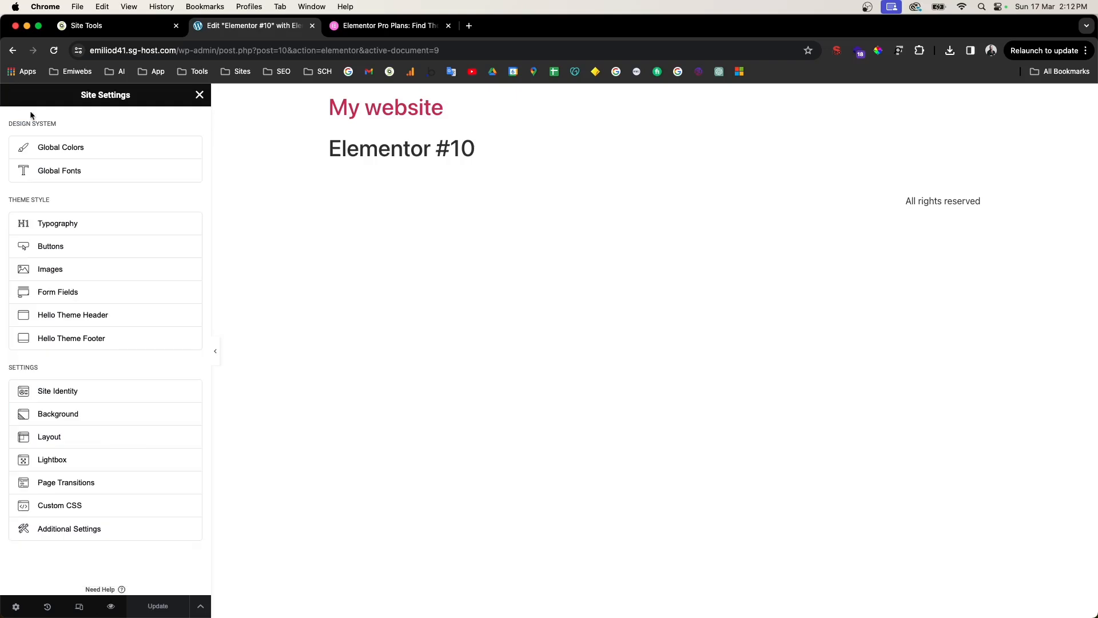
{"action": "left_click", "coordinate": [59, 436]}
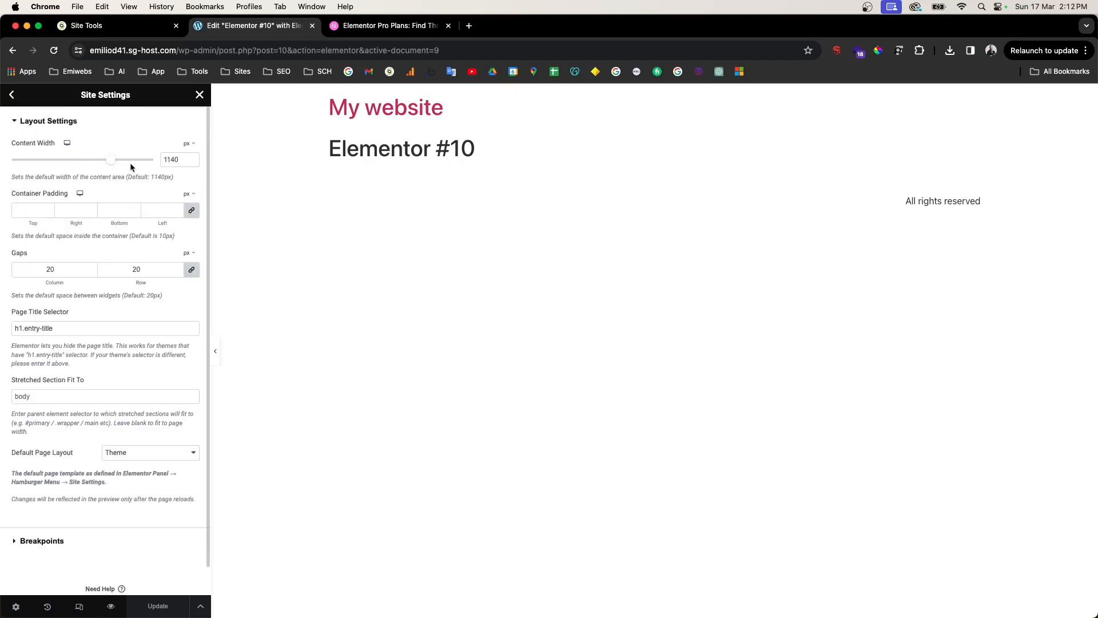
{"action": "left_click", "coordinate": [12, 97]}
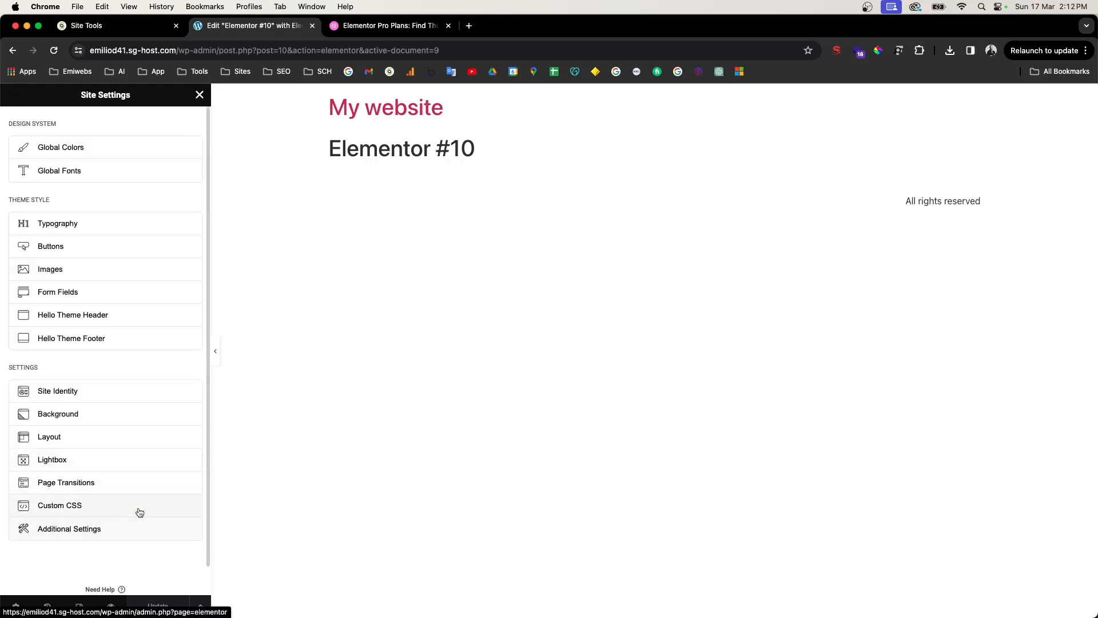
{"action": "left_click", "coordinate": [202, 97]}
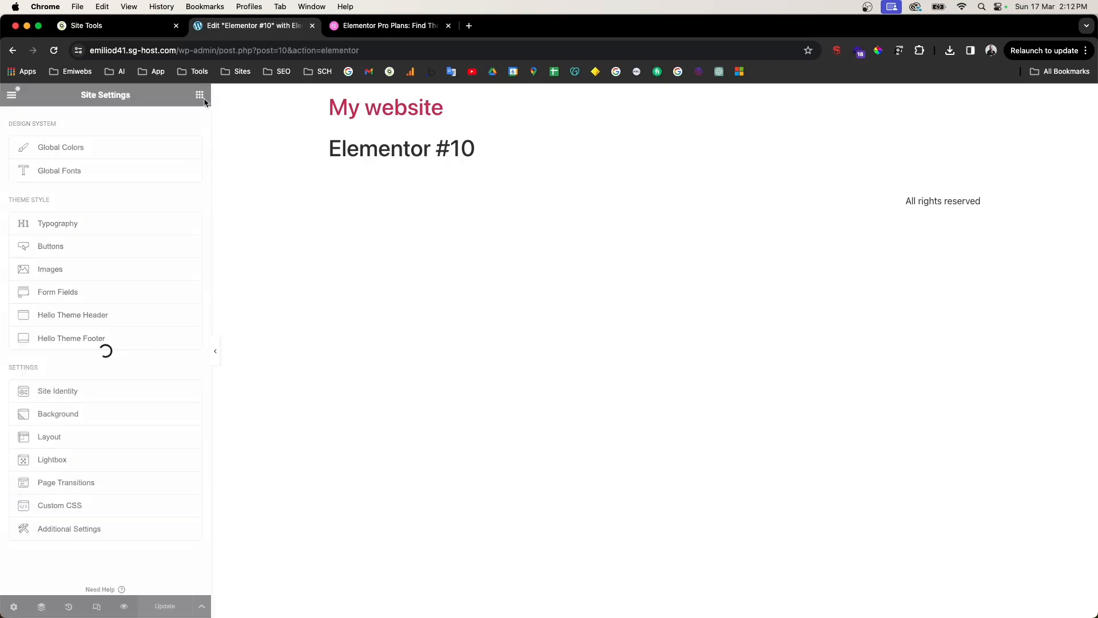
{"action": "left_click", "coordinate": [11, 96]}
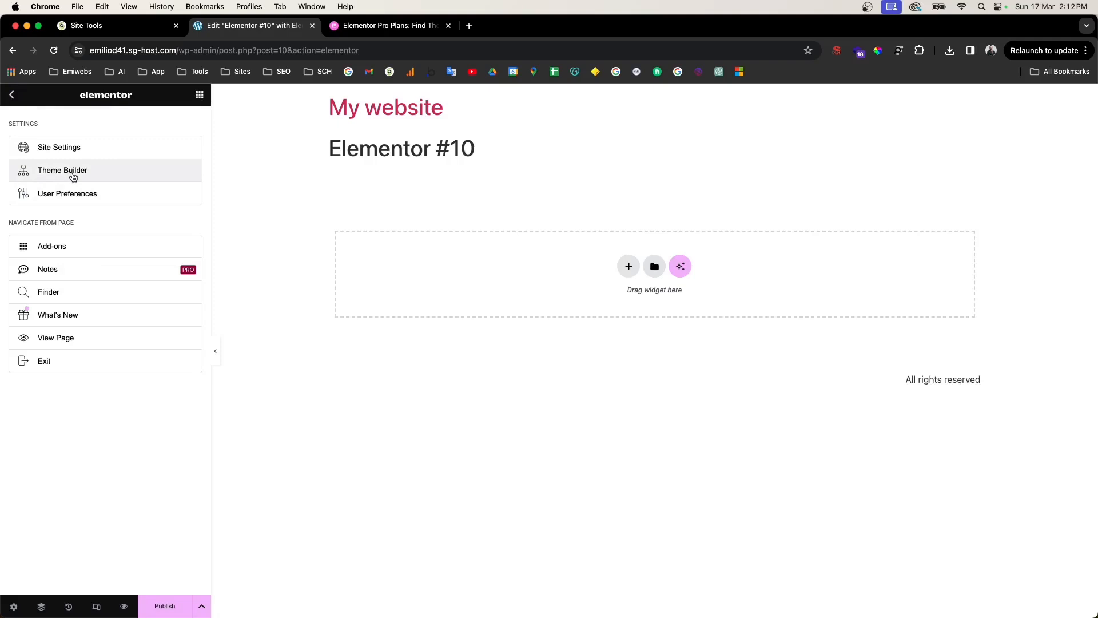
{"action": "left_click", "coordinate": [73, 175]}
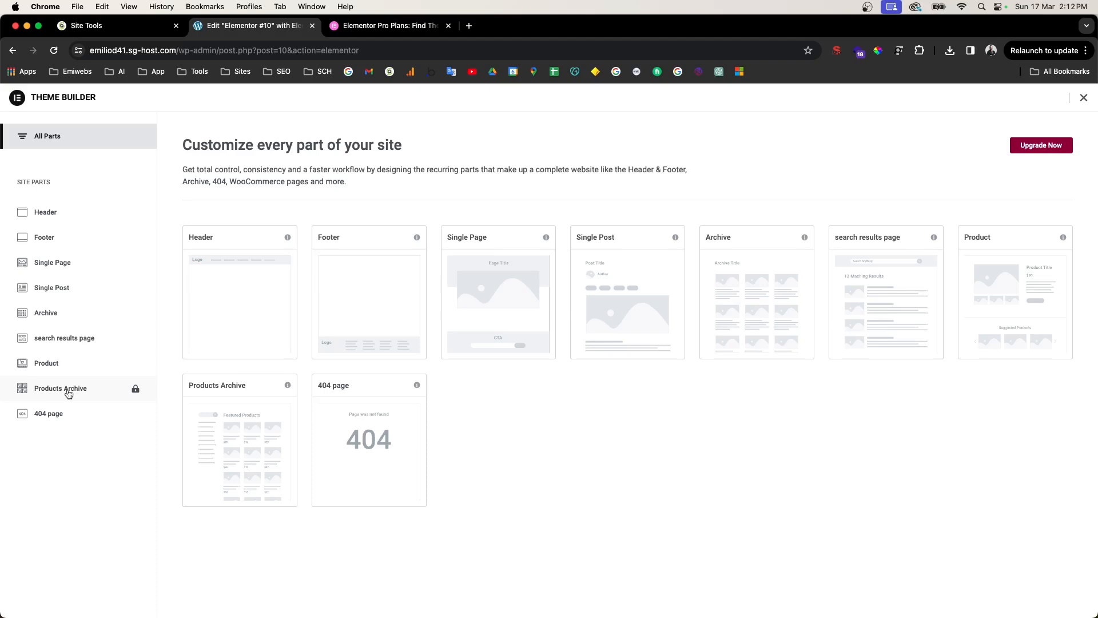
{"action": "left_click", "coordinate": [281, 284]}
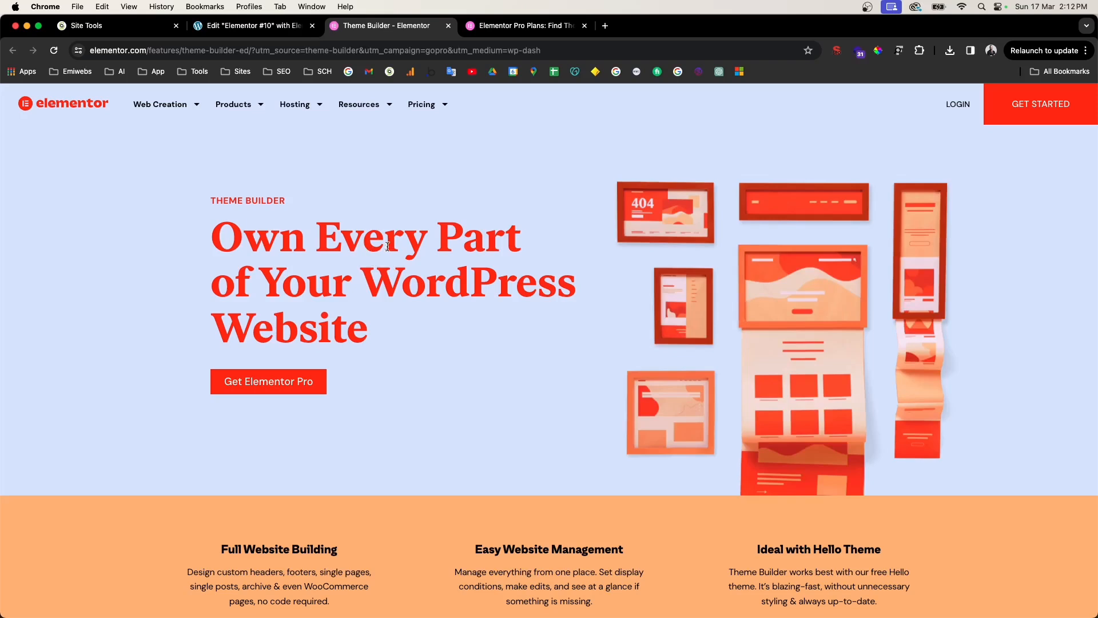
{"action": "left_click", "coordinate": [295, 25]}
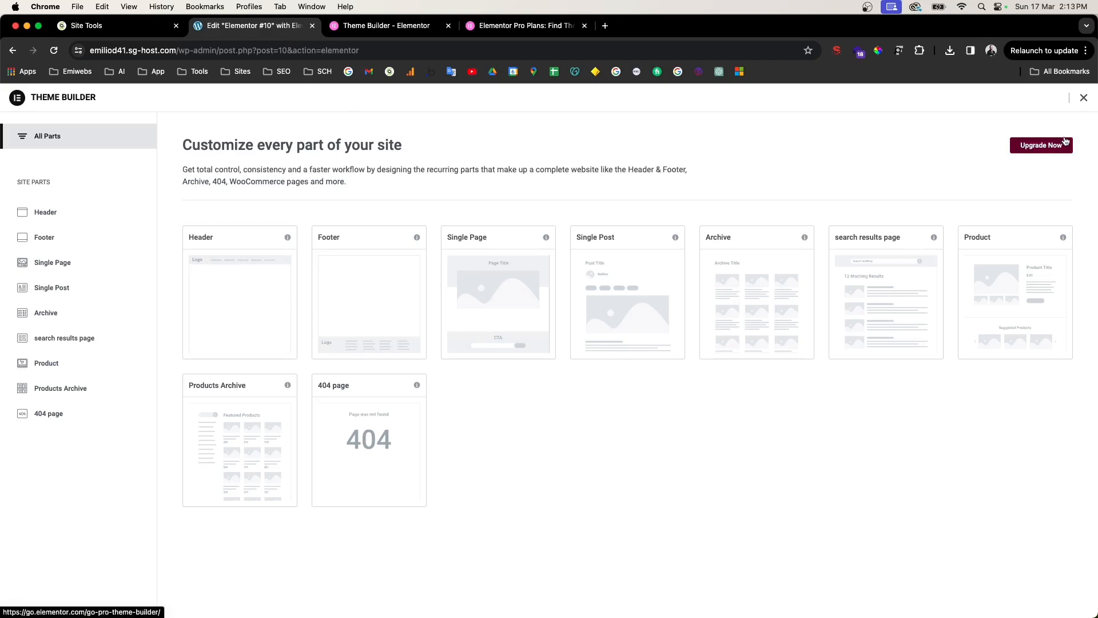
{"action": "left_click", "coordinate": [1084, 98]}
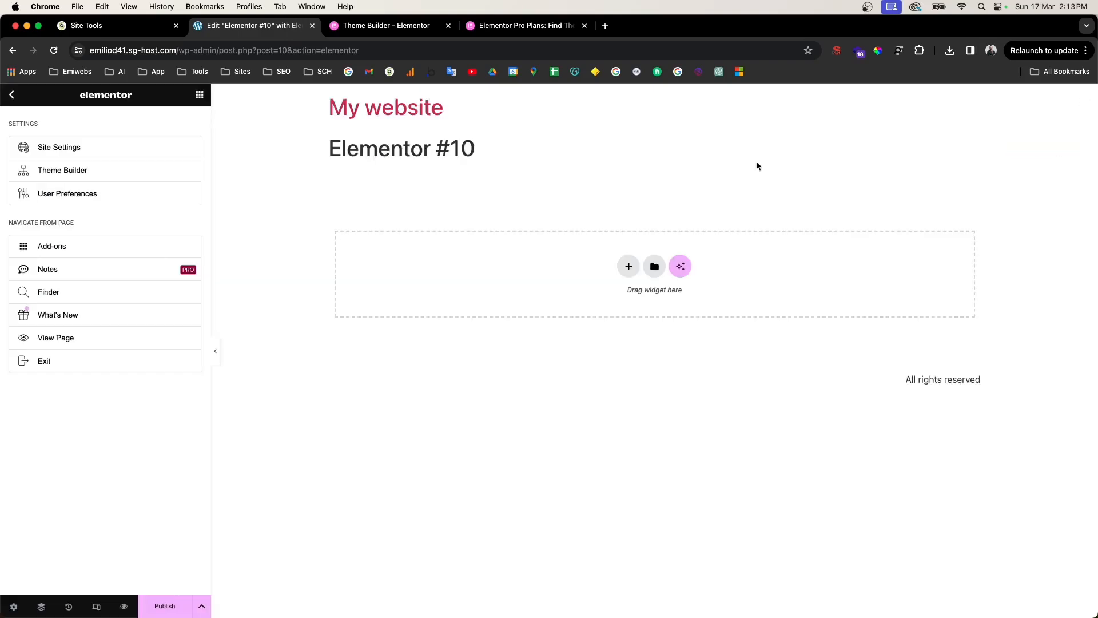
Step: Check the Notes feature and try dark and light UI themes, leaving it on Auto Detect
{"action": "left_click", "coordinate": [87, 273]}
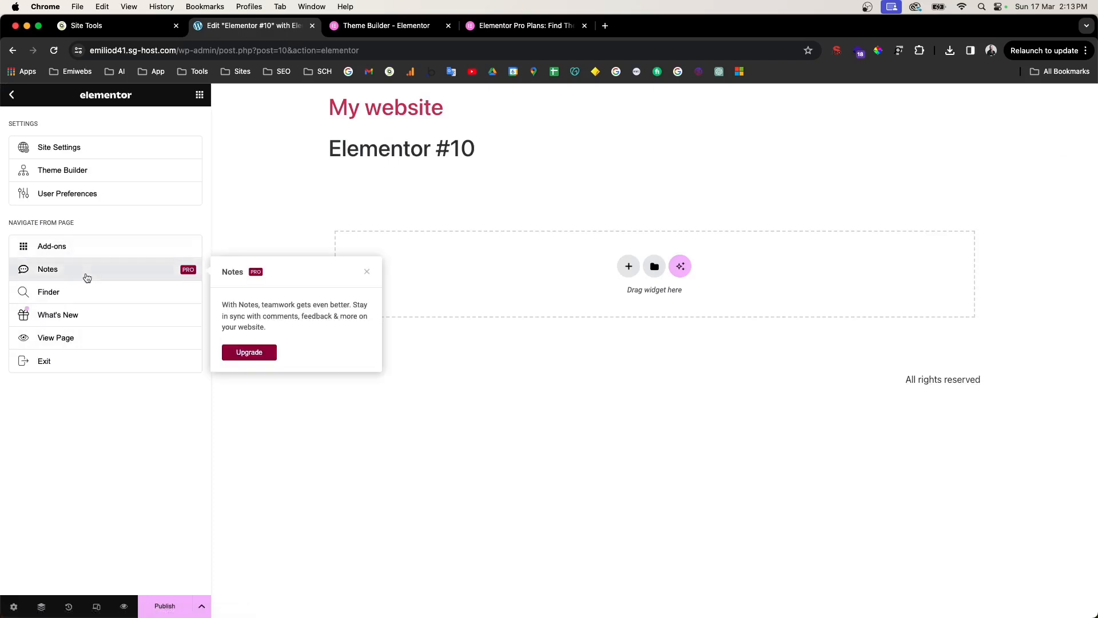
{"action": "left_click", "coordinate": [368, 273]}
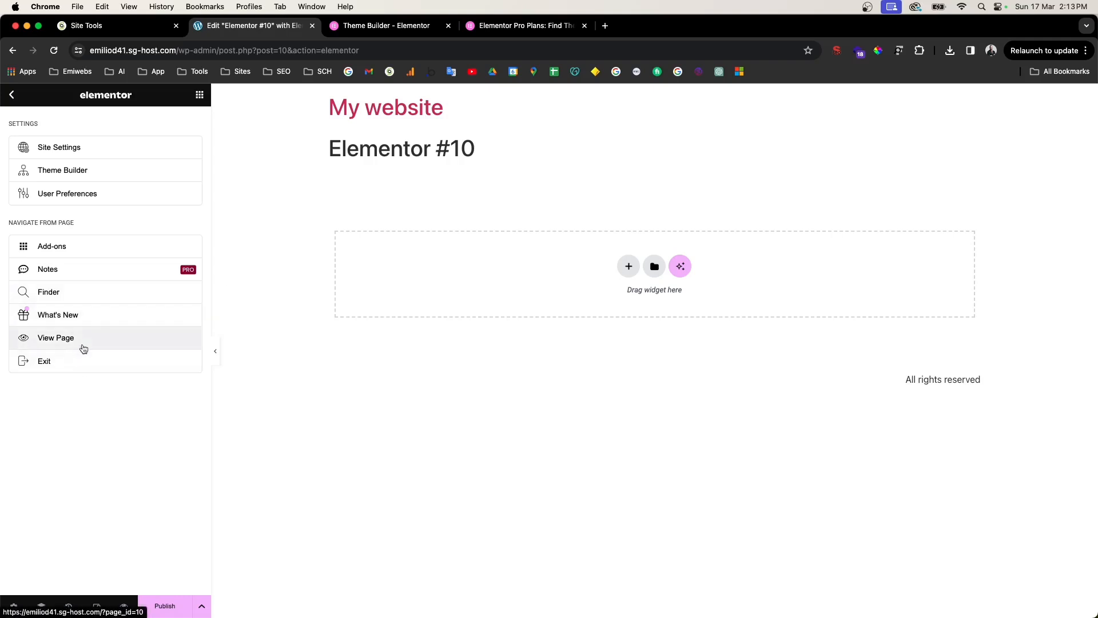
{"action": "left_click", "coordinate": [63, 194]}
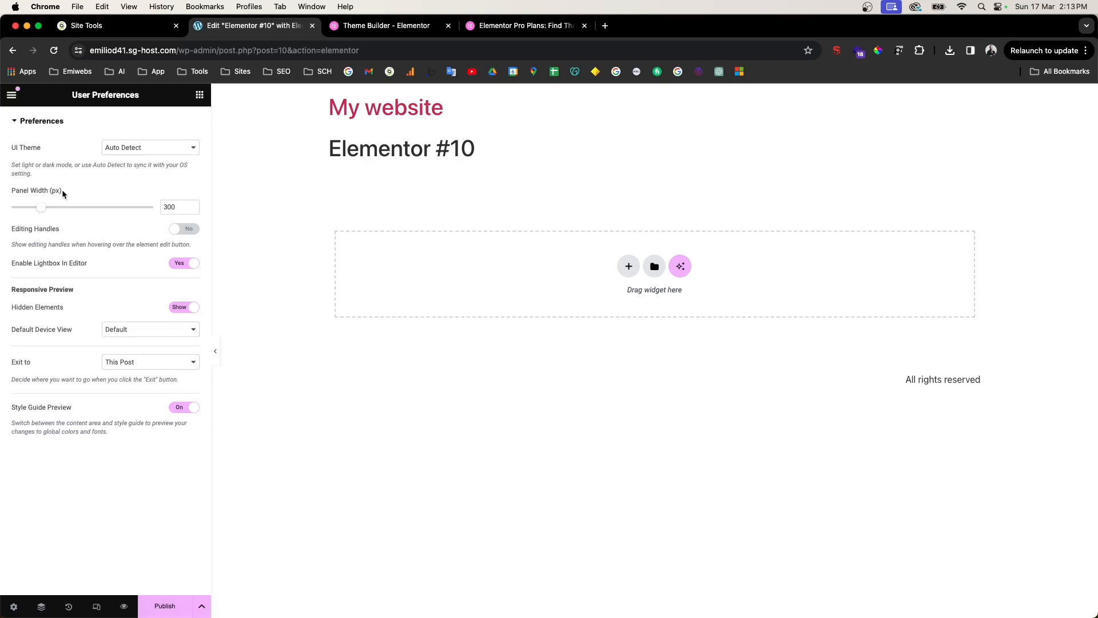
{"action": "left_click", "coordinate": [129, 149]}
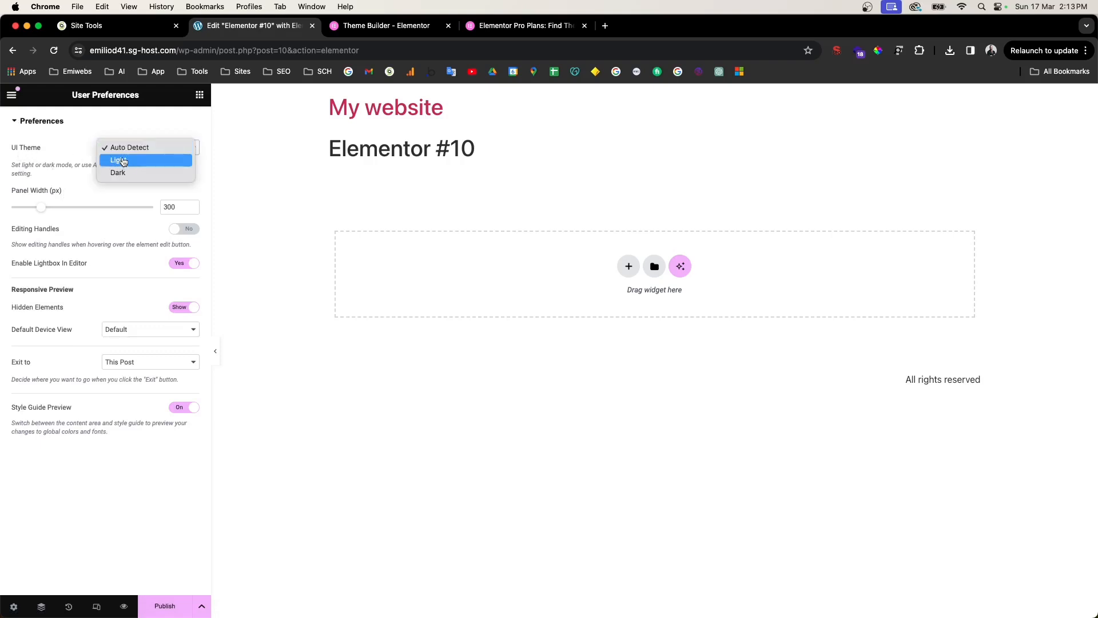
{"action": "left_click", "coordinate": [135, 172]}
{"action": "left_click", "coordinate": [140, 152]}
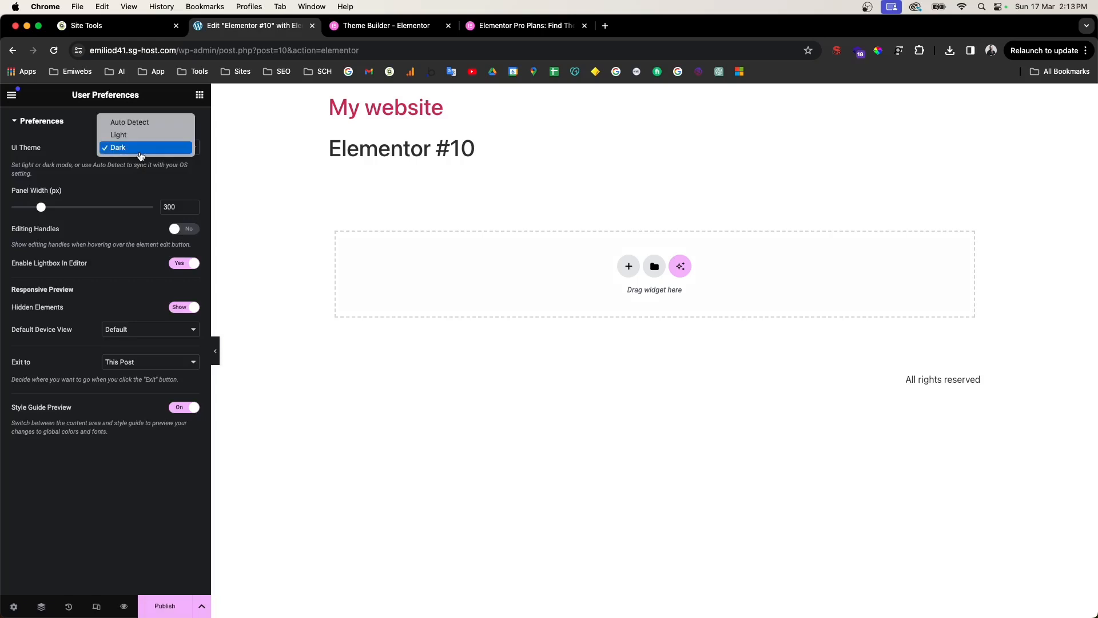
{"action": "left_click", "coordinate": [139, 135]}
{"action": "left_click", "coordinate": [139, 148]}
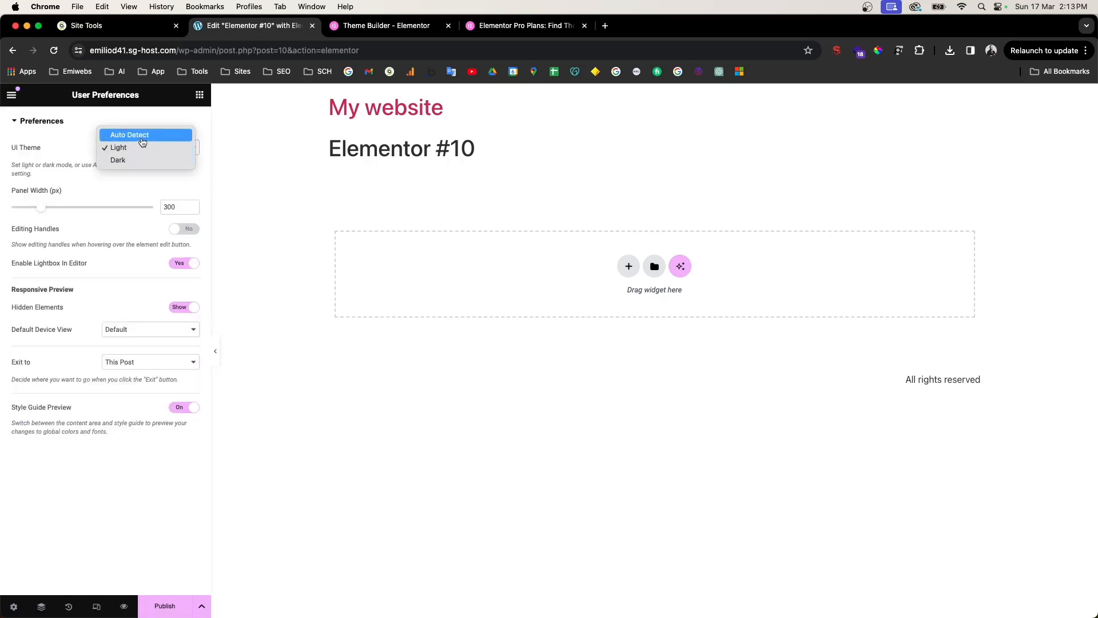
{"action": "left_click", "coordinate": [142, 138]}
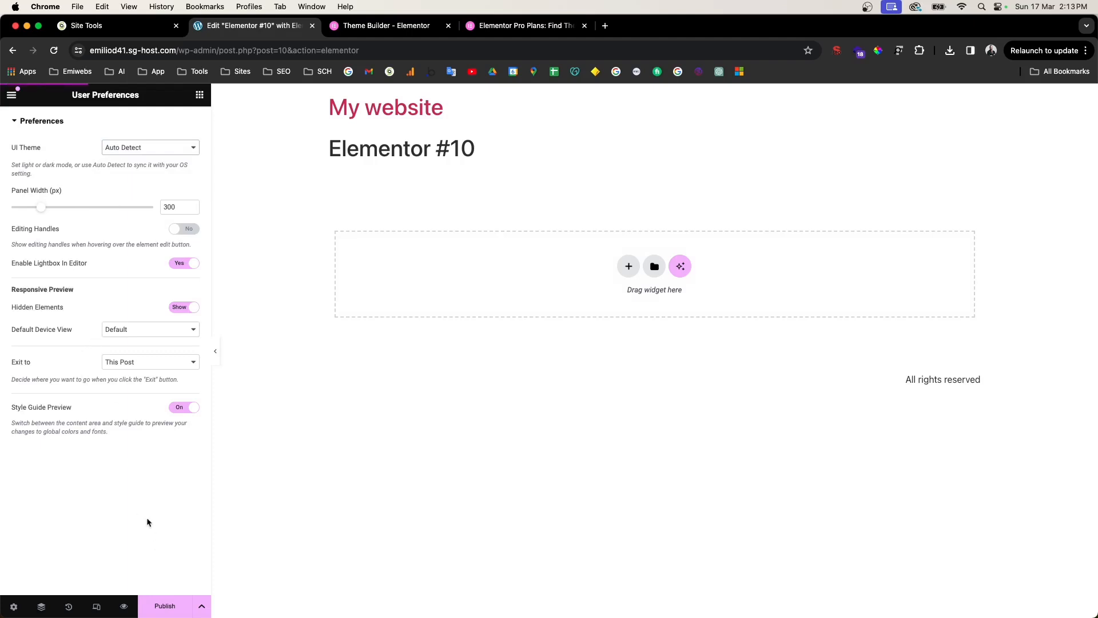
{"action": "left_click", "coordinate": [12, 96]}
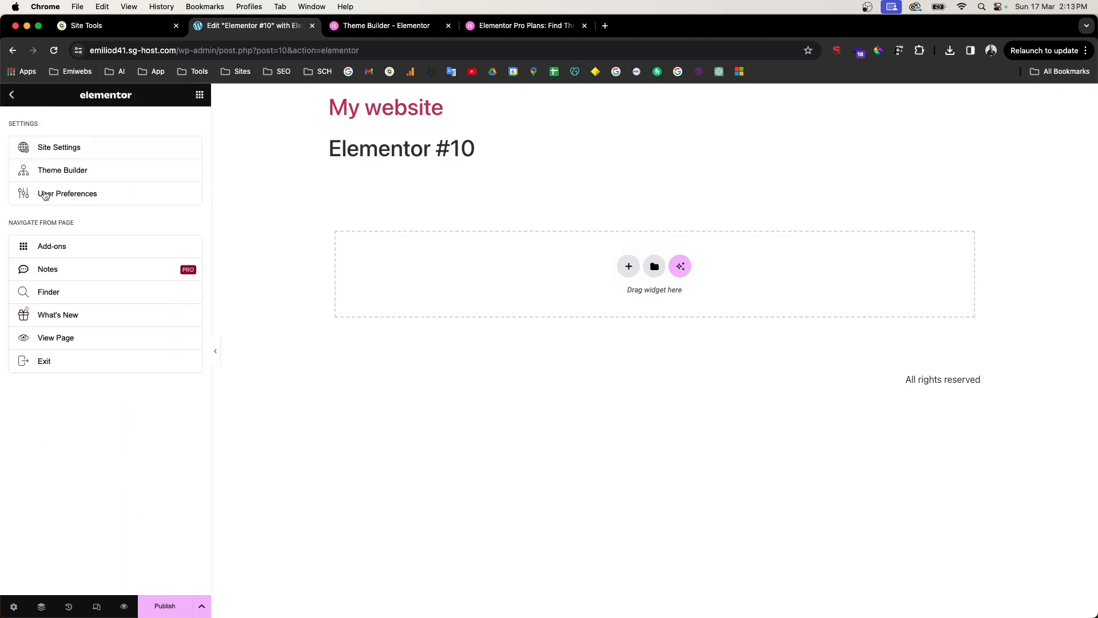
Step: Publish the page and set the editor's exit destination to WP Dashboard
{"action": "left_click", "coordinate": [165, 608]}
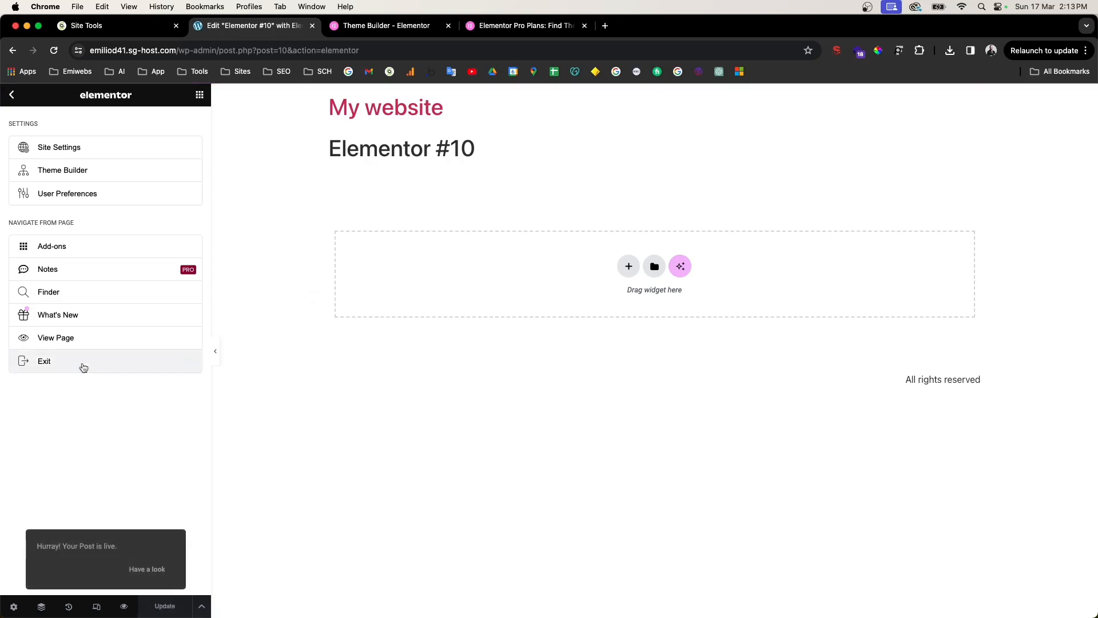
{"action": "left_click", "coordinate": [51, 368]}
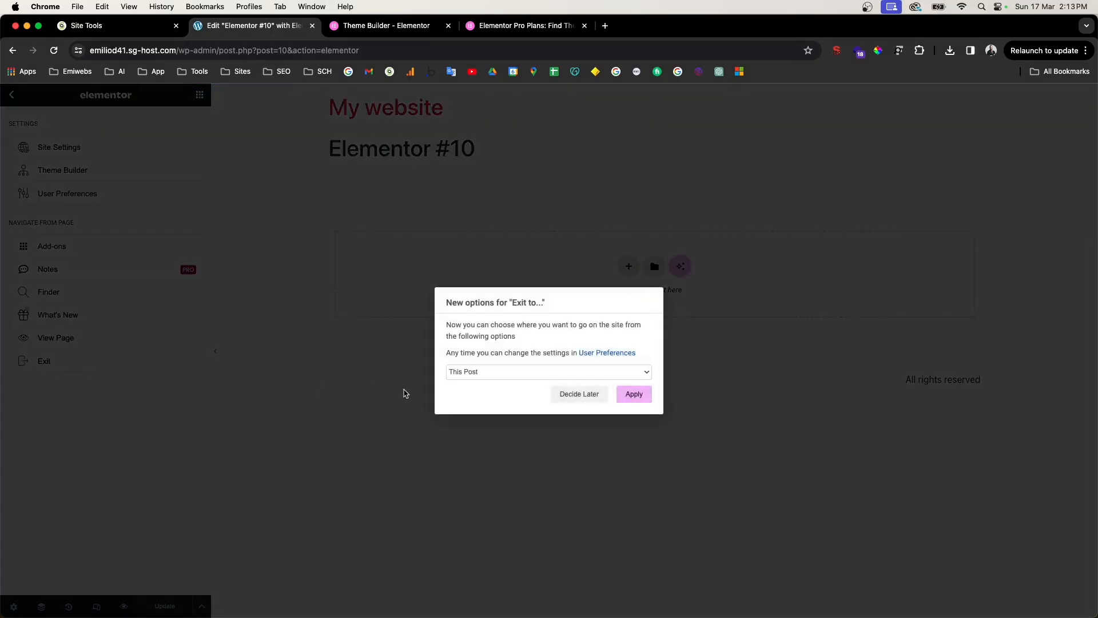
{"action": "left_click", "coordinate": [472, 372]}
{"action": "left_click", "coordinate": [498, 397]}
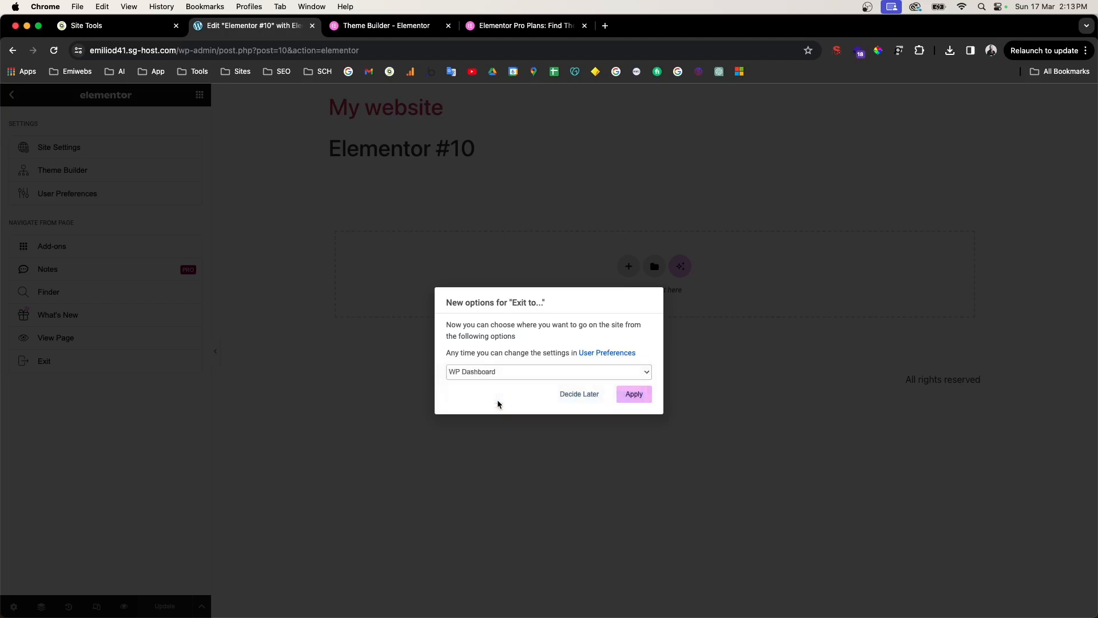
{"action": "left_click", "coordinate": [638, 397]}
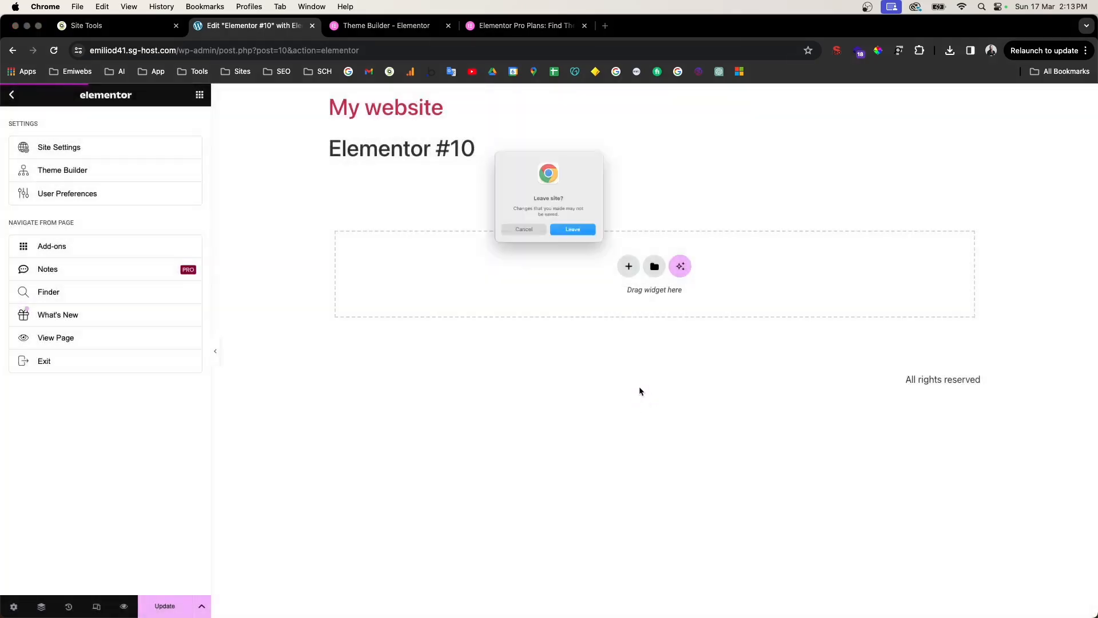
Step: Leave the editor for the dashboard and reach Plugins > Add New > Upload Plugin
{"action": "left_click", "coordinate": [601, 242]}
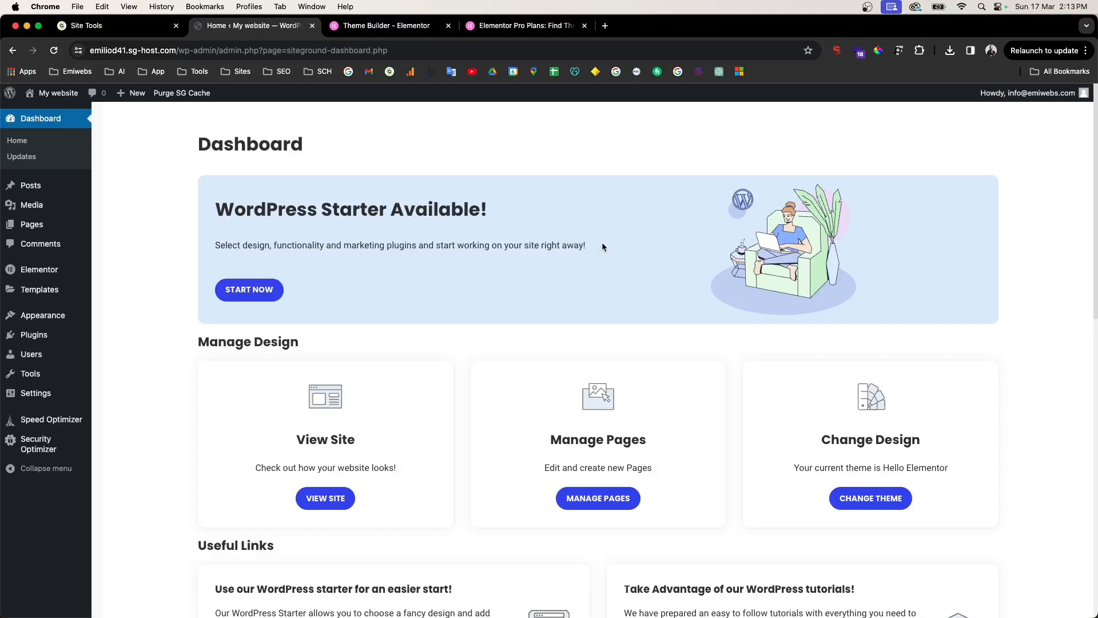
{"action": "mouse_move", "coordinate": [27, 342]}
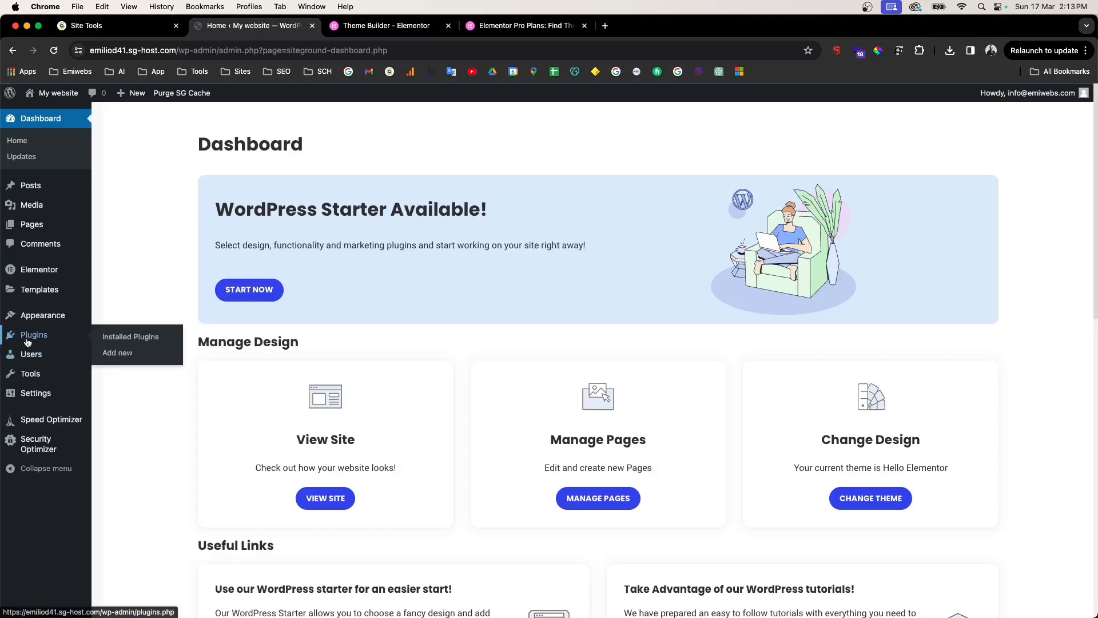
{"action": "left_click", "coordinate": [116, 354]}
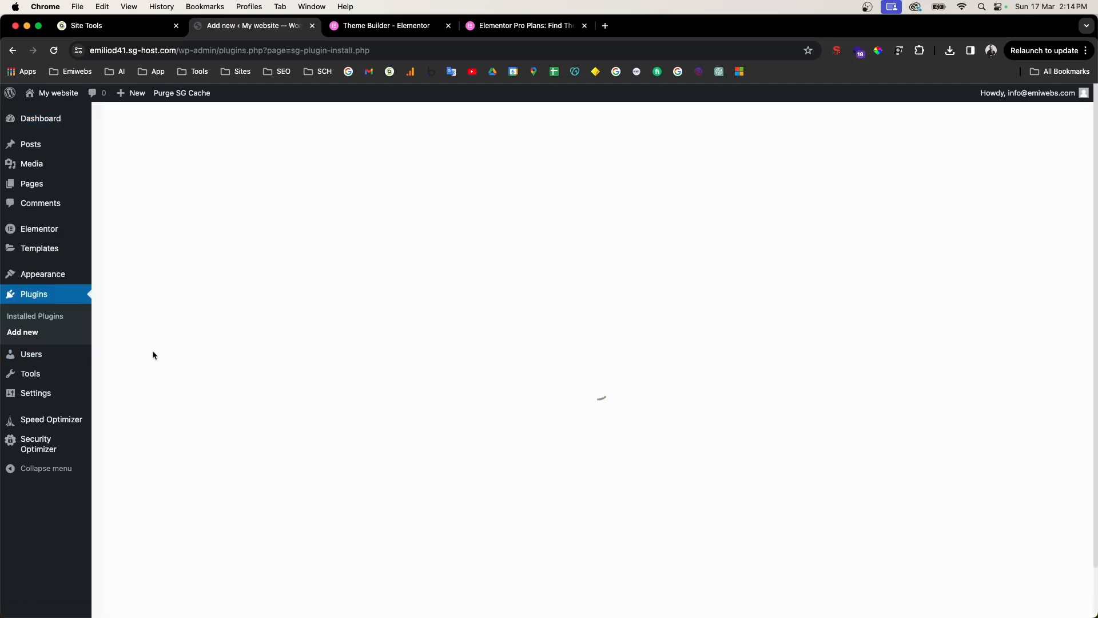
{"action": "left_click", "coordinate": [632, 193]}
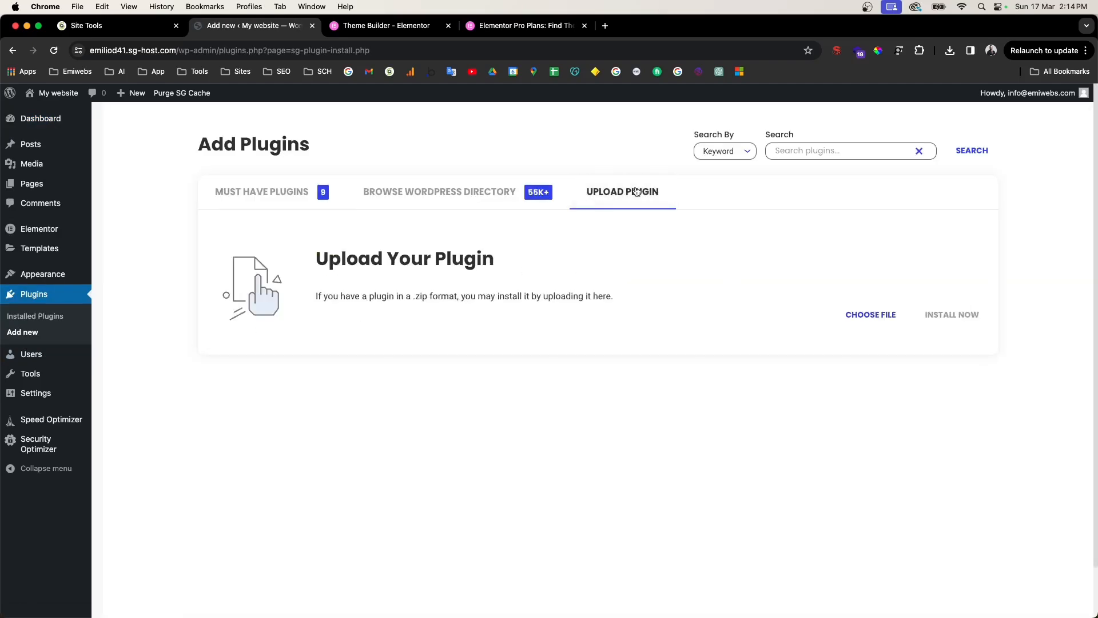
{"action": "left_click", "coordinate": [417, 26]}
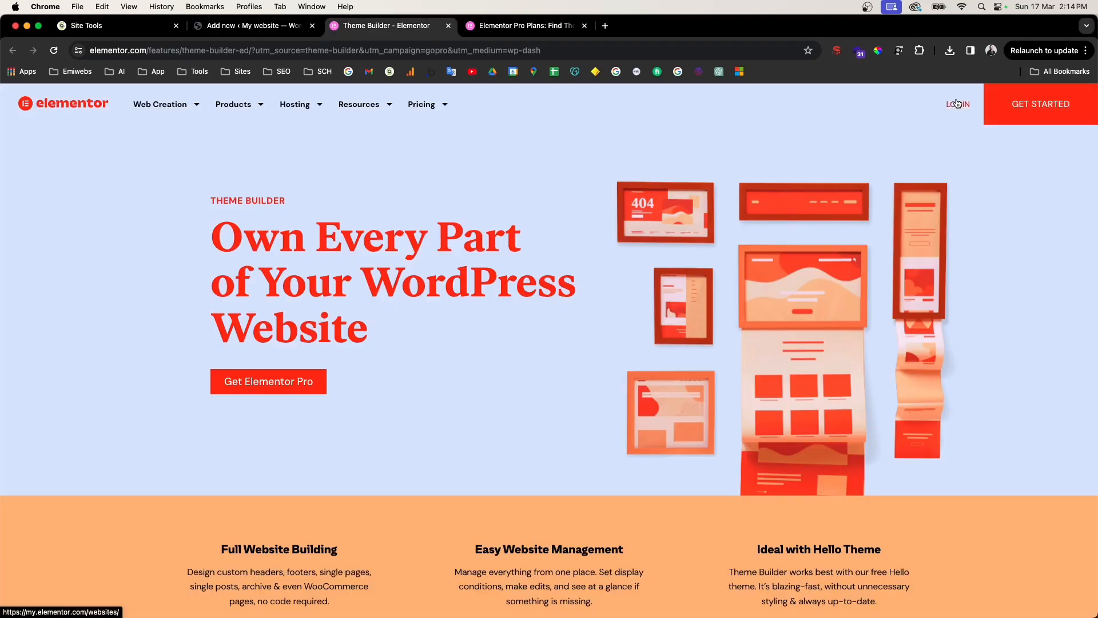
{"action": "left_click", "coordinate": [232, 25]}
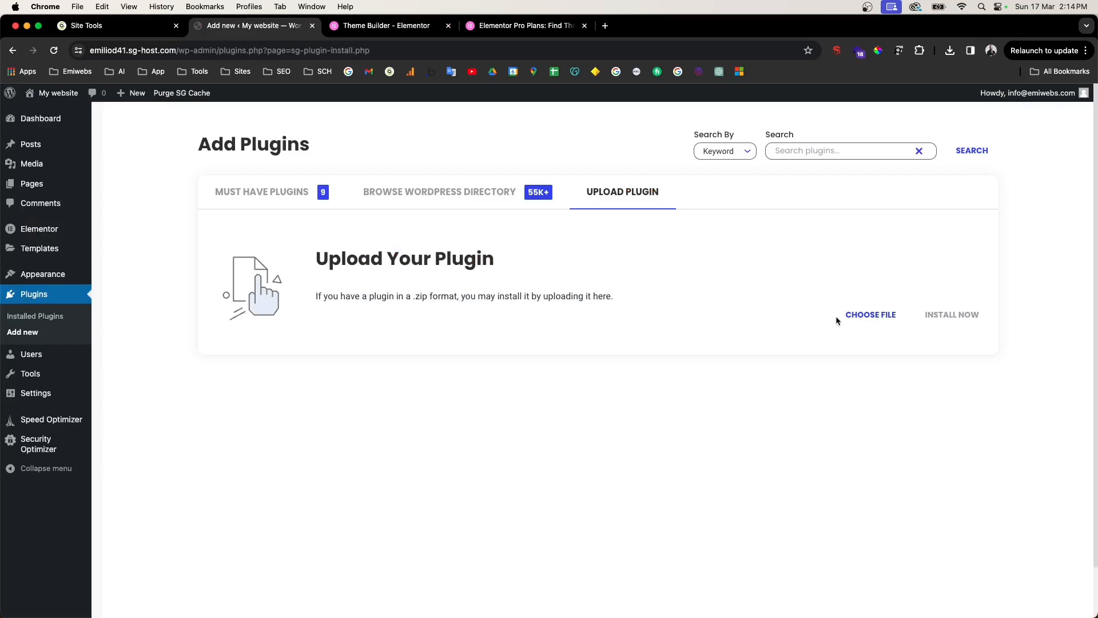
Step: Choose elementor-pro-3.14.1.zip as the plugin file and start Install Now
{"action": "left_click", "coordinate": [863, 318]}
{"action": "left_click", "coordinate": [698, 205]}
{"action": "type", "text": "elemenyo"}
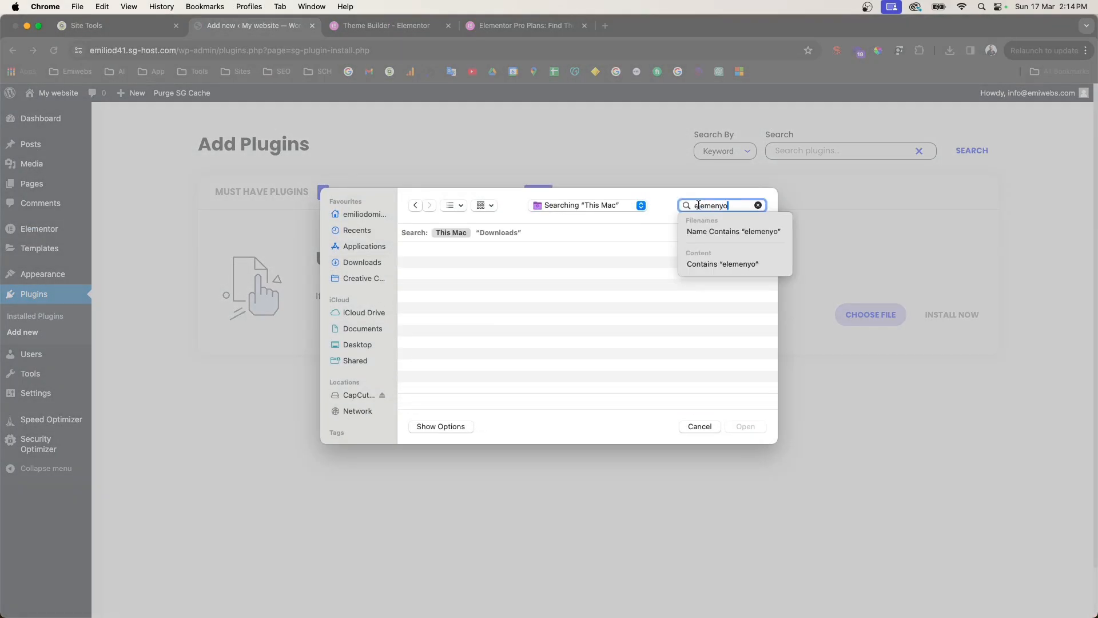
{"action": "key", "text": "BackSpace"}
{"action": "key", "text": "BackSpace"}
{"action": "type", "text": "tor"}
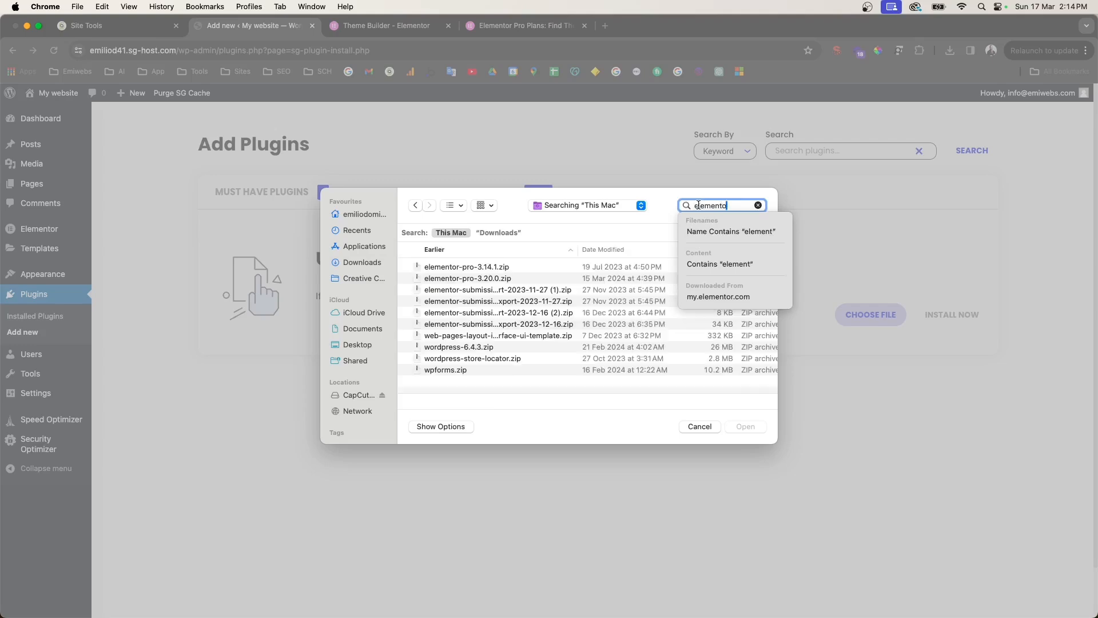
{"action": "key", "text": "Return"}
{"action": "left_click", "coordinate": [473, 267]}
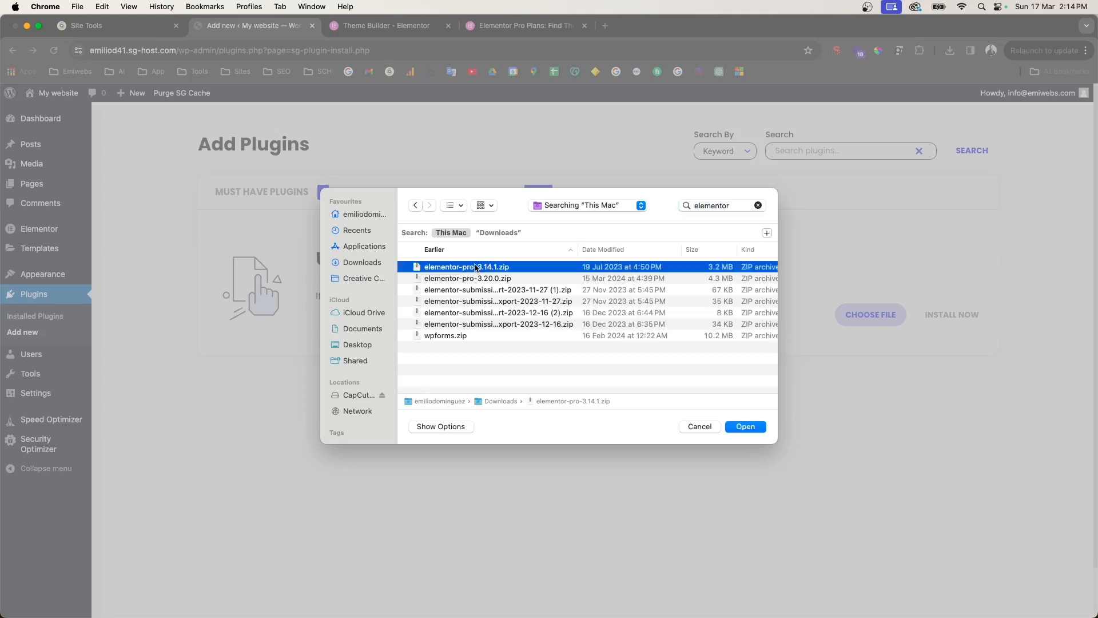
{"action": "left_click", "coordinate": [751, 426]}
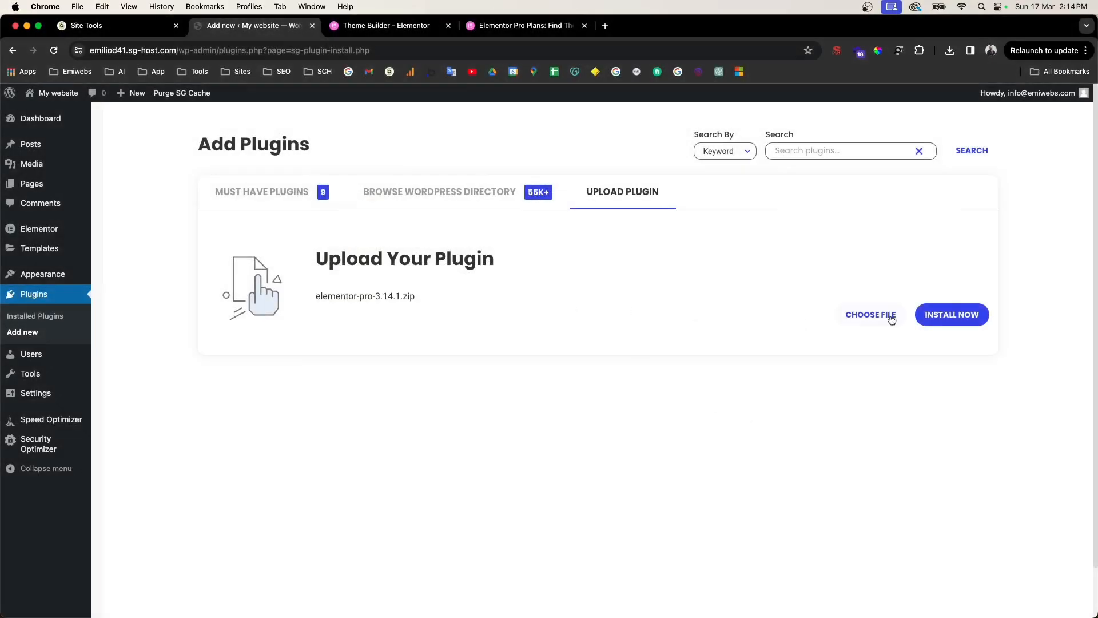
{"action": "left_click", "coordinate": [953, 315]}
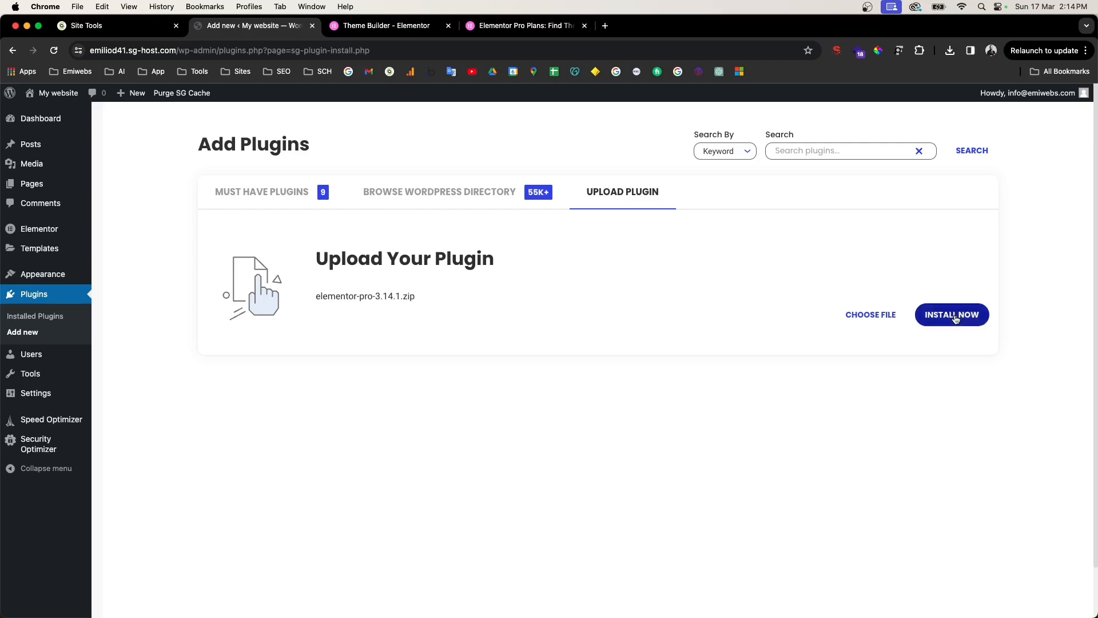
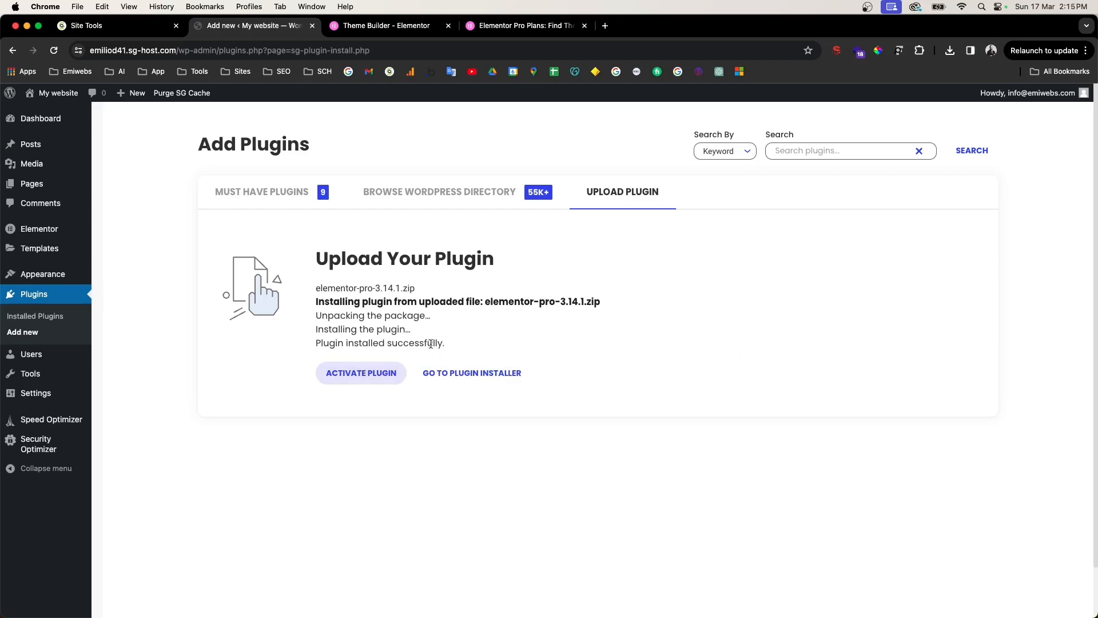
Step: Activate Elementor Pro and its licence, then open the empty Saved Templates list
{"action": "left_click", "coordinate": [371, 382]}
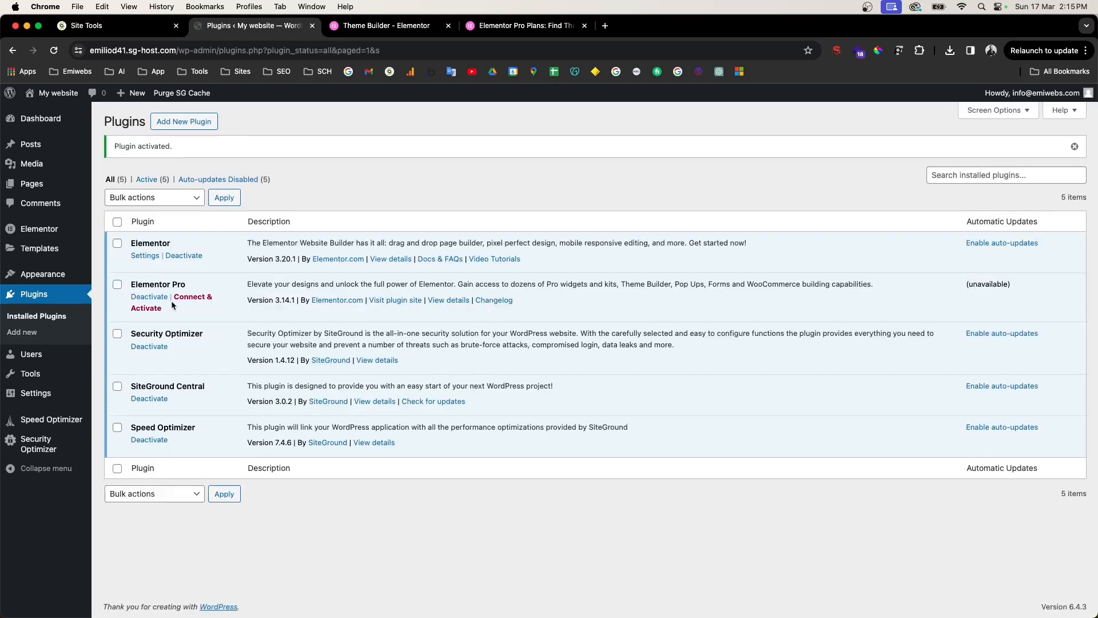
{"action": "left_click", "coordinate": [186, 303]}
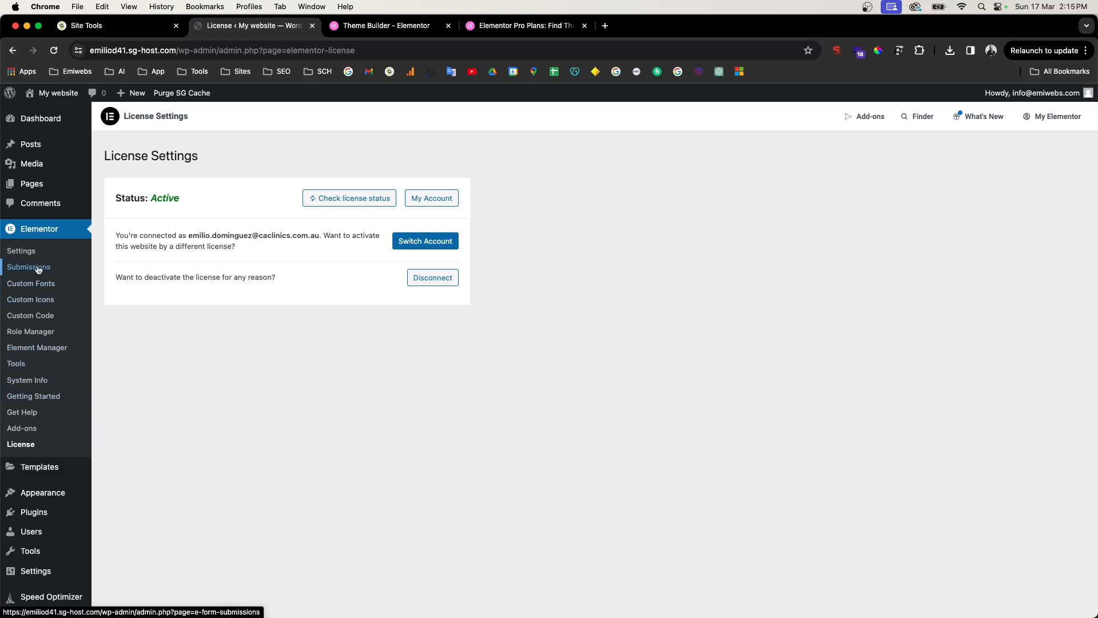
{"action": "left_click", "coordinate": [49, 466]}
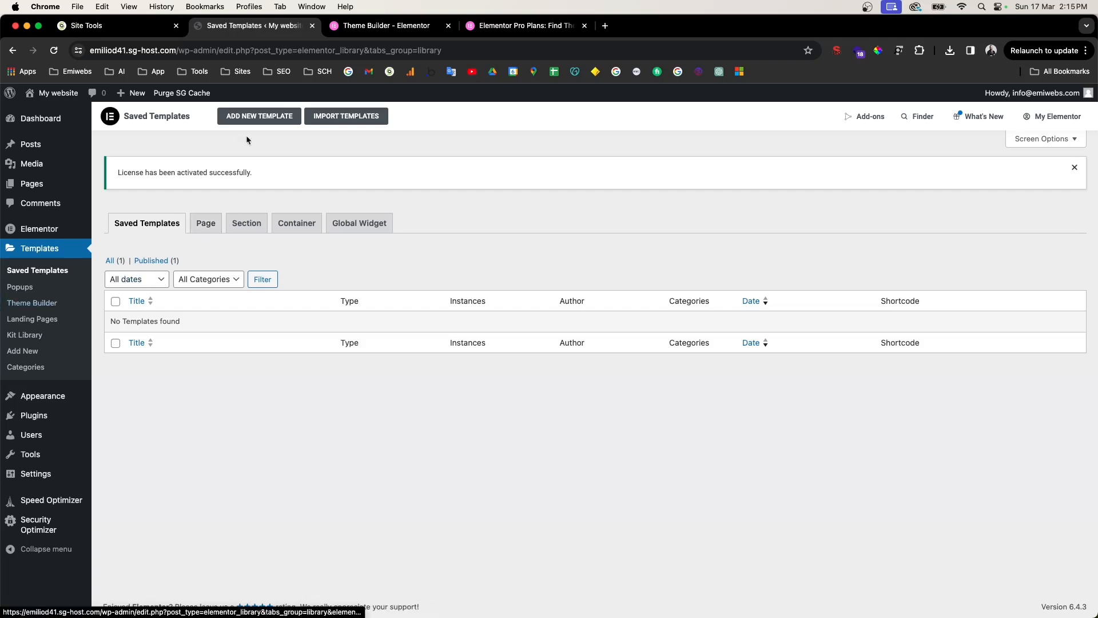
Step: Create a new Header-type template named 'Header'
{"action": "left_click", "coordinate": [247, 117]}
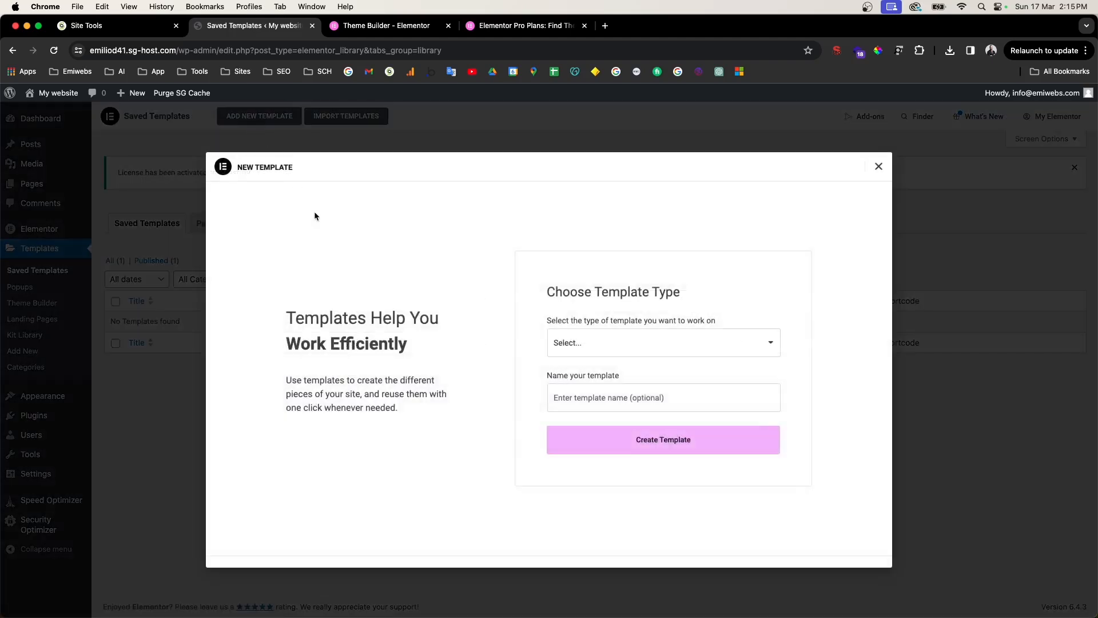
{"action": "left_click", "coordinate": [670, 344]}
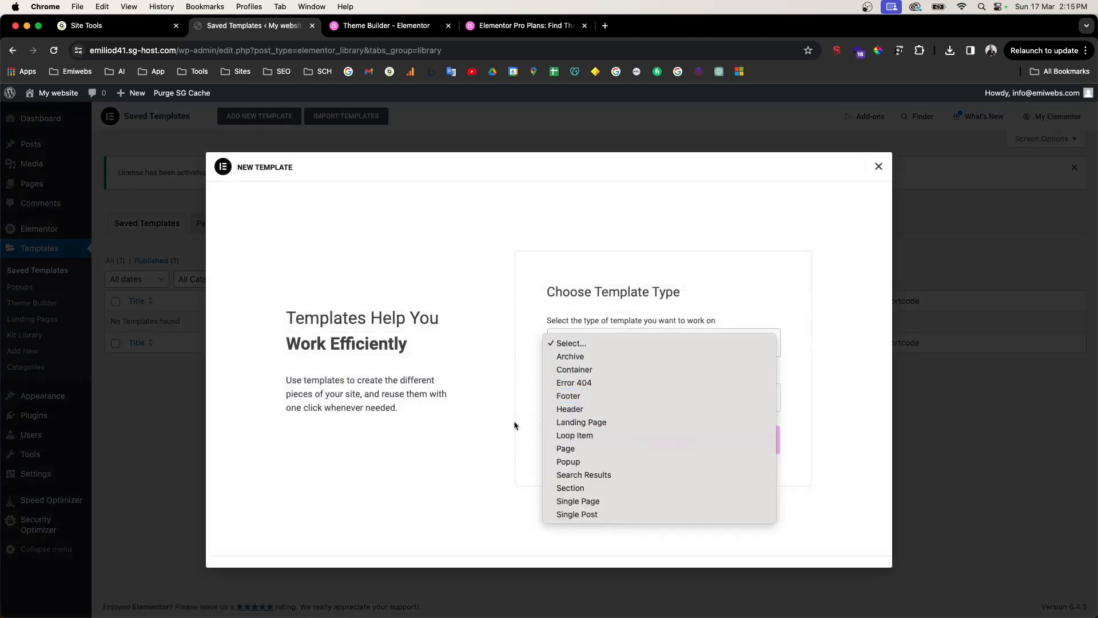
{"action": "left_click", "coordinate": [581, 410]}
{"action": "left_click", "coordinate": [582, 398]}
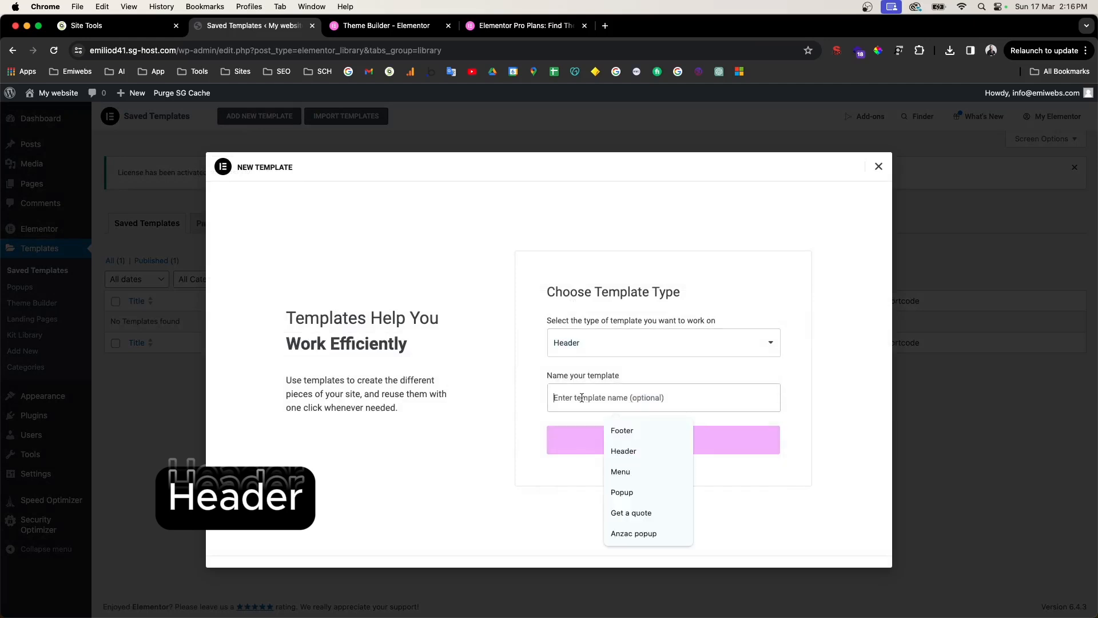
{"action": "type", "text": "header"}
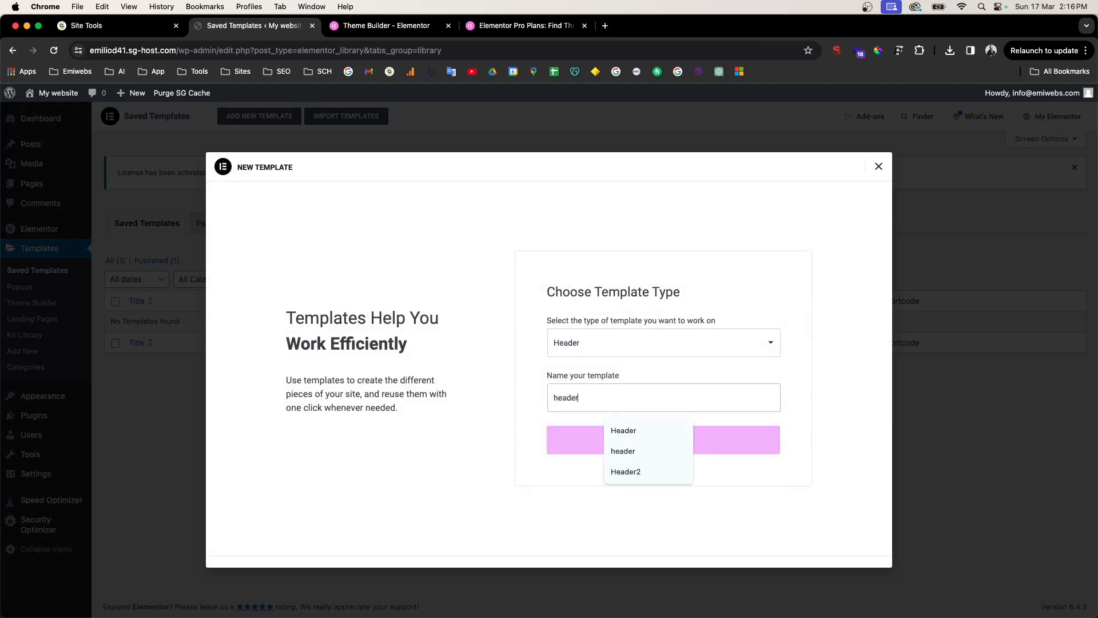
{"action": "left_click", "coordinate": [636, 431]}
{"action": "left_click", "coordinate": [629, 449]}
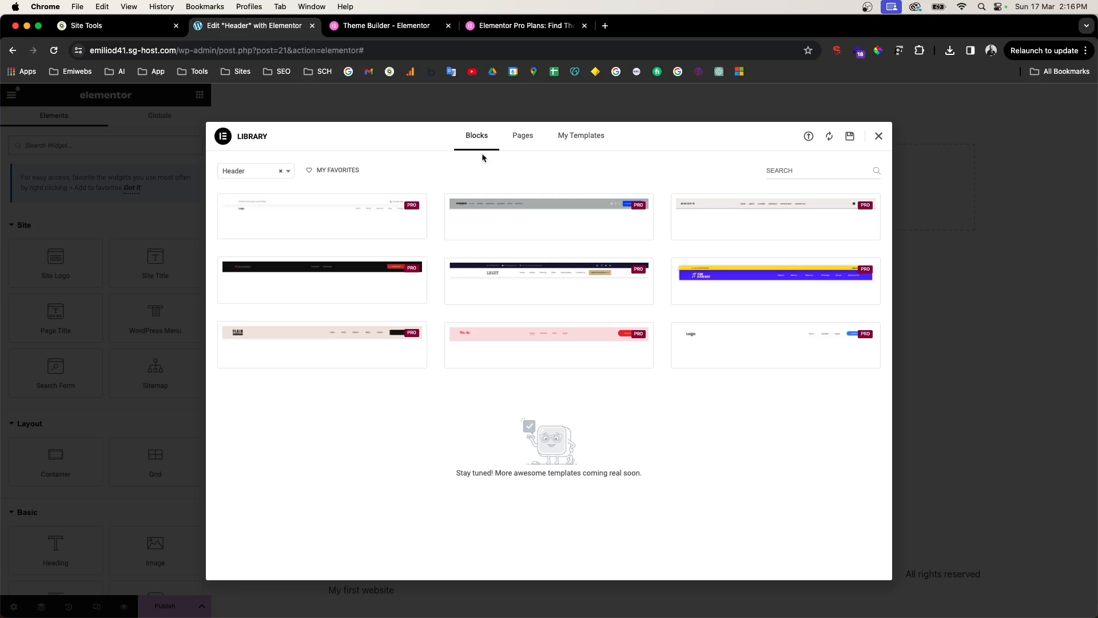
Step: Insert the bottom-right header block (logo, menu, Contact Us button) and apply its settings
{"action": "left_click", "coordinate": [343, 204]}
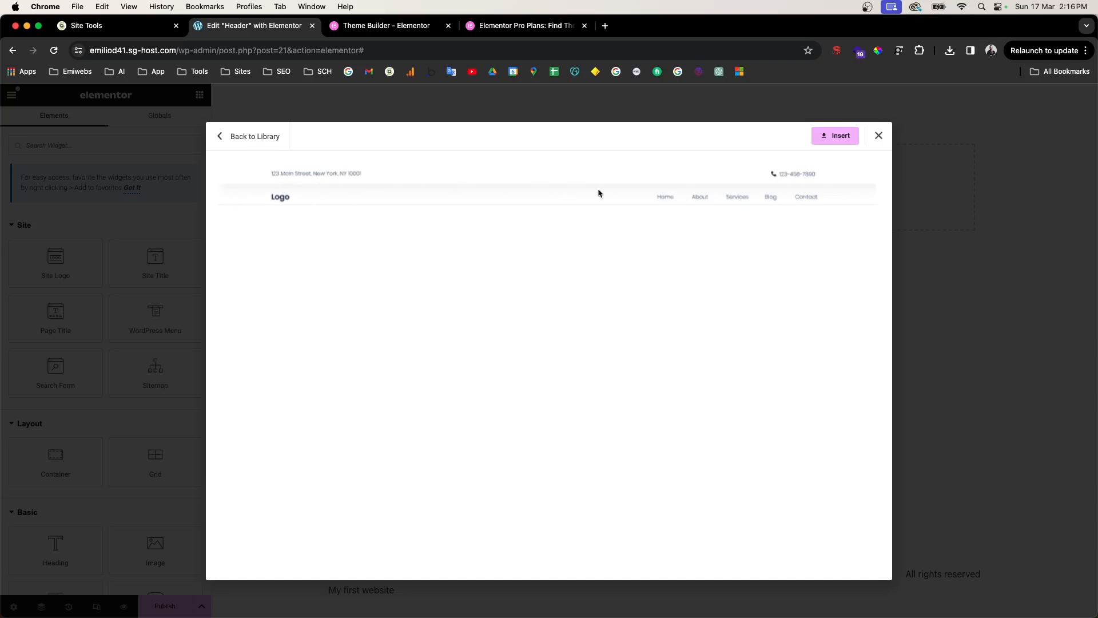
{"action": "left_click", "coordinate": [263, 138]}
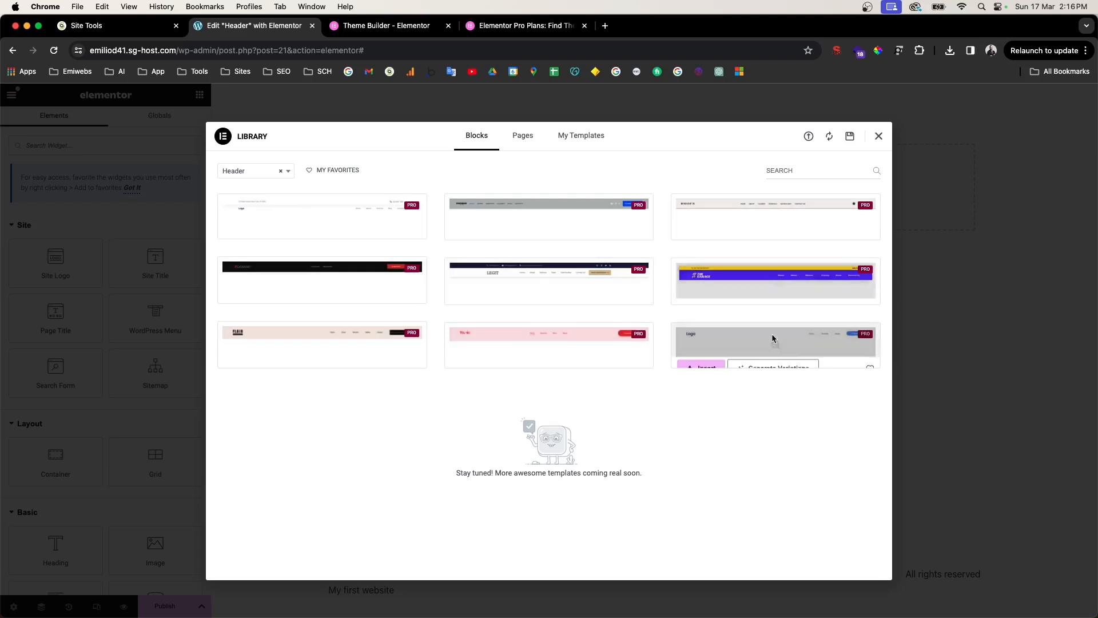
{"action": "left_click", "coordinate": [789, 344]}
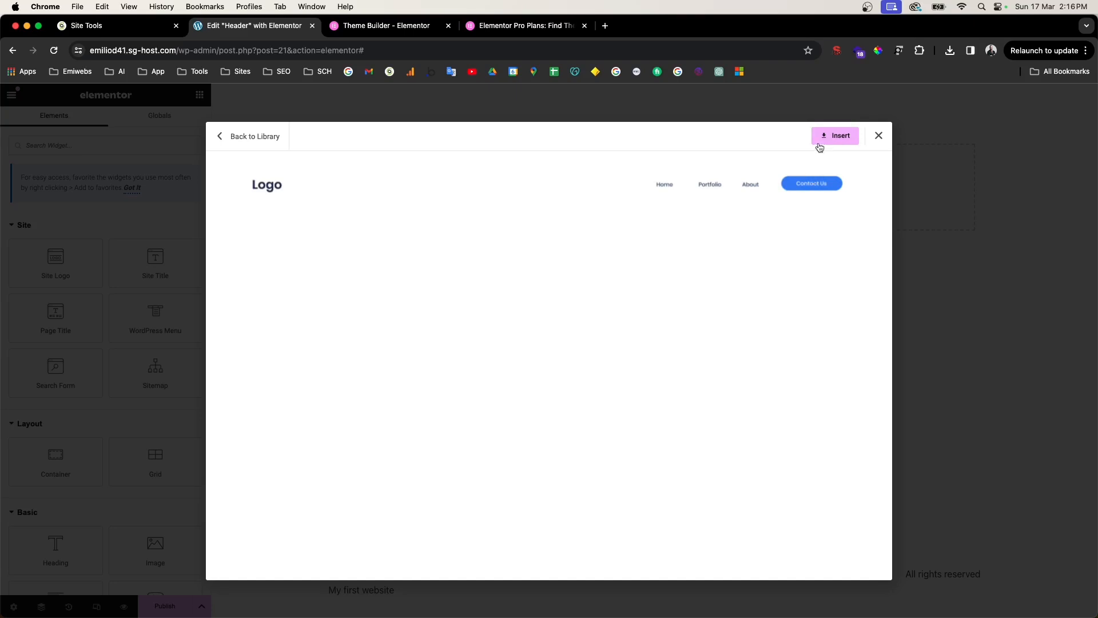
{"action": "left_click", "coordinate": [836, 137]}
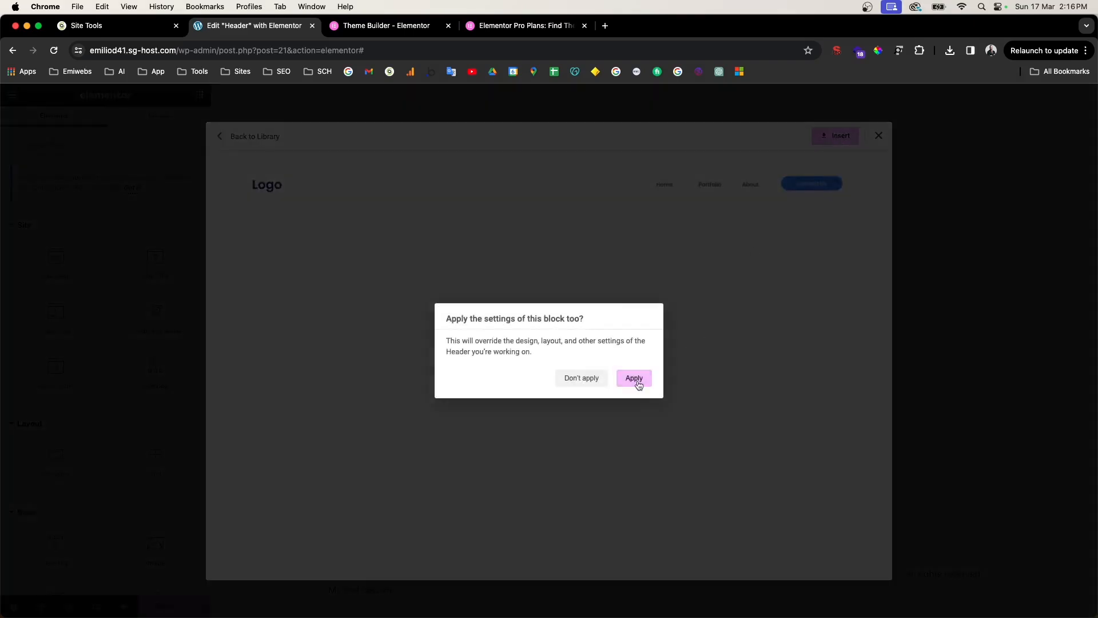
{"action": "left_click", "coordinate": [637, 379]}
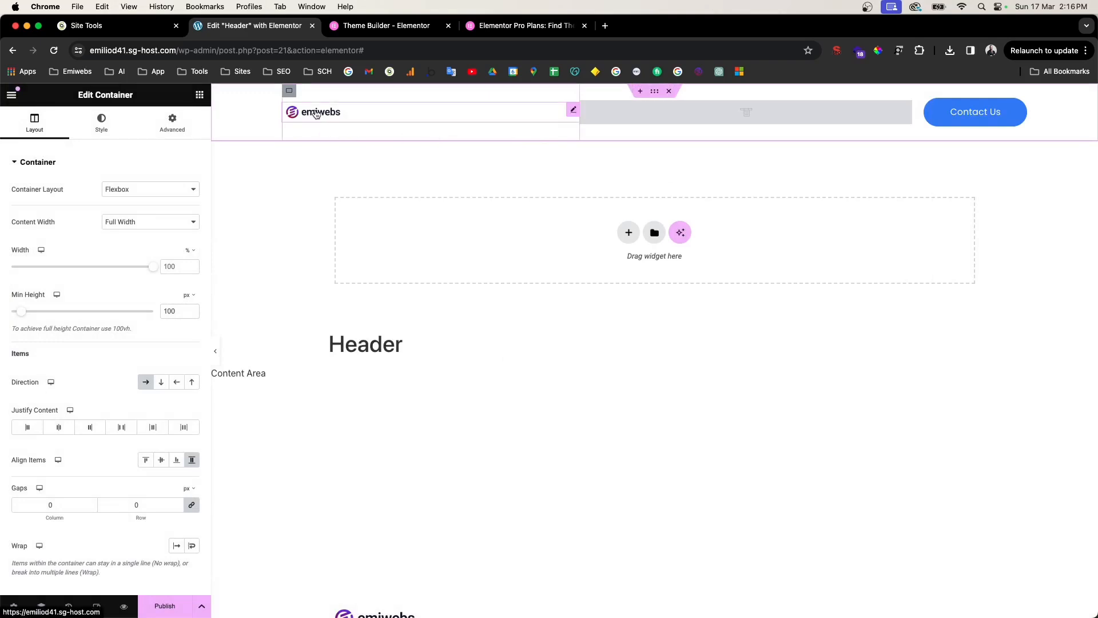
Step: Narrow the header's menu column by dragging its divider right
{"action": "left_click", "coordinate": [12, 96]}
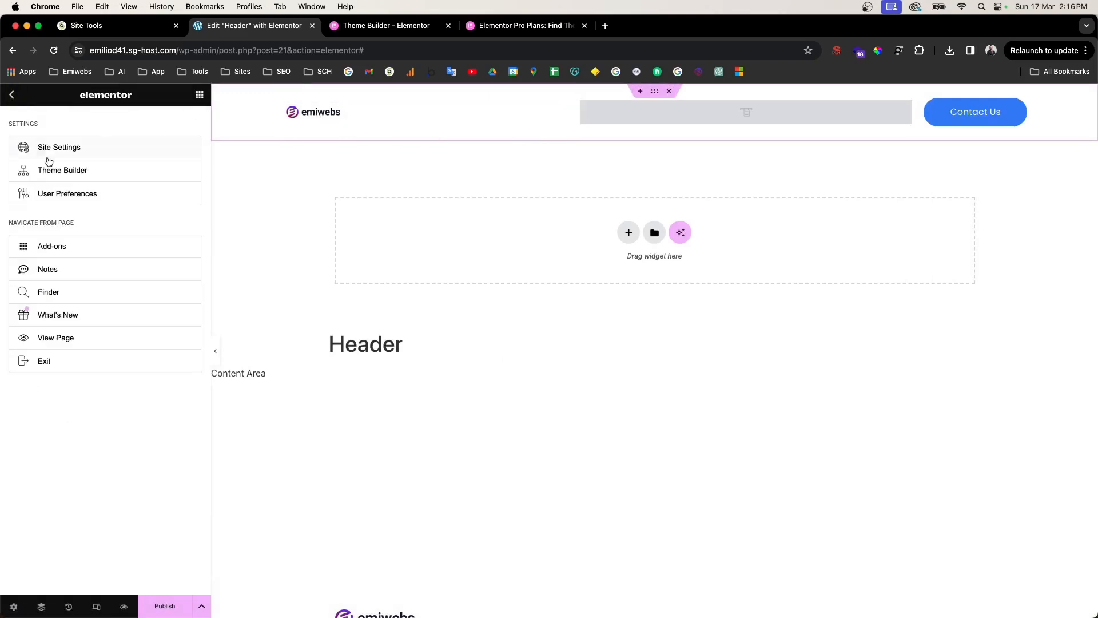
{"action": "left_click", "coordinate": [366, 117]}
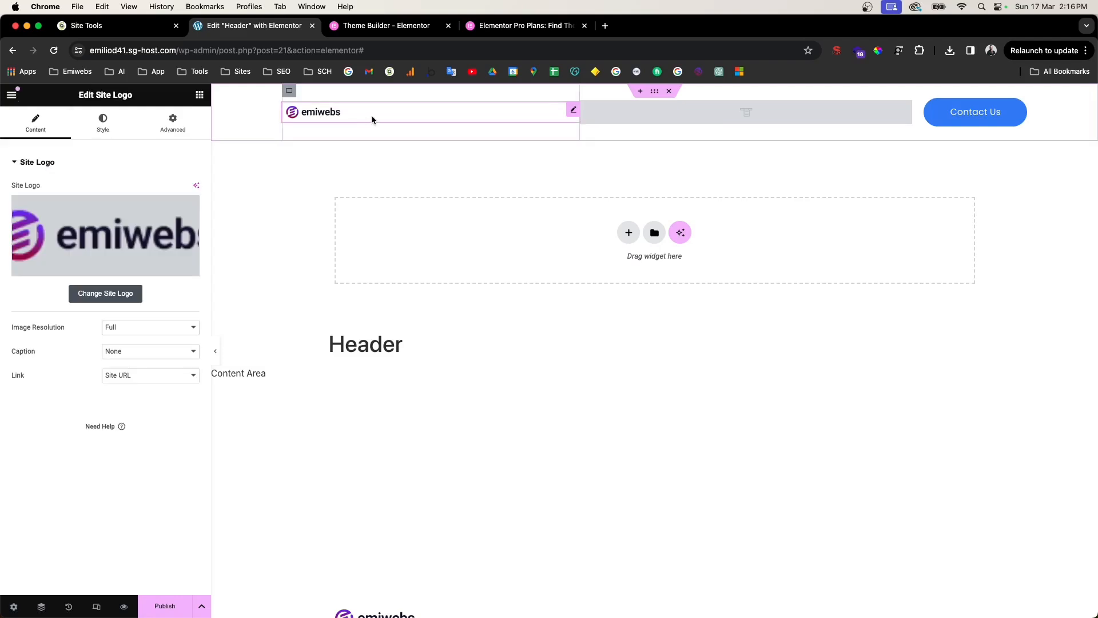
{"action": "left_click", "coordinate": [656, 112]}
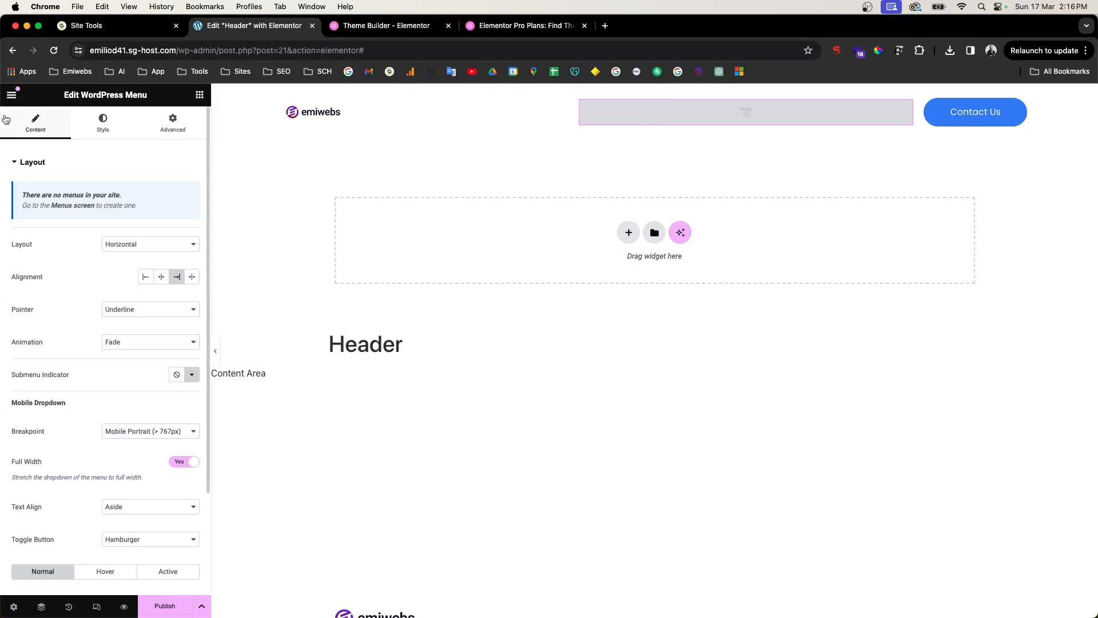
{"action": "left_click_drag", "start_coordinate": [579, 94], "coordinate": [591, 95]}
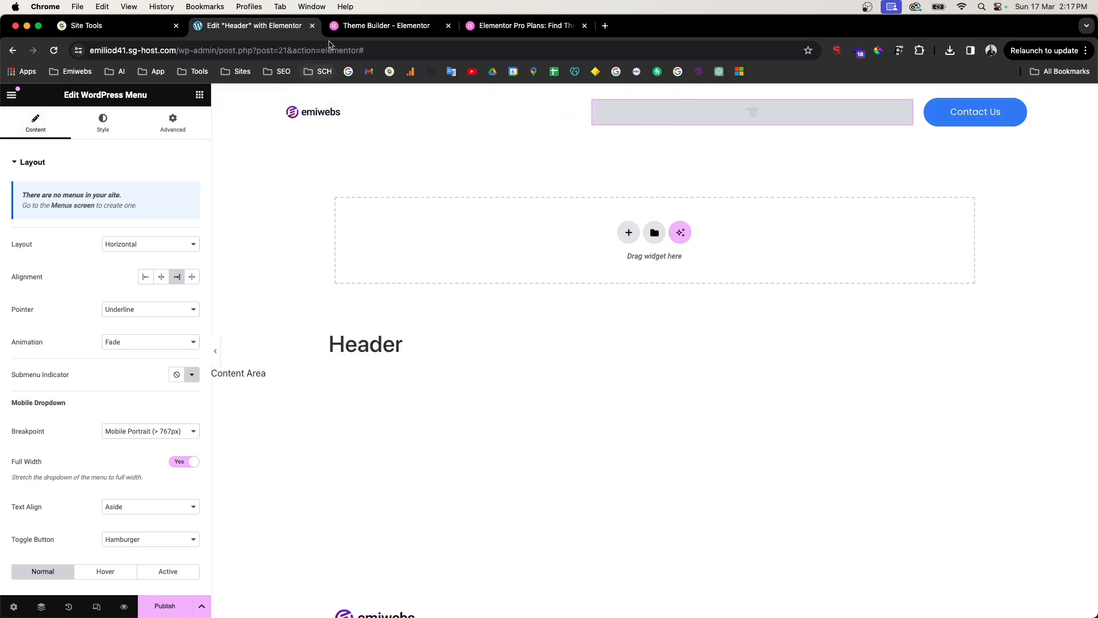
Step: Copy the site address and load the live front page in the other tab
{"action": "left_click", "coordinate": [12, 95]}
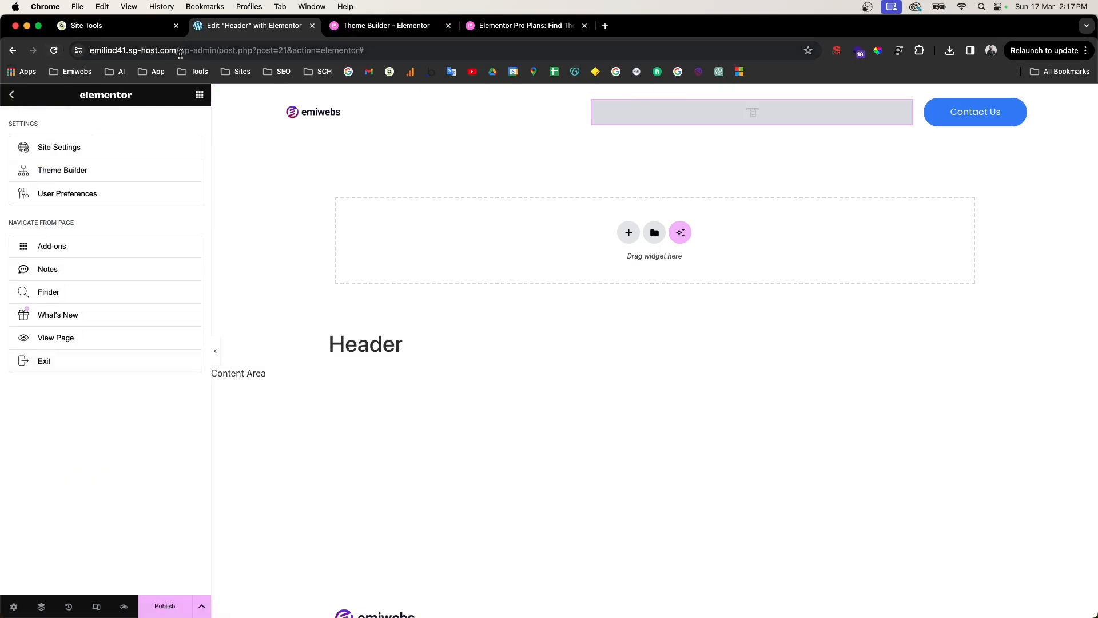
{"action": "left_click_drag", "start_coordinate": [177, 50], "coordinate": [135, 51]}
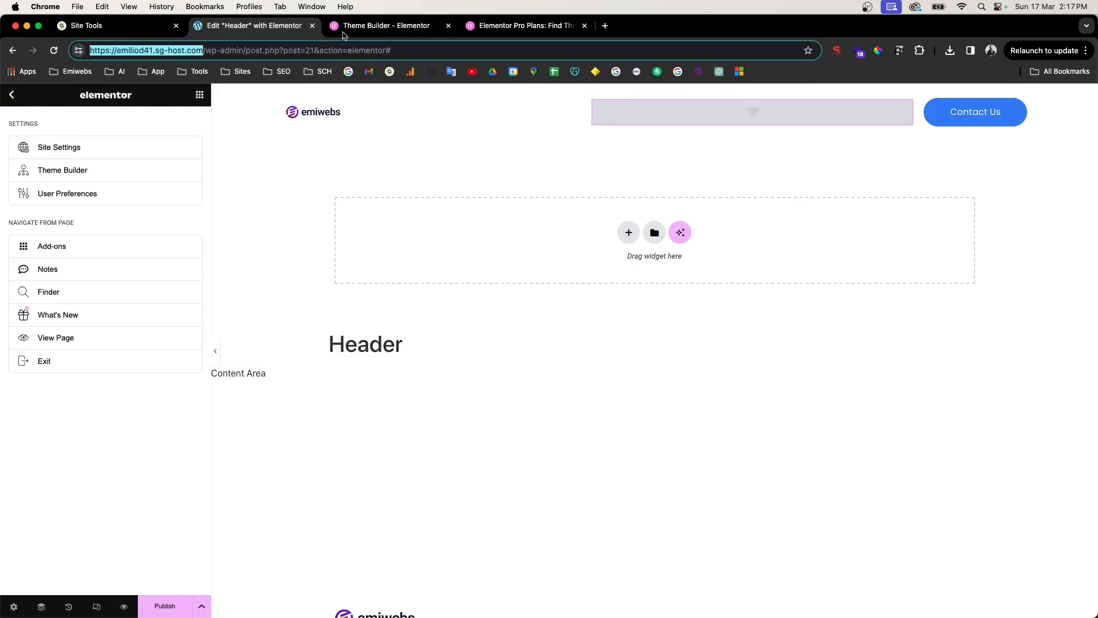
{"action": "left_click", "coordinate": [378, 26]}
{"action": "left_click", "coordinate": [264, 52]}
{"action": "type", "text": "https://emiliod41.sg-host.com/"}
{"action": "key", "text": "Return"}
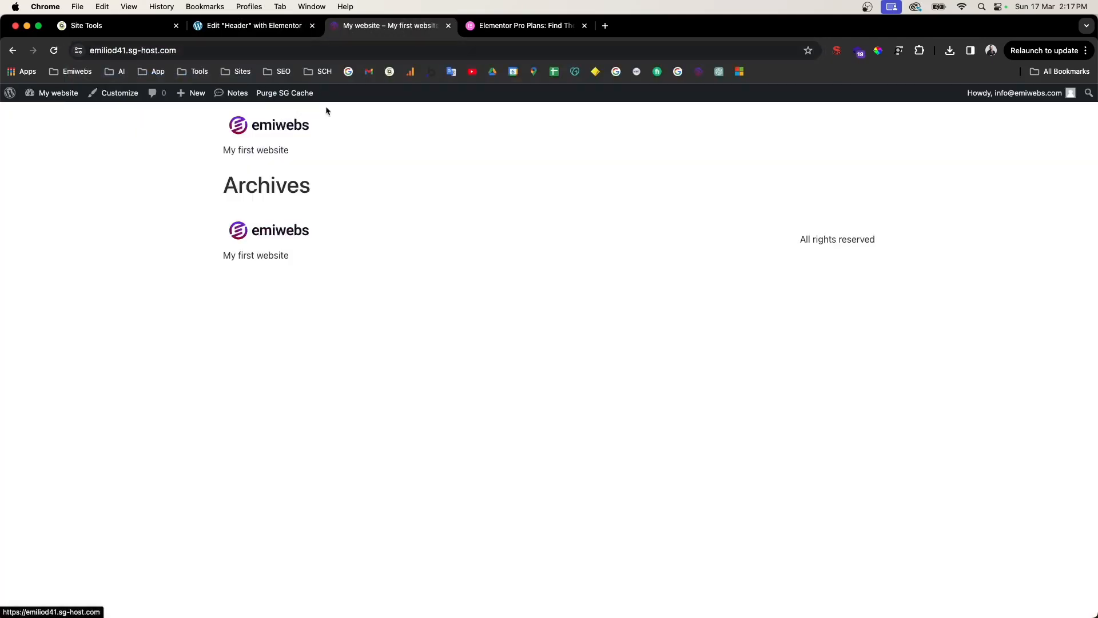
Step: In the Customizer's Homepage Settings, switch the homepage to a static page
{"action": "left_click", "coordinate": [77, 98]}
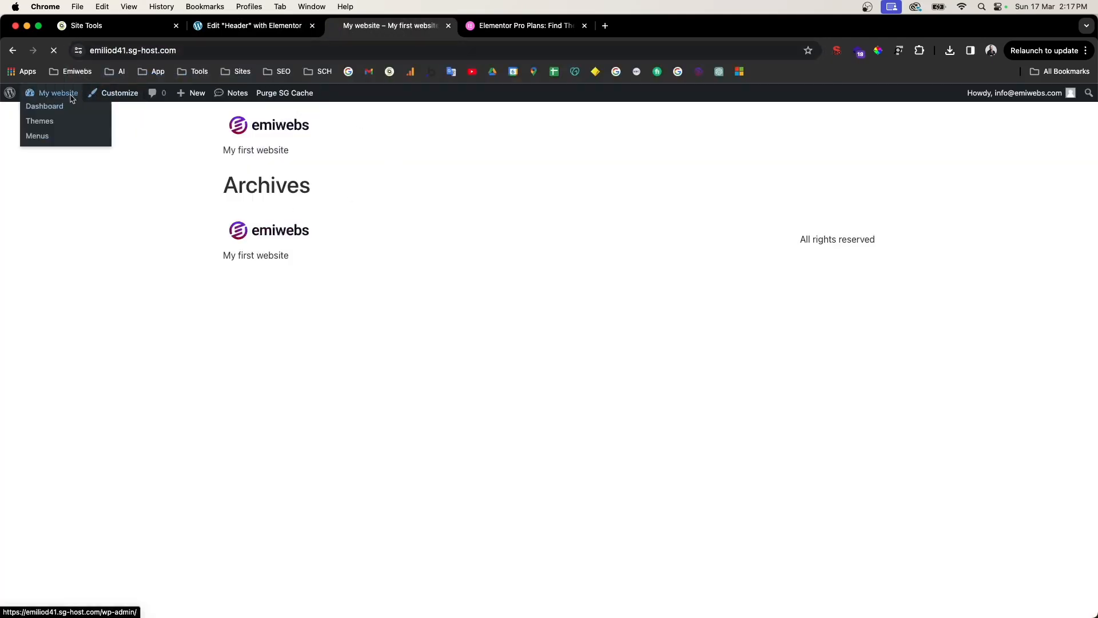
{"action": "mouse_move", "coordinate": [46, 318]}
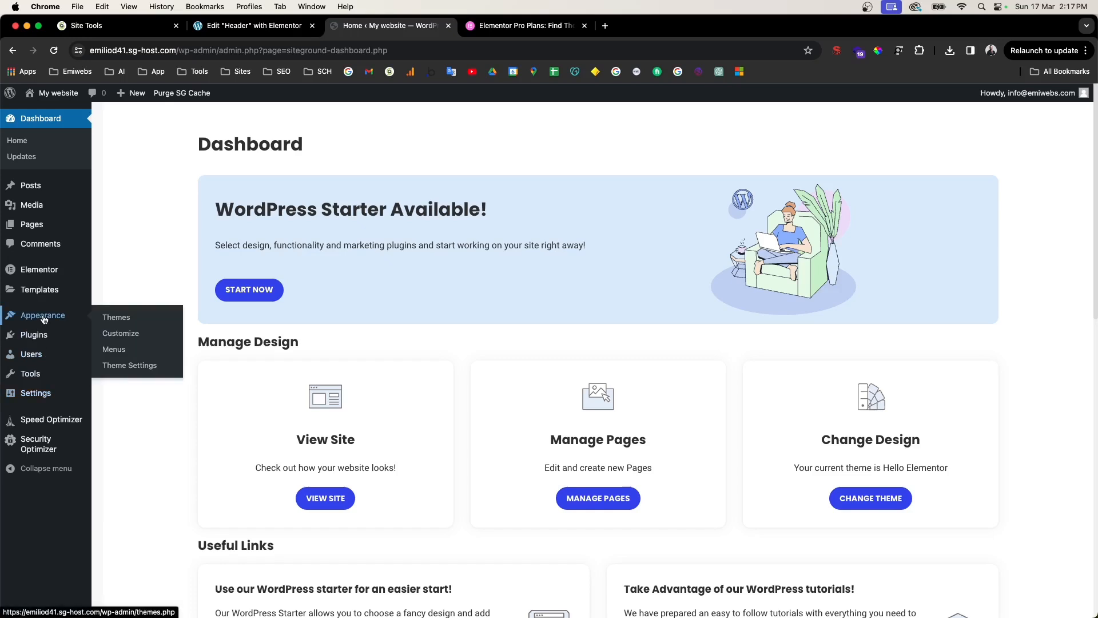
{"action": "left_click", "coordinate": [113, 335]}
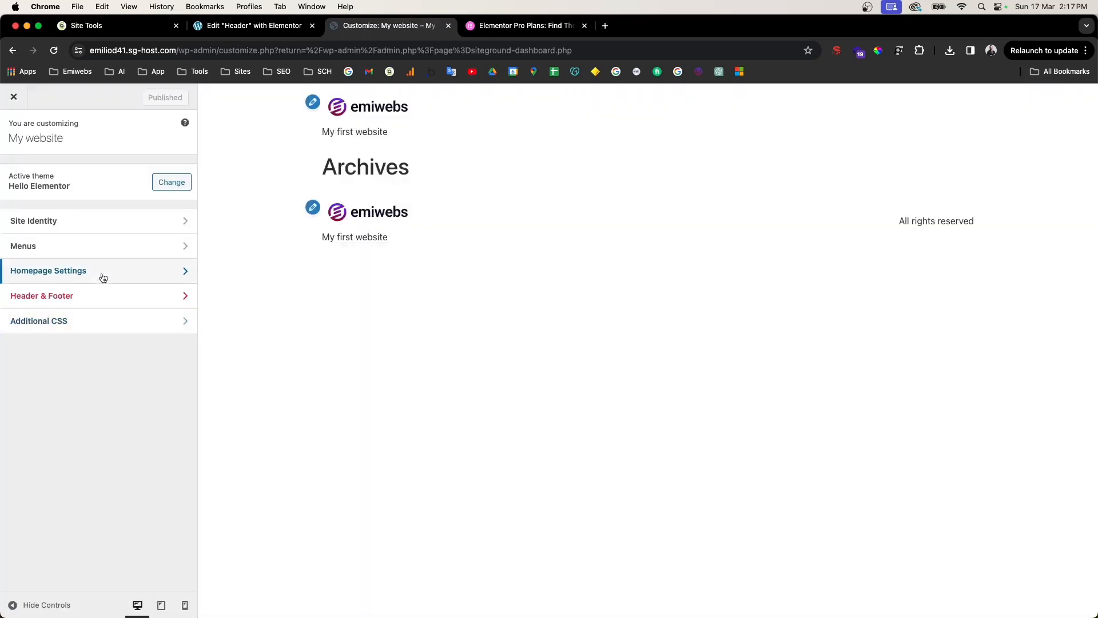
{"action": "left_click", "coordinate": [103, 278]}
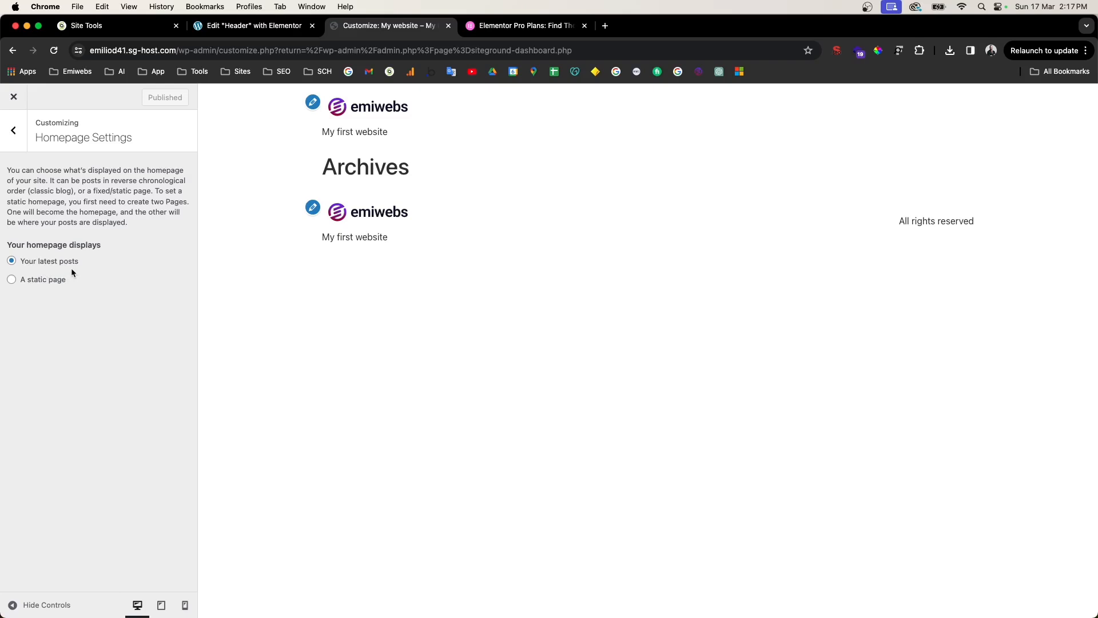
{"action": "left_click", "coordinate": [45, 280]}
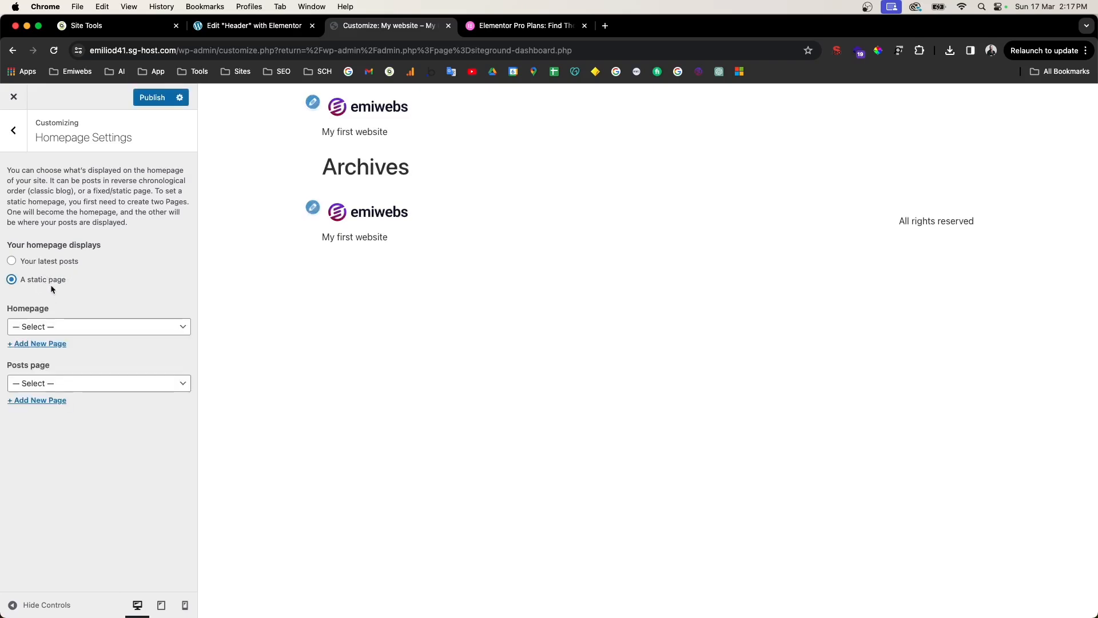
{"action": "left_click", "coordinate": [19, 325]}
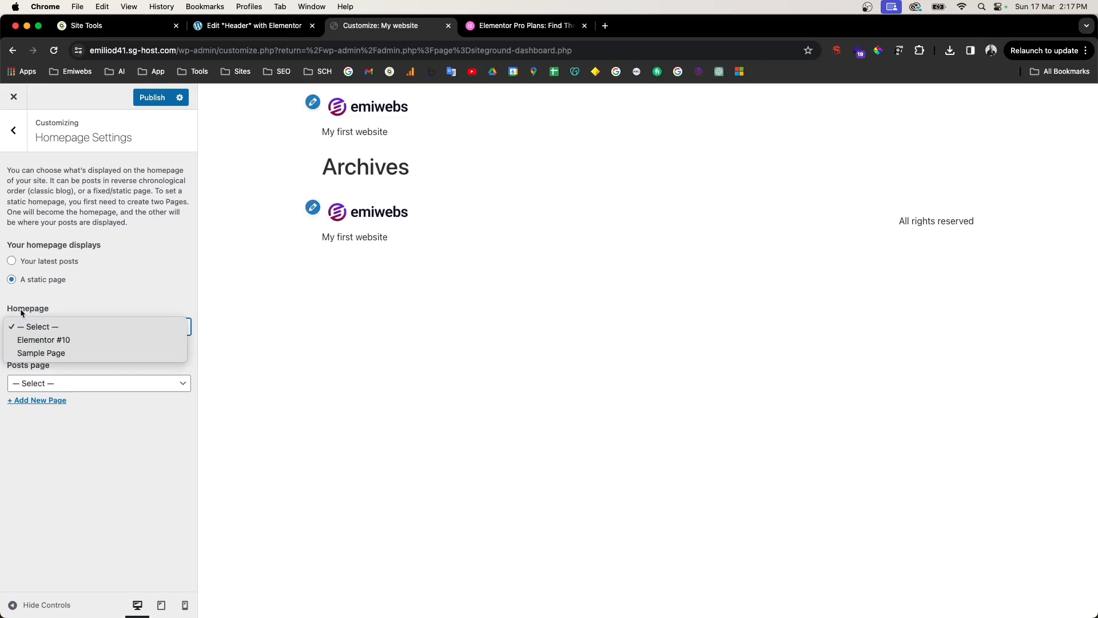
{"action": "left_click", "coordinate": [45, 317]}
Step: Add a new page named Home as the homepage
{"action": "left_click", "coordinate": [35, 343]}
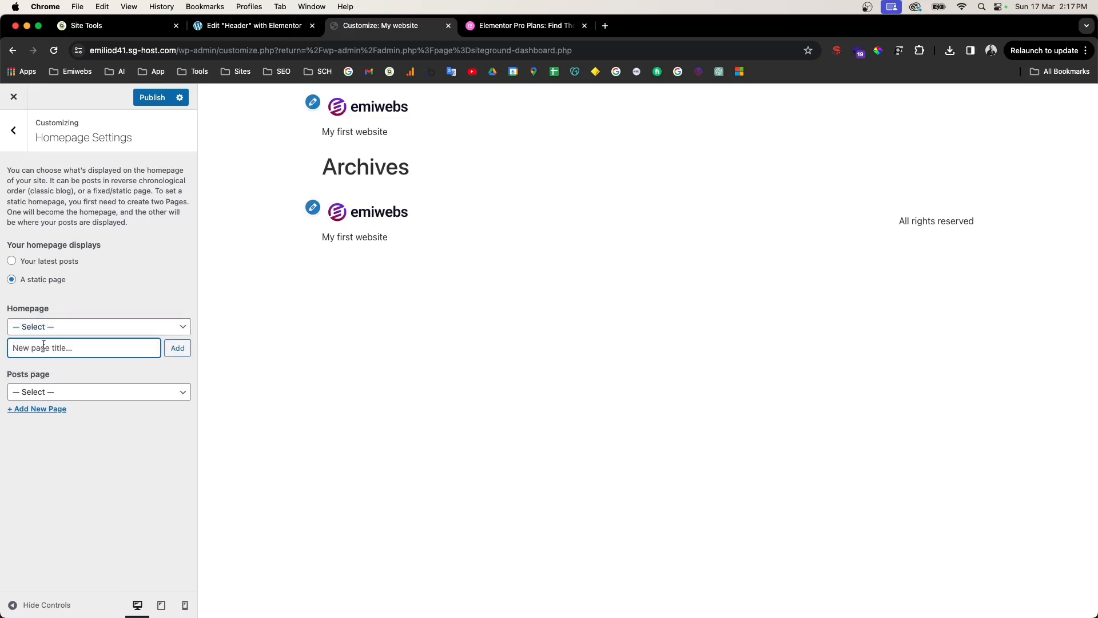
{"action": "type", "text": "H"}
{"action": "key", "text": "BackSpace"}
{"action": "type", "text": "Home"}
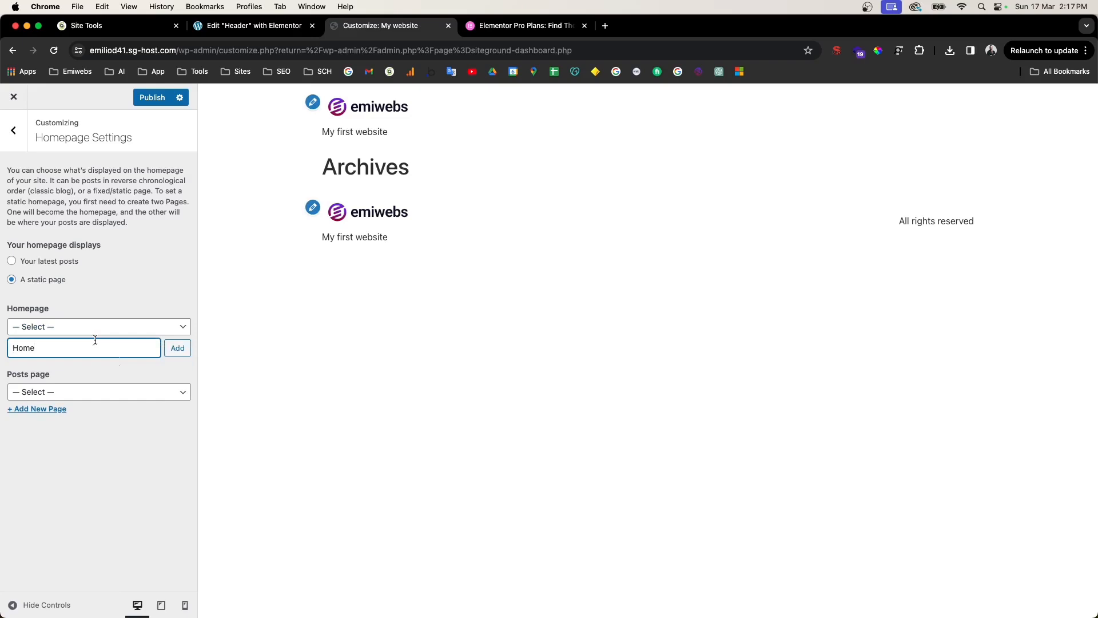
{"action": "left_click", "coordinate": [177, 348]}
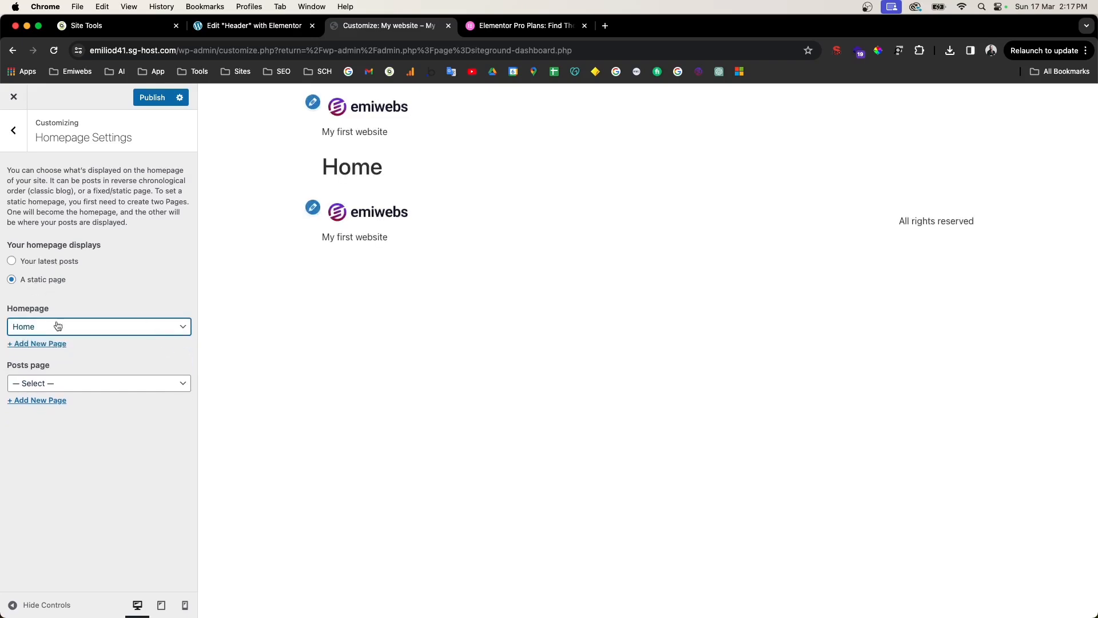
Step: Add a new Blog page as the posts page and publish the settings
{"action": "left_click", "coordinate": [67, 386]}
{"action": "left_click", "coordinate": [46, 381]}
{"action": "left_click", "coordinate": [61, 401]}
{"action": "type", "text": "Blog"}
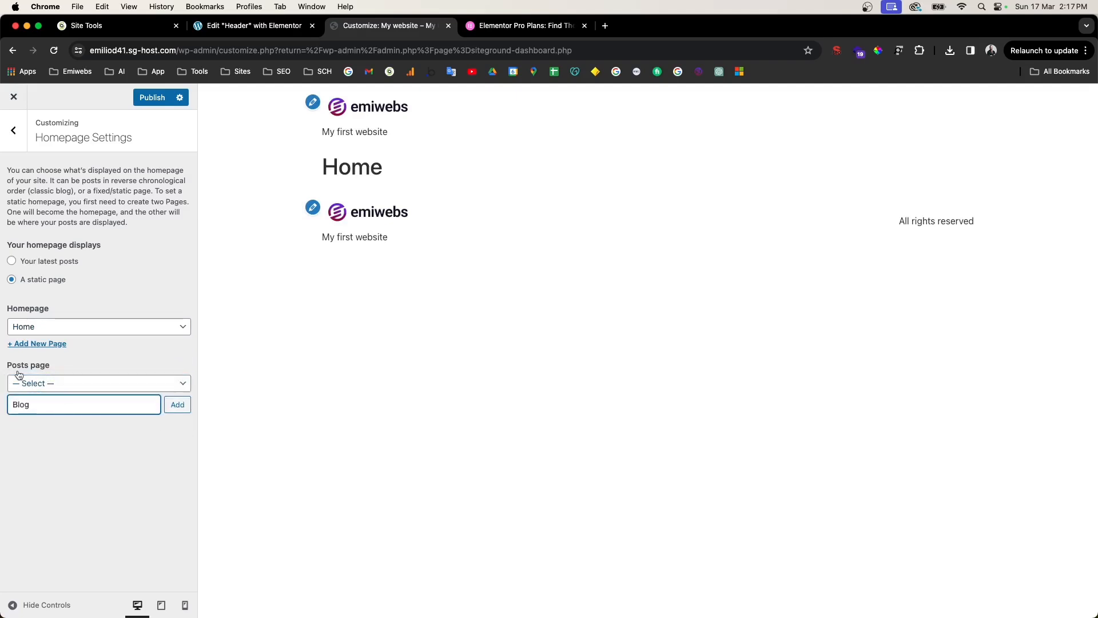
{"action": "left_click", "coordinate": [184, 407]}
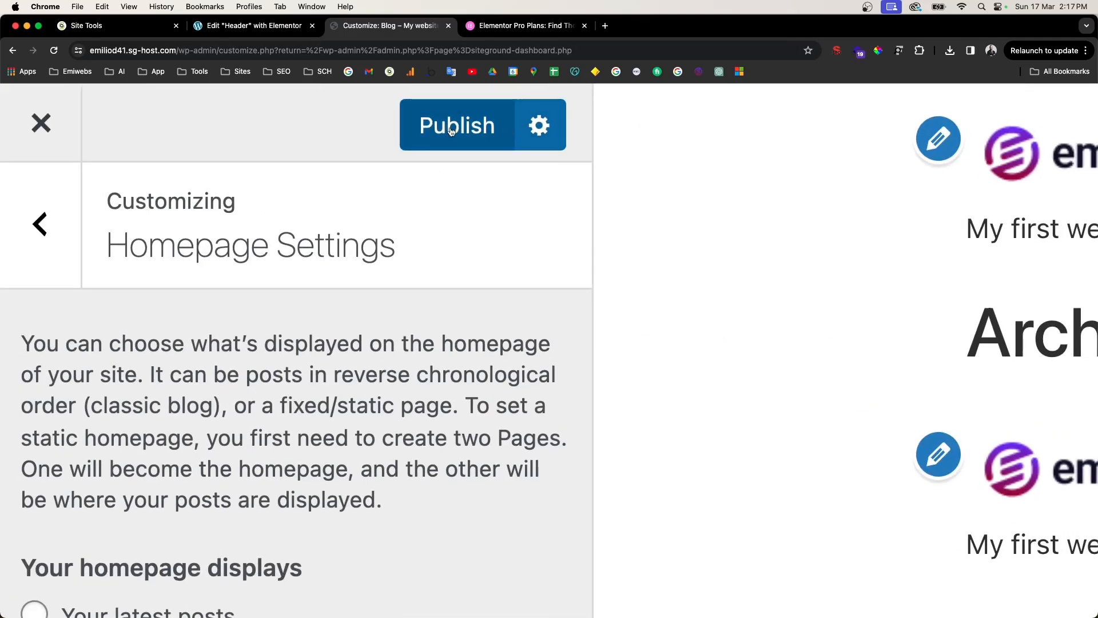
{"action": "left_click", "coordinate": [451, 131]}
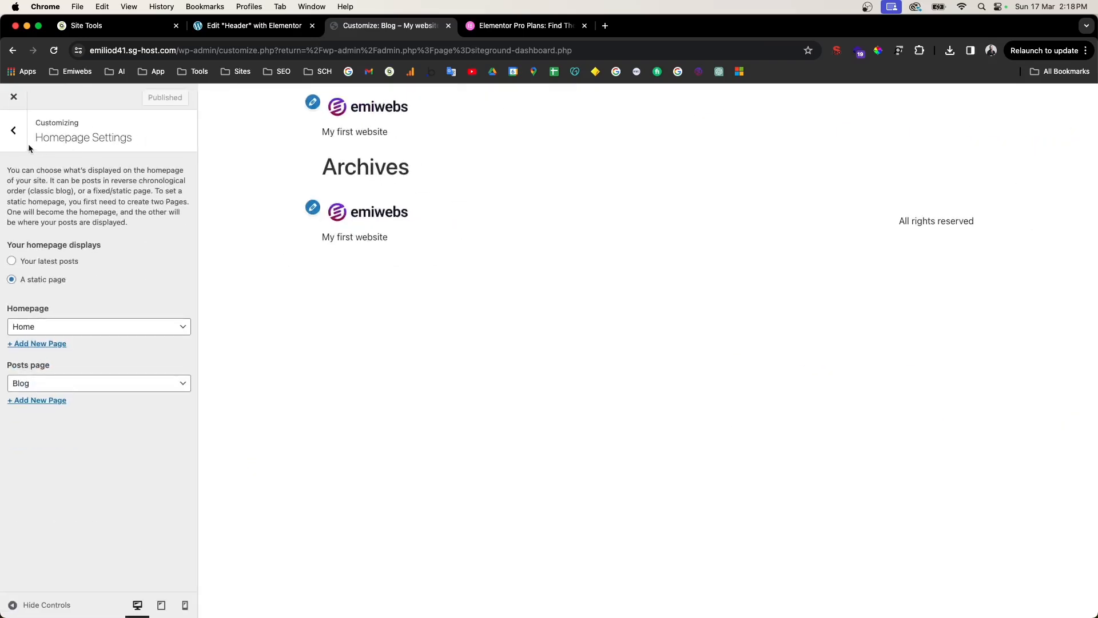
{"action": "left_click", "coordinate": [14, 133]}
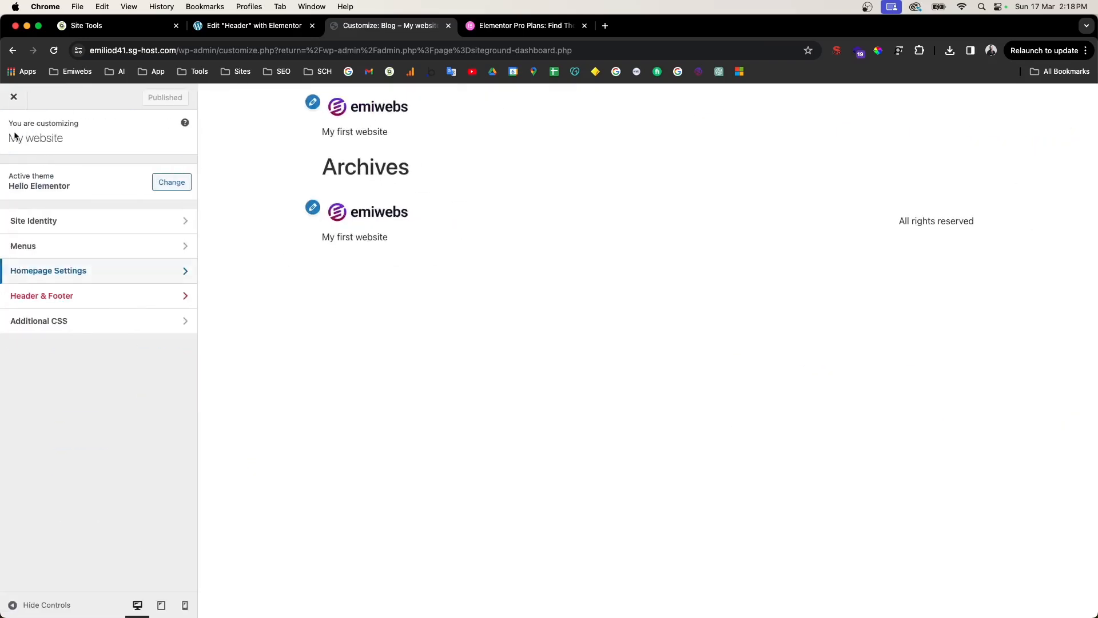
Step: Create a new menu named Menu in the Customizer
{"action": "left_click", "coordinate": [59, 252]}
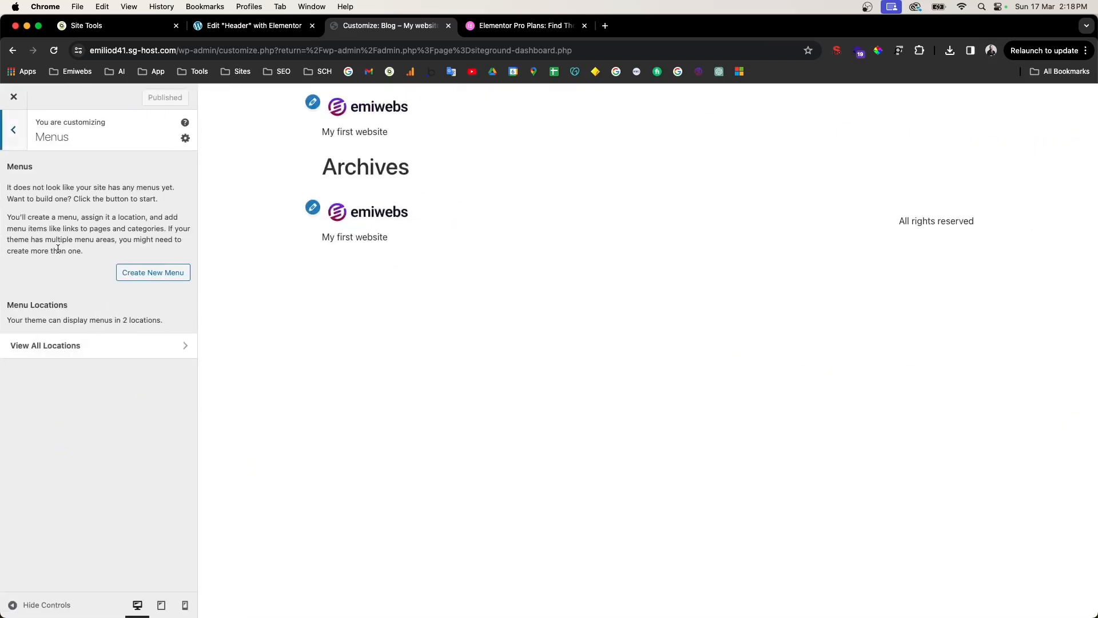
{"action": "left_click", "coordinate": [138, 272]}
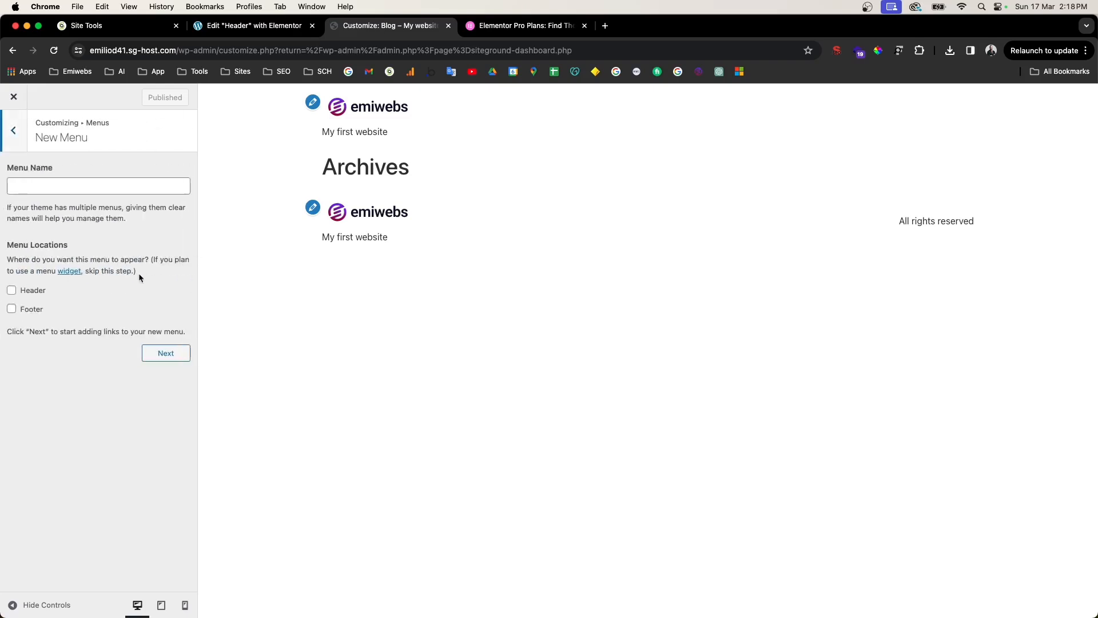
{"action": "left_click", "coordinate": [117, 187]}
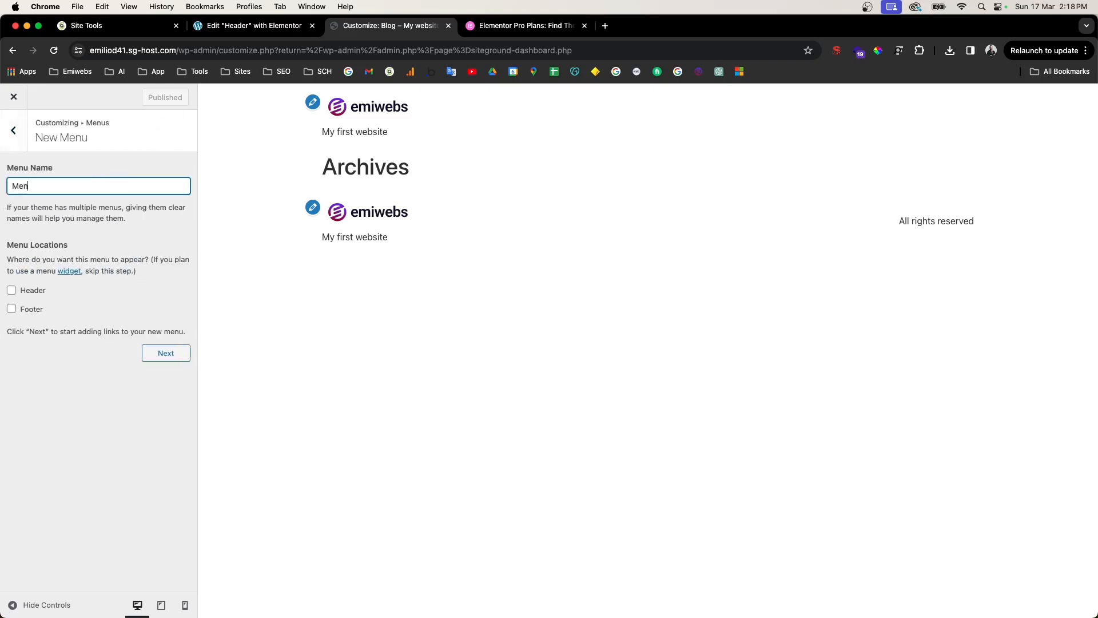
{"action": "left_click", "coordinate": [157, 352]}
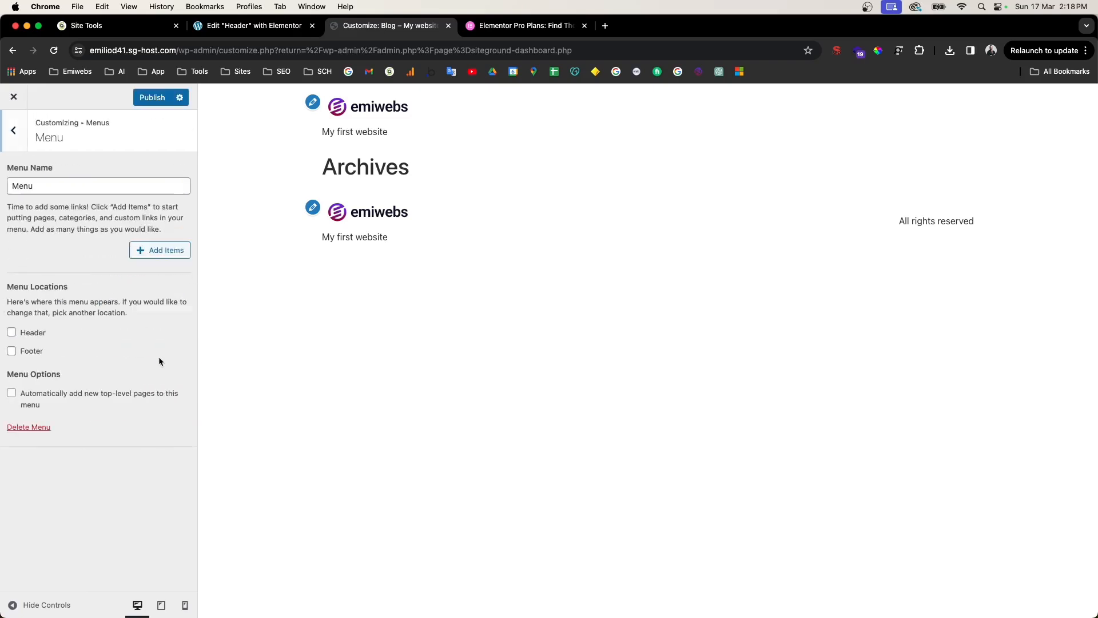
Step: Add Home and Blog plus new Services and Contact us pages to the menu
{"action": "left_click", "coordinate": [159, 252]}
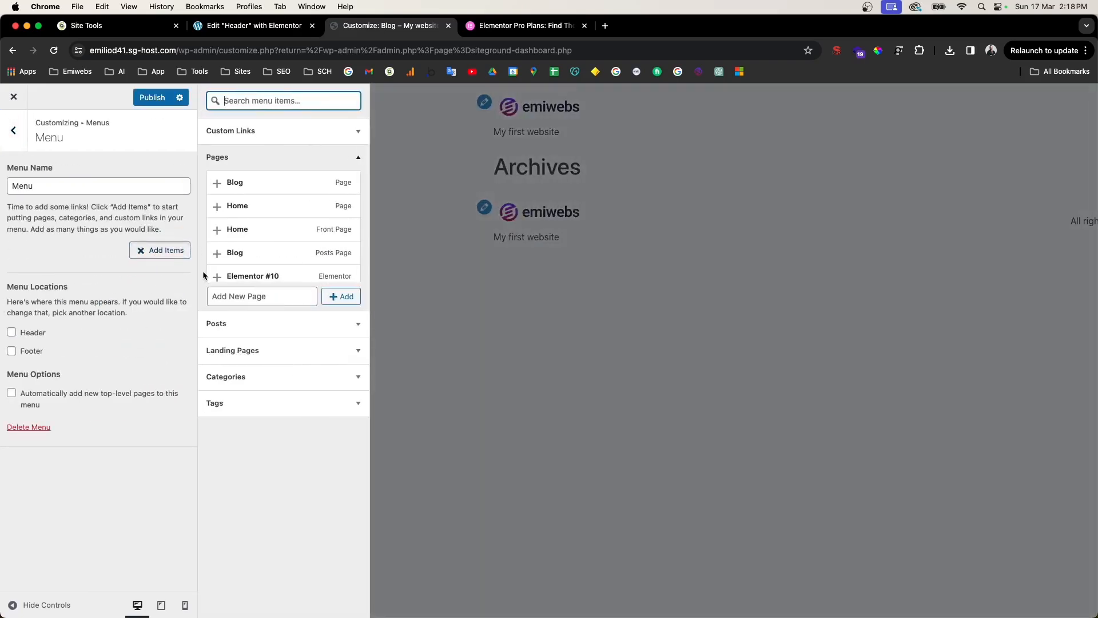
{"action": "left_click", "coordinate": [237, 231]}
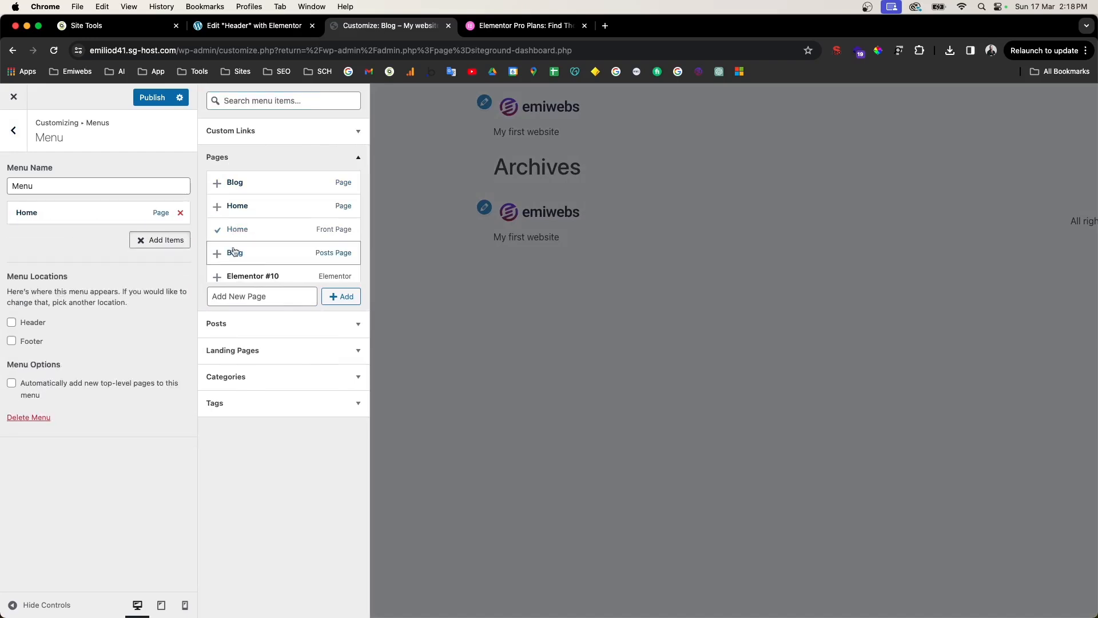
{"action": "scroll", "coordinate": [213, 247], "scroll_direction": "down", "scroll_amount": 1}
{"action": "left_click", "coordinate": [254, 220]}
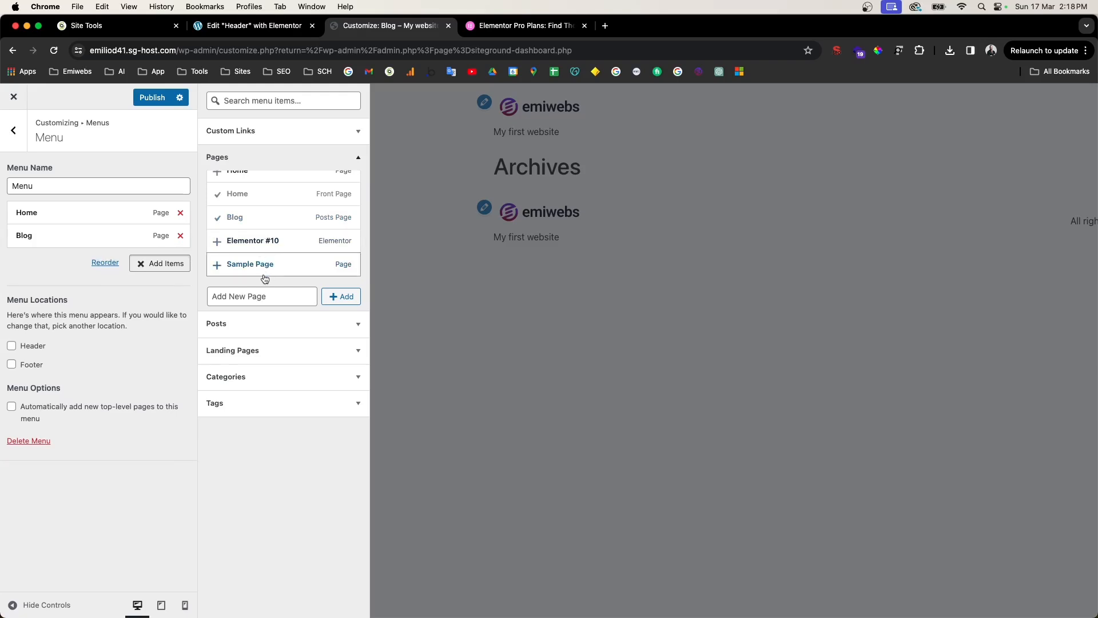
{"action": "left_click", "coordinate": [247, 297]}
{"action": "type", "text": "S"}
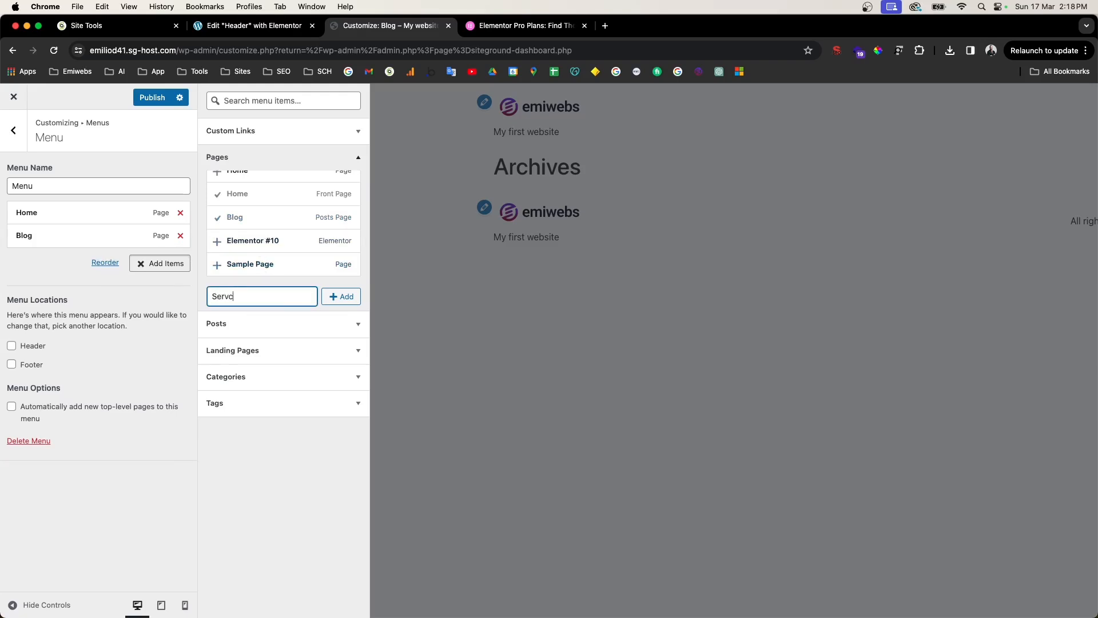
{"action": "type", "text": "ervices"}
{"action": "left_click", "coordinate": [326, 297]}
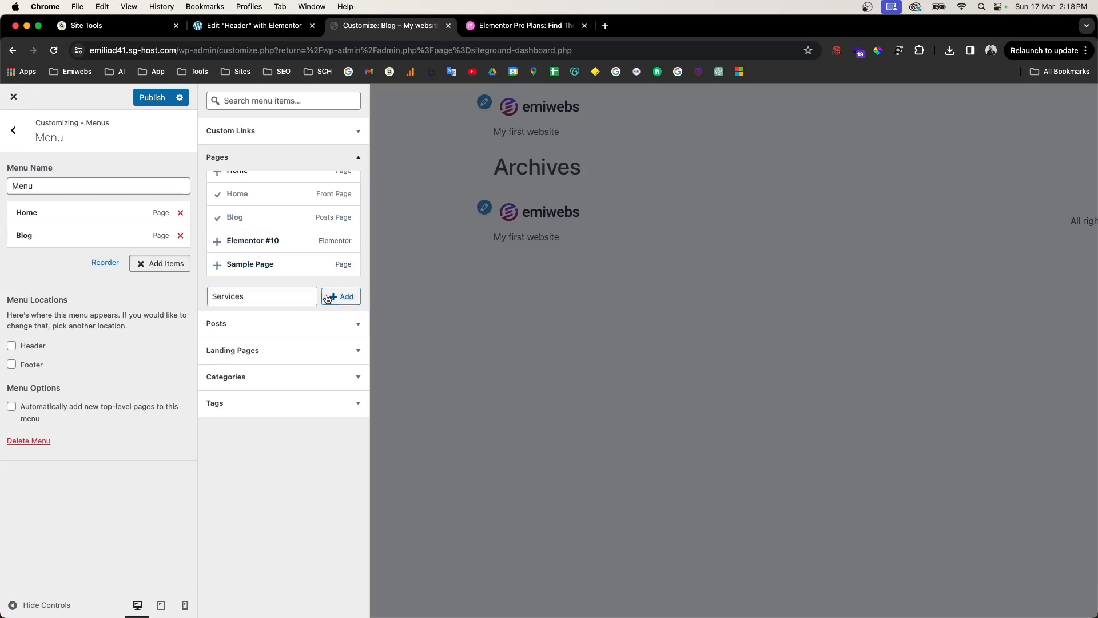
{"action": "left_click", "coordinate": [302, 296]}
{"action": "type", "text": "co"}
{"action": "key", "text": "BackSpace"}
{"action": "key", "text": "BackSpace"}
{"action": "type", "text": "Contact us"}
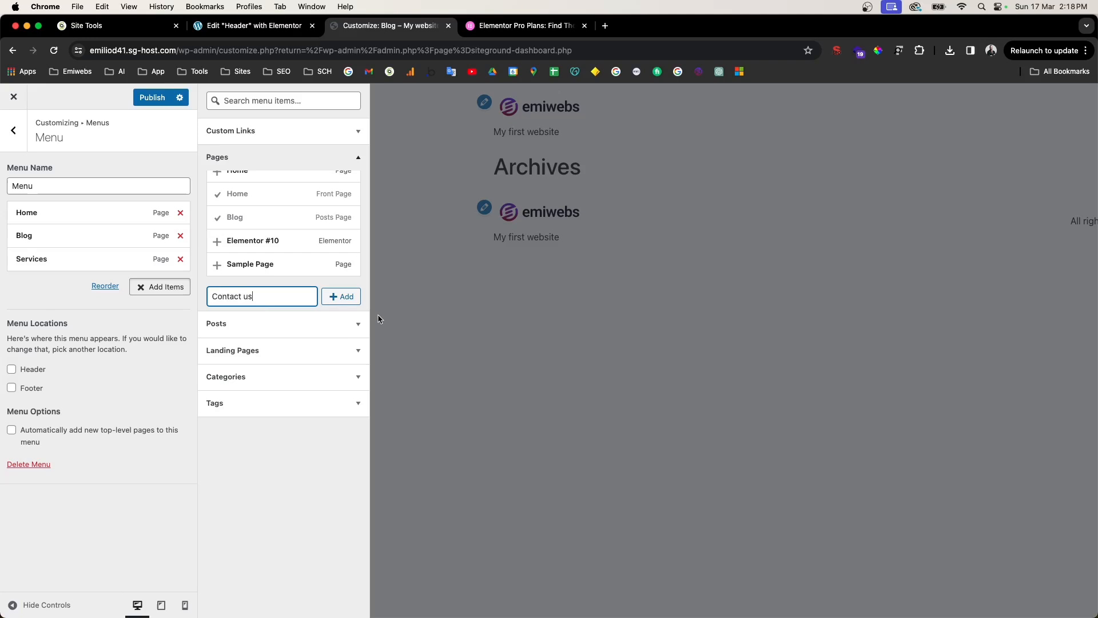
{"action": "left_click", "coordinate": [337, 297]}
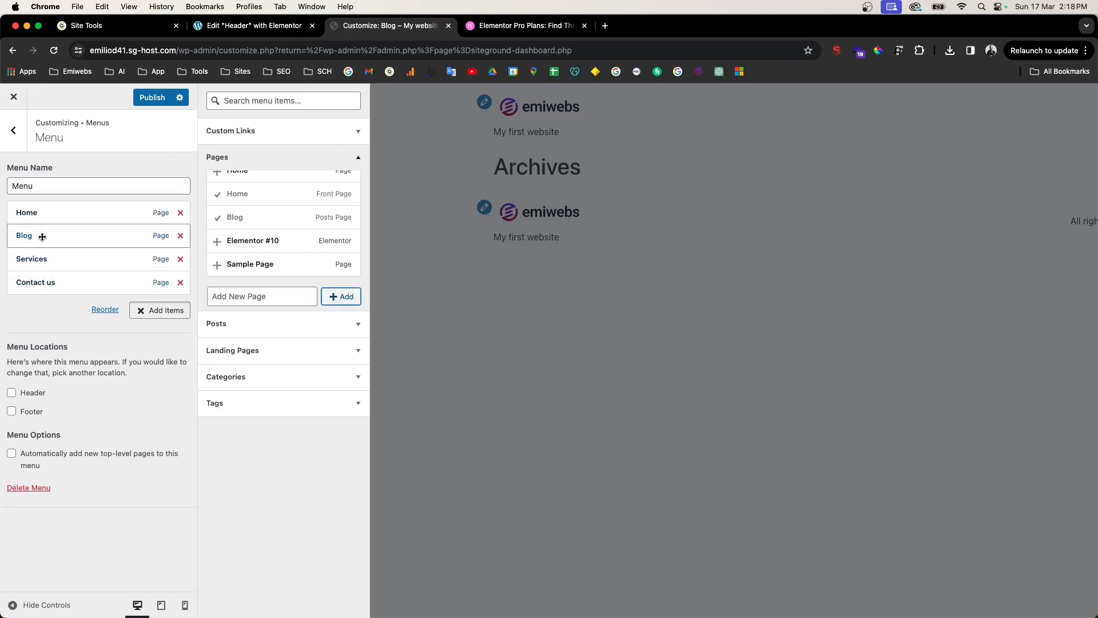
Step: Move Services below Home, then add a new About us page in second place
{"action": "left_click_drag", "start_coordinate": [44, 259], "coordinate": [46, 232]}
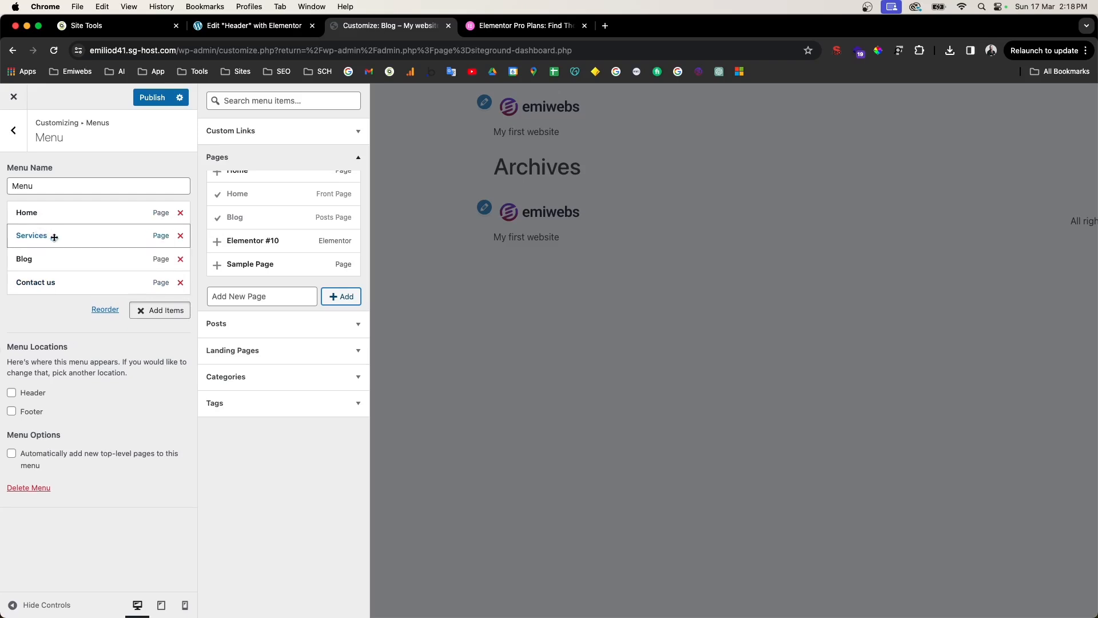
{"action": "left_click", "coordinate": [266, 296]}
{"action": "type", "text": "a"}
{"action": "key", "text": "BackSpace"}
{"action": "type", "text": "About us"}
{"action": "left_click", "coordinate": [341, 296]}
{"action": "left_click_drag", "start_coordinate": [60, 302], "coordinate": [57, 223]}
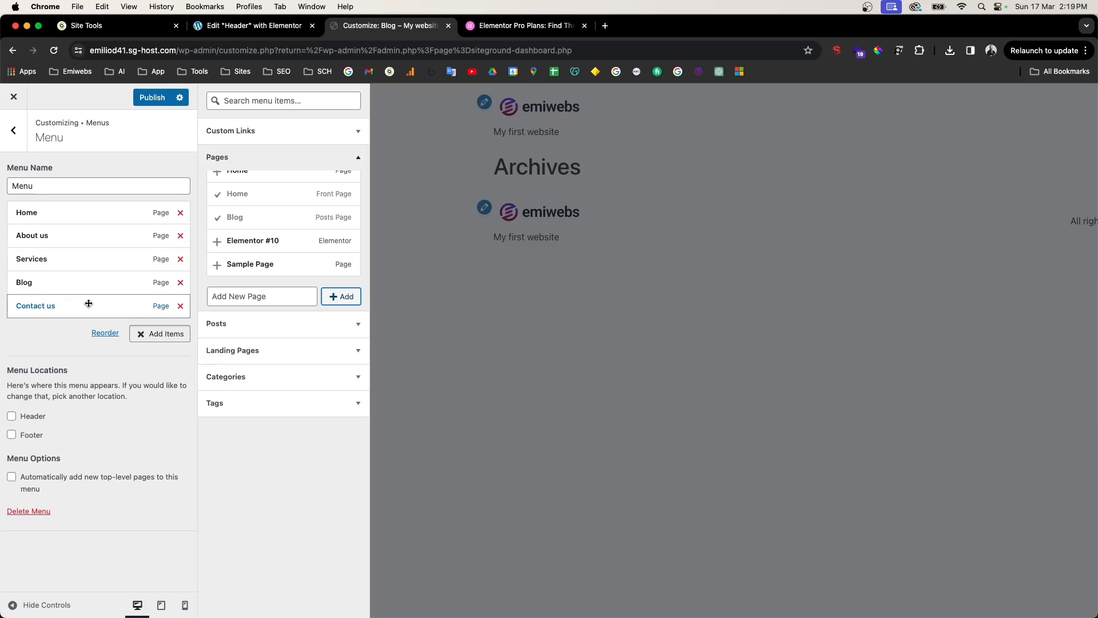
Step: Publish the menu, close the Customizer and return to the Elementor header tab
{"action": "left_click", "coordinate": [150, 98]}
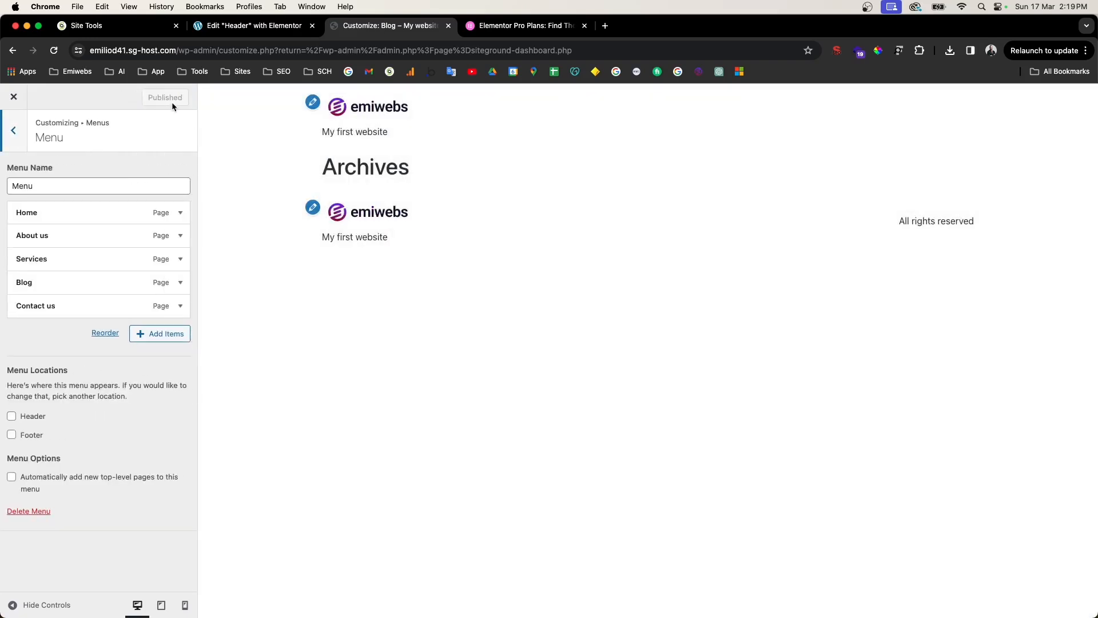
{"action": "left_click", "coordinate": [20, 143]}
{"action": "left_click", "coordinate": [21, 141]}
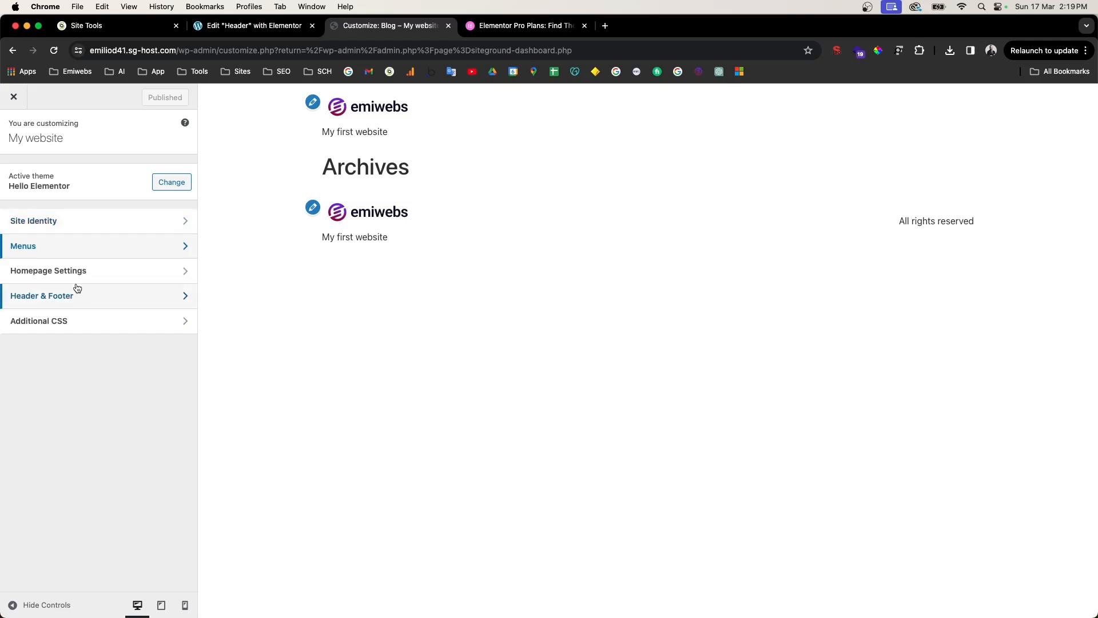
{"action": "left_click", "coordinate": [13, 97]}
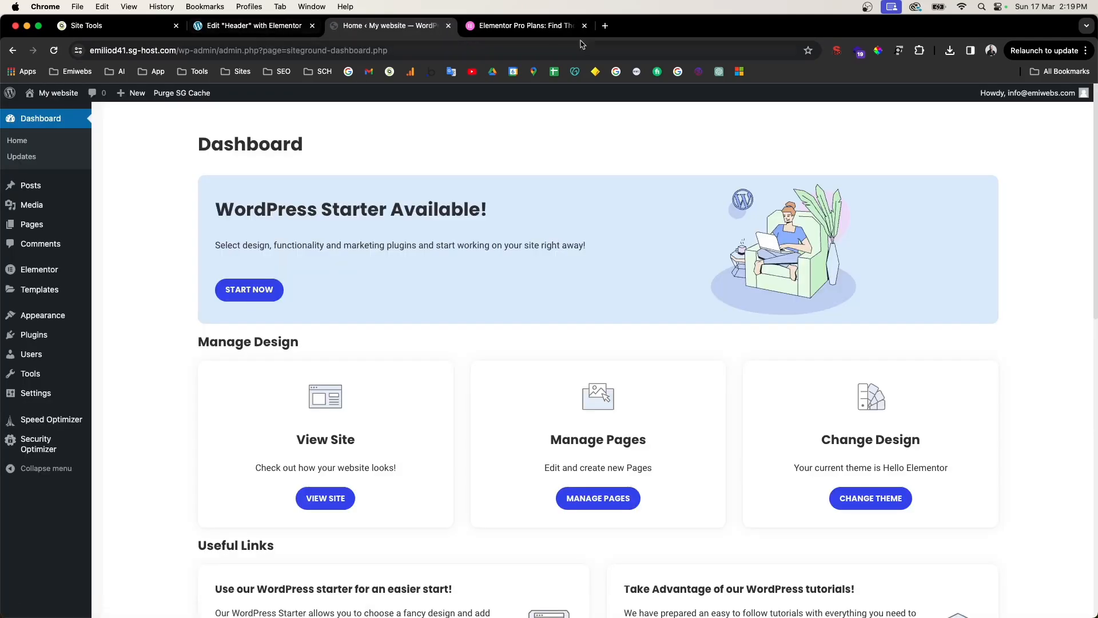
{"action": "left_click", "coordinate": [448, 26]}
{"action": "left_click", "coordinate": [273, 26]}
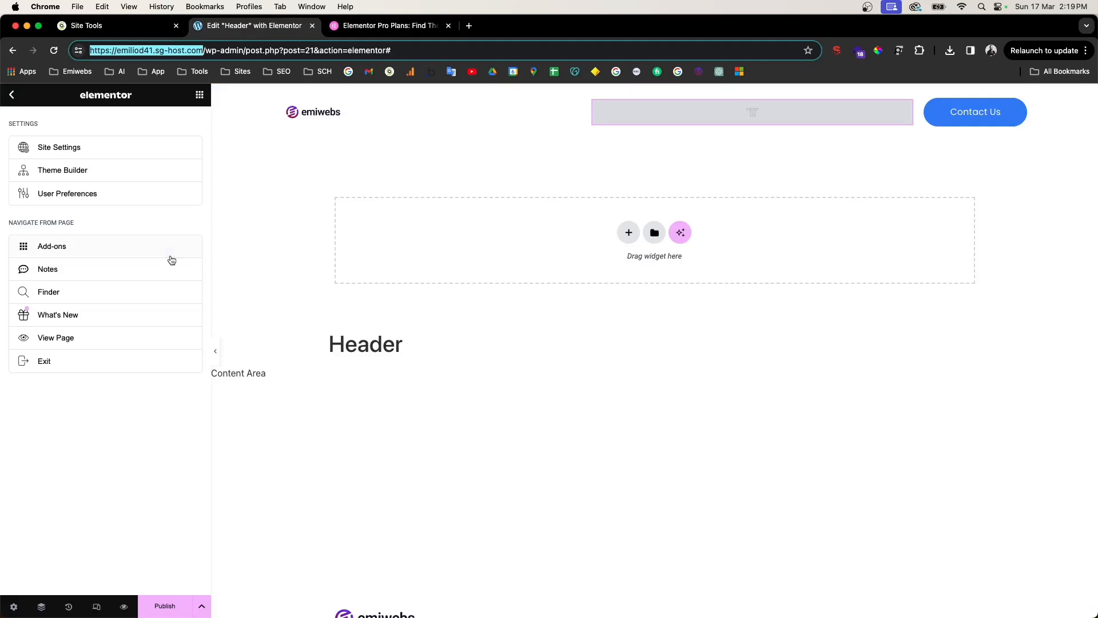
Step: Publish the header template with an Include > Entire Site display condition
{"action": "left_click", "coordinate": [11, 94]}
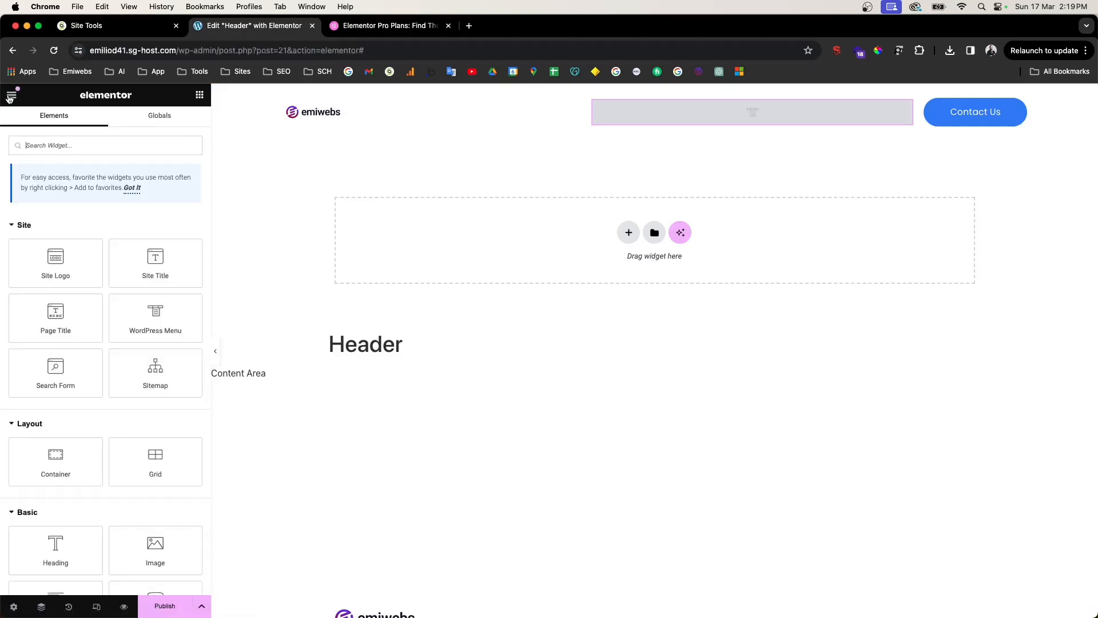
{"action": "left_click", "coordinate": [660, 109]}
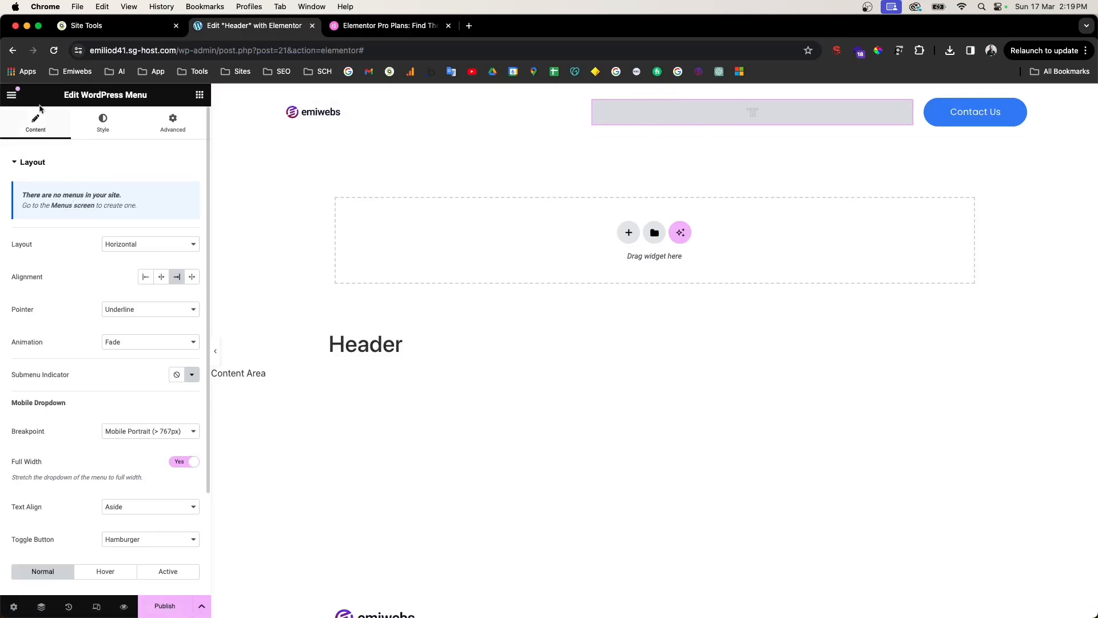
{"action": "left_click", "coordinate": [165, 608]}
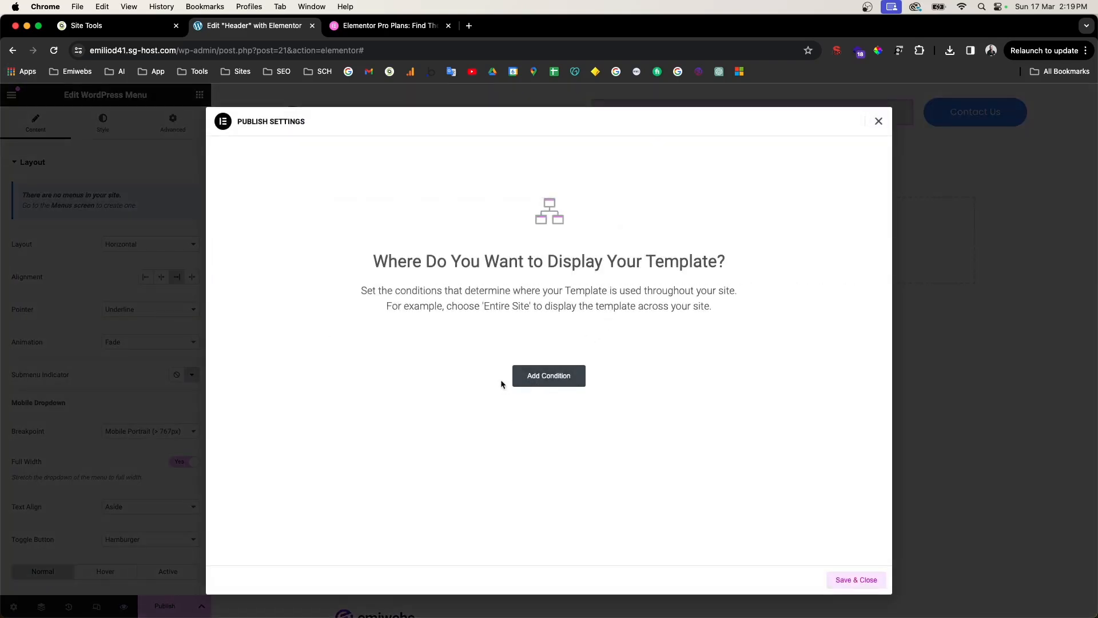
{"action": "left_click", "coordinate": [555, 388]}
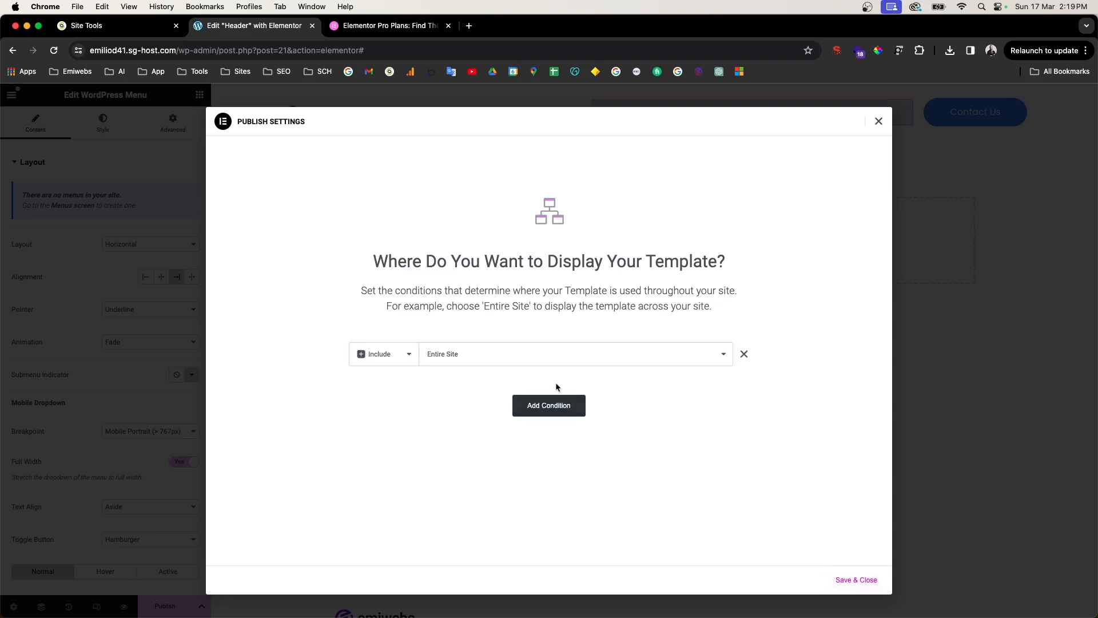
{"action": "left_click", "coordinate": [414, 359]}
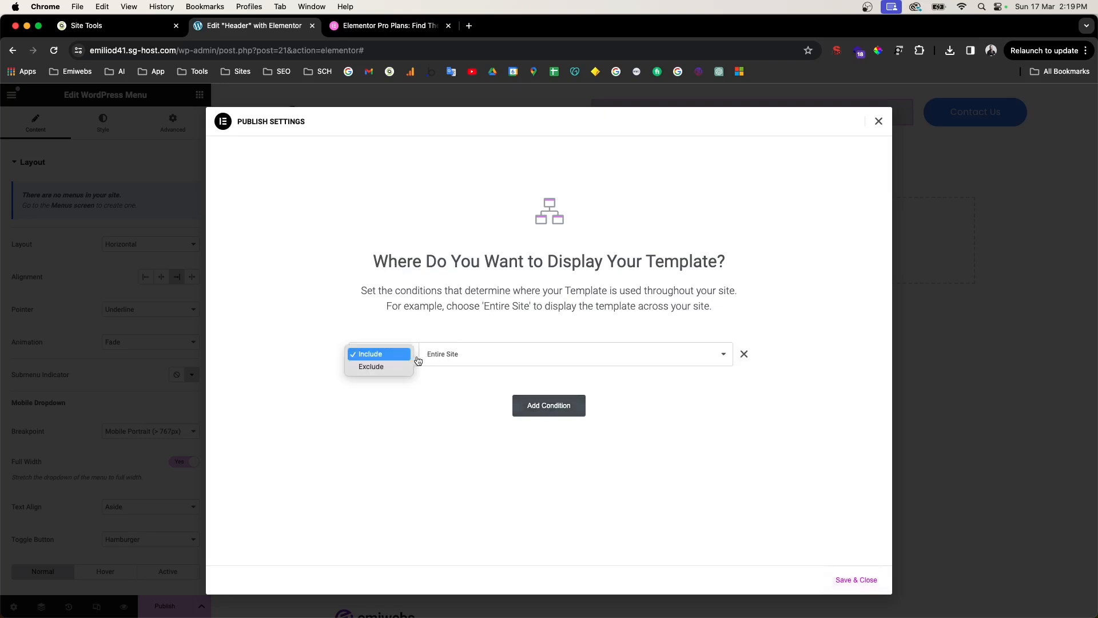
{"action": "left_click", "coordinate": [402, 354]}
{"action": "left_click", "coordinate": [483, 358]}
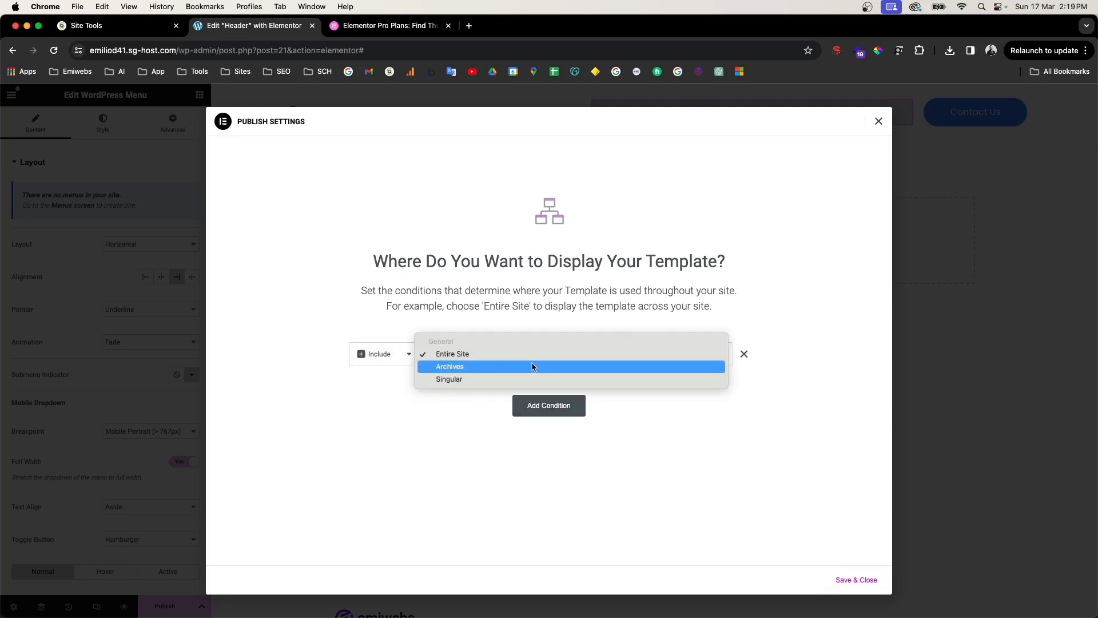
{"action": "left_click", "coordinate": [496, 357]}
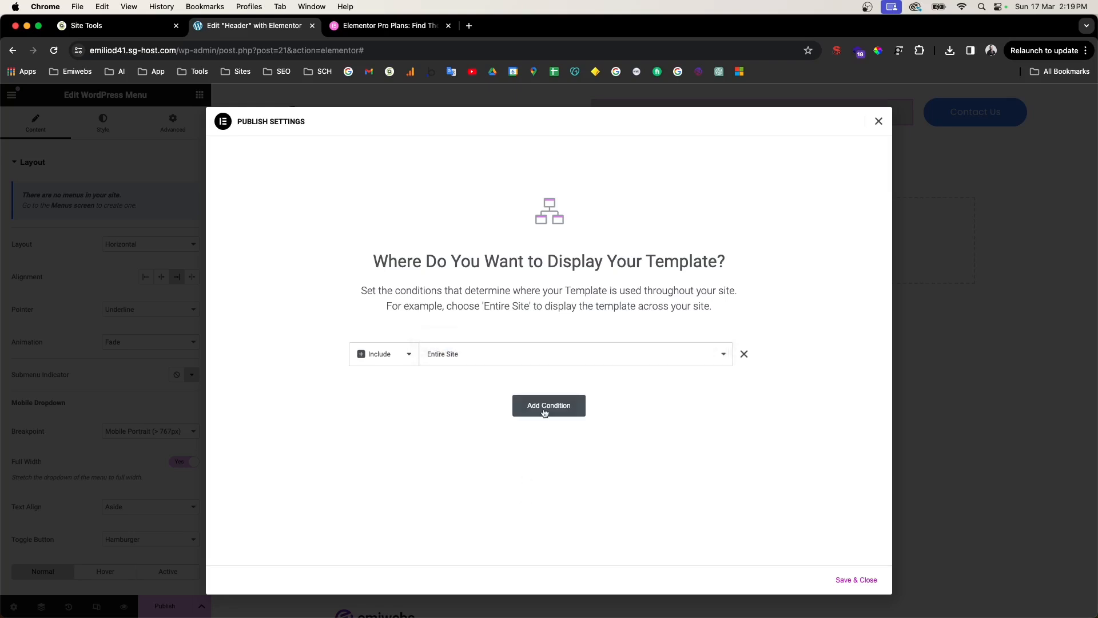
{"action": "left_click", "coordinate": [861, 580]}
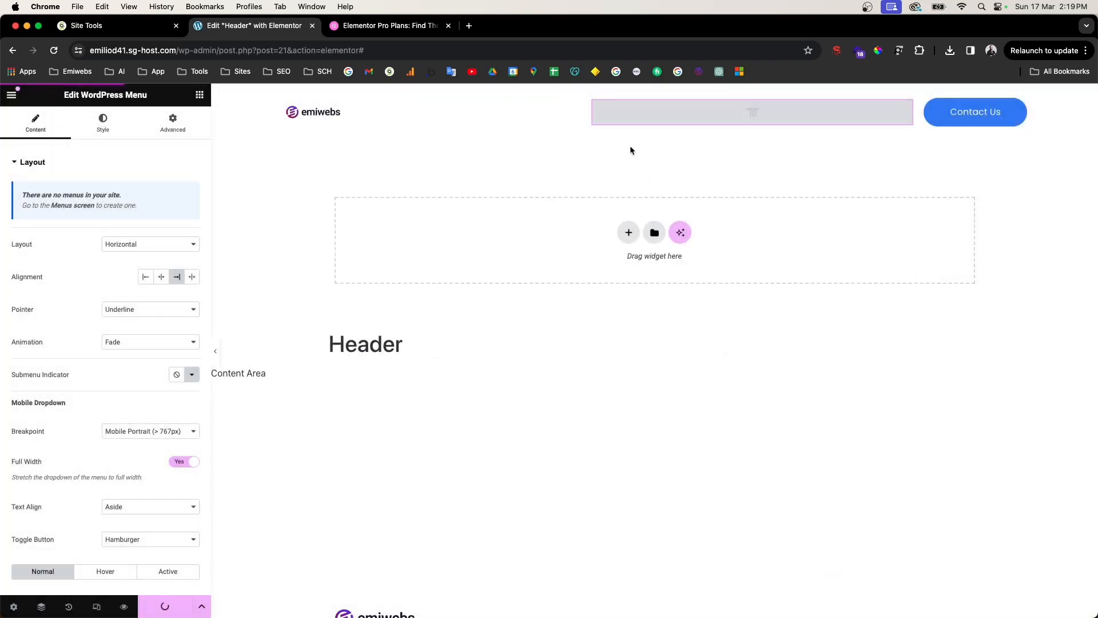
Step: Reload the editor and set the Site Logo widget's width to Full Width (100%)
{"action": "left_click", "coordinate": [55, 51]}
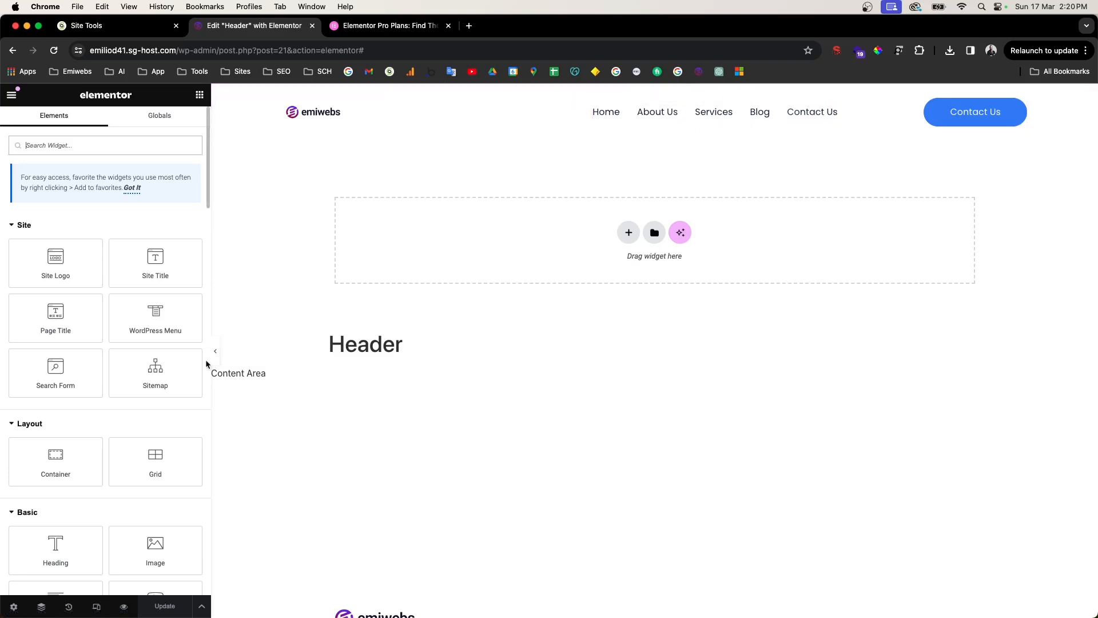
{"action": "left_click", "coordinate": [330, 118]}
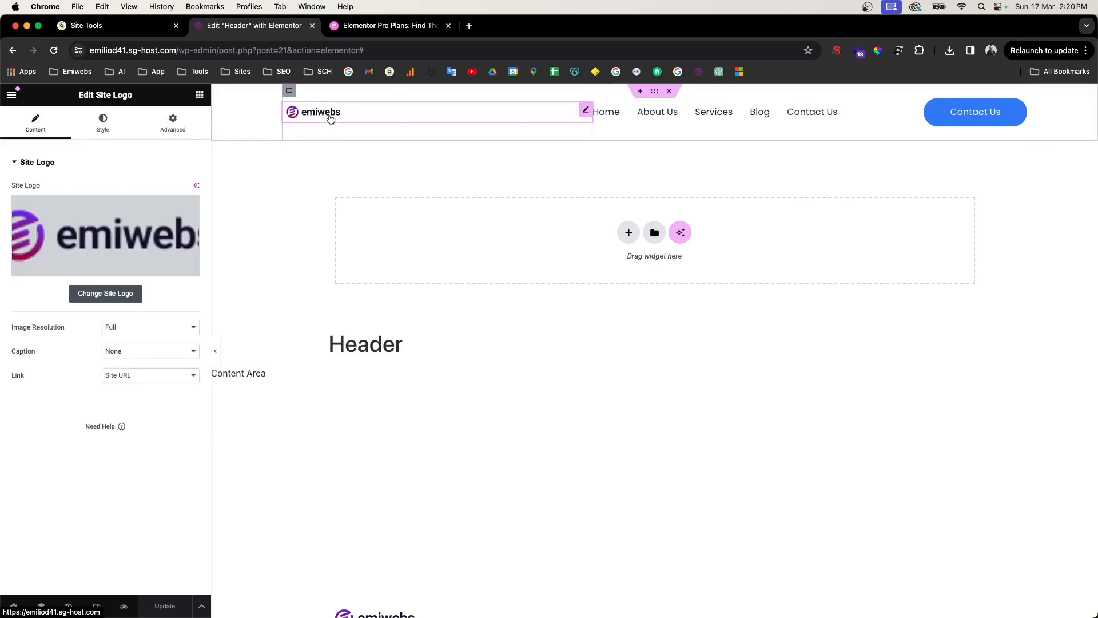
{"action": "left_click", "coordinate": [109, 127]}
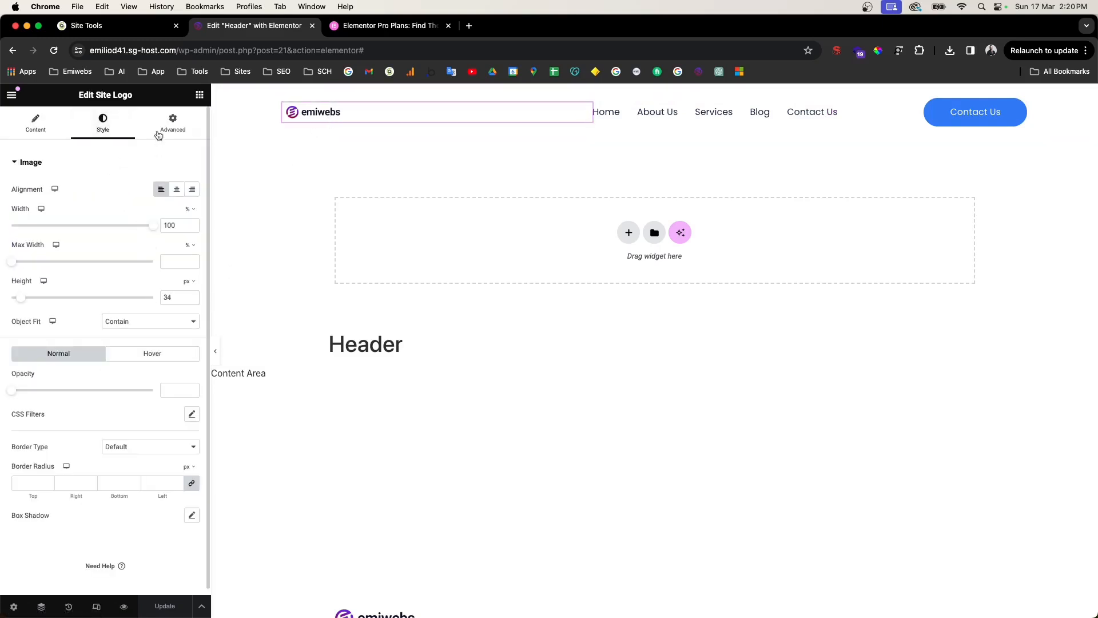
{"action": "left_click", "coordinate": [170, 124]}
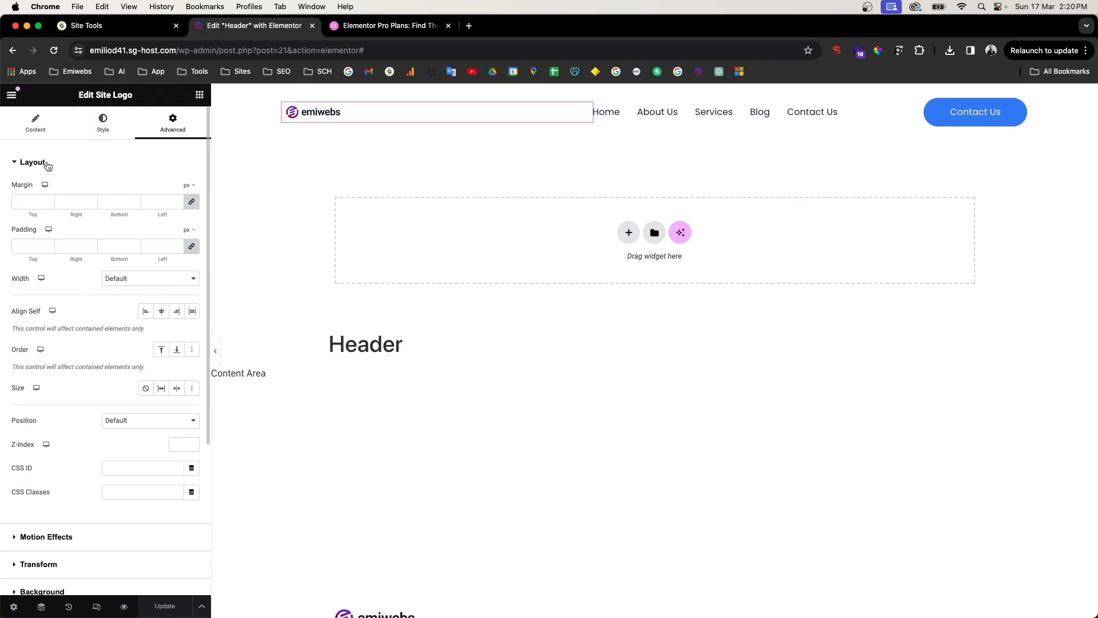
{"action": "left_click", "coordinate": [126, 280]}
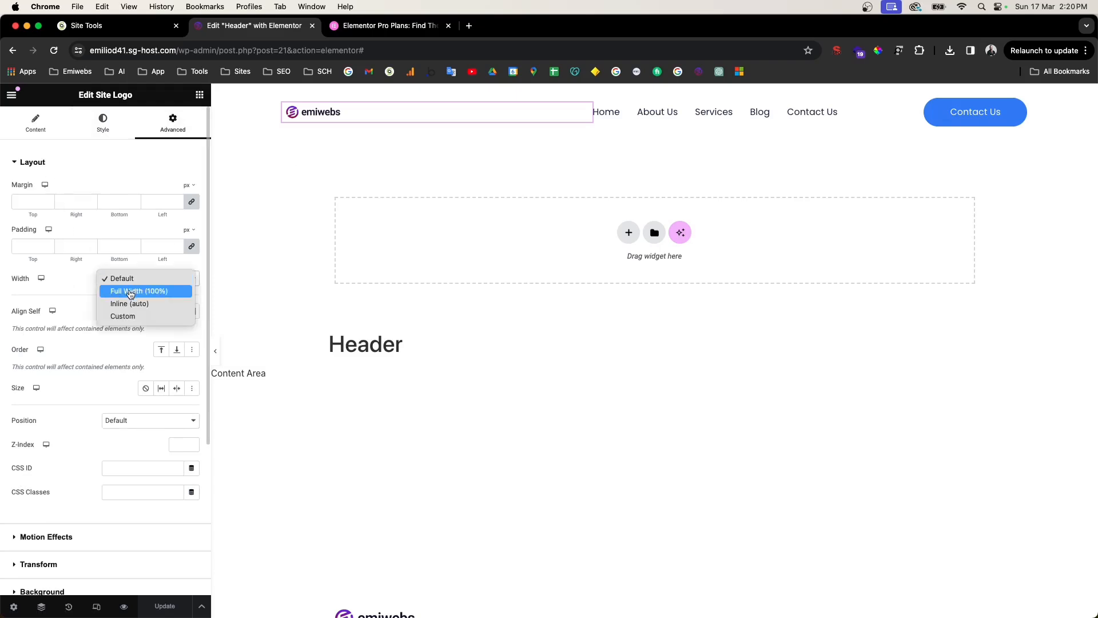
{"action": "left_click", "coordinate": [131, 291]}
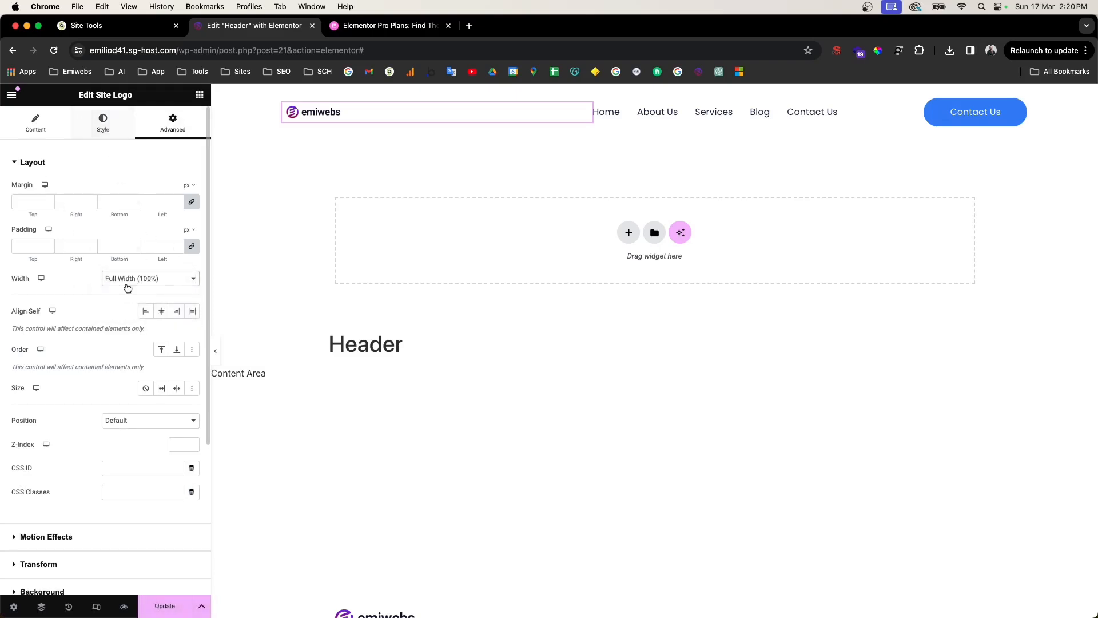
{"action": "left_click", "coordinate": [130, 281]}
Step: Drag the logo area's edge to narrow it so the menu sits closer
{"action": "left_click", "coordinate": [50, 130]}
{"action": "left_click", "coordinate": [87, 121]}
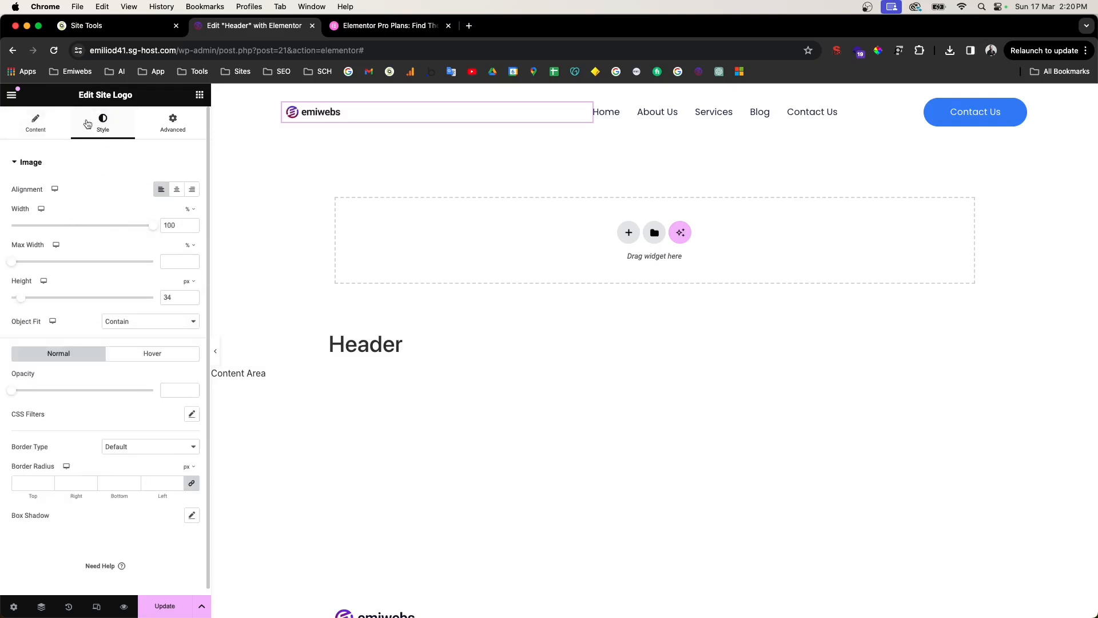
{"action": "left_click", "coordinate": [18, 122]}
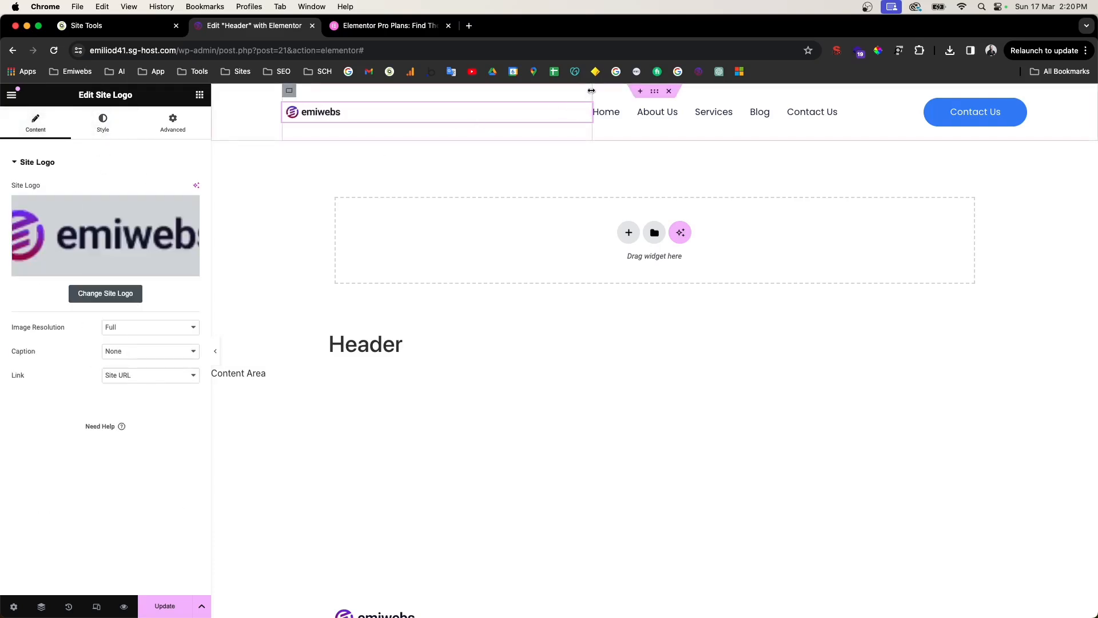
{"action": "left_click_drag", "start_coordinate": [590, 91], "coordinate": [498, 98]}
{"action": "left_click_drag", "start_coordinate": [414, 96], "coordinate": [585, 121]}
Step: Keep the header container's content width at Full Width after trying Boxed
{"action": "left_click", "coordinate": [657, 91]}
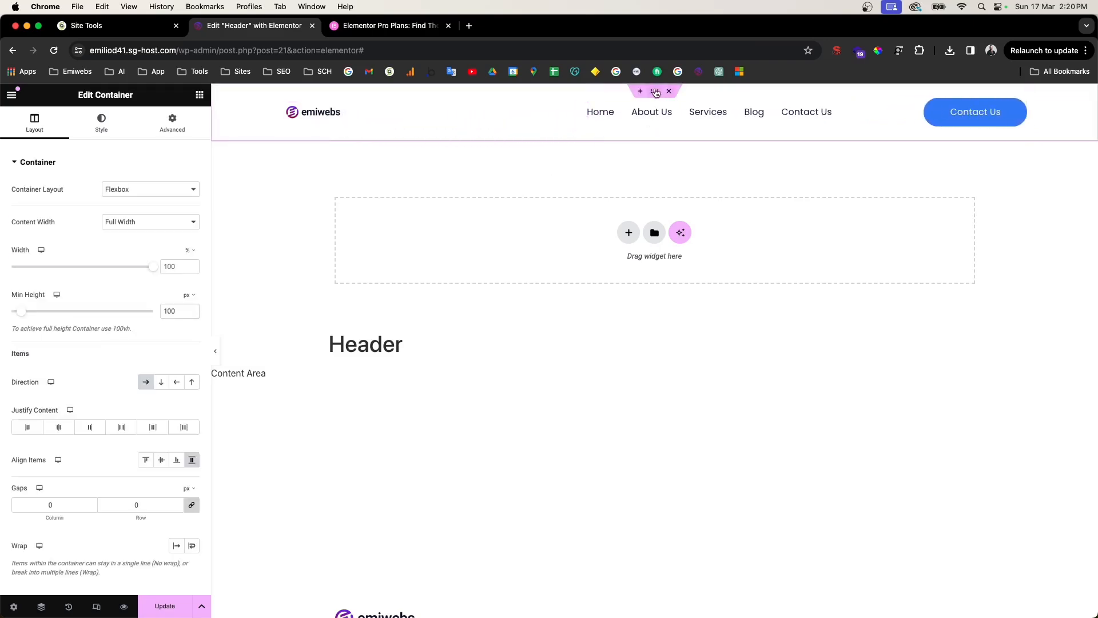
{"action": "left_click", "coordinate": [149, 190]}
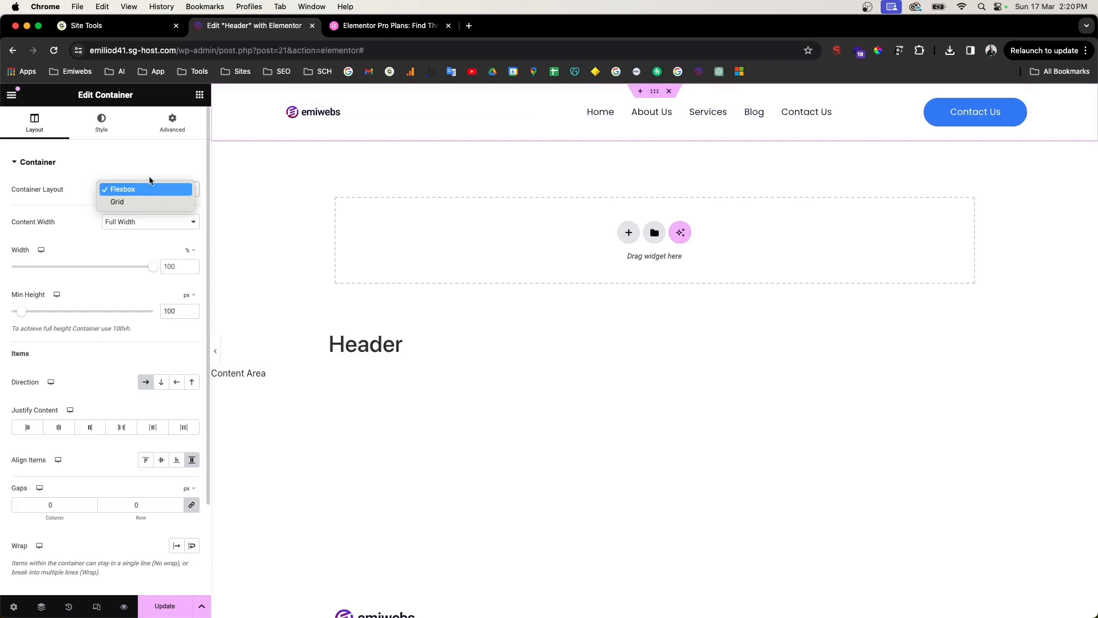
{"action": "left_click", "coordinate": [56, 199]}
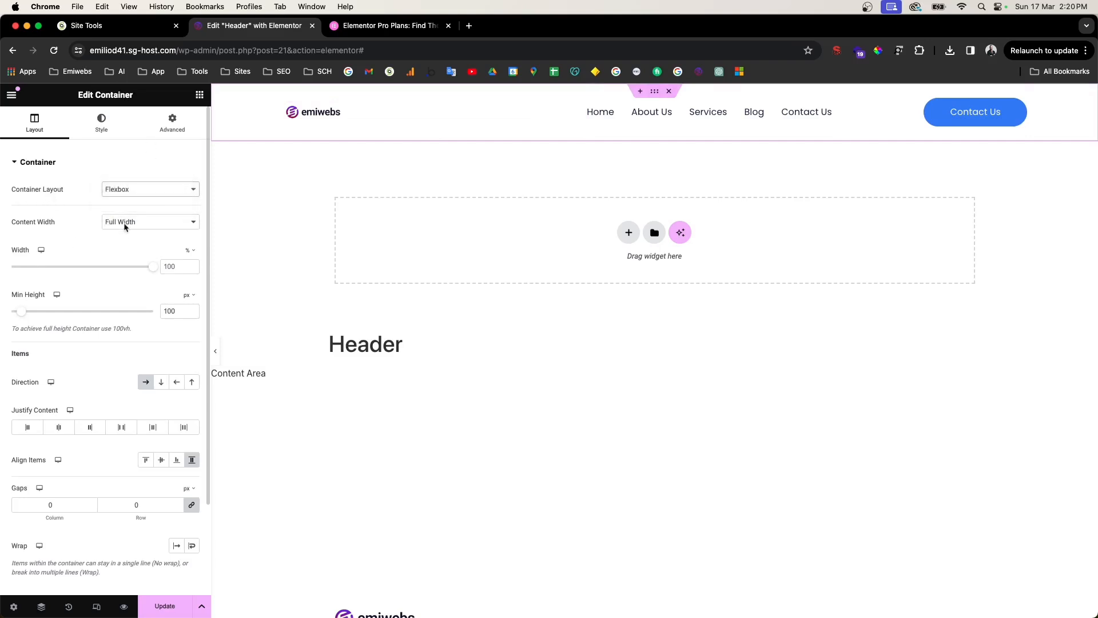
{"action": "left_click", "coordinate": [145, 223]}
{"action": "left_click", "coordinate": [146, 210]}
{"action": "left_click", "coordinate": [143, 224]}
{"action": "left_click", "coordinate": [135, 232]}
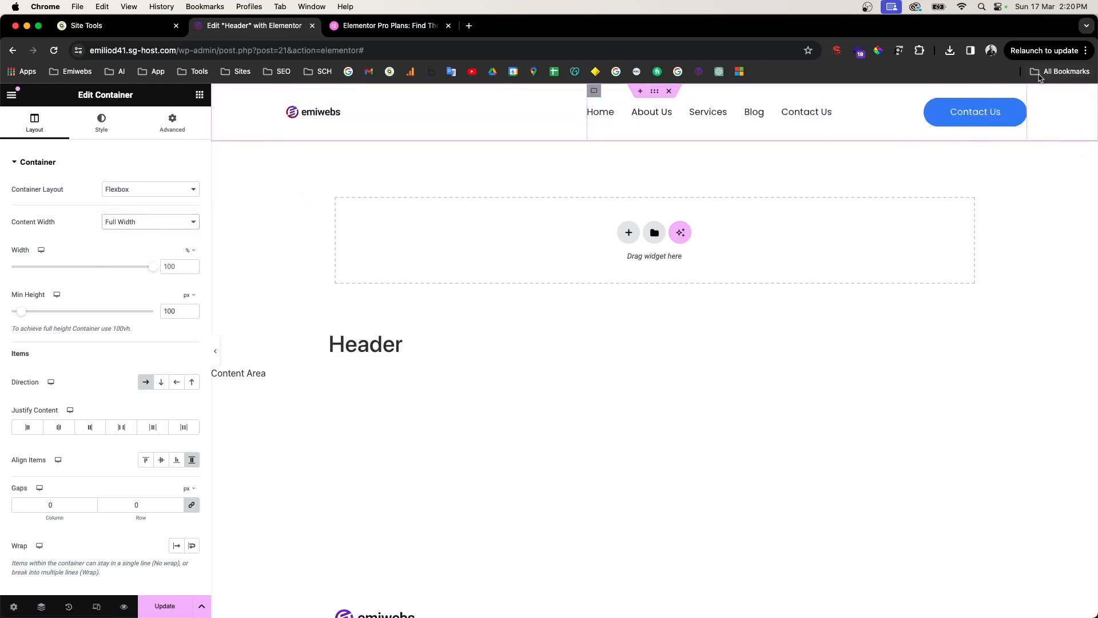
Step: Confirm the site logo links to Site URL and bring up the widgets library
{"action": "left_click", "coordinate": [403, 118]}
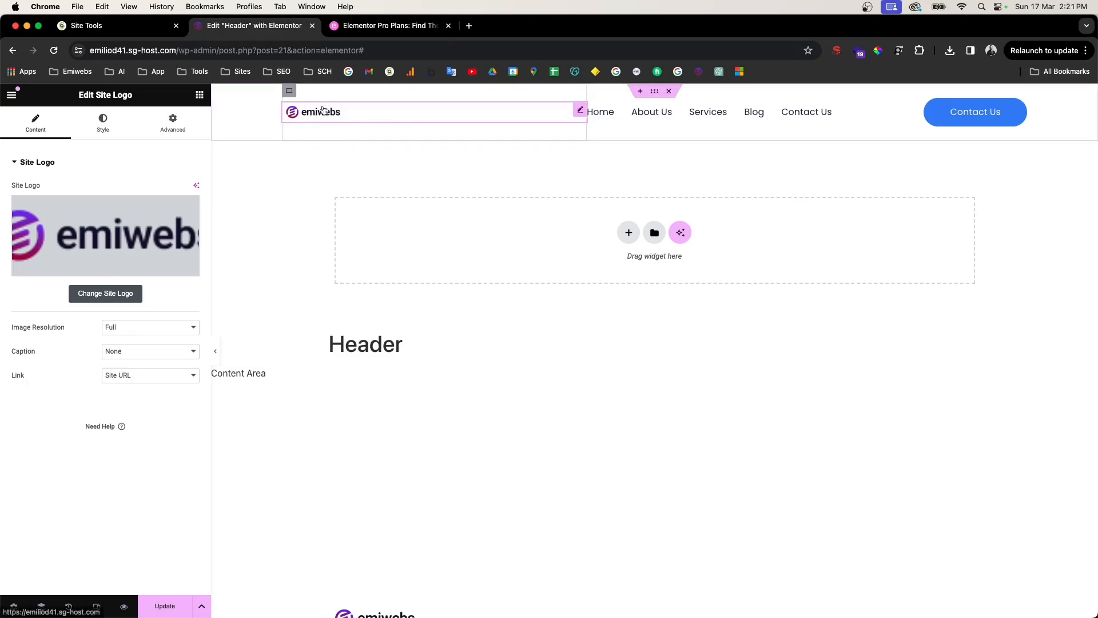
{"action": "left_click", "coordinate": [155, 377]}
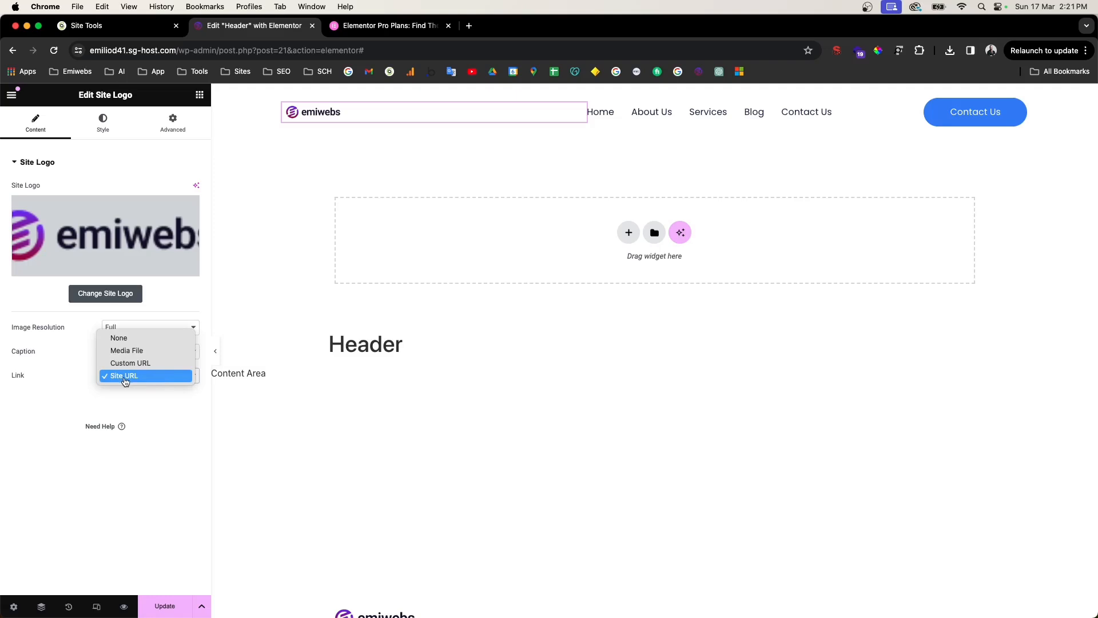
{"action": "left_click", "coordinate": [94, 97]}
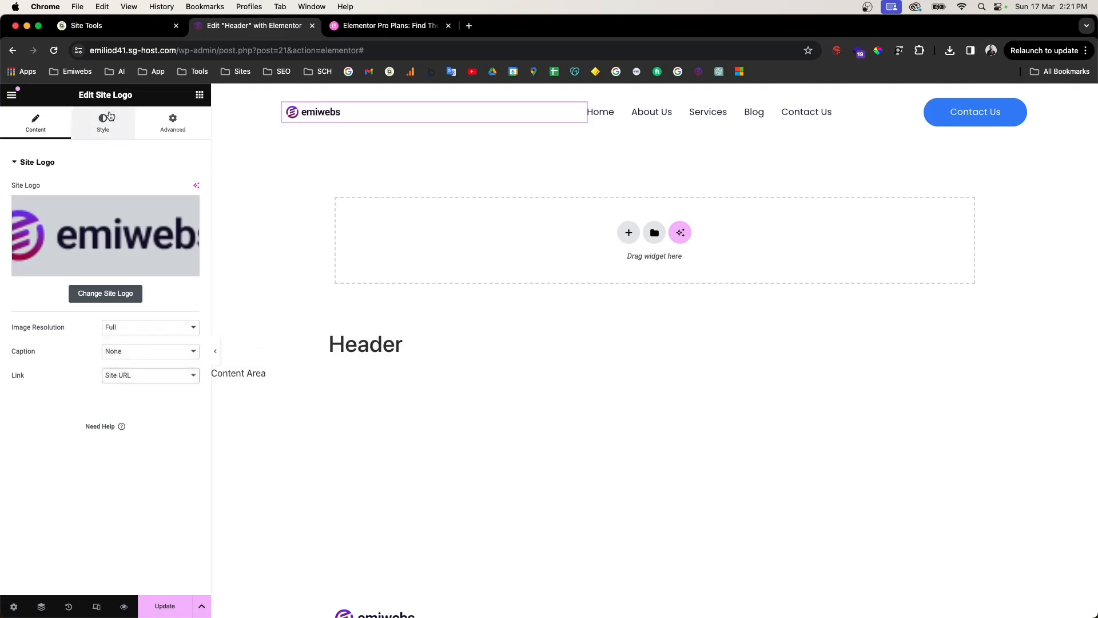
{"action": "left_click", "coordinate": [196, 97]}
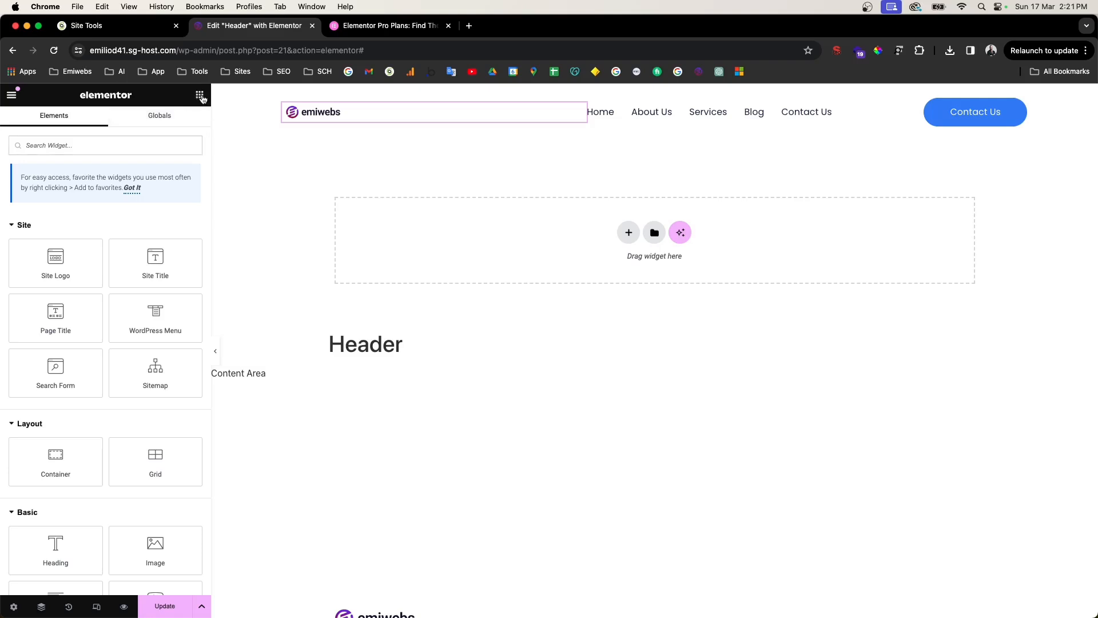
{"action": "scroll", "coordinate": [200, 98], "scroll_direction": "up", "scroll_amount": 10}
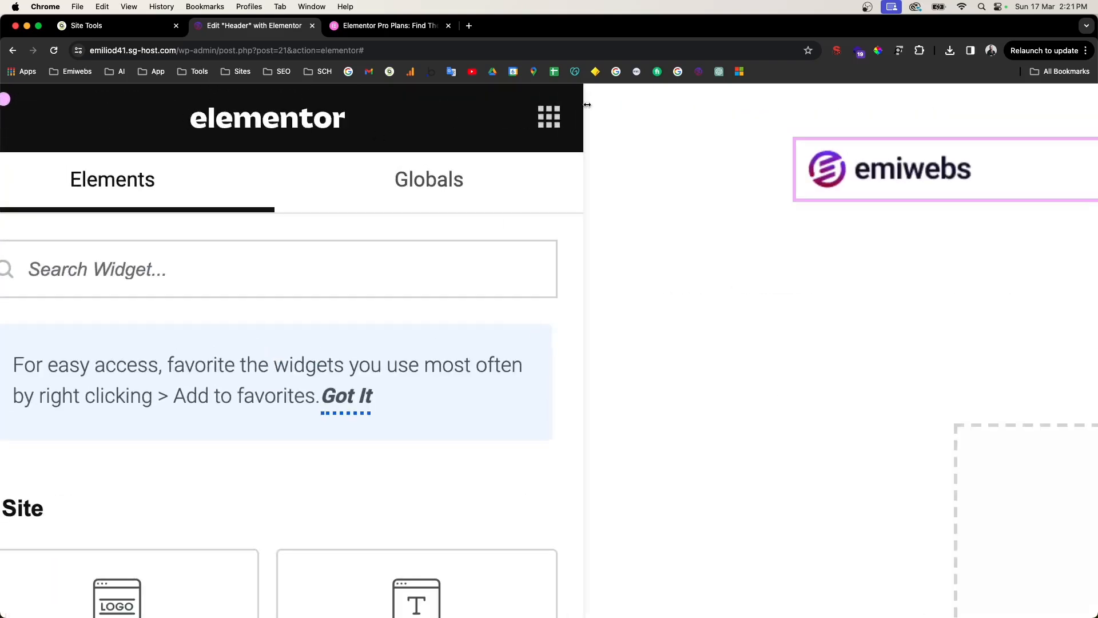
{"action": "scroll", "coordinate": [556, 123], "scroll_direction": "down", "scroll_amount": 10}
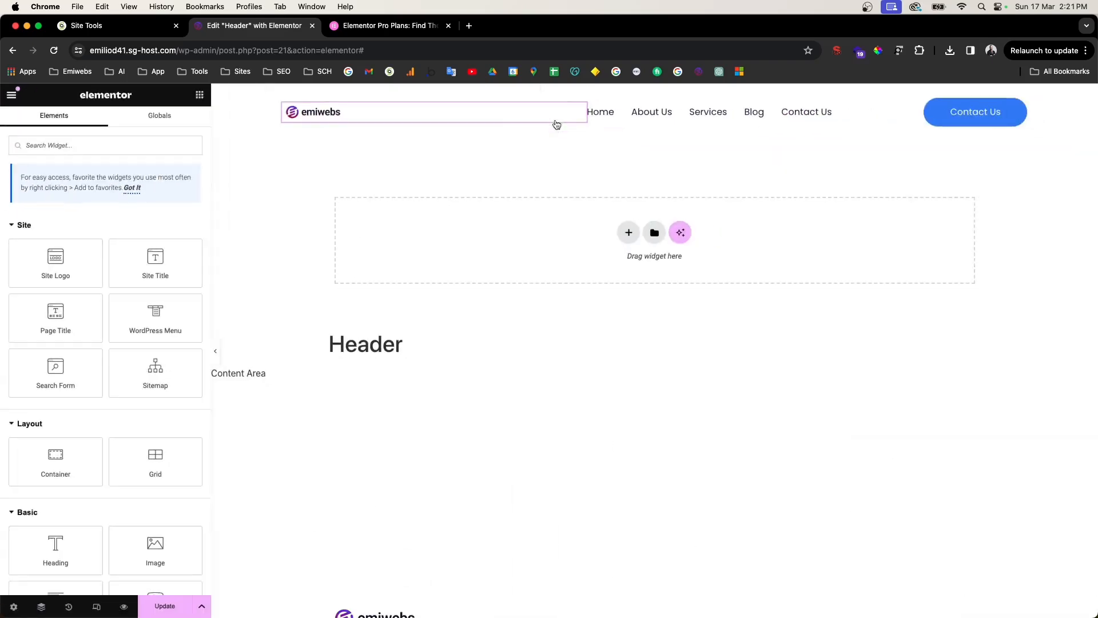
Step: Drag an Image widget into the header and insert the emiwebs logo from Media Library
{"action": "left_click", "coordinate": [100, 146]}
{"action": "type", "text": "im"}
{"action": "left_click_drag", "start_coordinate": [56, 235], "coordinate": [397, 113]}
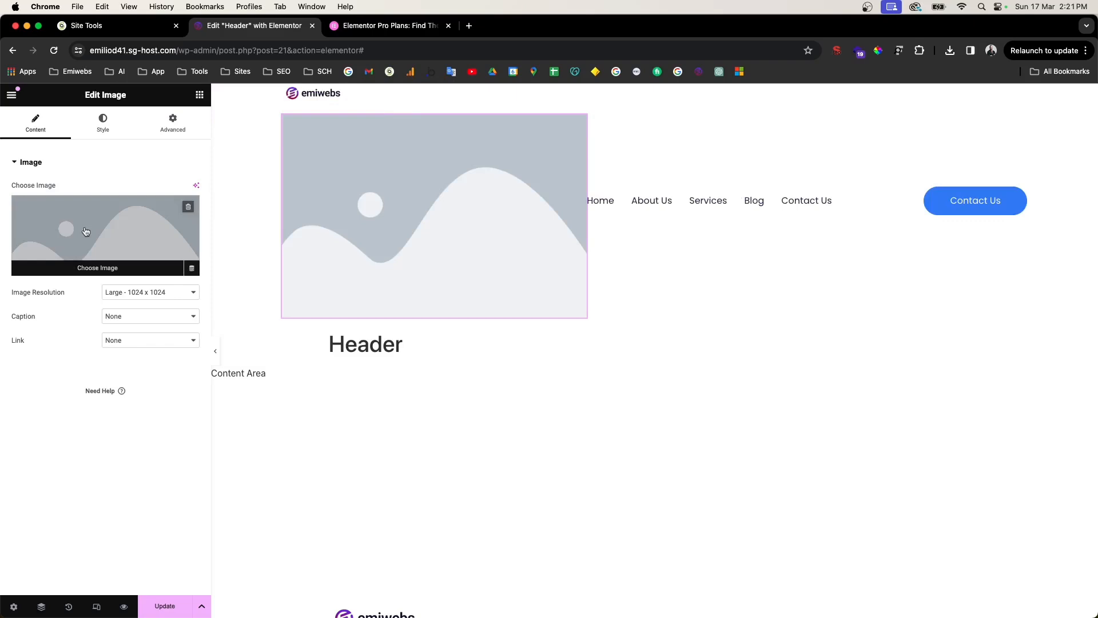
{"action": "left_click", "coordinate": [86, 230]}
{"action": "left_click", "coordinate": [321, 231]}
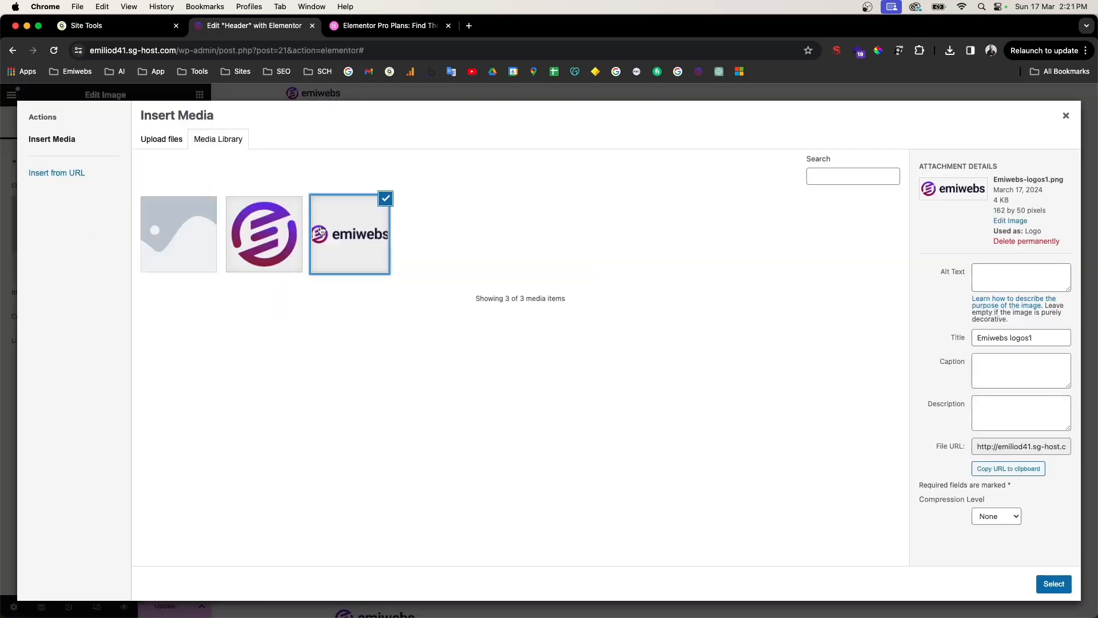
{"action": "left_click", "coordinate": [1066, 583]}
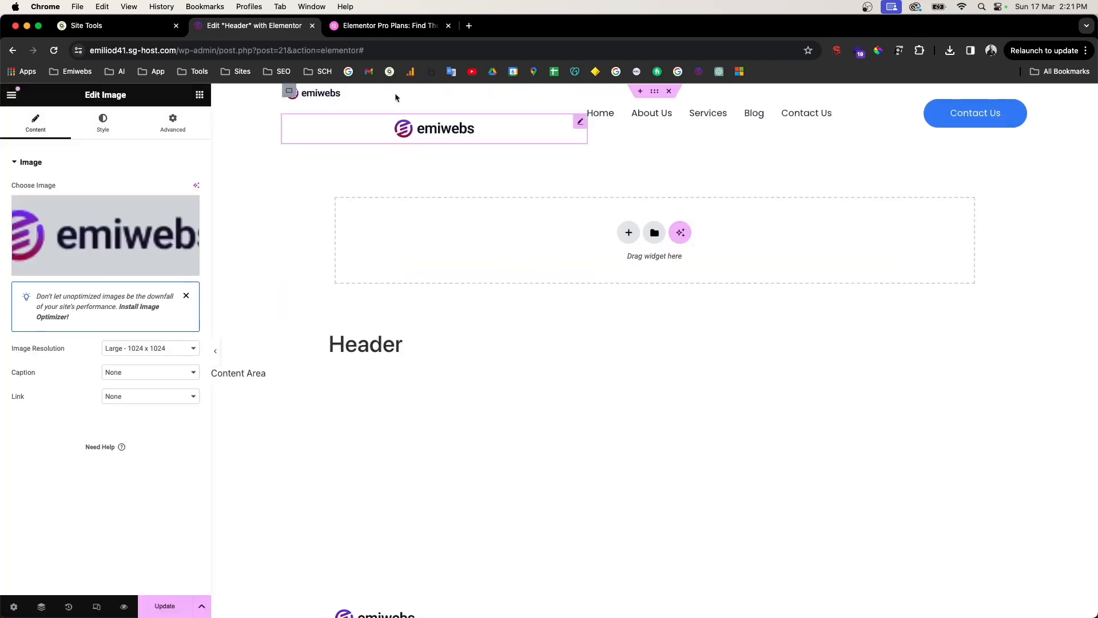
Step: Align the logo image to the left
{"action": "left_click", "coordinate": [107, 123]}
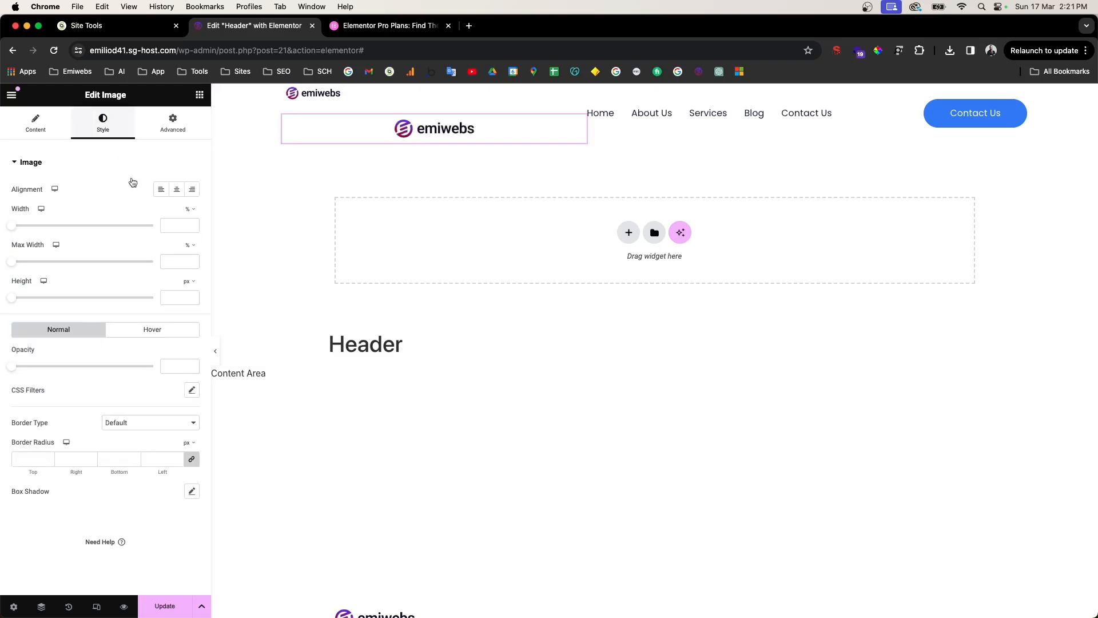
{"action": "left_click", "coordinate": [161, 190]}
{"action": "left_click", "coordinate": [173, 192]}
{"action": "left_click", "coordinate": [192, 190]}
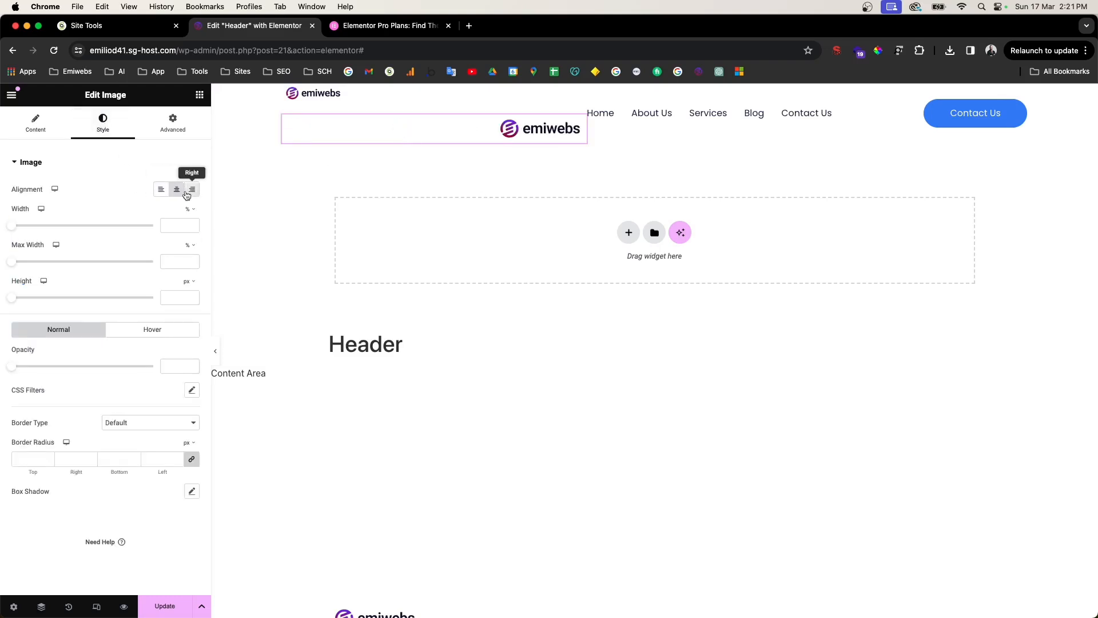
{"action": "left_click", "coordinate": [176, 192]}
{"action": "left_click", "coordinate": [162, 189]}
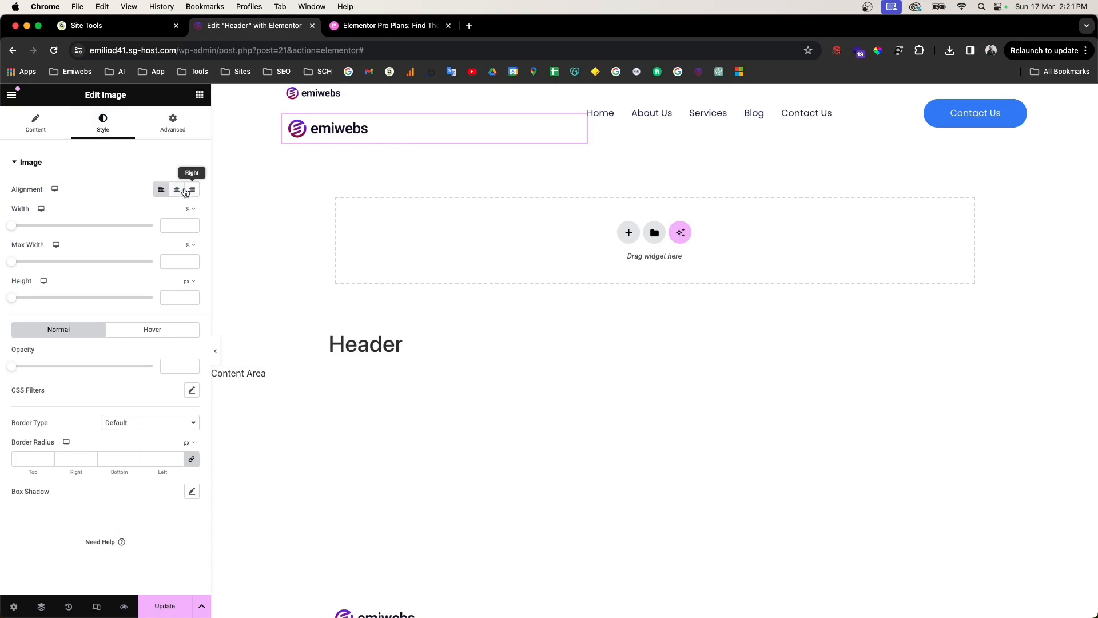
{"action": "left_click", "coordinate": [176, 191]}
{"action": "left_click", "coordinate": [187, 192]}
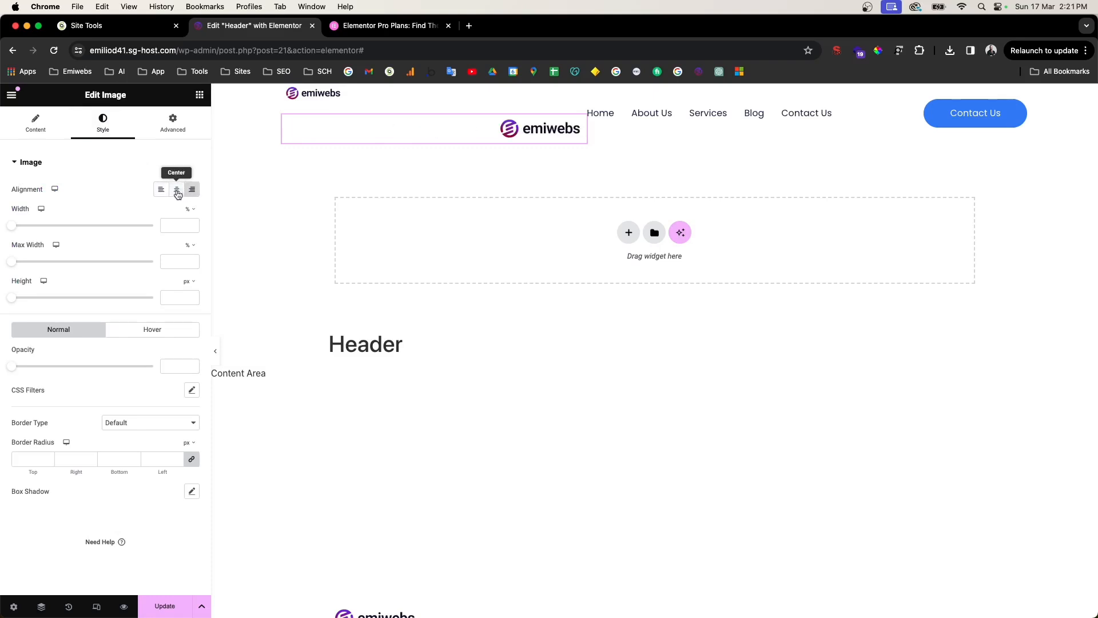
{"action": "left_click", "coordinate": [162, 189]}
Step: Set the logo image width to 39% and bring up the original Site Logo's options
{"action": "left_click_drag", "start_coordinate": [13, 226], "coordinate": [60, 229]}
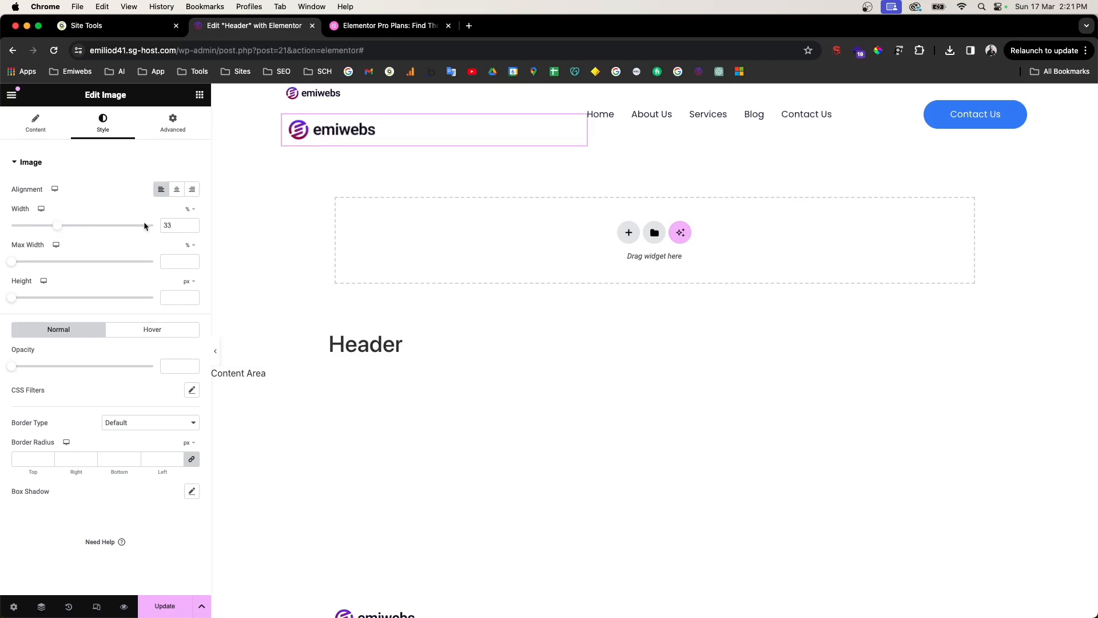
{"action": "left_click", "coordinate": [193, 223]}
{"action": "left_click", "coordinate": [193, 224]}
{"action": "left_click", "coordinate": [192, 223]}
{"action": "left_click", "coordinate": [192, 223]}
{"action": "left_click", "coordinate": [193, 223]}
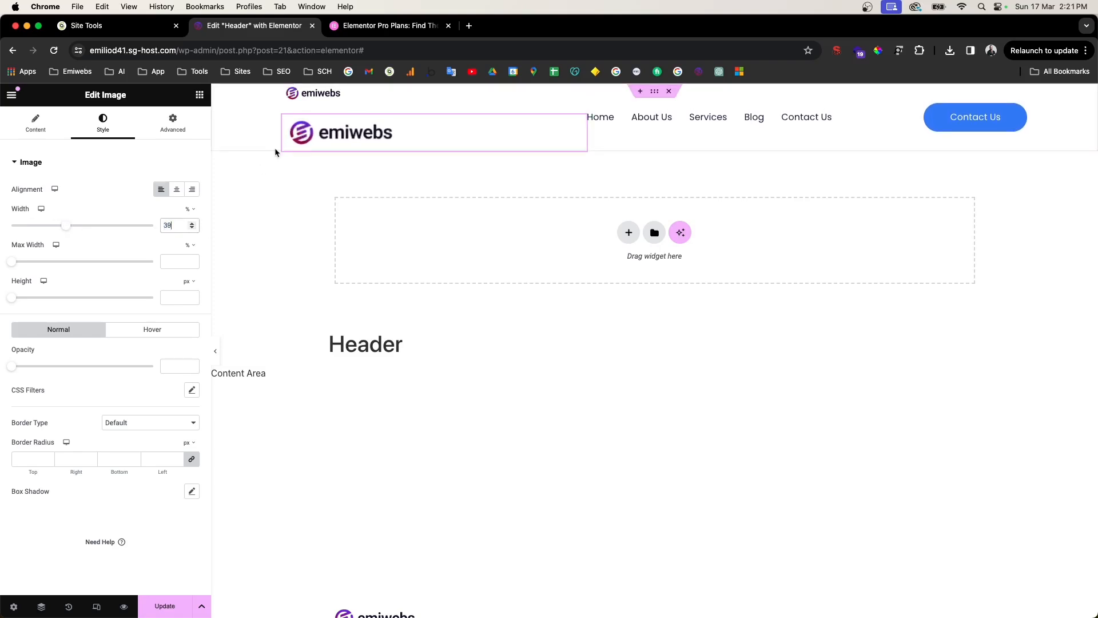
{"action": "right_click", "coordinate": [322, 94]}
Step: Delete the original header logo and set the new logo image's resolution to Full
{"action": "left_click", "coordinate": [368, 351]}
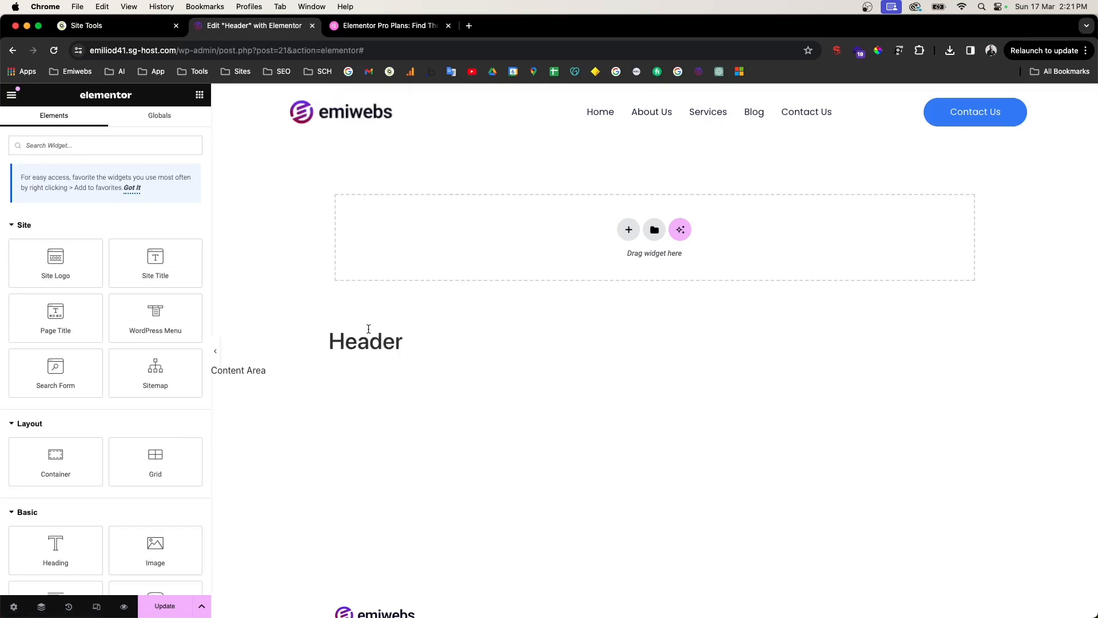
{"action": "left_click", "coordinate": [341, 118]}
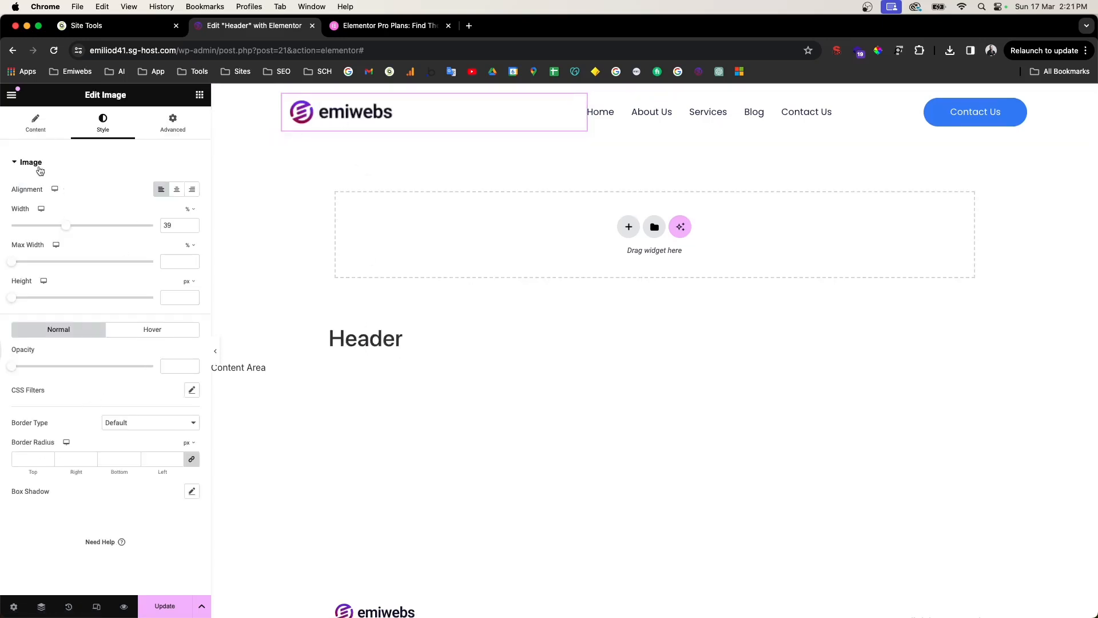
{"action": "left_click", "coordinate": [35, 122]}
{"action": "left_click", "coordinate": [130, 348]}
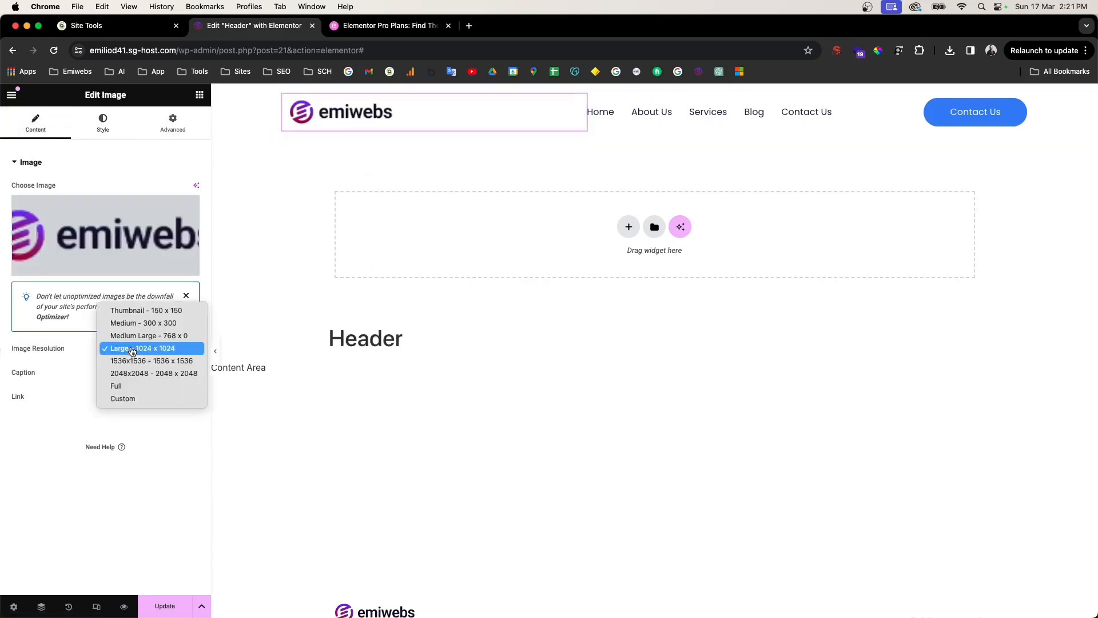
{"action": "left_click", "coordinate": [131, 387]}
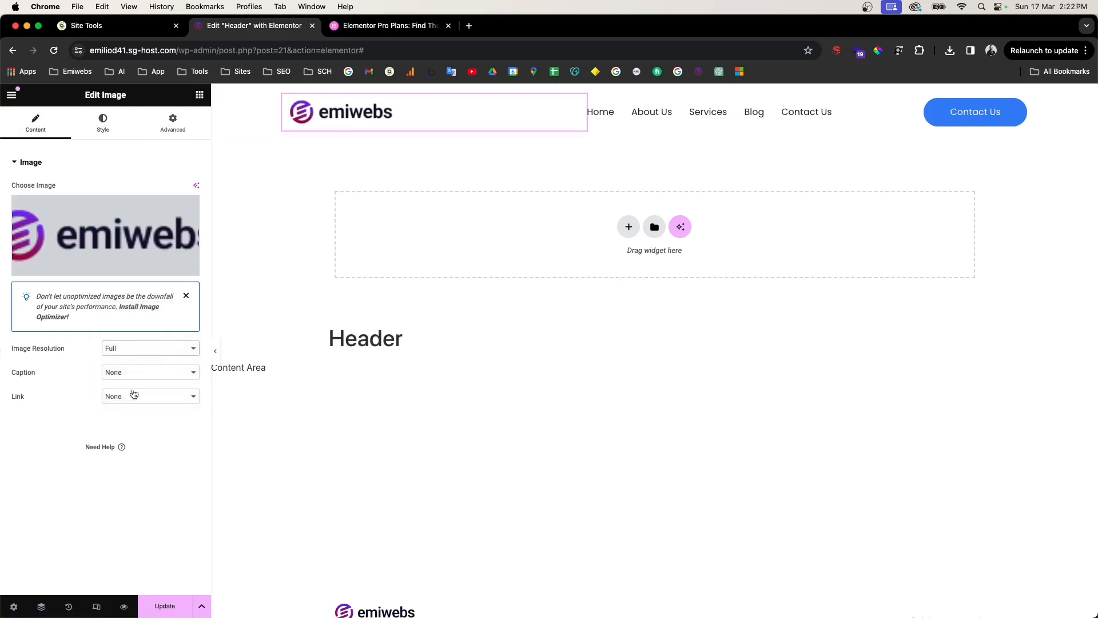
Step: Set the logo link to Custom URL and paste in the site's domain
{"action": "left_click", "coordinate": [140, 399]}
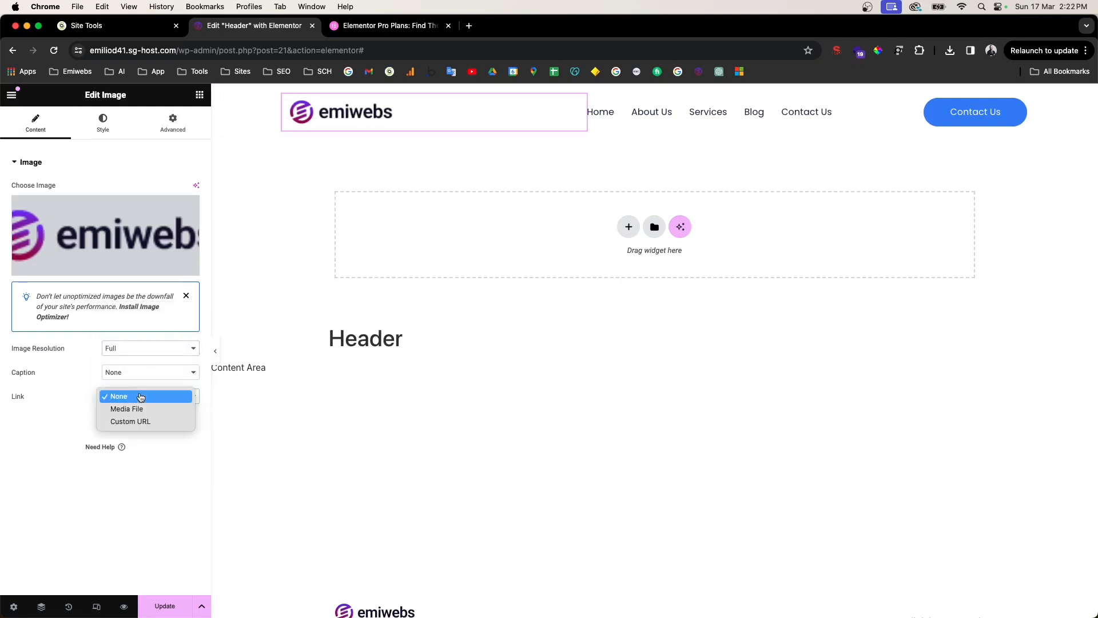
{"action": "left_click", "coordinate": [131, 422]}
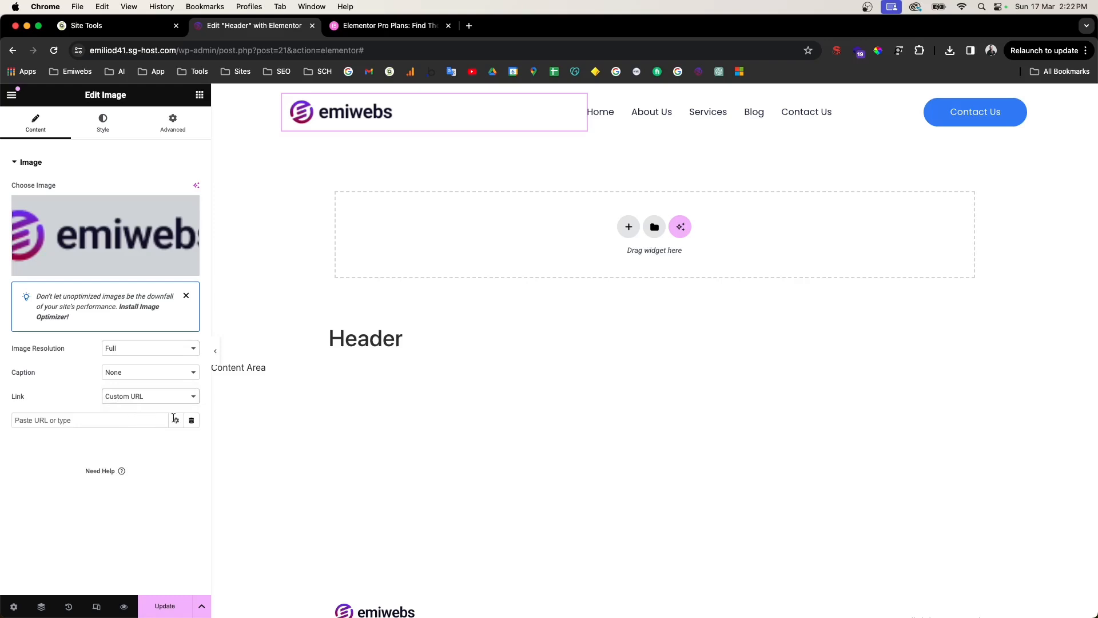
{"action": "left_click", "coordinate": [193, 423]}
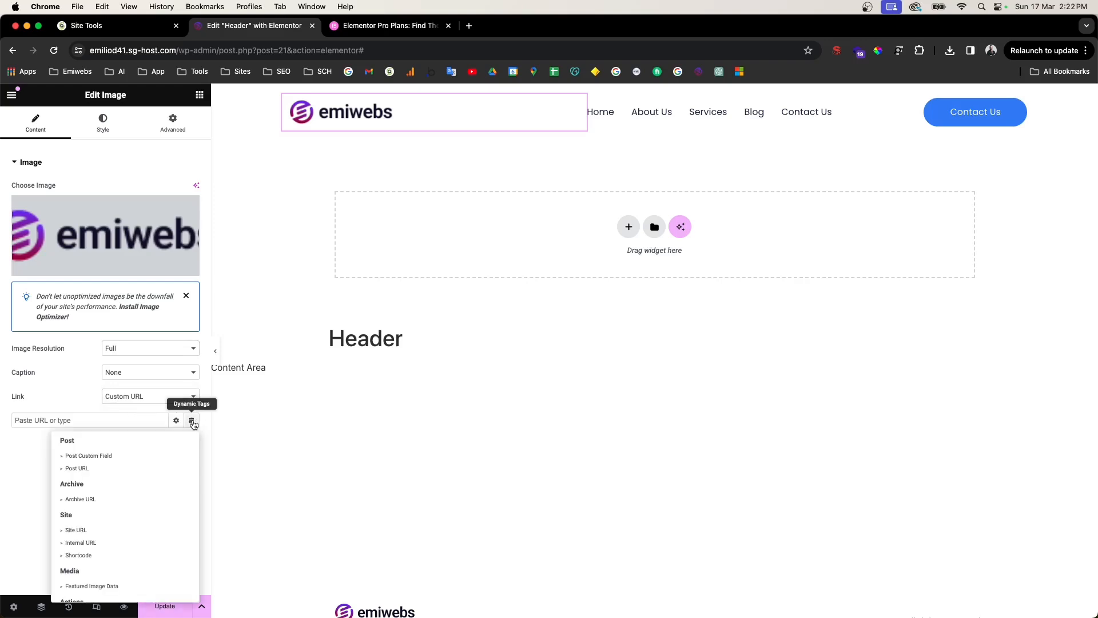
{"action": "scroll", "coordinate": [118, 503], "scroll_direction": "down", "scroll_amount": 2}
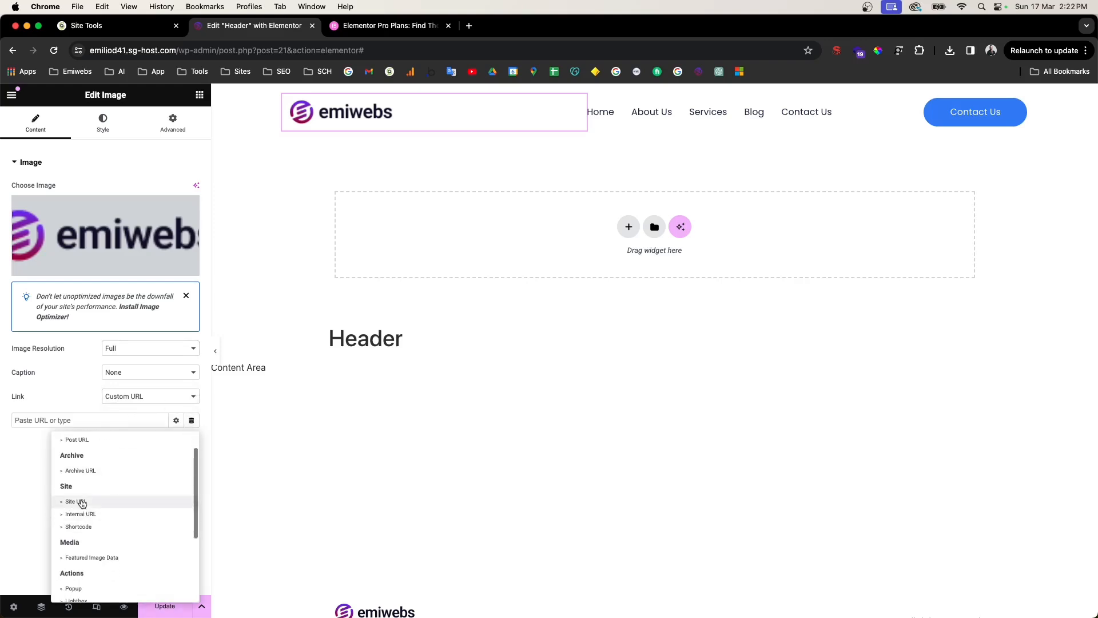
{"action": "scroll", "coordinate": [100, 520], "scroll_direction": "down", "scroll_amount": 3}
{"action": "scroll", "coordinate": [95, 515], "scroll_direction": "up", "scroll_amount": 5}
{"action": "left_click", "coordinate": [43, 420]}
{"action": "left_click_drag", "start_coordinate": [176, 50], "coordinate": [47, 52]}
{"action": "key", "text": "super+c"}
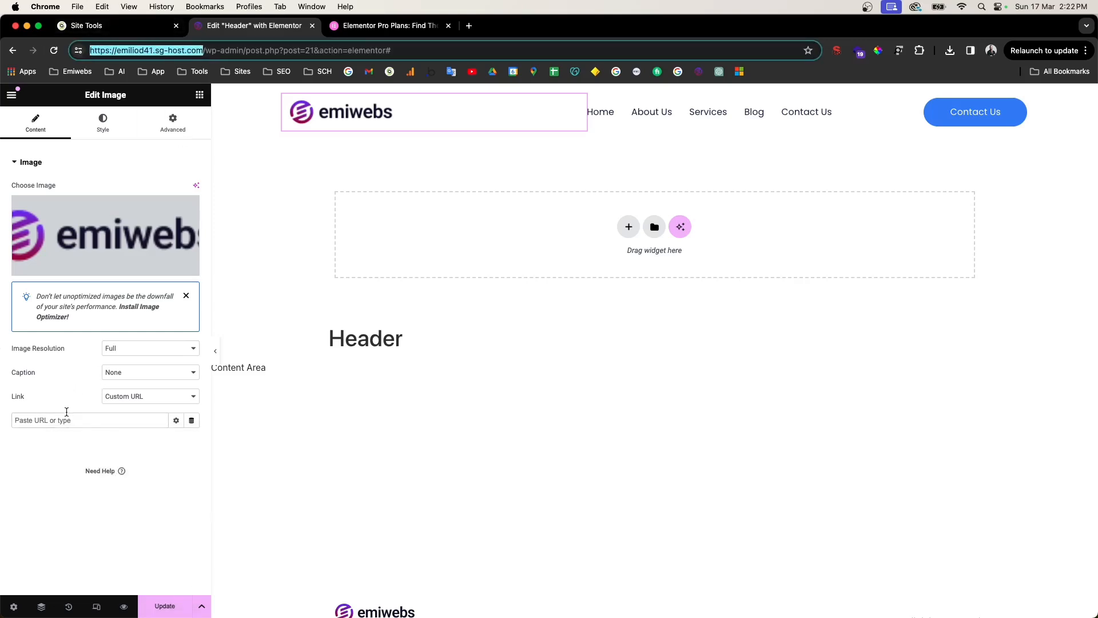
{"action": "left_click", "coordinate": [67, 413]}
{"action": "key", "text": "super+v"}
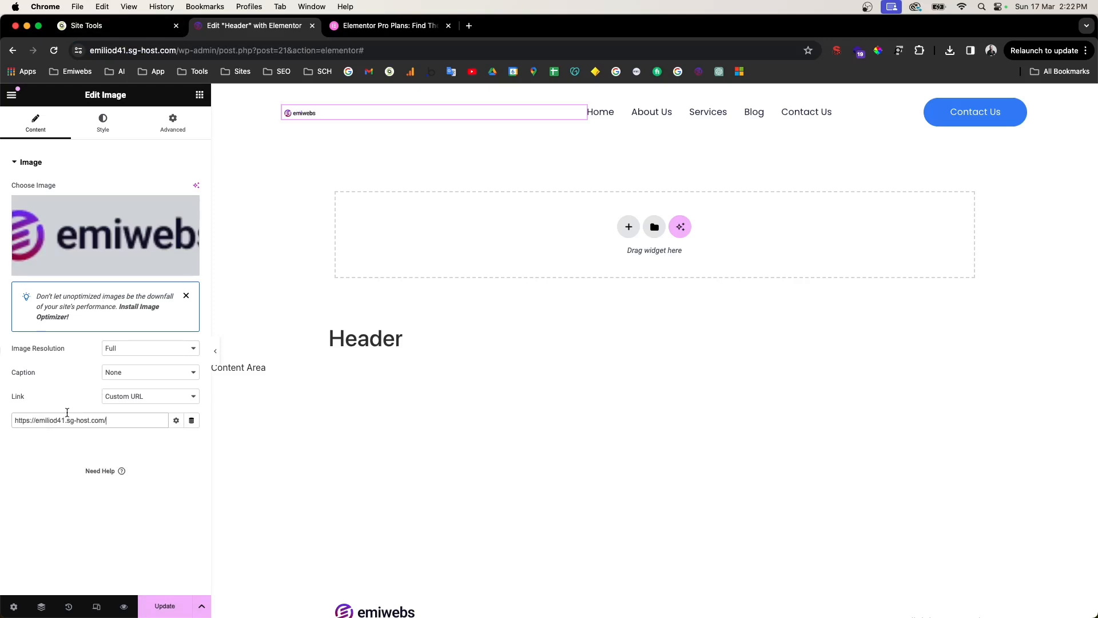
Step: Replace the logo link with the dynamic Site URL tag and save the header
{"action": "left_click", "coordinate": [135, 396]}
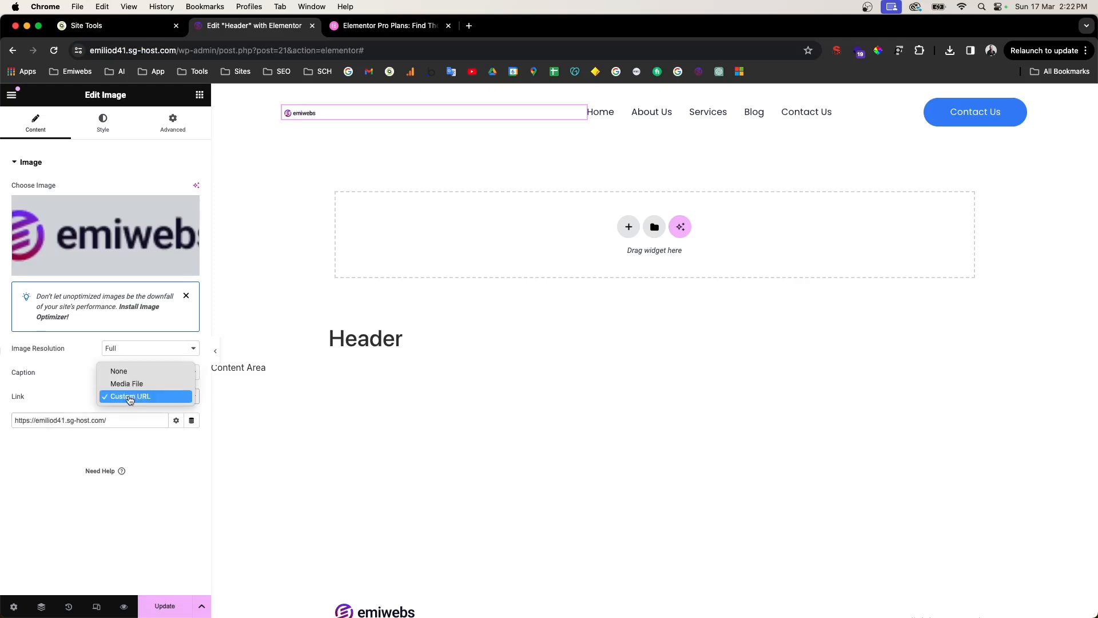
{"action": "left_click", "coordinate": [183, 421]}
{"action": "left_click", "coordinate": [192, 420]}
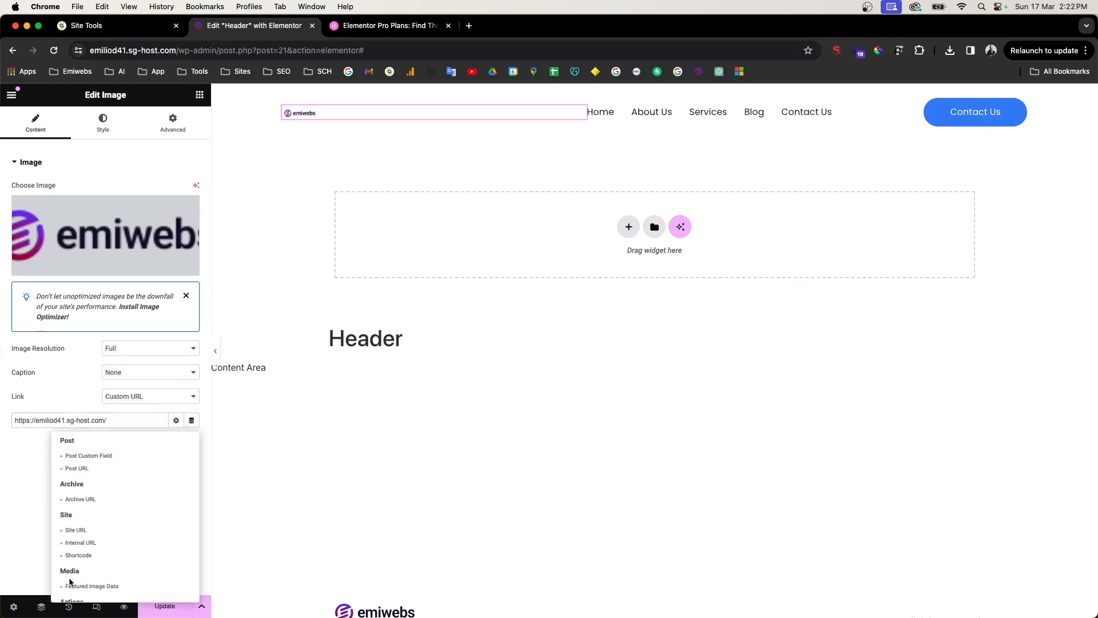
{"action": "left_click", "coordinate": [69, 503]}
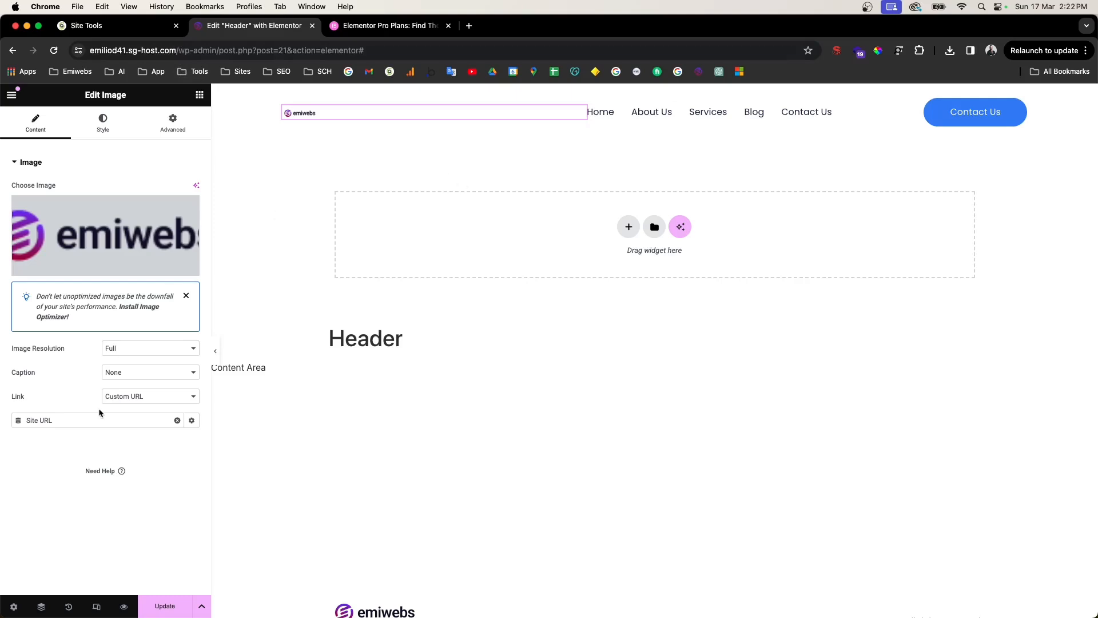
{"action": "left_click", "coordinate": [161, 606]}
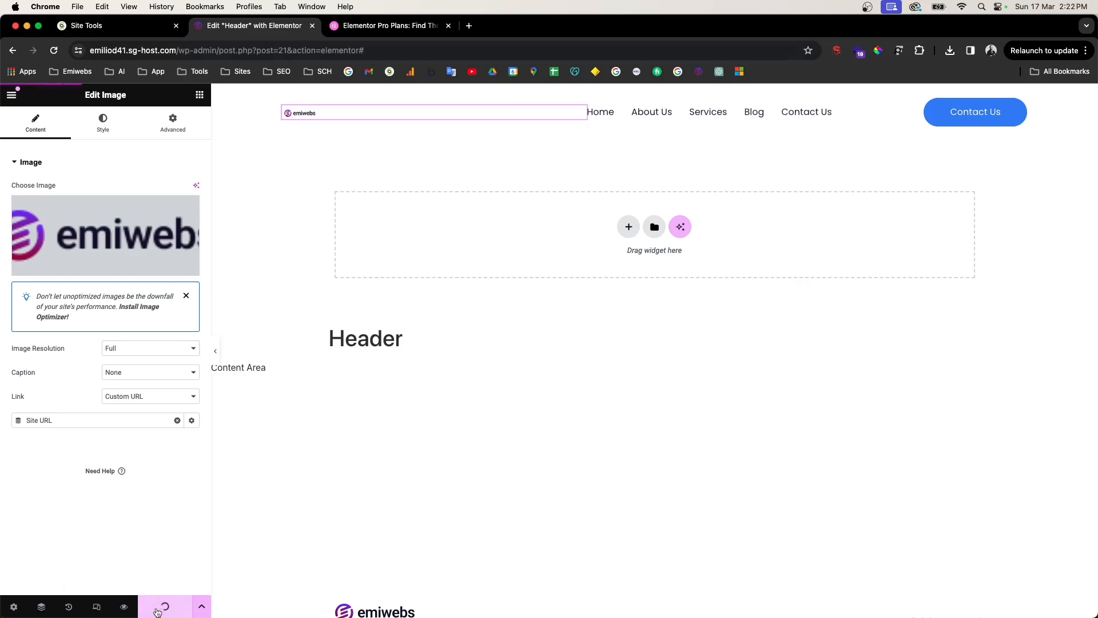
Step: Clear the logo's 39 width, save the header, and select the Contact Us button
{"action": "left_click", "coordinate": [108, 127]}
{"action": "left_click_drag", "start_coordinate": [176, 226], "coordinate": [136, 221]}
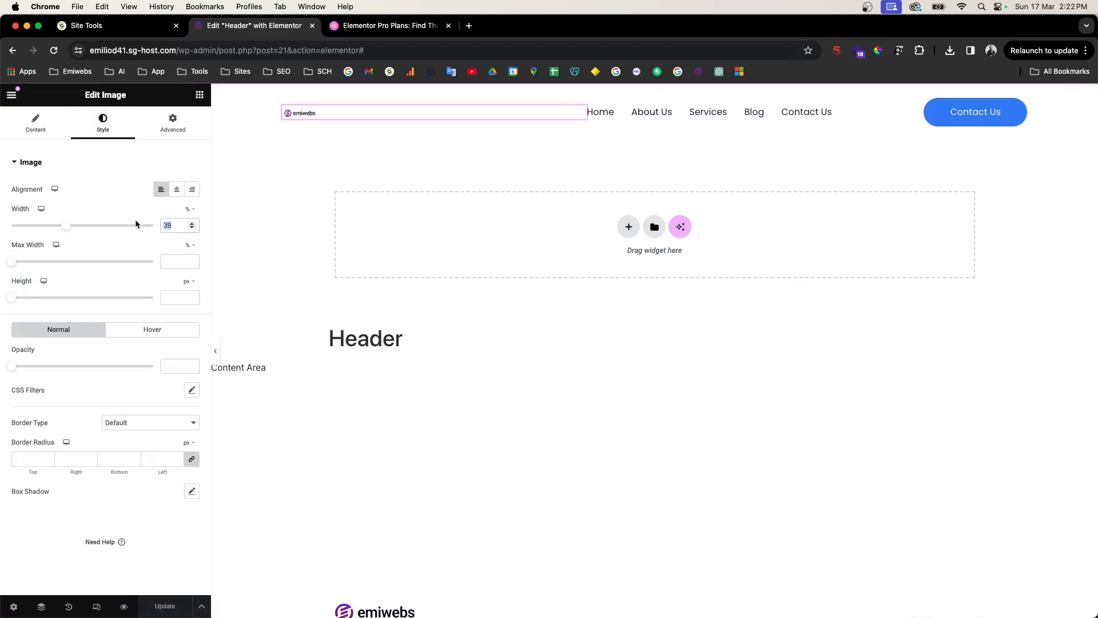
{"action": "key", "text": "BackSpace"}
{"action": "left_click", "coordinate": [180, 616]}
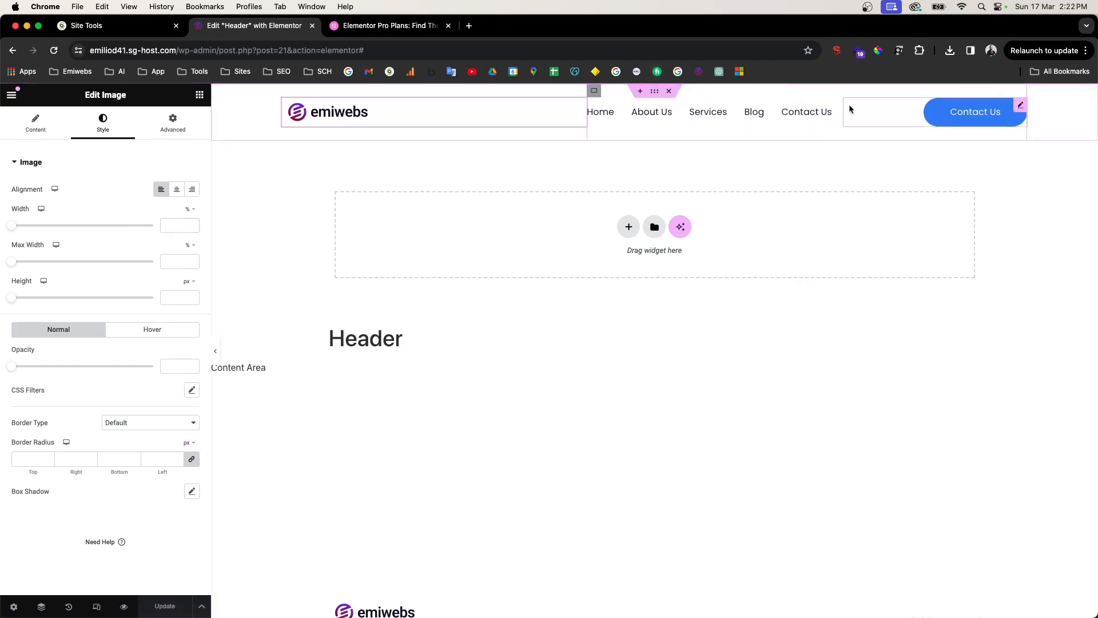
{"action": "left_click", "coordinate": [843, 106]}
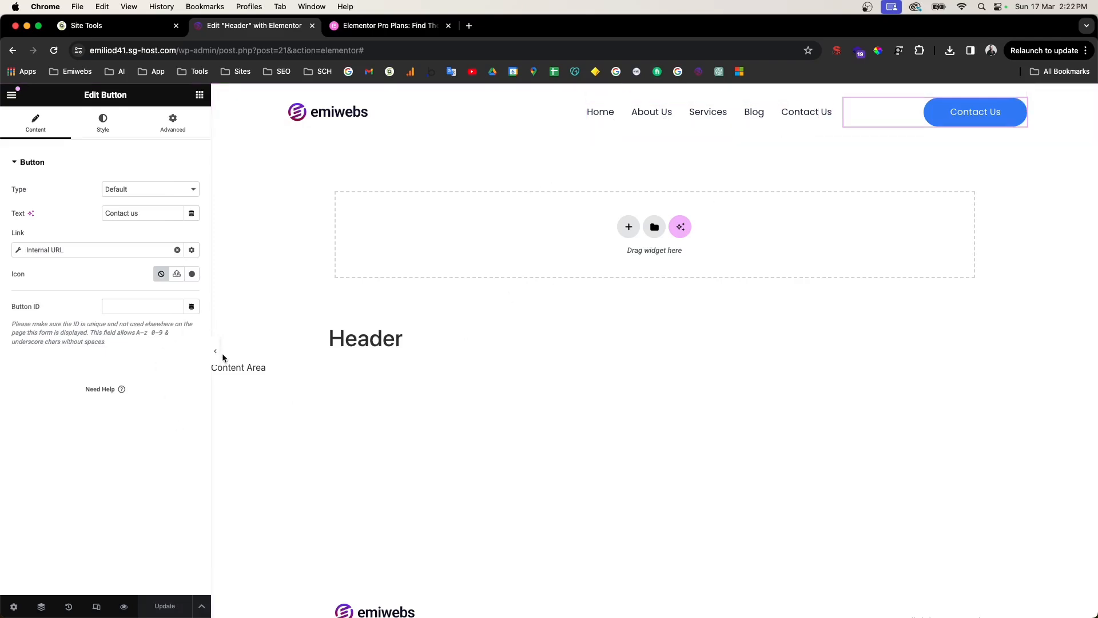
Step: Clear the Contact Us button's internal link and relink it to the Contact us page
{"action": "left_click", "coordinate": [692, 116]}
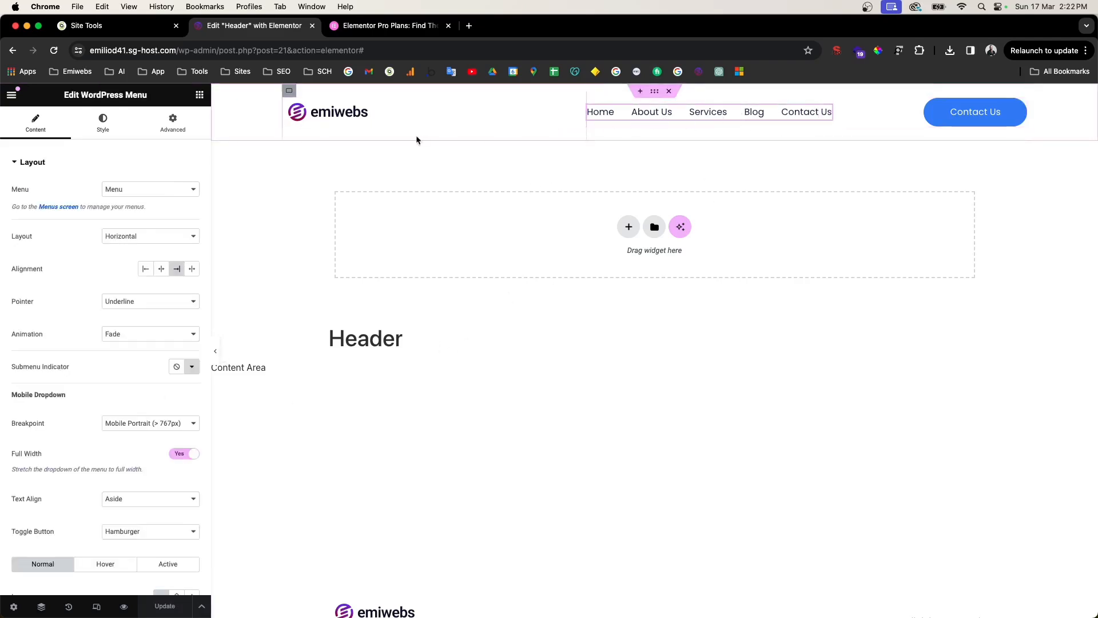
{"action": "left_click", "coordinate": [948, 120]}
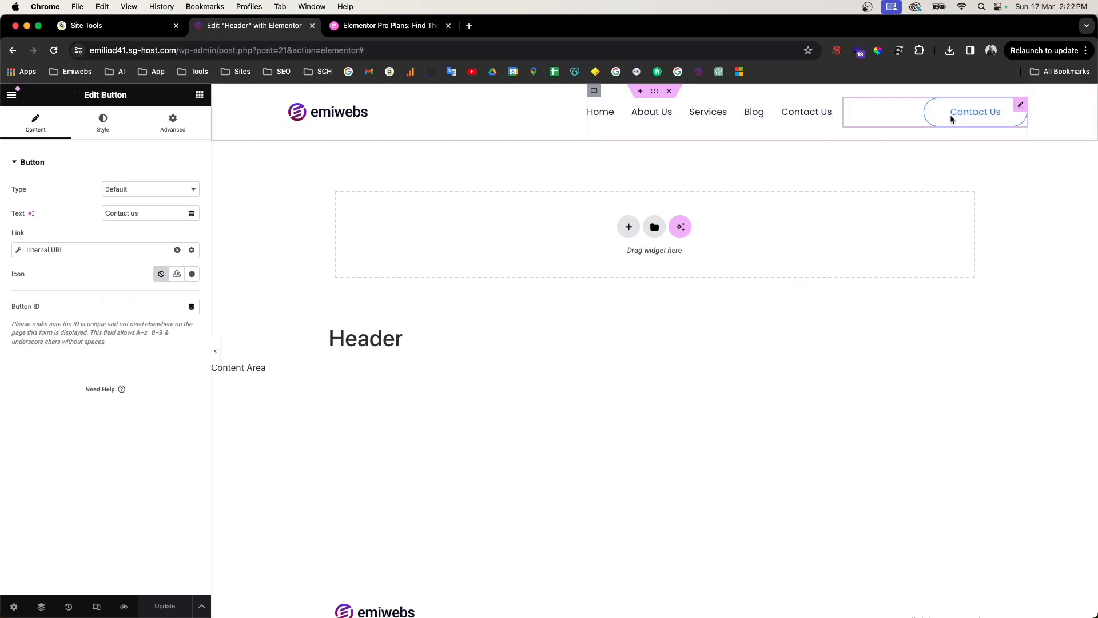
{"action": "left_click", "coordinate": [36, 252]}
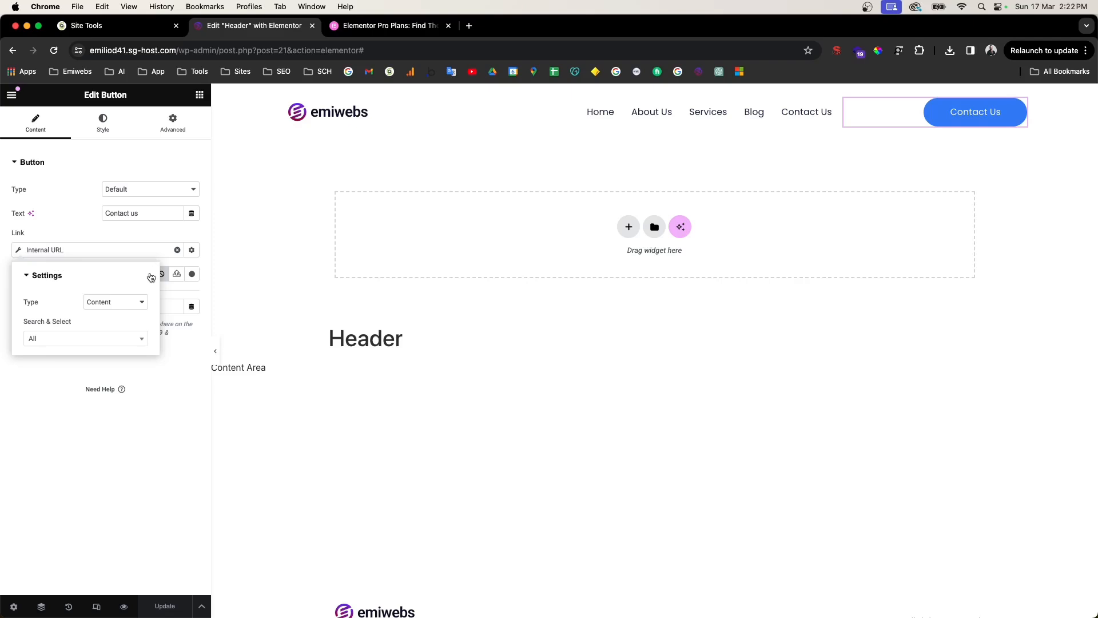
{"action": "left_click", "coordinate": [177, 250]}
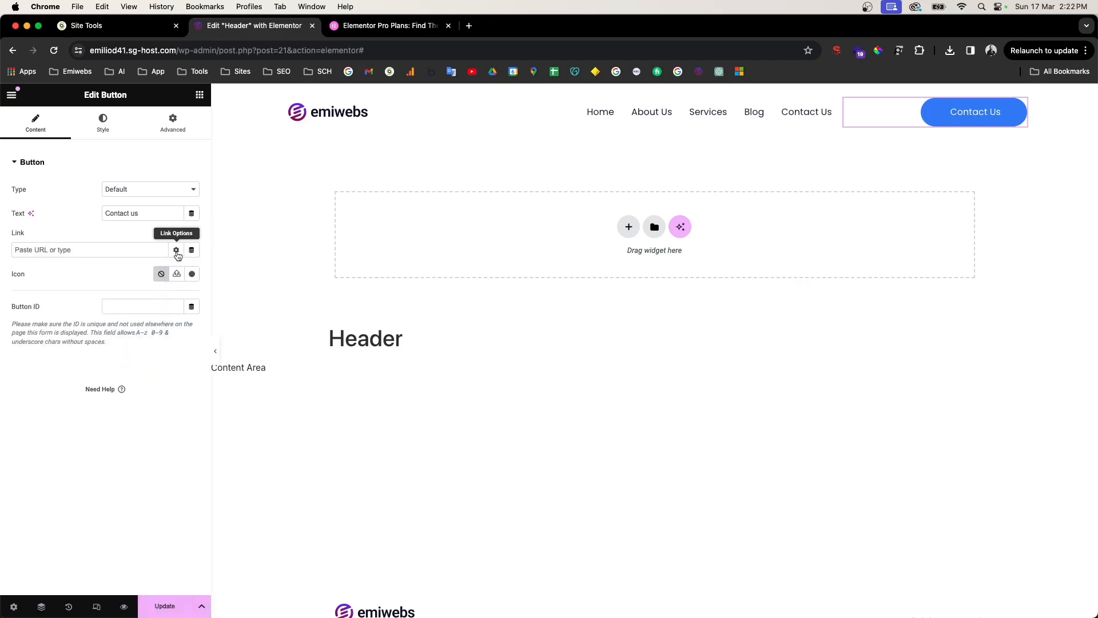
{"action": "left_click", "coordinate": [129, 254]}
{"action": "type", "text": "contac"}
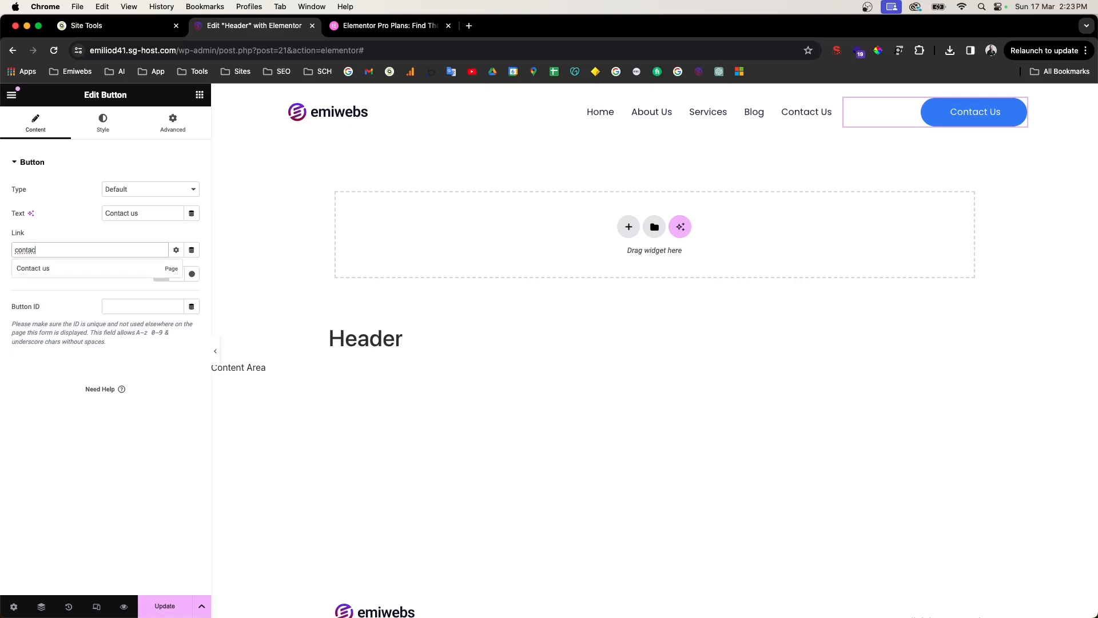
{"action": "left_click", "coordinate": [136, 270]}
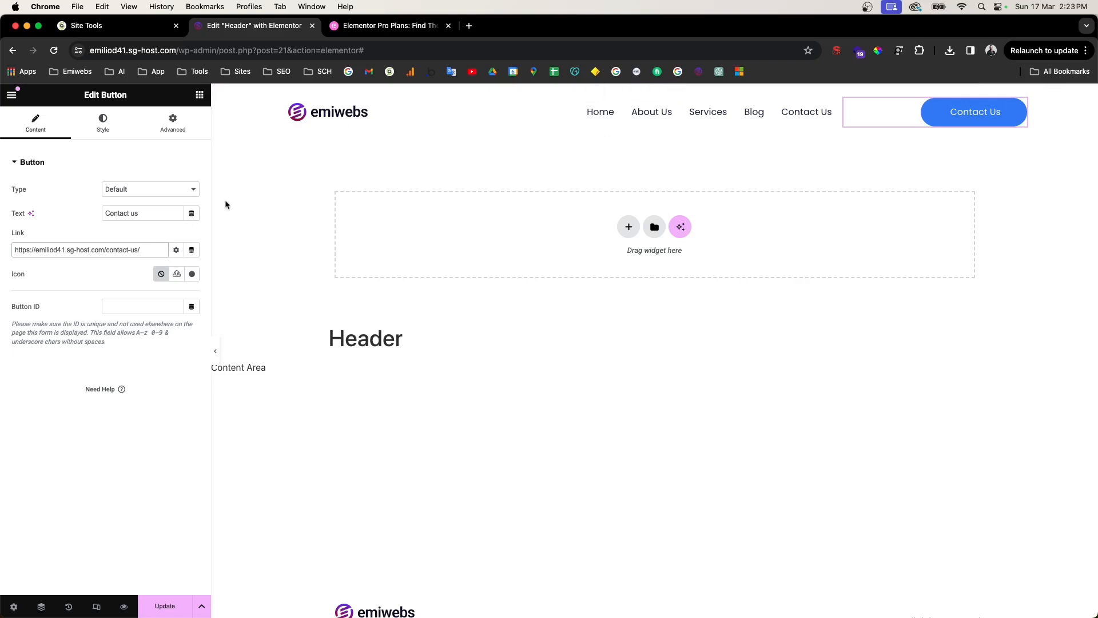
Step: Change the button text to 'Call us now' and replace its link with a tel: address
{"action": "triple_click", "coordinate": [135, 214]}
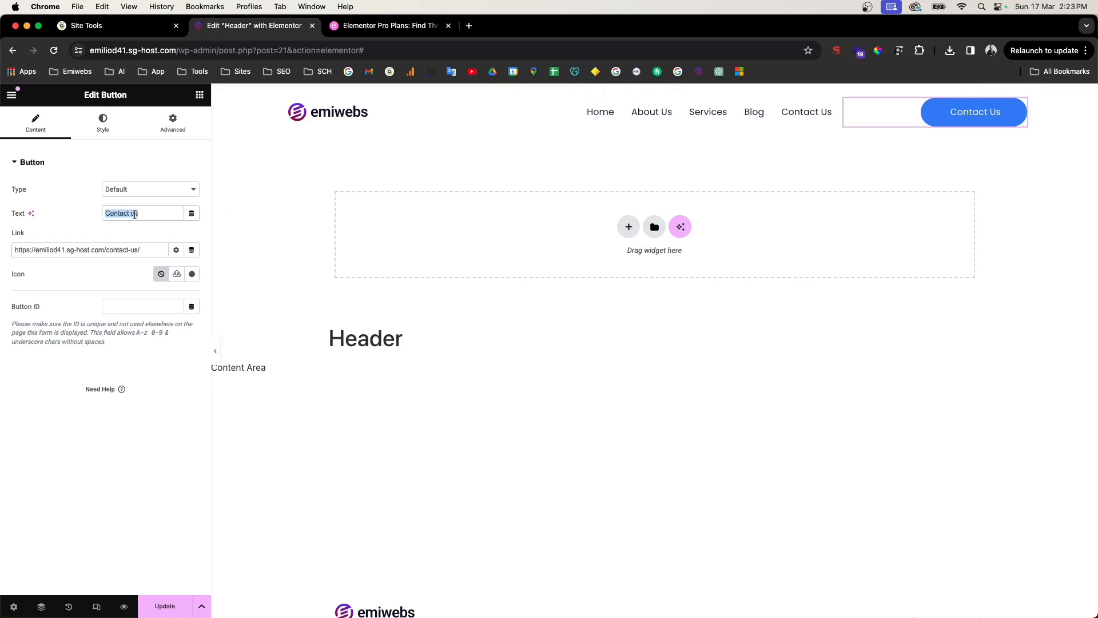
{"action": "type", "text": "Call us now"}
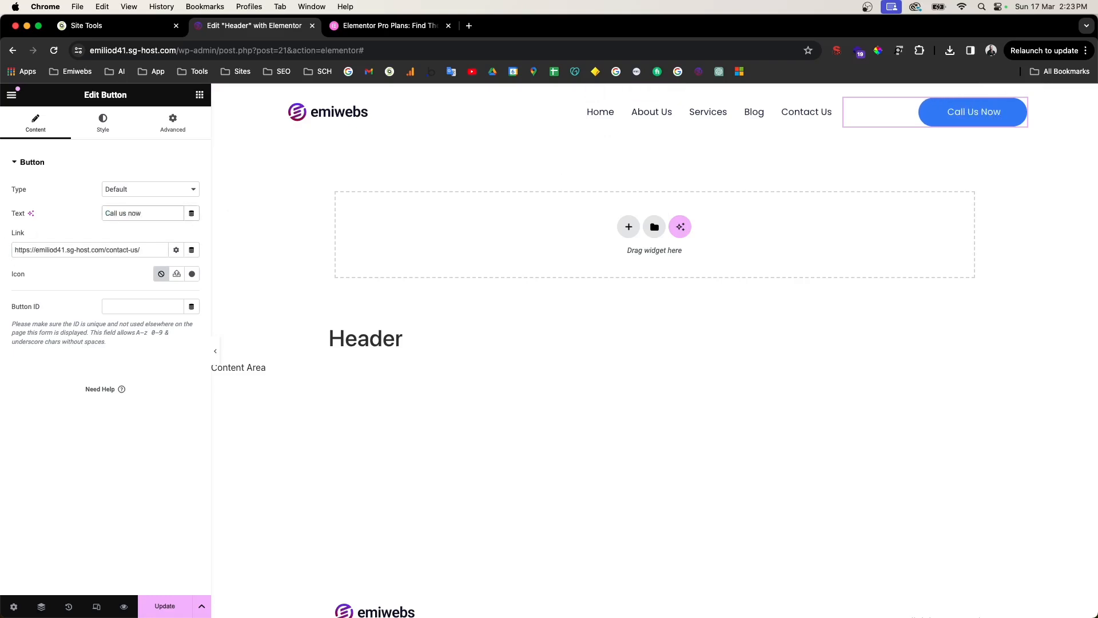
{"action": "triple_click", "coordinate": [142, 246]}
{"action": "key", "text": "BackSpace"}
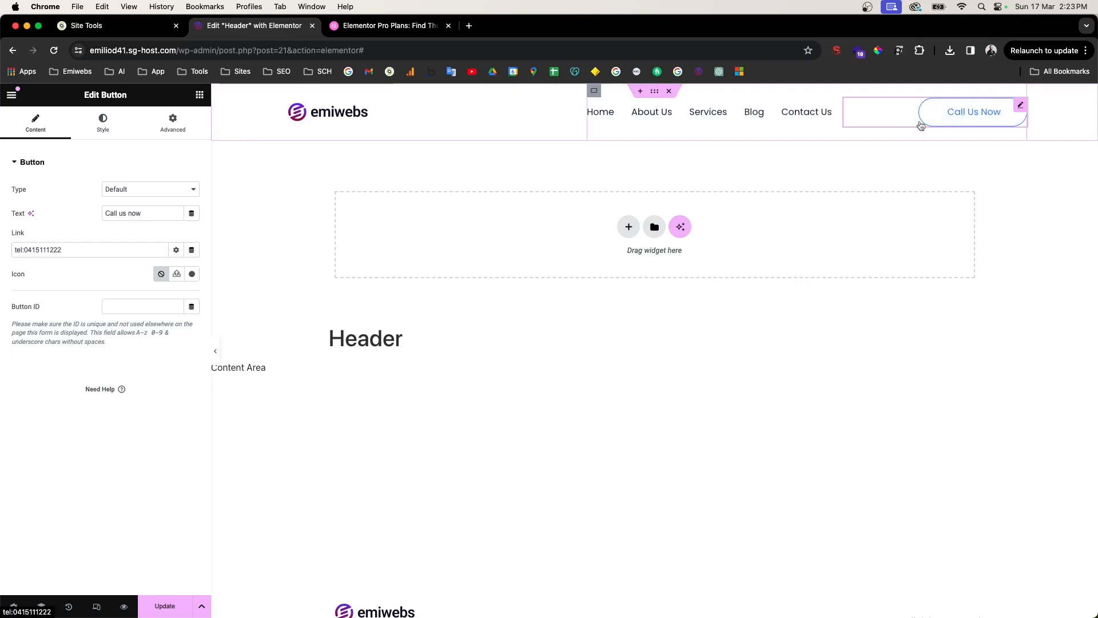
Step: Save the header, preview it in a new tab, and test the Call Us Now phone link
{"action": "left_click", "coordinate": [160, 612]}
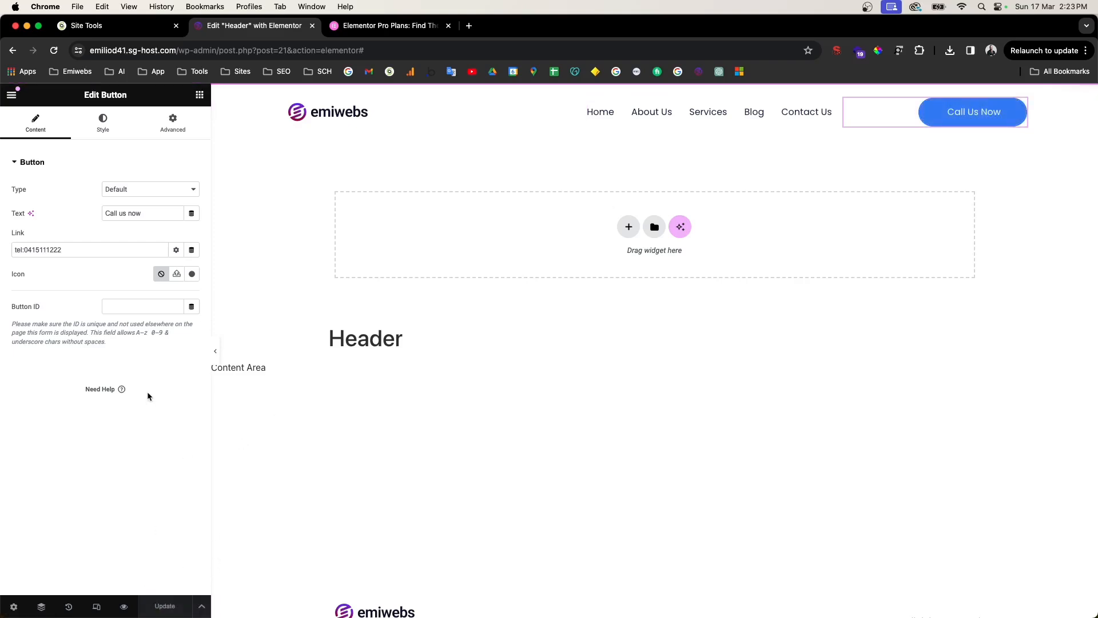
{"action": "scroll", "coordinate": [143, 552], "scroll_direction": "up", "scroll_amount": 10}
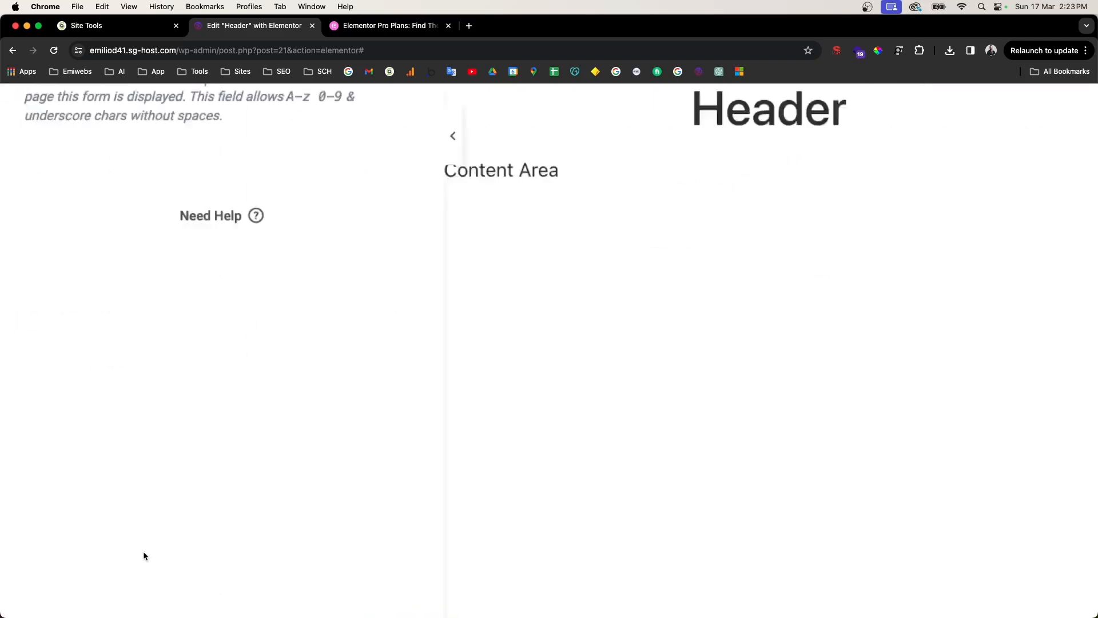
{"action": "scroll", "coordinate": [168, 581], "scroll_direction": "down", "scroll_amount": 3}
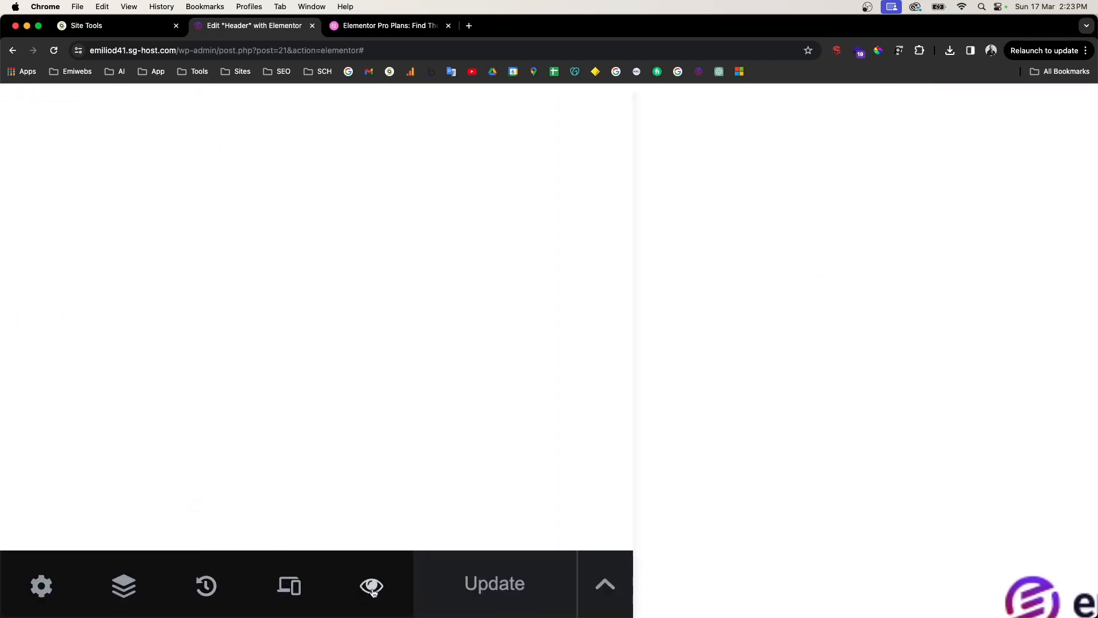
{"action": "mouse_move", "coordinate": [372, 592]}
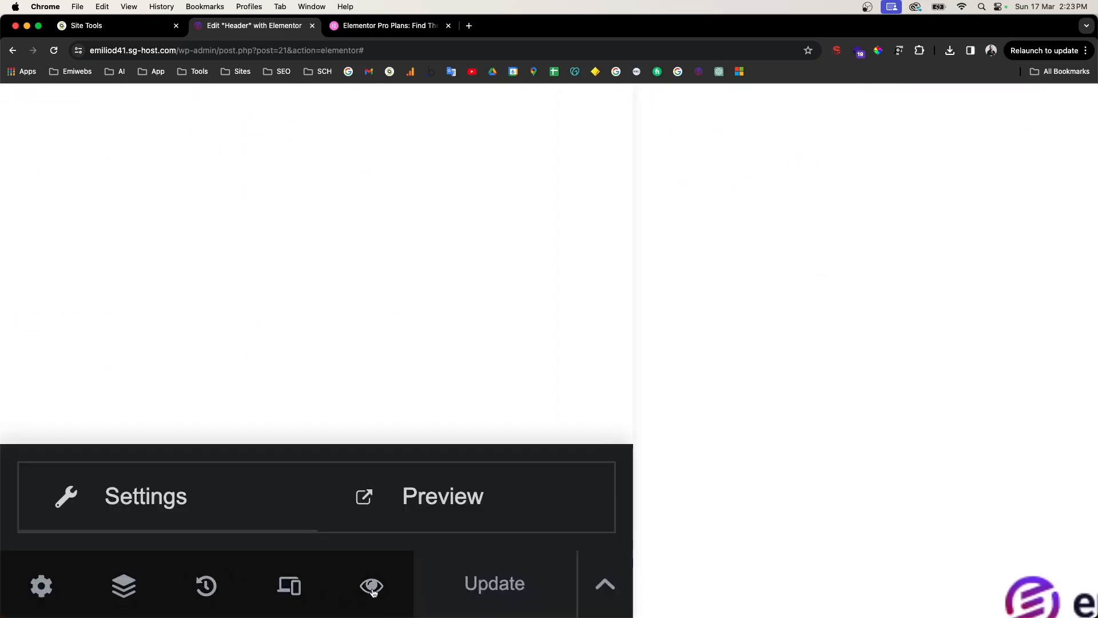
{"action": "left_click", "coordinate": [442, 506]}
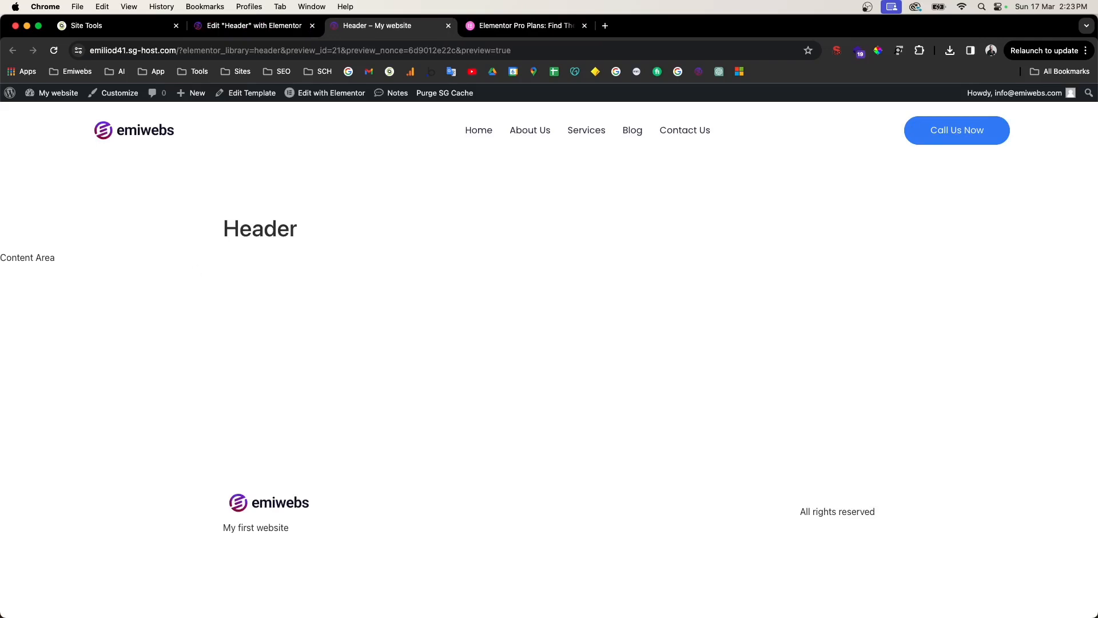
{"action": "left_click", "coordinate": [978, 135]}
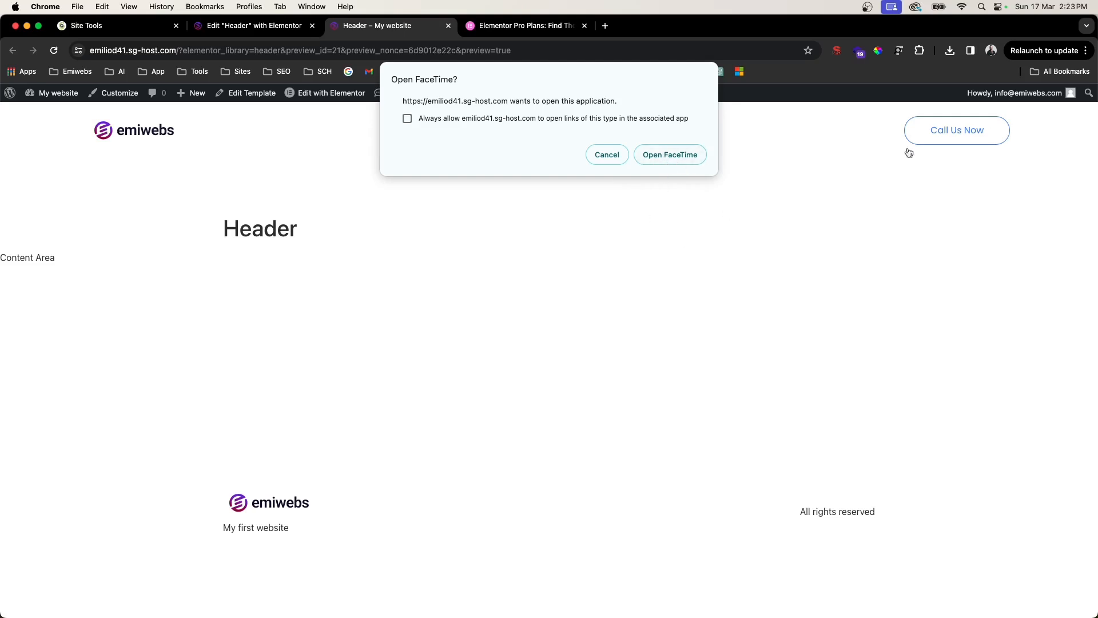
{"action": "left_click", "coordinate": [607, 162]}
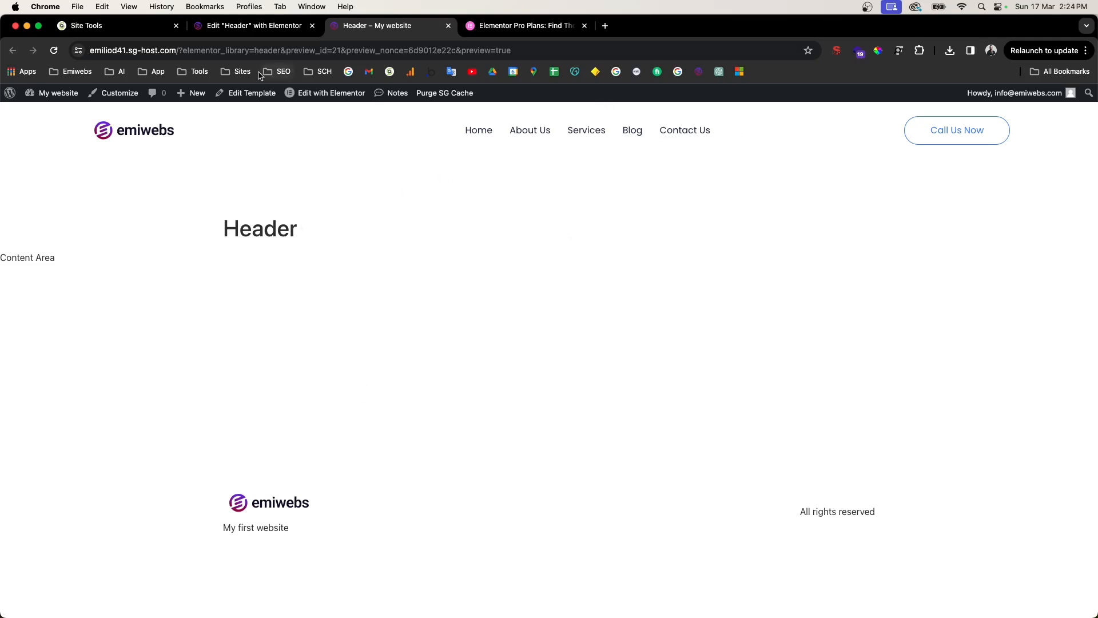
Step: From the dashboard's Theme Builder, create a new Footer and browse the Footer block designs
{"action": "left_click", "coordinate": [44, 106]}
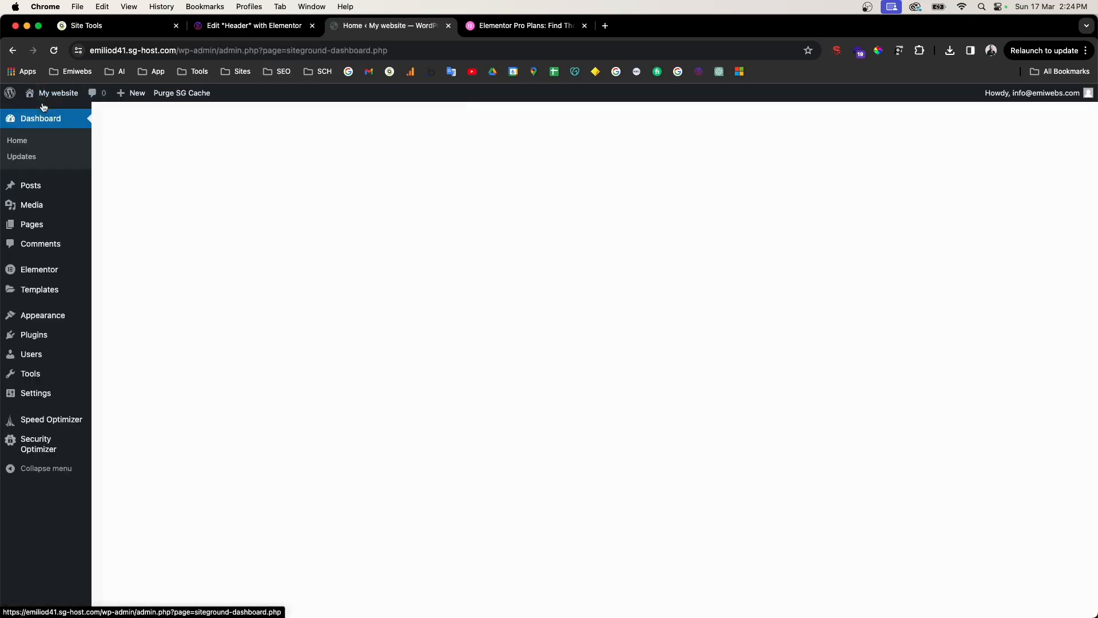
{"action": "mouse_move", "coordinate": [49, 295]}
{"action": "left_click", "coordinate": [114, 322]}
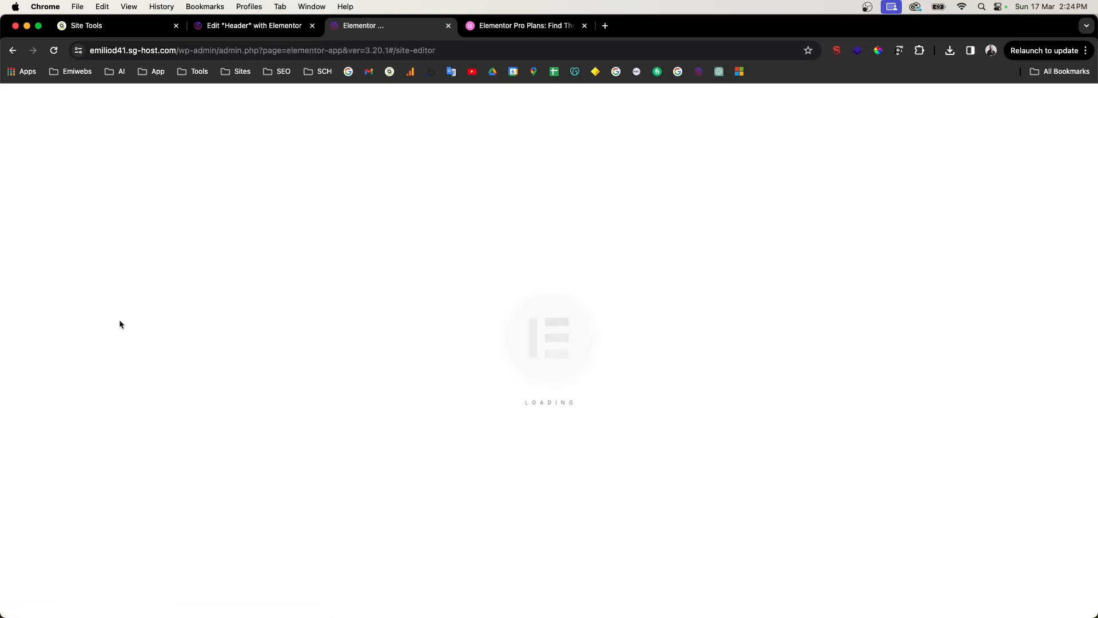
{"action": "left_click", "coordinate": [53, 240]}
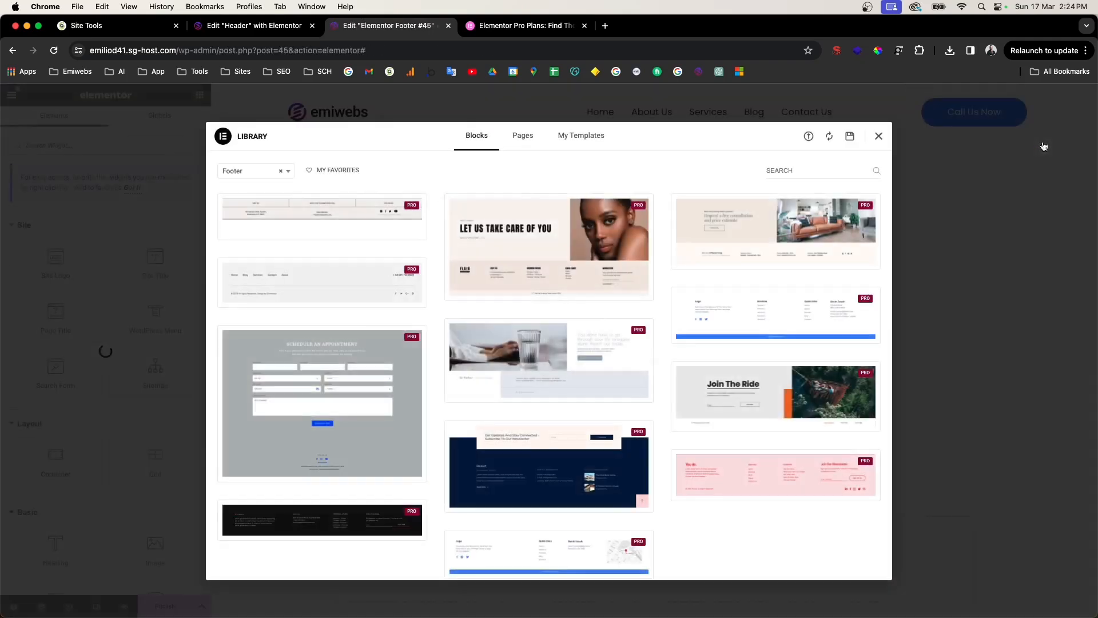
{"action": "scroll", "coordinate": [417, 342], "scroll_direction": "down", "scroll_amount": 5}
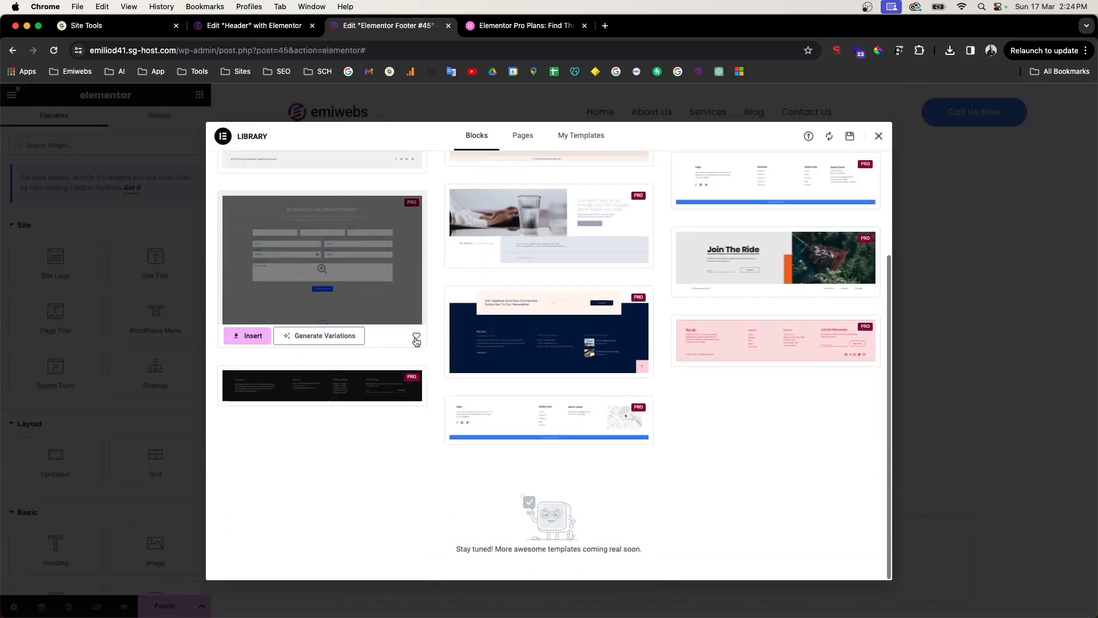
{"action": "scroll", "coordinate": [417, 342], "scroll_direction": "up", "scroll_amount": 5}
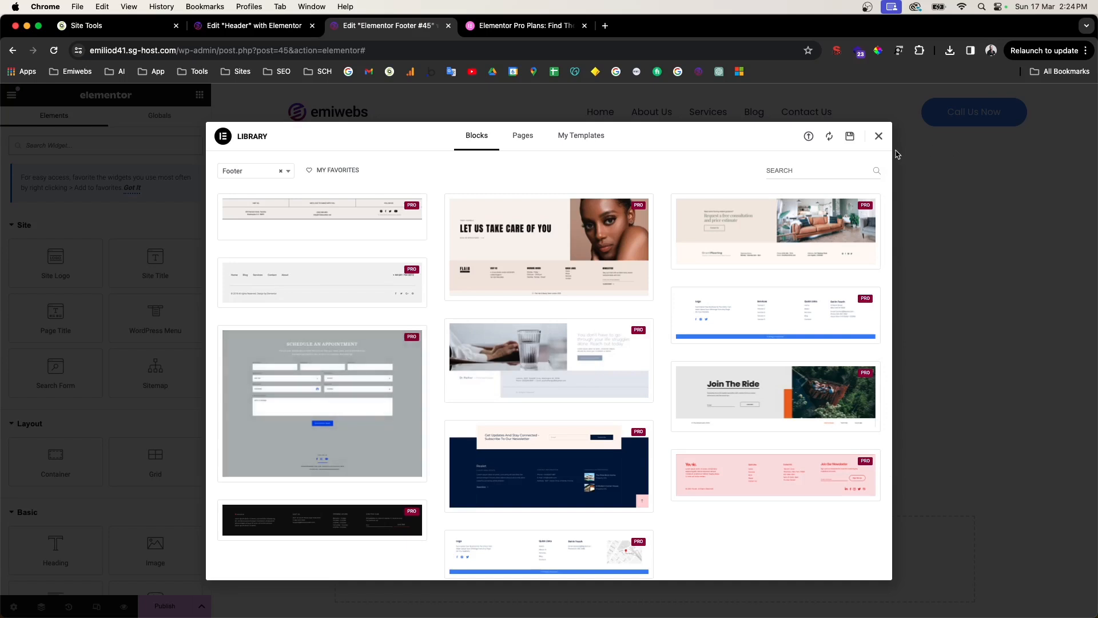
{"action": "mouse_move", "coordinate": [797, 308]}
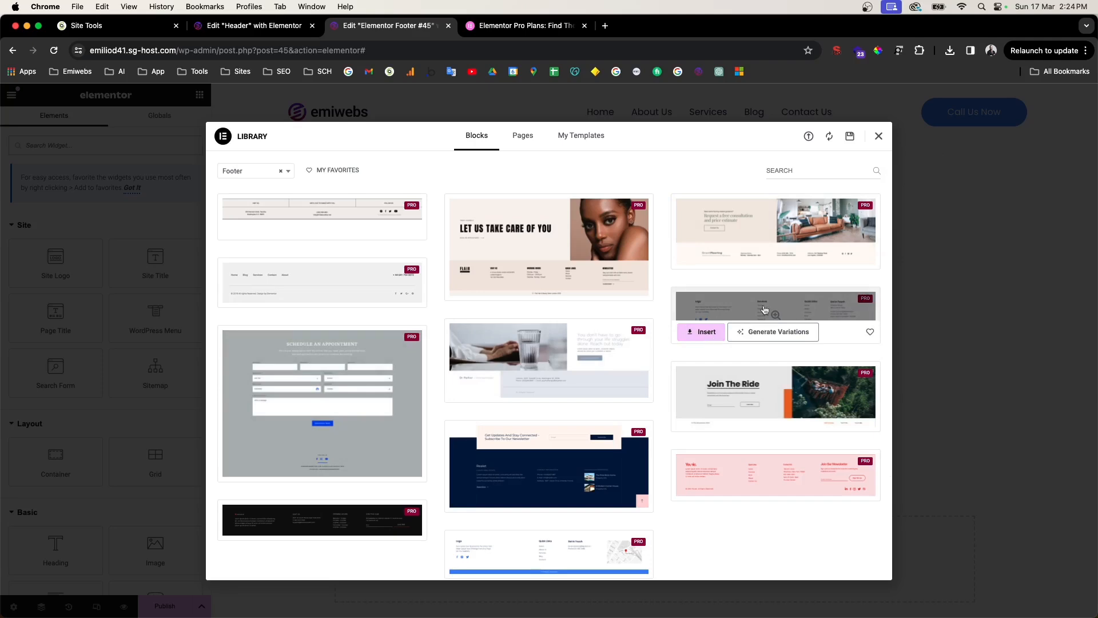
Step: Insert the logo footer block with its design settings and move Quick Links before Services
{"action": "left_click", "coordinate": [704, 332]}
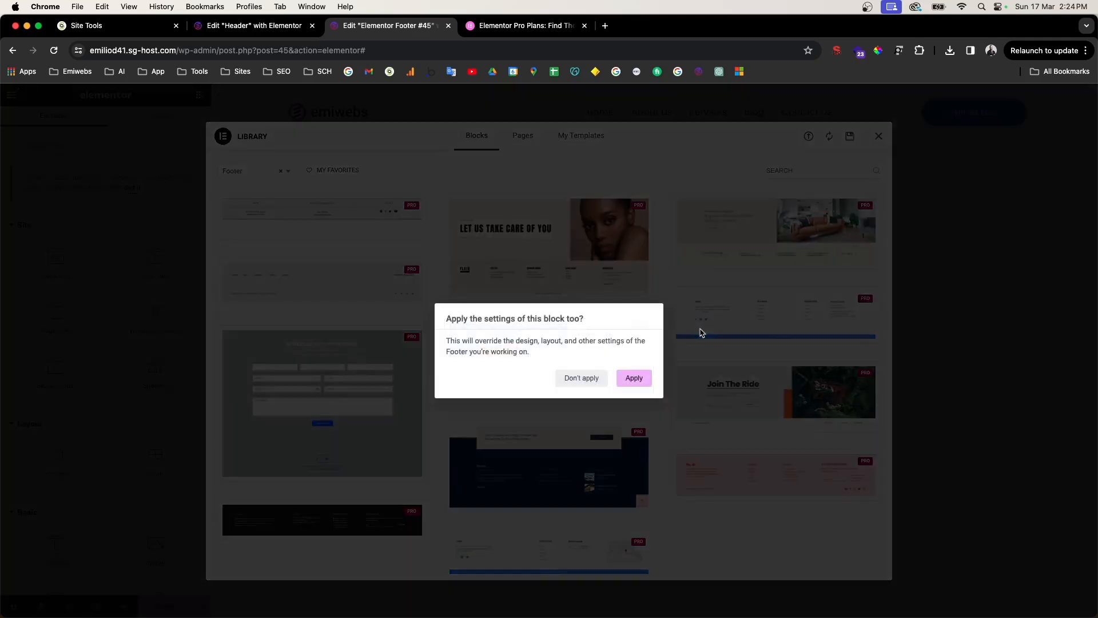
{"action": "left_click", "coordinate": [636, 380]}
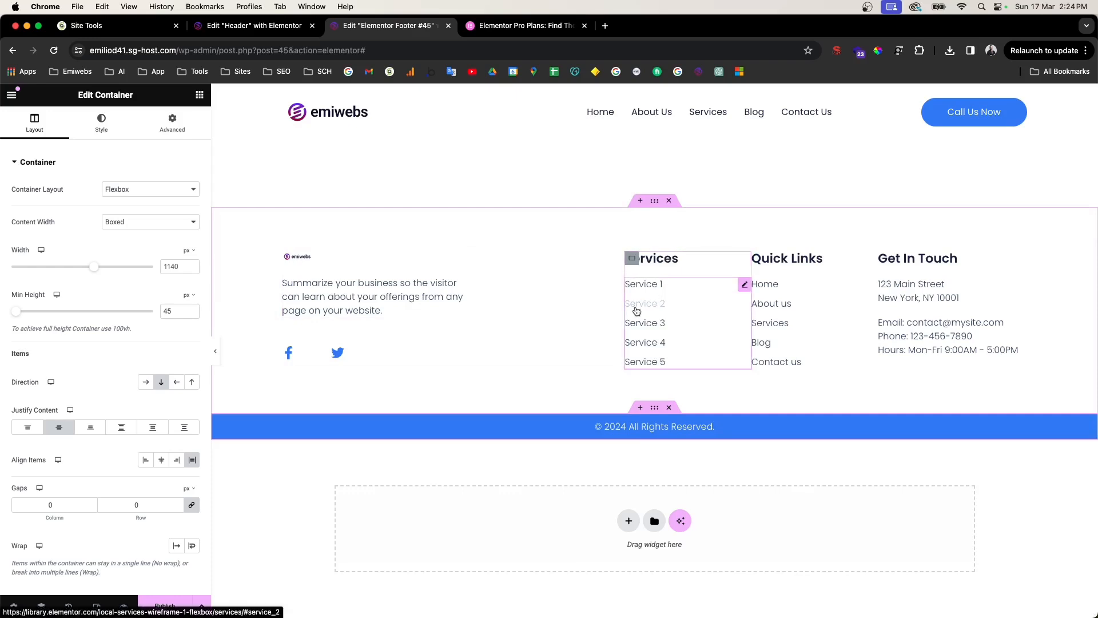
{"action": "scroll", "coordinate": [637, 310], "scroll_direction": "up", "scroll_amount": 2}
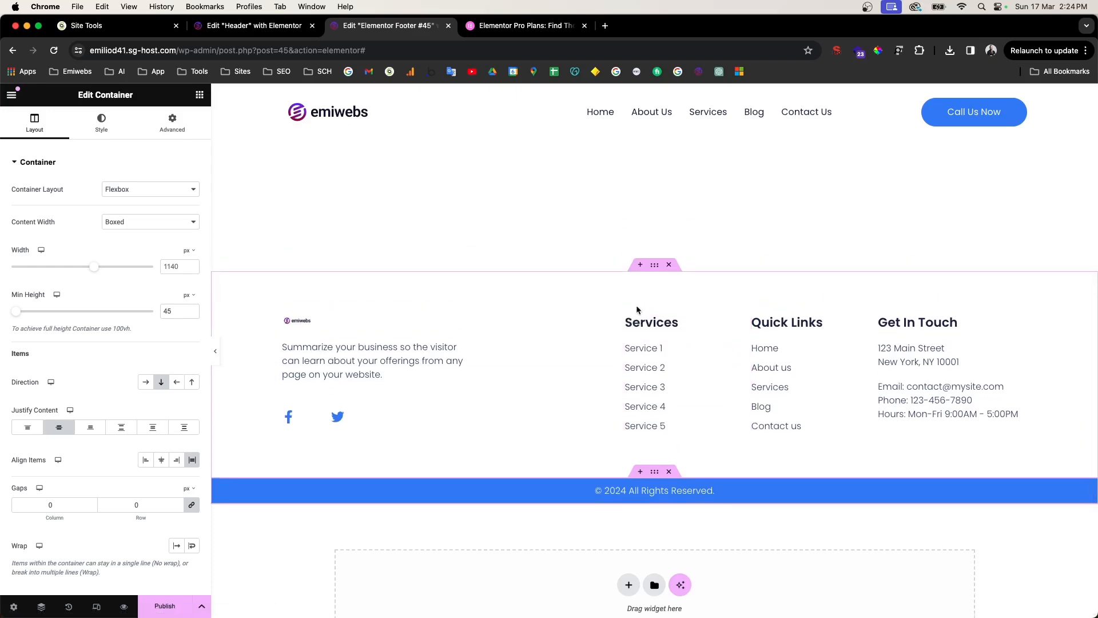
{"action": "left_click_drag", "start_coordinate": [758, 341], "coordinate": [602, 340]}
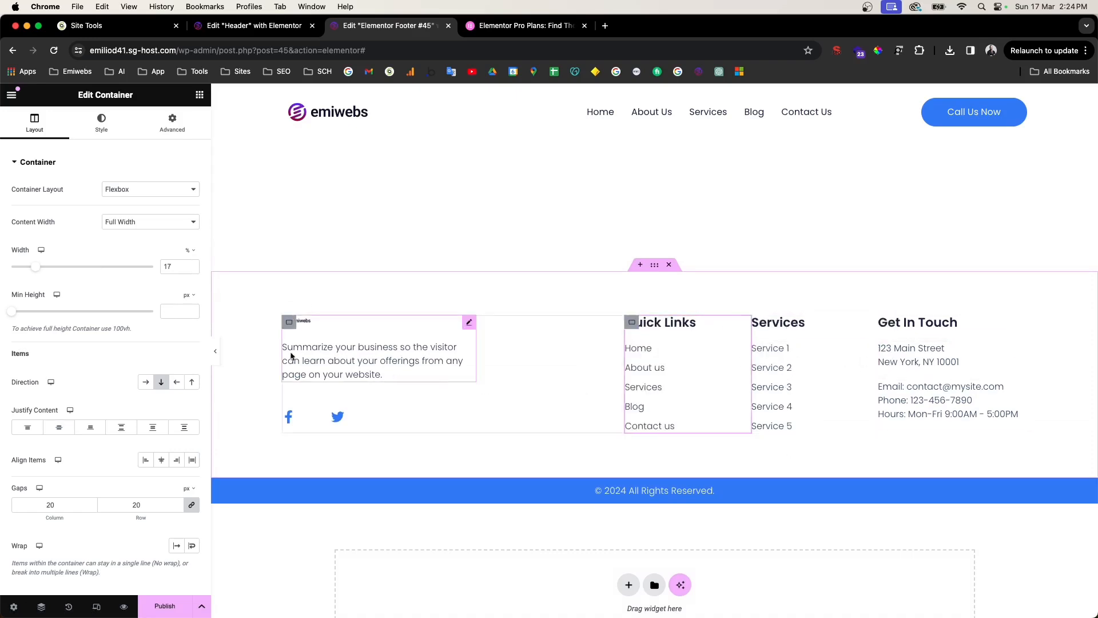
{"action": "left_click", "coordinate": [314, 322]}
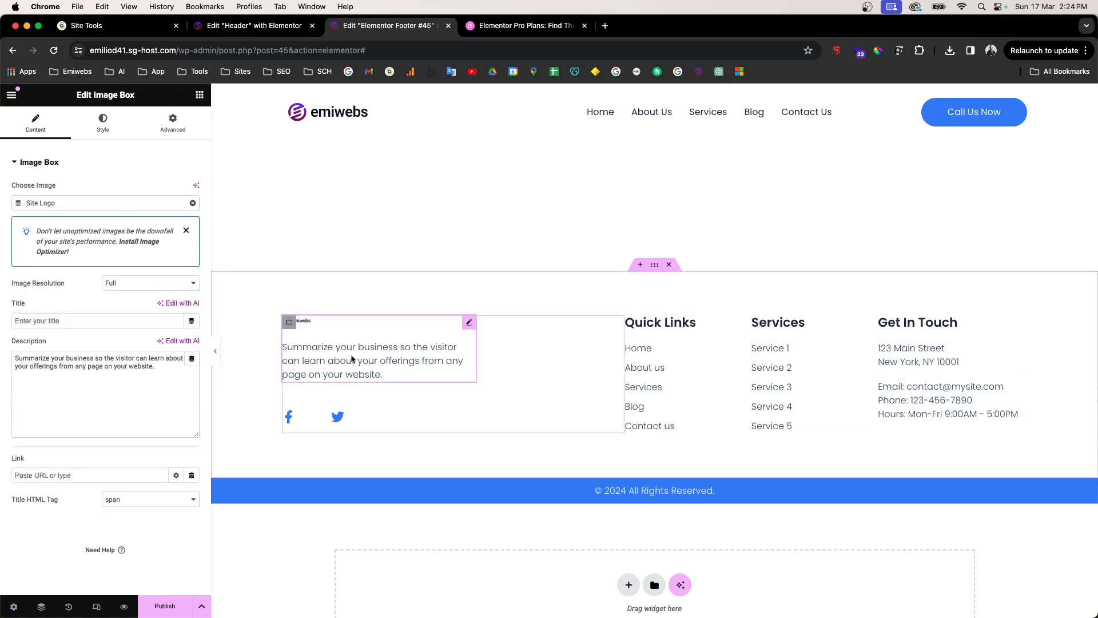
{"action": "left_click", "coordinate": [367, 417]}
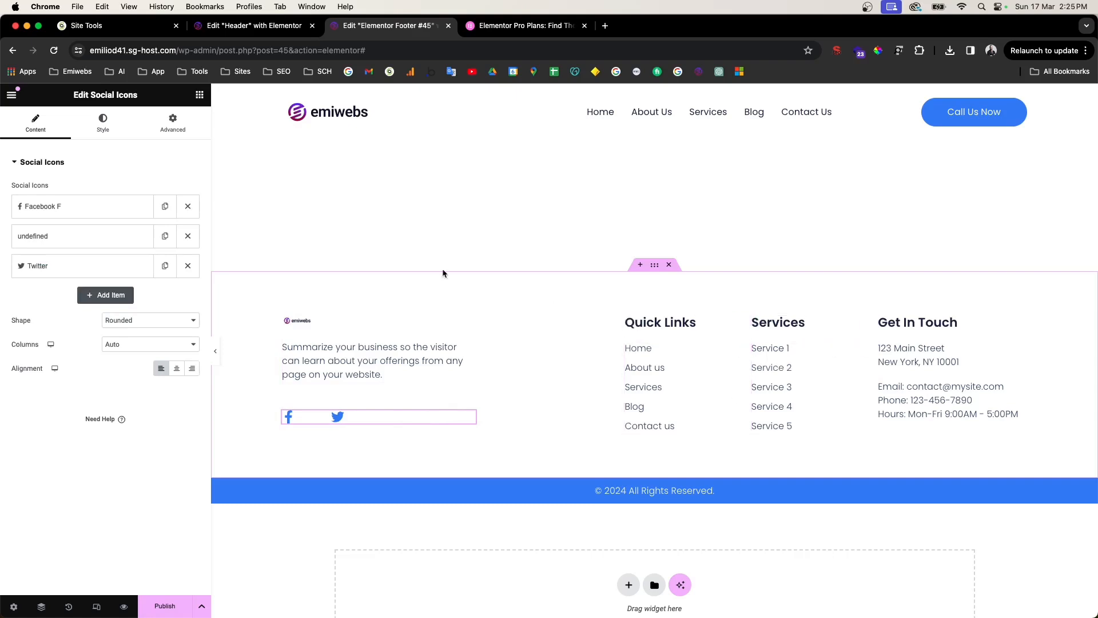
{"action": "left_click", "coordinate": [198, 95]}
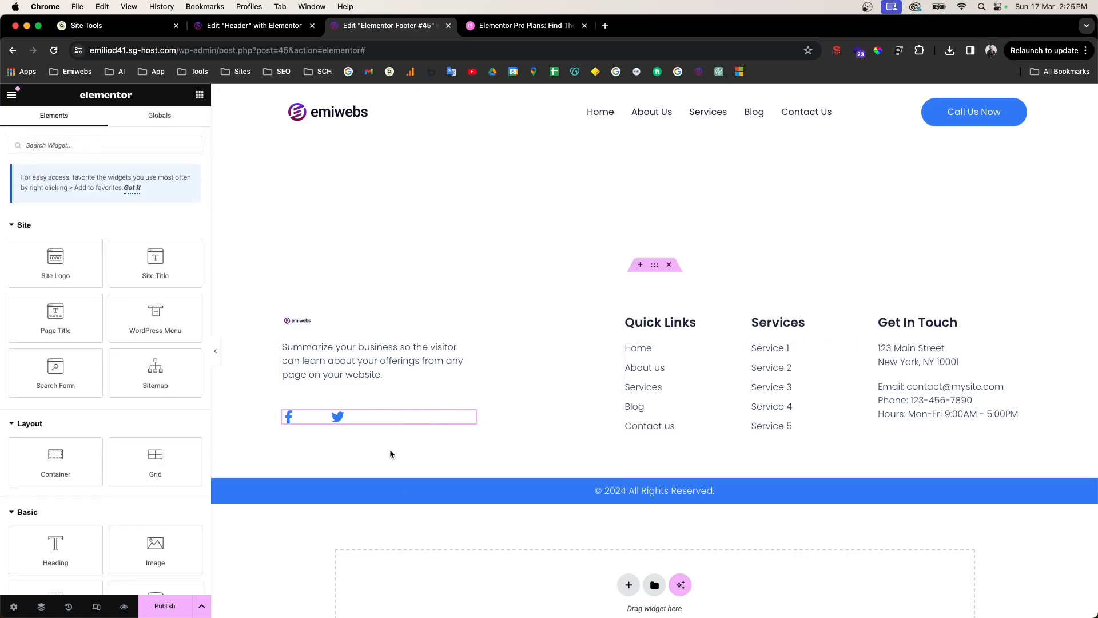
Step: Search for 'social' and drag a new Social Icons widget into the footer
{"action": "left_click", "coordinate": [158, 147]}
{"action": "type", "text": "socil"}
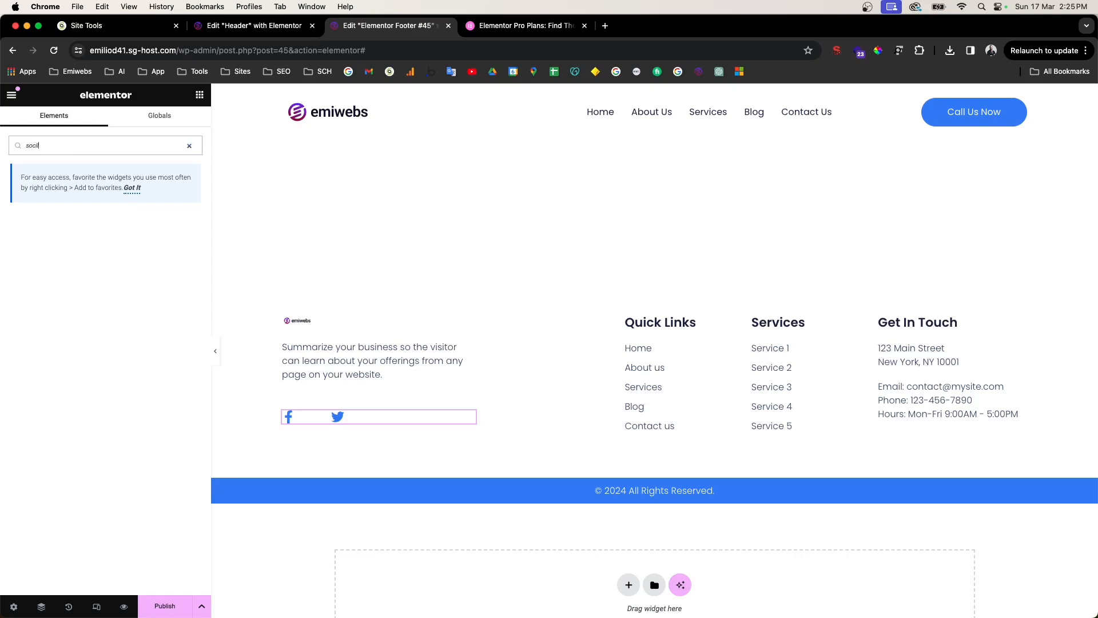
{"action": "key", "text": "BackSpace"}
{"action": "left_click_drag", "start_coordinate": [56, 232], "coordinate": [368, 385]}
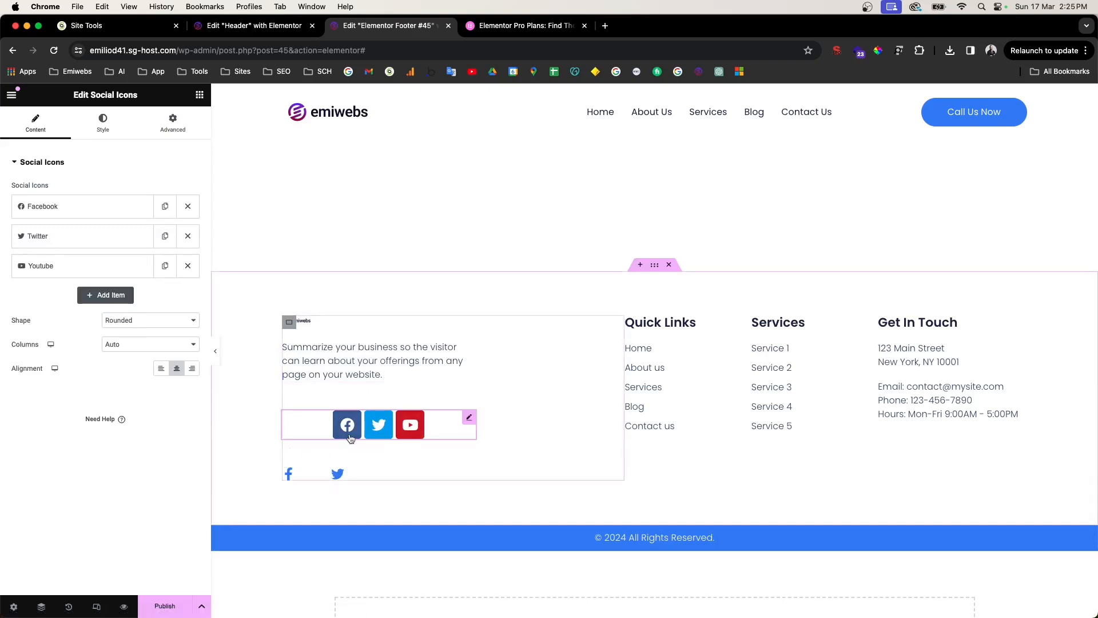
Step: Paste the old icons' style onto the new Facebook, Twitter, YouTube set and delete the old widget
{"action": "left_click", "coordinate": [361, 478]}
{"action": "right_click", "coordinate": [360, 478]}
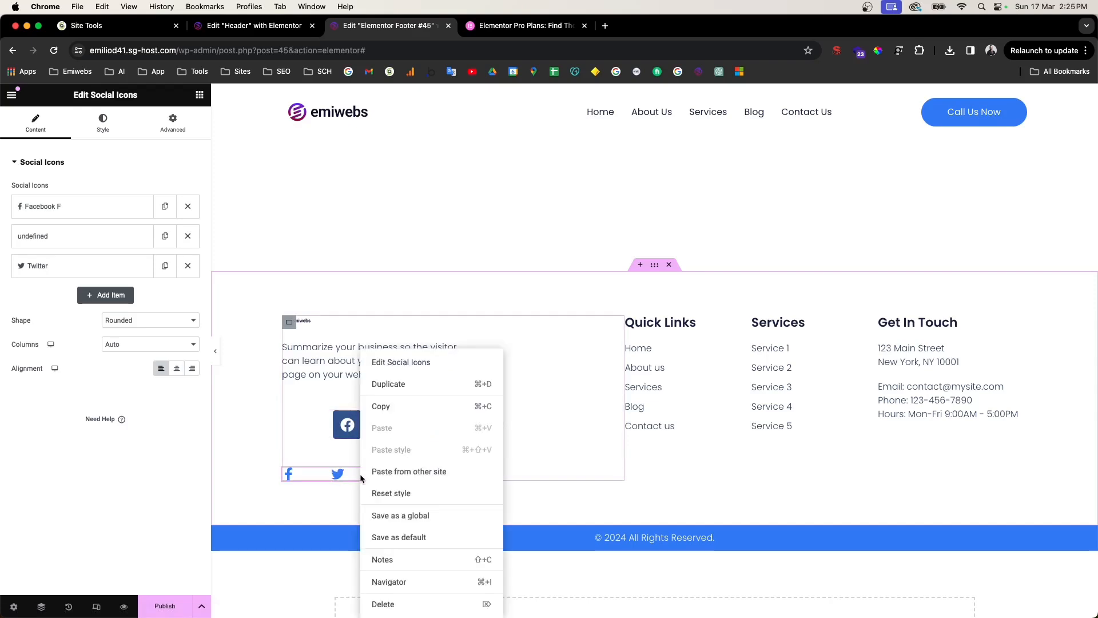
{"action": "left_click", "coordinate": [398, 410]}
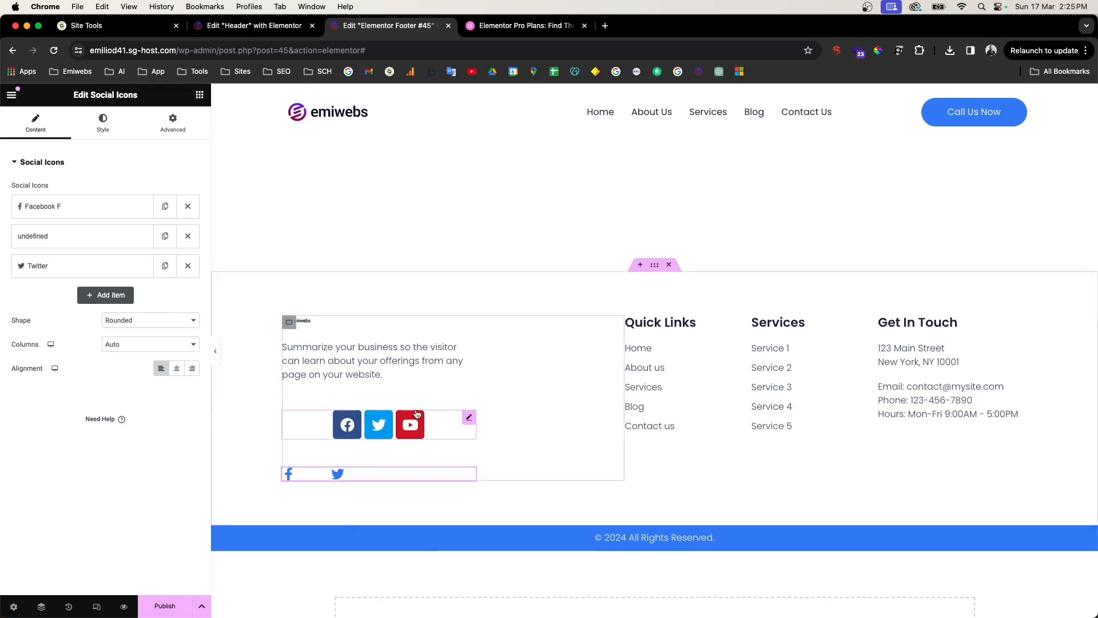
{"action": "right_click", "coordinate": [432, 422]}
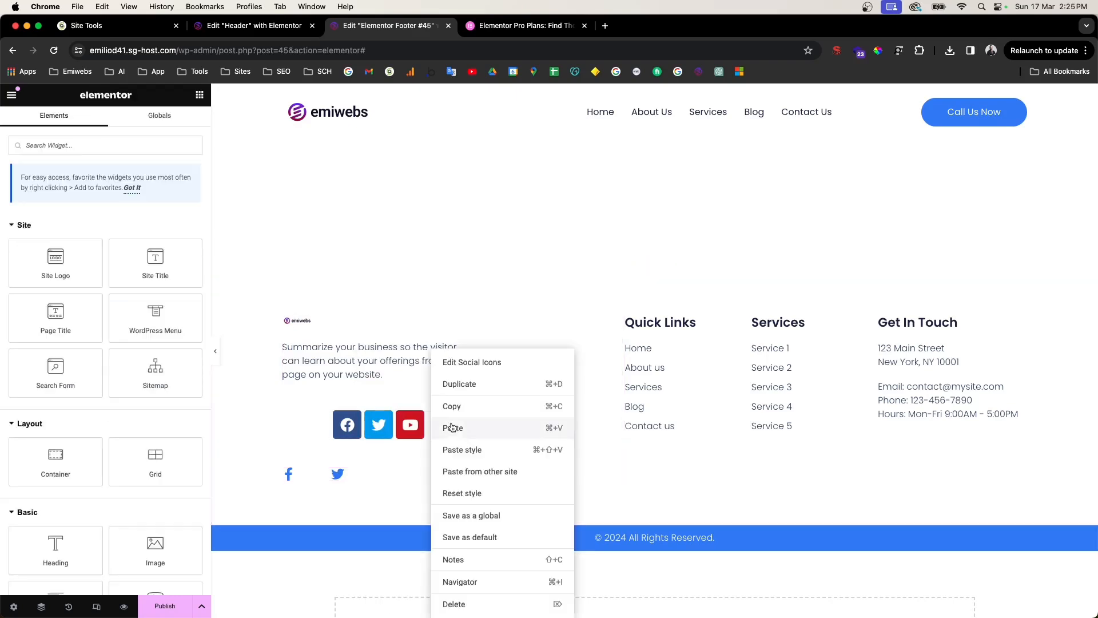
{"action": "left_click", "coordinate": [463, 450]}
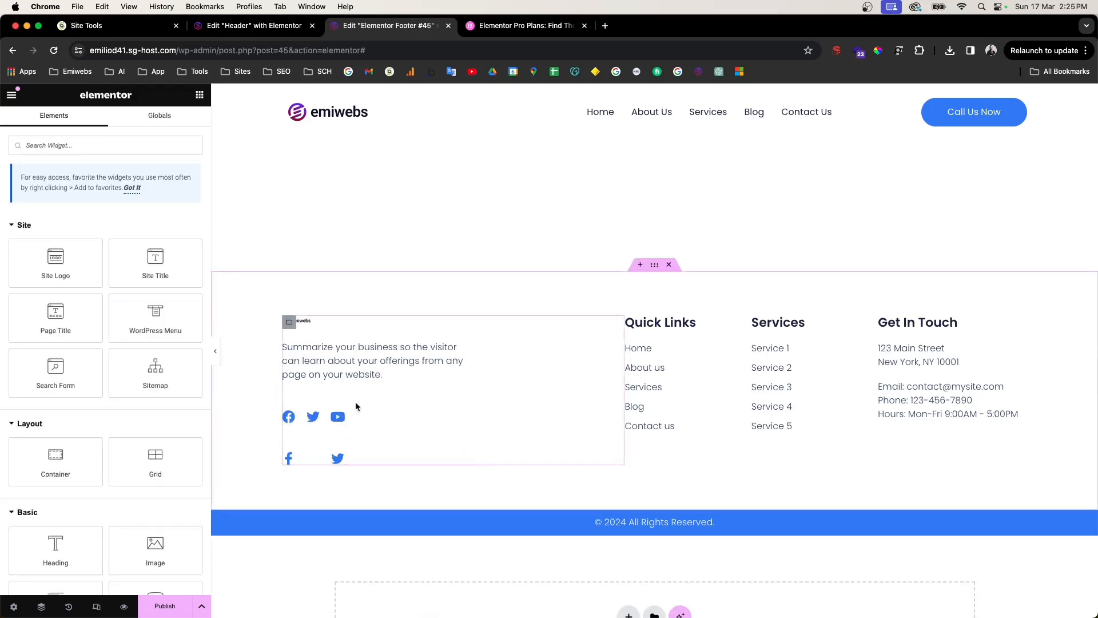
{"action": "right_click", "coordinate": [335, 460]}
{"action": "left_click", "coordinate": [370, 605]}
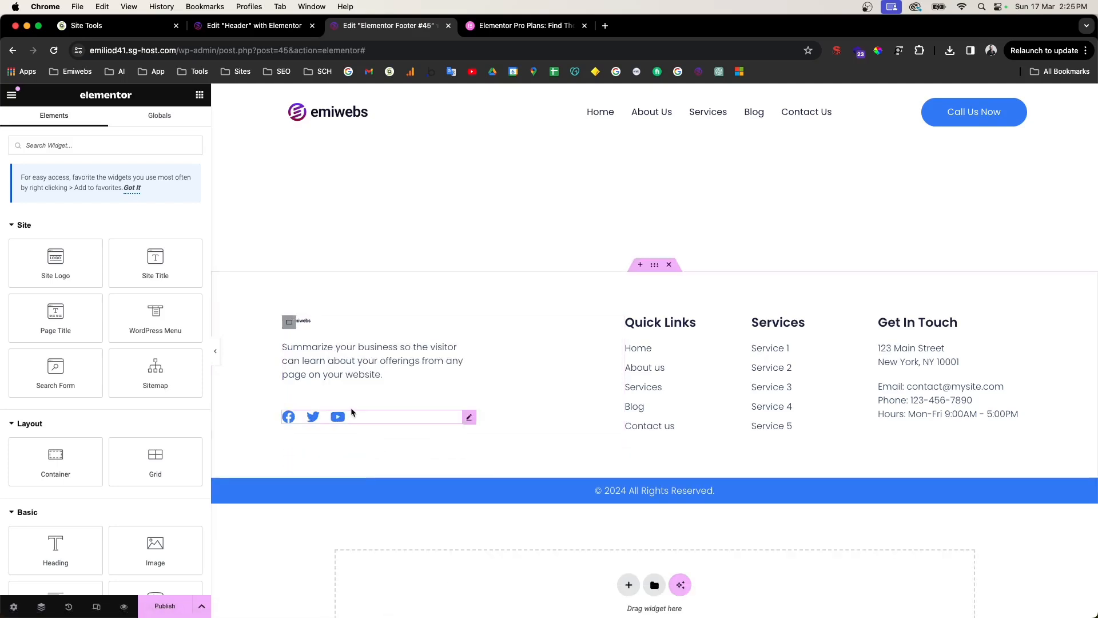
{"action": "left_click", "coordinate": [393, 421]}
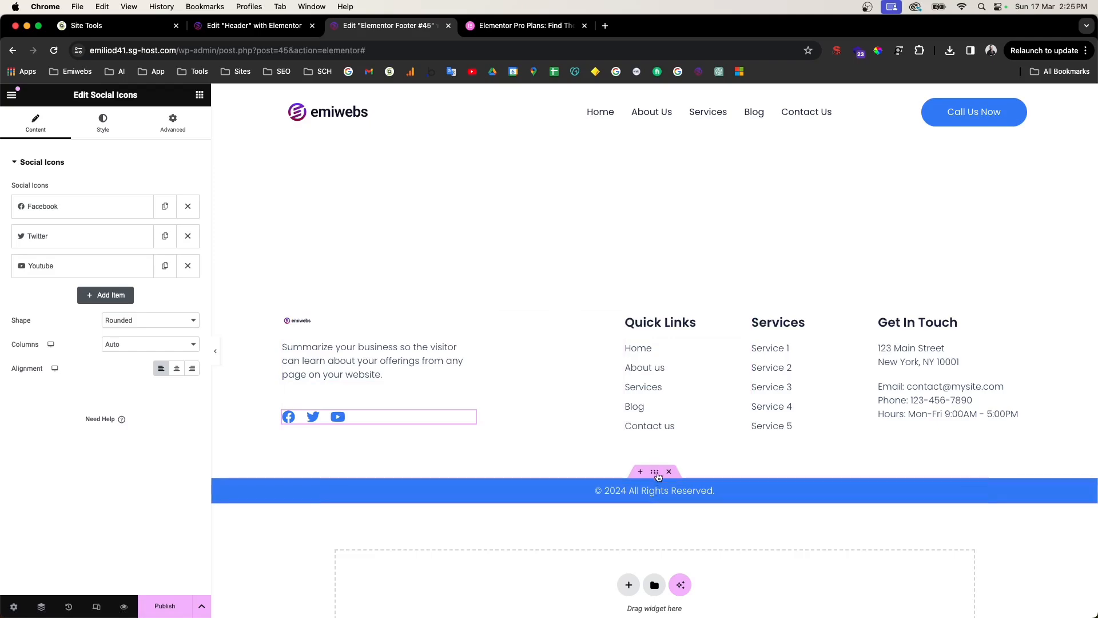
Step: Select the copyright bar and try light grey, then #445475, as its background colour
{"action": "left_click", "coordinate": [655, 472]}
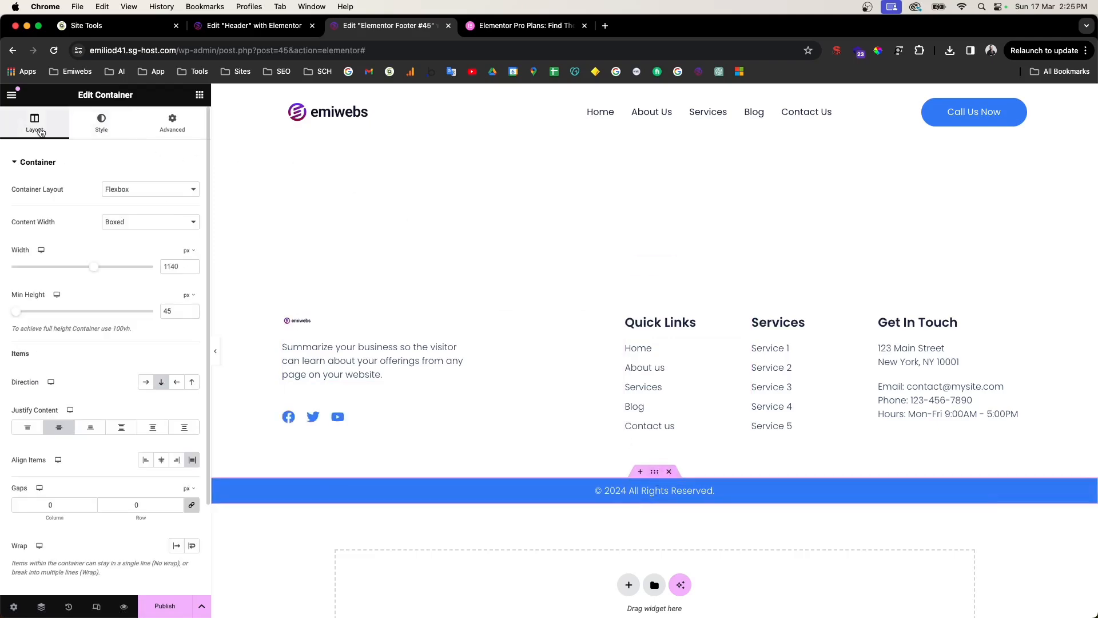
{"action": "scroll", "coordinate": [42, 132], "scroll_direction": "up", "scroll_amount": 5}
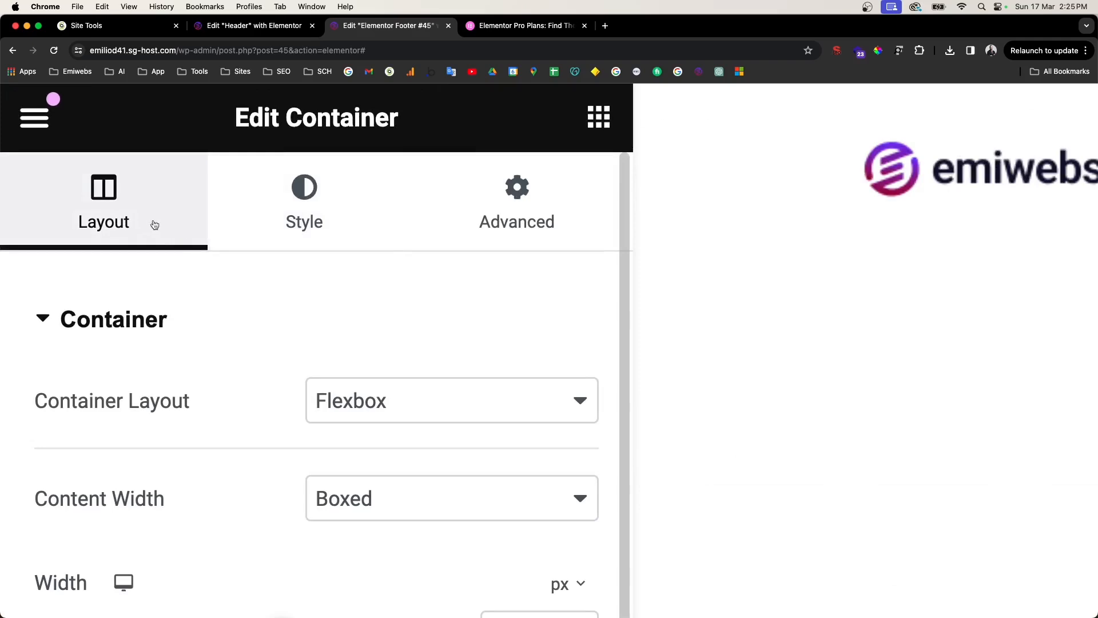
{"action": "left_click", "coordinate": [303, 203]}
{"action": "left_click", "coordinate": [465, 201]}
{"action": "left_click", "coordinate": [321, 218]}
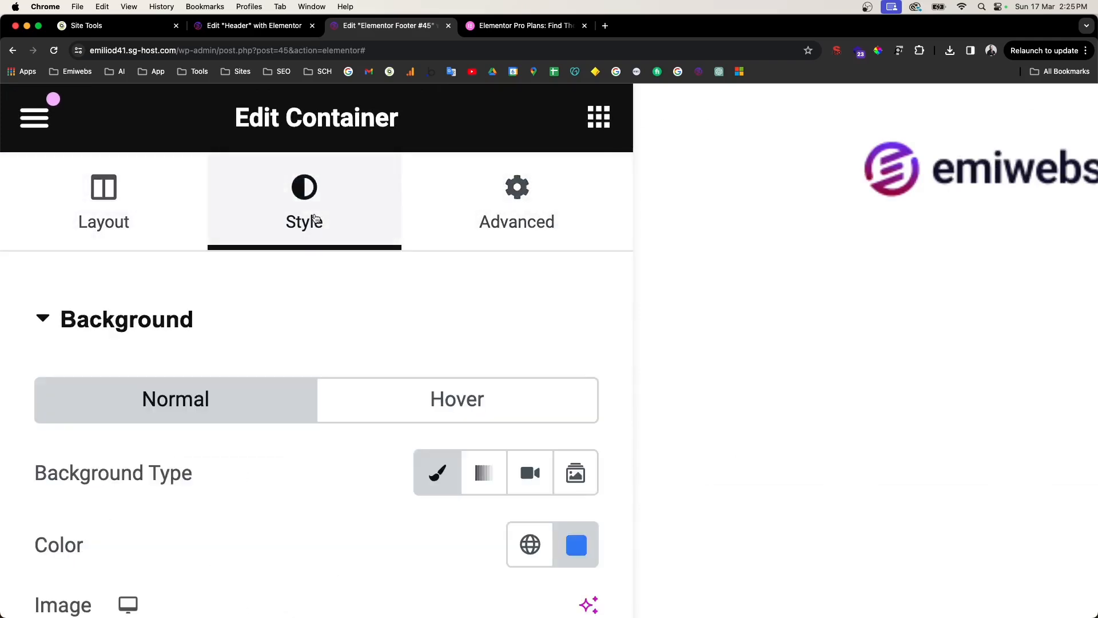
{"action": "scroll", "coordinate": [315, 218], "scroll_direction": "down", "scroll_amount": 5}
{"action": "left_click", "coordinate": [177, 238]}
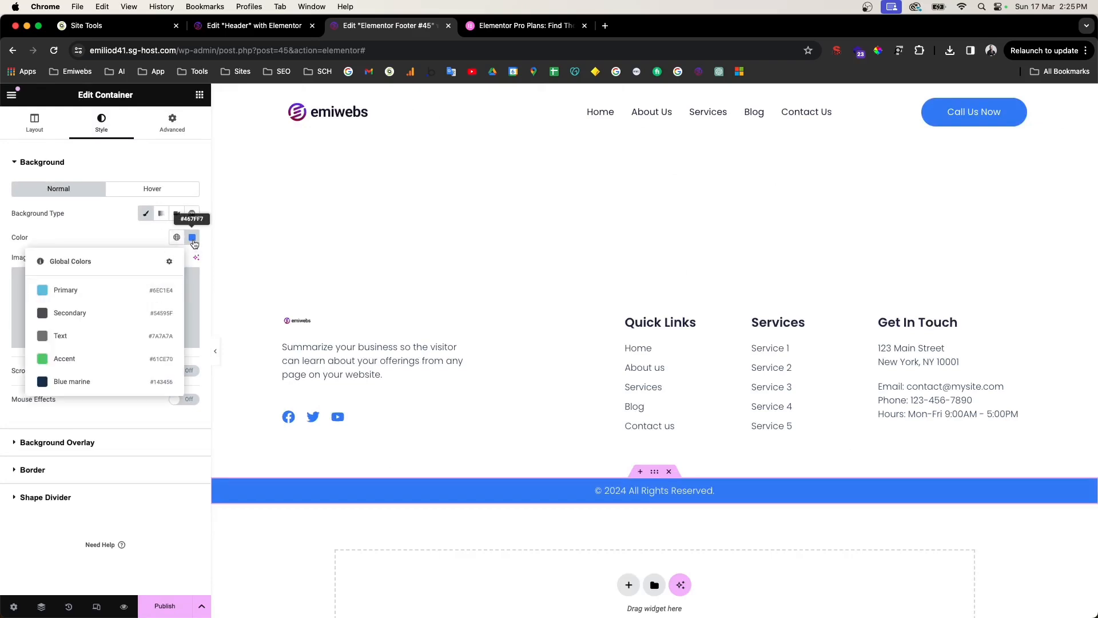
{"action": "left_click", "coordinate": [192, 238]}
{"action": "left_click_drag", "start_coordinate": [167, 323], "coordinate": [120, 294]}
{"action": "left_click", "coordinate": [177, 238]}
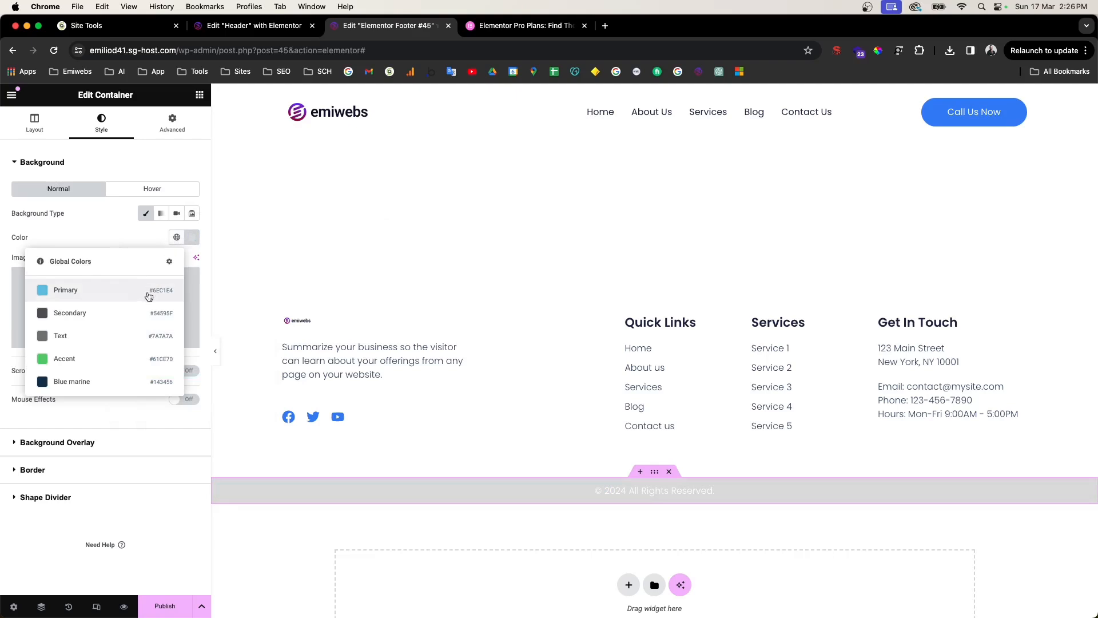
{"action": "left_click", "coordinate": [188, 240]}
{"action": "type", "text": "#445475"}
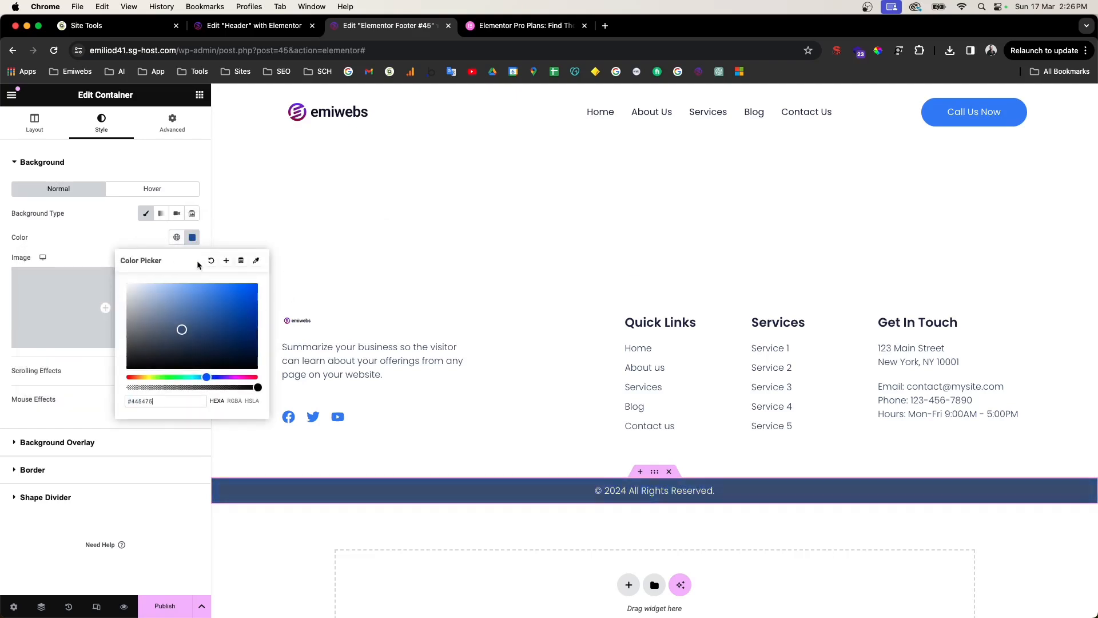
Step: Pick the logo's magenta #910c6d from the page as the bar background
{"action": "left_click", "coordinate": [257, 261]}
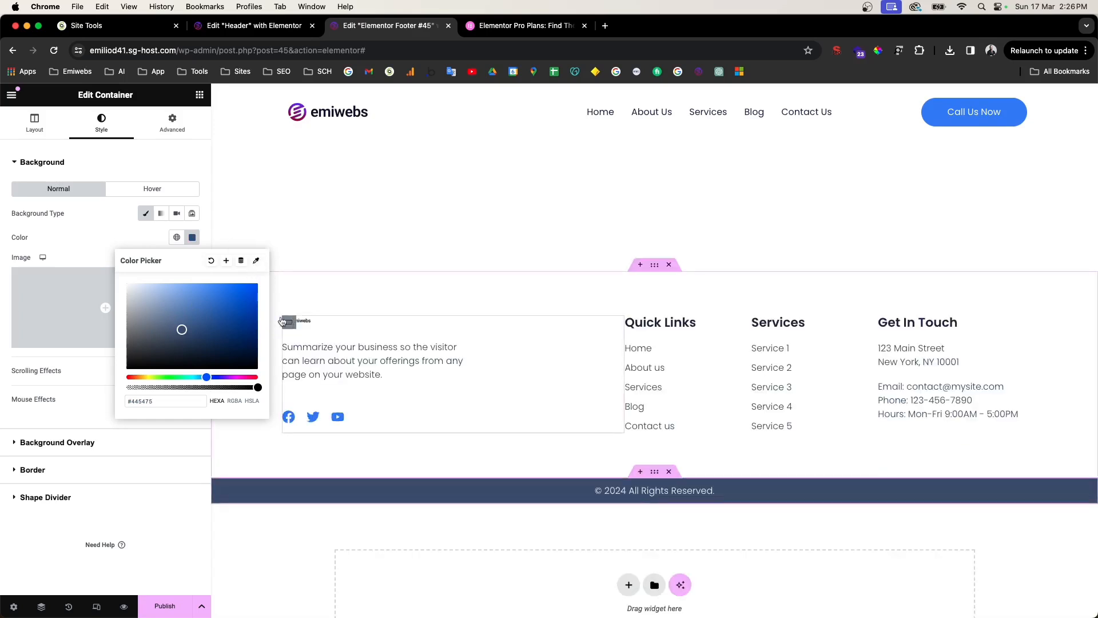
{"action": "left_click", "coordinate": [256, 261]}
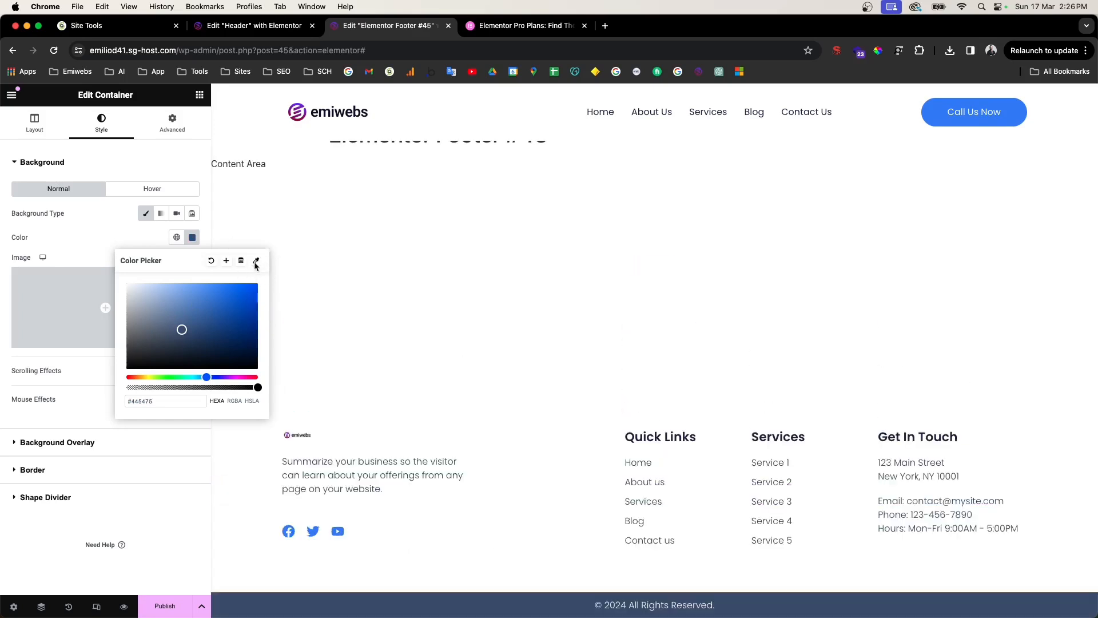
{"action": "mouse_move", "coordinate": [292, 432]}
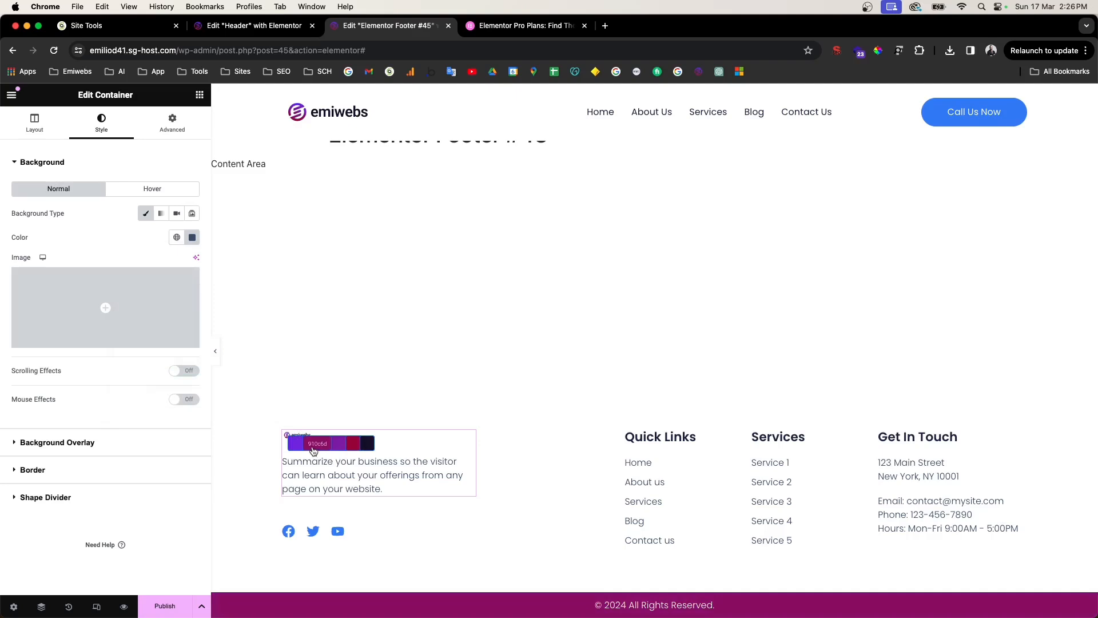
{"action": "left_click", "coordinate": [313, 452]}
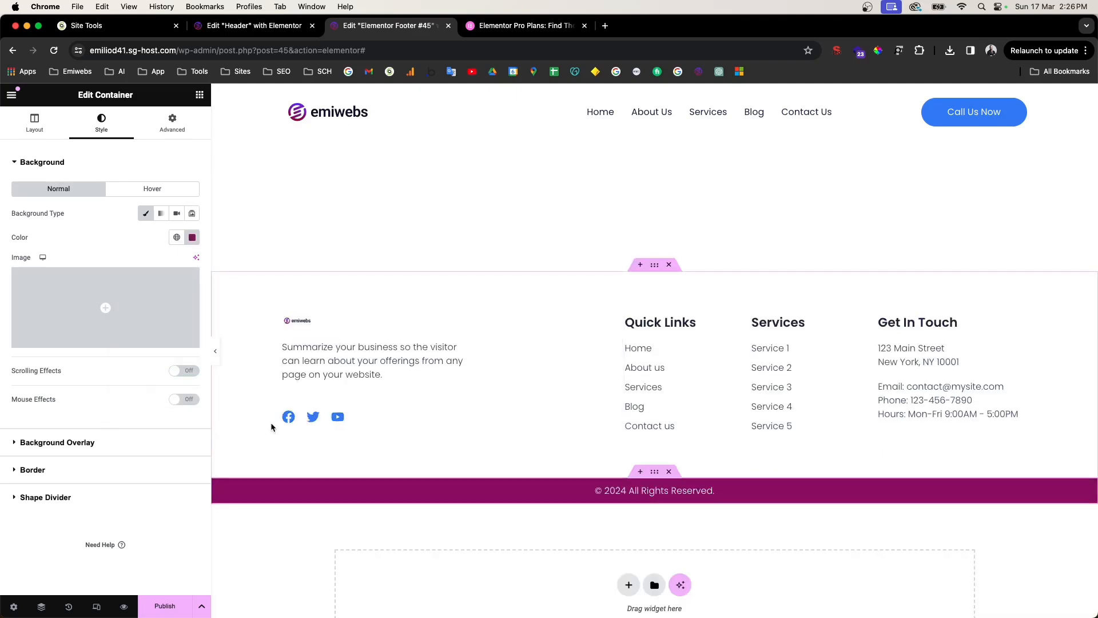
Step: Start saving the bar's purple as a new global colour, naming it 'Purple'
{"action": "left_click", "coordinate": [192, 238]}
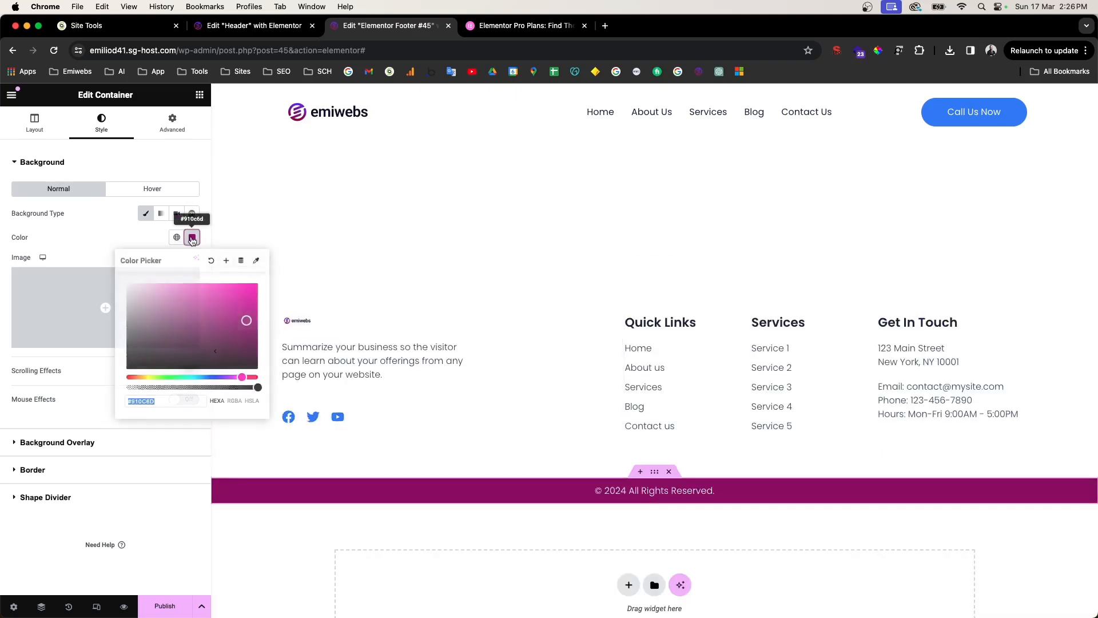
{"action": "left_click", "coordinate": [226, 262]}
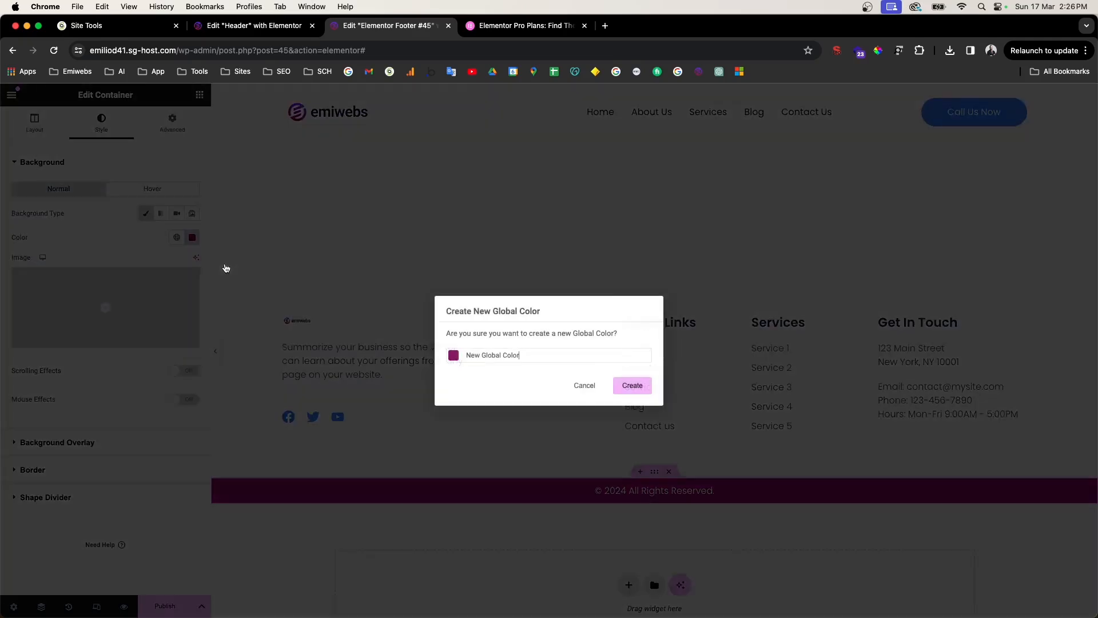
{"action": "triple_click", "coordinate": [493, 356]}
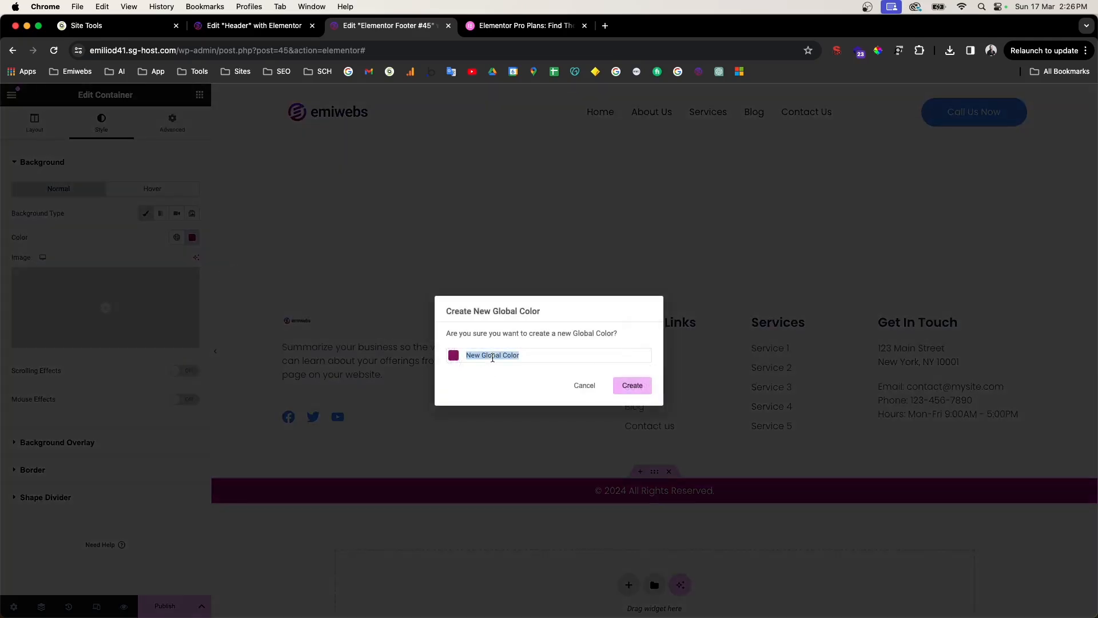
{"action": "type", "text": "Purple"}
Step: Create the Purple global colour and check it in the Global Colors list
{"action": "left_click", "coordinate": [641, 394]}
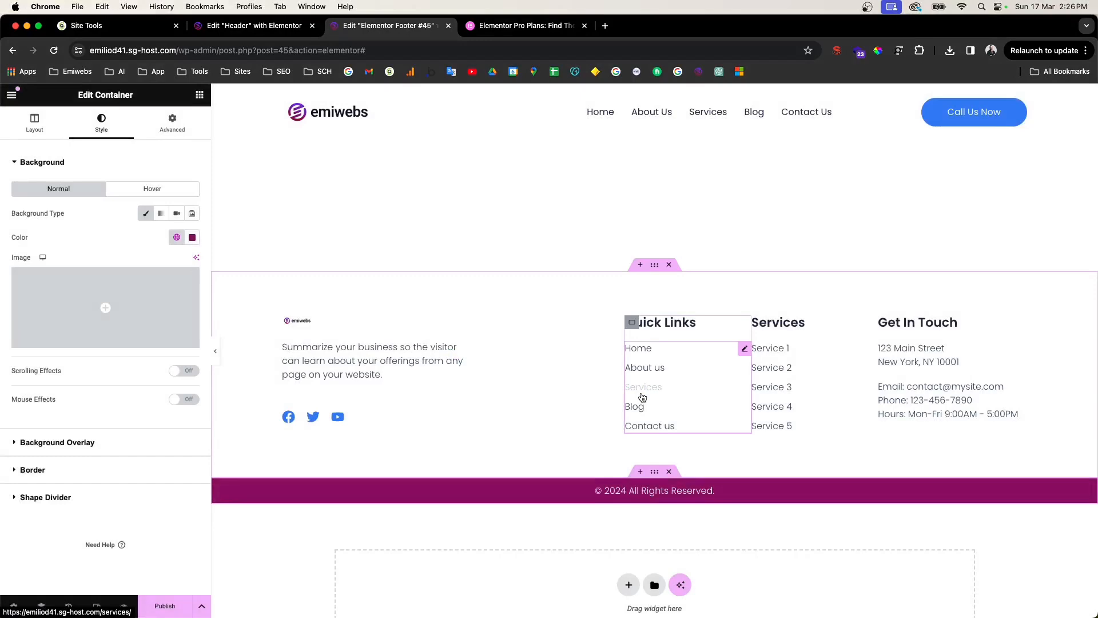
{"action": "left_click", "coordinate": [176, 239]}
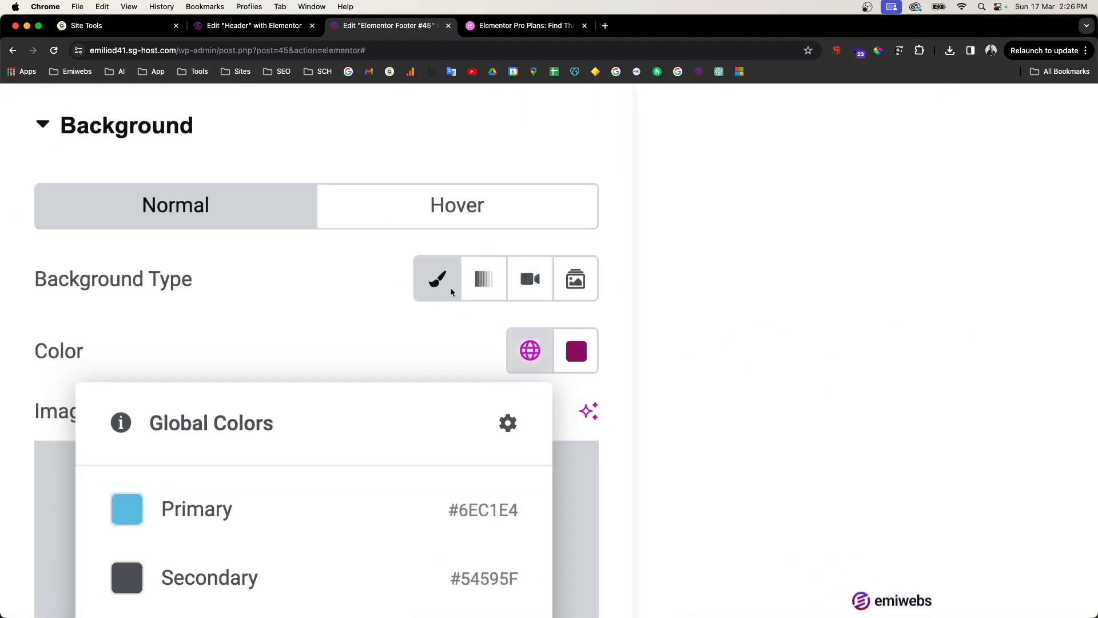
{"action": "scroll", "coordinate": [524, 359], "scroll_direction": "down", "scroll_amount": 6}
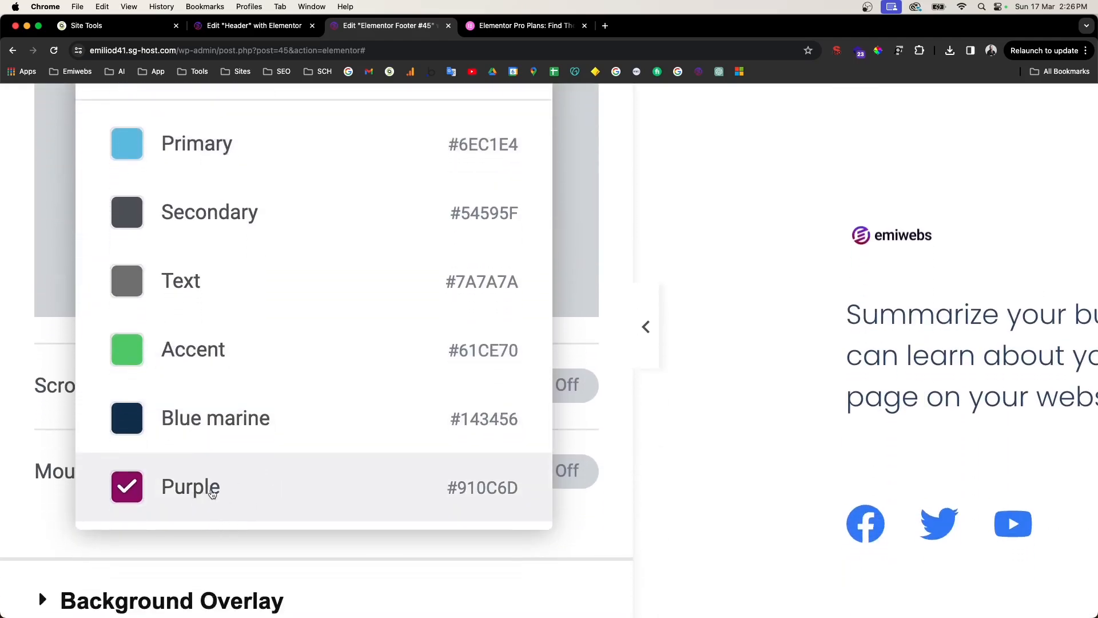
{"action": "scroll", "coordinate": [215, 490], "scroll_direction": "down", "scroll_amount": 5}
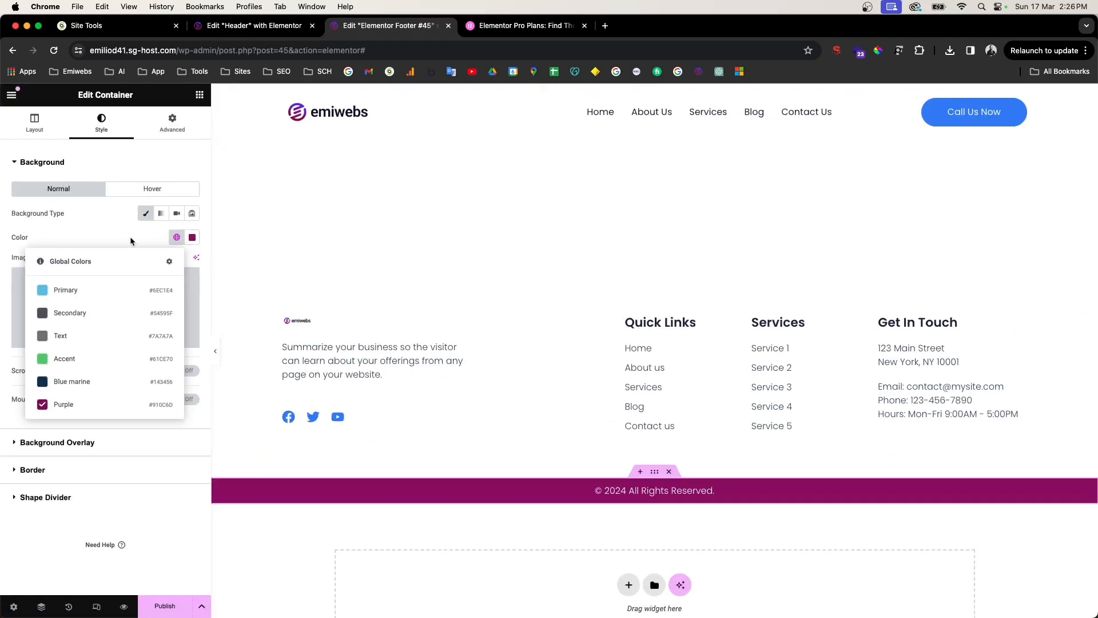
{"action": "left_click", "coordinate": [132, 232]}
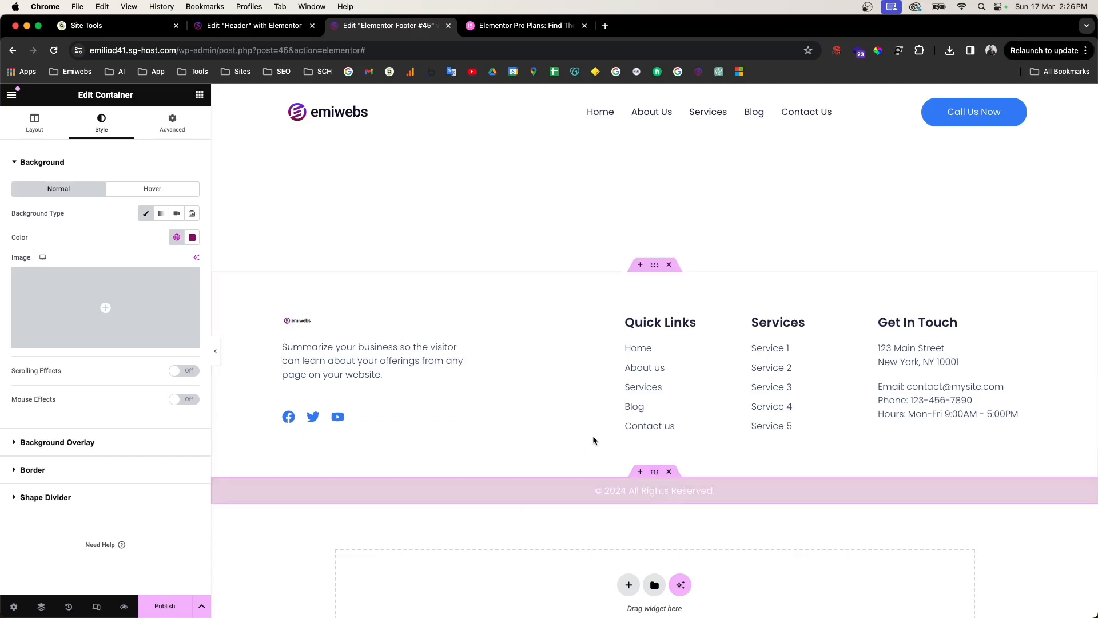
Step: Undo the recent footer edits with Cmd+Z, turning the copyright bar blue again
{"action": "left_click", "coordinate": [192, 238]}
{"action": "left_click", "coordinate": [177, 237]}
{"action": "left_click", "coordinate": [193, 236]}
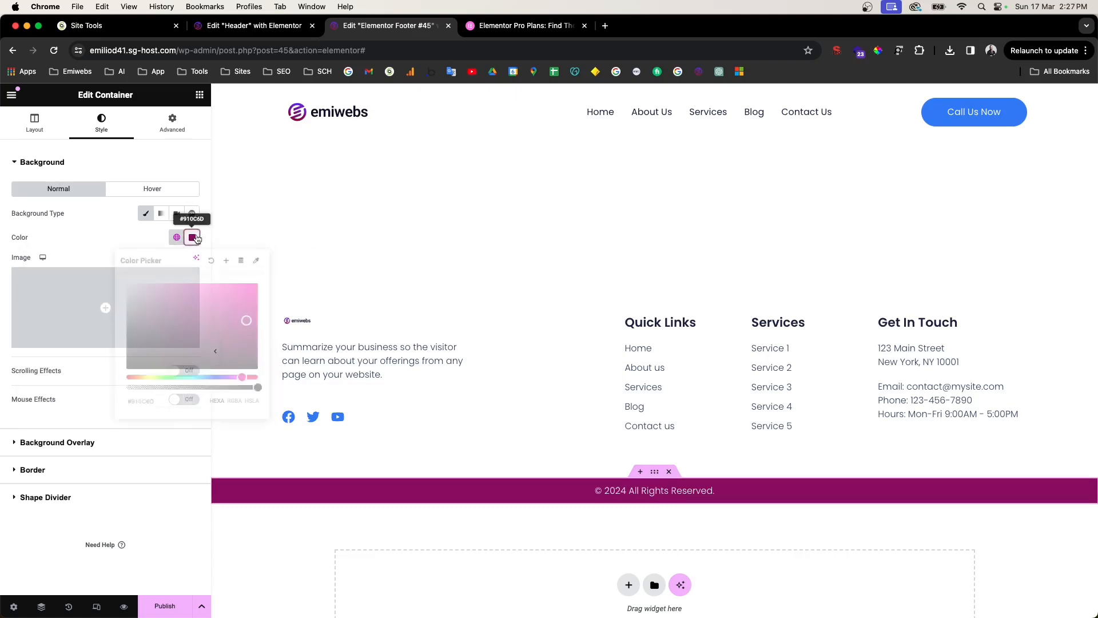
{"action": "left_click", "coordinate": [186, 240]}
{"action": "key", "text": "super+z"}
{"action": "key", "text": "super+z"}
{"action": "key", "text": "super+z"}
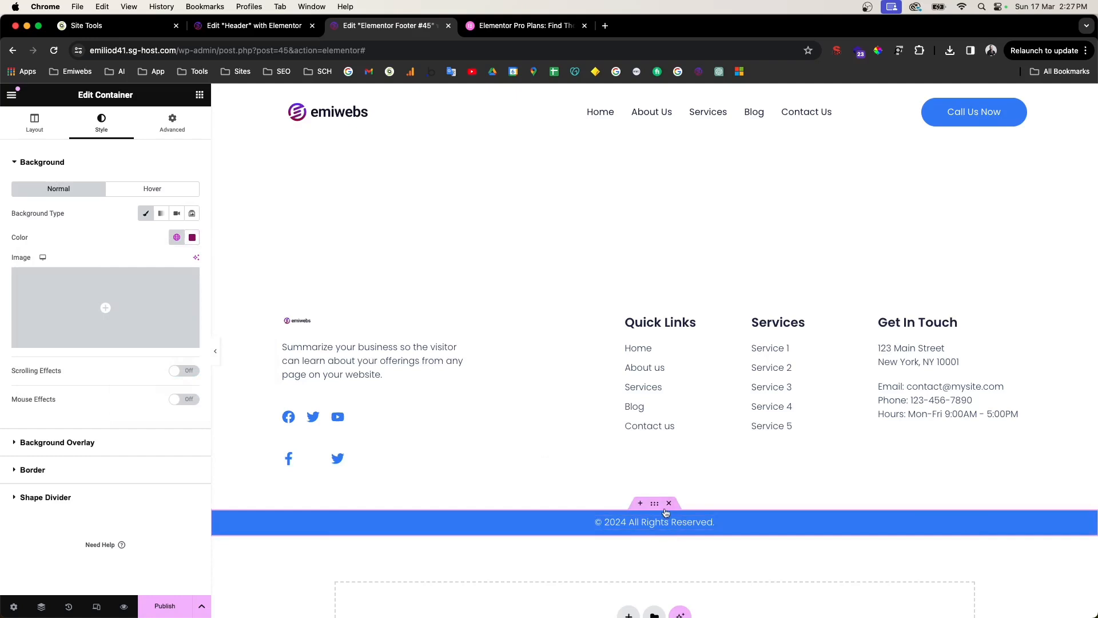
Step: Use History to revert to the 'Social Icons Removed' entry, leaving one icon row
{"action": "left_click", "coordinate": [69, 607]}
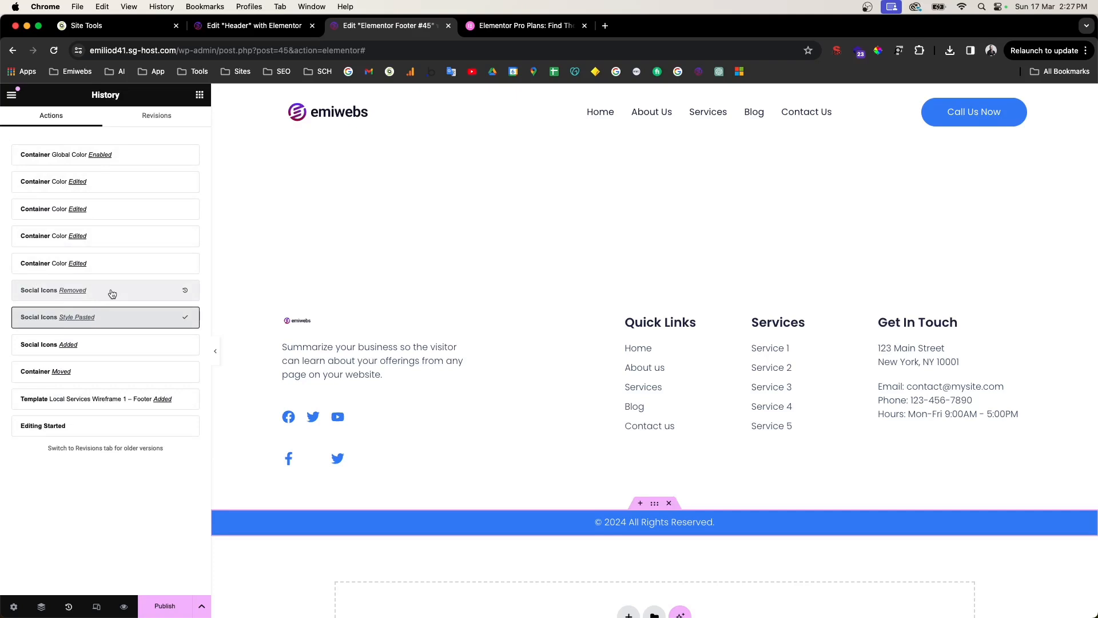
{"action": "left_click", "coordinate": [137, 345]}
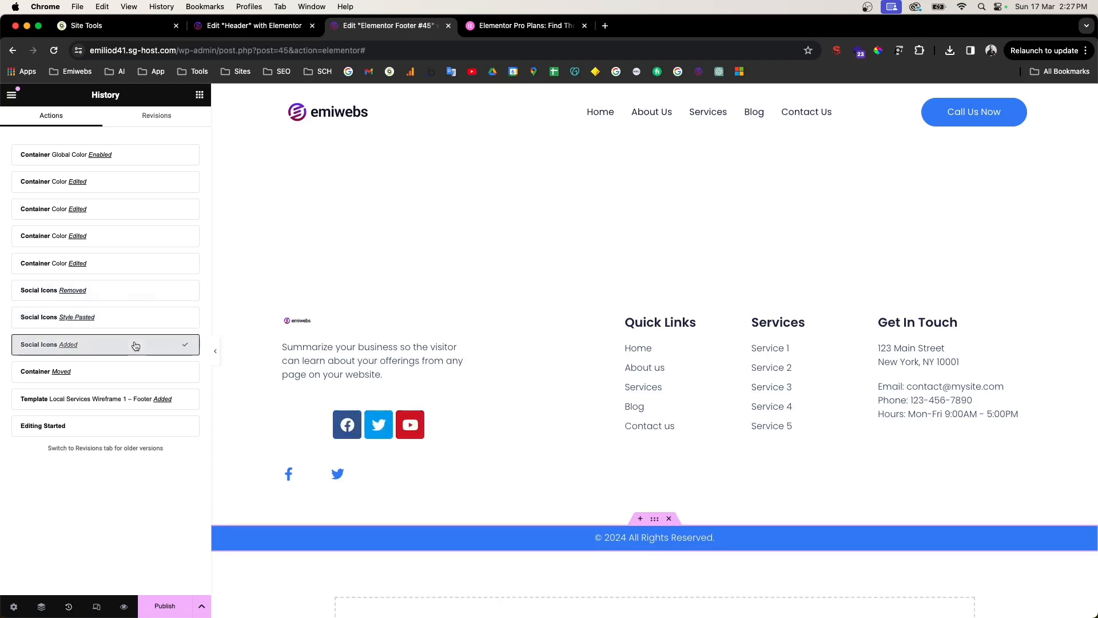
{"action": "left_click", "coordinate": [139, 318]}
{"action": "left_click", "coordinate": [138, 295]}
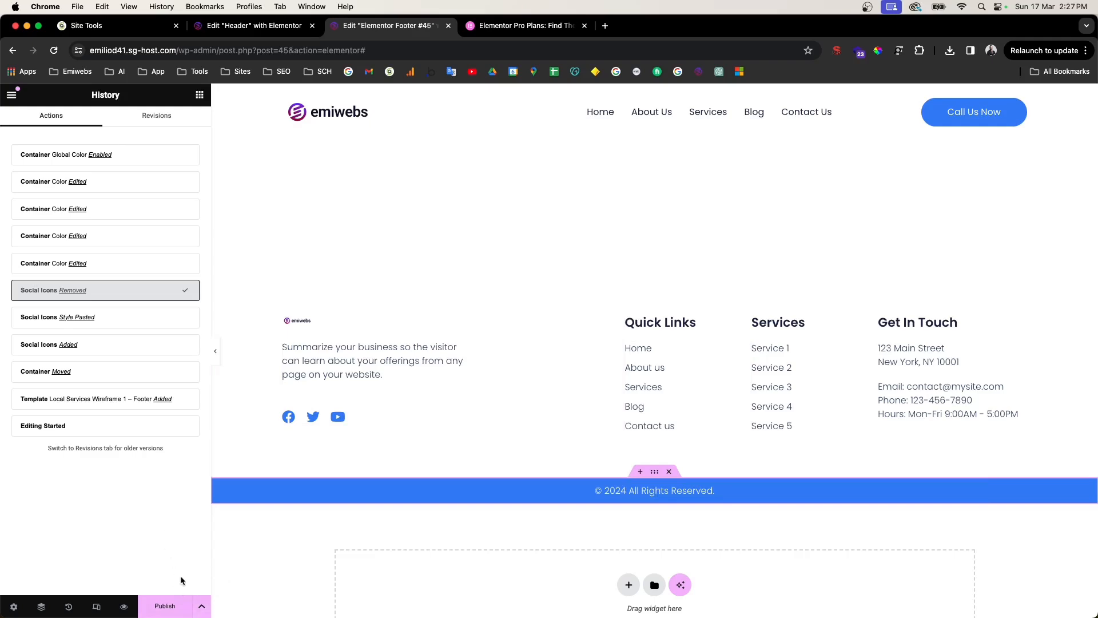
Step: Publish the footer template with an Include / Entire Site display condition
{"action": "left_click", "coordinate": [165, 608]}
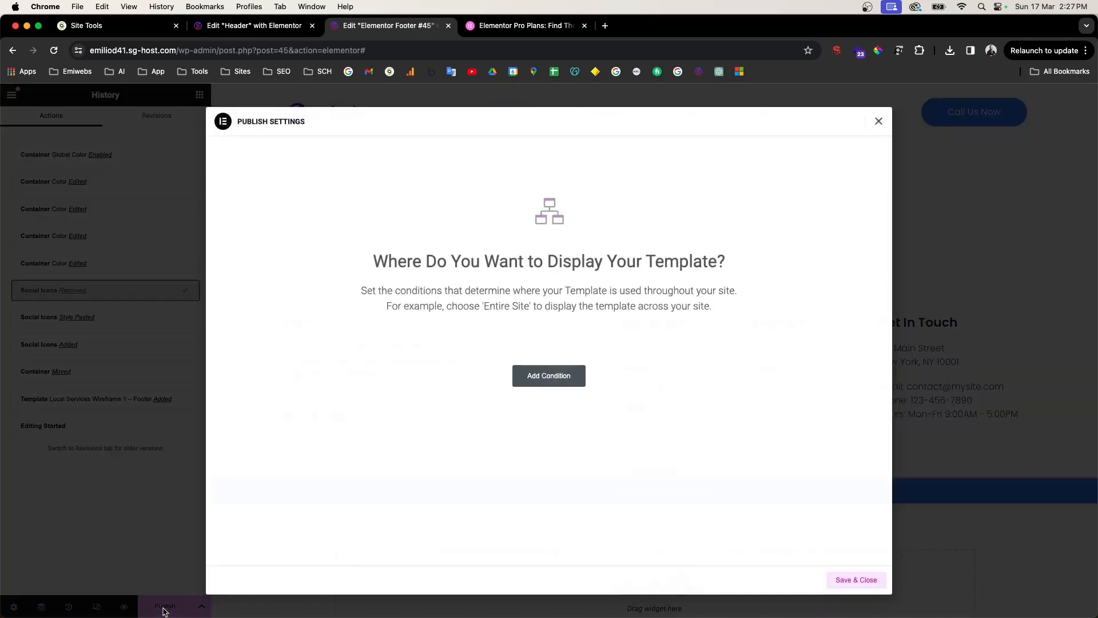
{"action": "left_click", "coordinate": [560, 381]}
{"action": "left_click", "coordinate": [484, 360]}
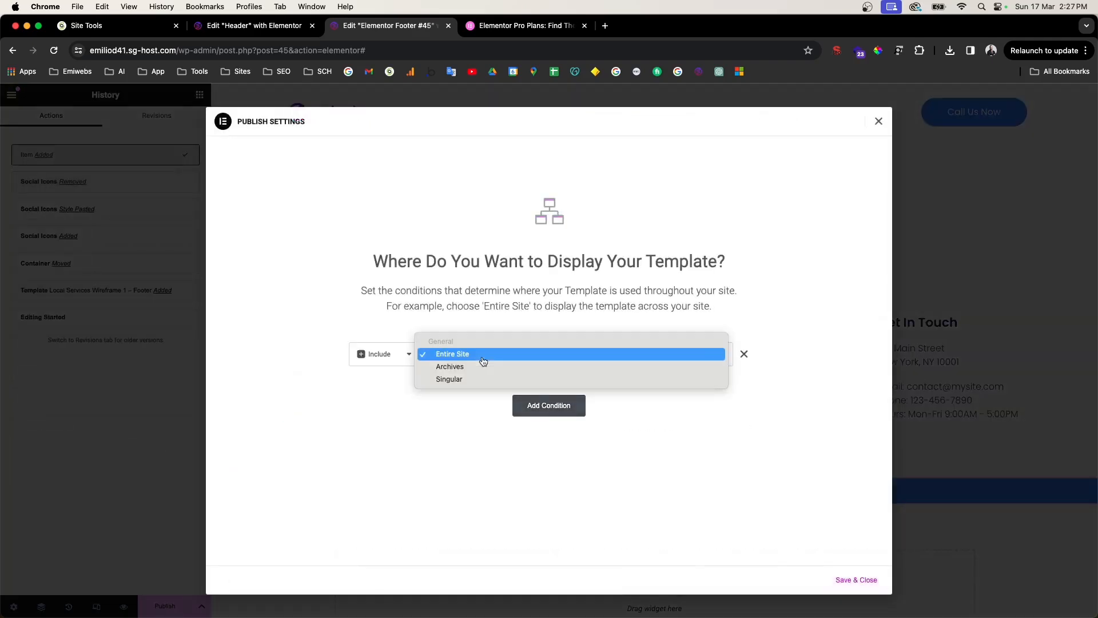
{"action": "left_click", "coordinate": [365, 431]}
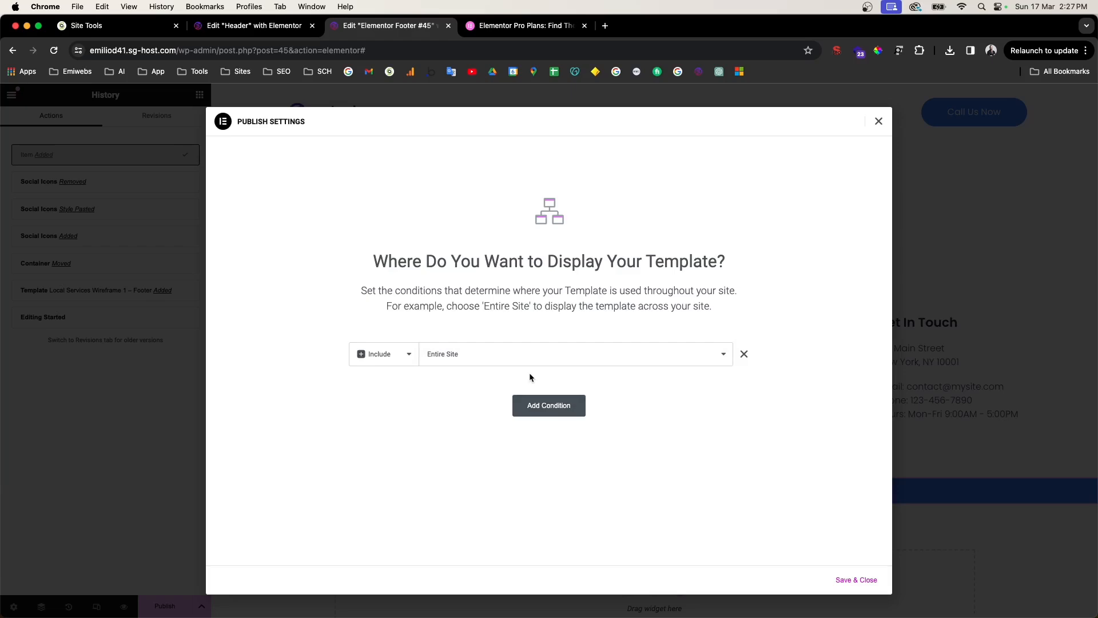
{"action": "left_click", "coordinate": [462, 361]}
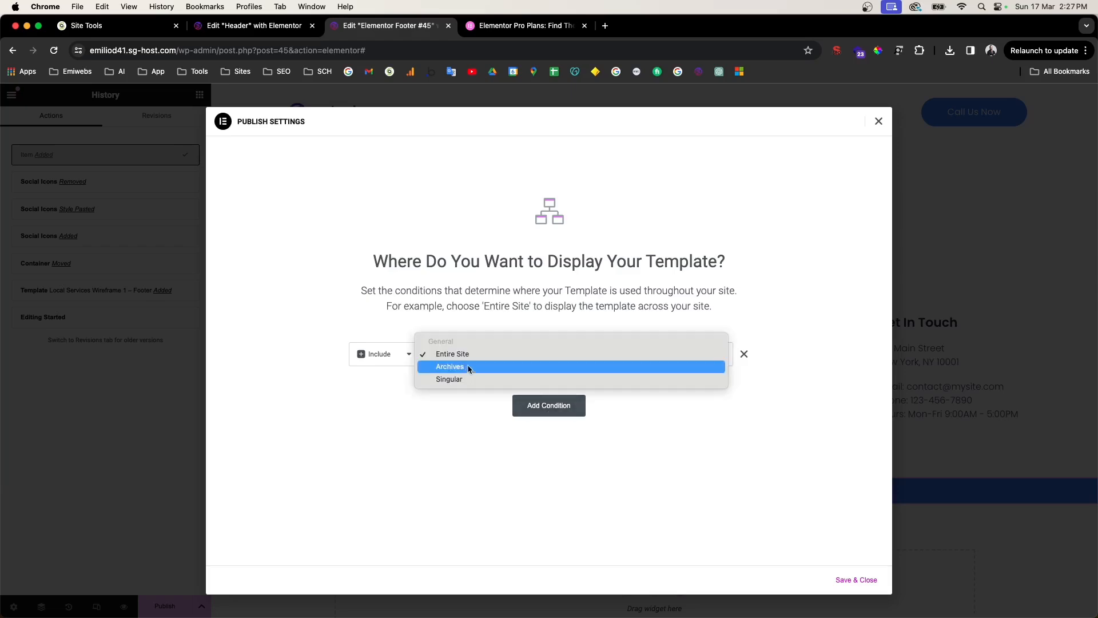
{"action": "left_click", "coordinate": [452, 354]}
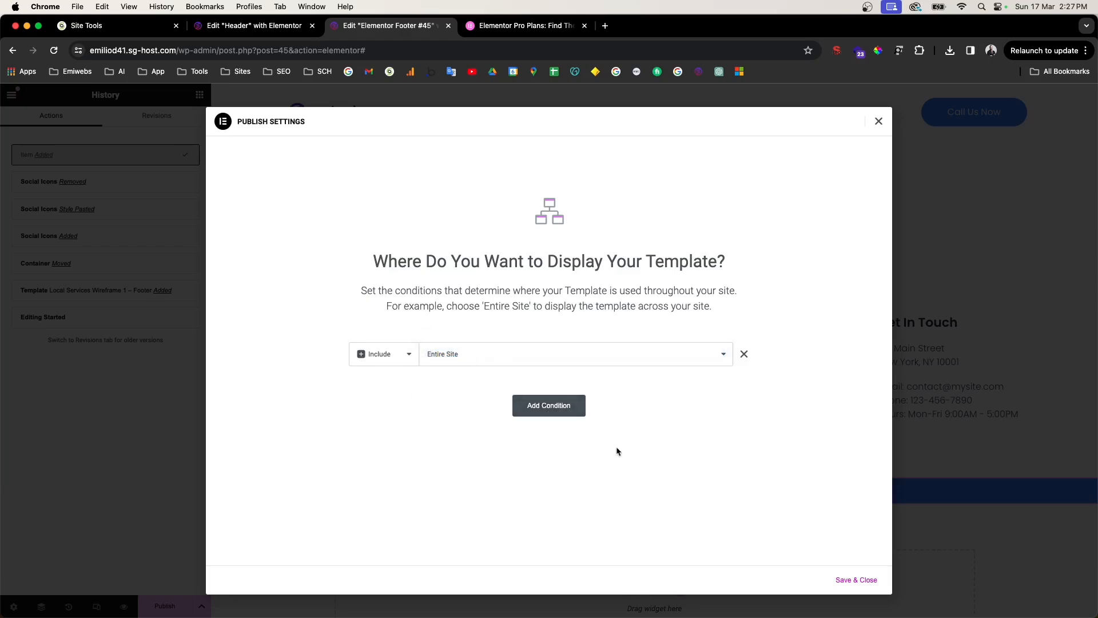
{"action": "left_click", "coordinate": [865, 582]}
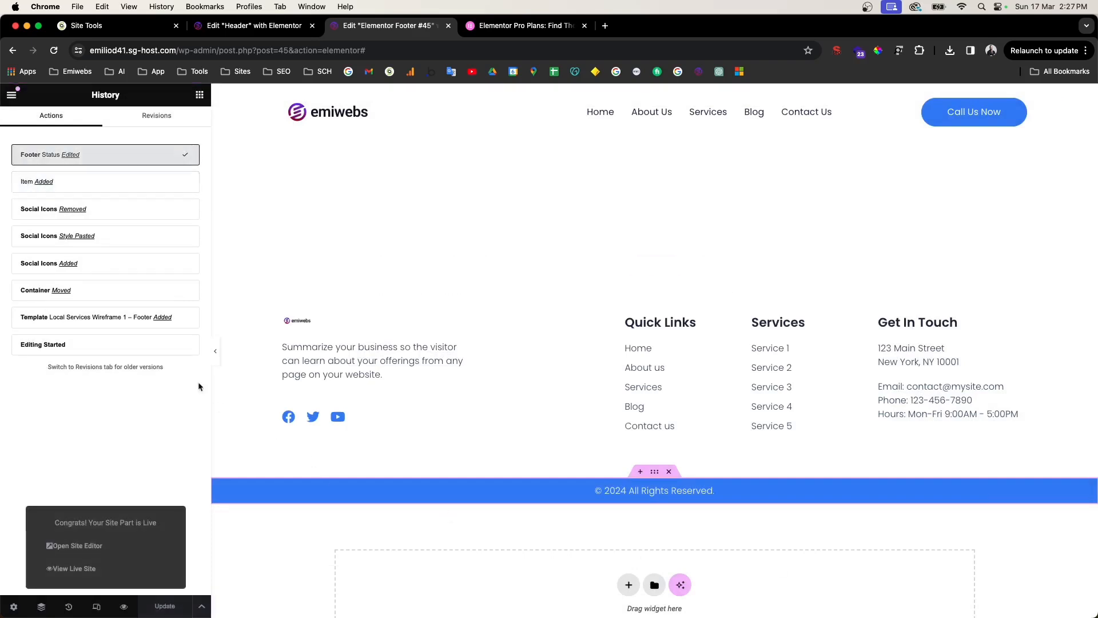
{"action": "left_click_drag", "start_coordinate": [179, 50], "coordinate": [385, 46]}
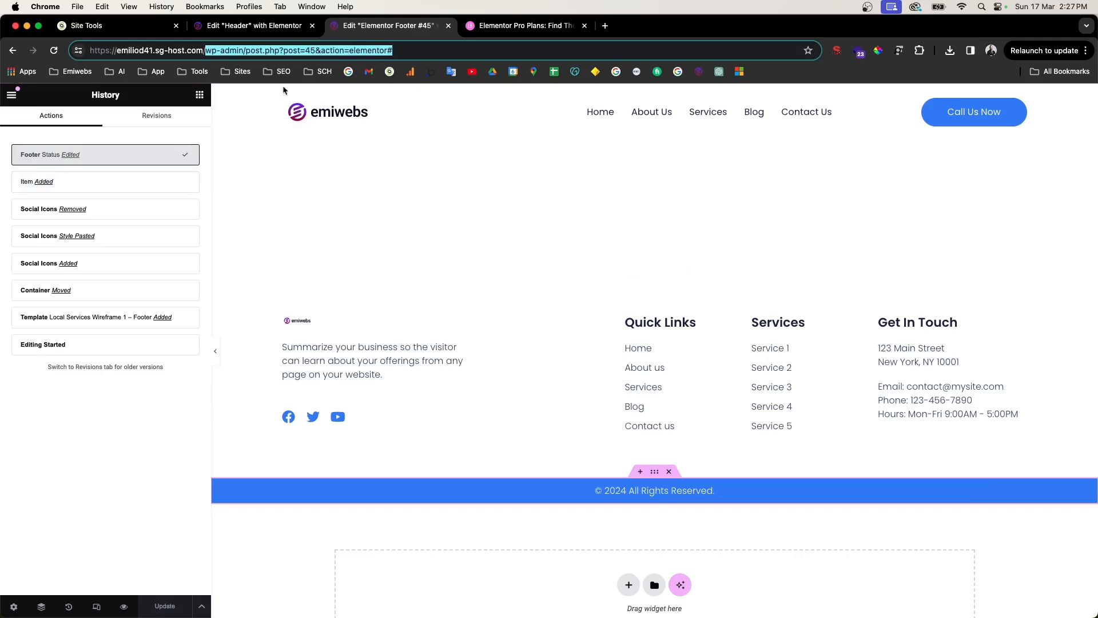
{"action": "left_click", "coordinate": [12, 96]}
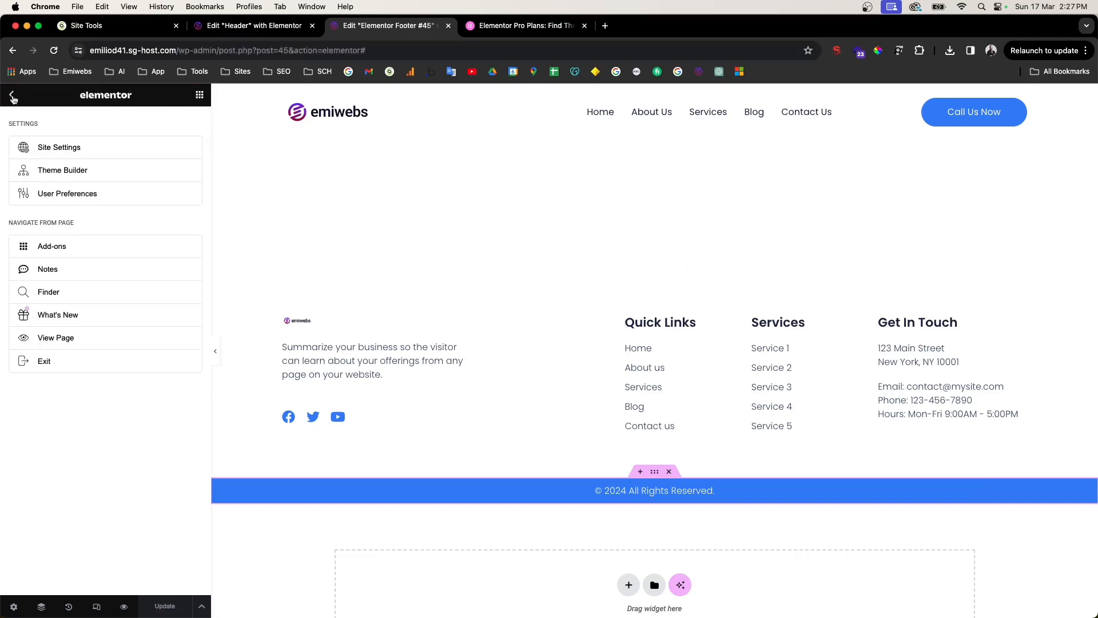
Step: Exit to the dashboard, check the live Home page's new footer, then edit the Home page
{"action": "left_click", "coordinate": [53, 368]}
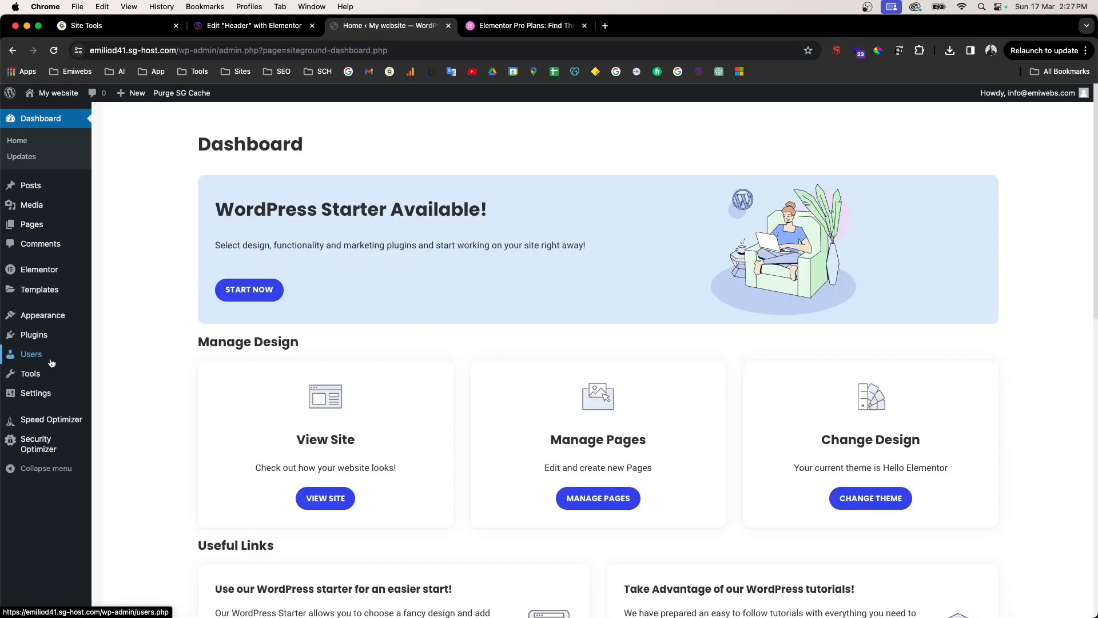
{"action": "left_click", "coordinate": [44, 111]}
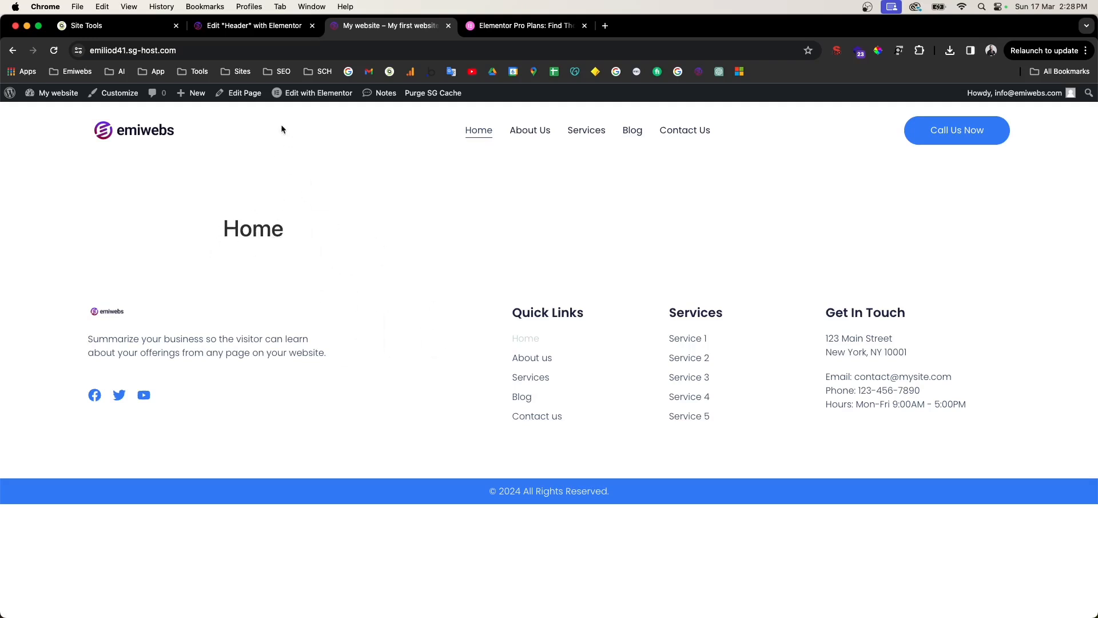
{"action": "left_click", "coordinate": [234, 95]}
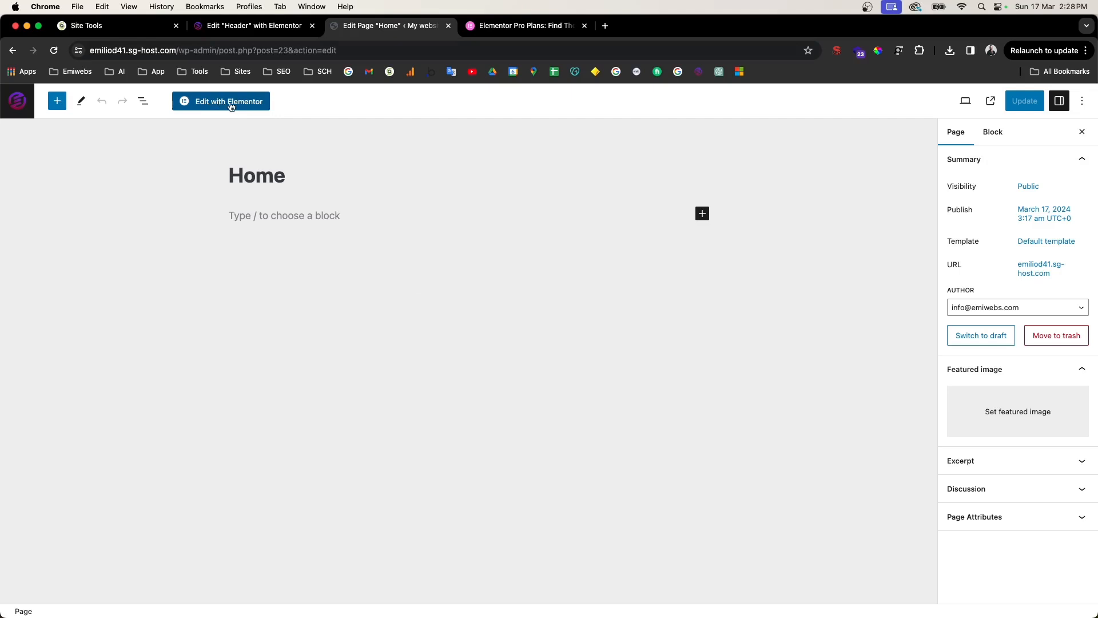
{"action": "scroll", "coordinate": [231, 107], "scroll_direction": "up", "scroll_amount": 5}
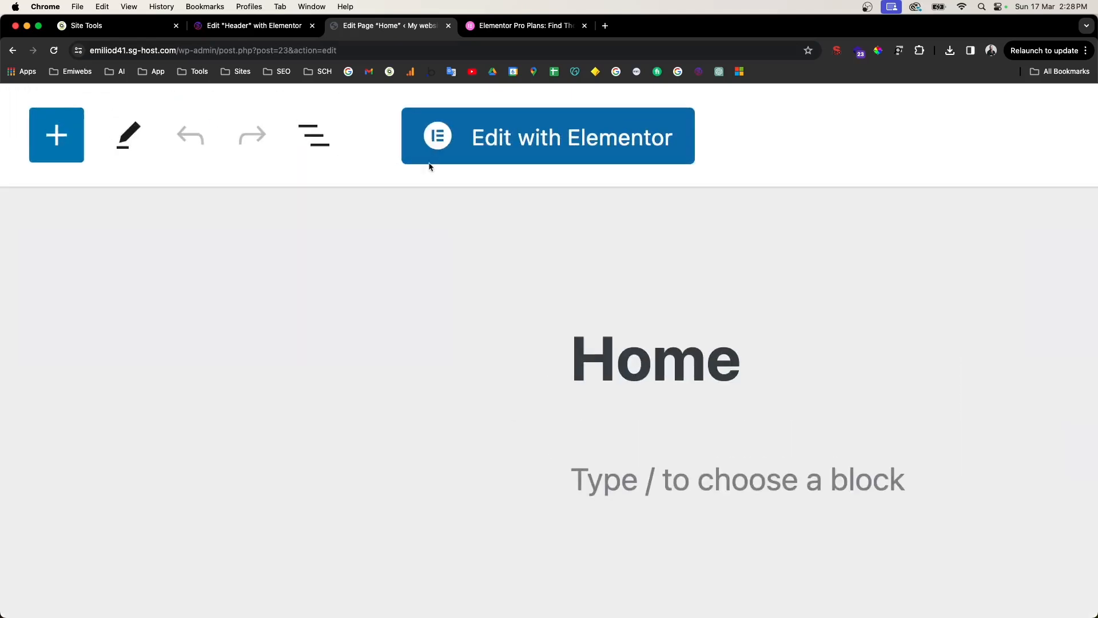
Step: Open the Home page in Elementor and browse the Pages tab of the template library
{"action": "left_click", "coordinate": [552, 148]}
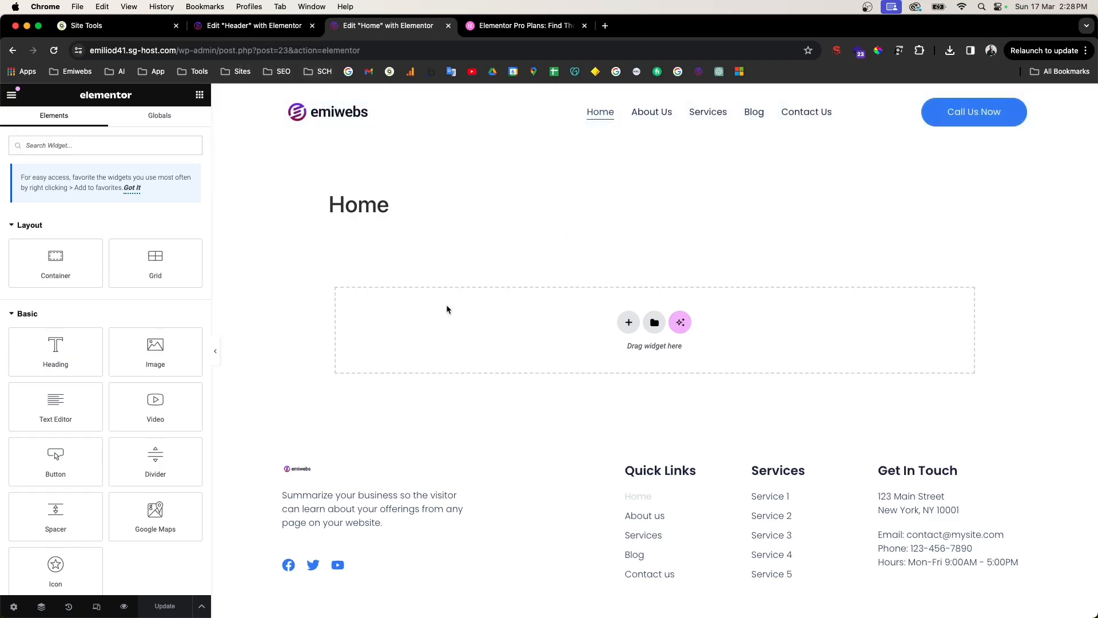
{"action": "left_click_drag", "start_coordinate": [324, 205], "coordinate": [575, 215]}
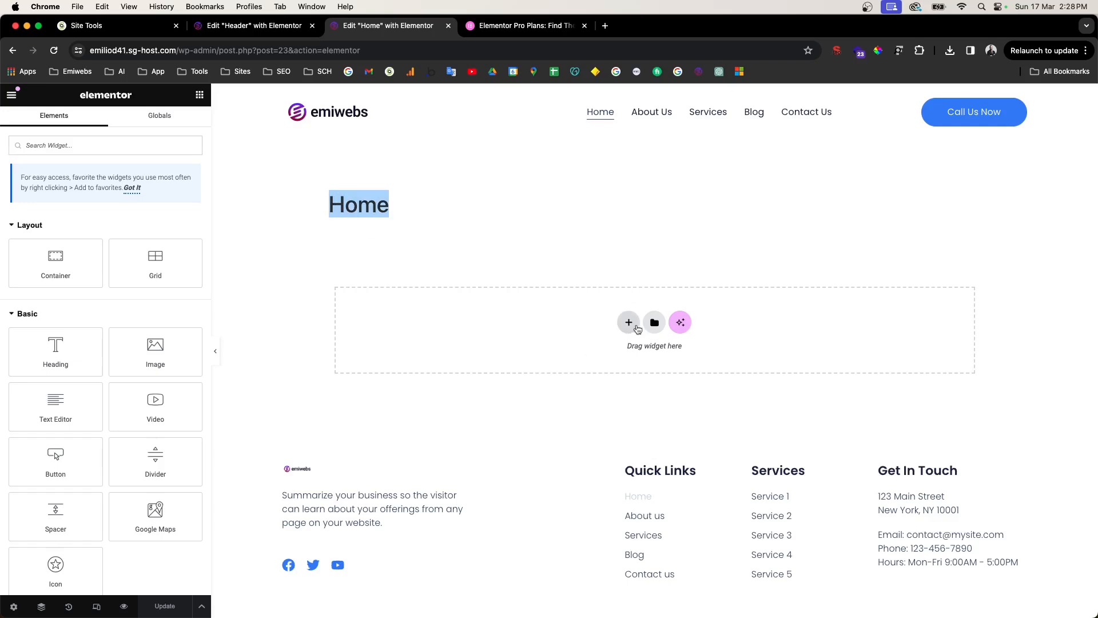
{"action": "left_click", "coordinate": [654, 334]}
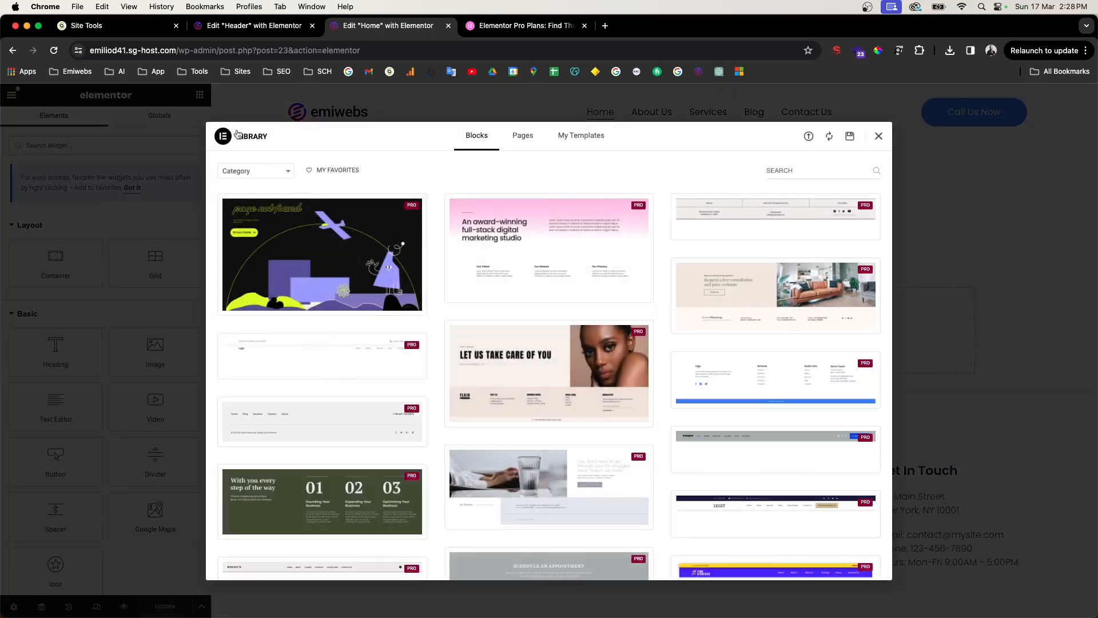
{"action": "scroll", "coordinate": [552, 308], "scroll_direction": "down", "scroll_amount": 6}
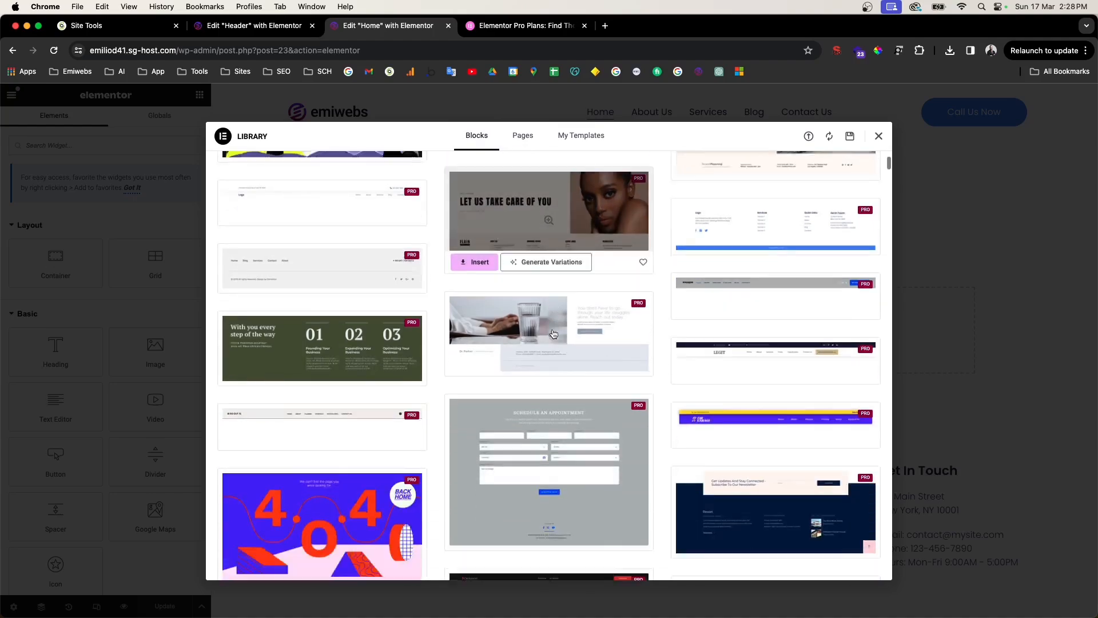
{"action": "scroll", "coordinate": [554, 334], "scroll_direction": "down", "scroll_amount": 10}
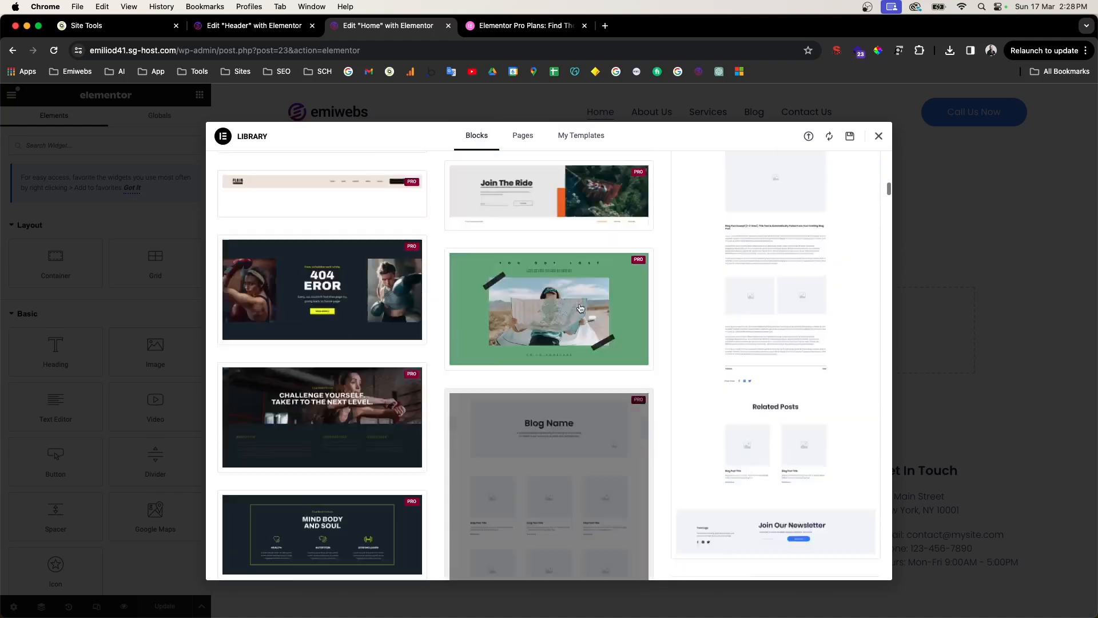
{"action": "left_click", "coordinate": [522, 135]}
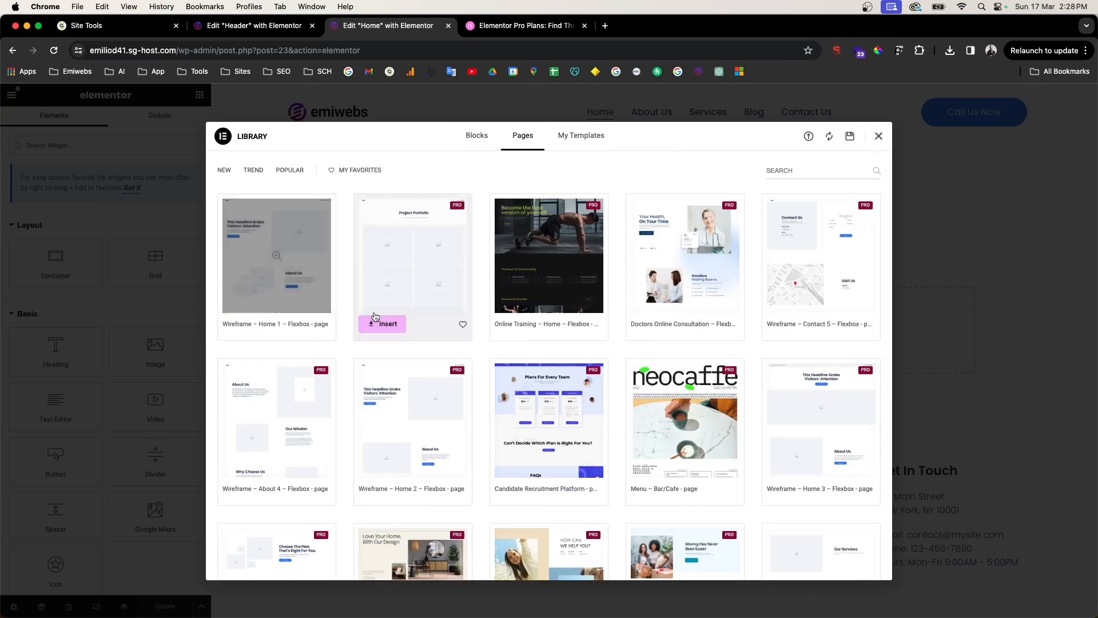
{"action": "scroll", "coordinate": [662, 314], "scroll_direction": "down", "scroll_amount": 8}
{"action": "scroll", "coordinate": [663, 314], "scroll_direction": "up", "scroll_amount": 5}
{"action": "scroll", "coordinate": [664, 316], "scroll_direction": "up", "scroll_amount": 3}
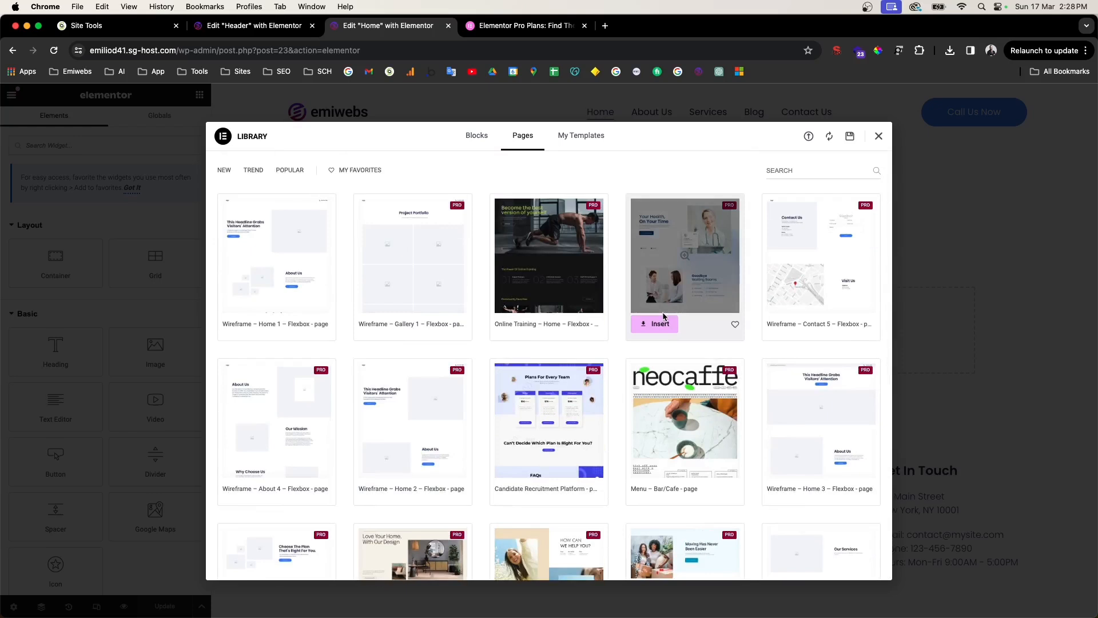
Step: Preview the Wireframe – Home 1 template, then insert it and apply its page settings
{"action": "left_click", "coordinate": [275, 220]}
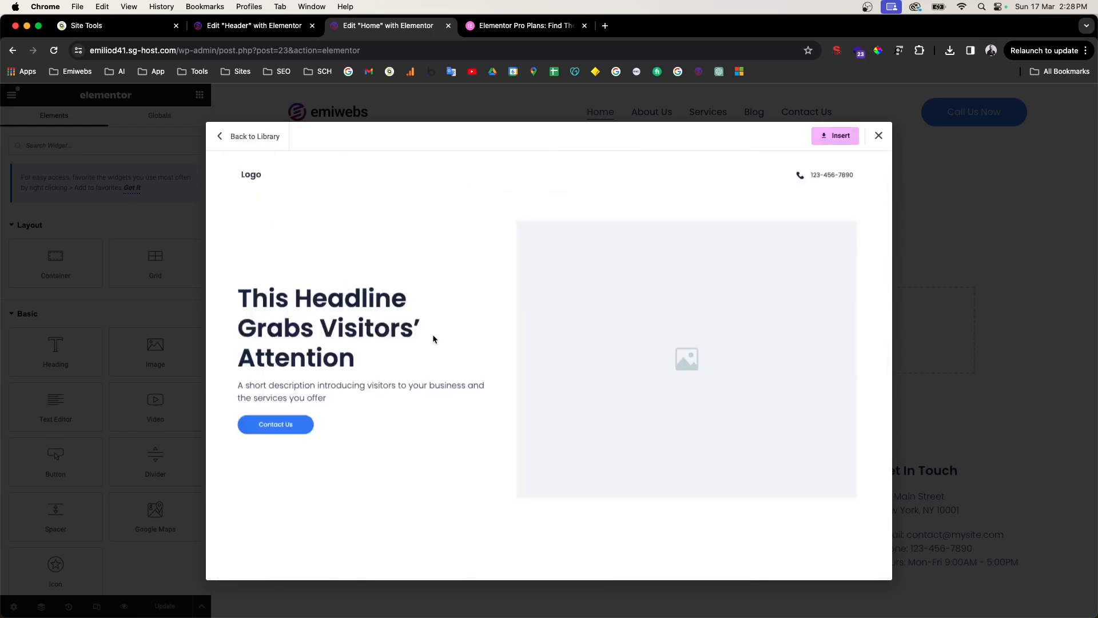
{"action": "scroll", "coordinate": [434, 337], "scroll_direction": "down", "scroll_amount": 5}
{"action": "scroll", "coordinate": [434, 338], "scroll_direction": "down", "scroll_amount": 10}
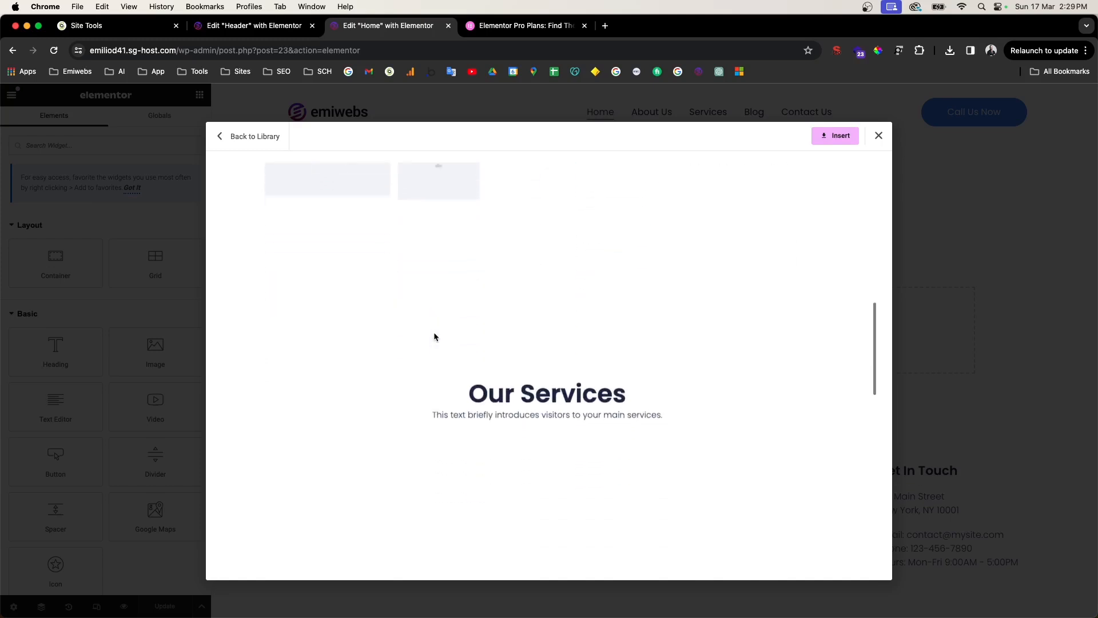
{"action": "scroll", "coordinate": [440, 336], "scroll_direction": "up", "scroll_amount": 15}
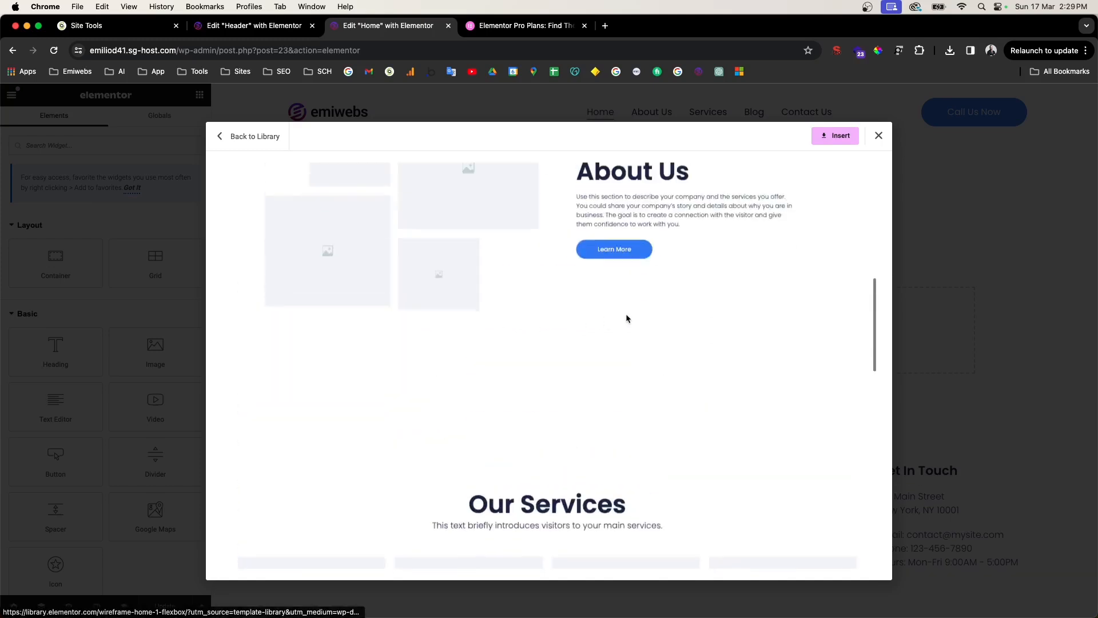
{"action": "scroll", "coordinate": [343, 252], "scroll_direction": "up", "scroll_amount": 3}
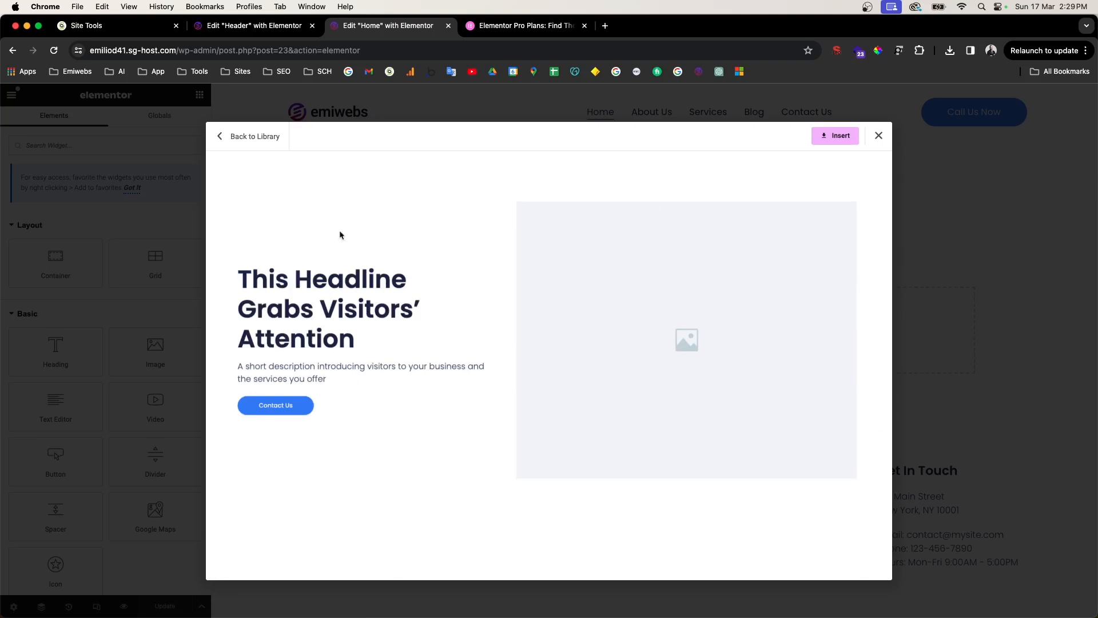
{"action": "scroll", "coordinate": [589, 275], "scroll_direction": "down", "scroll_amount": 10}
{"action": "scroll", "coordinate": [660, 289], "scroll_direction": "down", "scroll_amount": 10}
{"action": "scroll", "coordinate": [554, 304], "scroll_direction": "down", "scroll_amount": 5}
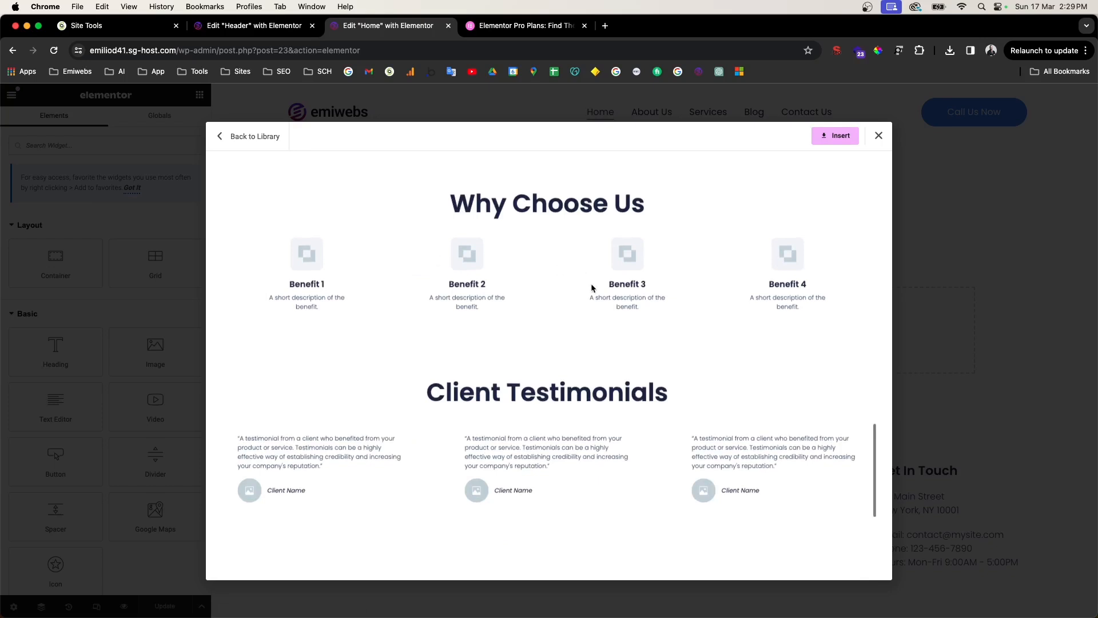
{"action": "scroll", "coordinate": [591, 286], "scroll_direction": "down", "scroll_amount": 5}
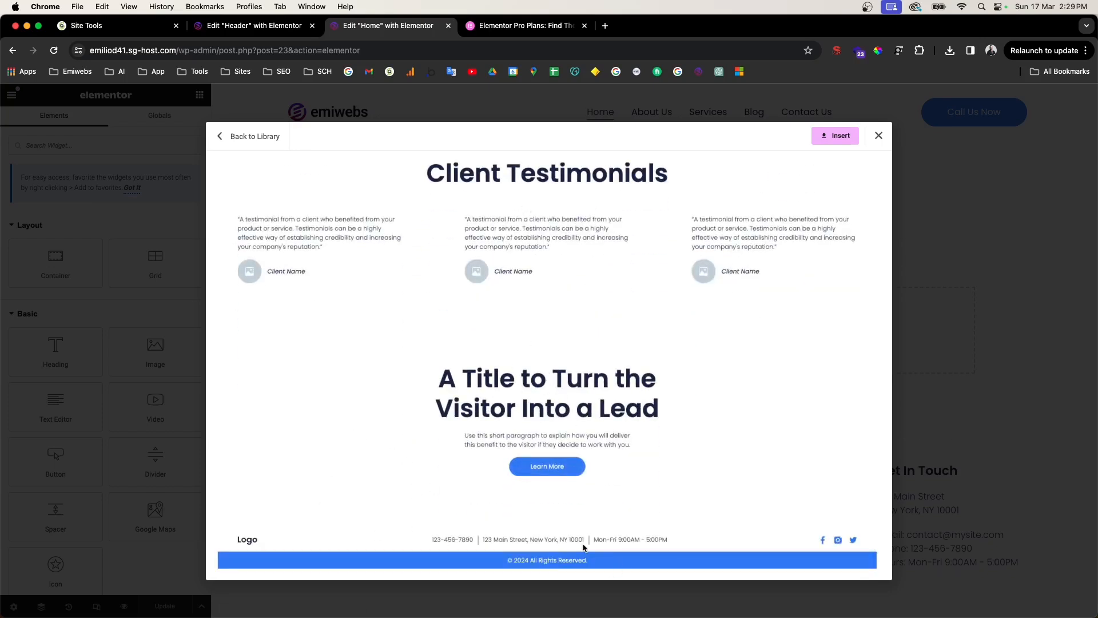
{"action": "scroll", "coordinate": [579, 423], "scroll_direction": "up", "scroll_amount": 8}
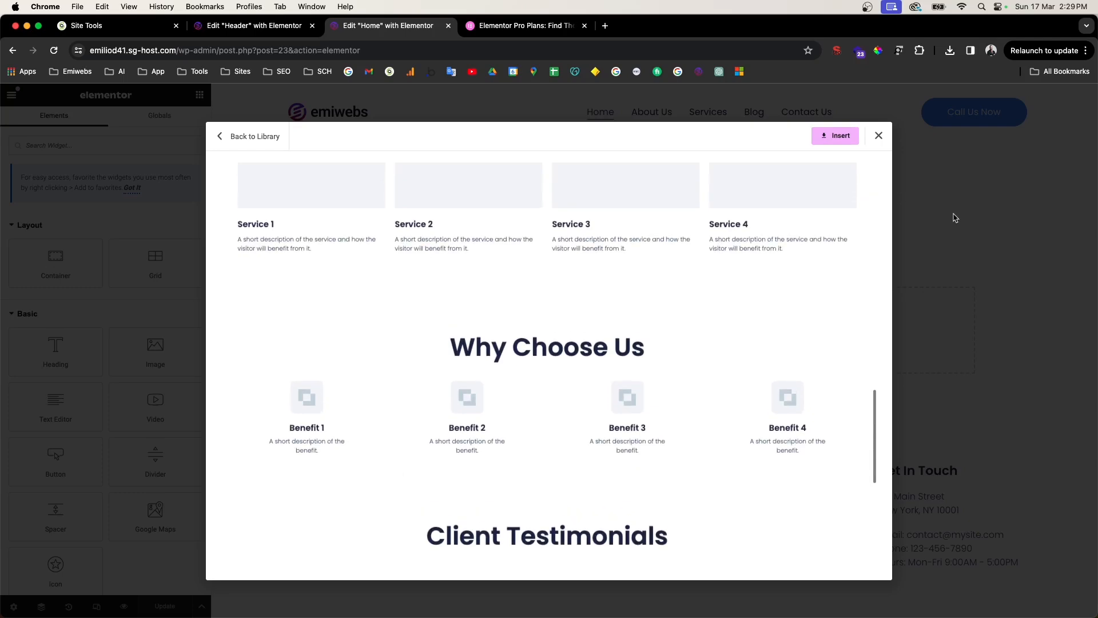
{"action": "left_click", "coordinate": [839, 137]}
{"action": "left_click", "coordinate": [633, 379]}
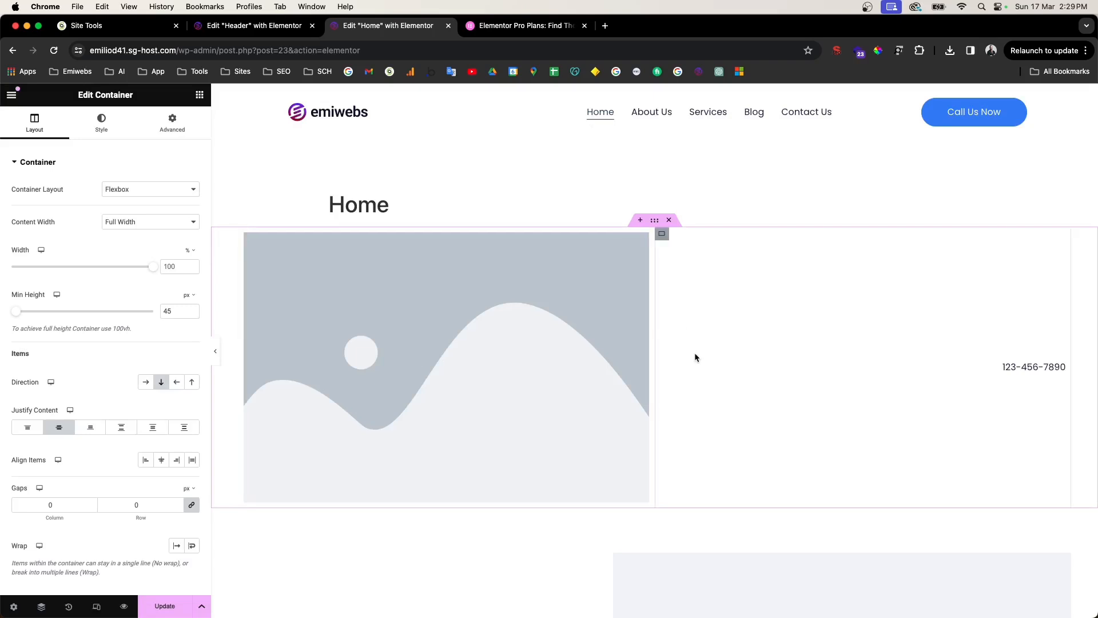
Step: Delete the template's top container holding the logo placeholder and phone number
{"action": "scroll", "coordinate": [694, 353], "scroll_direction": "down", "scroll_amount": 5}
{"action": "scroll", "coordinate": [698, 353], "scroll_direction": "up", "scroll_amount": 5}
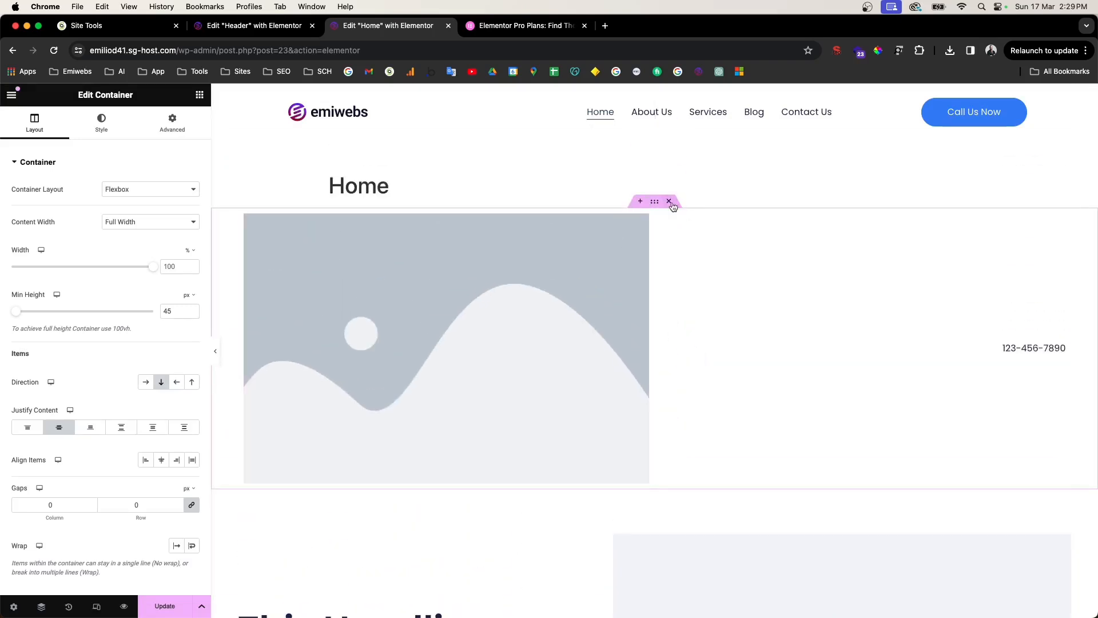
{"action": "left_click", "coordinate": [669, 201]}
{"action": "left_click_drag", "start_coordinate": [334, 189], "coordinate": [391, 190]}
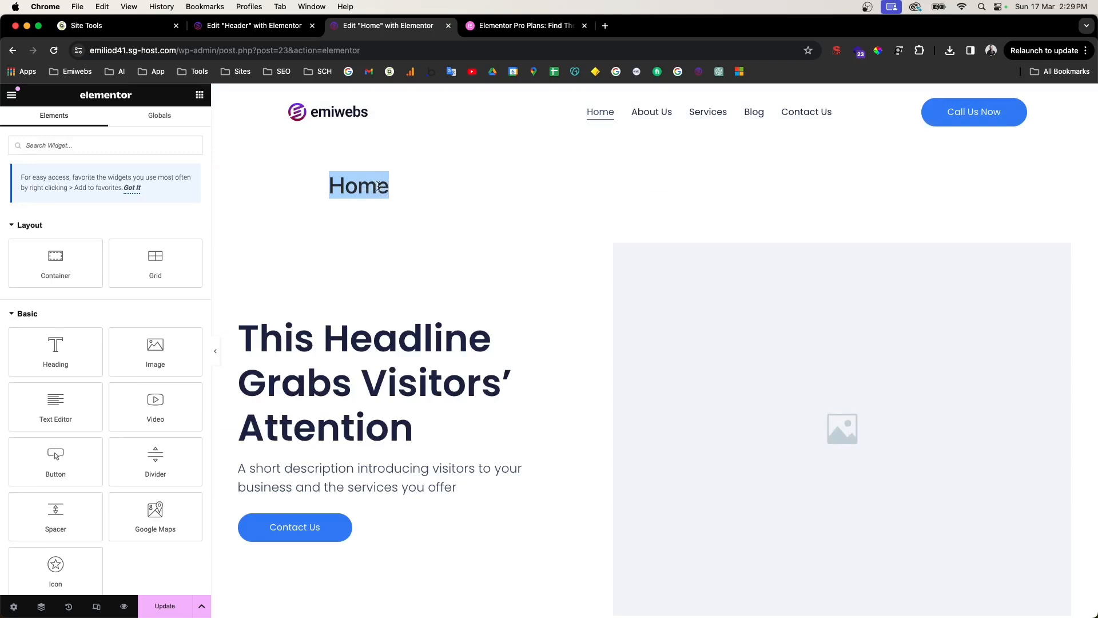
{"action": "left_click", "coordinate": [18, 607]}
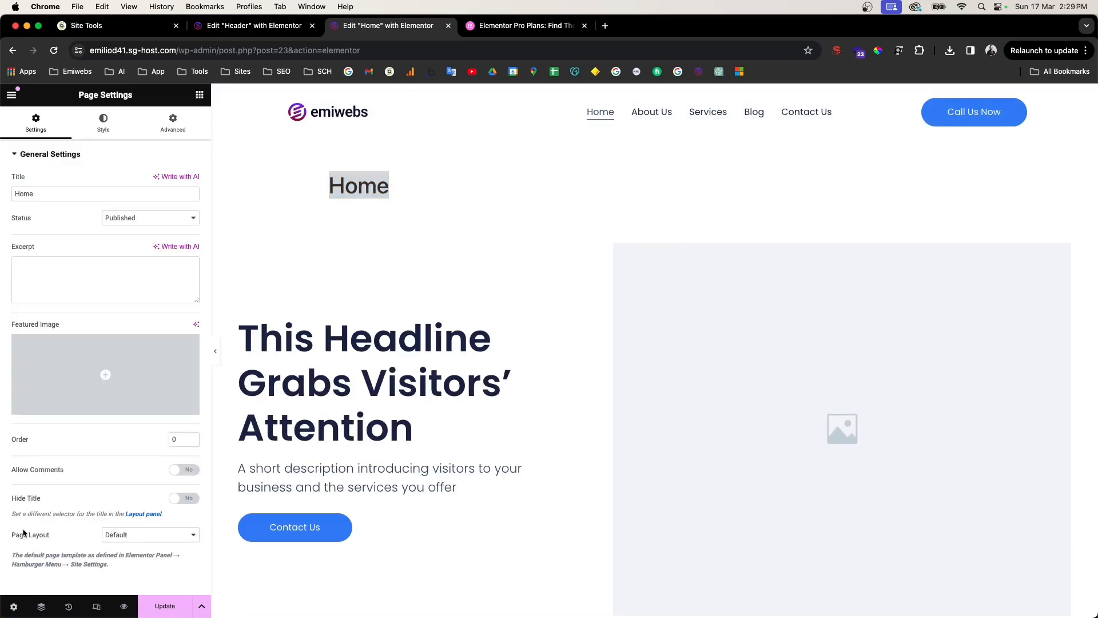
Step: Switch the Home page layout to Elementor Full Width and update the page
{"action": "left_click", "coordinate": [116, 535]}
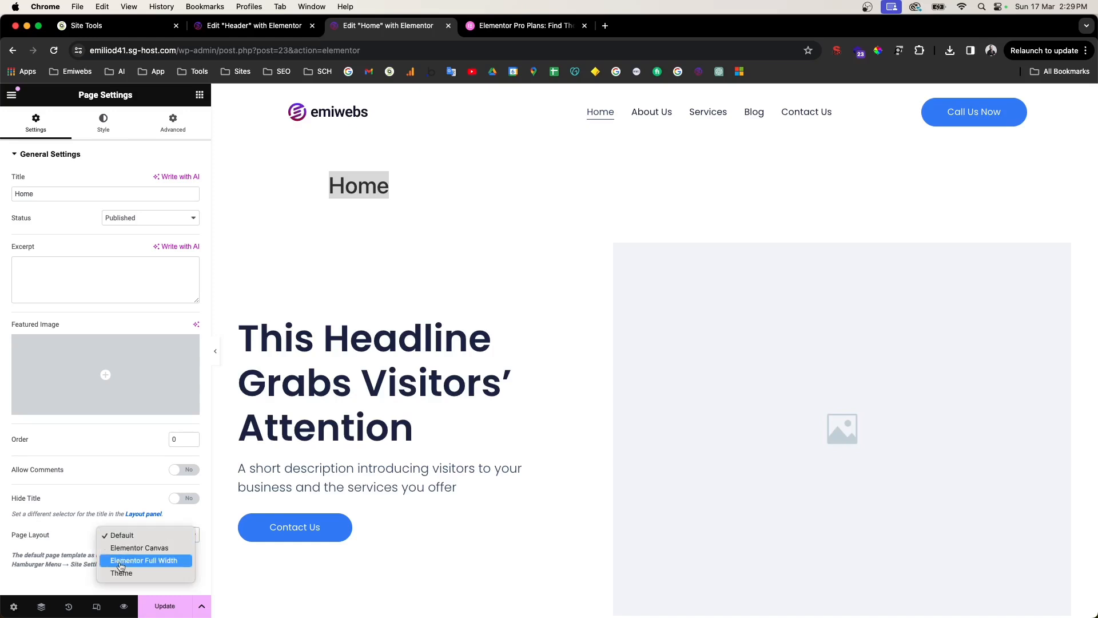
{"action": "left_click", "coordinate": [120, 560]}
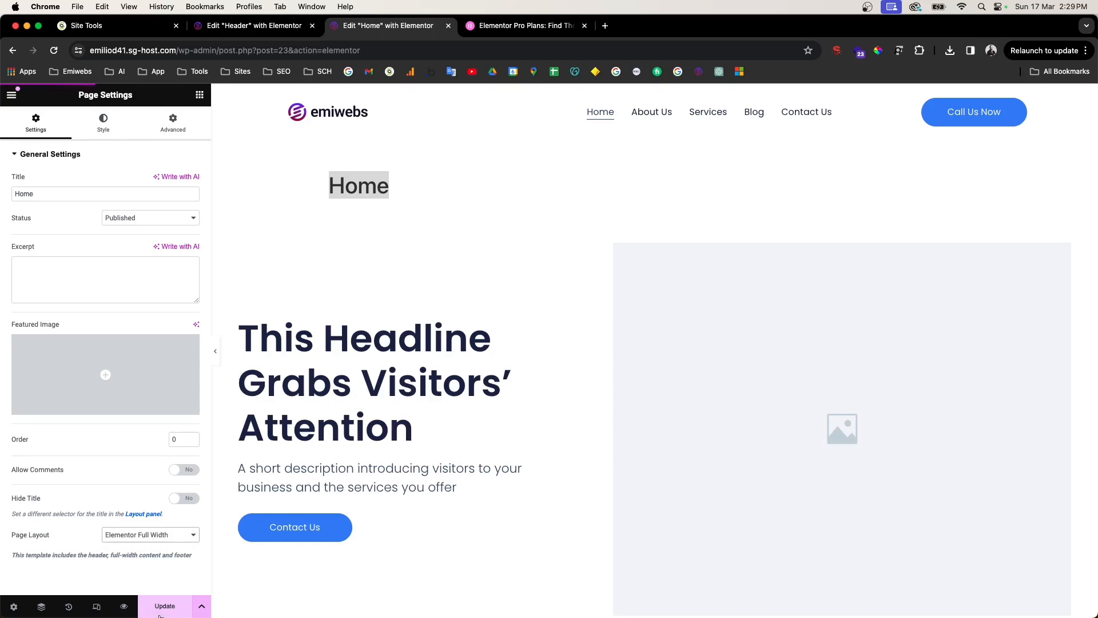
{"action": "left_click", "coordinate": [160, 608]}
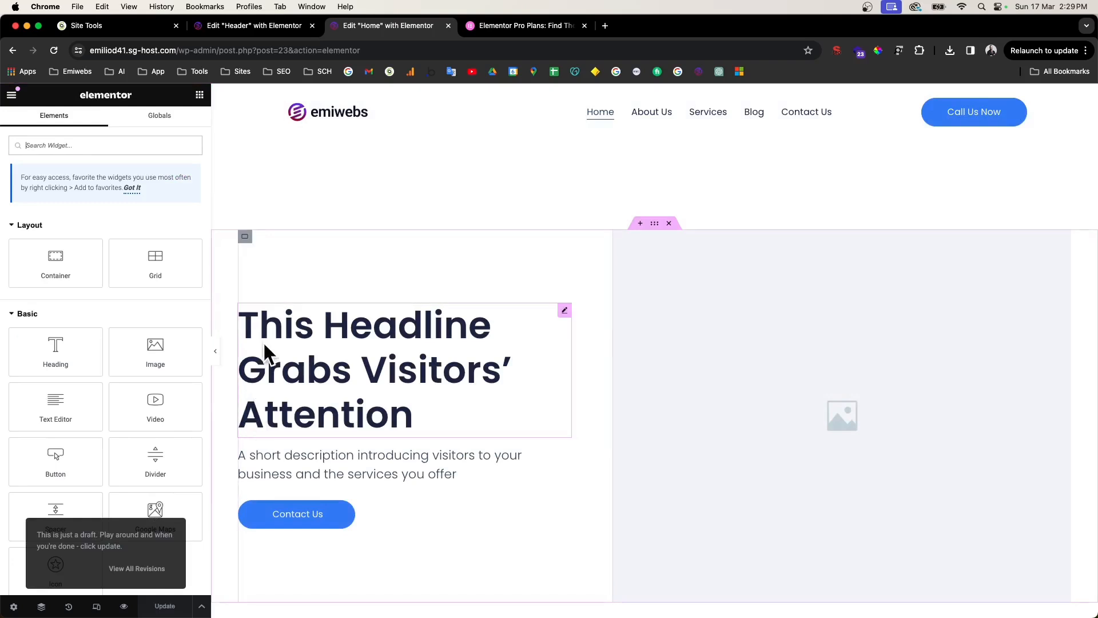
{"action": "left_click", "coordinate": [217, 354]}
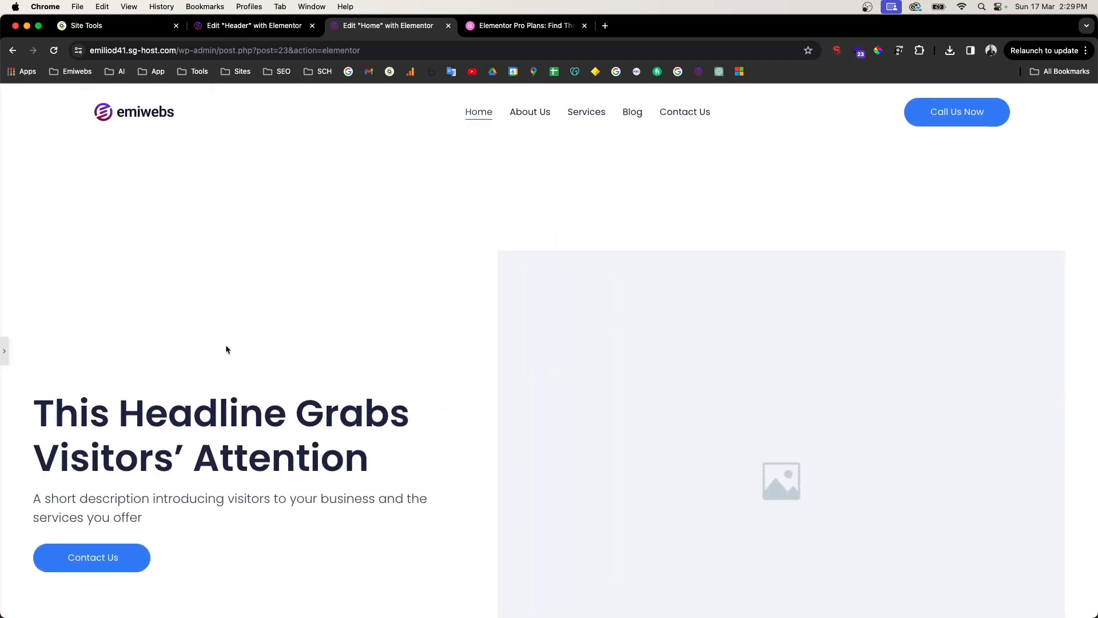
{"action": "scroll", "coordinate": [456, 391], "scroll_direction": "down", "scroll_amount": 10}
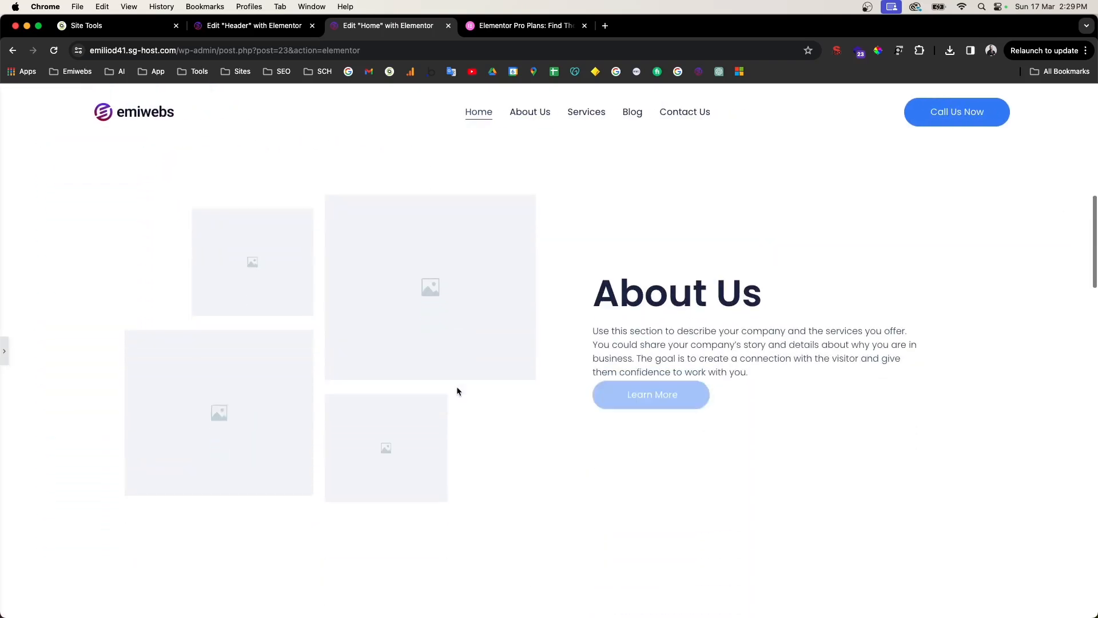
{"action": "scroll", "coordinate": [458, 389], "scroll_direction": "down", "scroll_amount": 10}
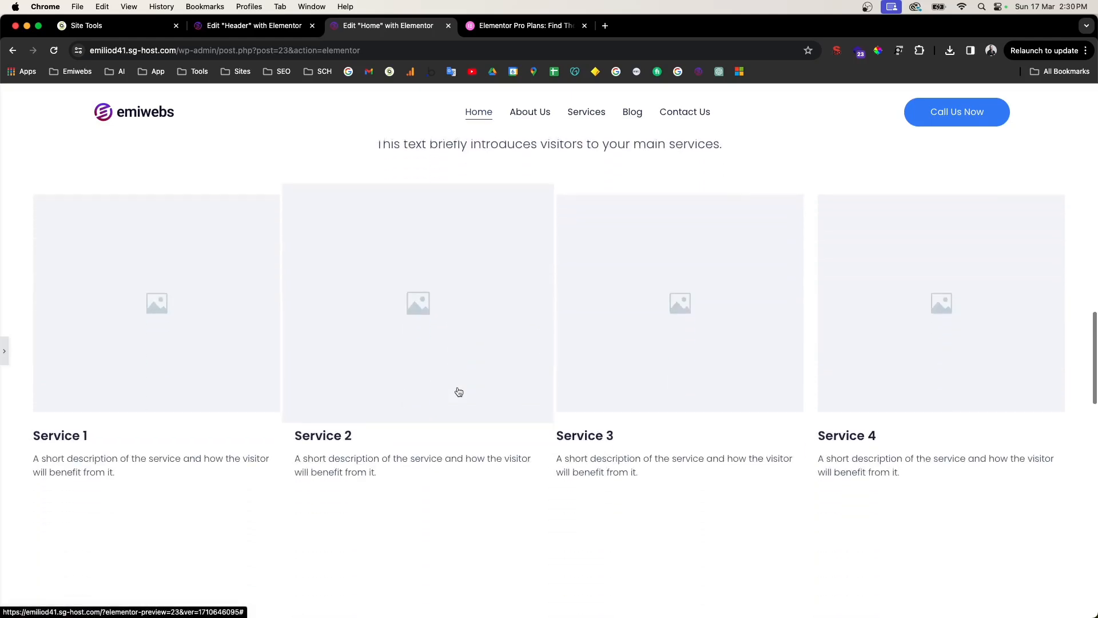
{"action": "scroll", "coordinate": [458, 389], "scroll_direction": "down", "scroll_amount": 10}
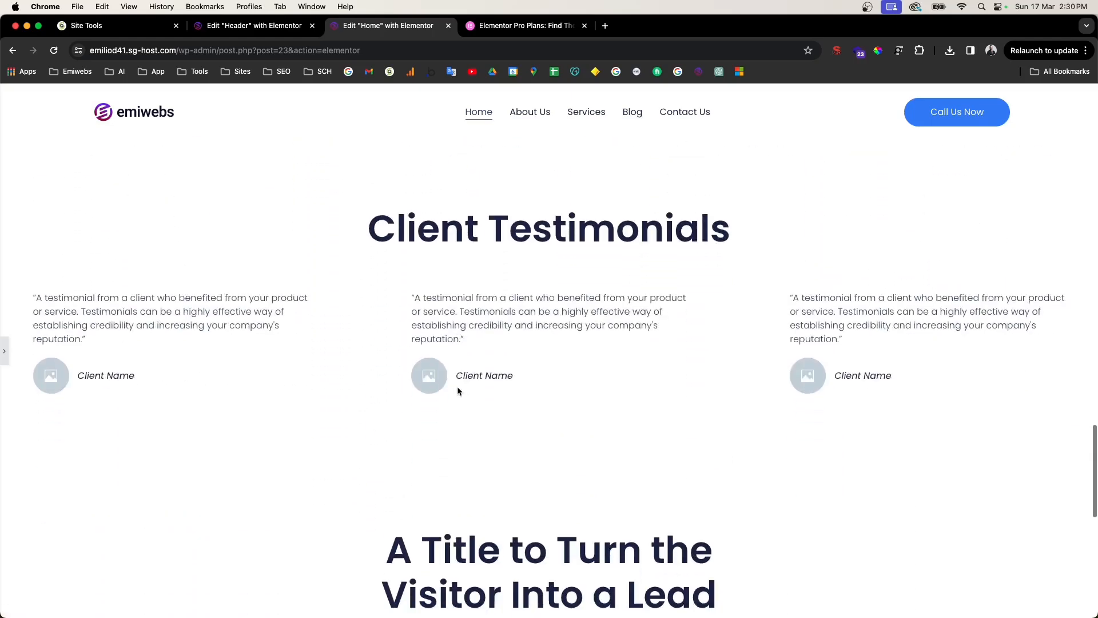
{"action": "scroll", "coordinate": [460, 386], "scroll_direction": "down", "scroll_amount": 4}
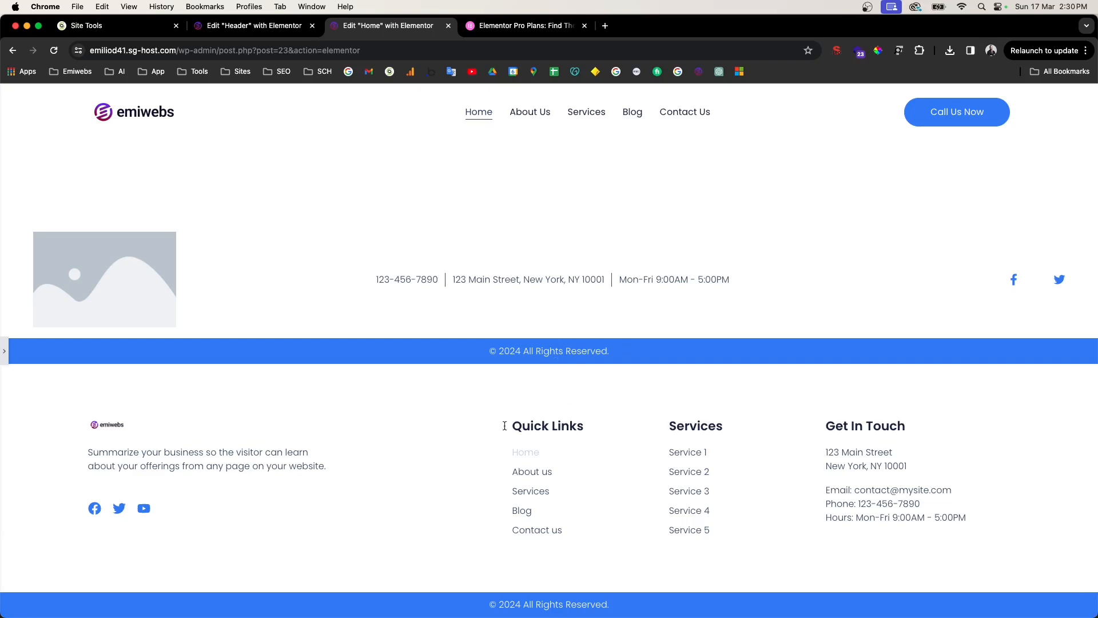
{"action": "scroll", "coordinate": [546, 433], "scroll_direction": "up", "scroll_amount": 5}
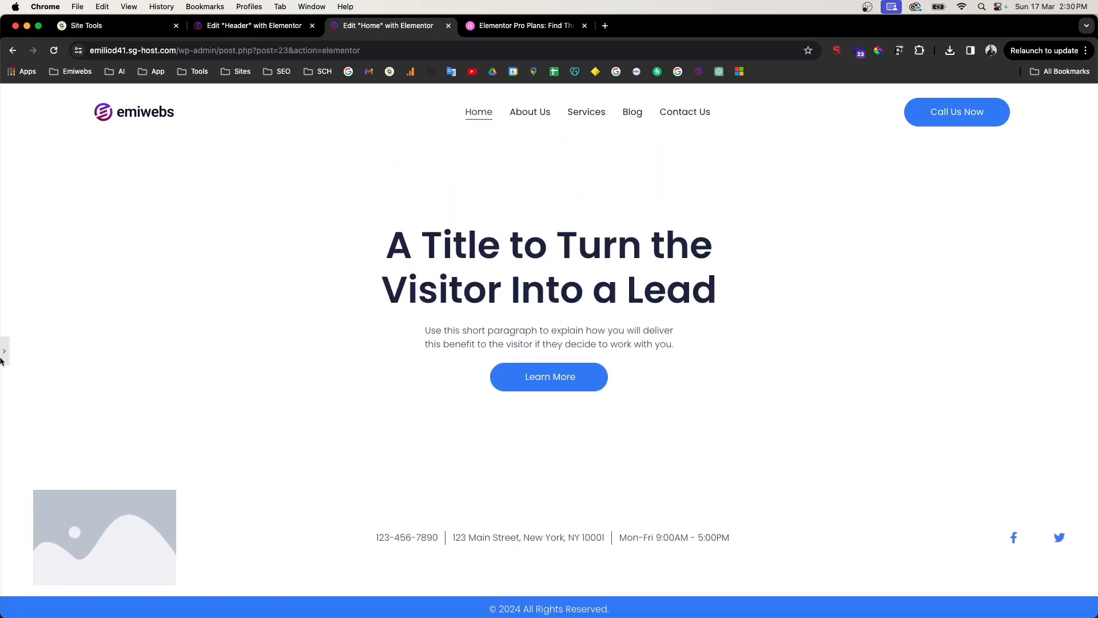
Step: Delete the template's footer contact row with the image placeholder
{"action": "left_click", "coordinate": [6, 355]}
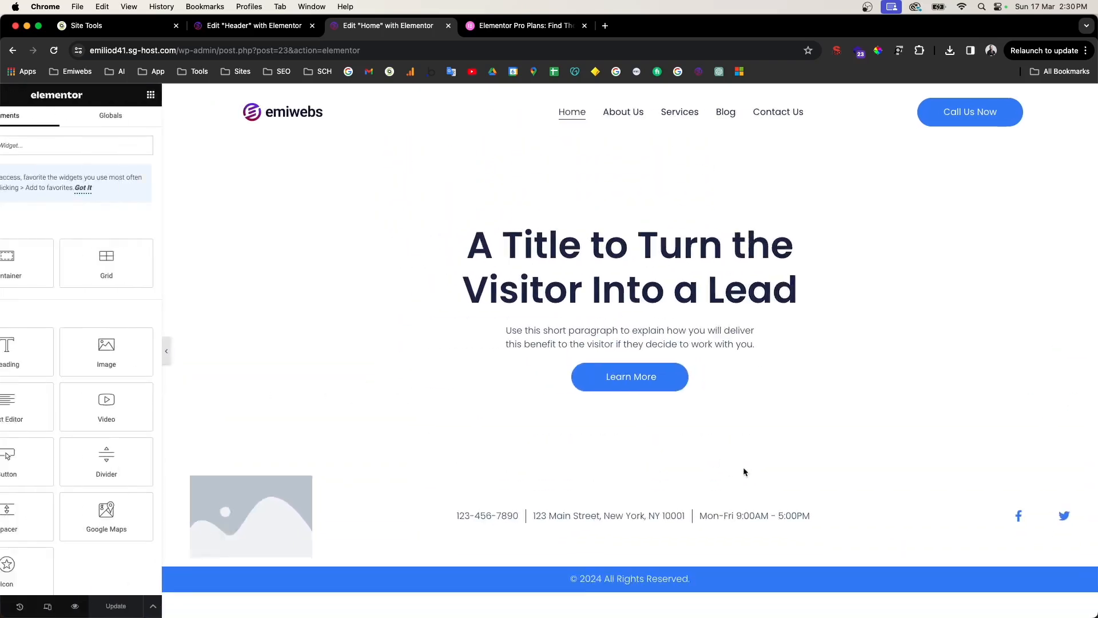
{"action": "left_click", "coordinate": [670, 458]}
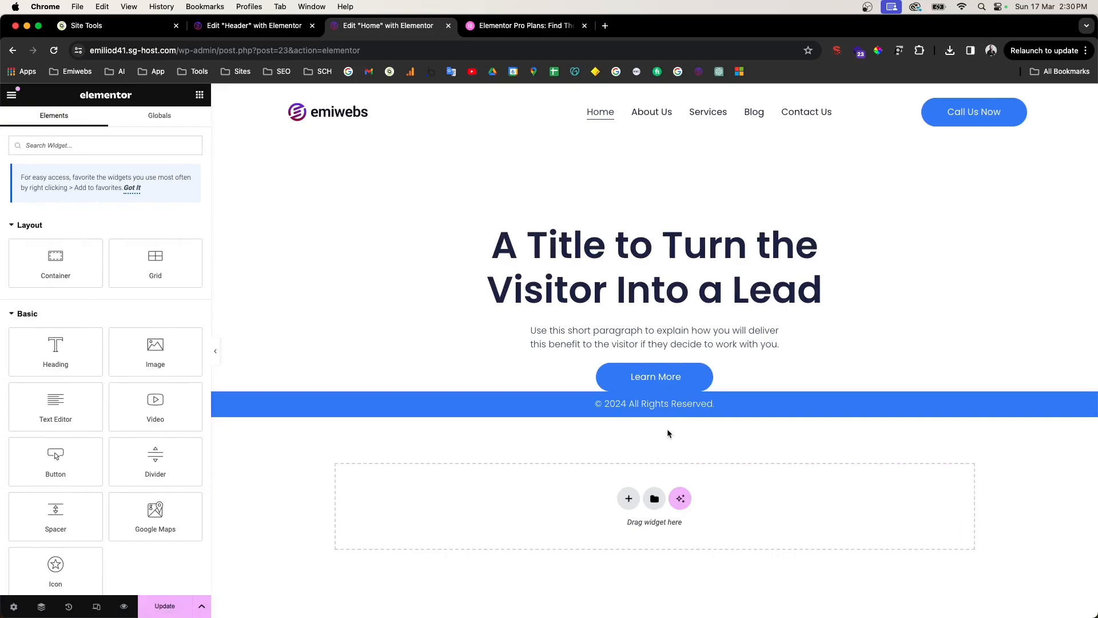
{"action": "scroll", "coordinate": [666, 423], "scroll_direction": "down", "scroll_amount": 1}
{"action": "key", "text": "super+z"}
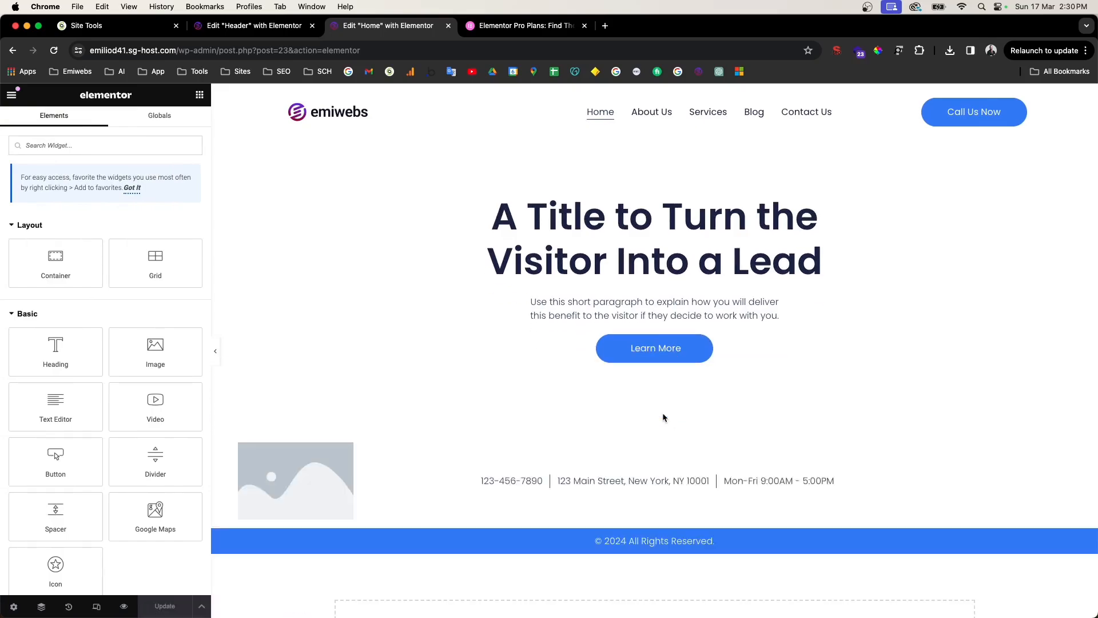
{"action": "scroll", "coordinate": [664, 458], "scroll_direction": "up", "scroll_amount": 20}
{"action": "scroll", "coordinate": [664, 521], "scroll_direction": "down", "scroll_amount": 20}
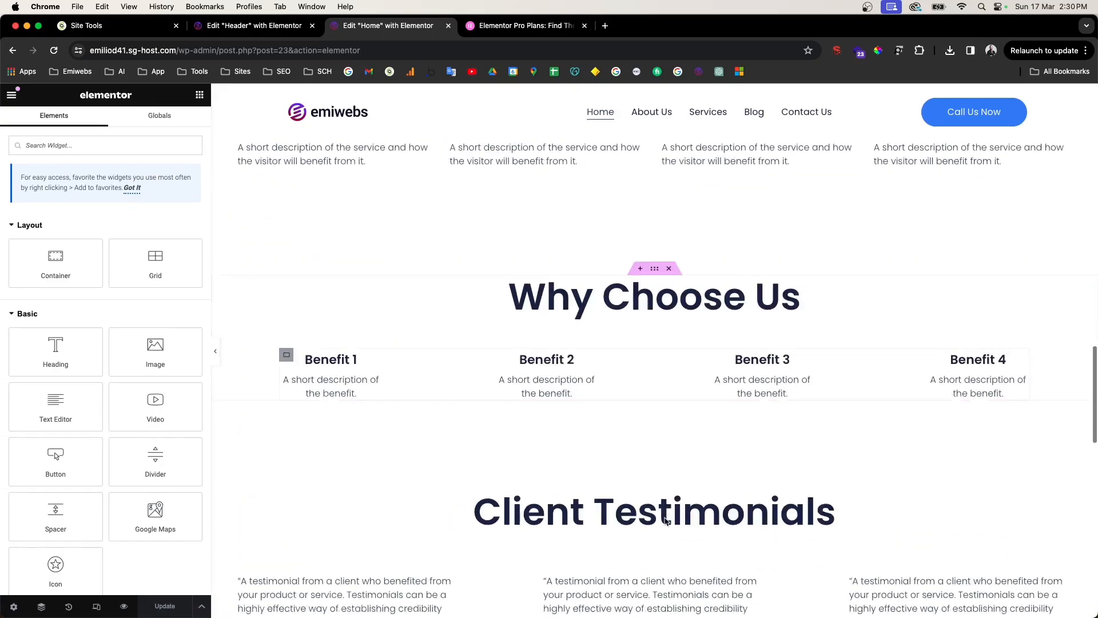
{"action": "scroll", "coordinate": [661, 435], "scroll_direction": "up", "scroll_amount": 4}
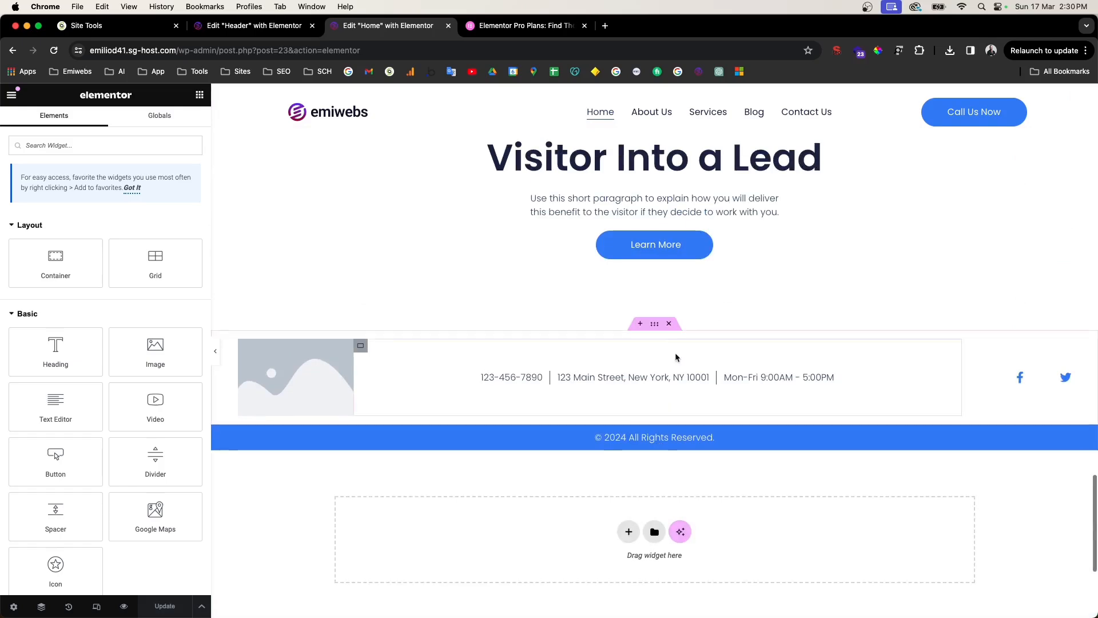
{"action": "left_click", "coordinate": [670, 321]}
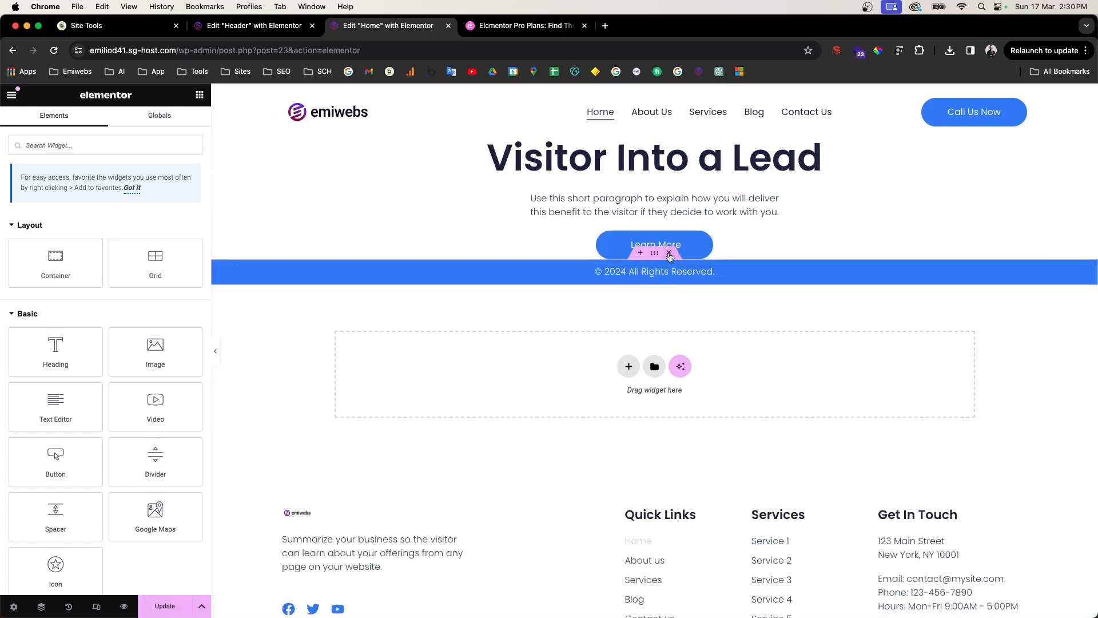
Step: Remove the blue copyright bar and update the page
{"action": "left_click", "coordinate": [669, 254]}
{"action": "left_click", "coordinate": [164, 609]}
{"action": "scroll", "coordinate": [697, 307], "scroll_direction": "up", "scroll_amount": 15}
{"action": "scroll", "coordinate": [705, 311], "scroll_direction": "up", "scroll_amount": 10}
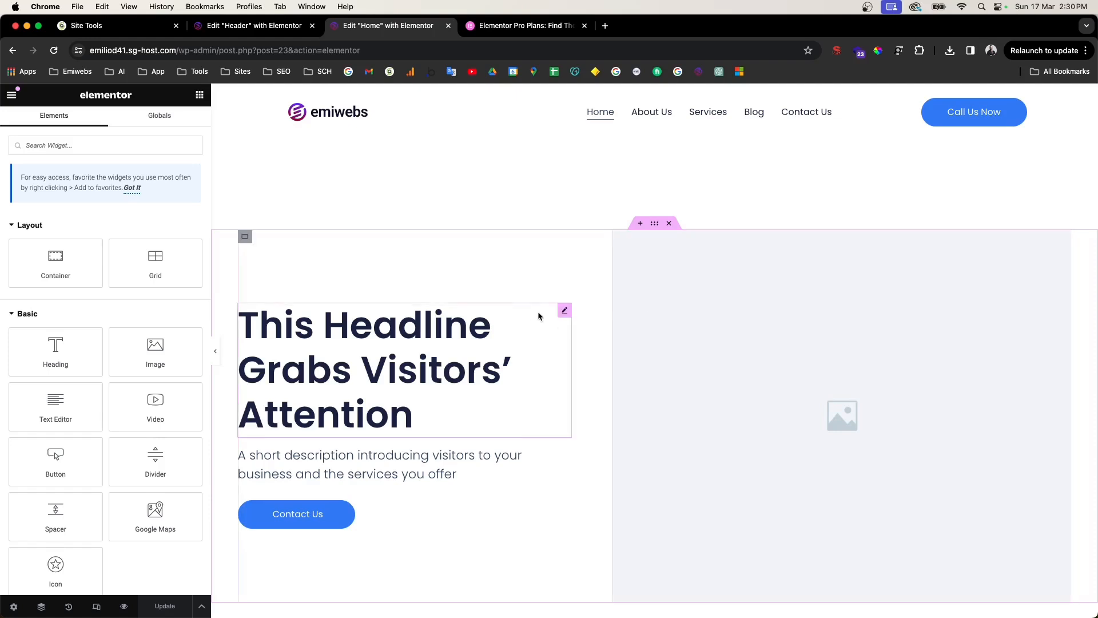
Step: Change the hero headline text to 'Welcome to My Website'
{"action": "left_click_drag", "start_coordinate": [564, 305], "coordinate": [794, 285]}
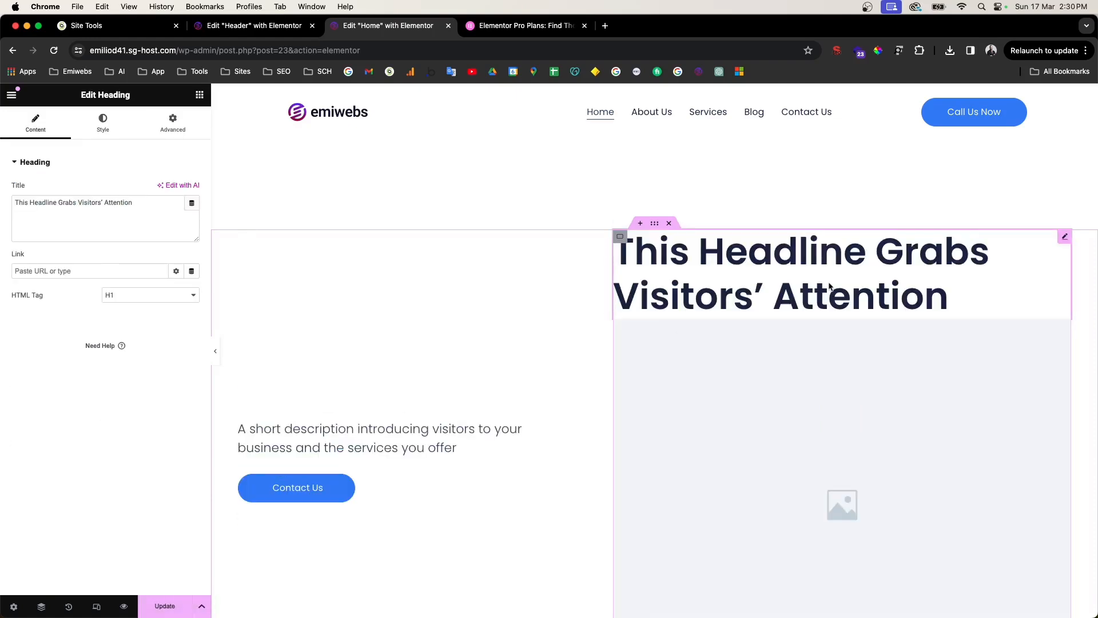
{"action": "left_click_drag", "start_coordinate": [1059, 243], "coordinate": [383, 430]}
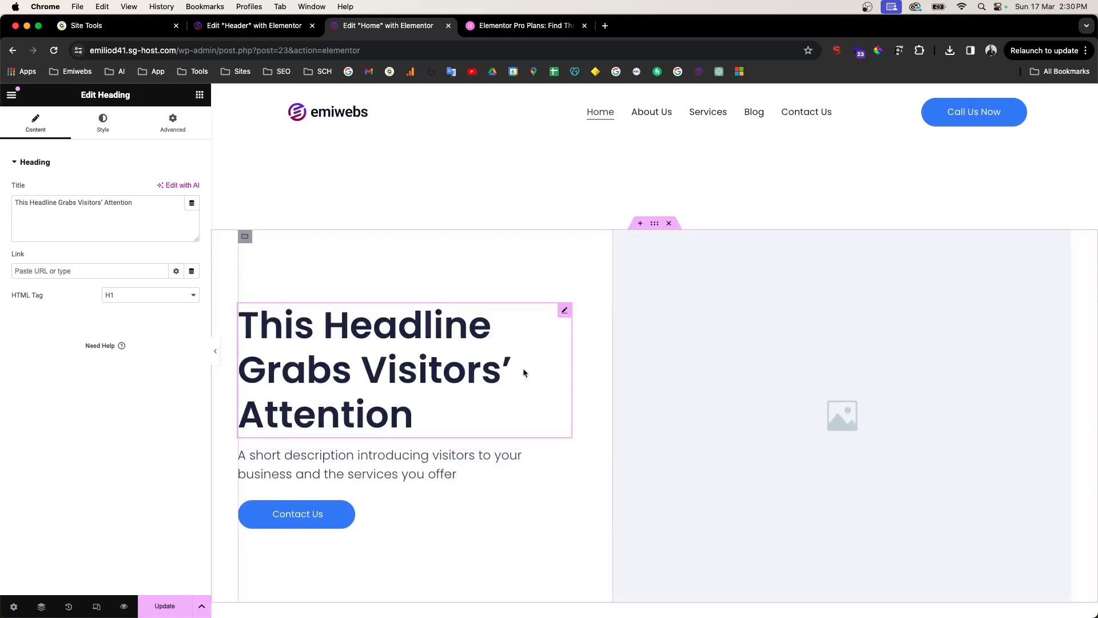
{"action": "triple_click", "coordinate": [77, 210]}
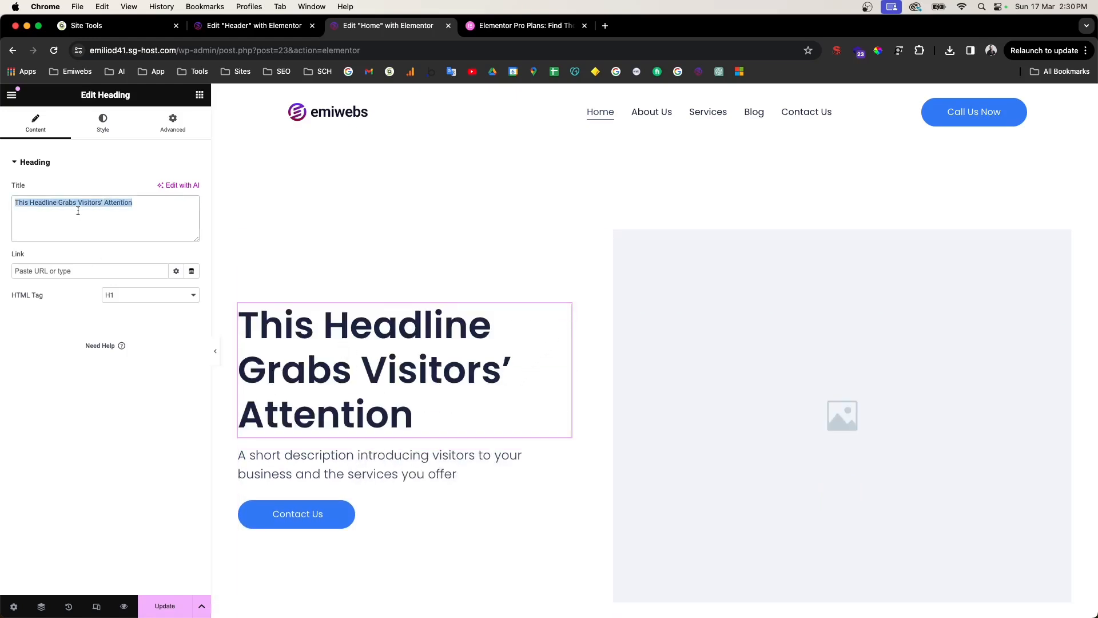
{"action": "type", "text": "Welcome to m"}
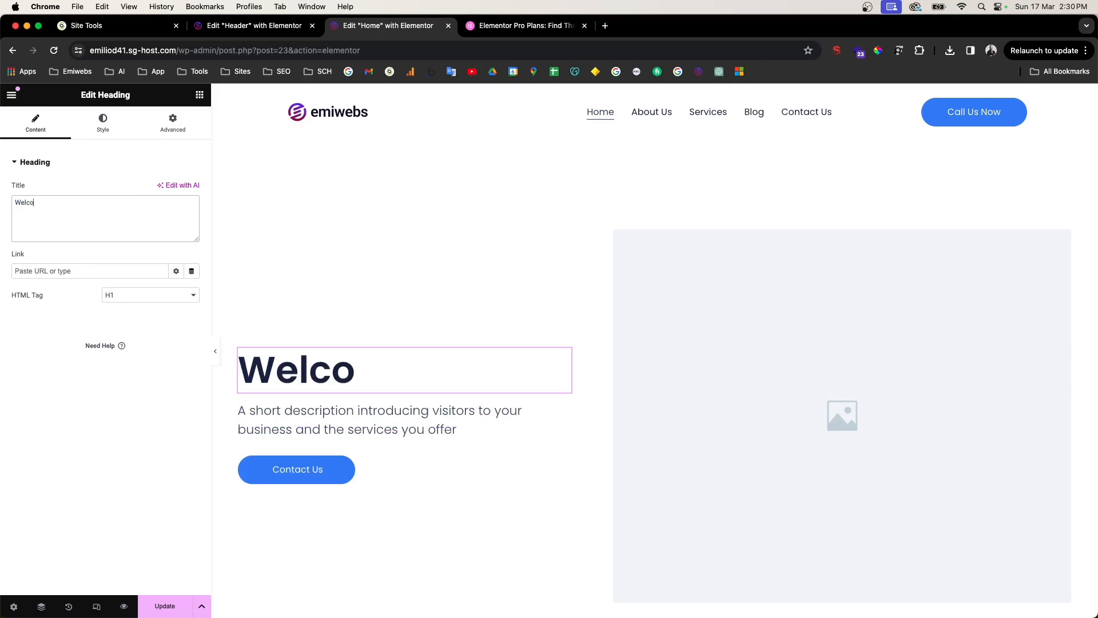
{"action": "key", "text": "BackSpace"}
{"action": "type", "text": "My Website"}
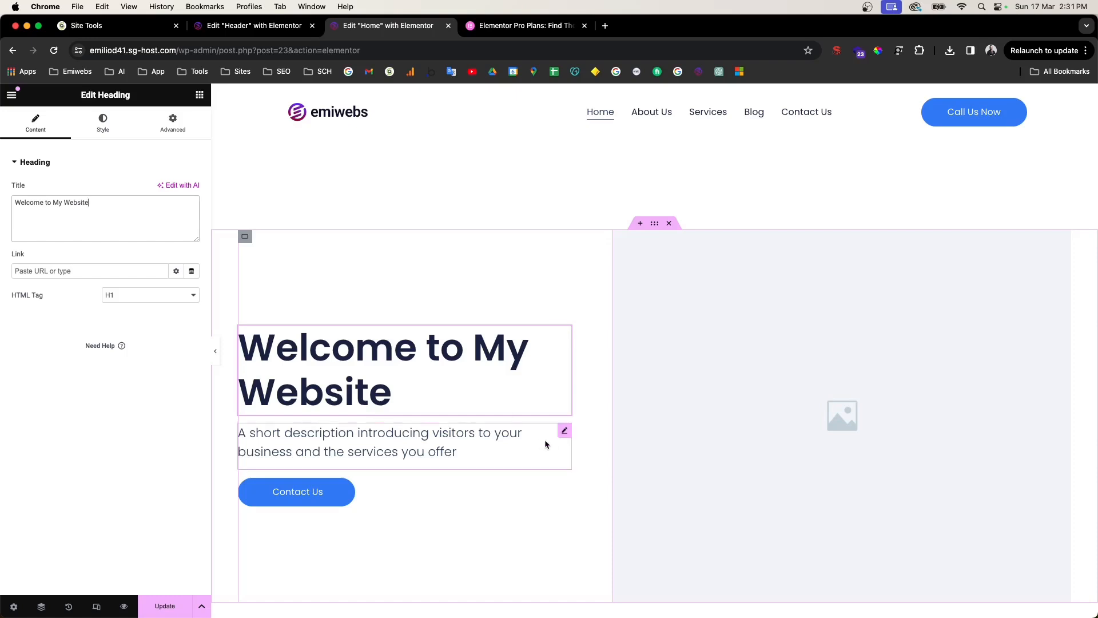
Step: Look over the About Us section, selecting its heading and description paragraph
{"action": "scroll", "coordinate": [556, 443], "scroll_direction": "down", "scroll_amount": 2}
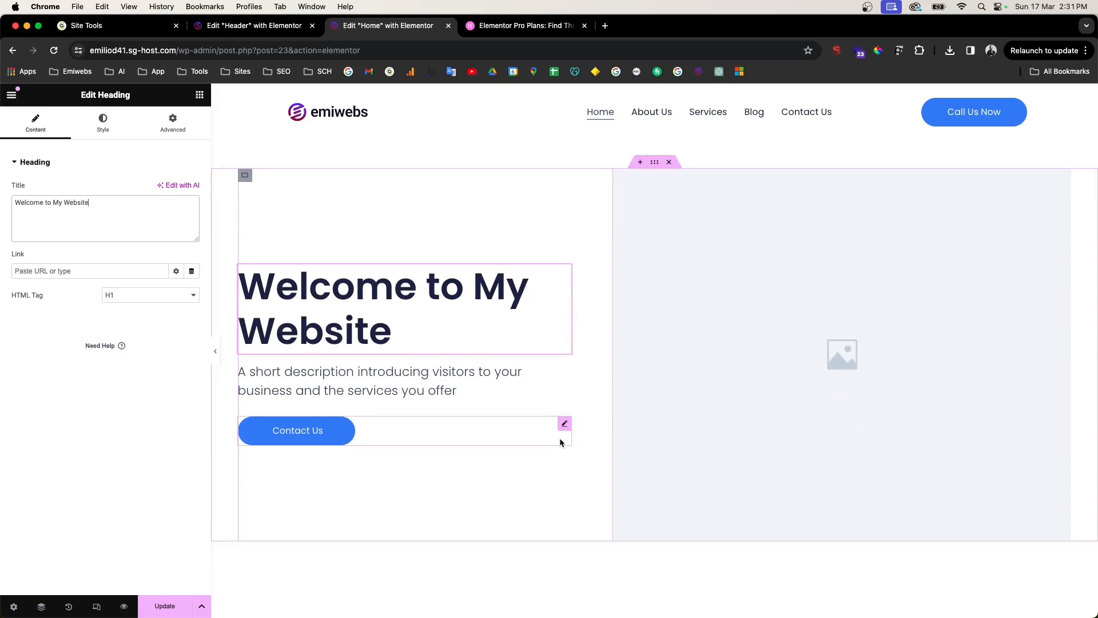
{"action": "scroll", "coordinate": [560, 442], "scroll_direction": "down", "scroll_amount": 10}
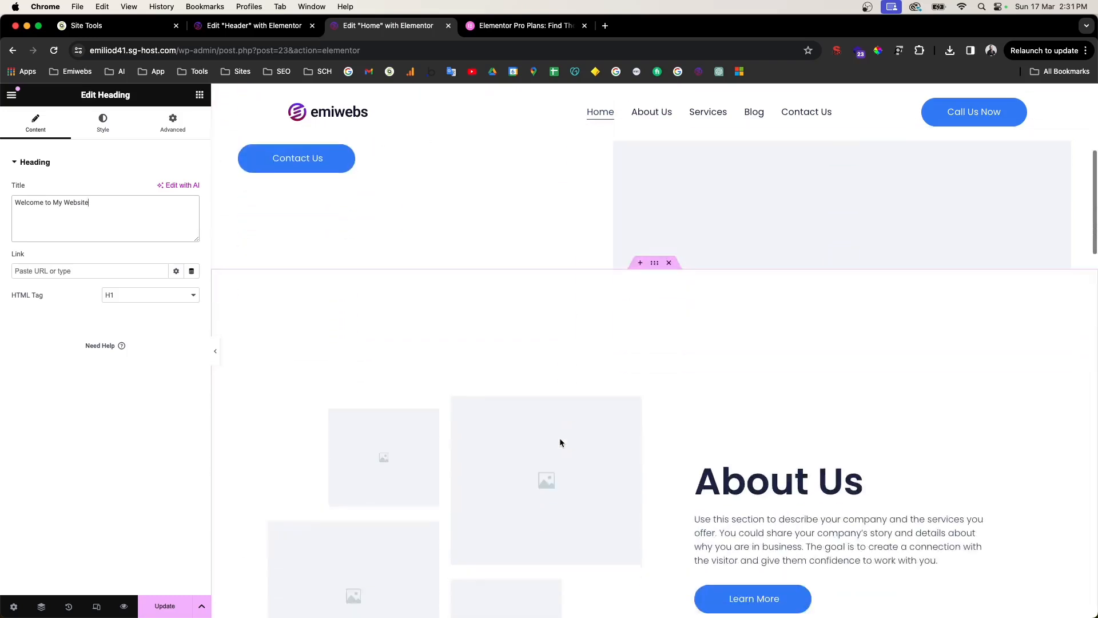
{"action": "scroll", "coordinate": [442, 307], "scroll_direction": "up", "scroll_amount": 10}
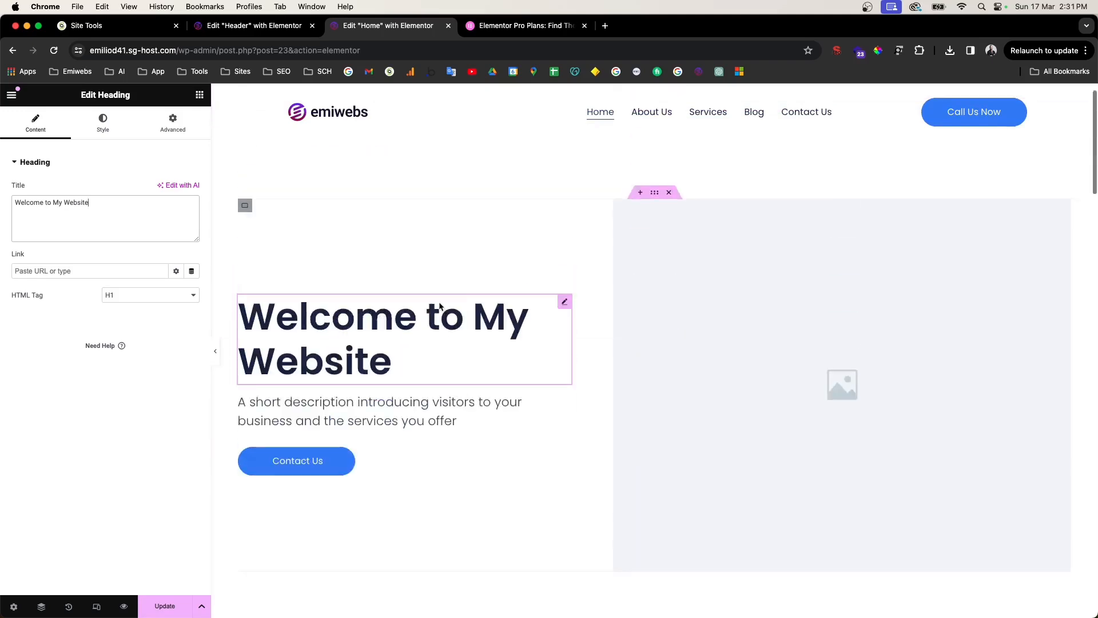
{"action": "scroll", "coordinate": [444, 400], "scroll_direction": "down", "scroll_amount": 6}
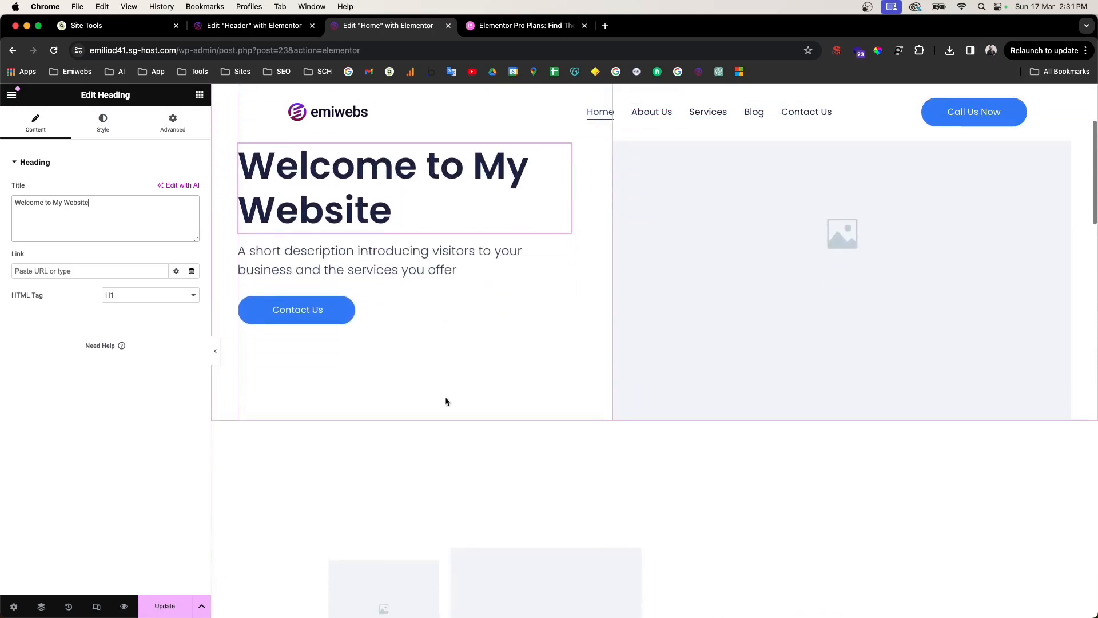
{"action": "scroll", "coordinate": [450, 400], "scroll_direction": "down", "scroll_amount": 2}
{"action": "left_click", "coordinate": [800, 385]}
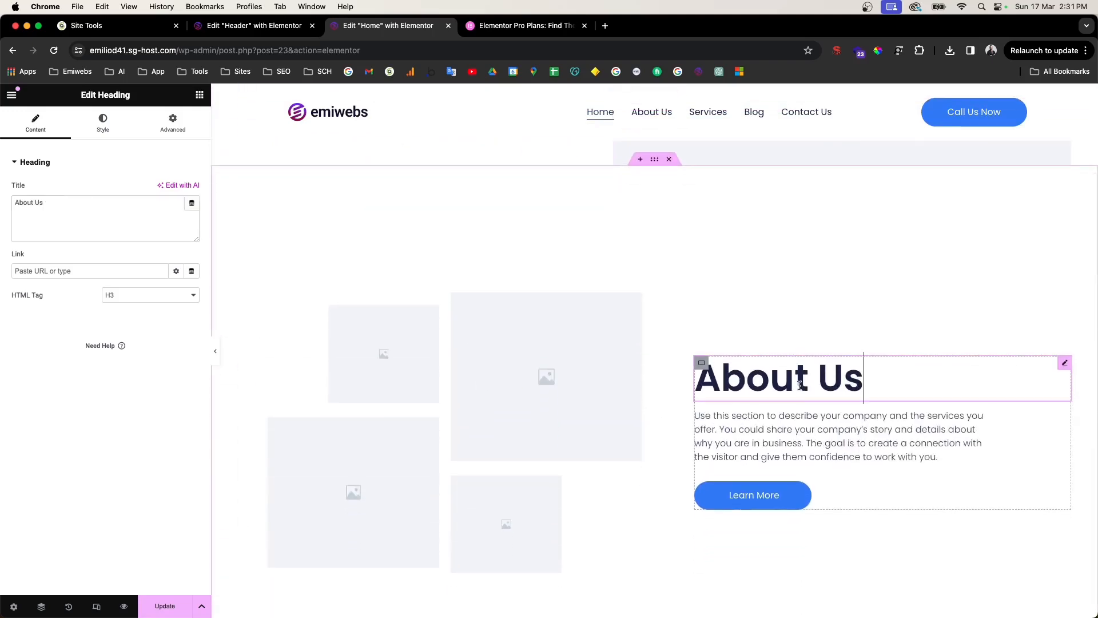
{"action": "left_click", "coordinate": [725, 430]}
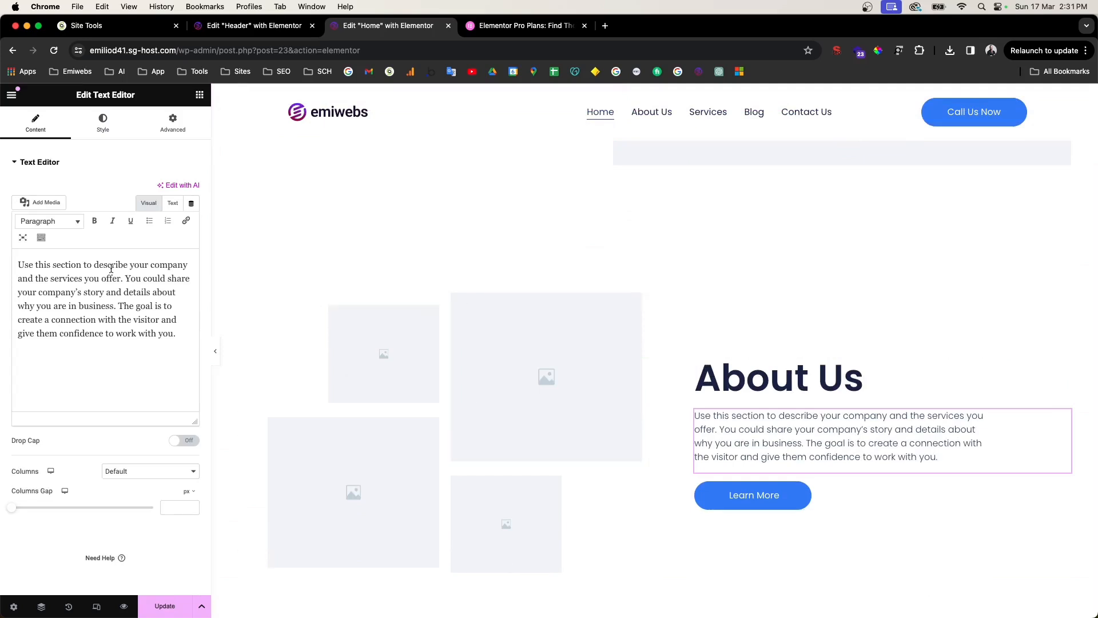
{"action": "scroll", "coordinate": [490, 324], "scroll_direction": "up", "scroll_amount": 6}
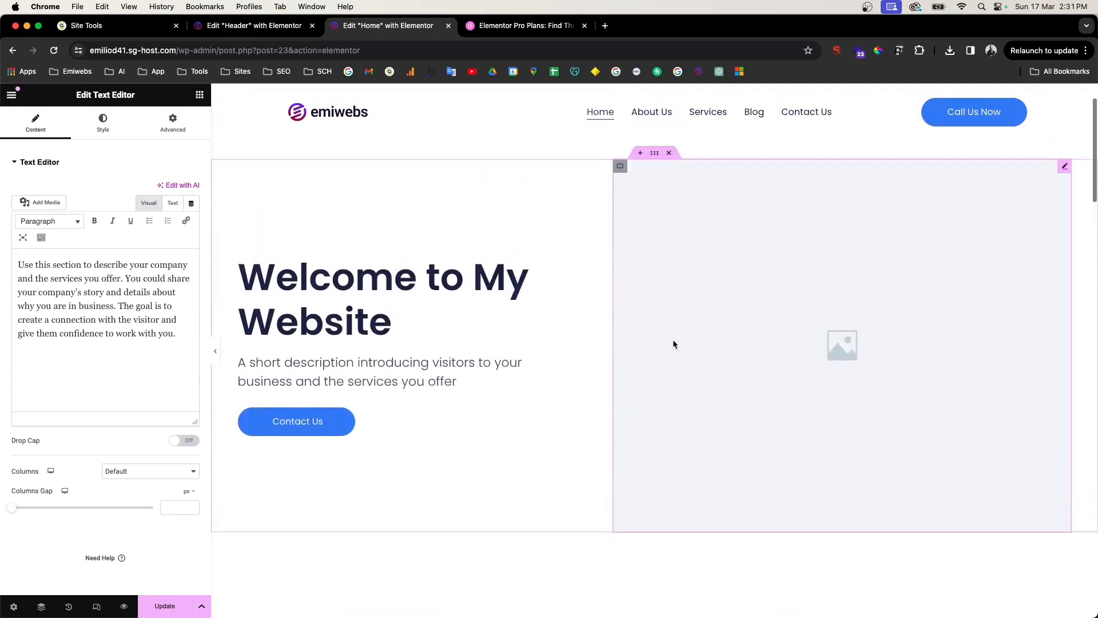
Step: Upload Boost-your-Online-presence-.webp and place it in the hero Image widget
{"action": "left_click", "coordinate": [761, 322]}
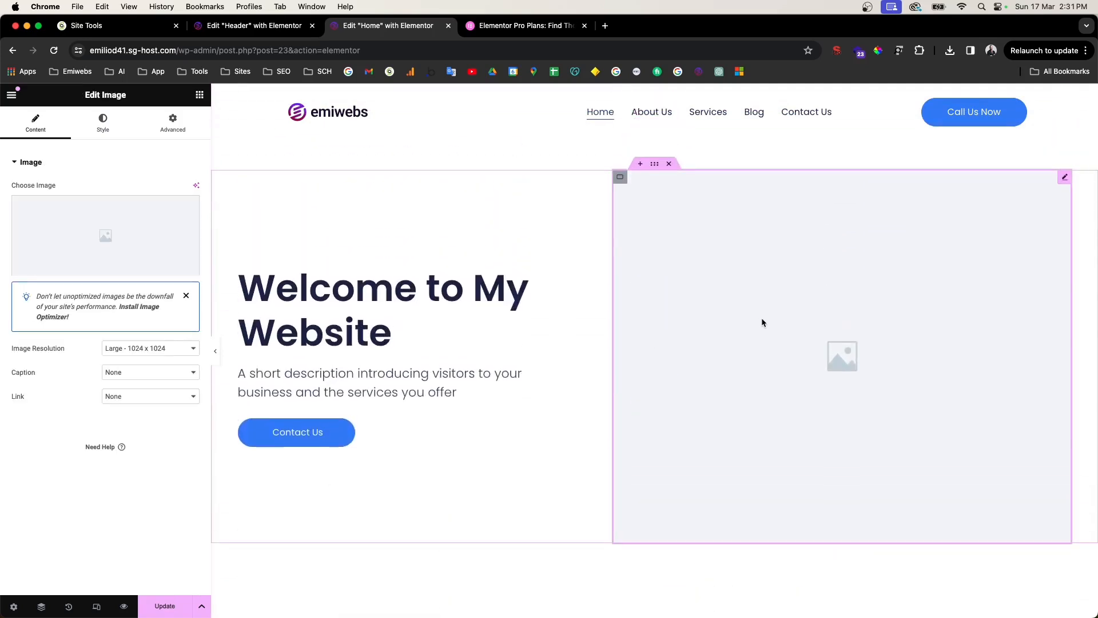
{"action": "left_click", "coordinate": [129, 223]}
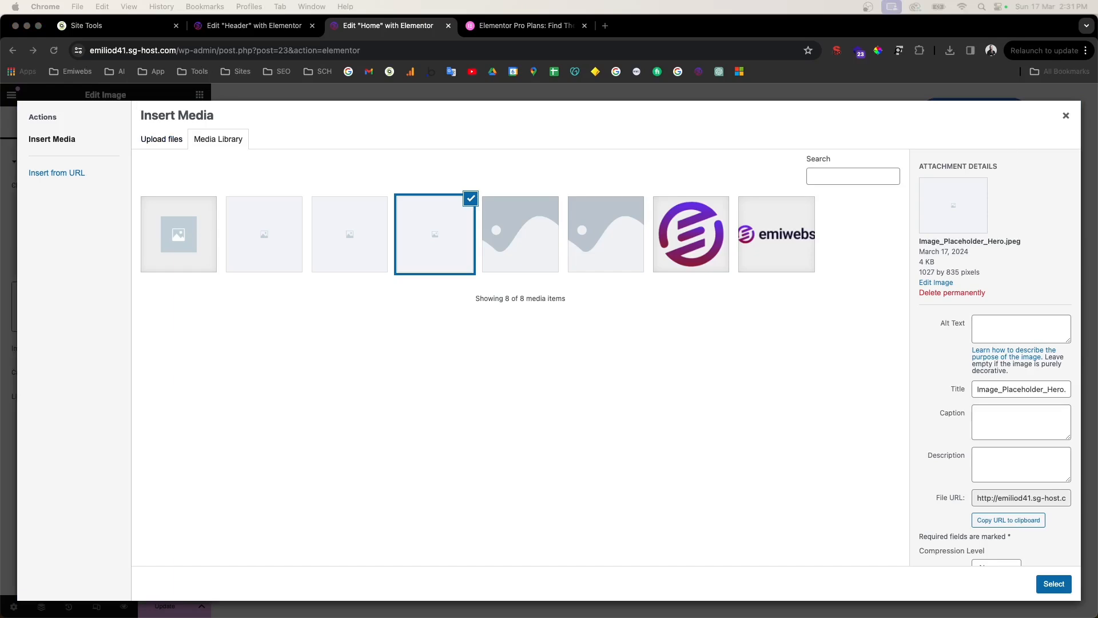
{"action": "left_click_drag", "start_coordinate": [466, 351], "coordinate": [401, 251]}
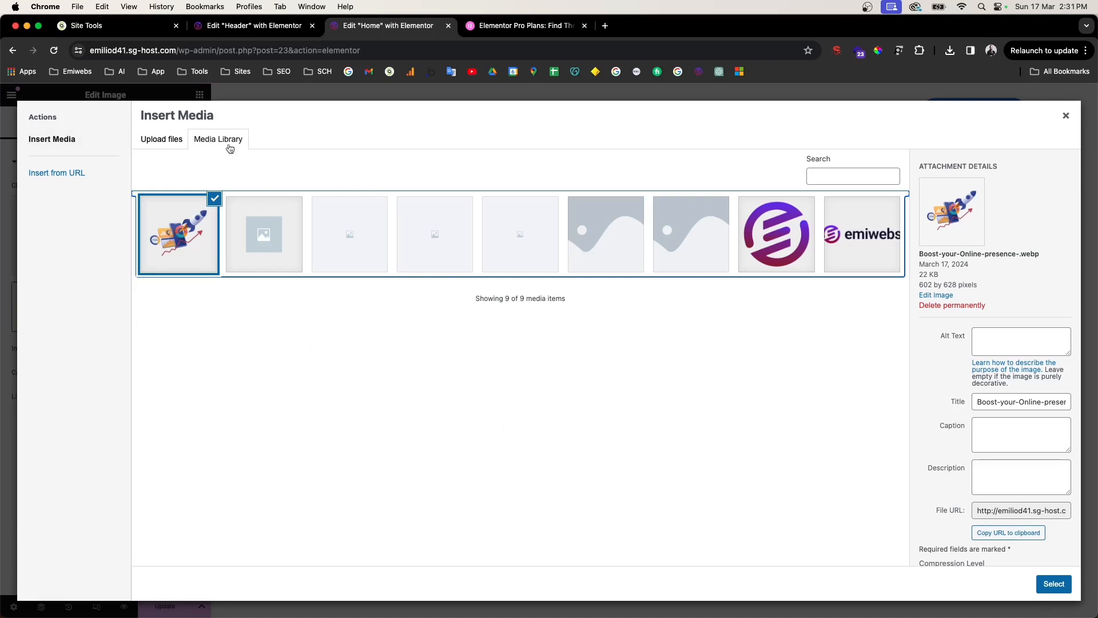
{"action": "left_click", "coordinate": [1054, 584]}
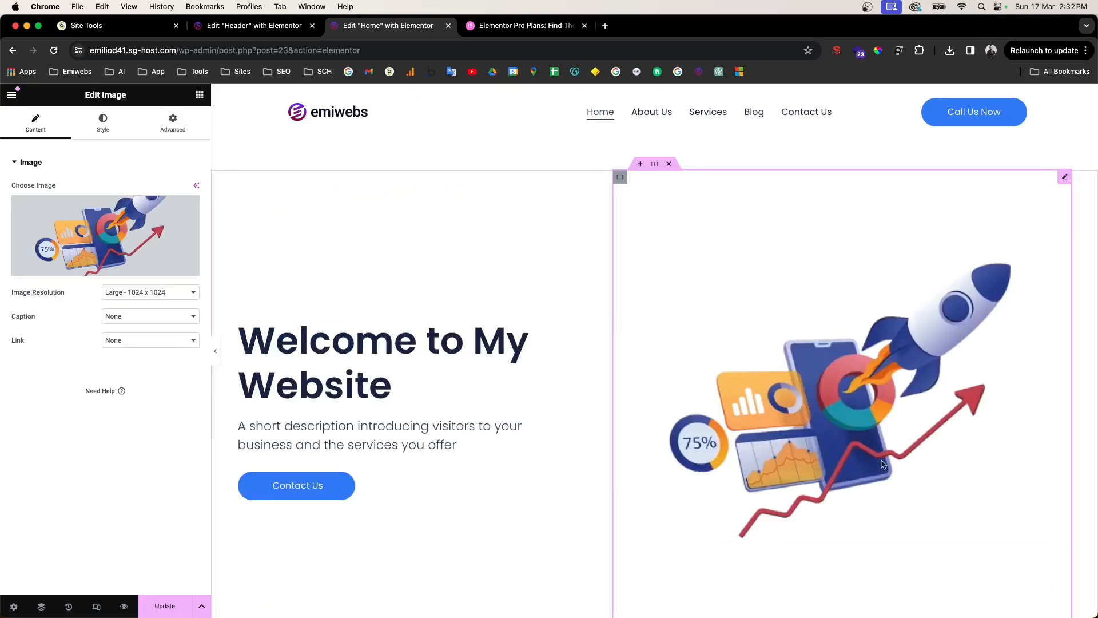
Step: Set the rocket image resolution to Full and its width to 60%
{"action": "left_click", "coordinate": [165, 296]}
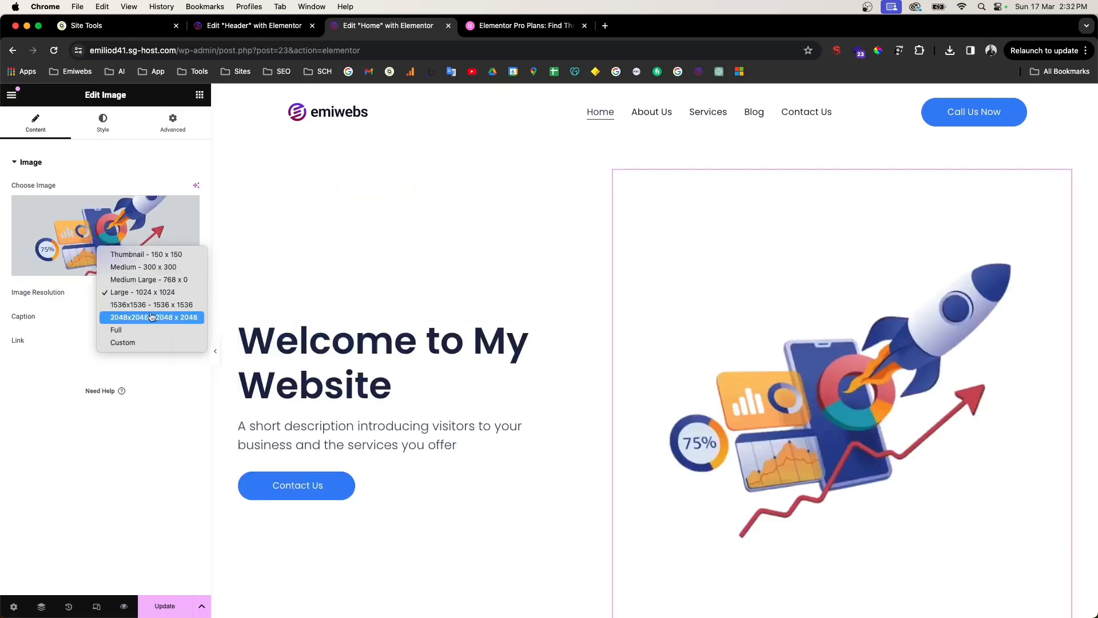
{"action": "left_click", "coordinate": [147, 330]}
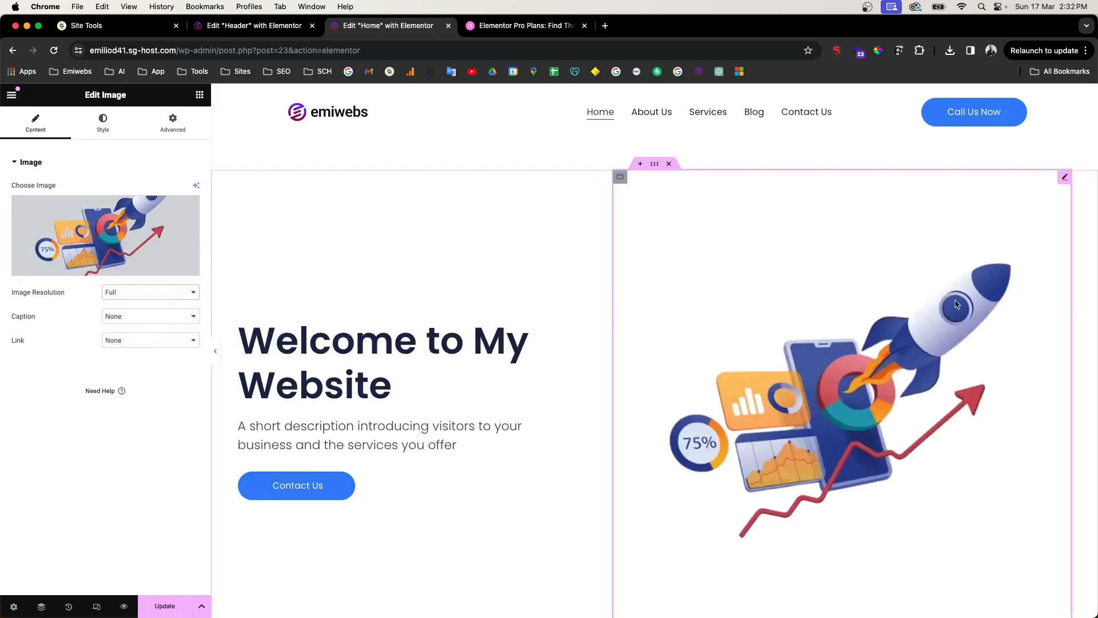
{"action": "left_click", "coordinate": [124, 133]}
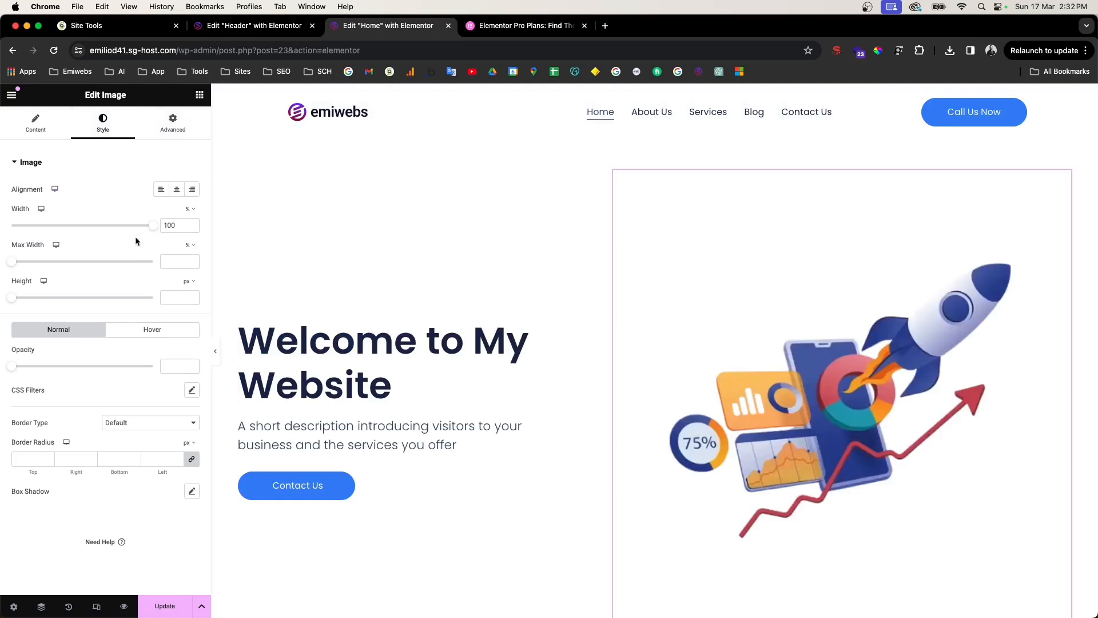
{"action": "left_click_drag", "start_coordinate": [156, 229], "coordinate": [137, 229]}
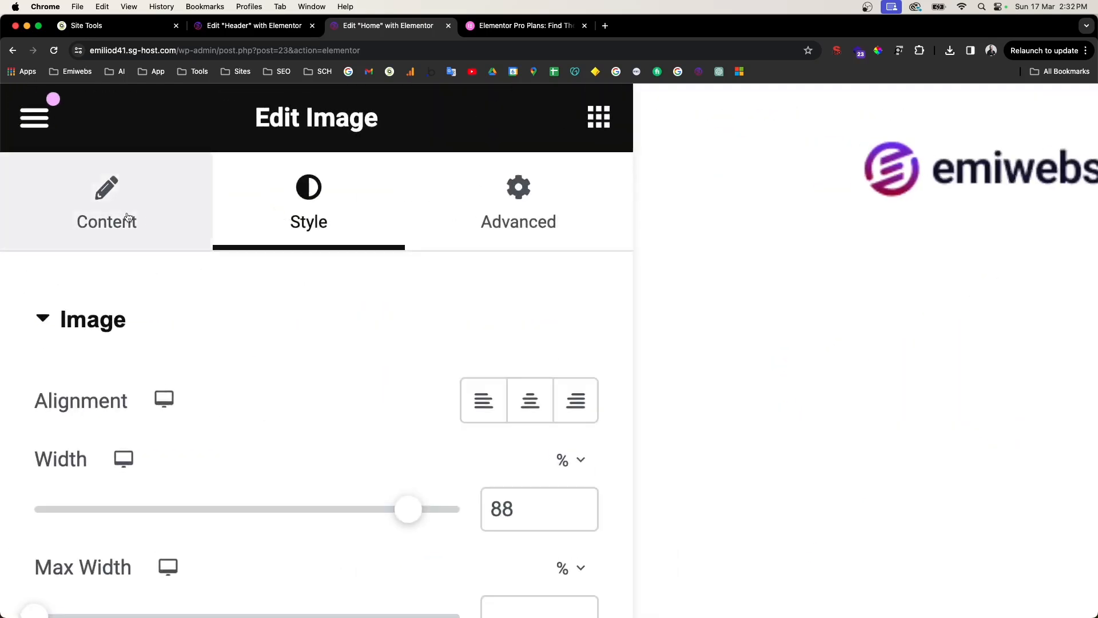
{"action": "left_click", "coordinate": [97, 228]}
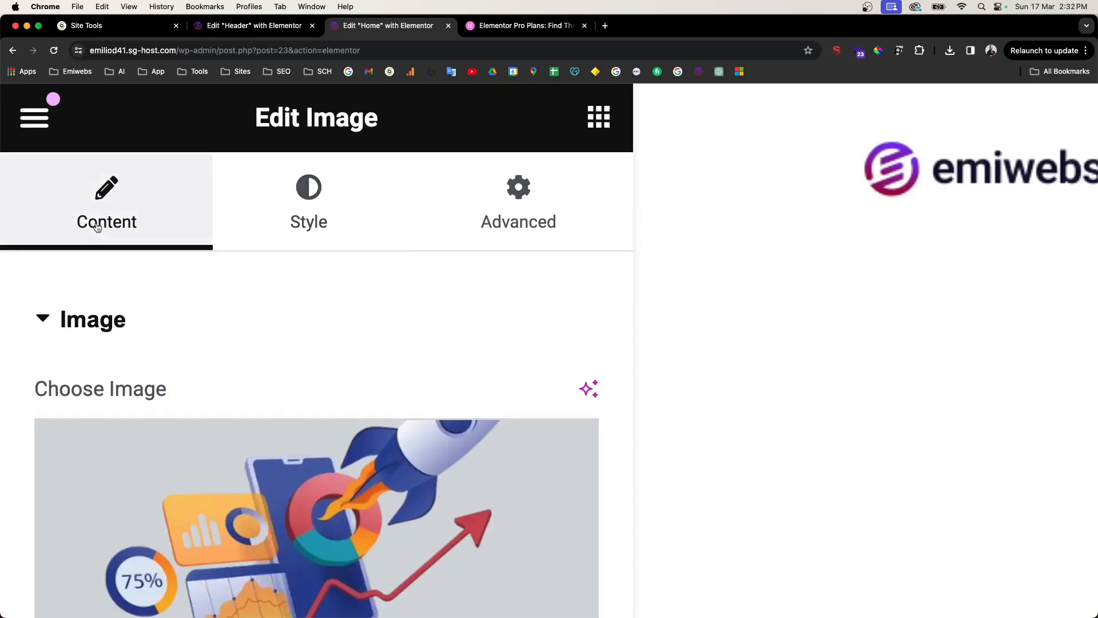
{"action": "left_click", "coordinate": [300, 211]}
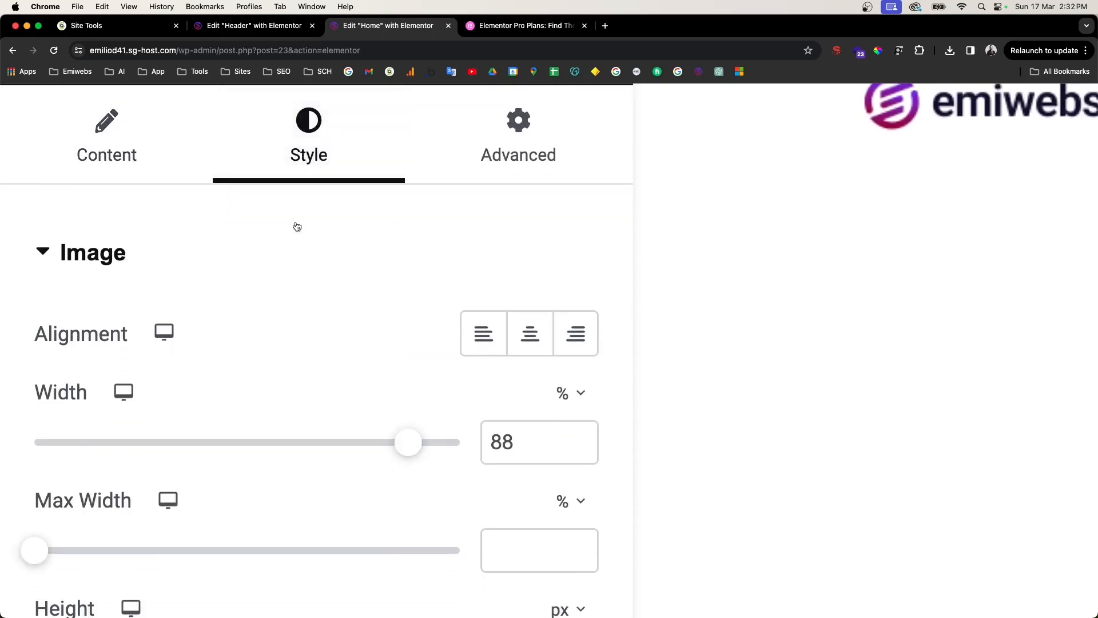
{"action": "left_click_drag", "start_coordinate": [136, 226], "coordinate": [99, 228]}
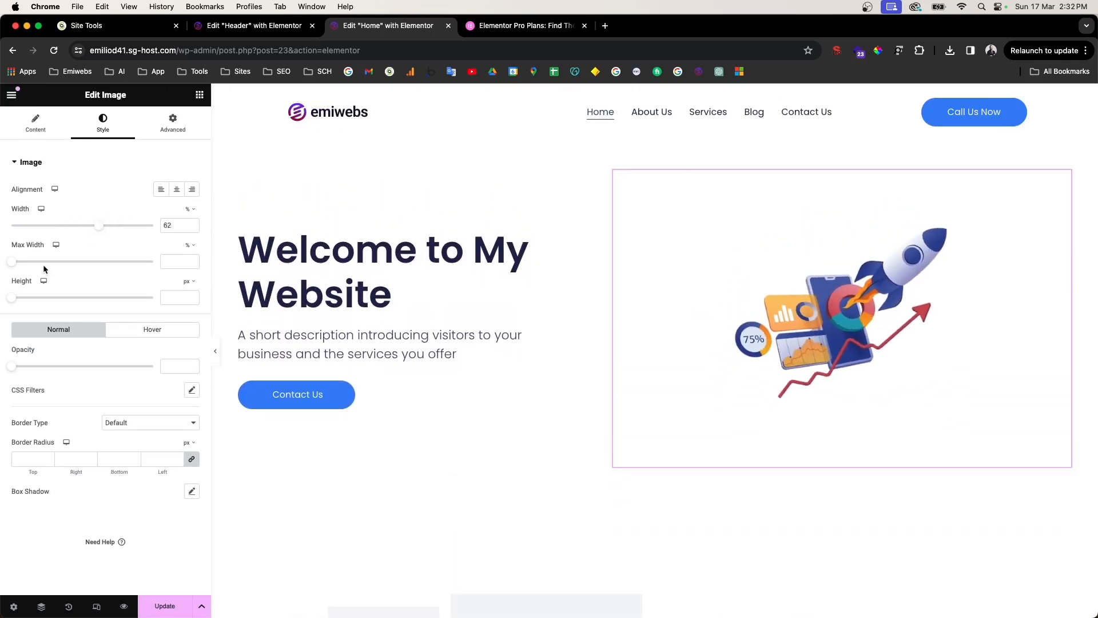
{"action": "left_click_drag", "start_coordinate": [12, 262], "coordinate": [155, 261]}
{"action": "key", "text": "BackSpace"}
{"action": "mouse_move", "coordinate": [99, 230]}
{"action": "left_mouse_down"}
{"action": "mouse_move", "coordinate": [116, 231]}
{"action": "mouse_move", "coordinate": [99, 234]}
{"action": "left_mouse_up"}
{"action": "left_click", "coordinate": [192, 228]}
{"action": "left_click", "coordinate": [192, 228]}
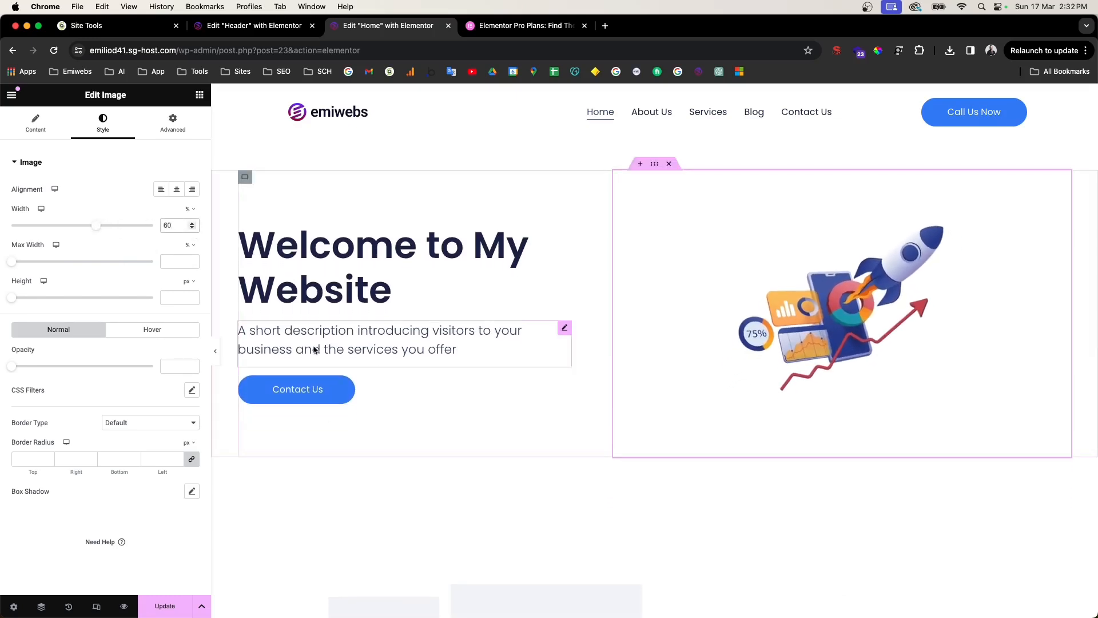
Step: Leave the image height empty, then select the Contact Us button widget
{"action": "left_click_drag", "start_coordinate": [15, 301], "coordinate": [126, 298]}
{"action": "double_click", "coordinate": [169, 297]}
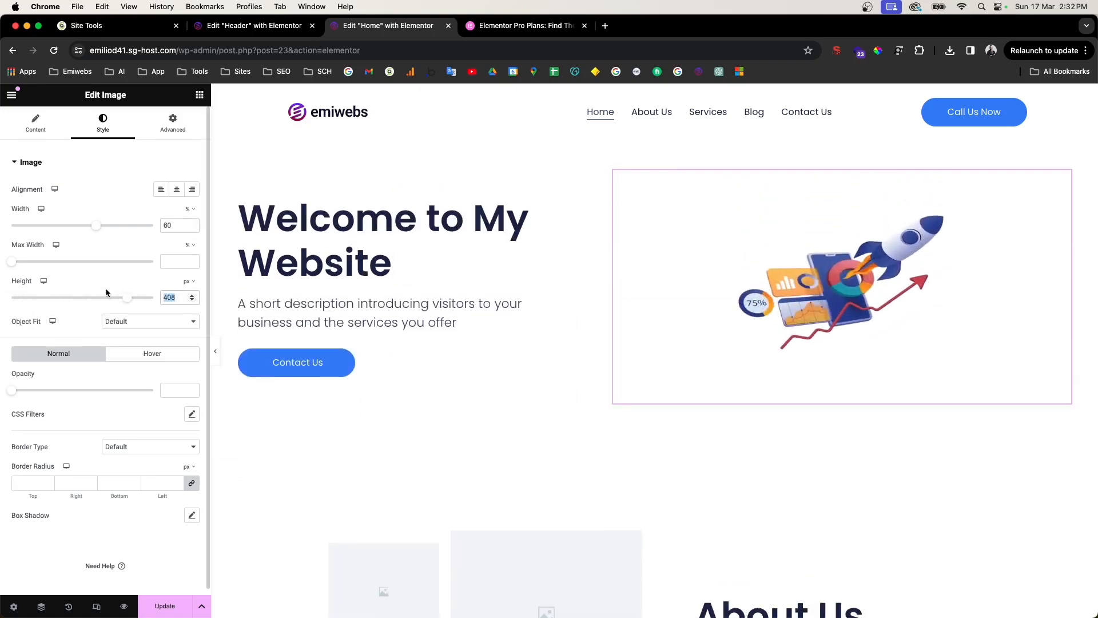
{"action": "key", "text": "BackSpace"}
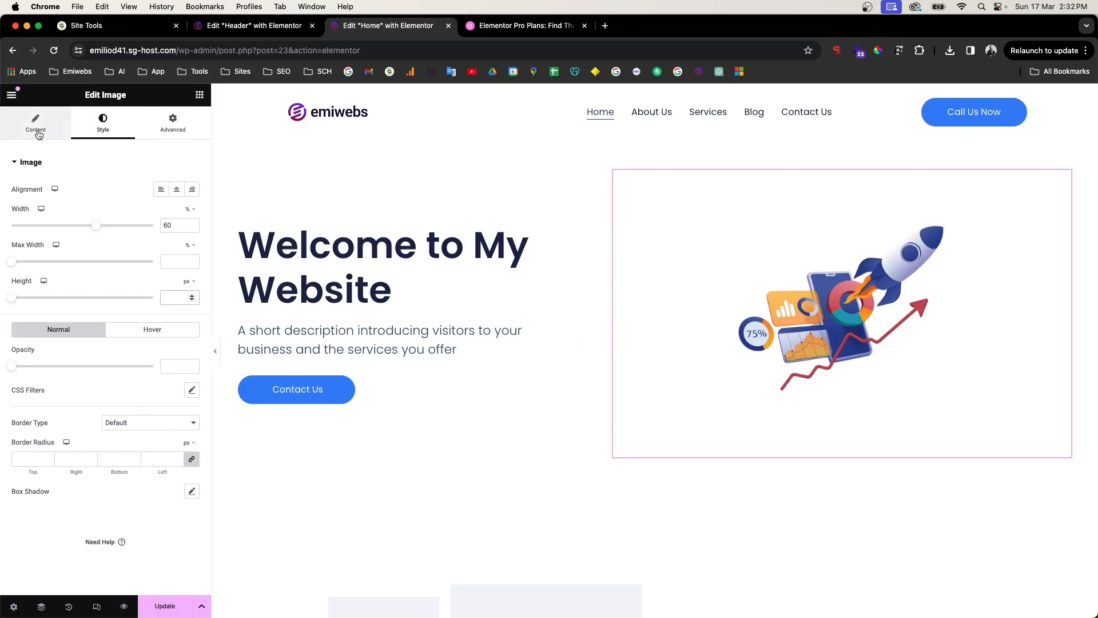
{"action": "scroll", "coordinate": [746, 389], "scroll_direction": "down", "scroll_amount": 3}
{"action": "scroll", "coordinate": [746, 389], "scroll_direction": "up", "scroll_amount": 4}
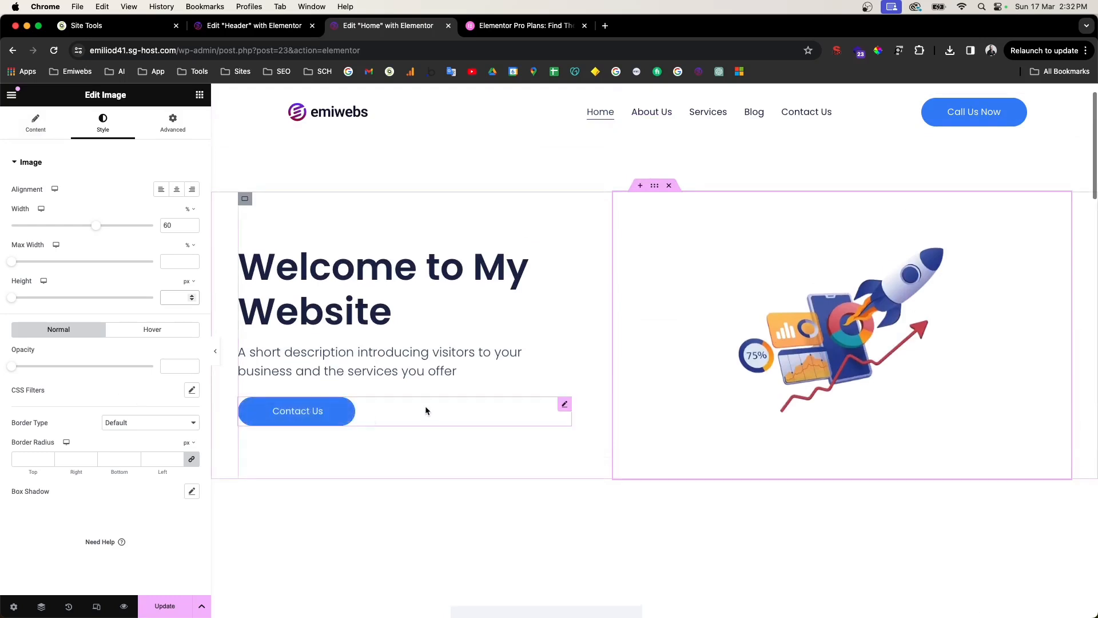
{"action": "left_click", "coordinate": [423, 411]}
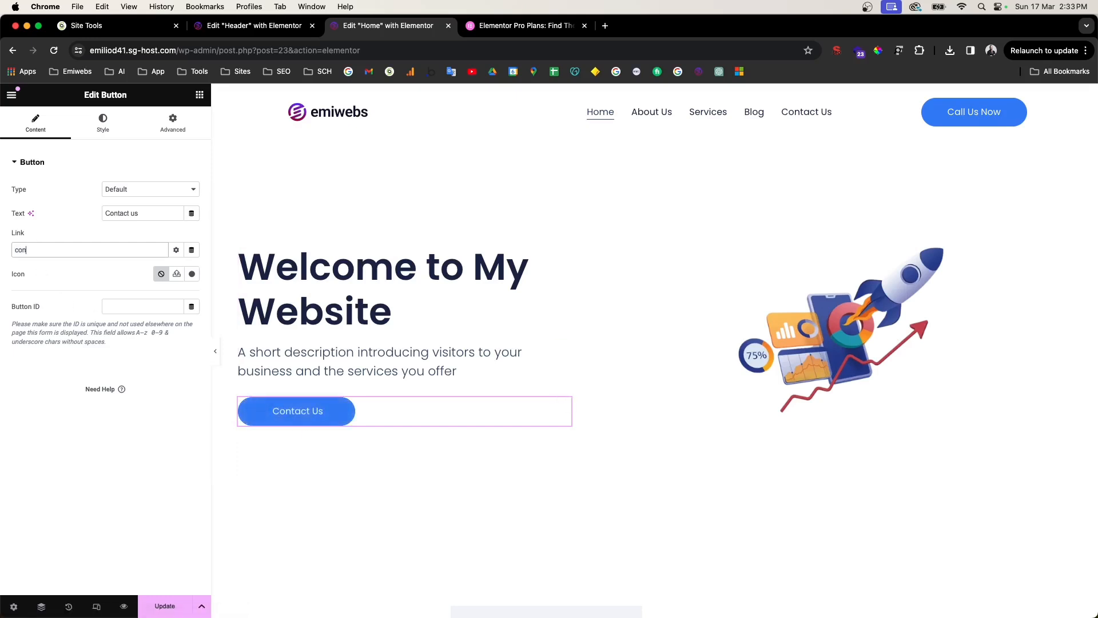
Step: Point the hero's Contact Us button link to the 'Contact us' page and save with Update
{"action": "left_click", "coordinate": [32, 268]}
{"action": "triple_click", "coordinate": [53, 255]}
{"action": "type", "text": "ct us"}
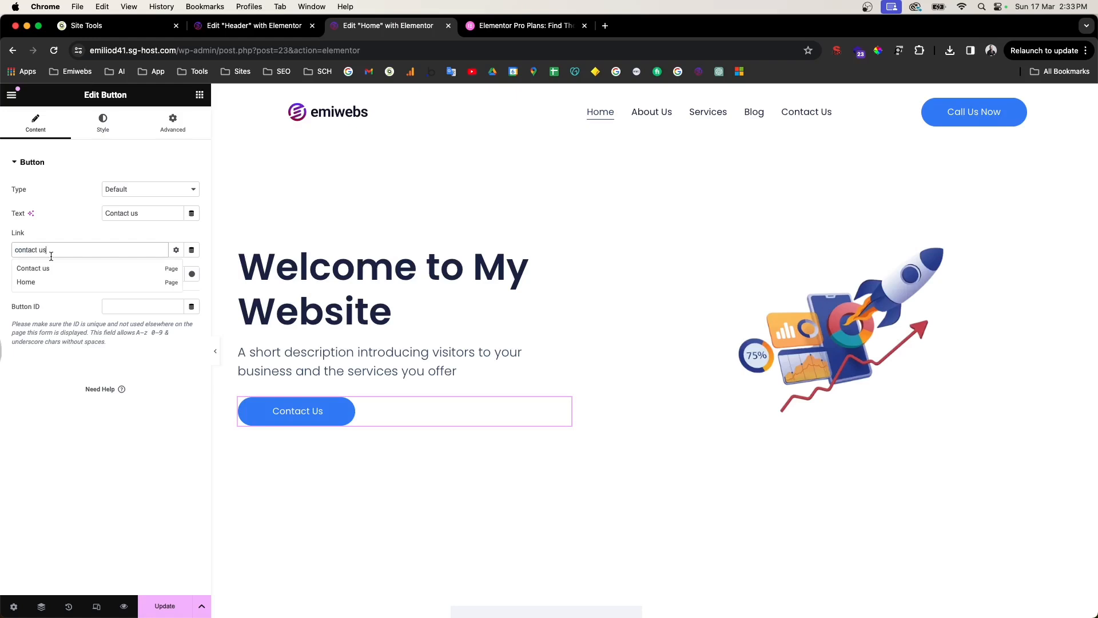
{"action": "left_click", "coordinate": [46, 269]}
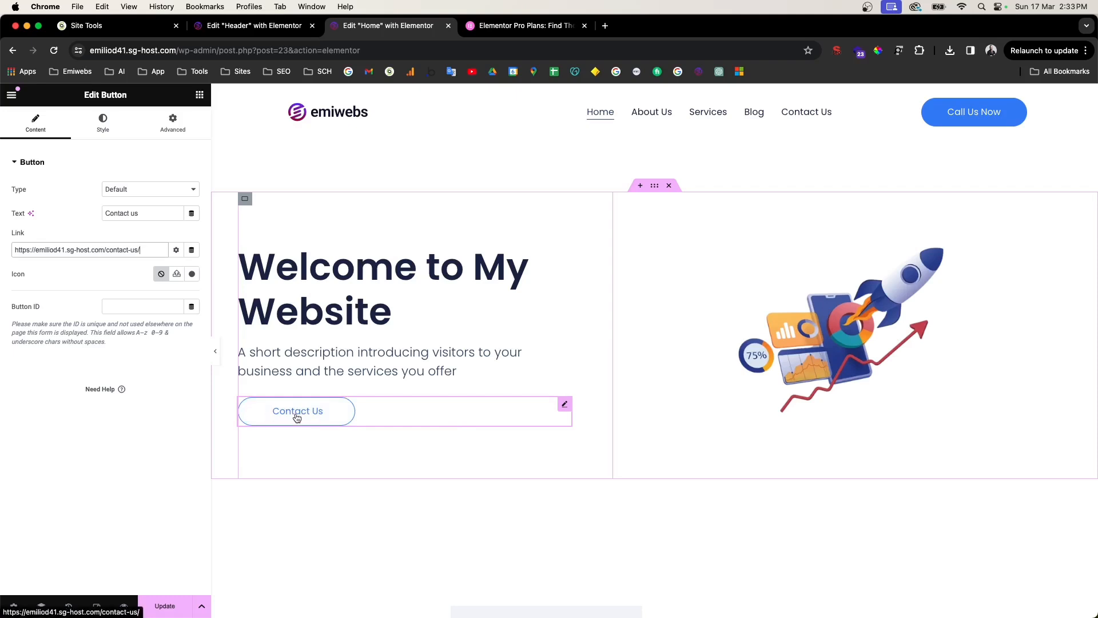
{"action": "left_click", "coordinate": [165, 606]}
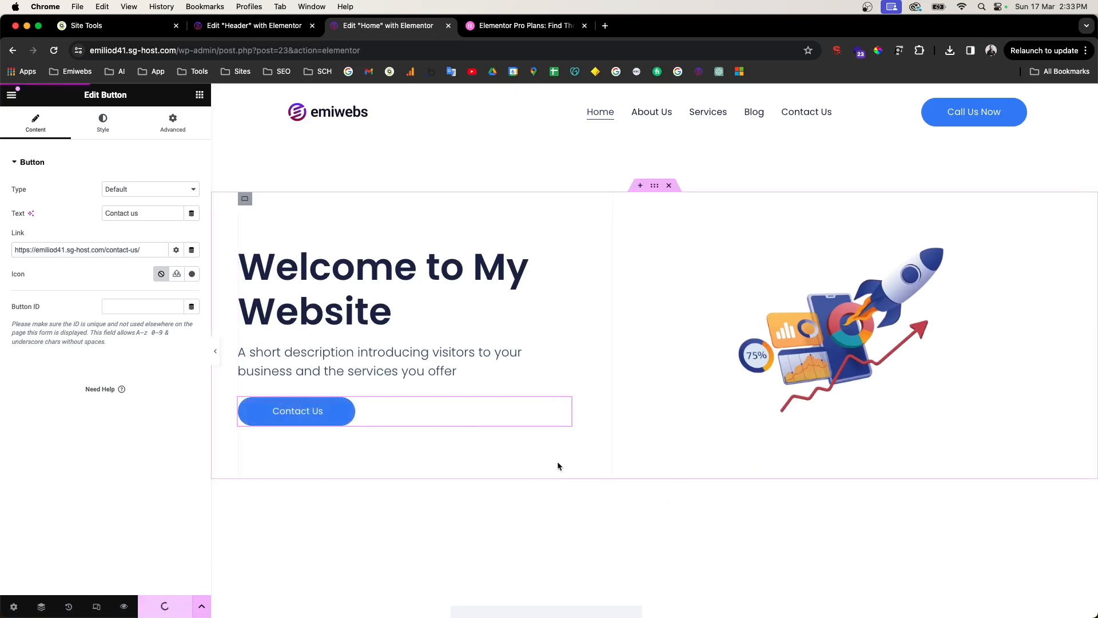
Step: Delete the top-left placeholder image from the About Us collage
{"action": "scroll", "coordinate": [559, 466], "scroll_direction": "down", "scroll_amount": 3}
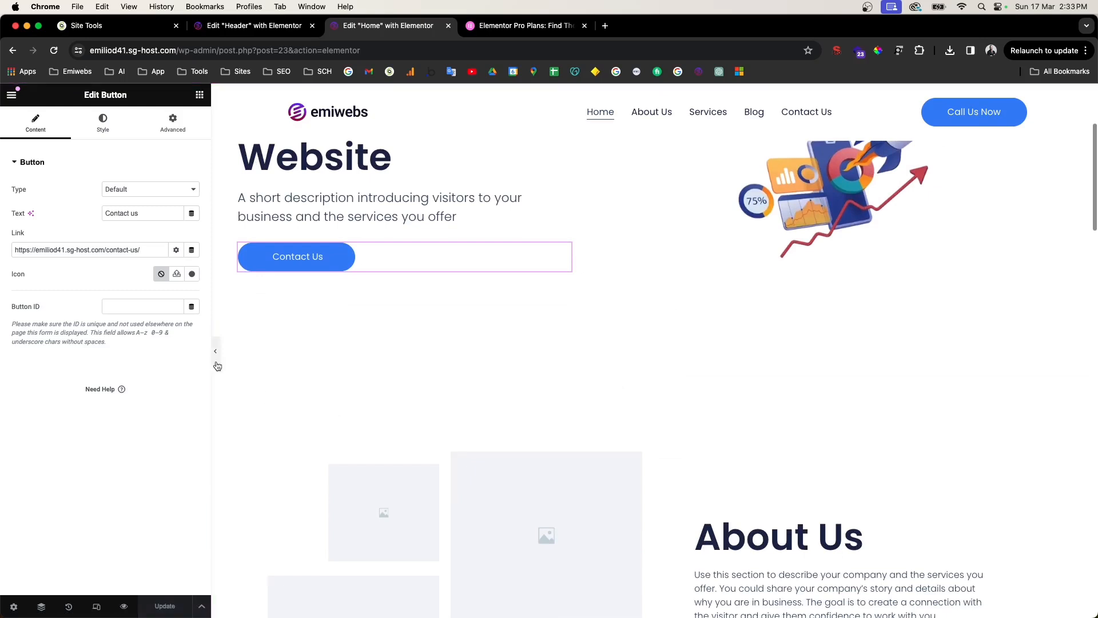
{"action": "scroll", "coordinate": [397, 424], "scroll_direction": "down", "scroll_amount": 2}
{"action": "left_click", "coordinate": [532, 434]}
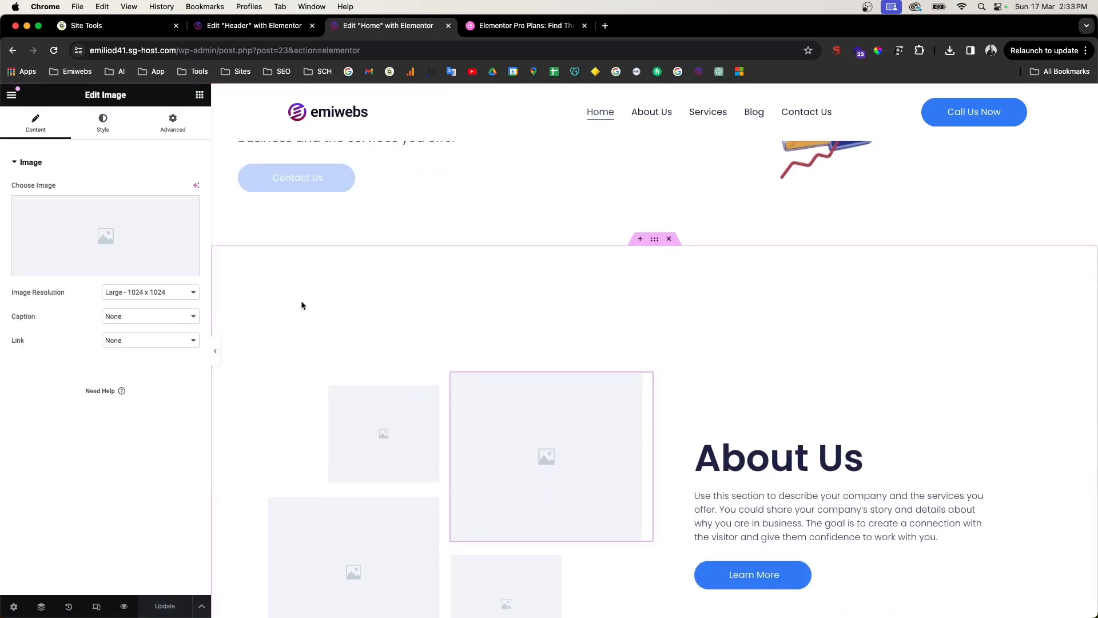
{"action": "scroll", "coordinate": [475, 392], "scroll_direction": "down", "scroll_amount": 3}
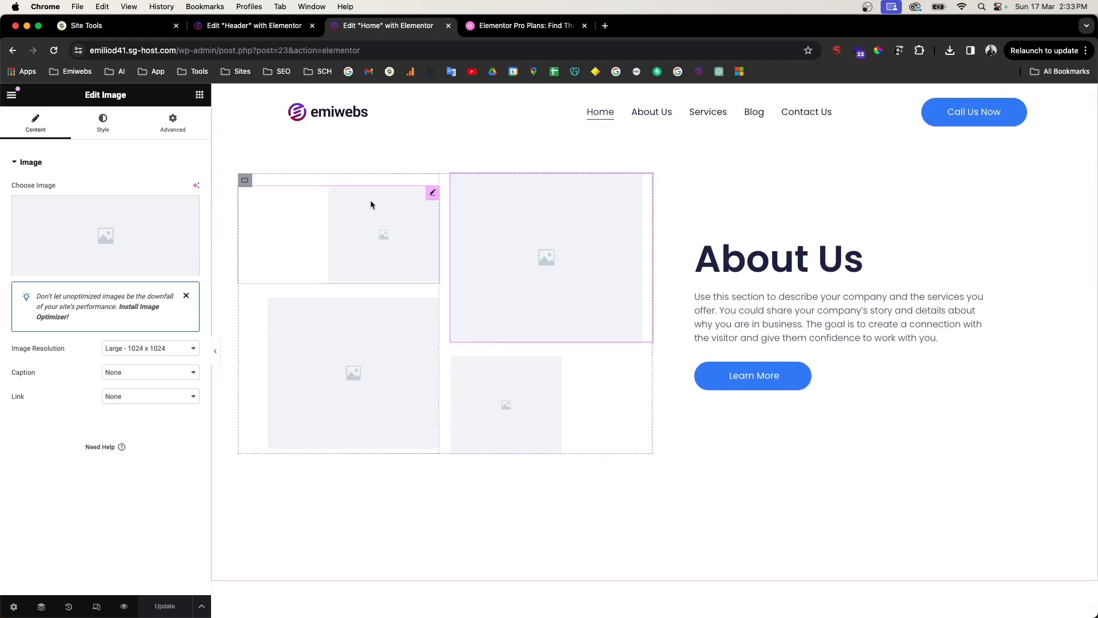
{"action": "left_click", "coordinate": [199, 95]}
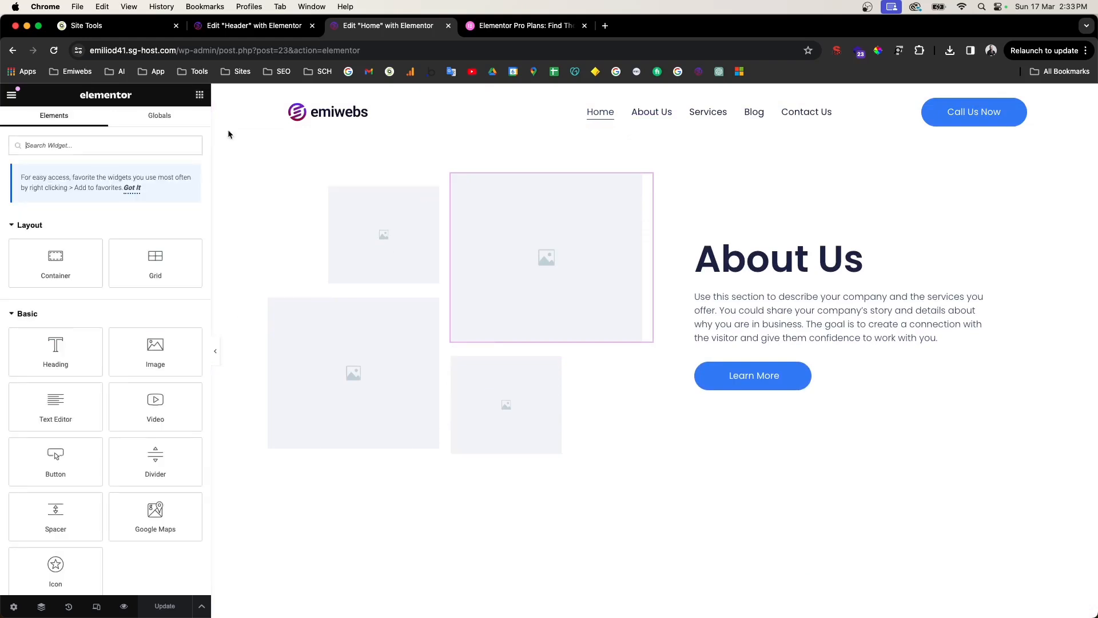
{"action": "right_click", "coordinate": [332, 219]}
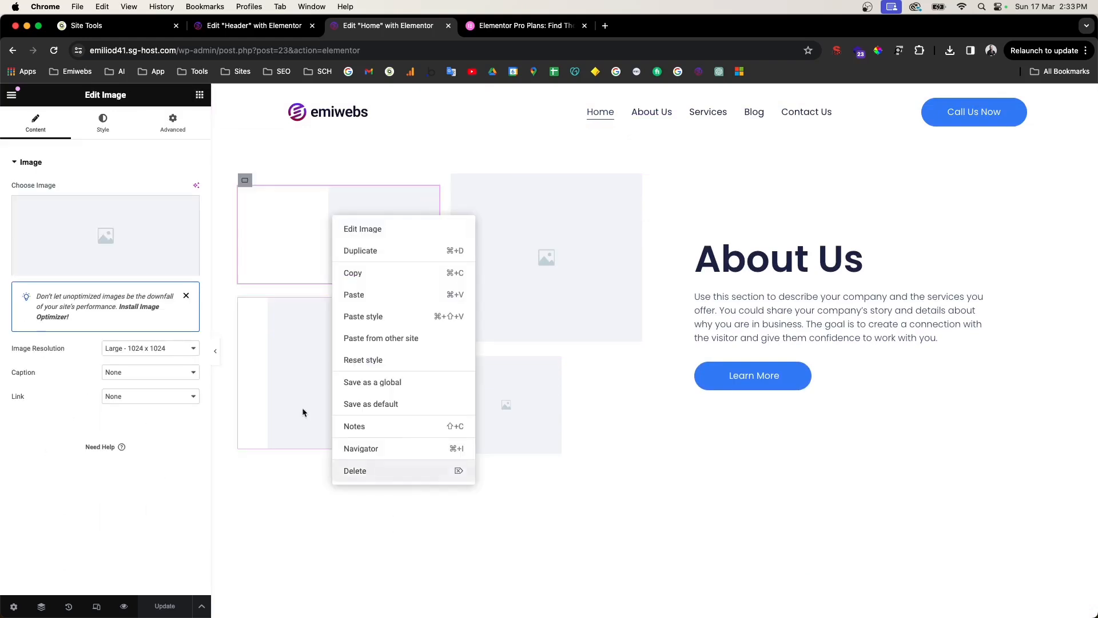
{"action": "left_click", "coordinate": [264, 226]}
{"action": "right_click", "coordinate": [263, 226]}
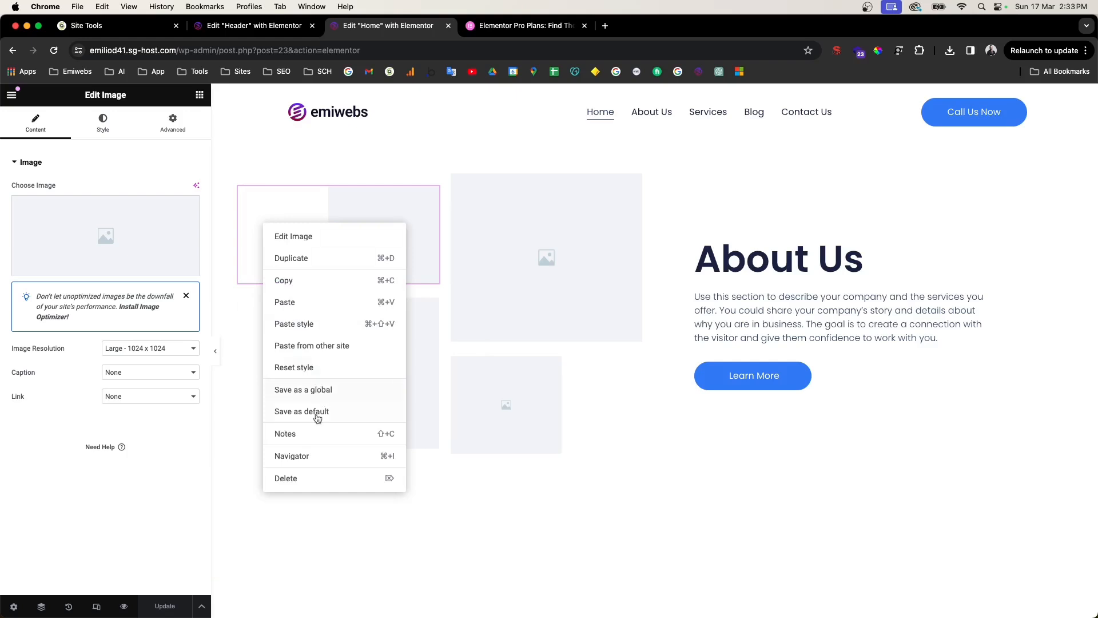
{"action": "left_click", "coordinate": [314, 479]}
Step: Delete the remaining three placeholder images from the About Us collage
{"action": "right_click", "coordinate": [354, 277]}
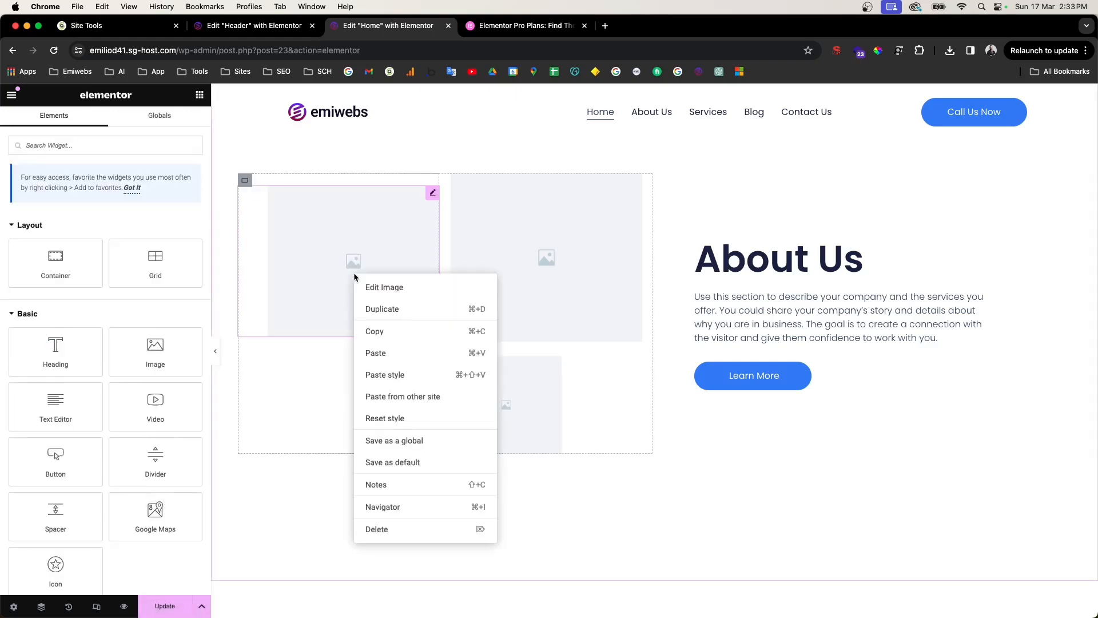
{"action": "left_click", "coordinate": [378, 529]}
{"action": "right_click", "coordinate": [539, 268]}
{"action": "left_click", "coordinate": [578, 521]}
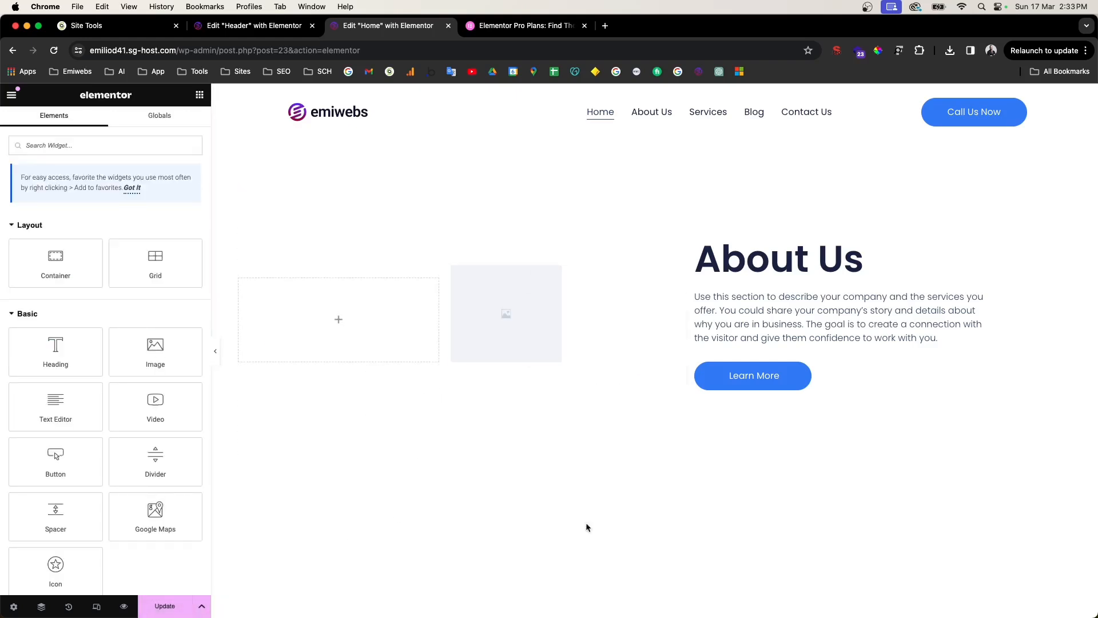
{"action": "right_click", "coordinate": [497, 292]}
{"action": "left_click", "coordinate": [525, 546]}
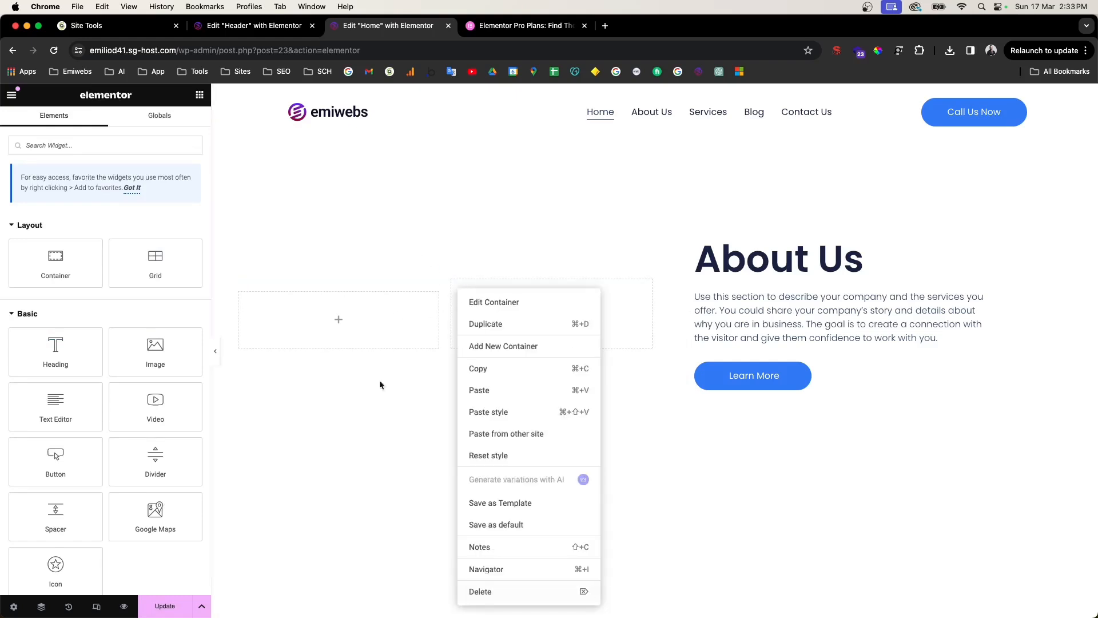
{"action": "left_click", "coordinate": [316, 325]}
Step: Delete the left empty container and drop an Image widget into the remaining one
{"action": "right_click", "coordinate": [247, 287]}
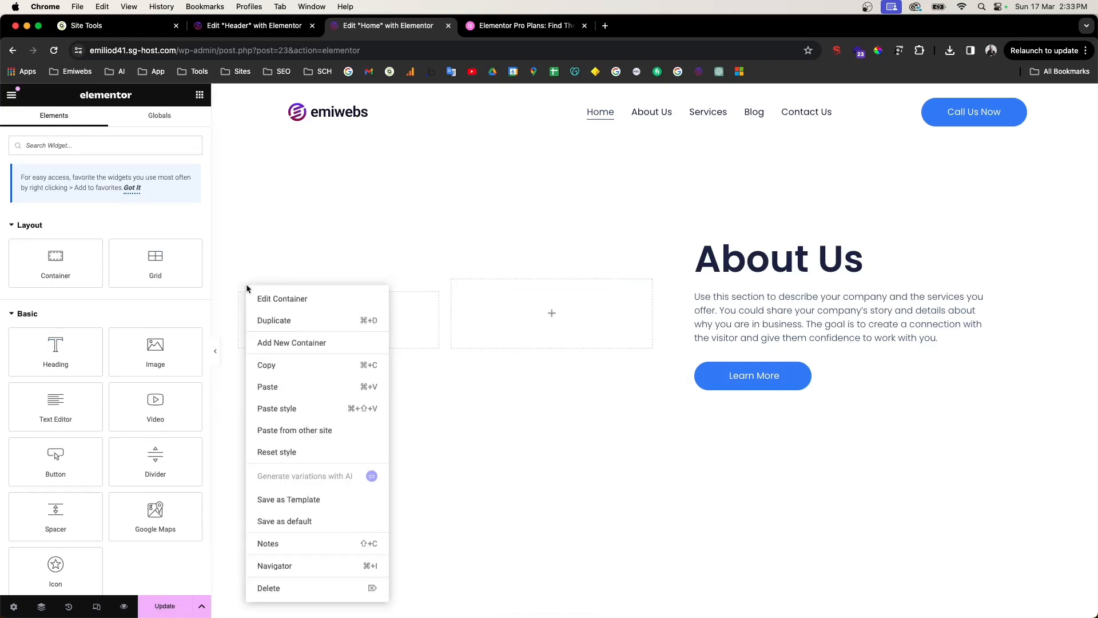
{"action": "left_click", "coordinate": [292, 594]}
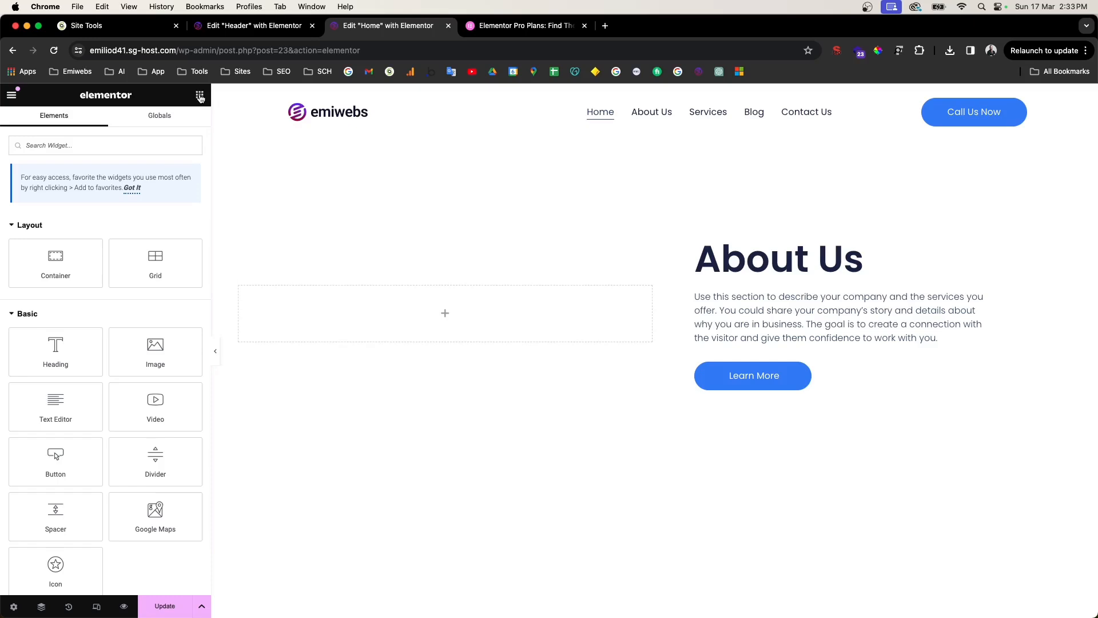
{"action": "left_click_drag", "start_coordinate": [150, 360], "coordinate": [411, 331]}
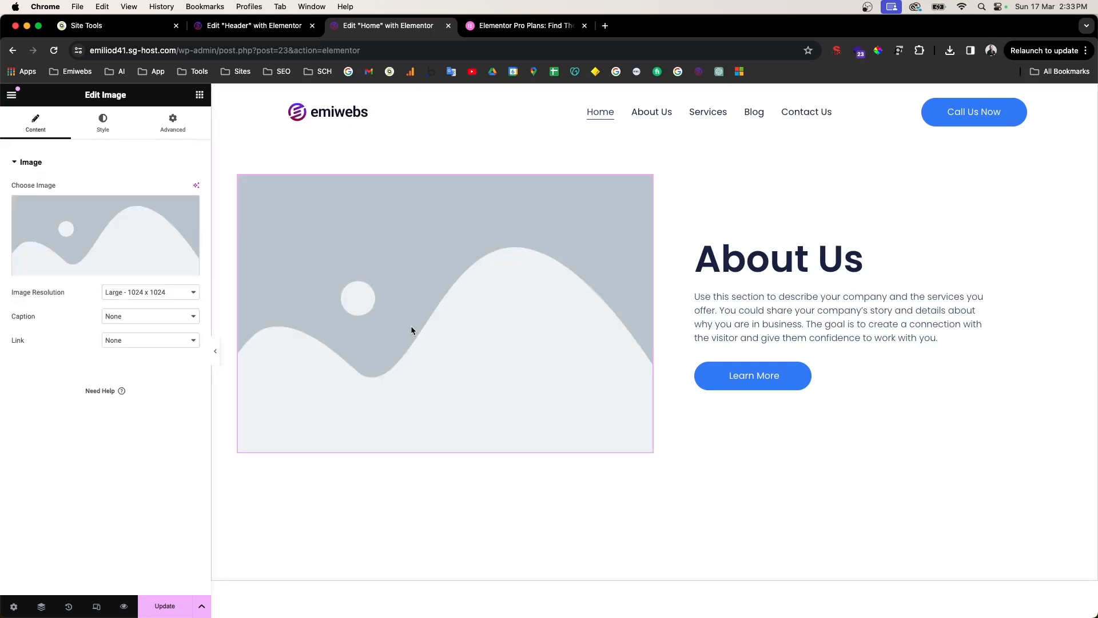
Step: Add a Video widget, found by searching 'vid', beside About Us and delete the placeholder image
{"action": "left_click", "coordinate": [88, 229]}
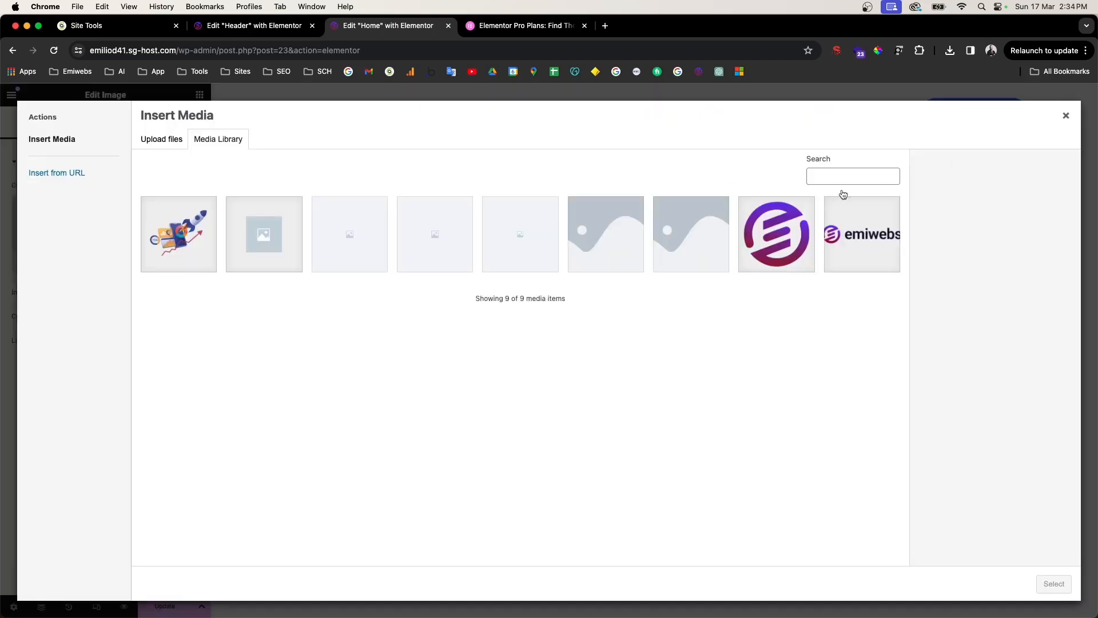
{"action": "left_click", "coordinate": [1067, 118]}
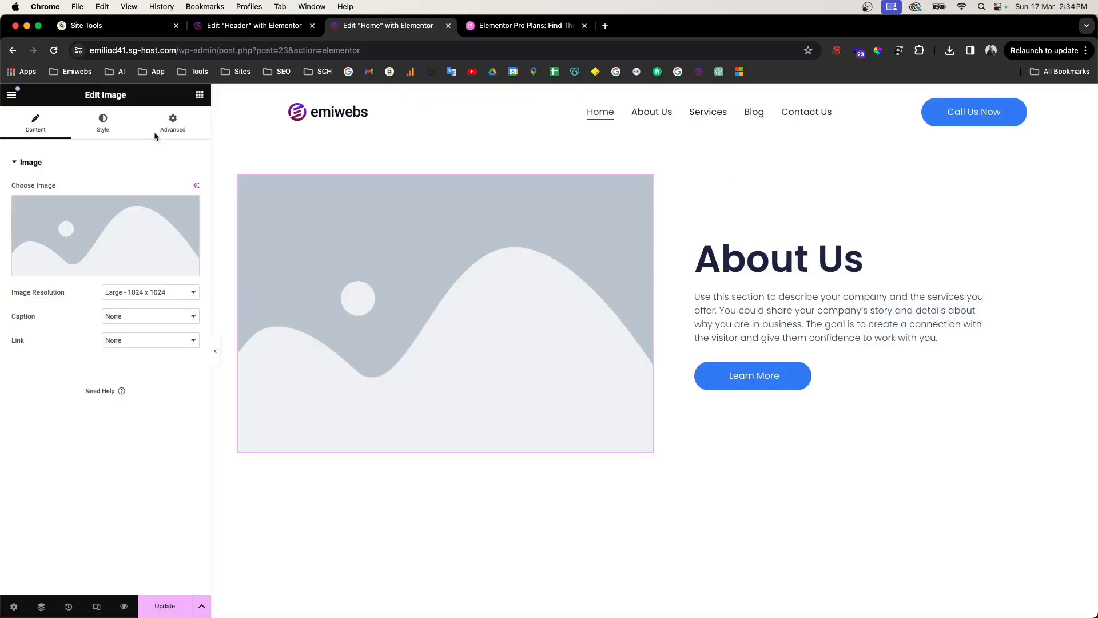
{"action": "left_click", "coordinate": [200, 94]}
{"action": "type", "text": "vid"}
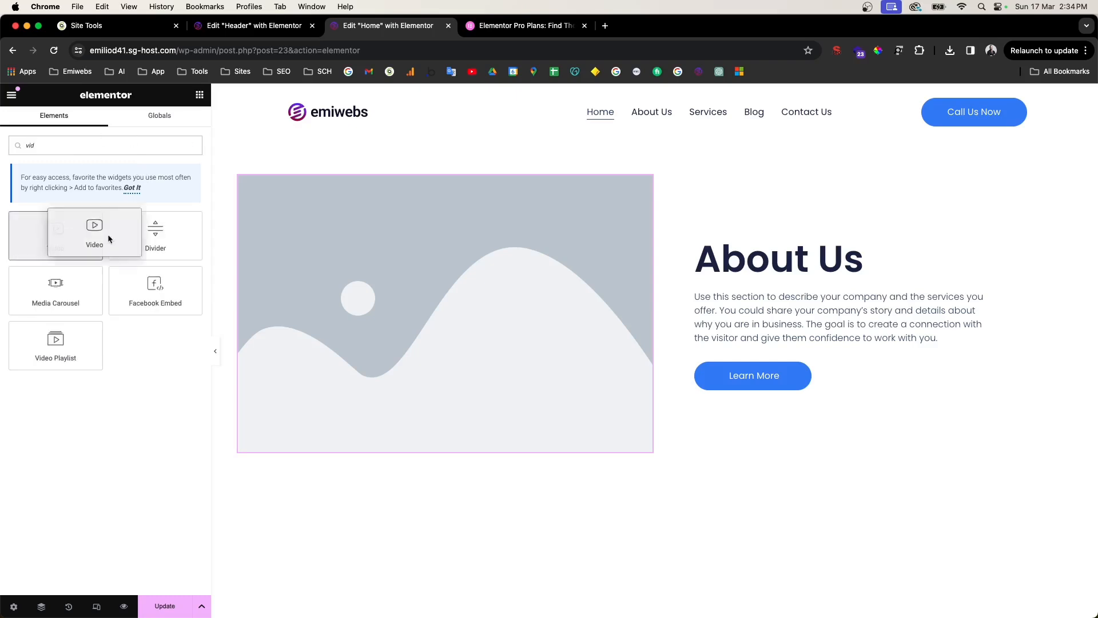
{"action": "left_click_drag", "start_coordinate": [78, 235], "coordinate": [436, 250]}
{"action": "right_click", "coordinate": [433, 408]}
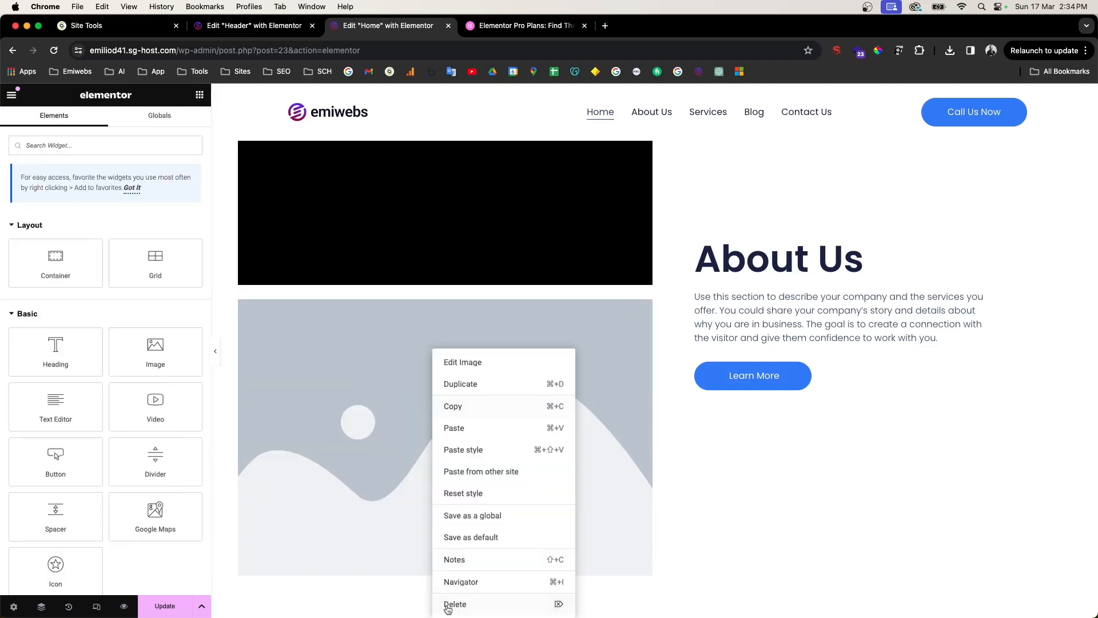
{"action": "left_click", "coordinate": [448, 605]}
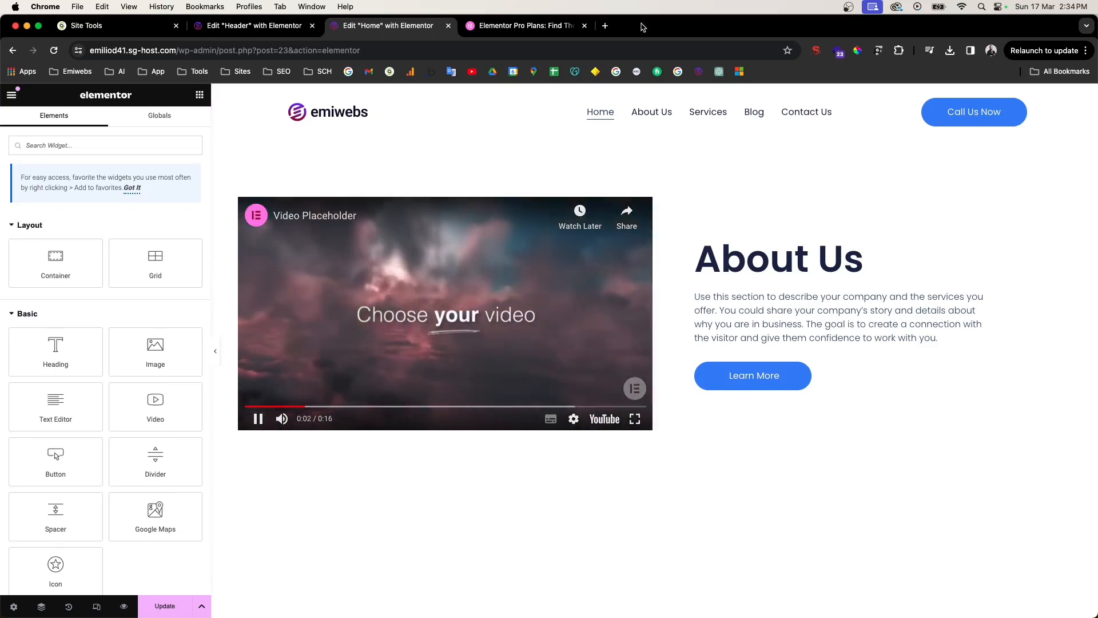
{"action": "left_click", "coordinate": [606, 27]}
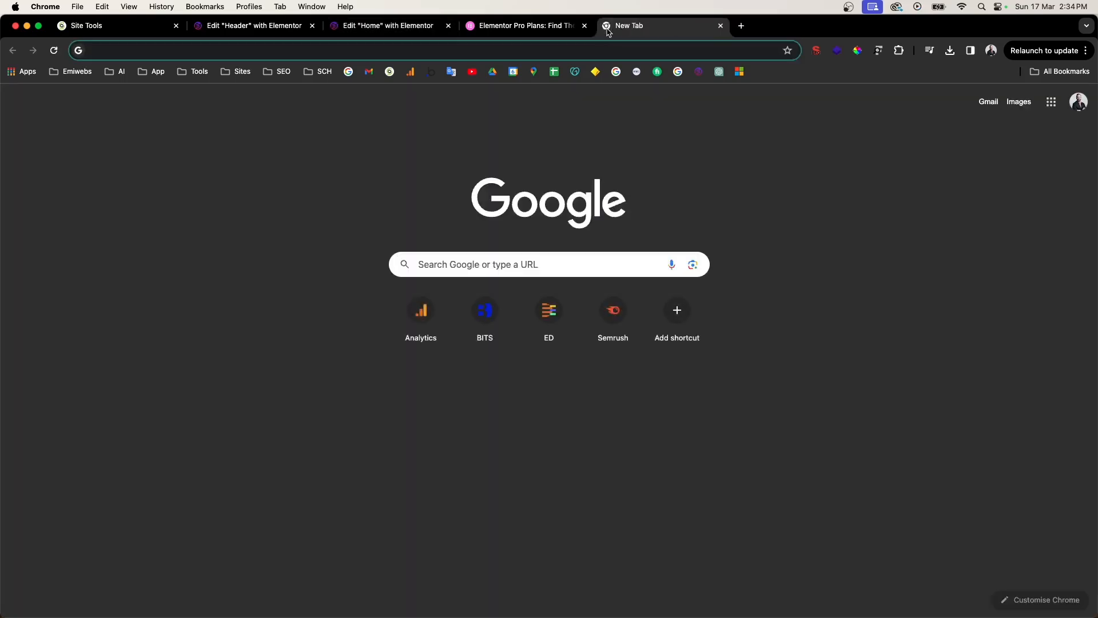
{"action": "type", "text": "emiweb"}
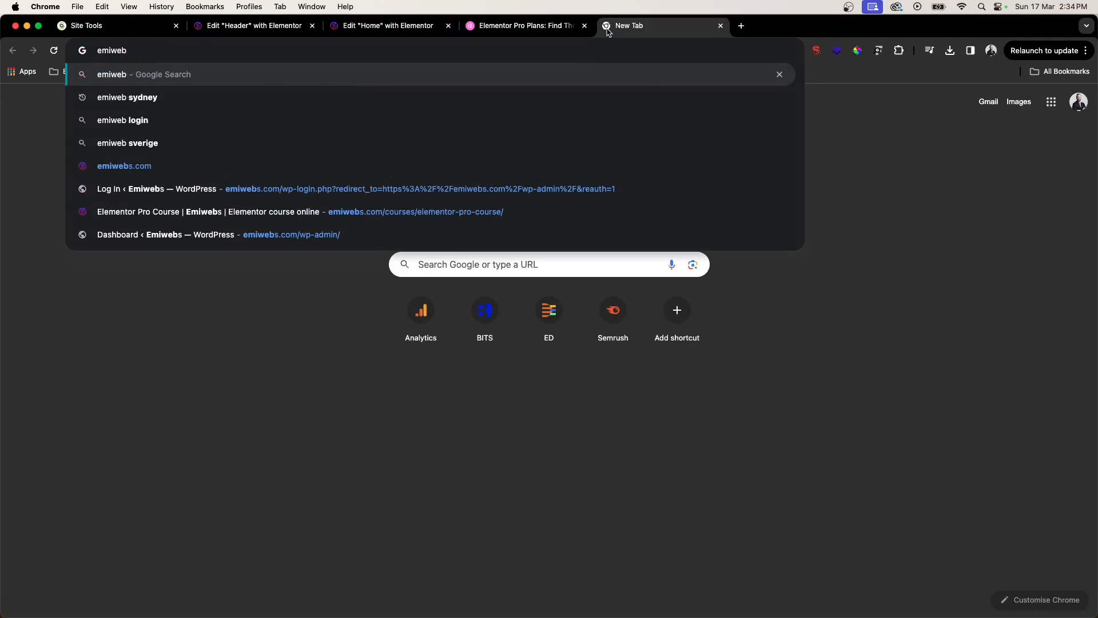
{"action": "type", "text": " youtube"}
{"action": "key", "text": "Return"}
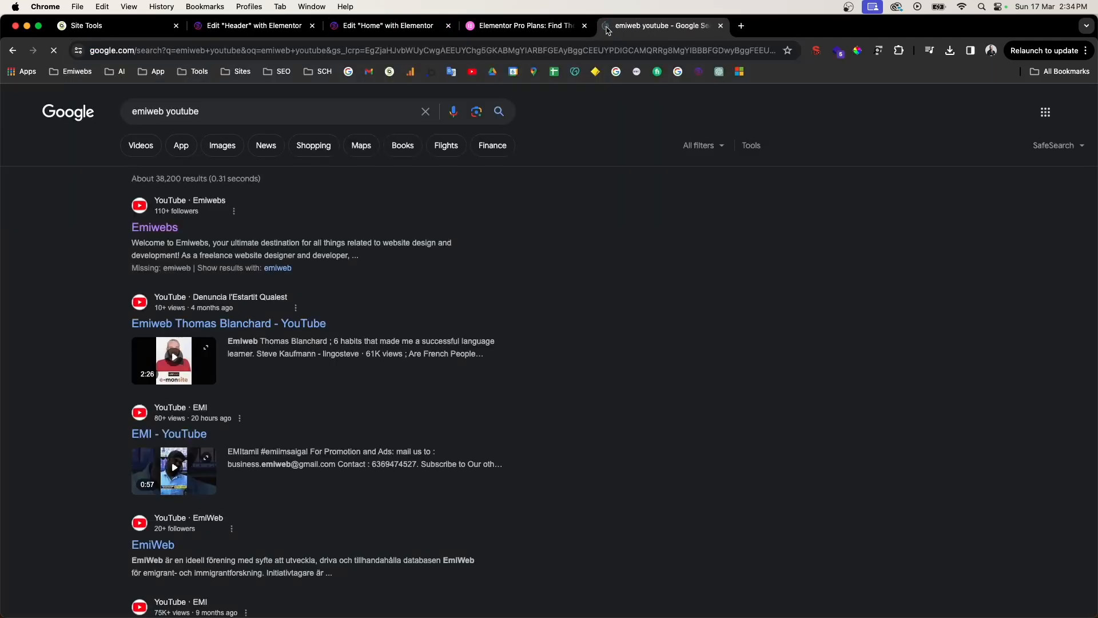
{"action": "left_click", "coordinate": [150, 229]}
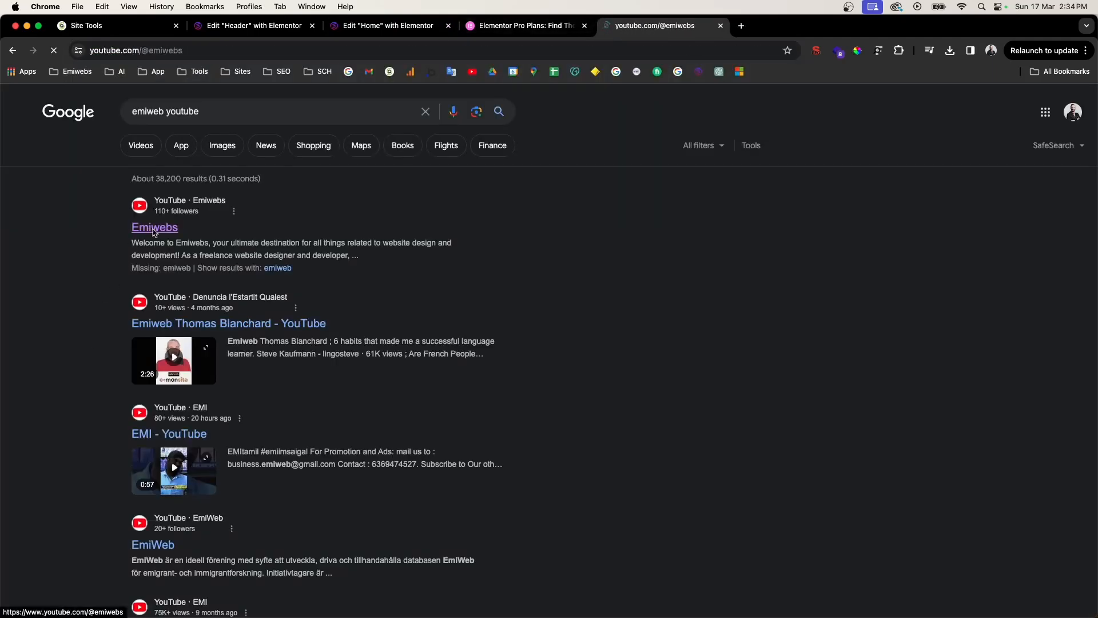
{"action": "scroll", "coordinate": [491, 460], "scroll_direction": "down", "scroll_amount": 5}
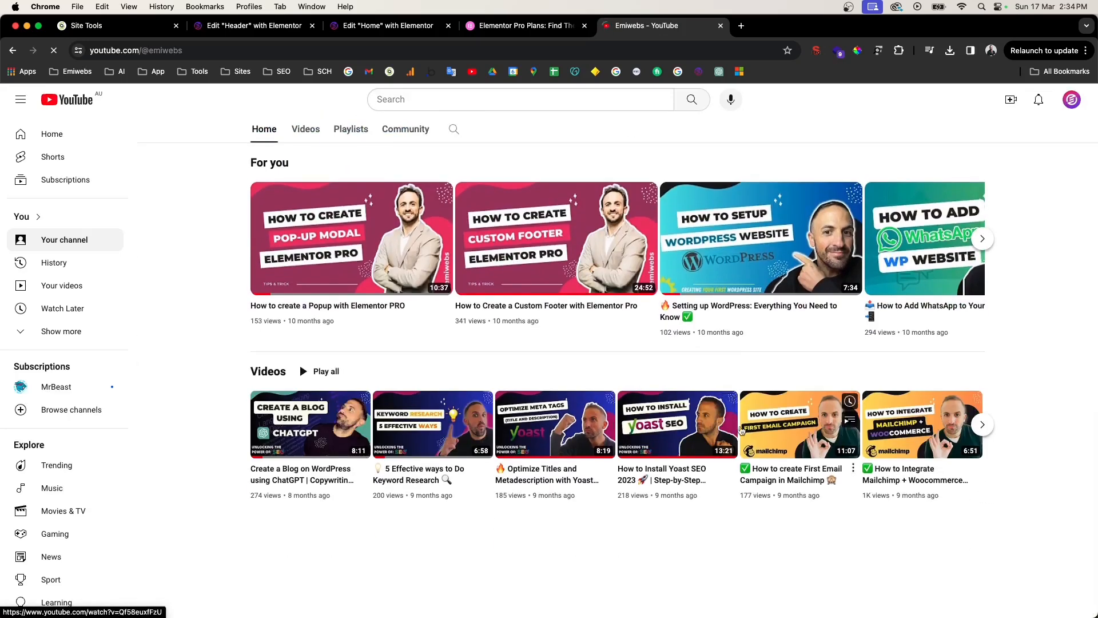
{"action": "left_click", "coordinate": [801, 429]}
{"action": "left_click", "coordinate": [235, 51]}
{"action": "key", "text": "super+c"}
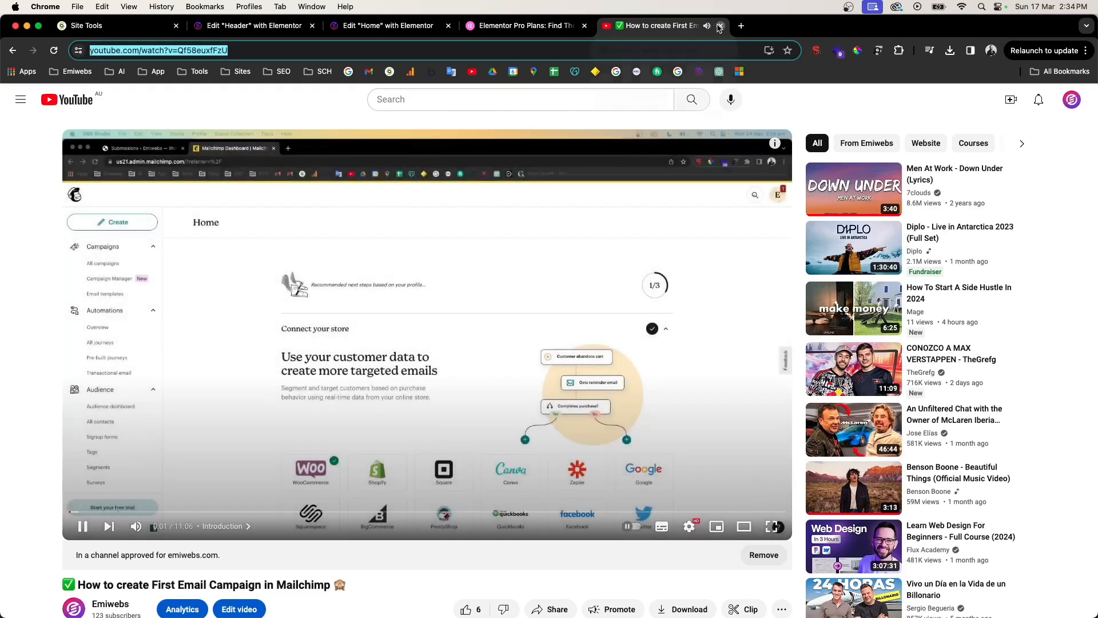
{"action": "left_click", "coordinate": [720, 27]}
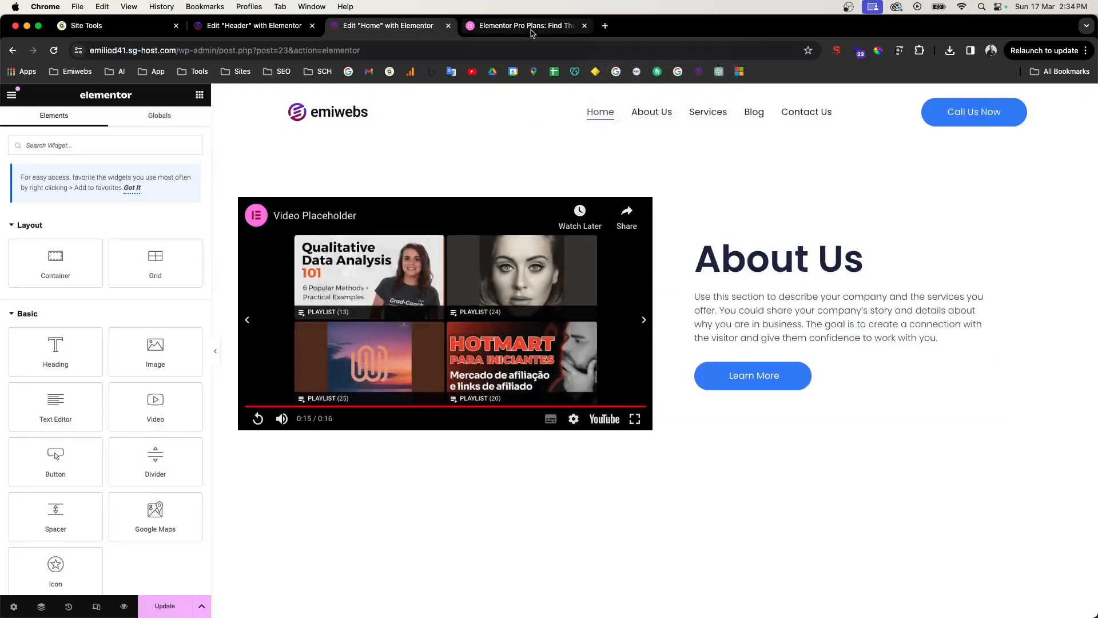
{"action": "left_click", "coordinate": [452, 265]}
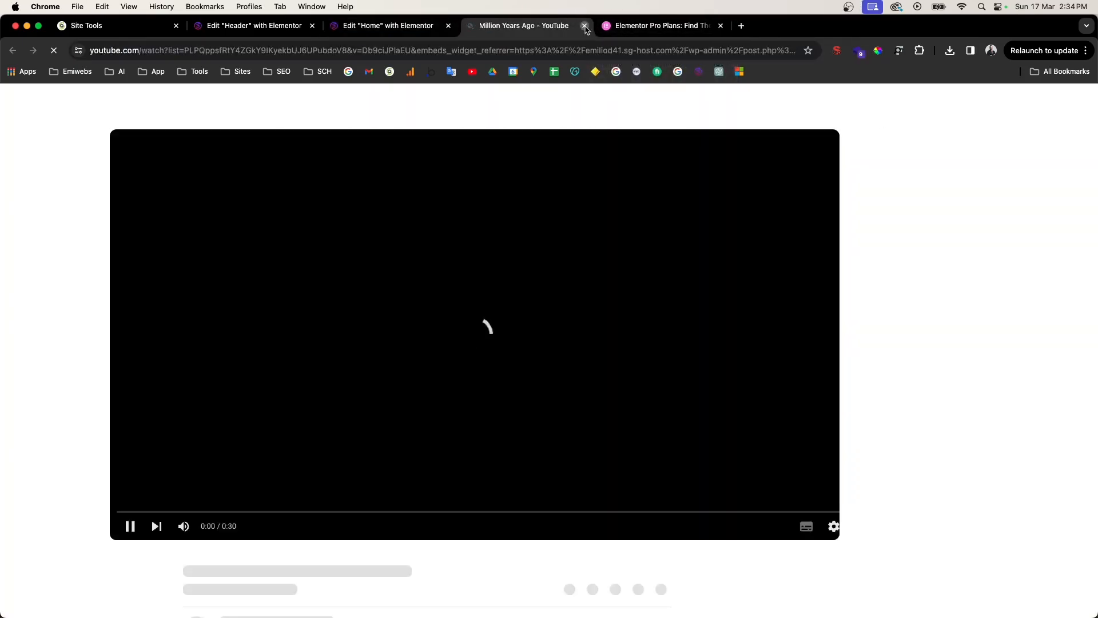
{"action": "left_click", "coordinate": [585, 26]}
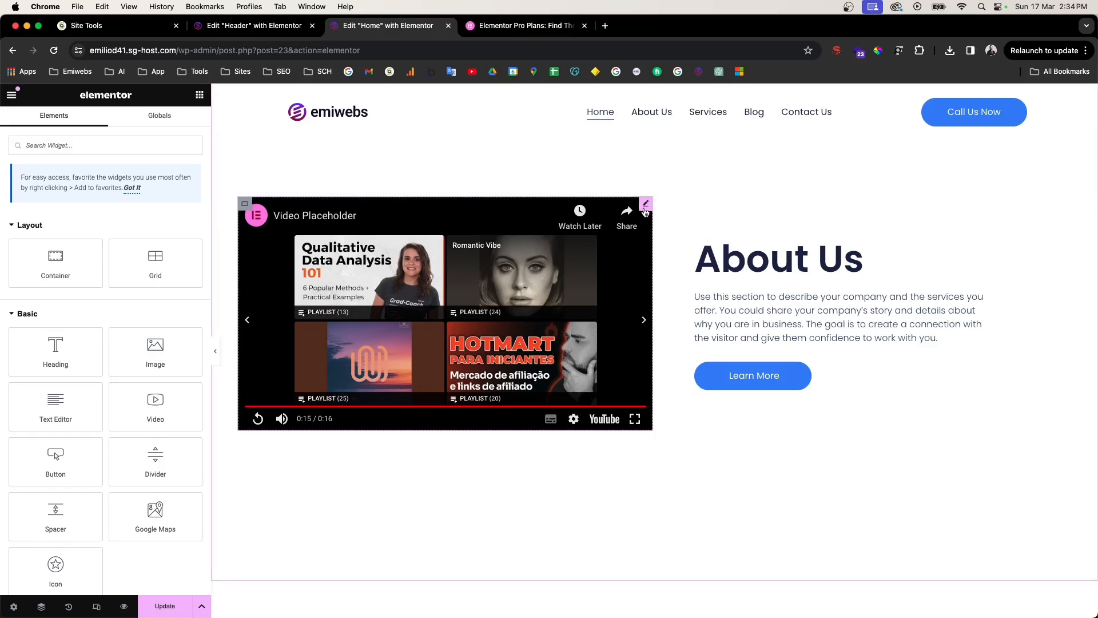
Step: Paste the Mailchimp first email campaign YouTube link into the Video widget's Link field
{"action": "left_click", "coordinate": [645, 210]}
{"action": "triple_click", "coordinate": [47, 226]}
{"action": "key", "text": "super+v"}
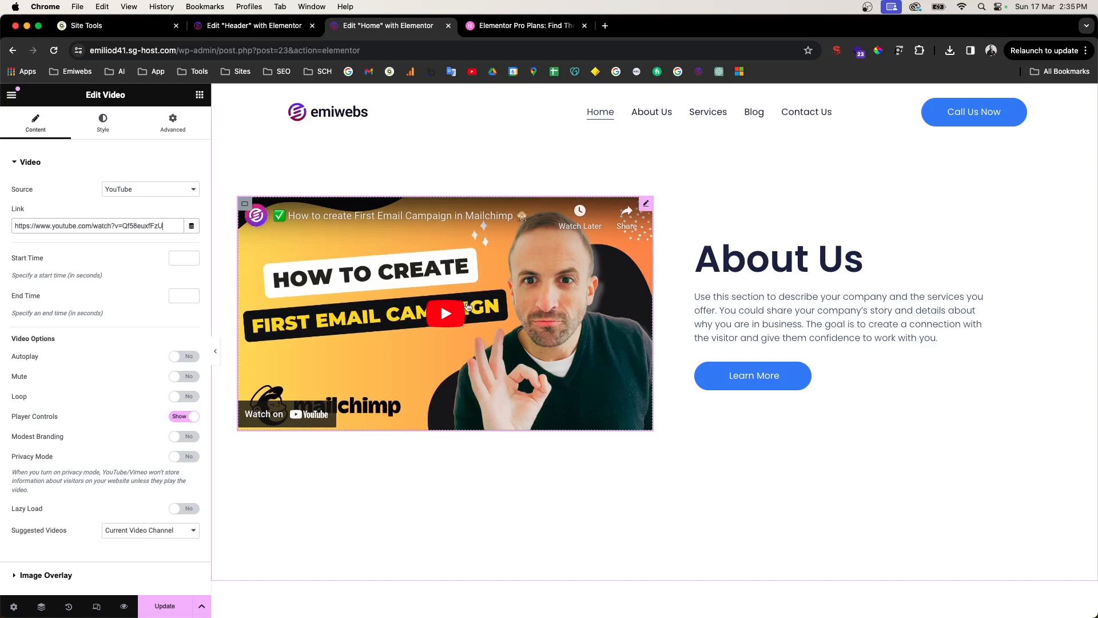
{"action": "scroll", "coordinate": [757, 399], "scroll_direction": "down", "scroll_amount": 5}
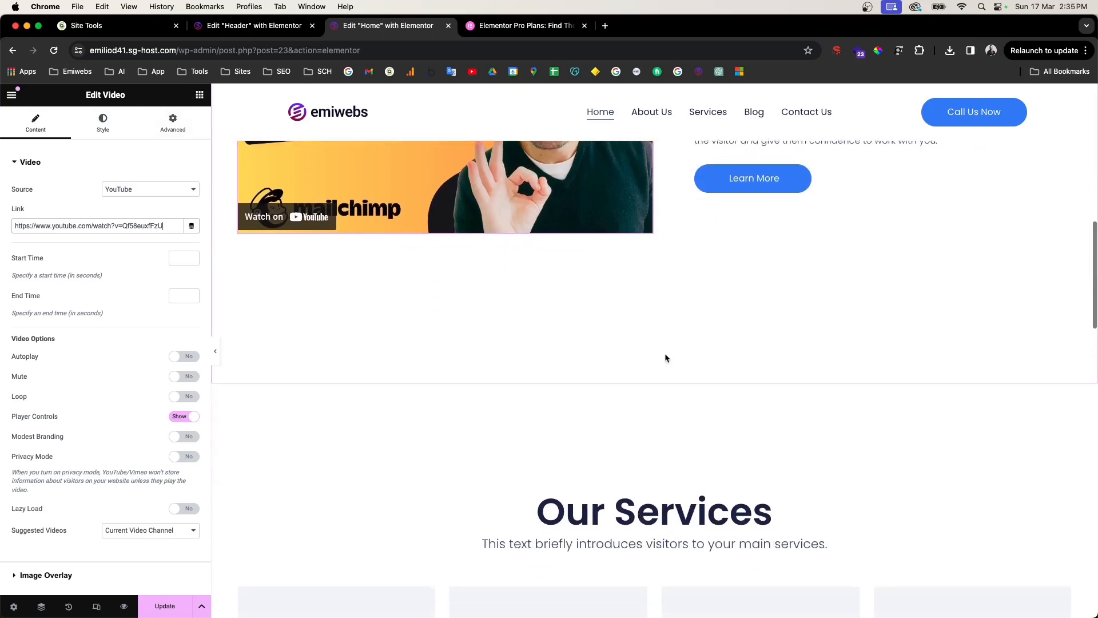
{"action": "scroll", "coordinate": [677, 347], "scroll_direction": "up", "scroll_amount": 7}
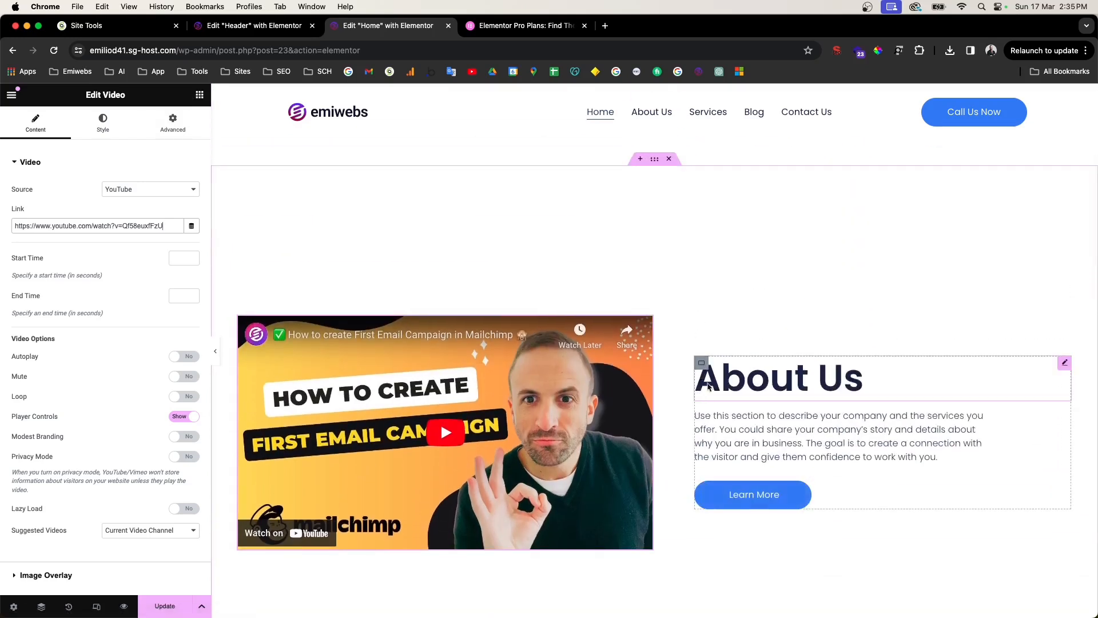
Step: Play and pause the video preview, and try dragging the About Us block beside it
{"action": "left_click_drag", "start_coordinate": [705, 367], "coordinate": [243, 341]}
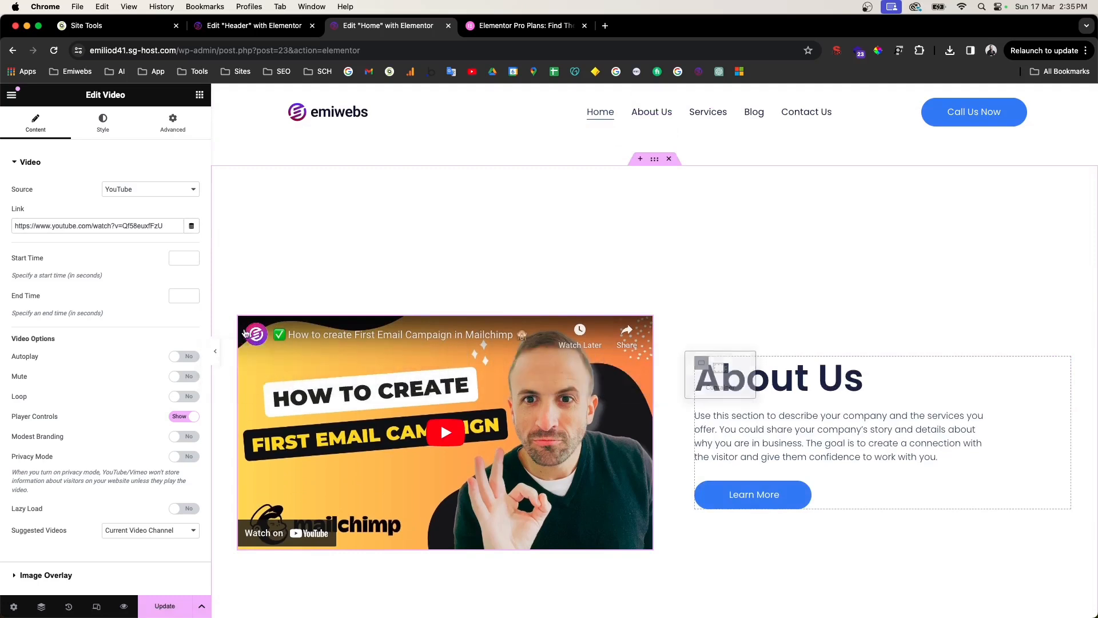
{"action": "left_click", "coordinate": [489, 380]}
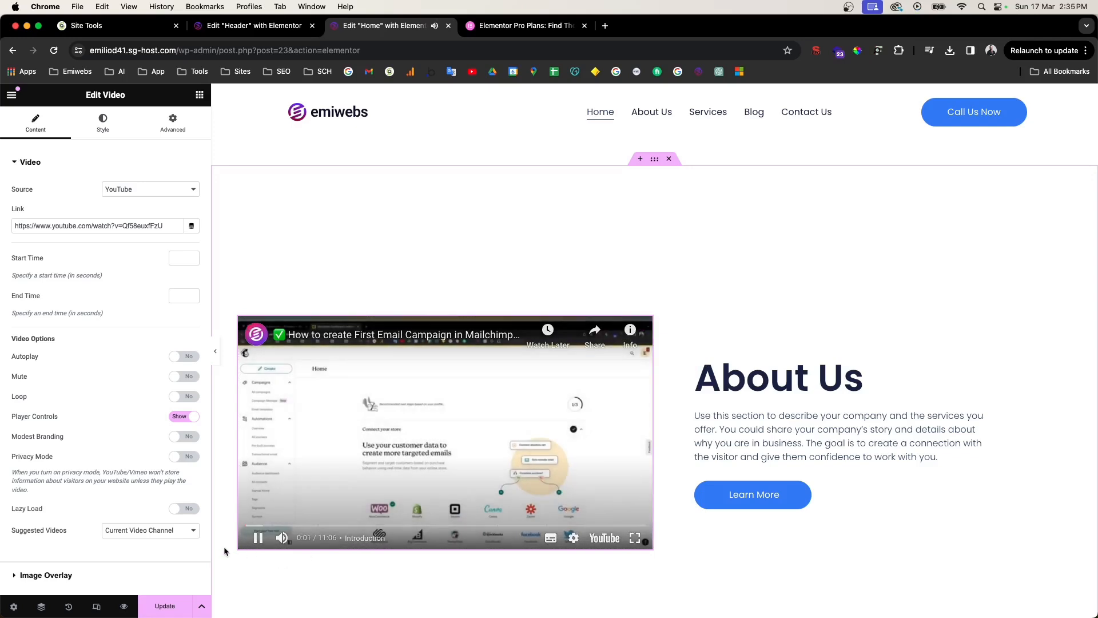
{"action": "left_click", "coordinate": [258, 538]}
{"action": "left_click_drag", "start_coordinate": [709, 369], "coordinate": [241, 355]}
{"action": "left_click_drag", "start_coordinate": [702, 362], "coordinate": [213, 374]}
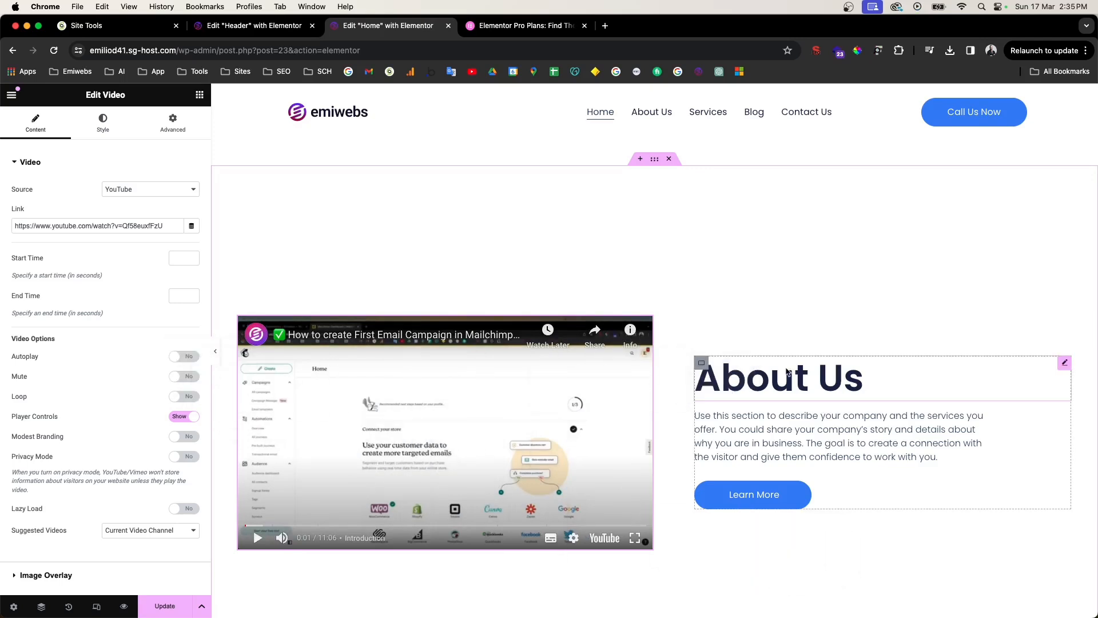
Step: In the Navigator, move the video's container out of its parent Hero container
{"action": "left_click", "coordinate": [701, 364]}
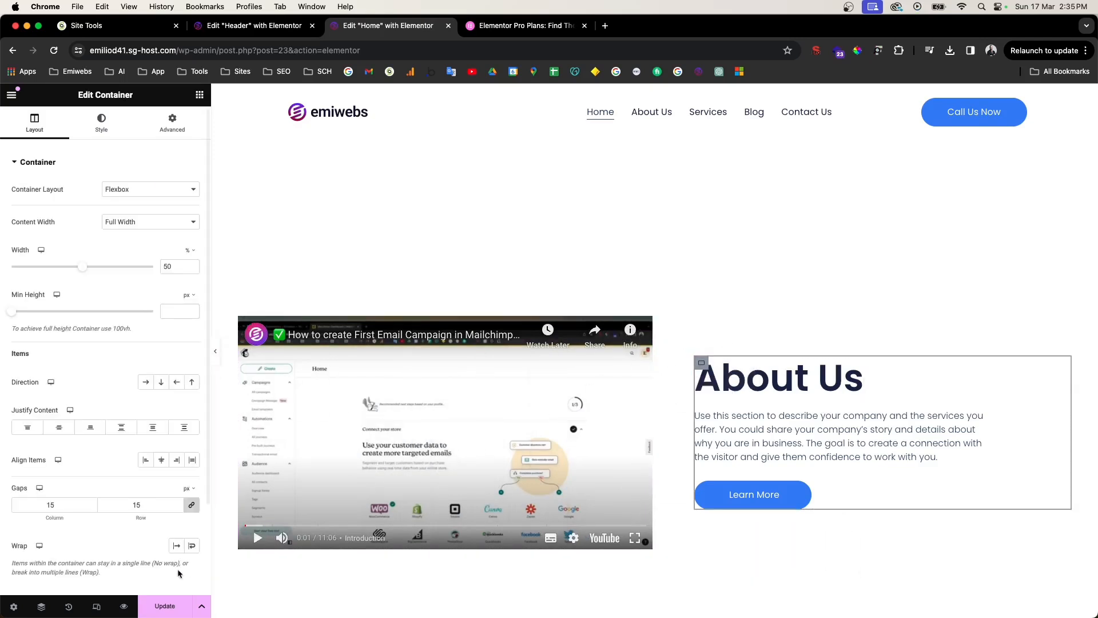
{"action": "left_click", "coordinate": [42, 605]}
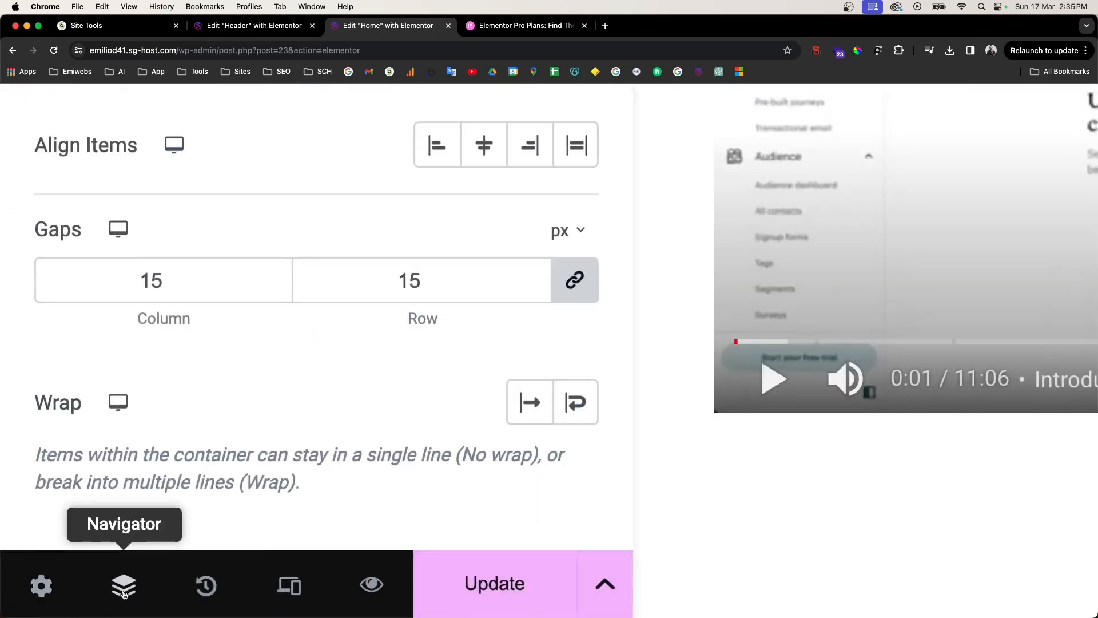
{"action": "left_click", "coordinate": [130, 593]}
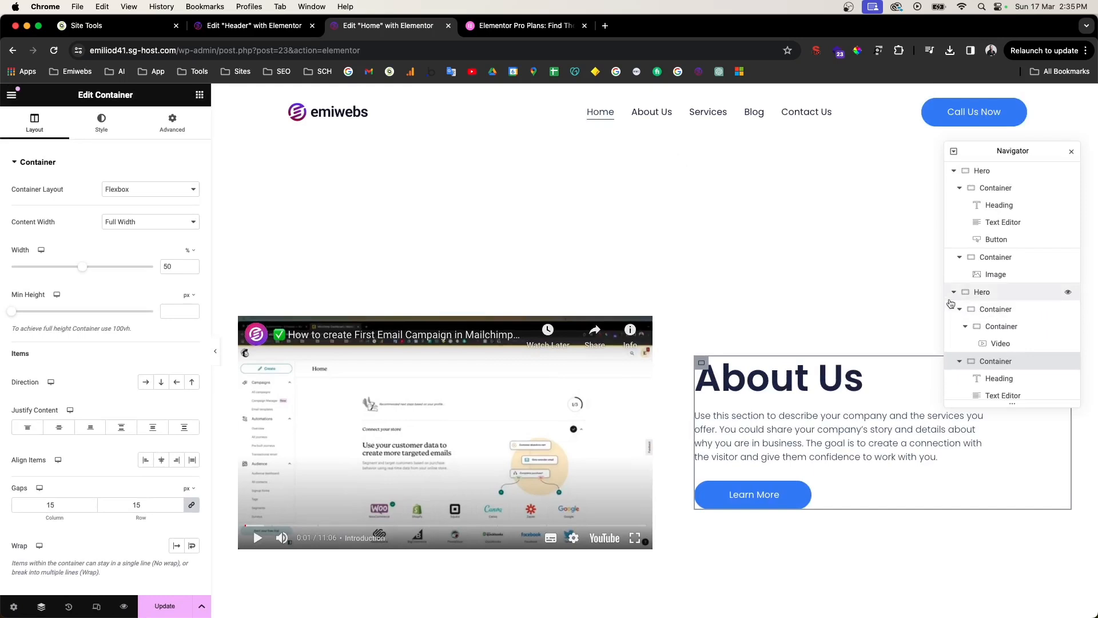
{"action": "left_click", "coordinate": [988, 185]}
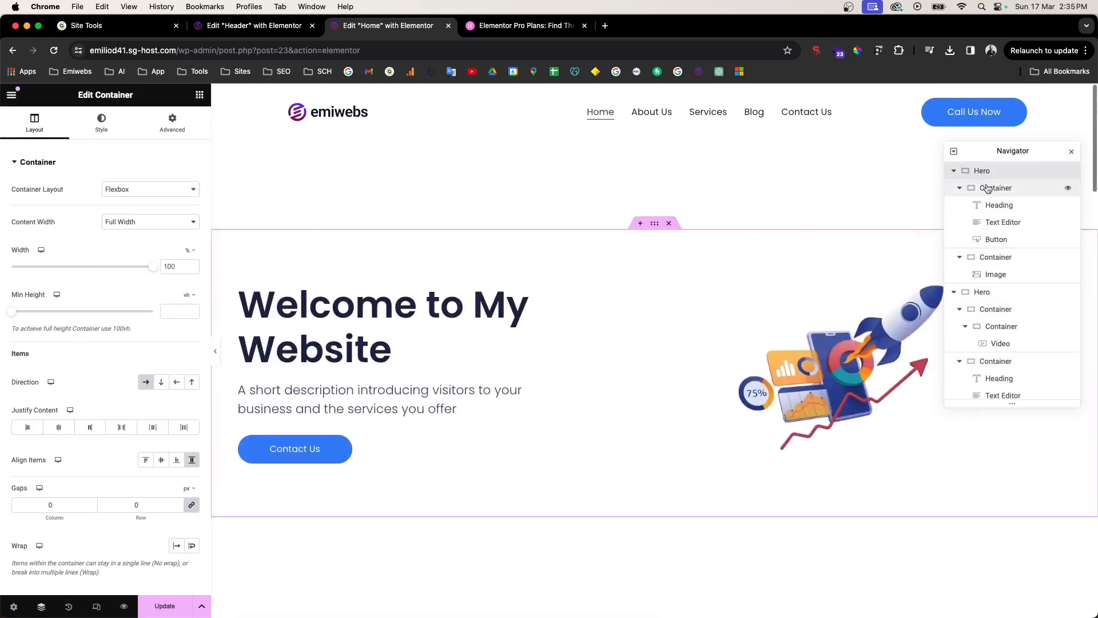
{"action": "left_click", "coordinate": [984, 294]}
{"action": "left_click", "coordinate": [990, 326]}
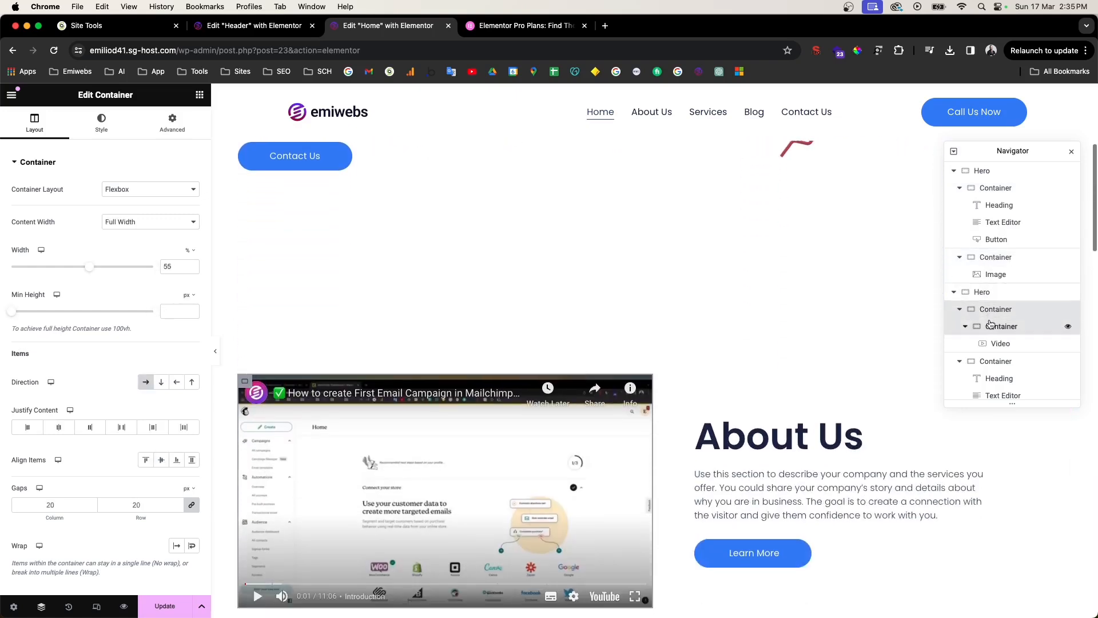
{"action": "left_click", "coordinate": [991, 294]}
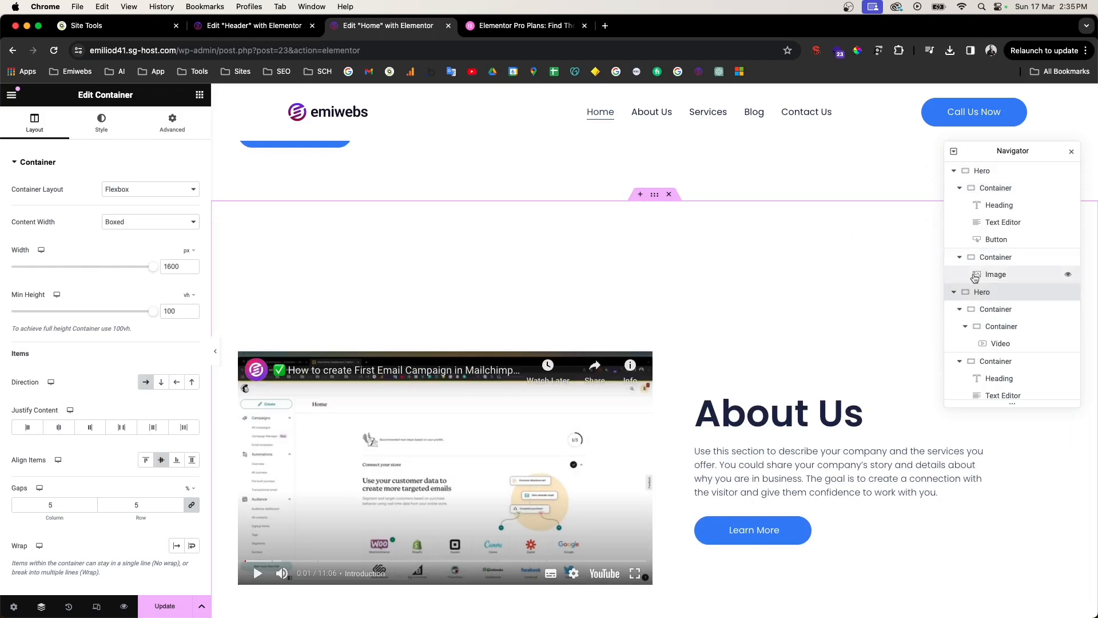
{"action": "left_click", "coordinate": [998, 329]}
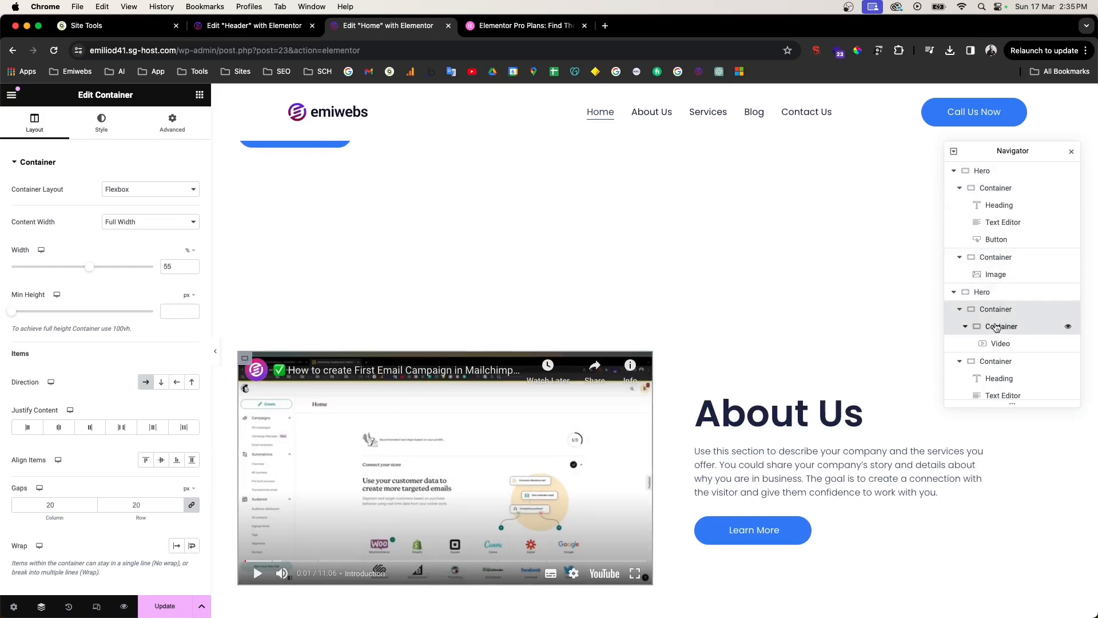
{"action": "left_click_drag", "start_coordinate": [996, 327], "coordinate": [994, 314]}
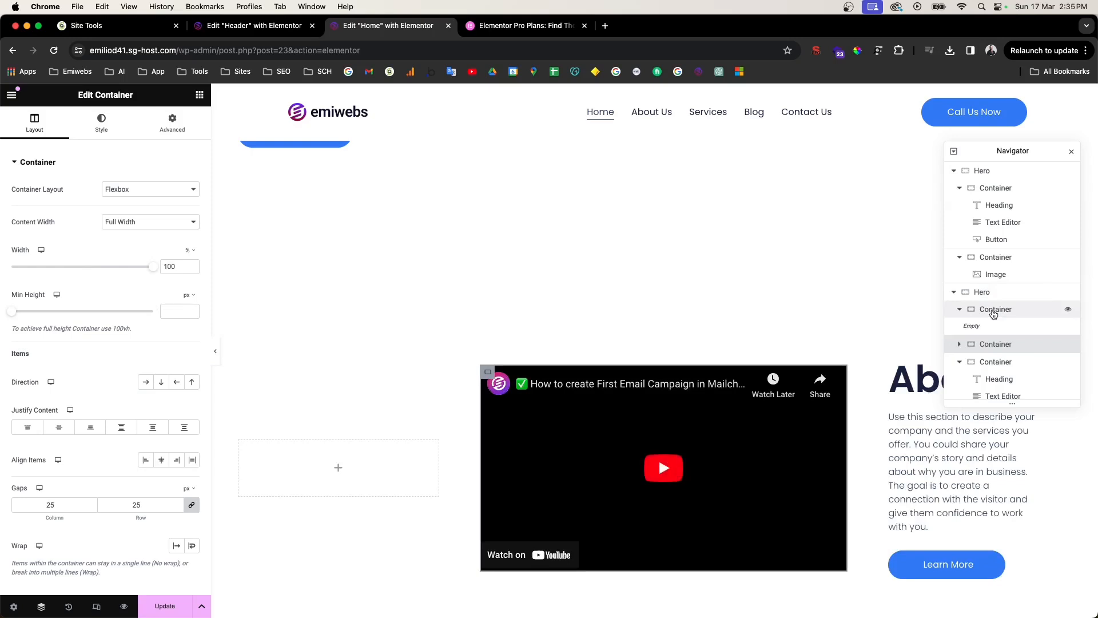
Step: Revert the page through History to the 'Image Removed' step
{"action": "left_click", "coordinate": [69, 608]}
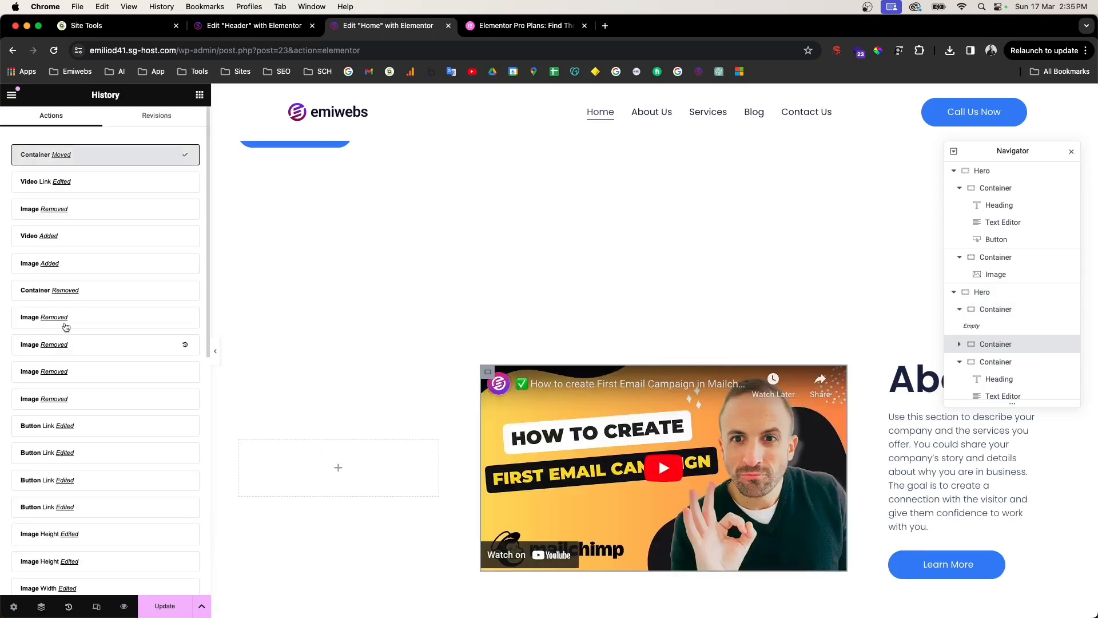
{"action": "left_click", "coordinate": [32, 212]}
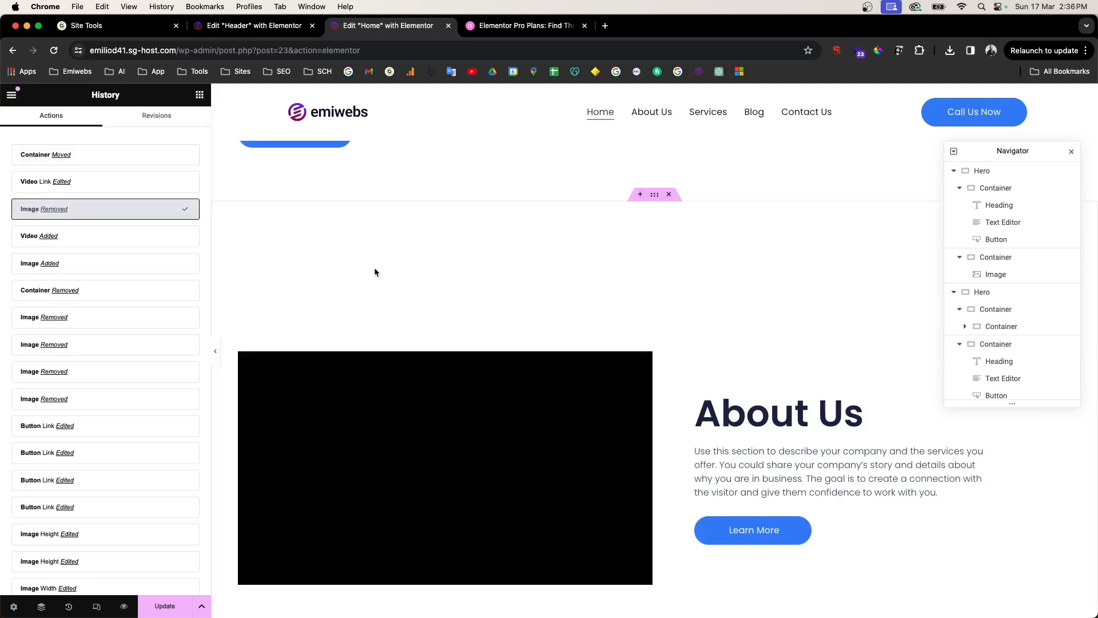
{"action": "left_click_drag", "start_coordinate": [701, 397], "coordinate": [881, 367]}
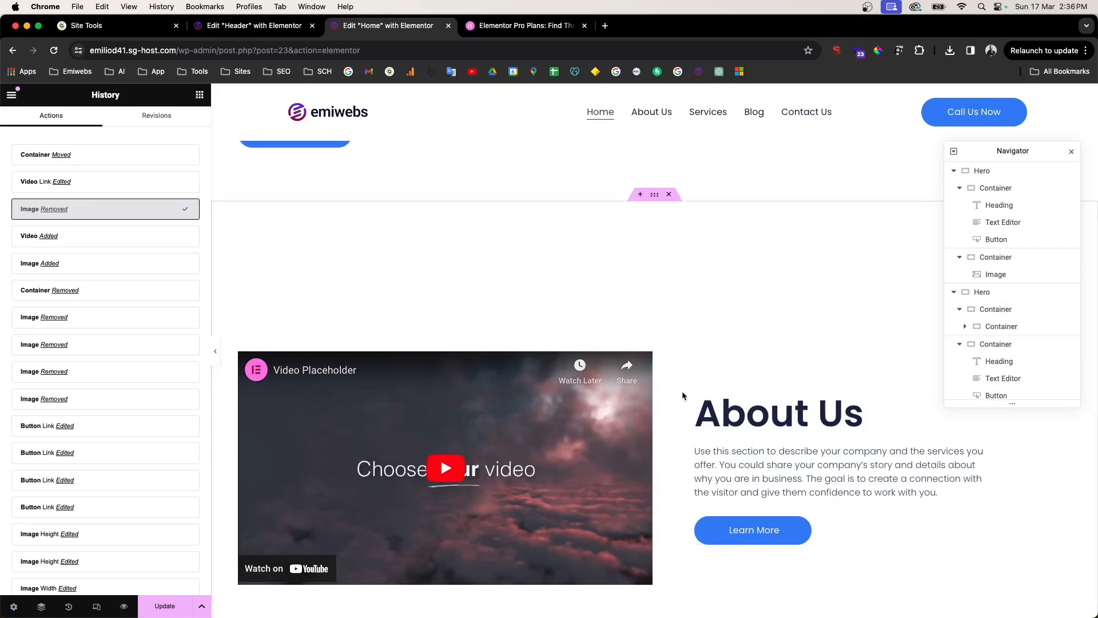
Step: Reorder the containers in the Navigator so the video sits left of the About Us content
{"action": "left_click", "coordinate": [707, 398]}
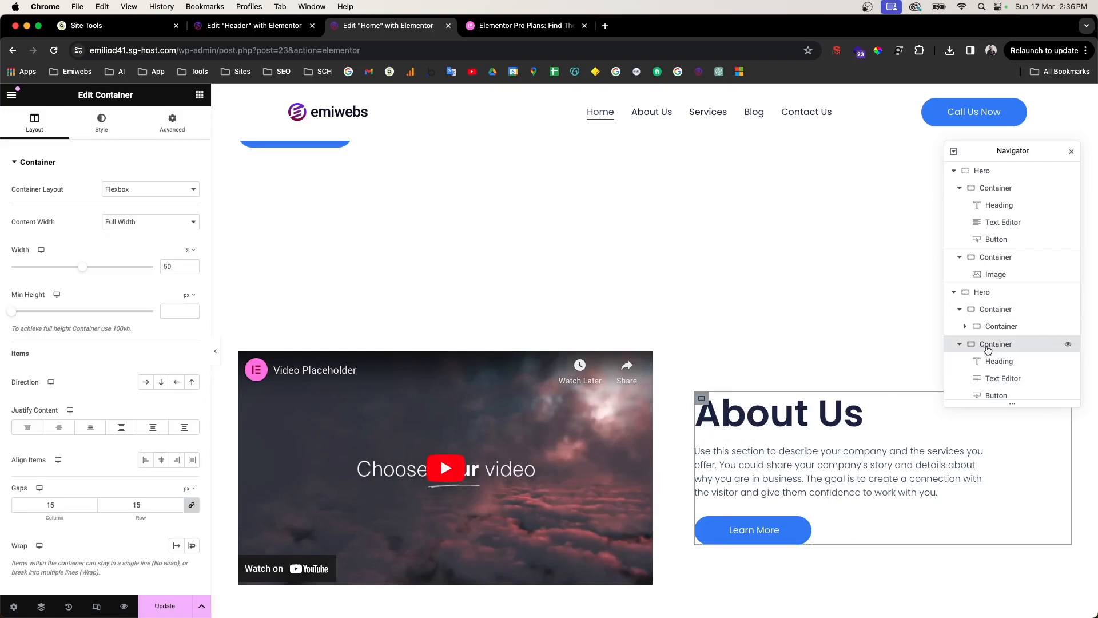
{"action": "left_click", "coordinate": [962, 345]}
{"action": "left_click", "coordinate": [959, 309]}
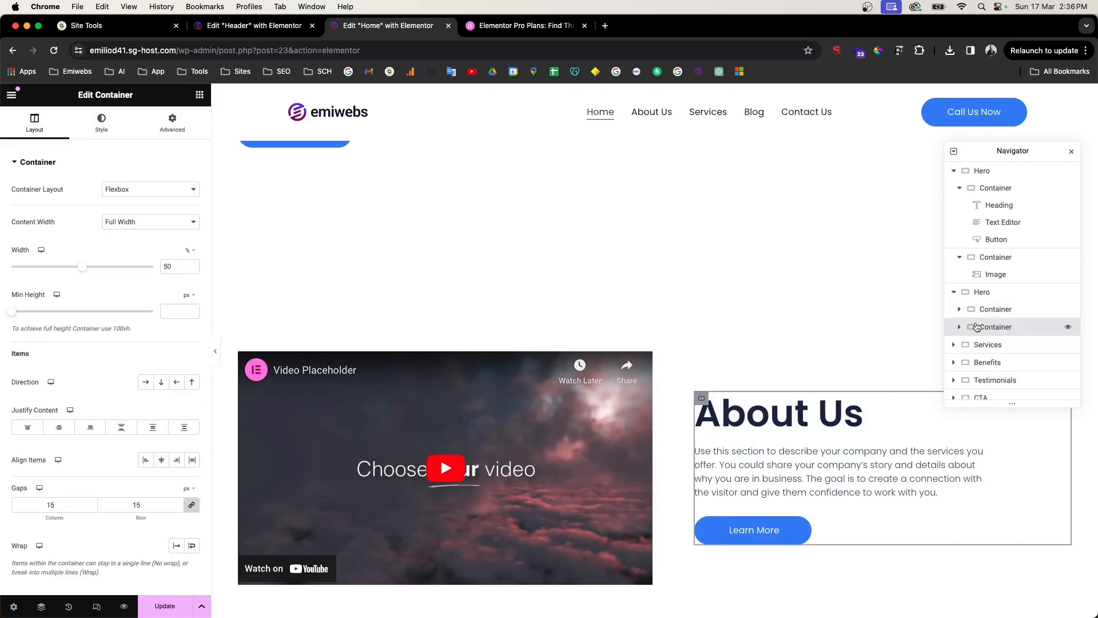
{"action": "left_click_drag", "start_coordinate": [980, 330], "coordinate": [978, 305]}
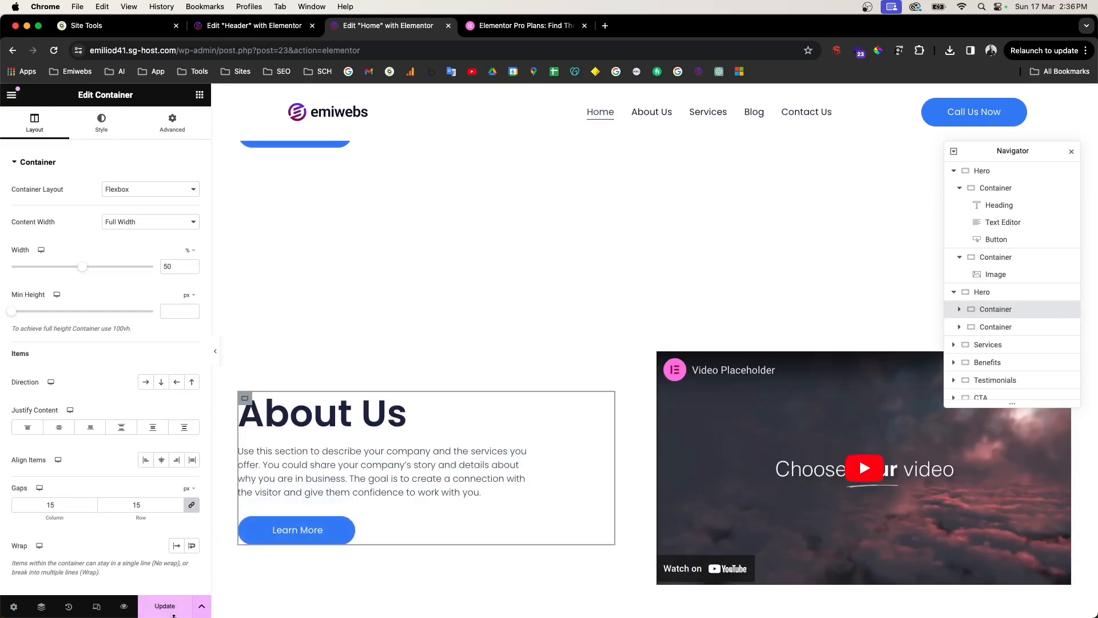
{"action": "scroll", "coordinate": [516, 353], "scroll_direction": "up", "scroll_amount": 5}
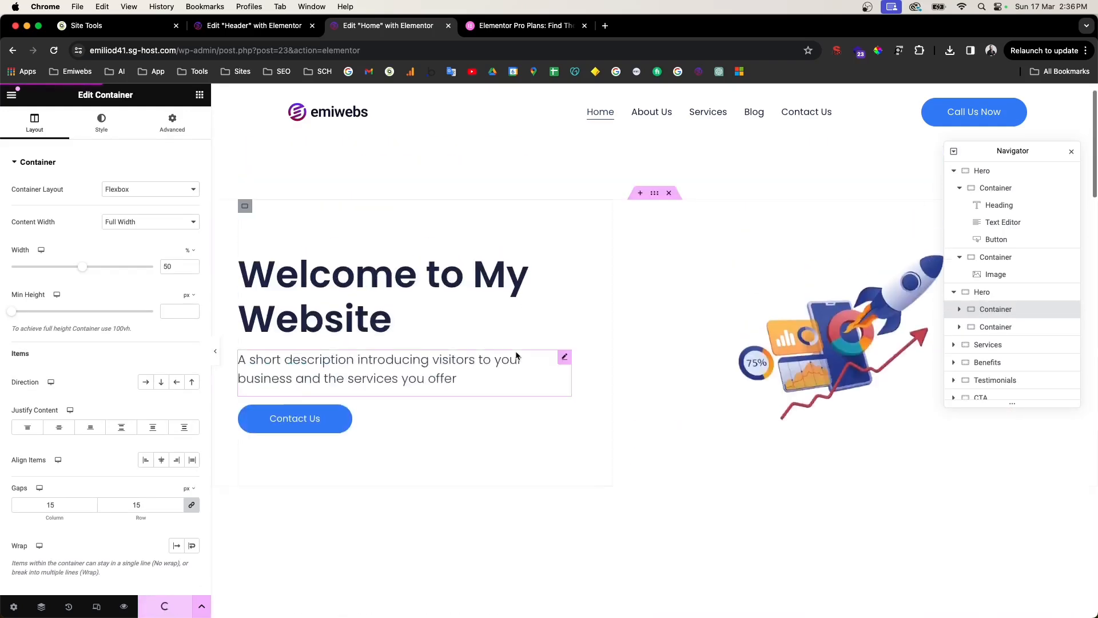
{"action": "scroll", "coordinate": [516, 353], "scroll_direction": "down", "scroll_amount": 9}
{"action": "scroll", "coordinate": [738, 316], "scroll_direction": "up", "scroll_amount": 4}
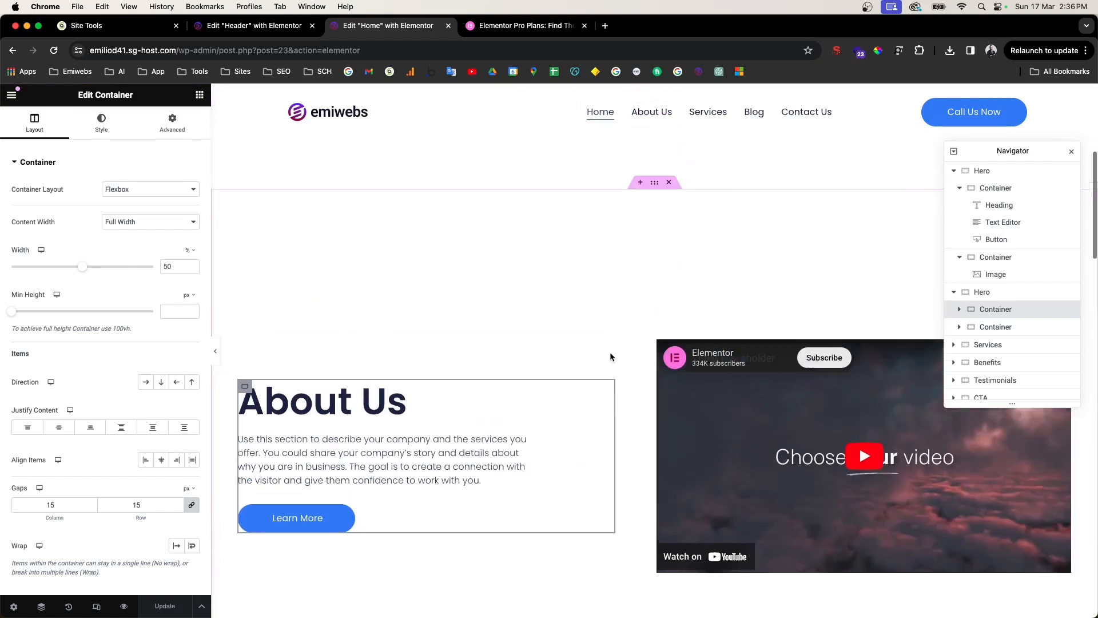
{"action": "left_click_drag", "start_coordinate": [989, 311], "coordinate": [972, 332]}
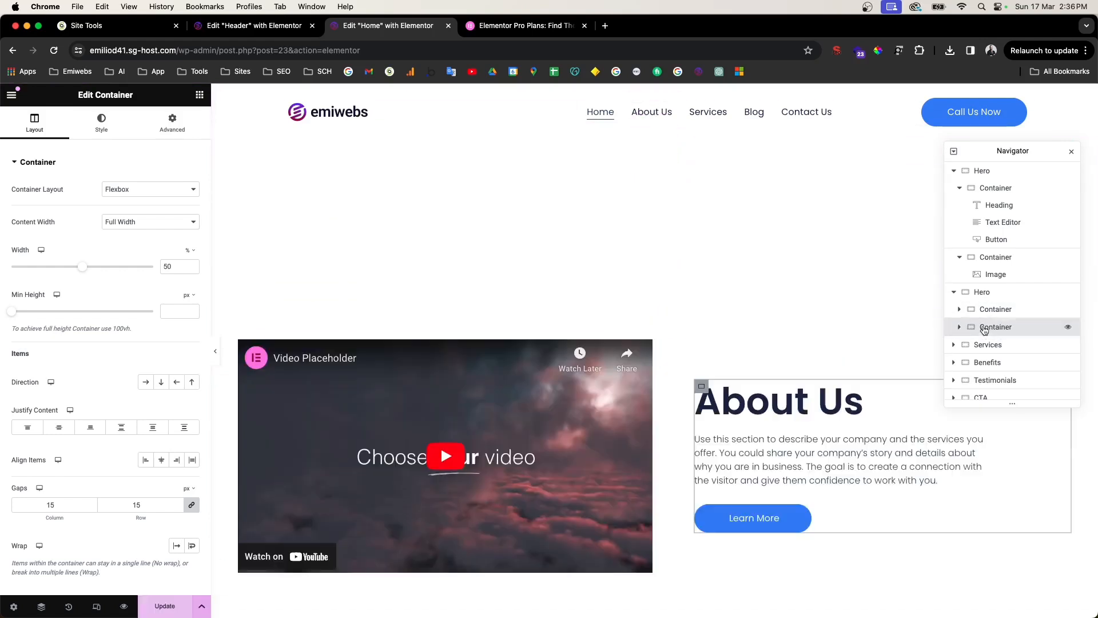
{"action": "scroll", "coordinate": [445, 429], "scroll_direction": "down", "scroll_amount": 8}
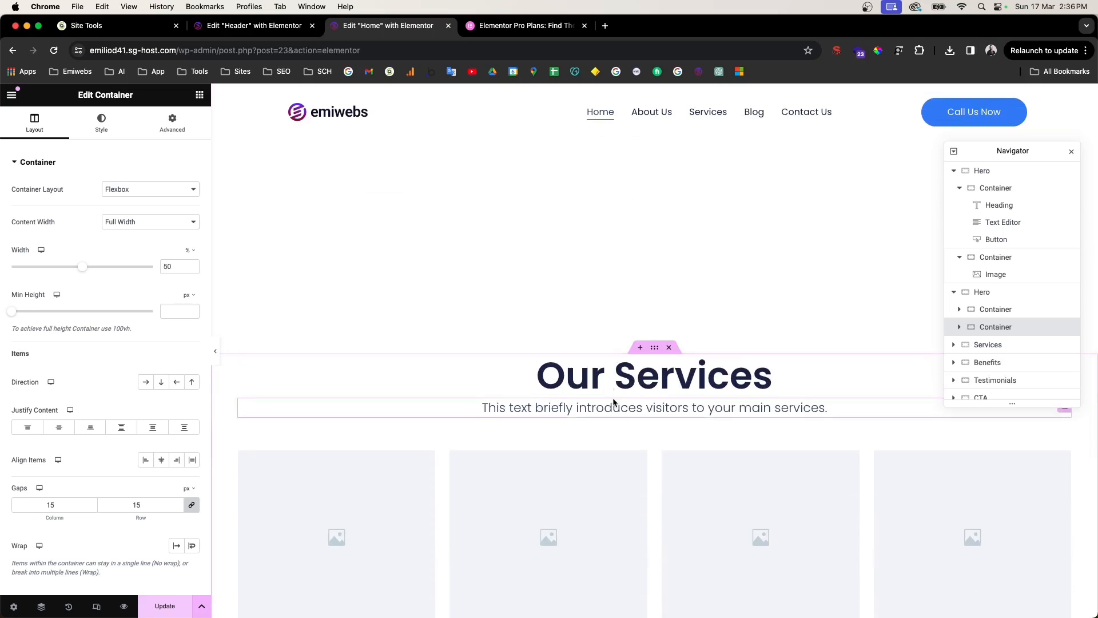
Step: Open the media library for Service 1's image and select Assets icons code.svg through settings.svg
{"action": "scroll", "coordinate": [617, 401], "scroll_direction": "down", "scroll_amount": 3}
{"action": "left_click", "coordinate": [361, 353]}
{"action": "left_click", "coordinate": [161, 232]}
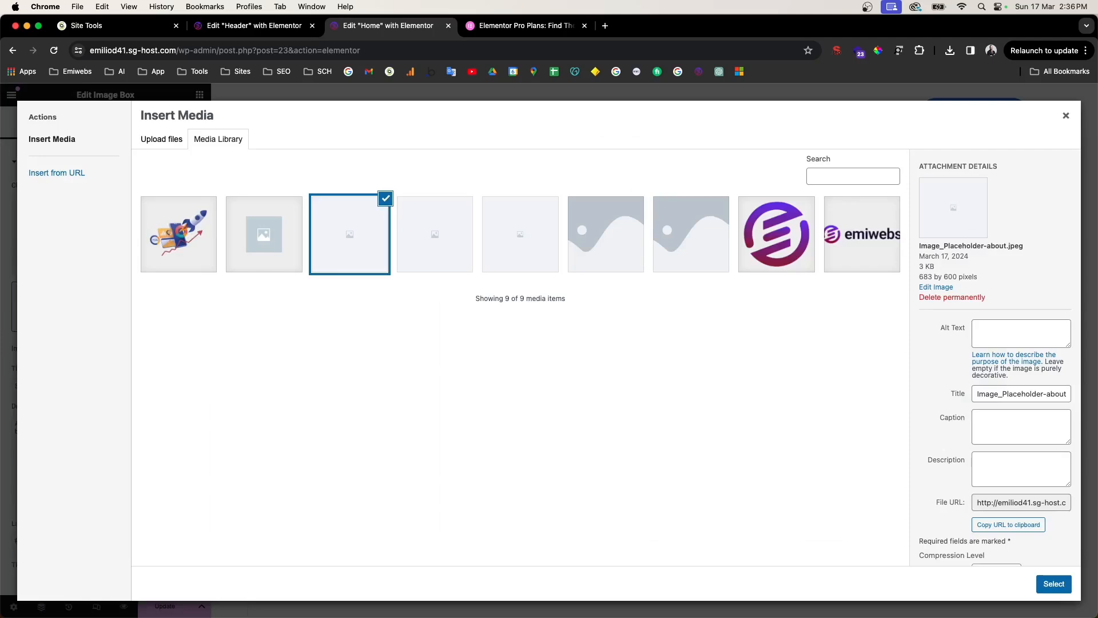
{"action": "key", "text": "ctrl+Right"}
{"action": "key", "text": "ctrl+Left"}
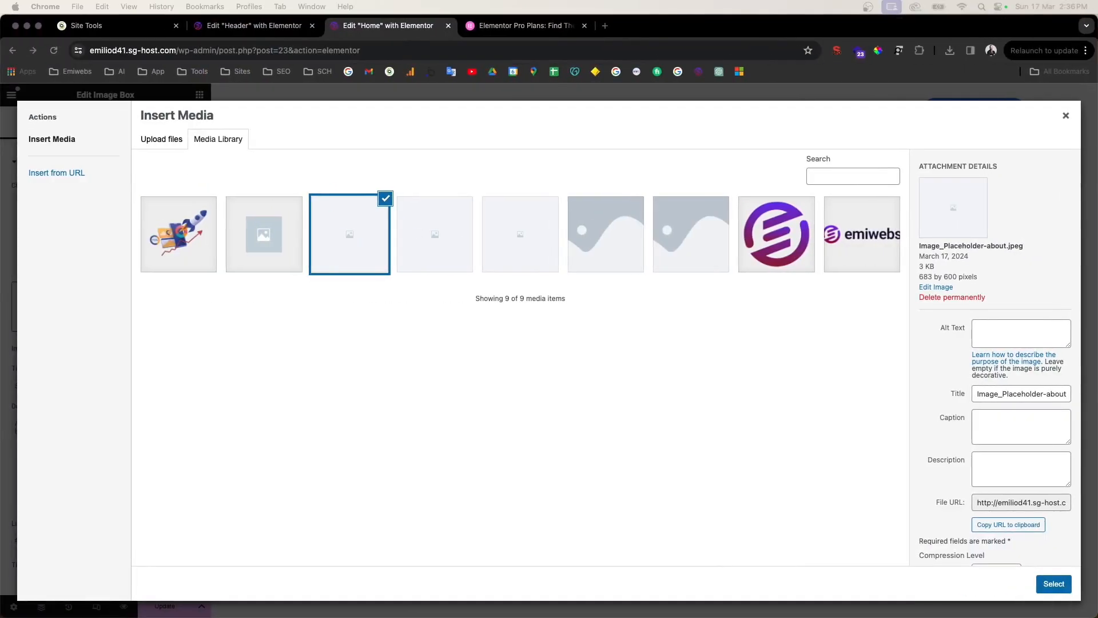
{"action": "left_click_drag", "start_coordinate": [1097, 223], "coordinate": [524, 317]}
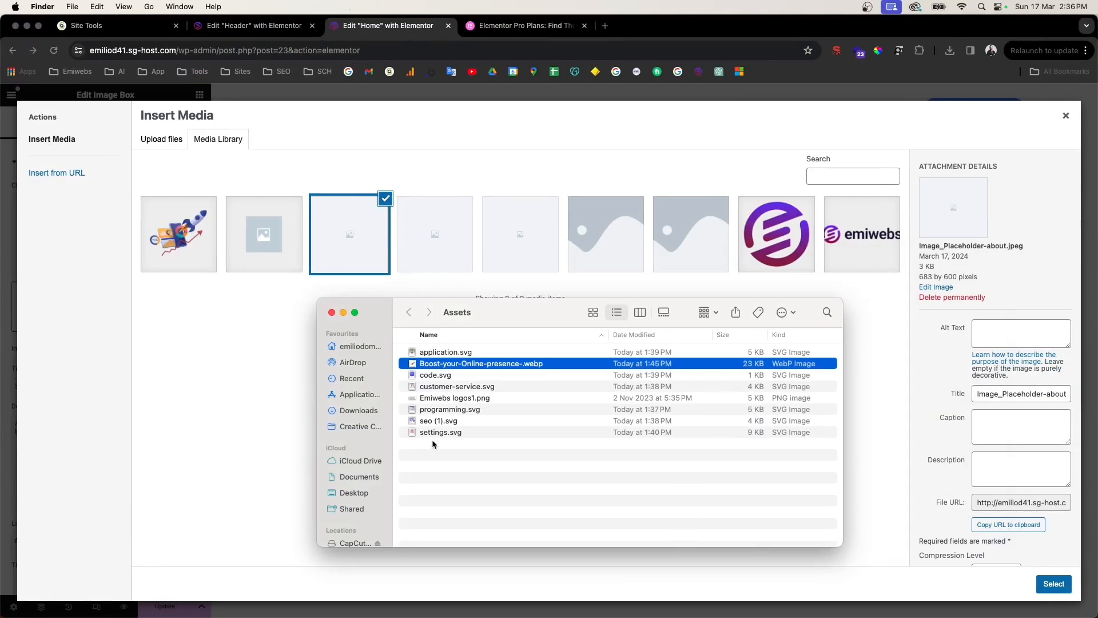
{"action": "left_click_drag", "start_coordinate": [461, 454], "coordinate": [252, 341]}
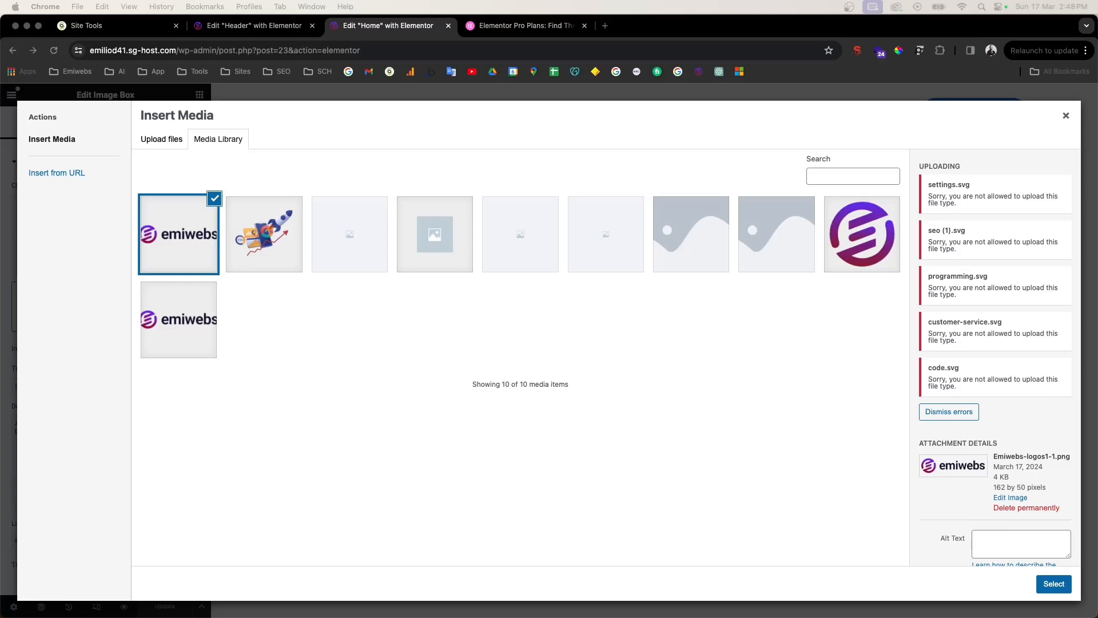
Step: Close the media library without choosing an image, leaving Service 1's placeholder
{"action": "scroll", "coordinate": [966, 206], "scroll_direction": "down", "scroll_amount": 1}
{"action": "scroll", "coordinate": [966, 206], "scroll_direction": "up", "scroll_amount": 1}
{"action": "left_click", "coordinate": [1070, 590]}
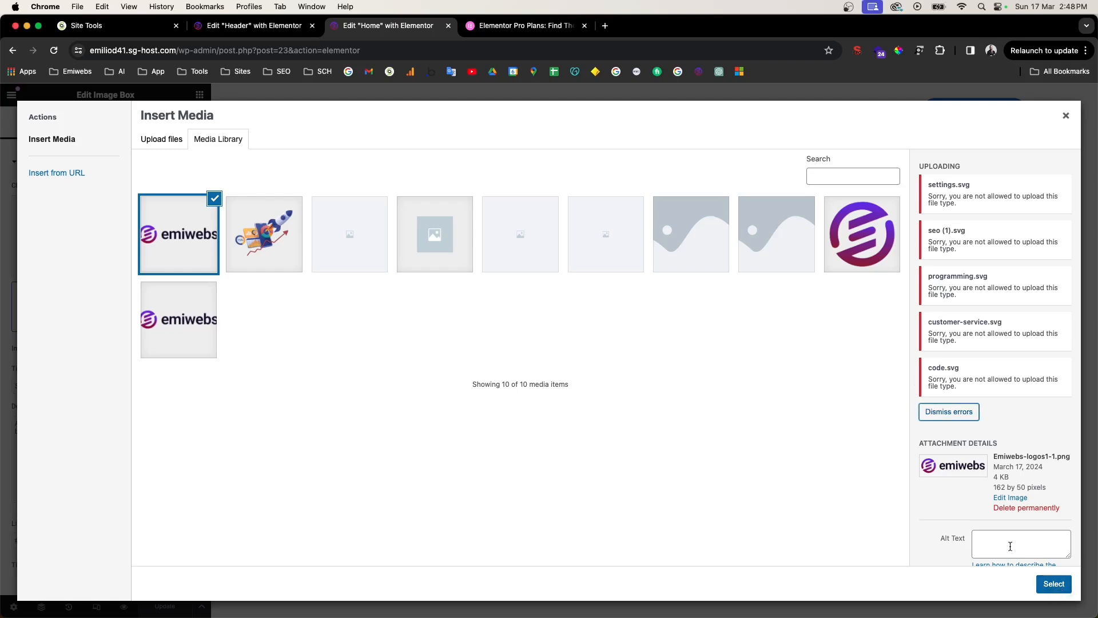
{"action": "left_click", "coordinate": [1066, 117]}
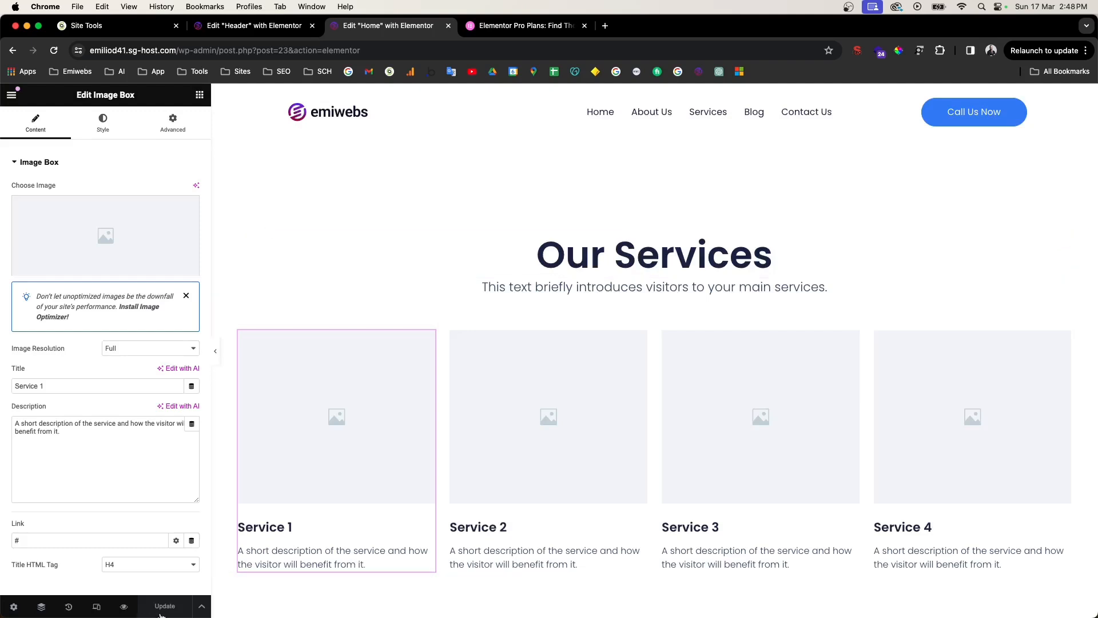
{"action": "scroll", "coordinate": [437, 448], "scroll_direction": "up", "scroll_amount": 2}
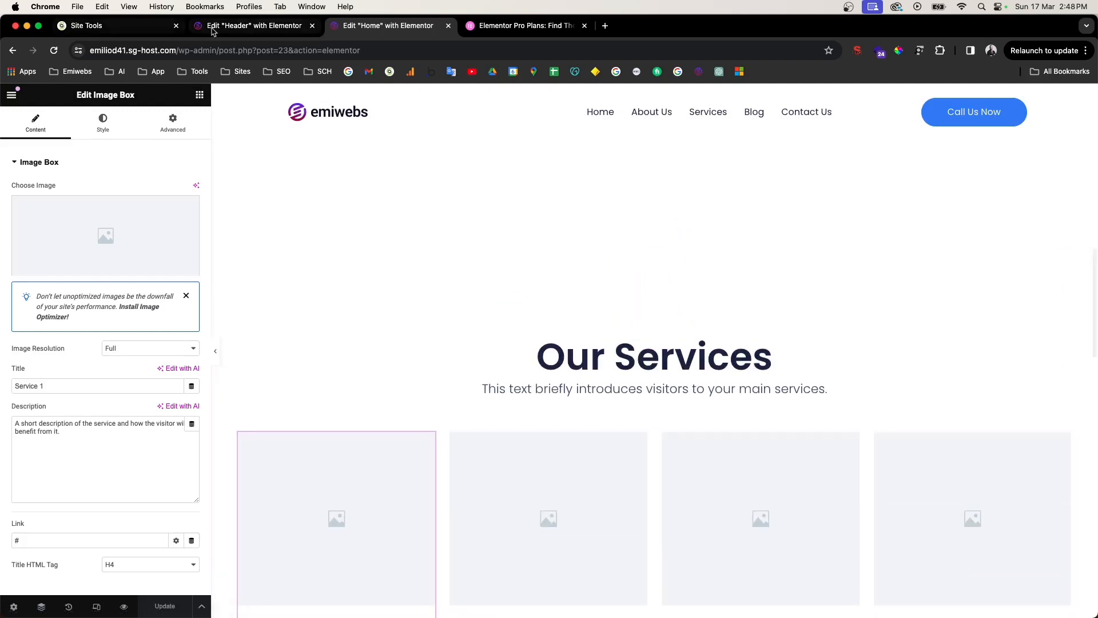
Step: Go from the site's homepage to the WordPress admin dashboard
{"action": "left_click", "coordinate": [223, 31]}
{"action": "left_click_drag", "start_coordinate": [178, 50], "coordinate": [413, 67]}
{"action": "key", "text": "BackSpace"}
{"action": "key", "text": "Return"}
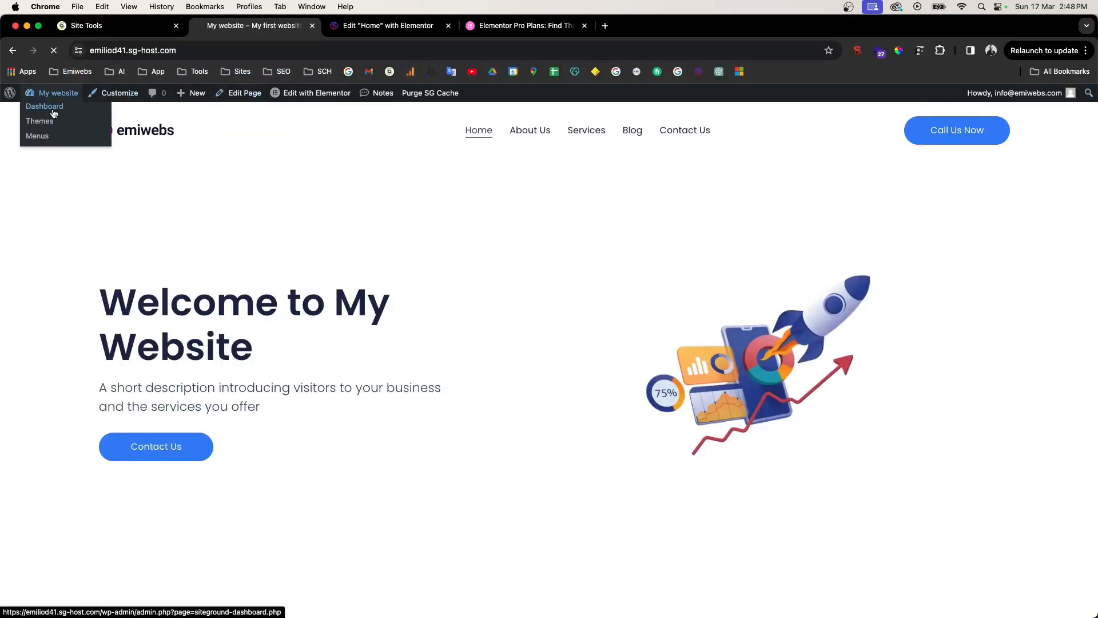
{"action": "left_click", "coordinate": [51, 109]}
Step: Set Enable Unfiltered File Uploads to Enable in Elementor's Advanced settings and save
{"action": "mouse_move", "coordinate": [96, 389]}
{"action": "mouse_move", "coordinate": [45, 272]}
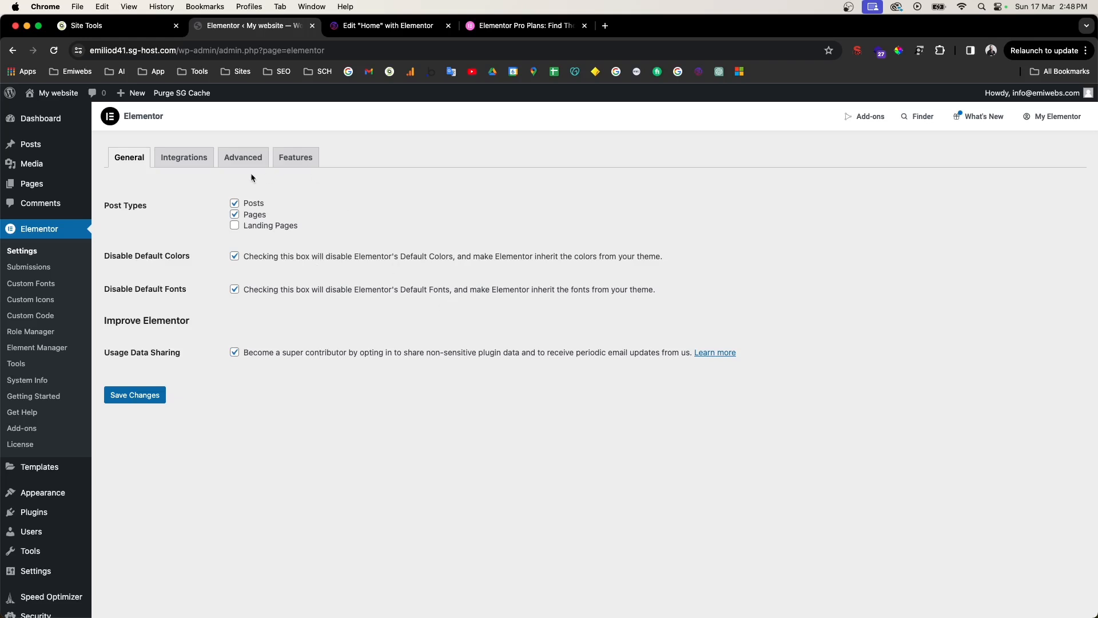
{"action": "left_click", "coordinate": [185, 157]}
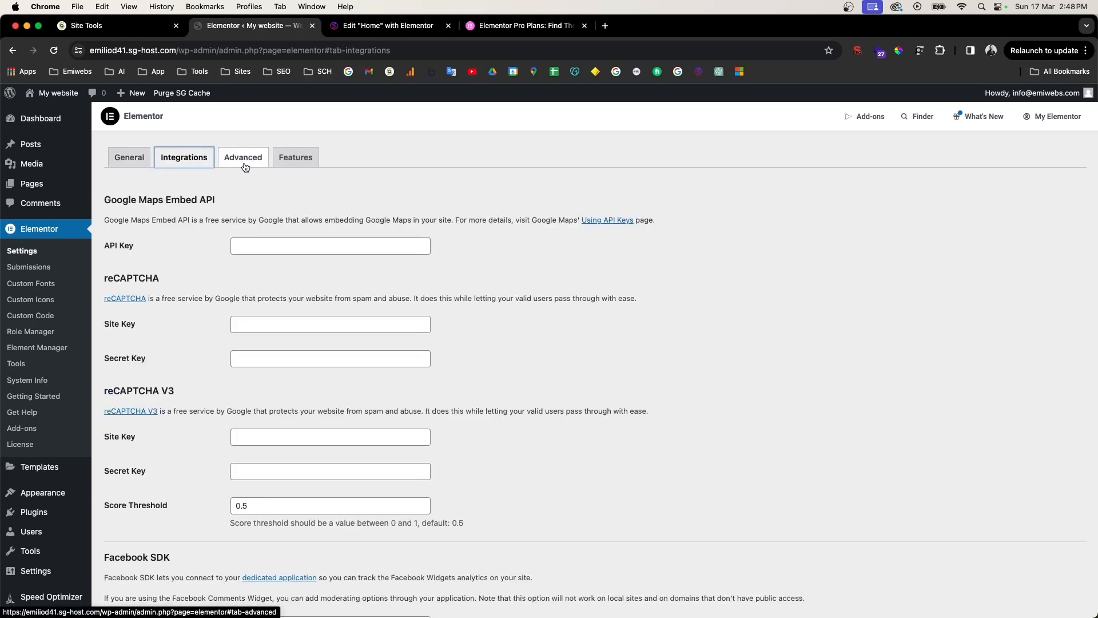
{"action": "left_click", "coordinate": [245, 166]}
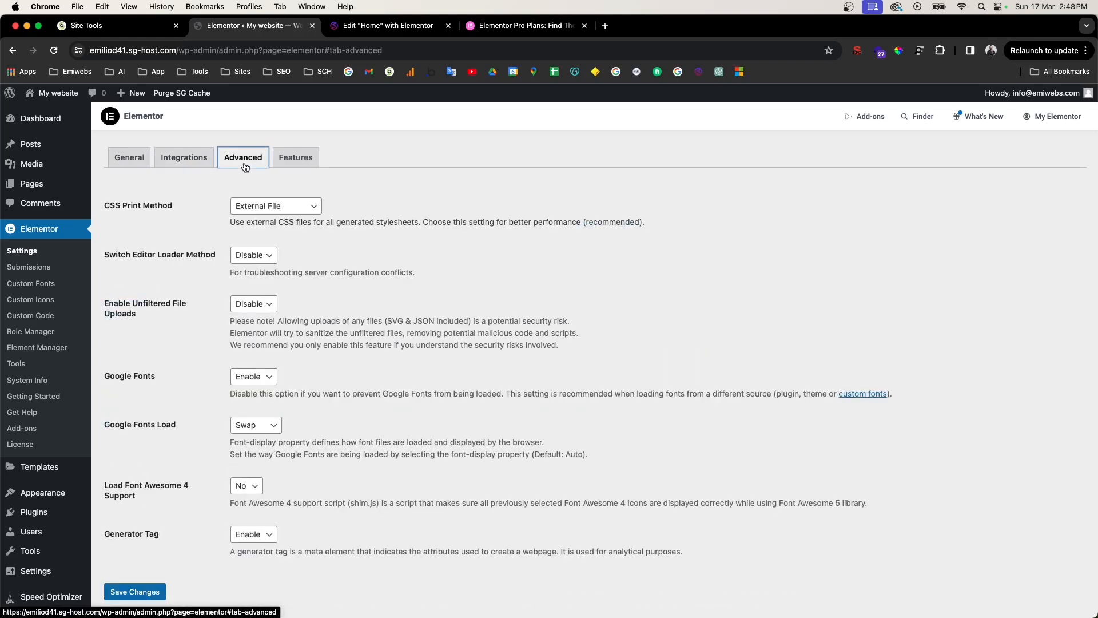
{"action": "left_click_drag", "start_coordinate": [105, 303], "coordinate": [169, 303]}
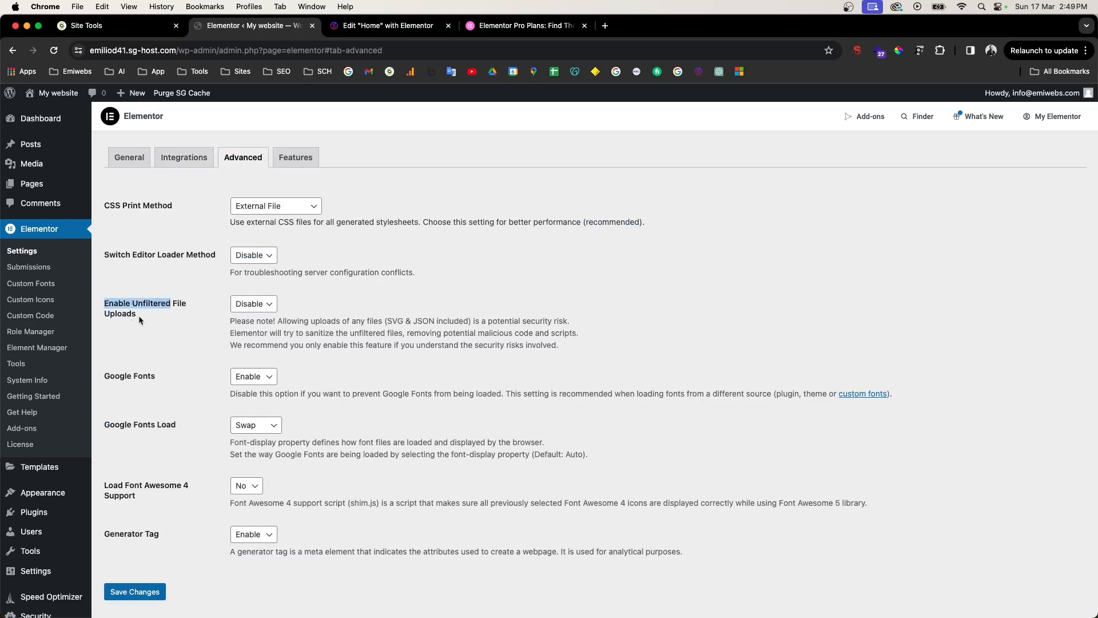
{"action": "left_click_drag", "start_coordinate": [247, 321], "coordinate": [407, 327]}
{"action": "left_click", "coordinate": [395, 320]}
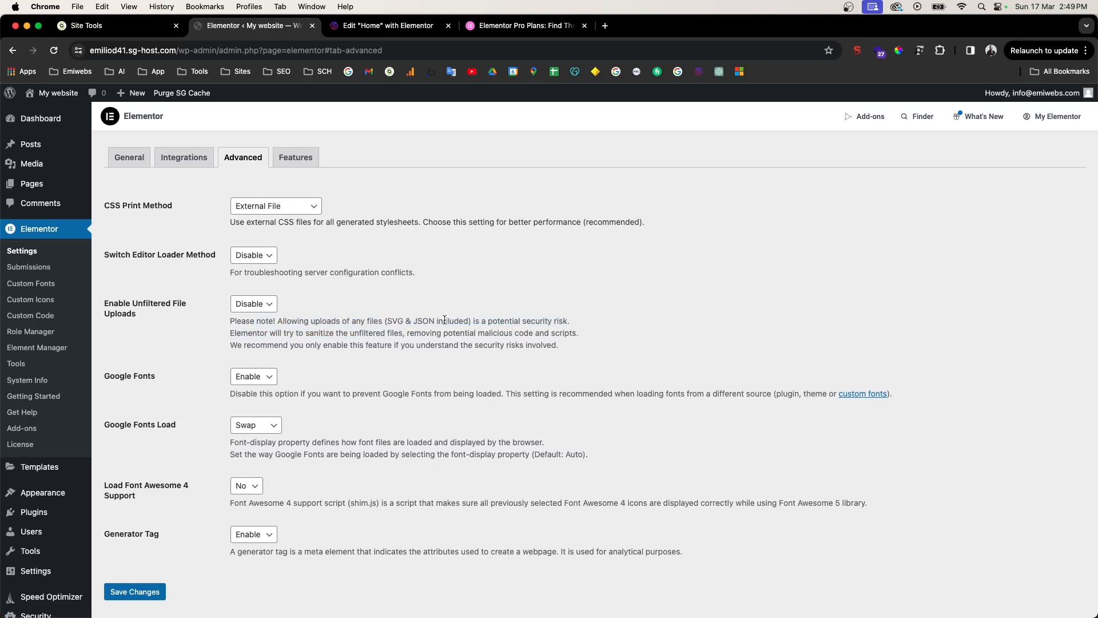
{"action": "left_click", "coordinate": [264, 309]}
{"action": "left_click", "coordinate": [262, 316]}
{"action": "left_click", "coordinate": [153, 595]}
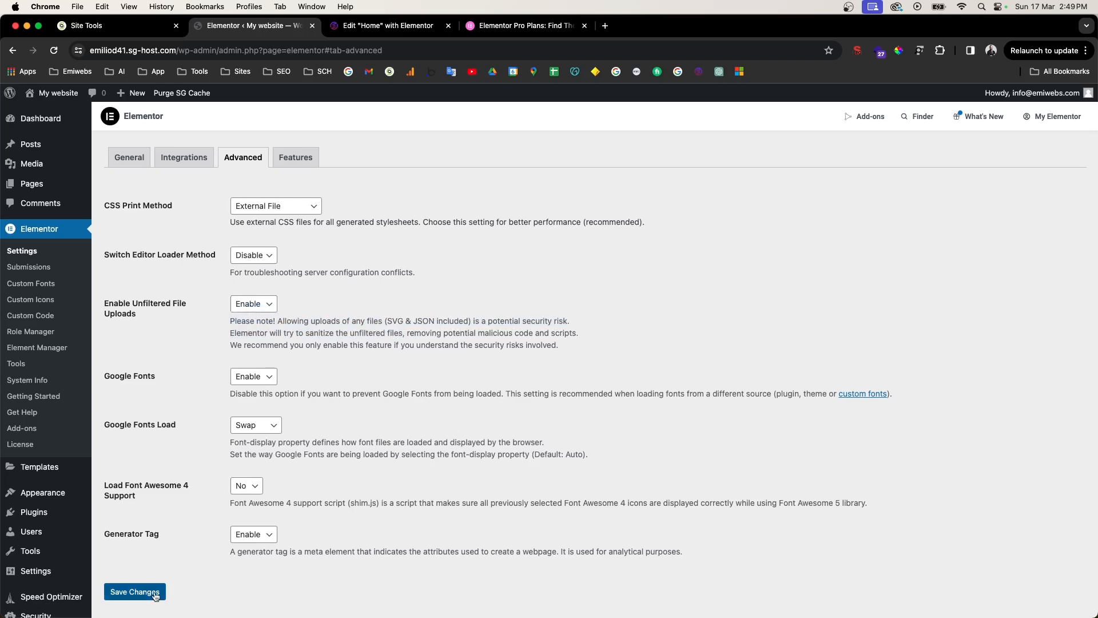
{"action": "left_click", "coordinate": [393, 32]}
Step: Try uploading the asset files, re-save the Elementor settings, and reload the Home editor
{"action": "left_click", "coordinate": [131, 222]}
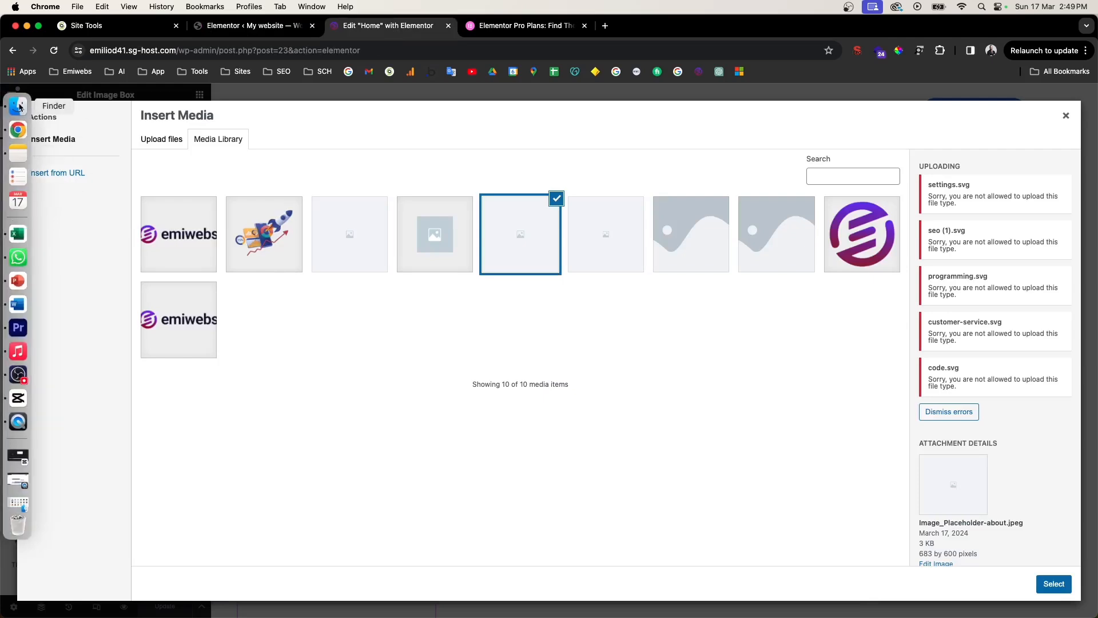
{"action": "left_click", "coordinate": [17, 107]}
{"action": "left_click_drag", "start_coordinate": [440, 389], "coordinate": [310, 273]}
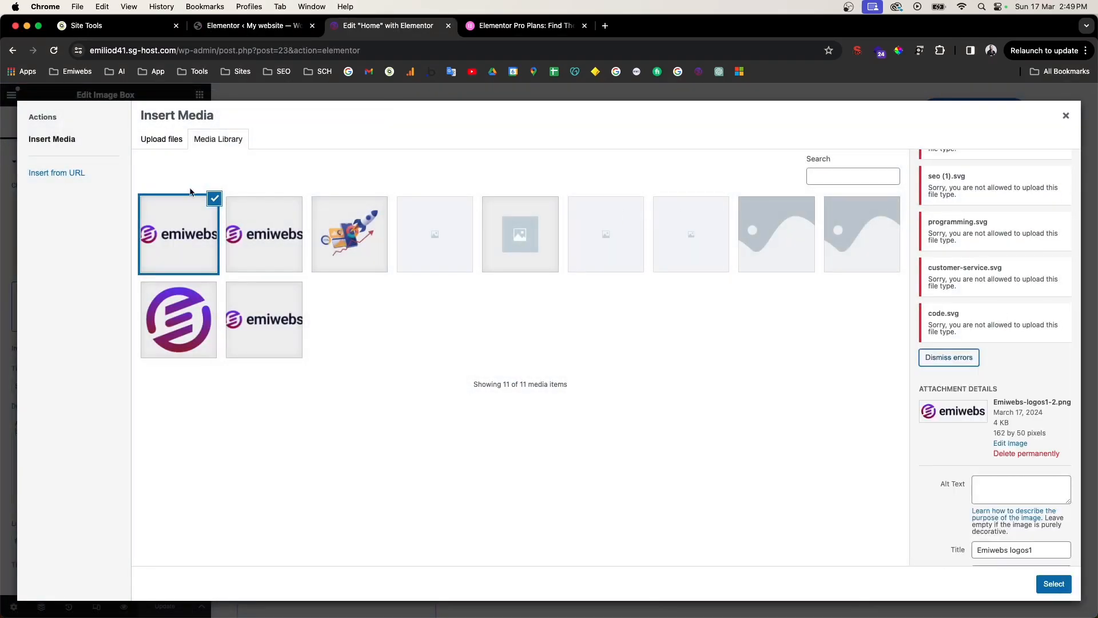
{"action": "left_click", "coordinate": [251, 26]}
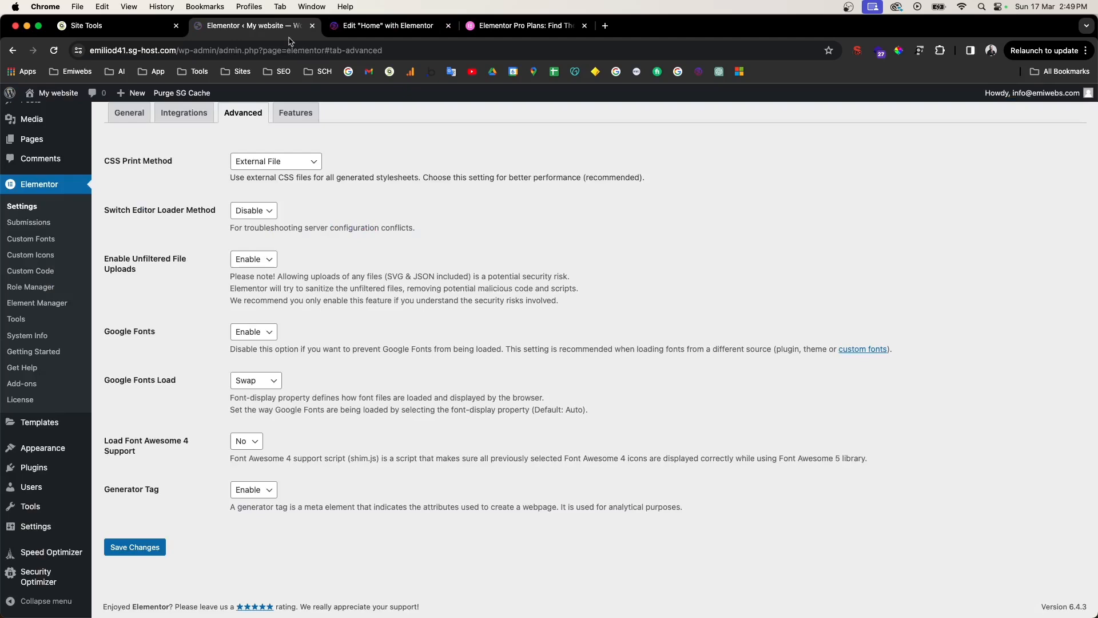
{"action": "left_click", "coordinate": [161, 547]}
{"action": "left_click", "coordinate": [368, 27]}
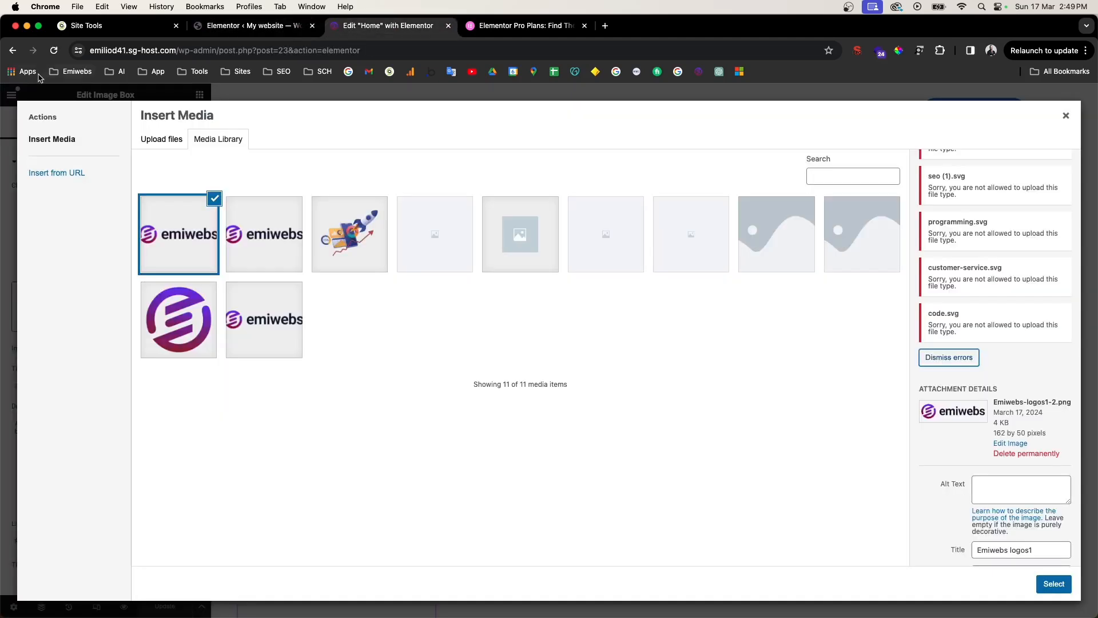
{"action": "left_click", "coordinate": [54, 51]}
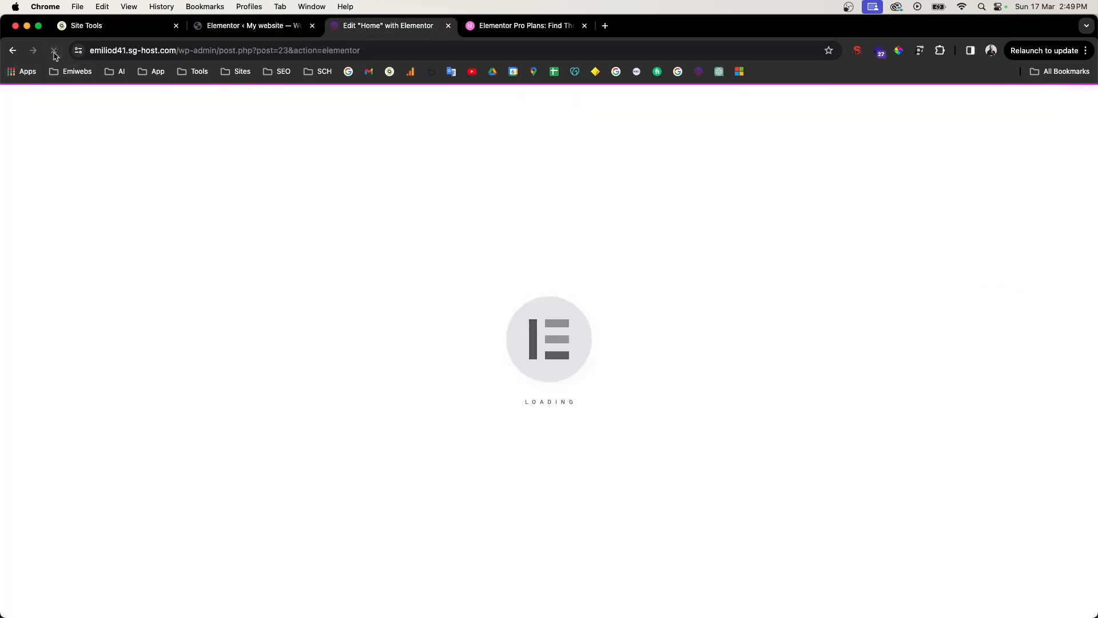
Step: Upload the six asset files and set the programming (code) icon as Service 1's image
{"action": "scroll", "coordinate": [425, 445], "scroll_direction": "down", "scroll_amount": 5}
{"action": "scroll", "coordinate": [425, 445], "scroll_direction": "down", "scroll_amount": 8}
{"action": "left_click", "coordinate": [358, 282]}
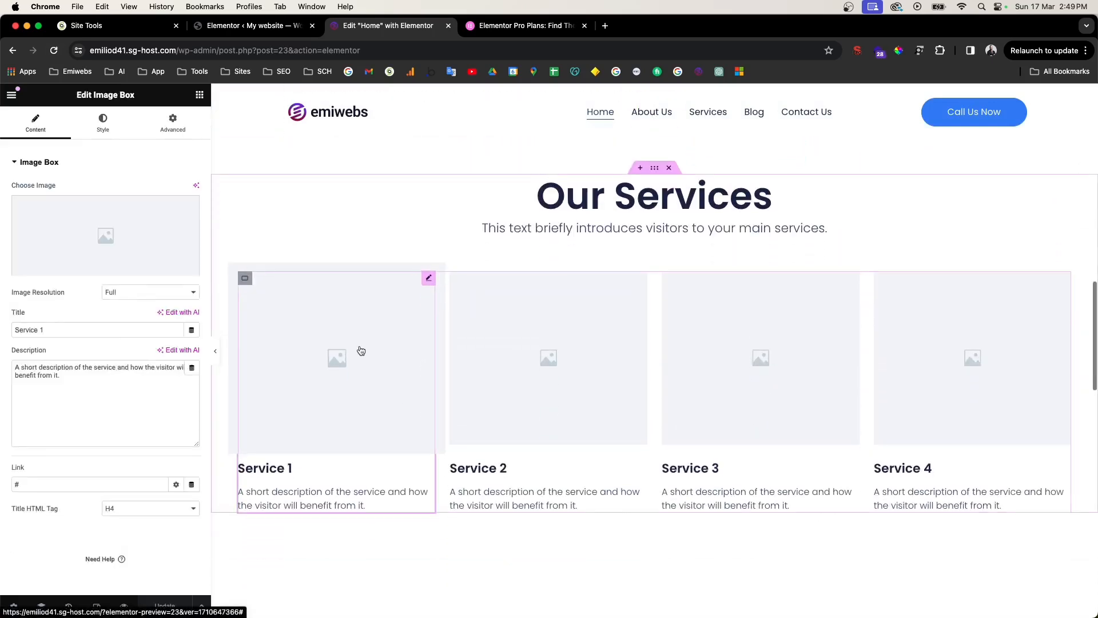
{"action": "left_click", "coordinate": [183, 239]}
{"action": "left_click", "coordinate": [22, 112]}
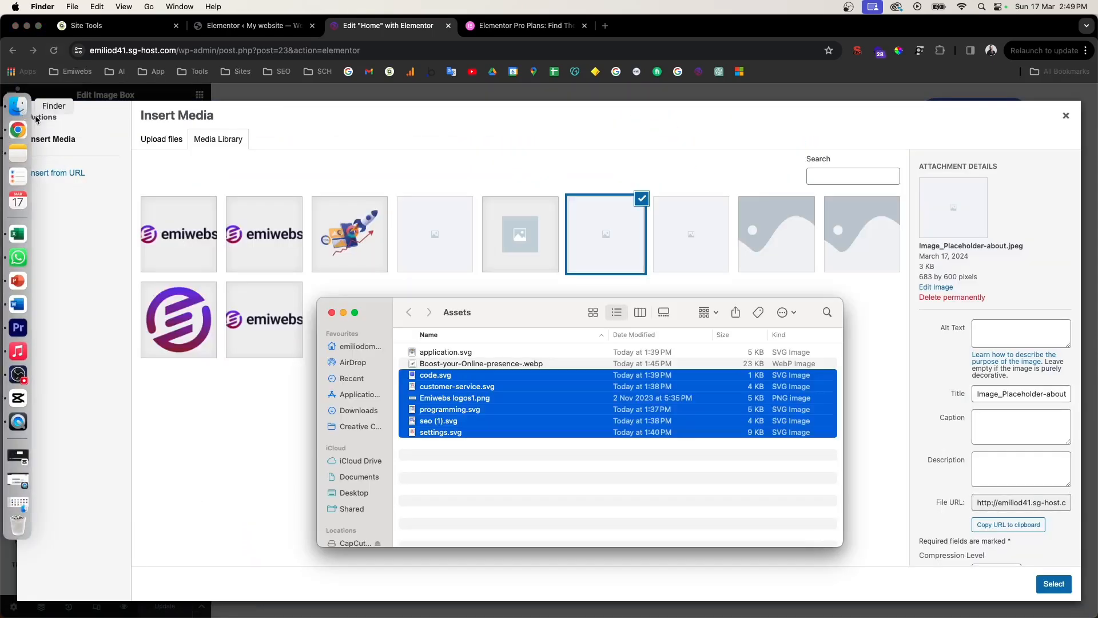
{"action": "left_click_drag", "start_coordinate": [473, 397], "coordinate": [297, 337]}
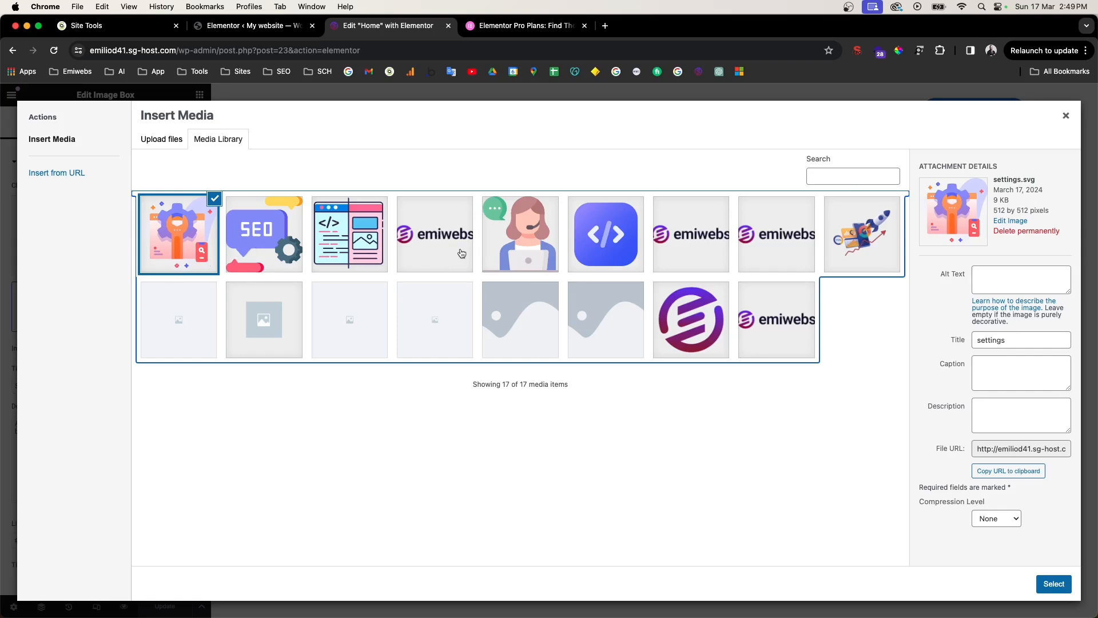
{"action": "left_click", "coordinate": [365, 261]}
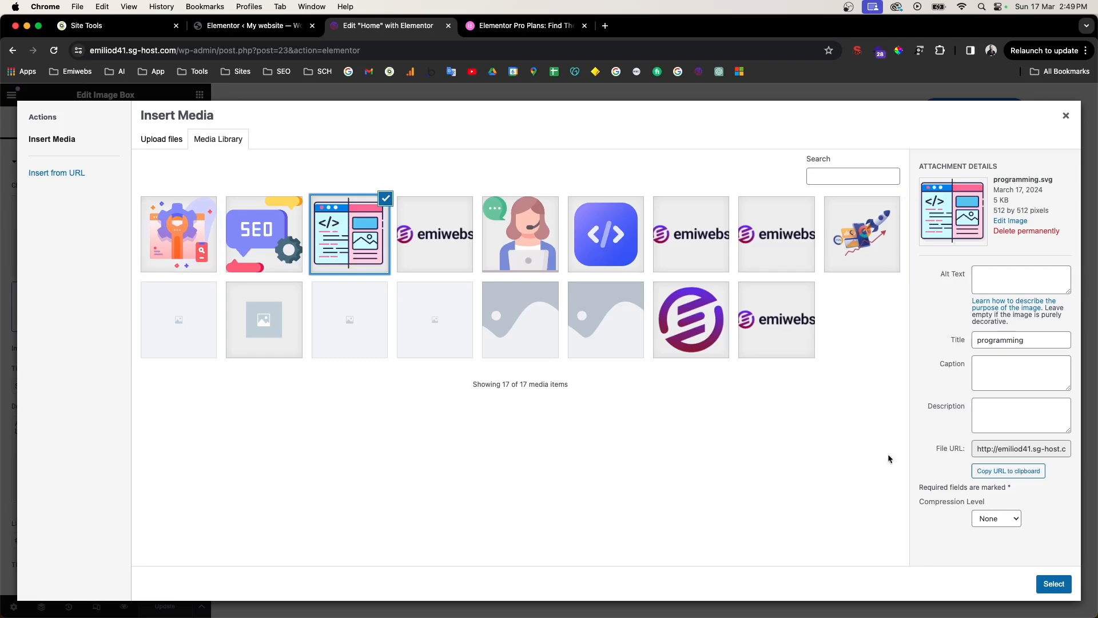
{"action": "left_click", "coordinate": [1055, 583]}
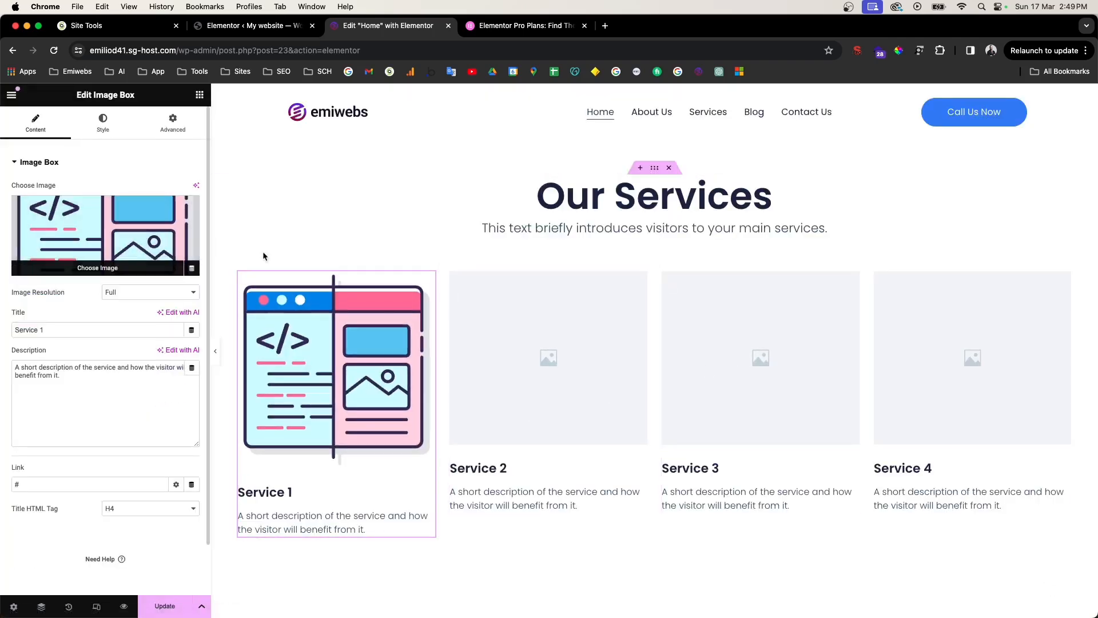
Step: Give Services 2, 3 and 4 the SEO, settings and customer-service icons respectively
{"action": "left_click", "coordinate": [482, 370]}
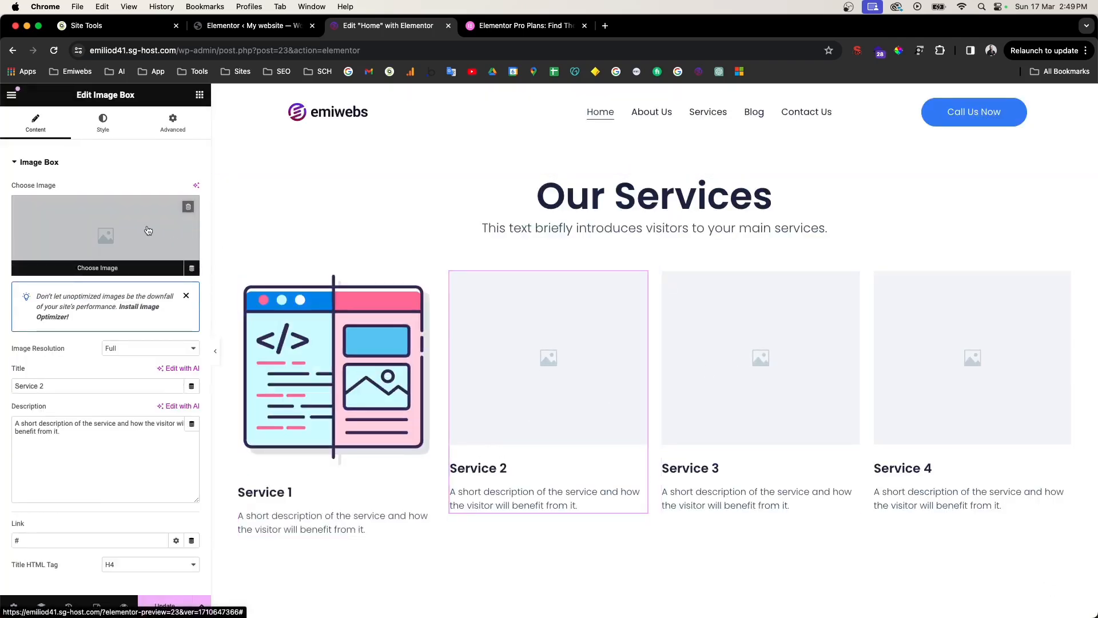
{"action": "left_click", "coordinate": [148, 230]}
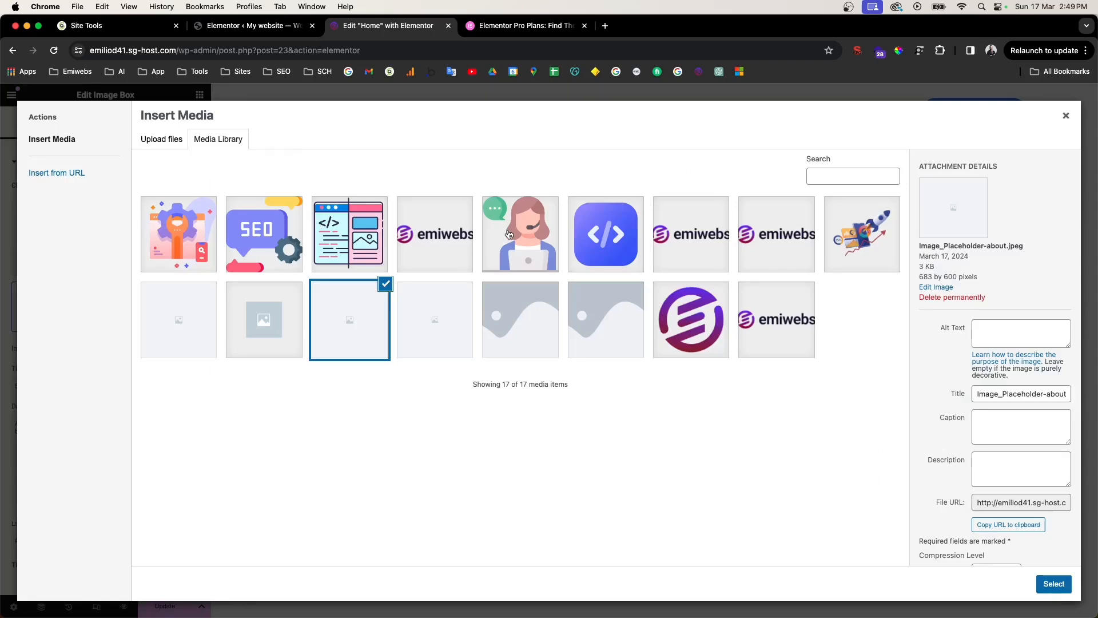
{"action": "left_click", "coordinate": [263, 248]}
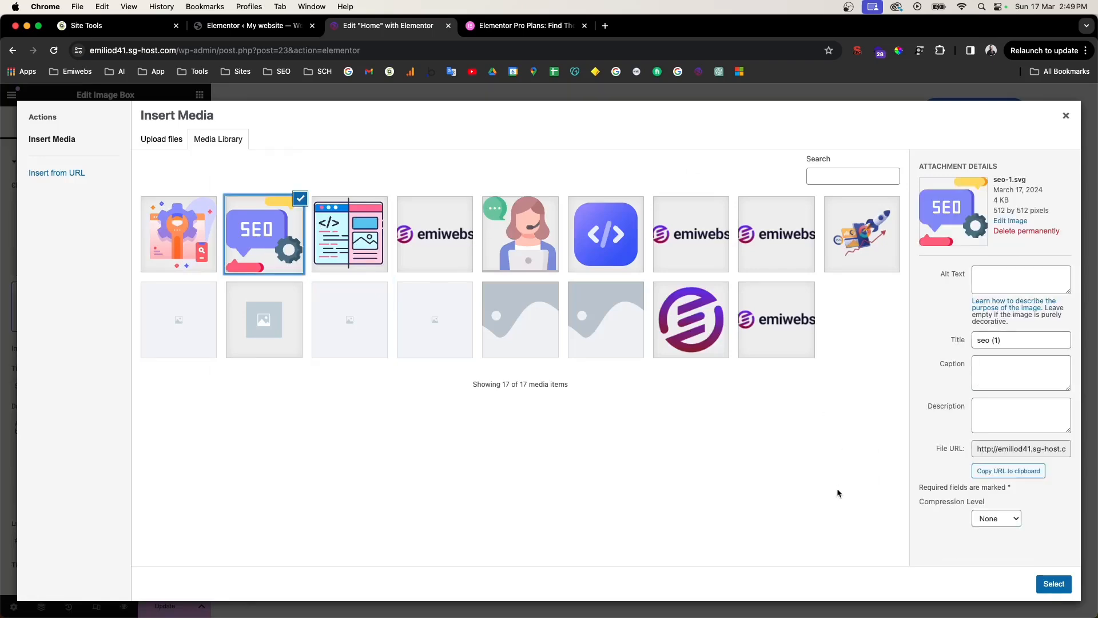
{"action": "left_click", "coordinate": [1053, 584]}
{"action": "left_click", "coordinate": [726, 330]}
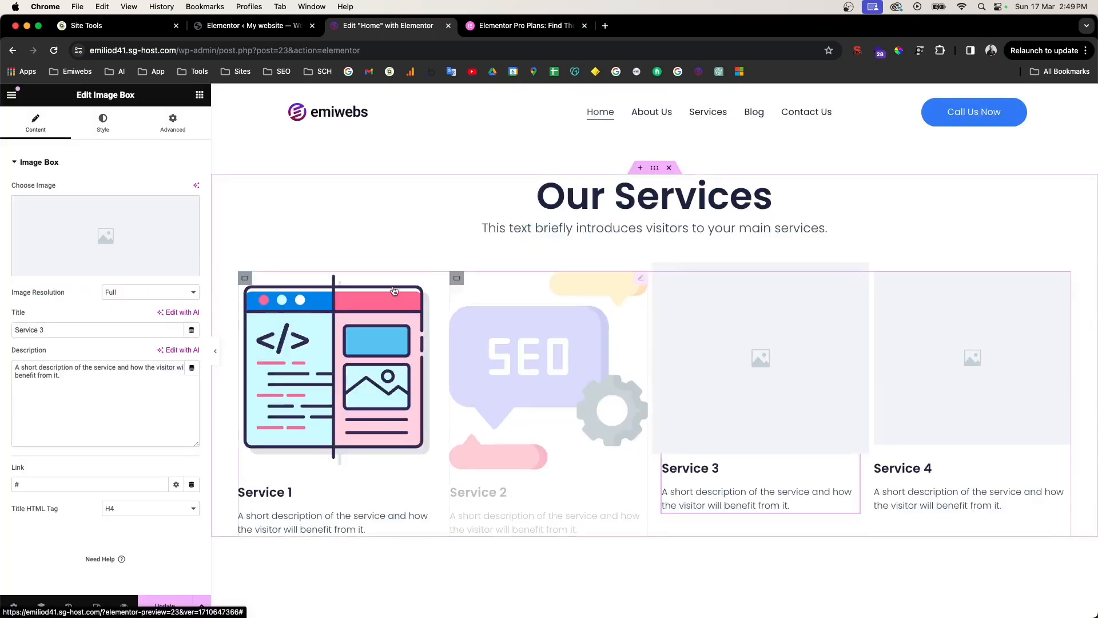
{"action": "left_click", "coordinate": [61, 216]}
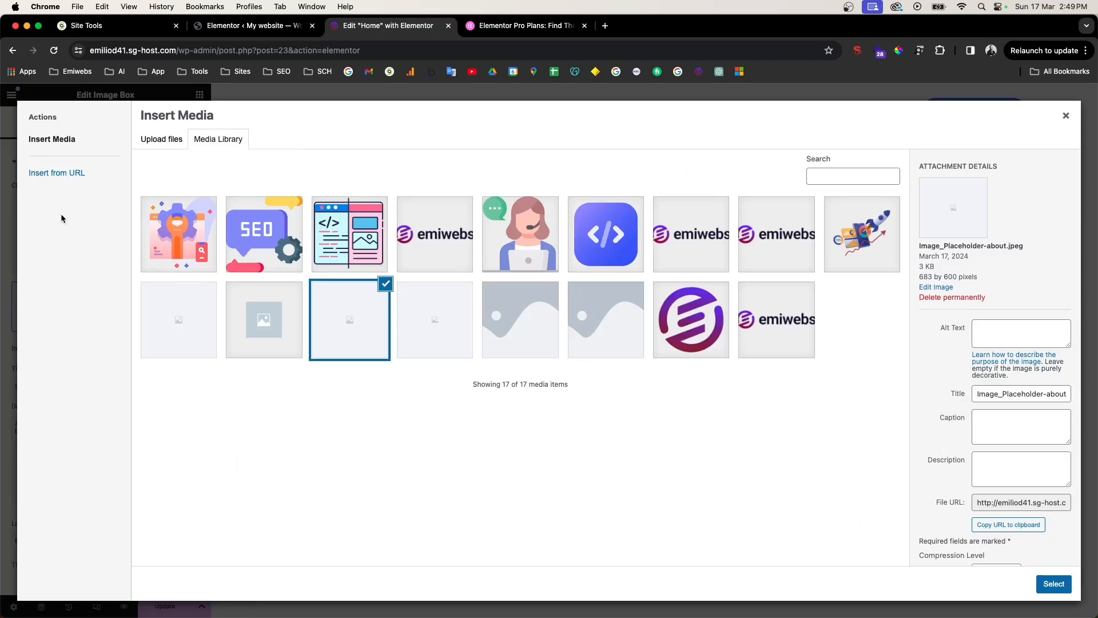
{"action": "left_click", "coordinate": [188, 243]}
{"action": "left_click", "coordinate": [1054, 584]}
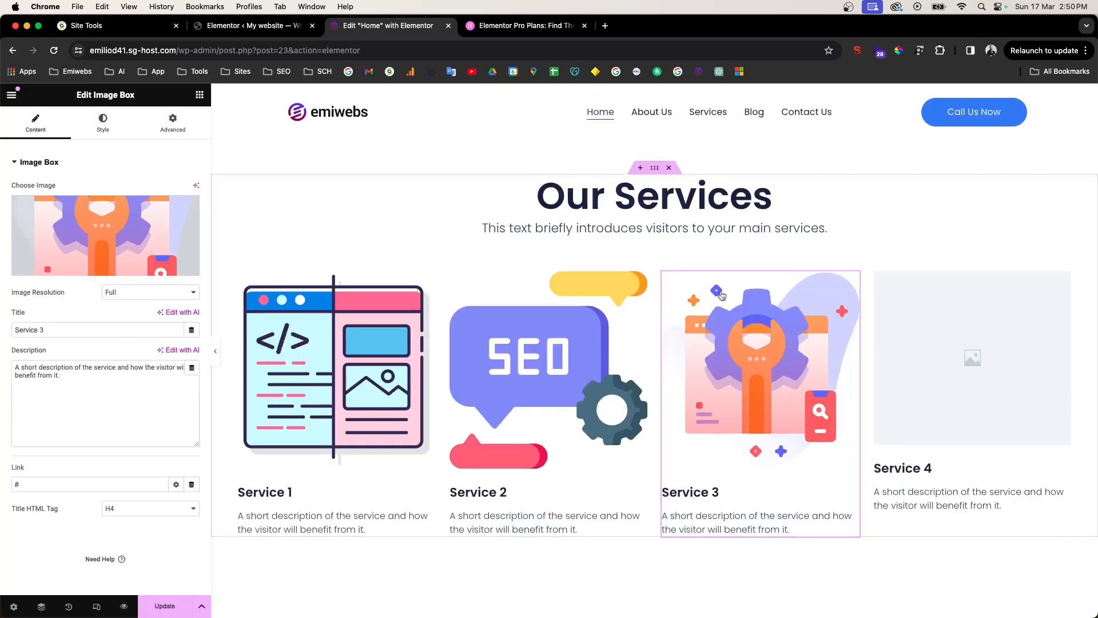
{"action": "left_click", "coordinate": [972, 367]}
{"action": "left_click", "coordinate": [171, 201]}
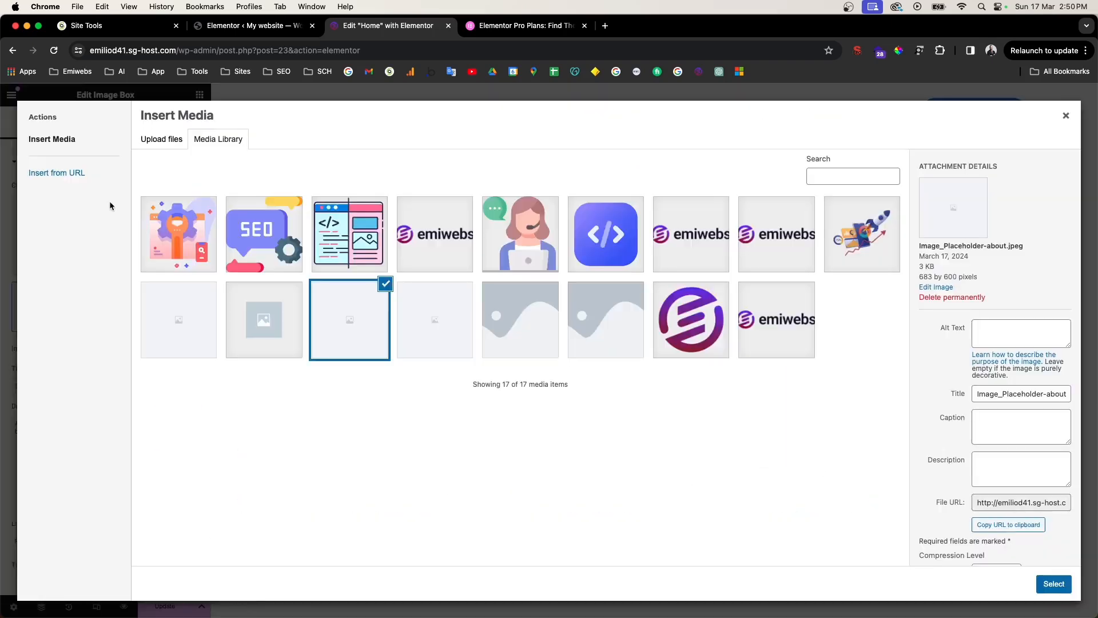
{"action": "left_click", "coordinate": [538, 253]}
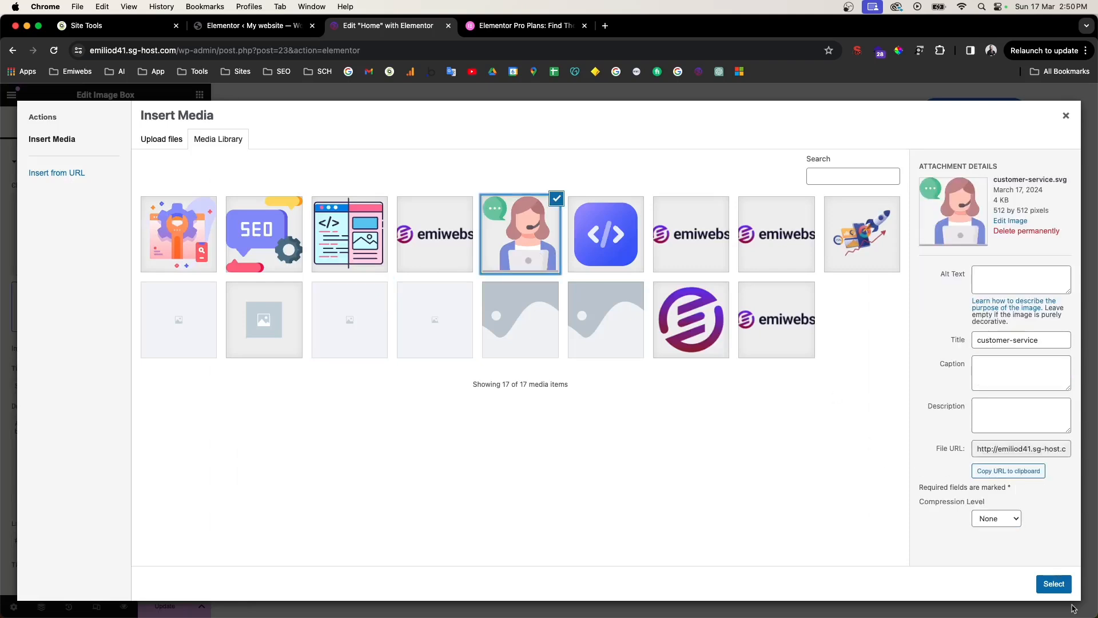
{"action": "left_click", "coordinate": [1054, 585]}
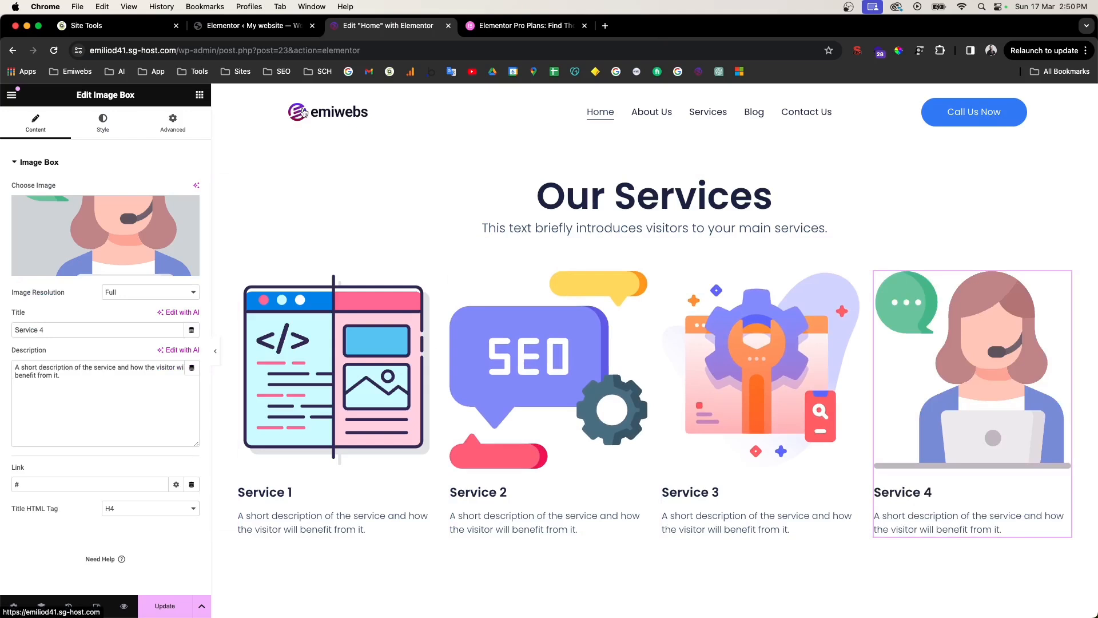
{"action": "left_click", "coordinate": [332, 372]}
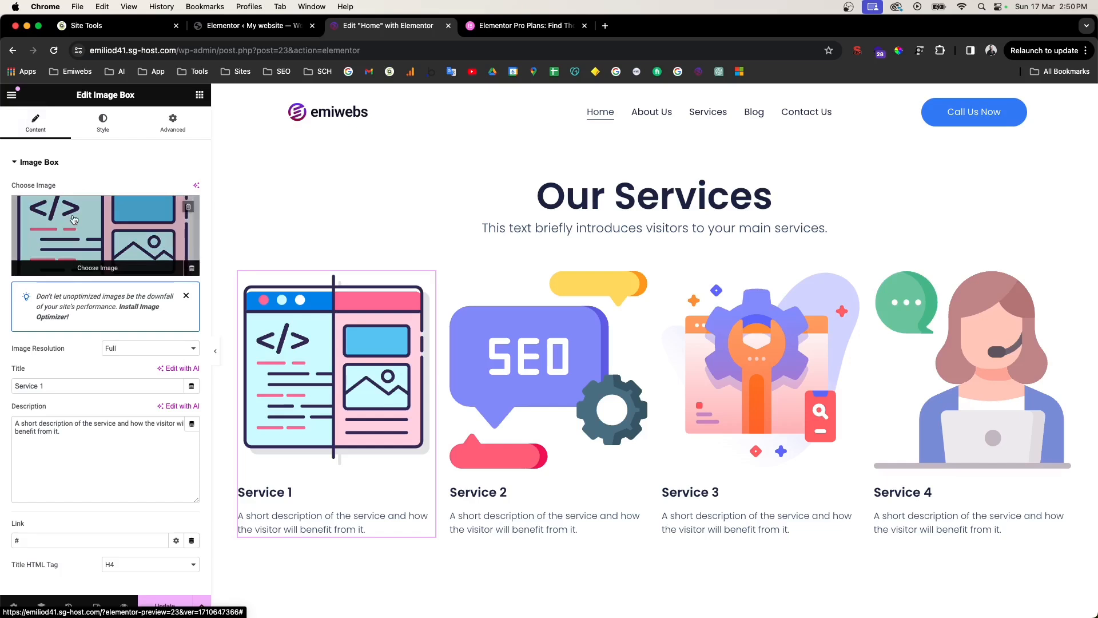
Step: Set the Service 1 image width to 50% under Style > Image
{"action": "left_click", "coordinate": [103, 123]}
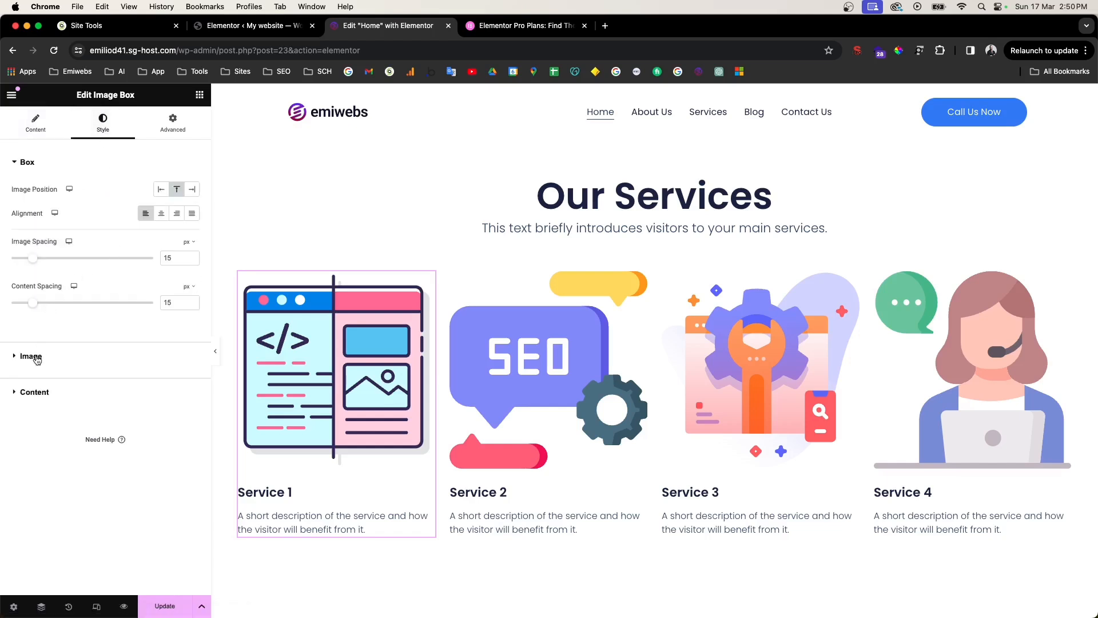
{"action": "left_click", "coordinate": [40, 163]}
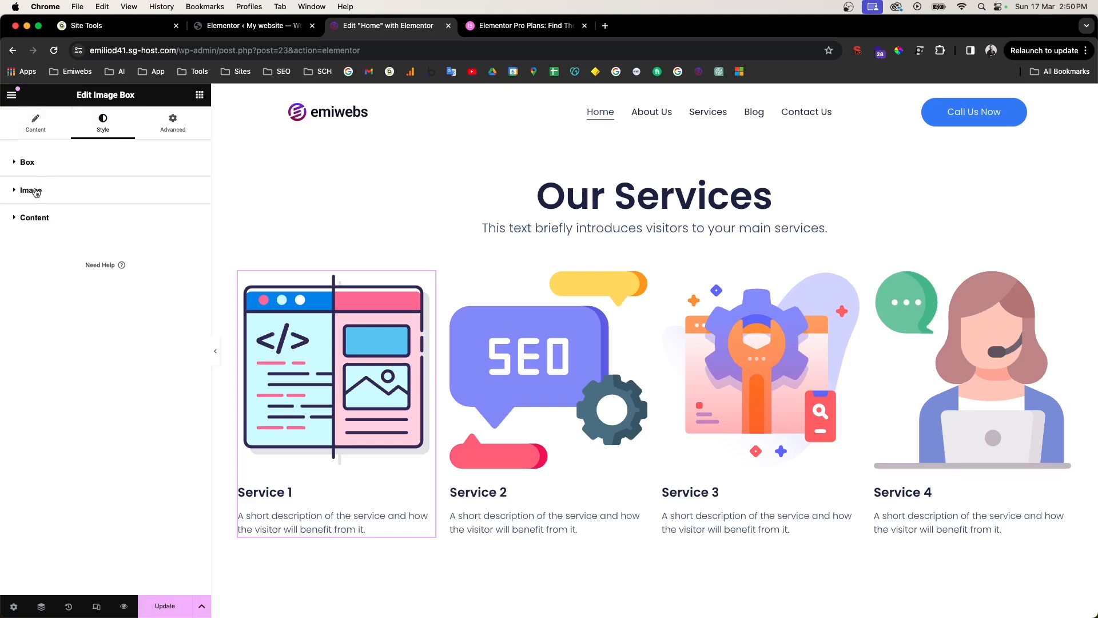
{"action": "left_click", "coordinate": [36, 190]}
{"action": "left_click_drag", "start_coordinate": [152, 229], "coordinate": [79, 233]}
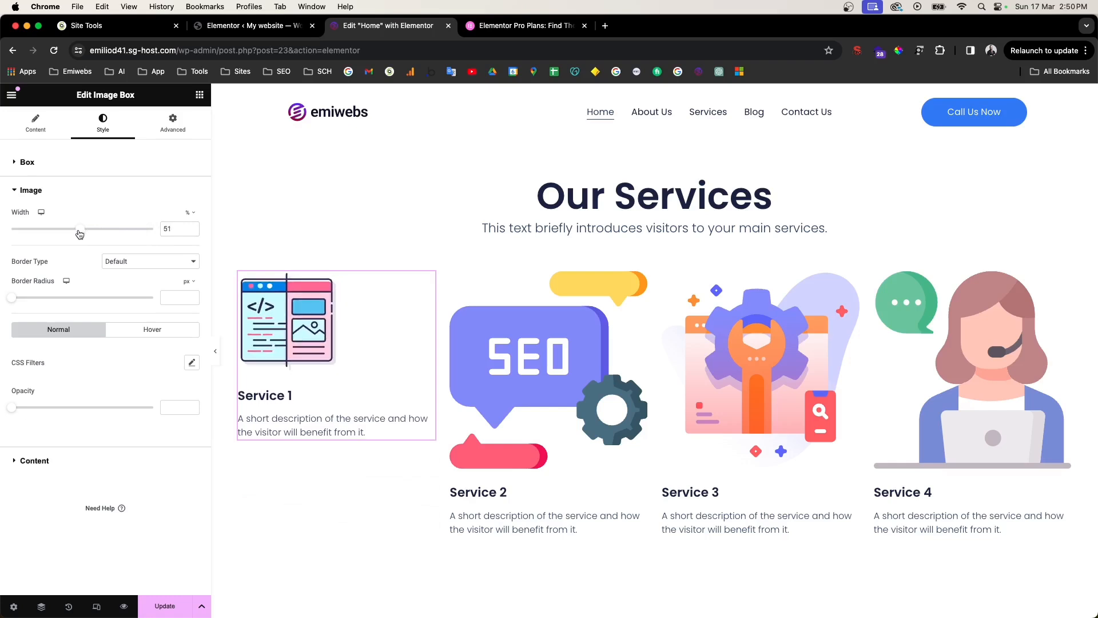
{"action": "left_click", "coordinate": [190, 233]}
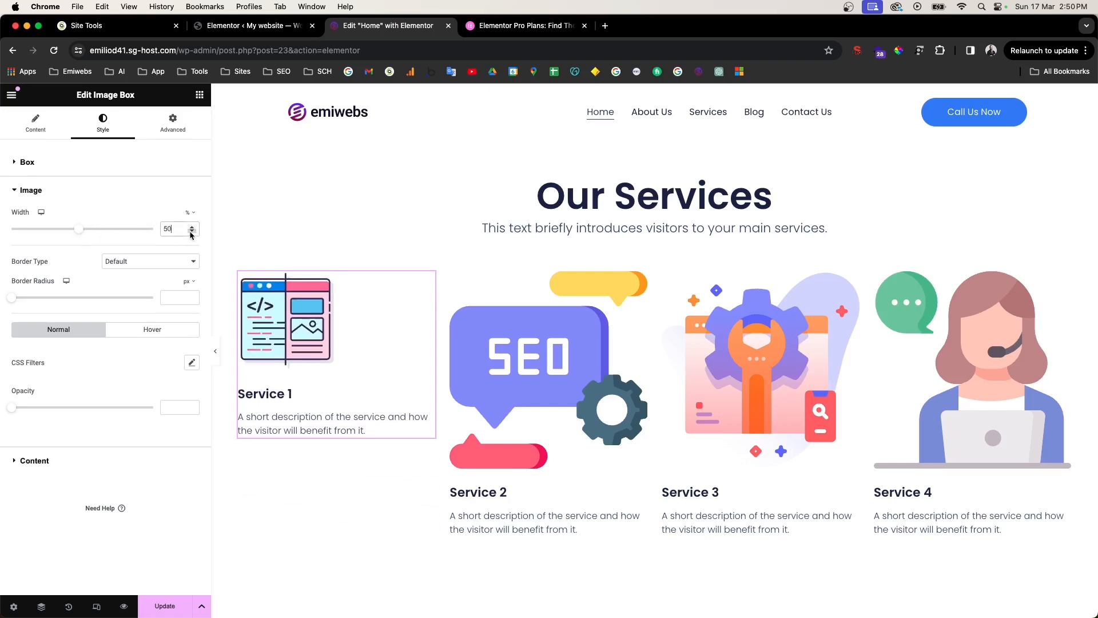
Step: Set the Service 1 box alignment to Center under Style > Box
{"action": "left_click", "coordinate": [51, 136]}
{"action": "scroll", "coordinate": [115, 455], "scroll_direction": "down", "scroll_amount": 2}
{"action": "scroll", "coordinate": [118, 454], "scroll_direction": "up", "scroll_amount": 2}
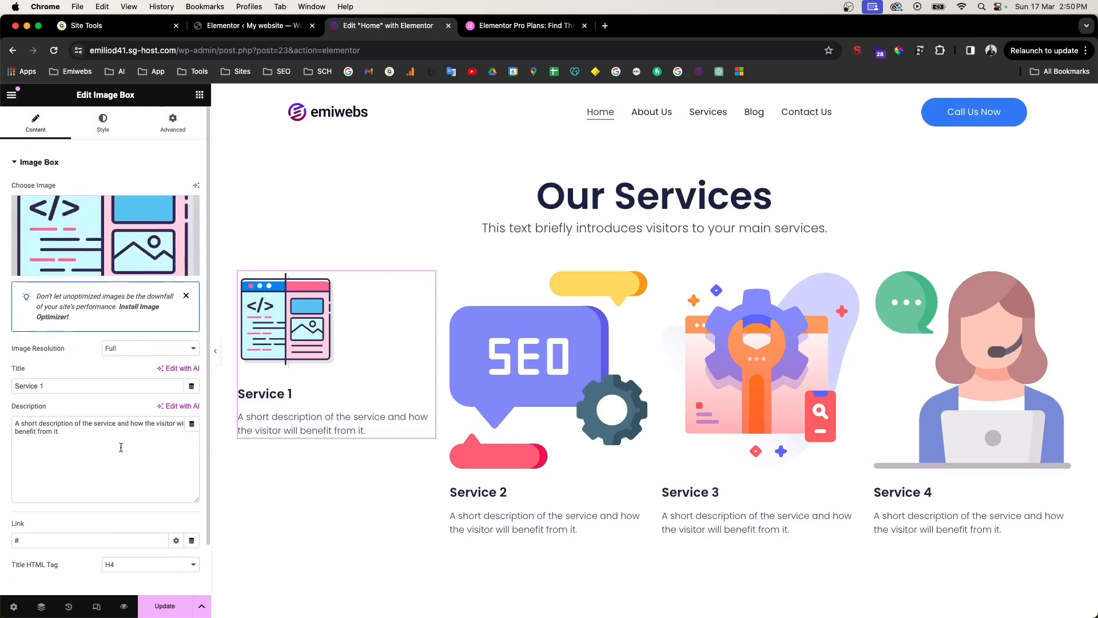
{"action": "left_click", "coordinate": [103, 122]}
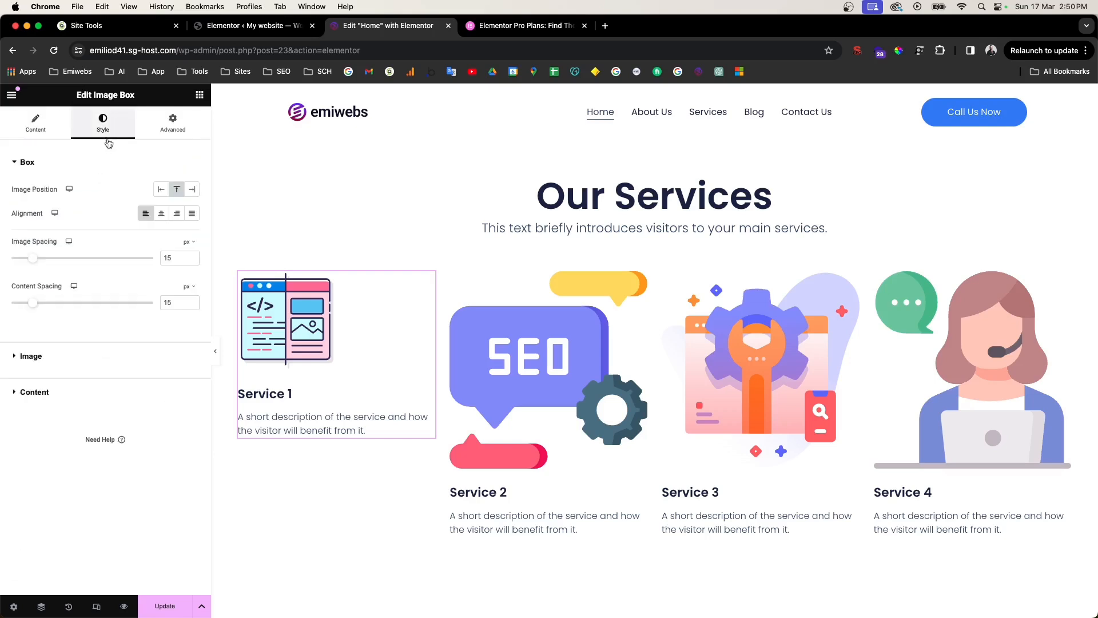
{"action": "left_click", "coordinate": [162, 214]}
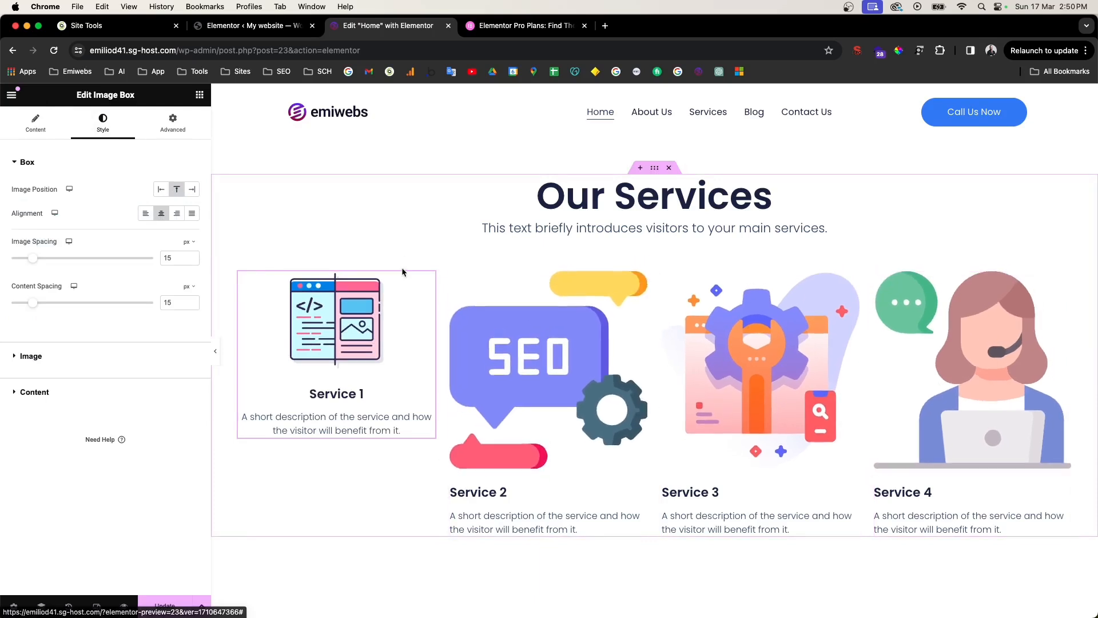
{"action": "left_click", "coordinate": [540, 336]}
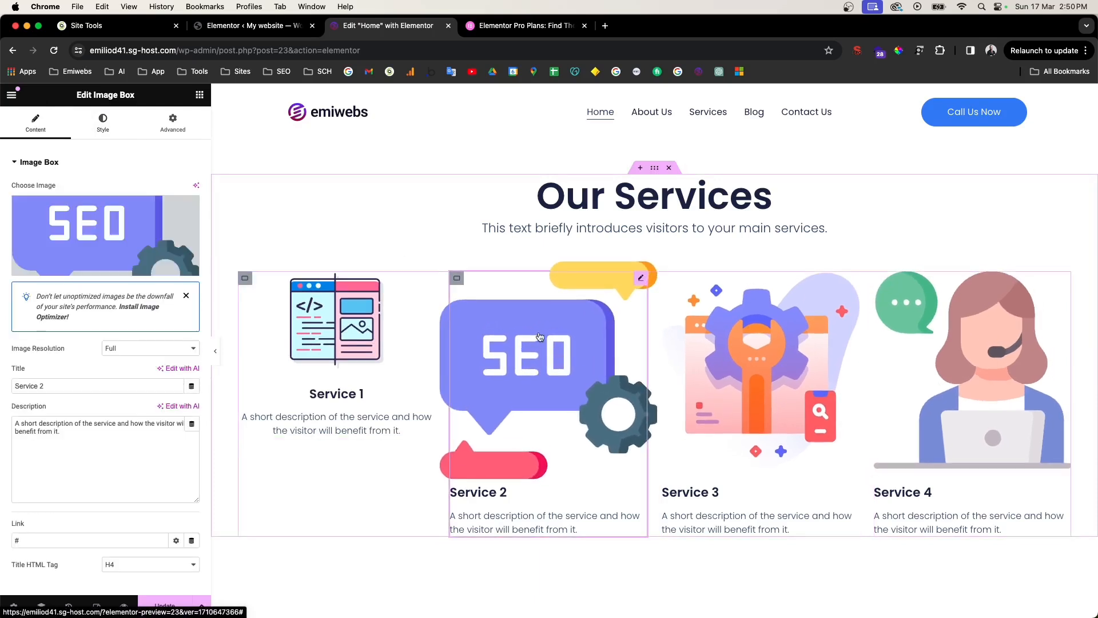
Step: Copy the Service 1 card and paste its style onto the Service 2, 3 and 4 cards
{"action": "left_click", "coordinate": [335, 319]}
{"action": "right_click", "coordinate": [335, 319]}
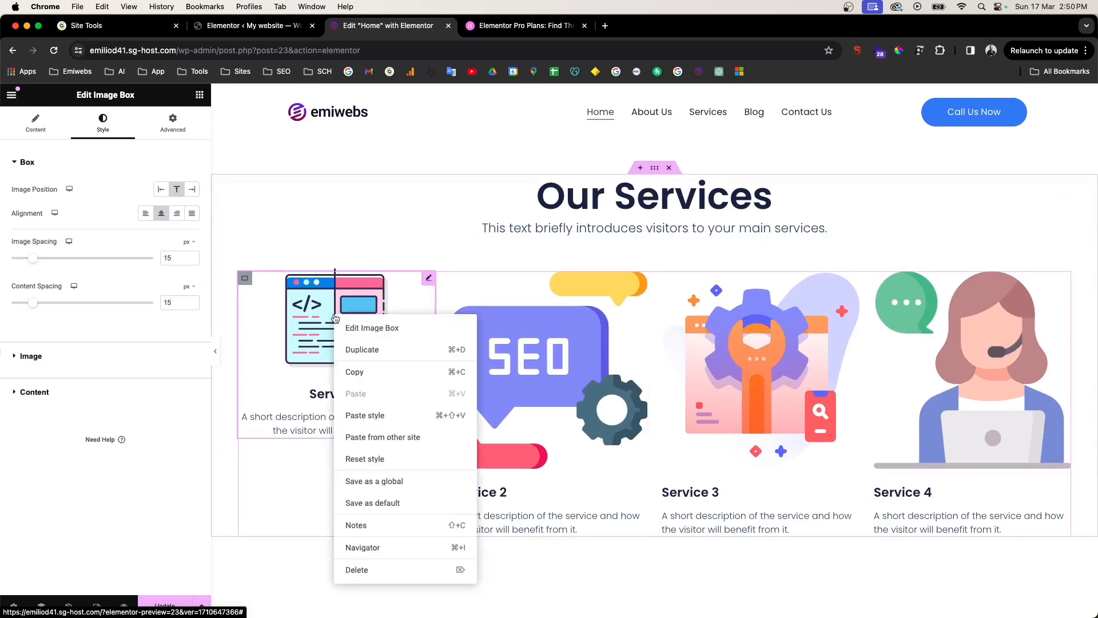
{"action": "left_click", "coordinate": [362, 372]}
{"action": "right_click", "coordinate": [572, 327]}
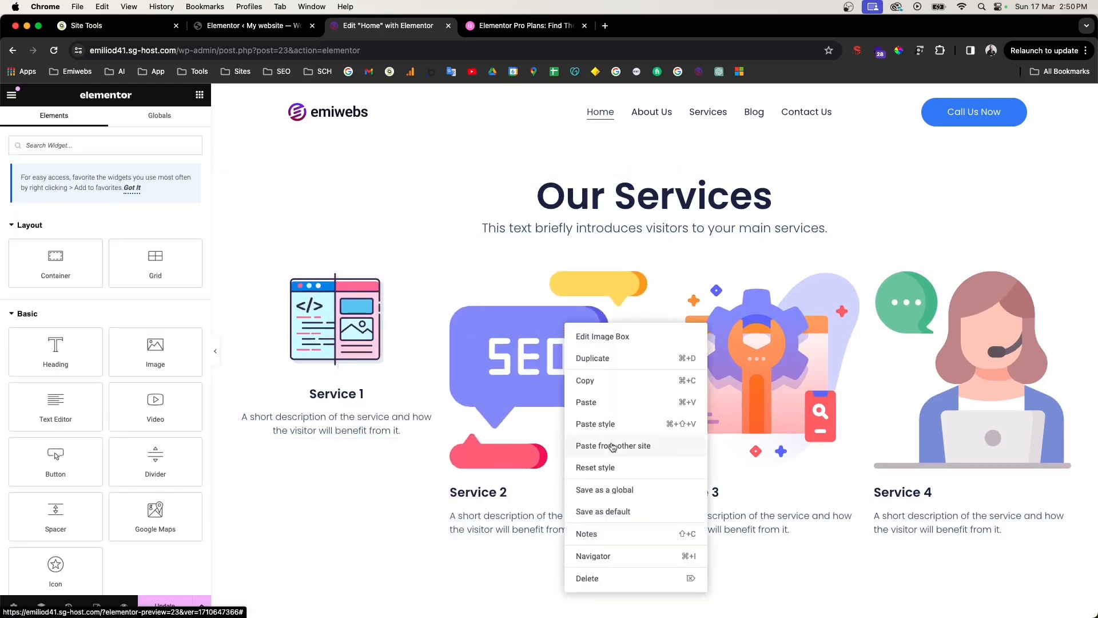
{"action": "left_click", "coordinate": [534, 424]}
{"action": "right_click", "coordinate": [691, 348]}
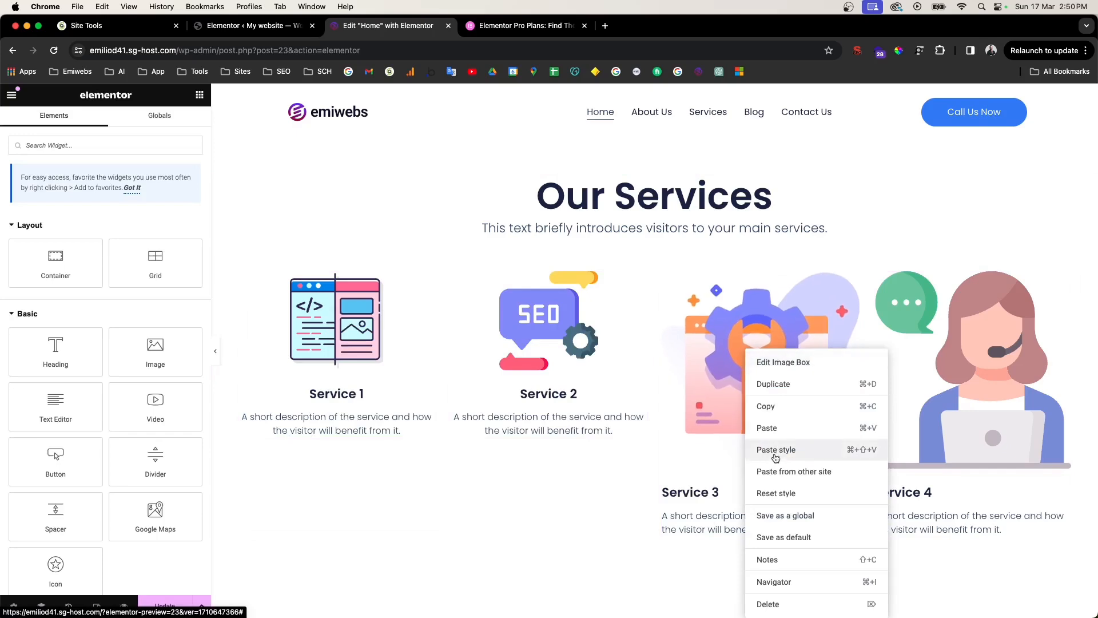
{"action": "left_click", "coordinate": [724, 447]}
{"action": "right_click", "coordinate": [938, 327]}
{"action": "left_click", "coordinate": [951, 424]}
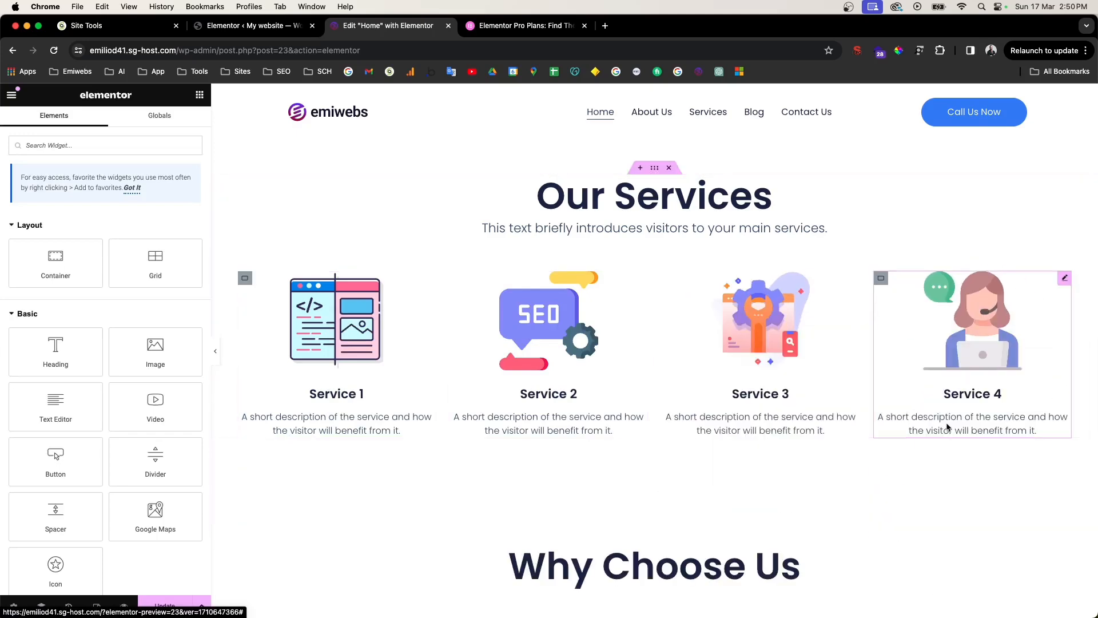
Step: Preview the four matching service cards full-width, then restore the editor panel
{"action": "left_click", "coordinate": [217, 354]}
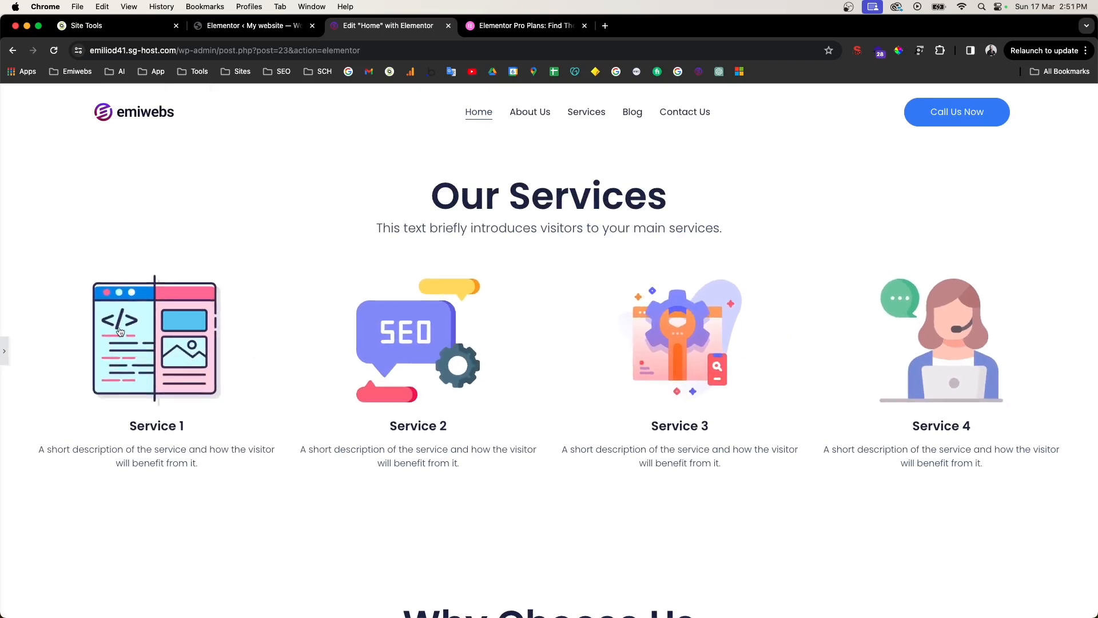
{"action": "scroll", "coordinate": [342, 376], "scroll_direction": "down", "scroll_amount": 3}
{"action": "scroll", "coordinate": [342, 375], "scroll_direction": "up", "scroll_amount": 2}
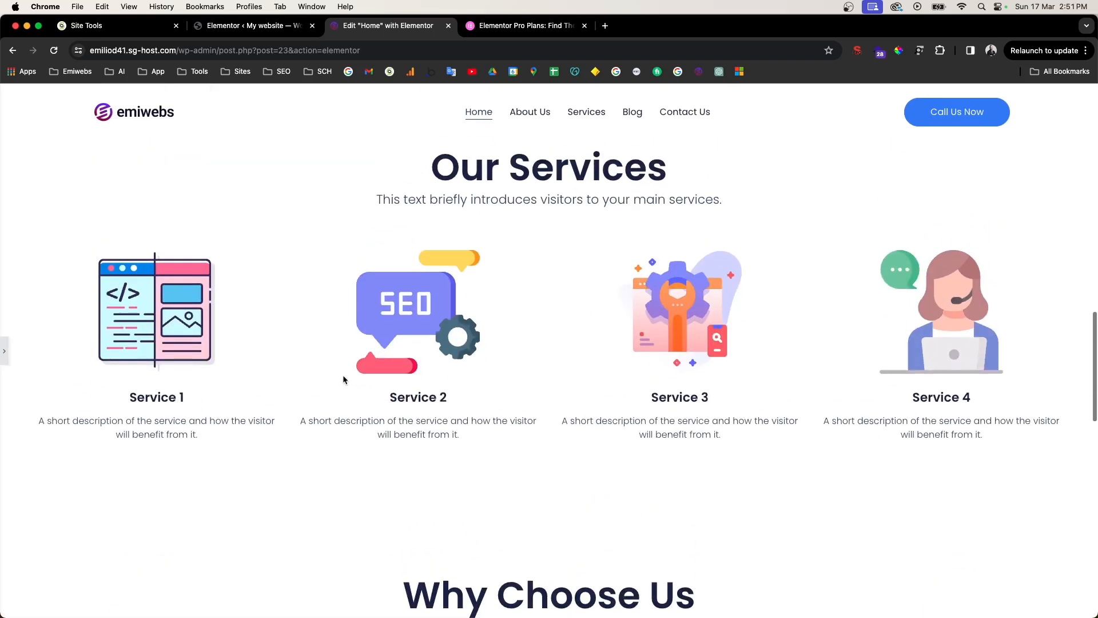
{"action": "left_click", "coordinate": [4, 351]}
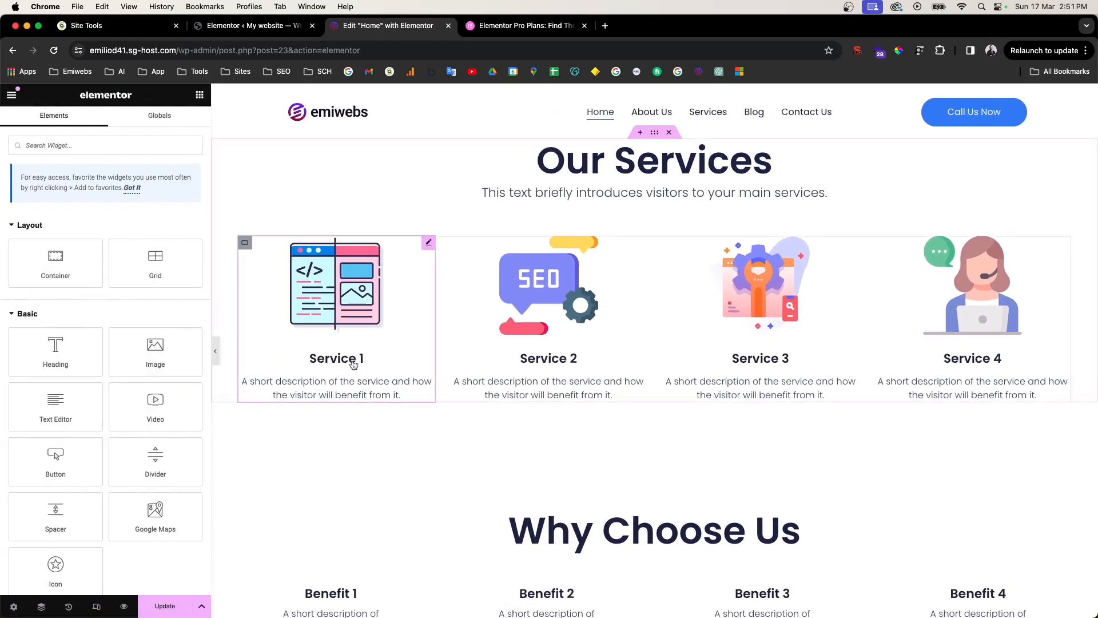
Step: Retitle the Service 1 card 'Design UX/UI'
{"action": "left_click", "coordinate": [351, 359]}
{"action": "triple_click", "coordinate": [350, 358]}
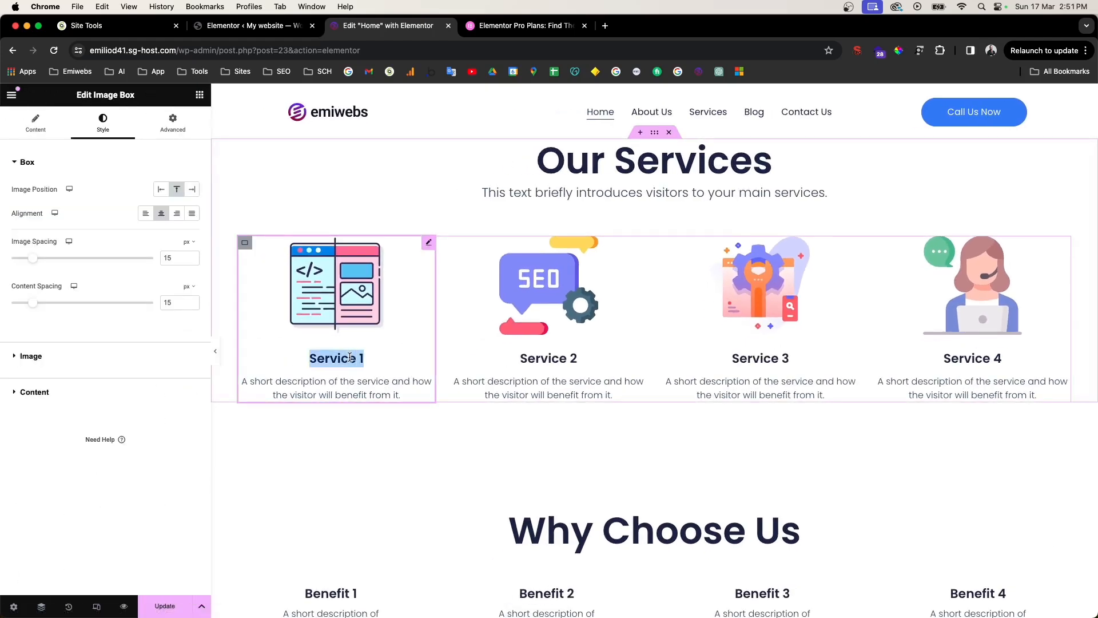
{"action": "left_click", "coordinate": [35, 123]}
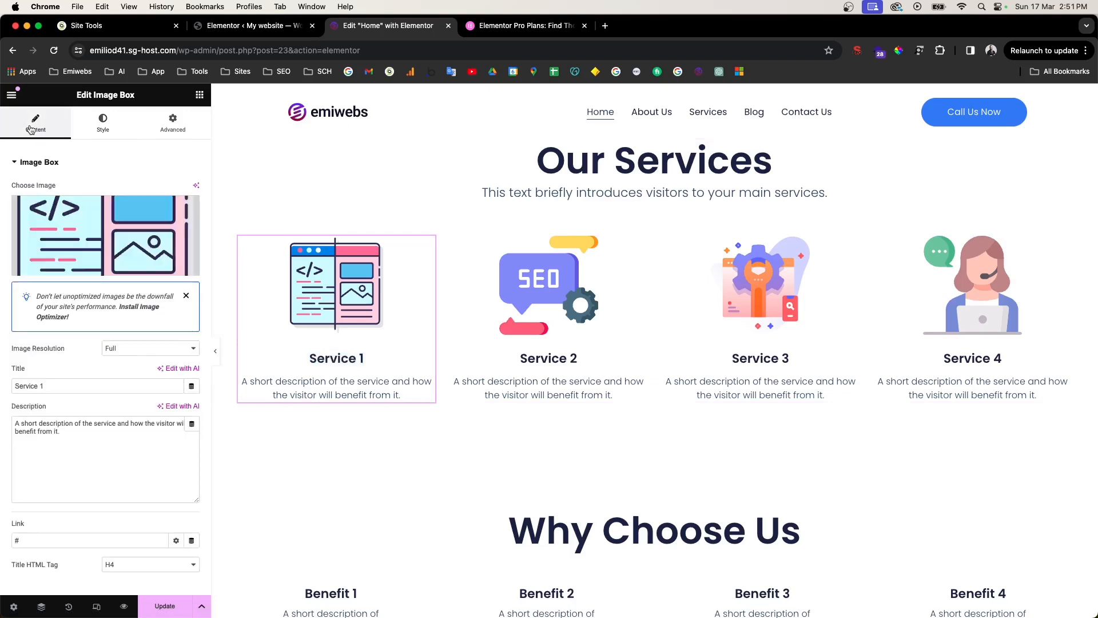
{"action": "triple_click", "coordinate": [44, 387]}
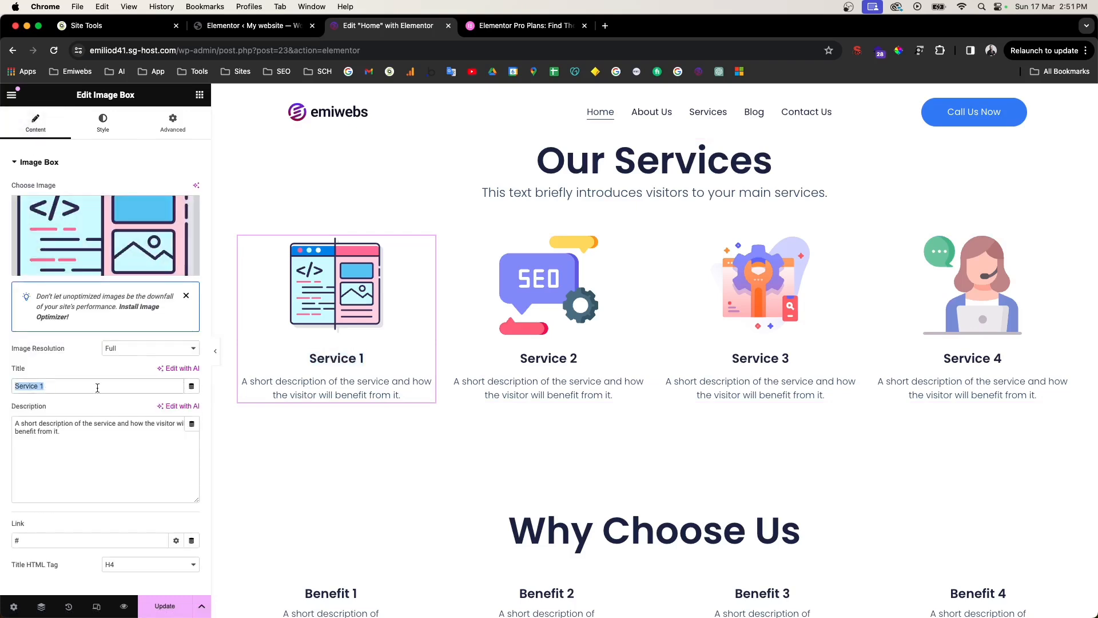
{"action": "triple_click", "coordinate": [328, 357]}
{"action": "type", "text": "Design U"}
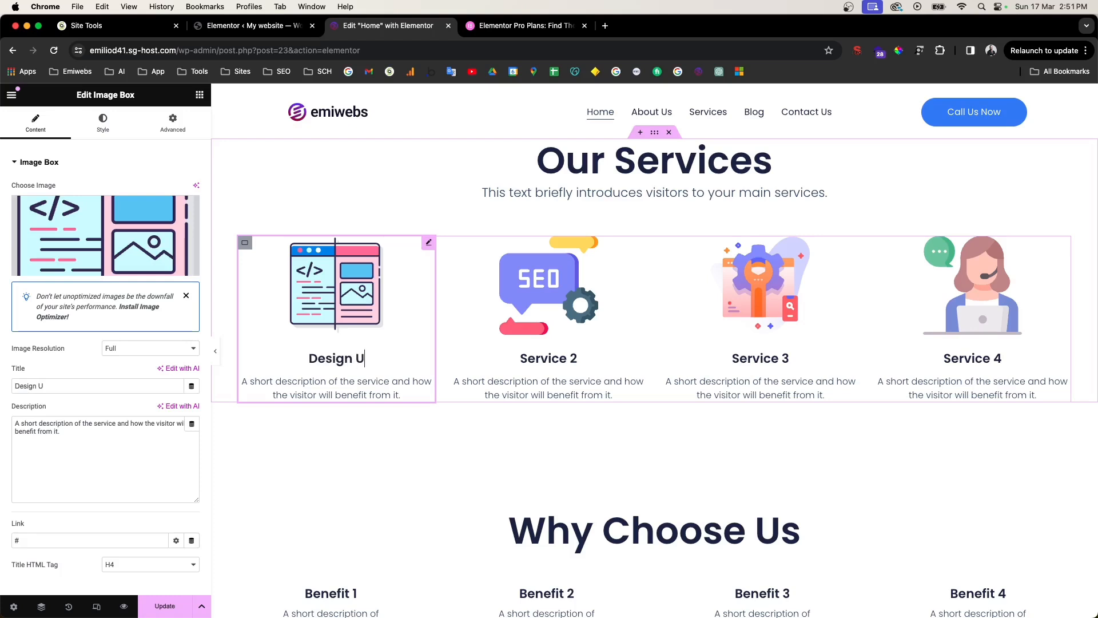
{"action": "type", "text": "X/UI"}
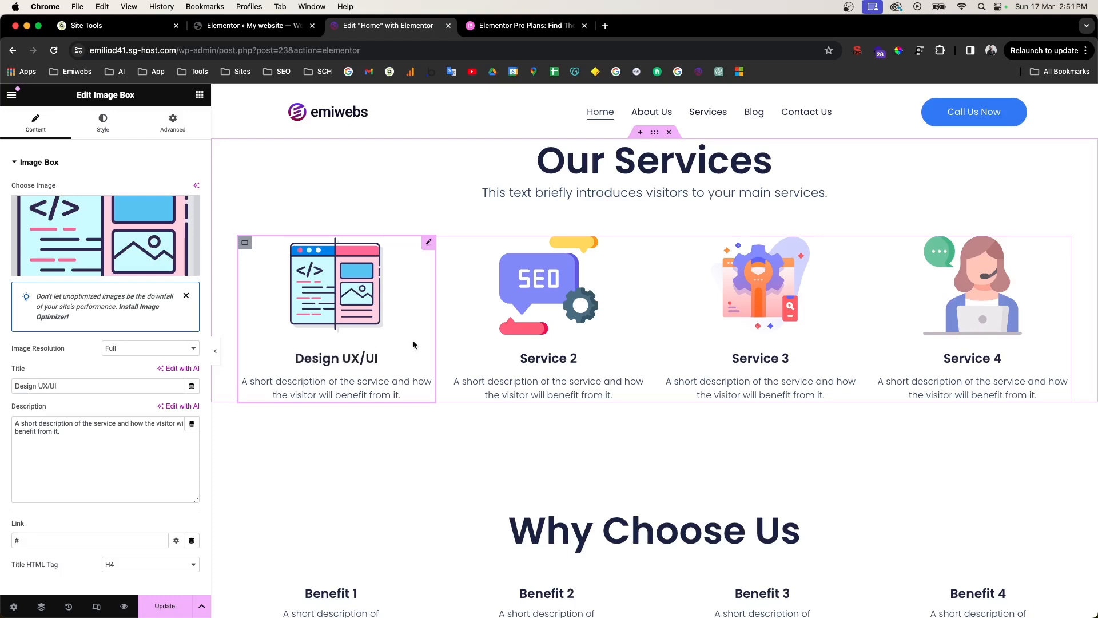
Step: Try H3 as the card title's heading level, then return it to H4
{"action": "scroll", "coordinate": [92, 418], "scroll_direction": "down", "scroll_amount": 2}
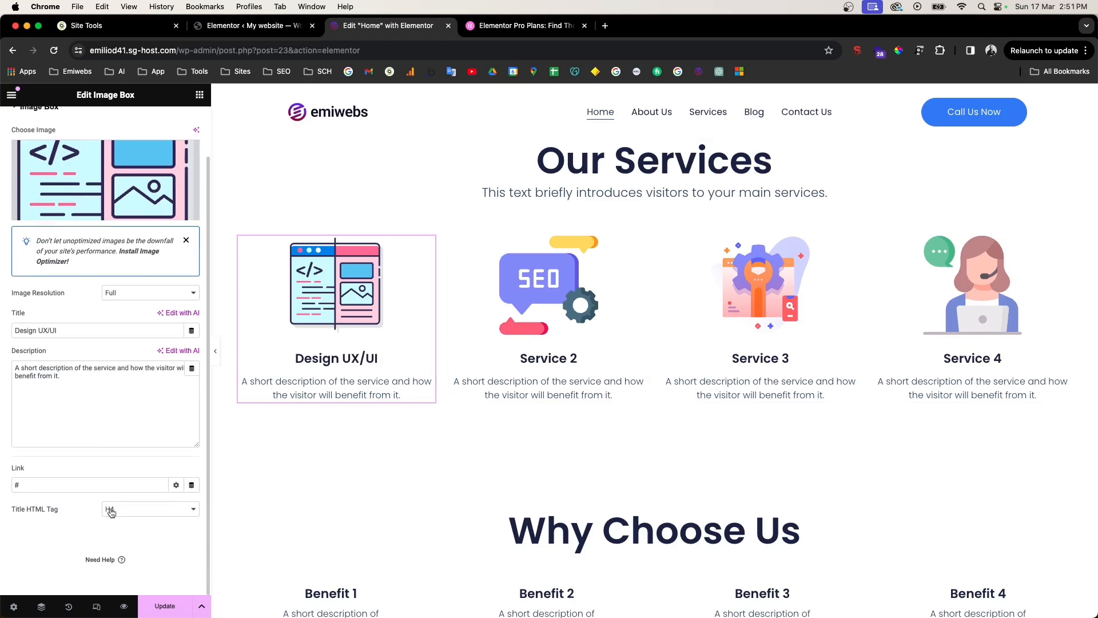
{"action": "left_click", "coordinate": [120, 510]}
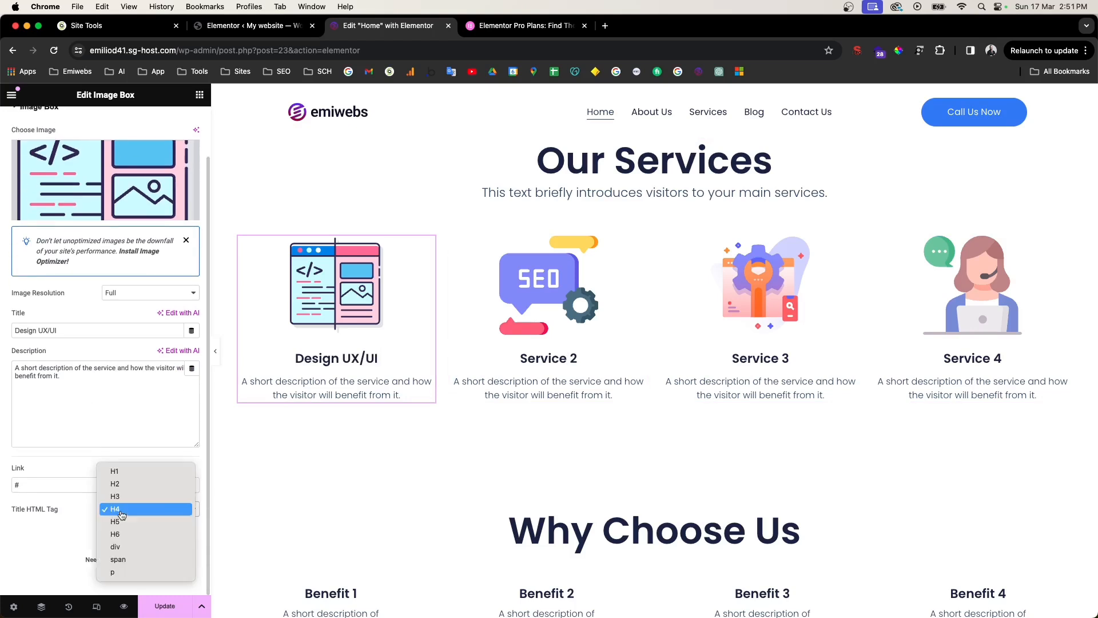
{"action": "left_click", "coordinate": [126, 496]}
{"action": "left_click", "coordinate": [126, 509]}
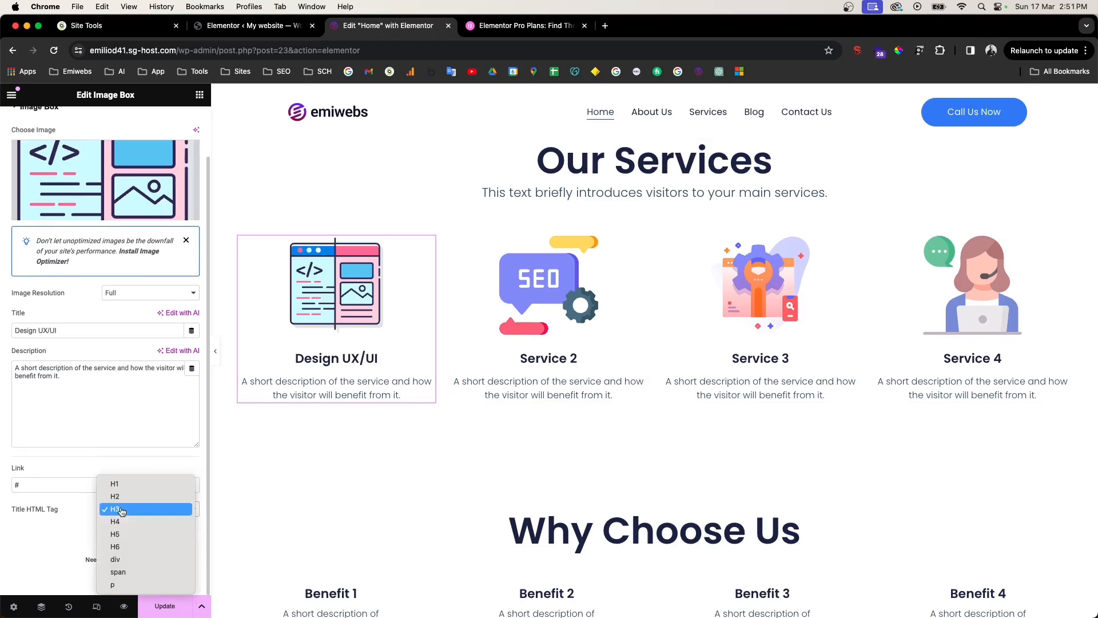
{"action": "left_click", "coordinate": [83, 518]}
{"action": "left_click", "coordinate": [117, 511]}
{"action": "left_click", "coordinate": [118, 524]}
{"action": "left_click", "coordinate": [125, 514]}
{"action": "left_click", "coordinate": [126, 521]}
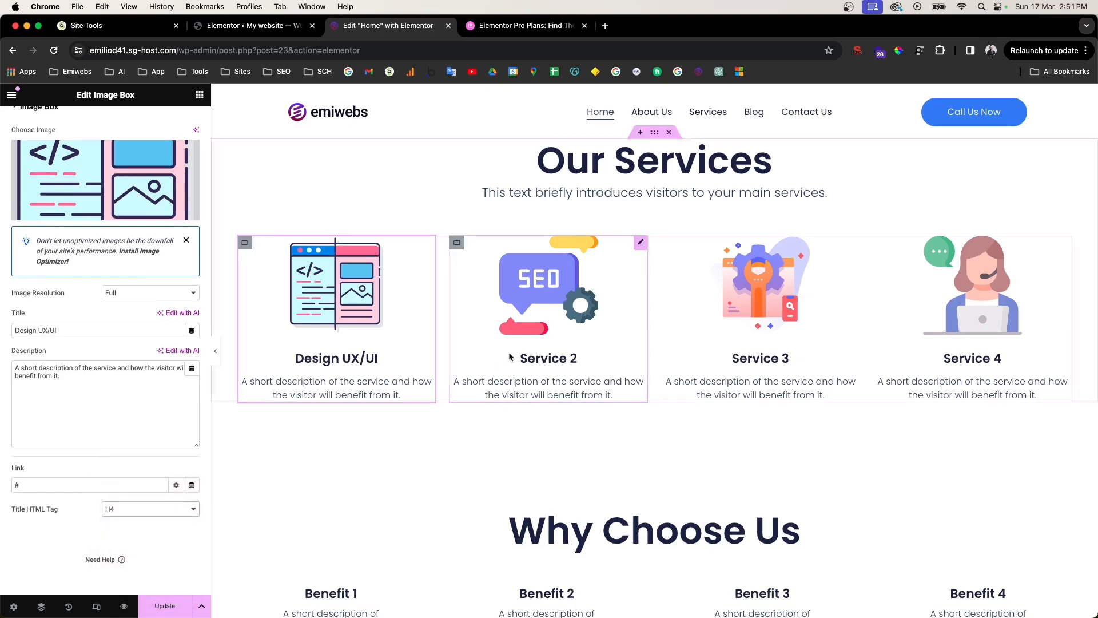
Step: Retitle Services 2–4 as 'SEO', 'Maintenance' (spelling corrected) and 'IT Support'
{"action": "triple_click", "coordinate": [559, 357]}
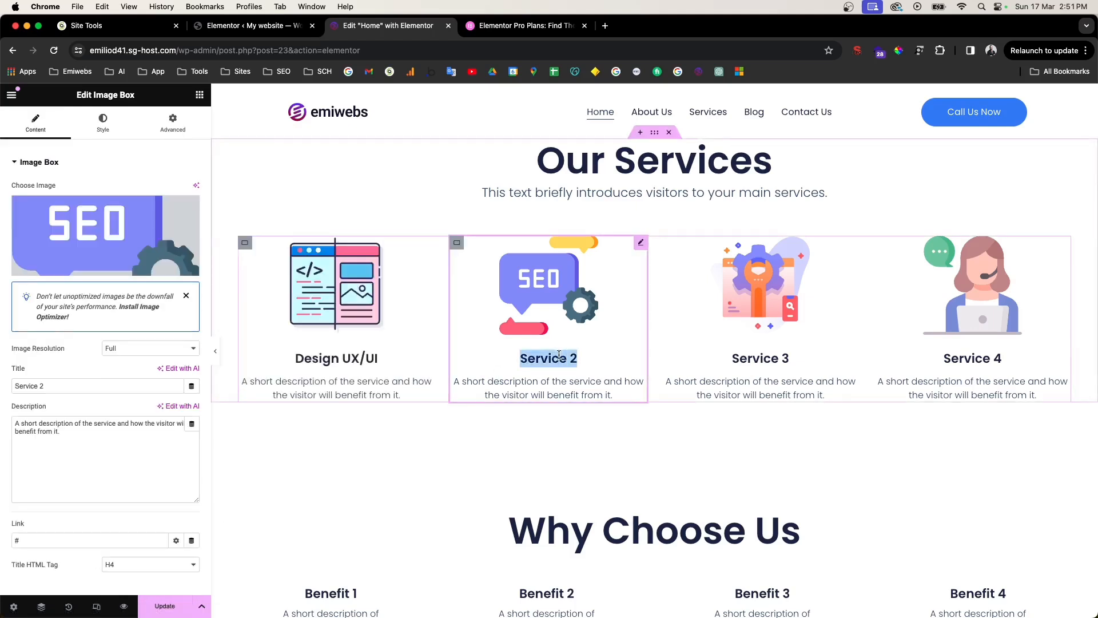
{"action": "type", "text": "SEO"}
{"action": "double_click", "coordinate": [772, 359]}
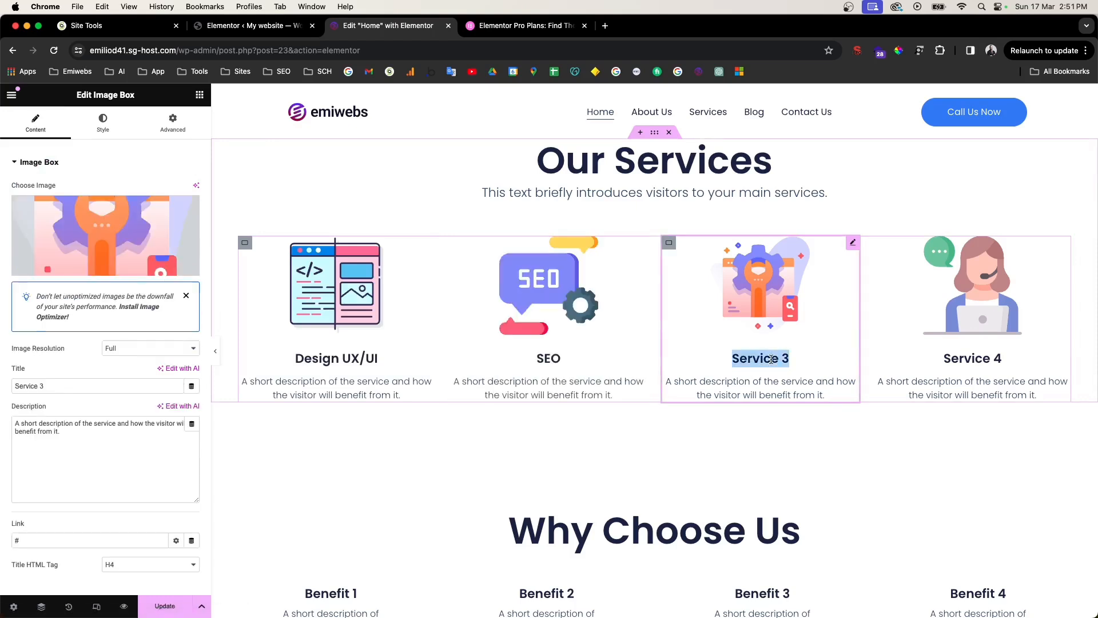
{"action": "key", "text": "BackSpace"}
{"action": "type", "text": "Maintancec"}
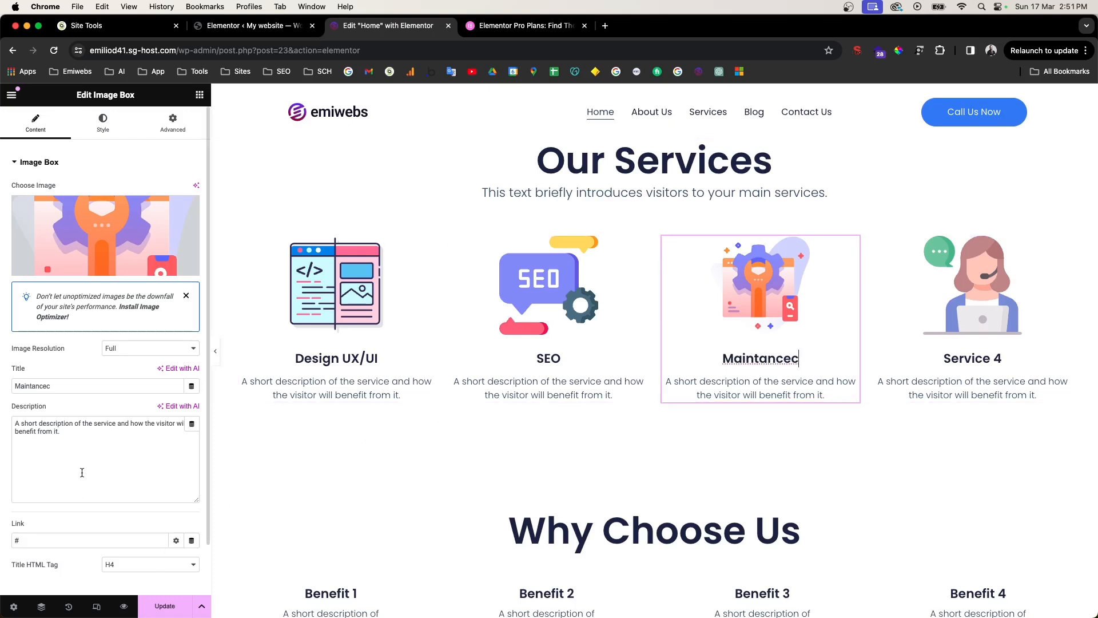
{"action": "double_click", "coordinate": [43, 387]}
{"action": "right_click", "coordinate": [42, 383]}
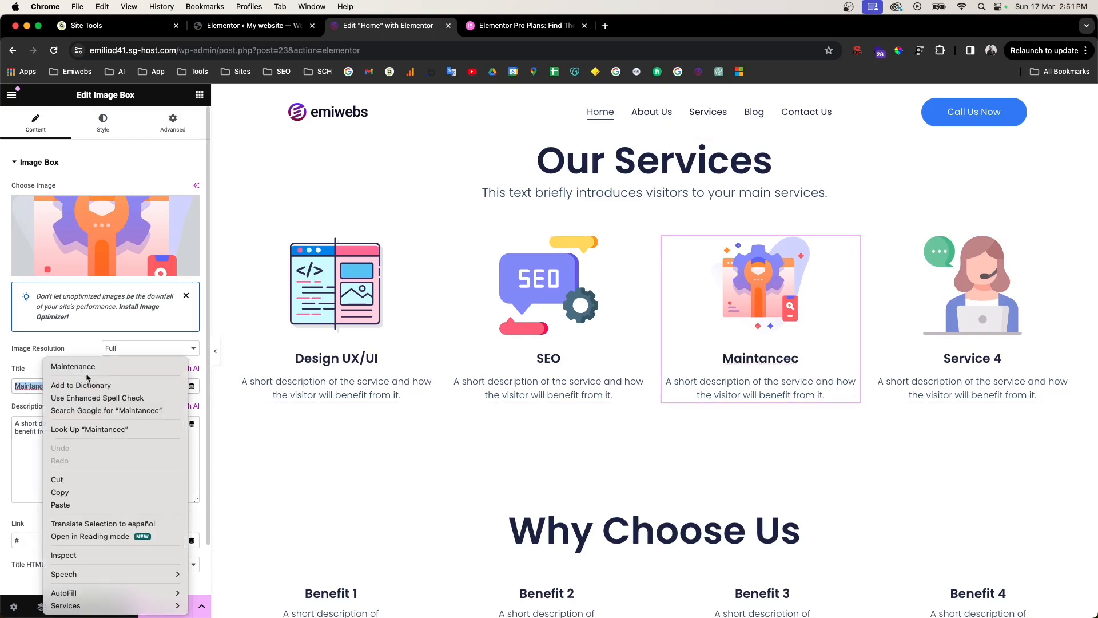
{"action": "left_click", "coordinate": [51, 364]}
{"action": "left_click", "coordinate": [949, 386]}
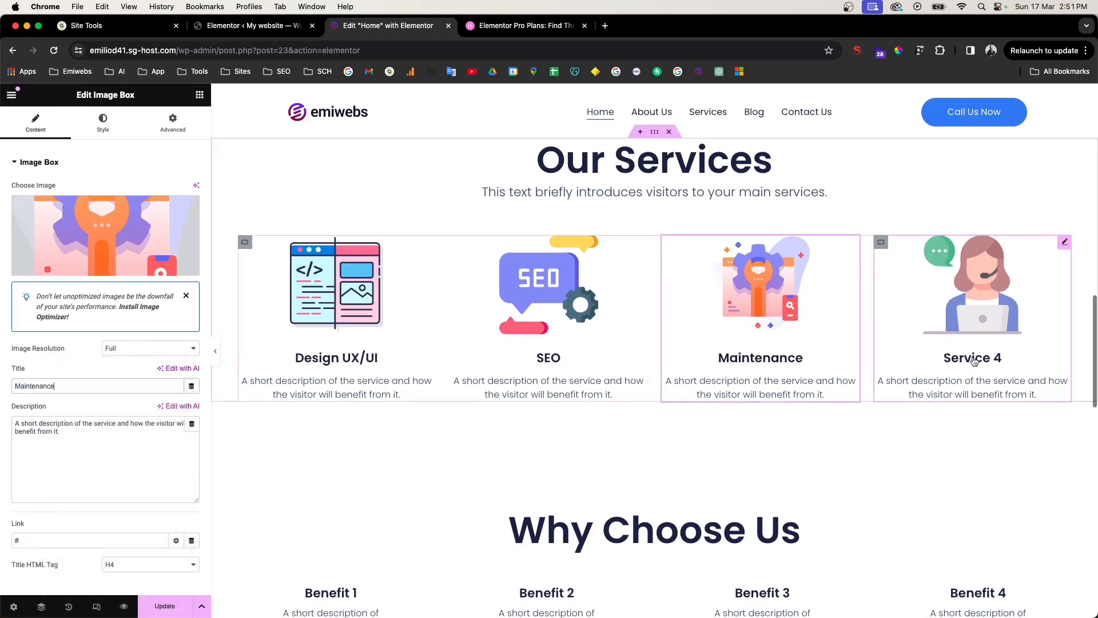
{"action": "double_click", "coordinate": [48, 387]}
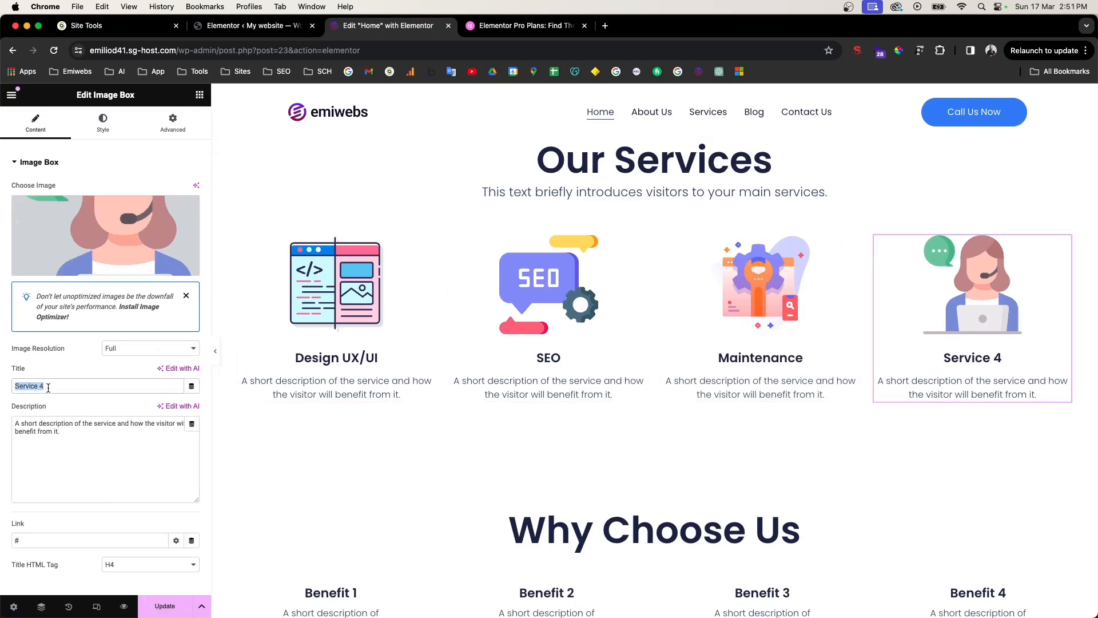
{"action": "type", "text": "IT Support"}
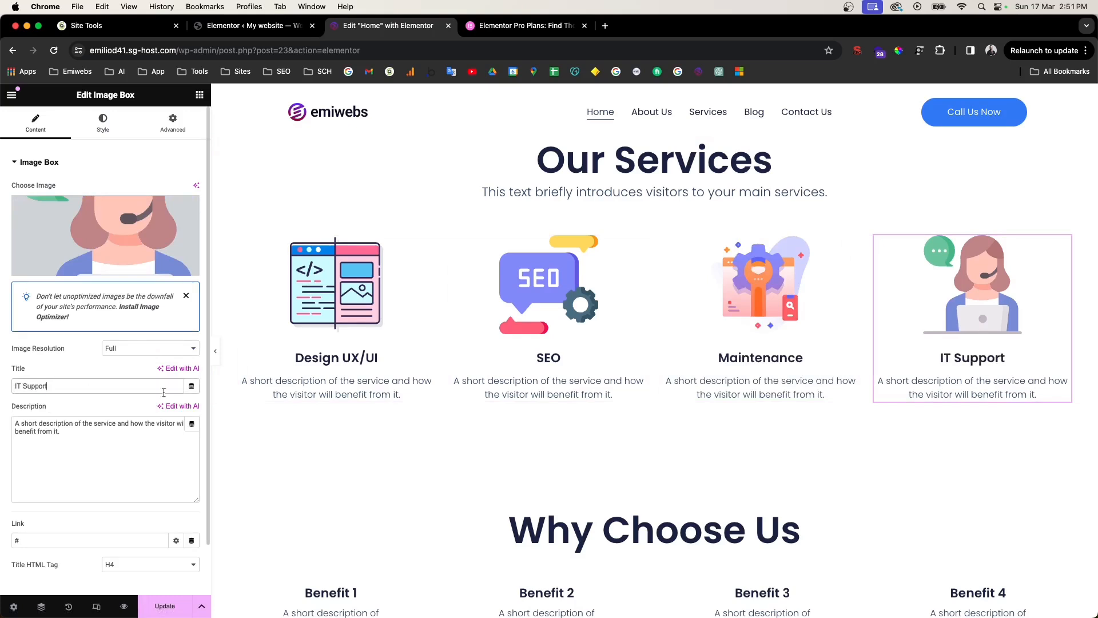
Step: Scroll the page, select the Benefit 1 and 2 boxes, then show the widget library
{"action": "scroll", "coordinate": [693, 371], "scroll_direction": "up", "scroll_amount": 5}
{"action": "scroll", "coordinate": [693, 371], "scroll_direction": "up", "scroll_amount": 9}
{"action": "scroll", "coordinate": [693, 370], "scroll_direction": "down", "scroll_amount": 8}
{"action": "scroll", "coordinate": [693, 371], "scroll_direction": "down", "scroll_amount": 12}
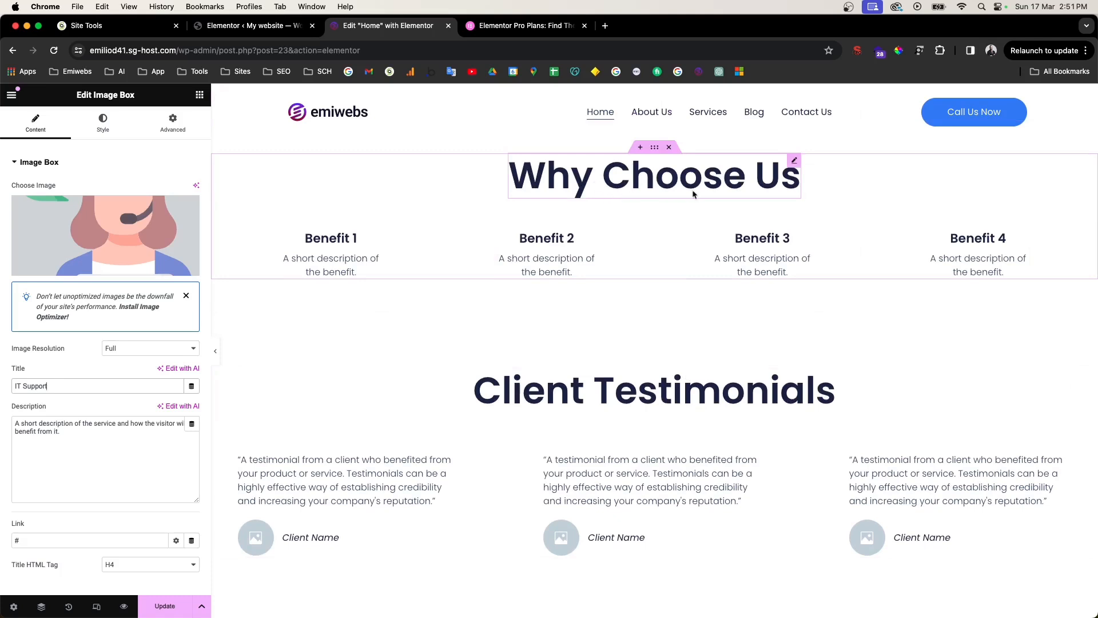
{"action": "left_click", "coordinate": [314, 250]}
{"action": "left_click", "coordinate": [515, 247]}
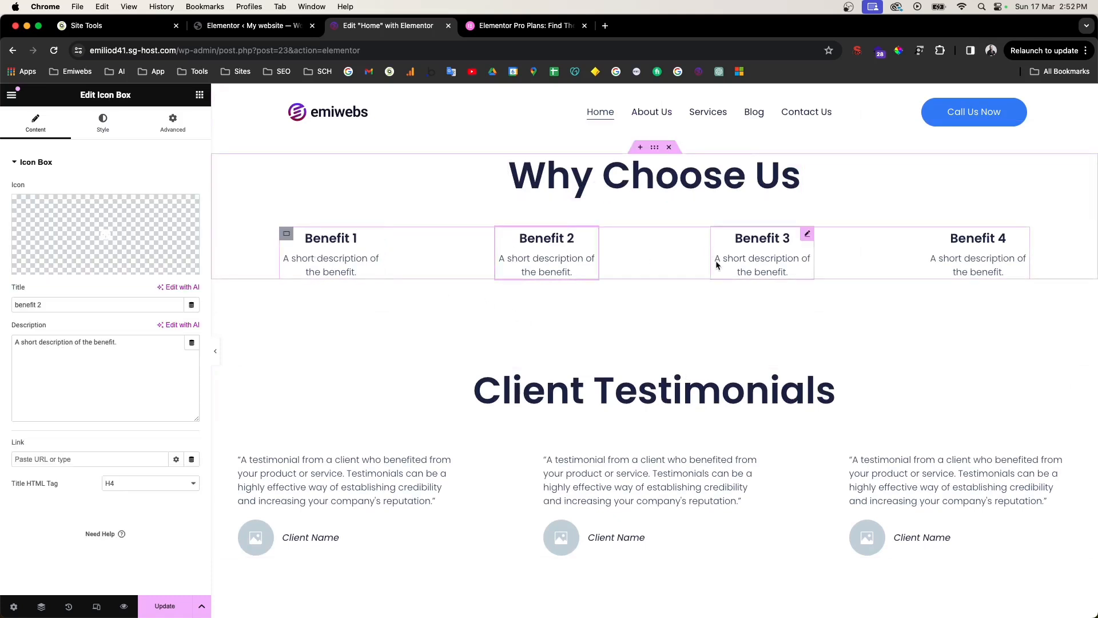
{"action": "scroll", "coordinate": [740, 280], "scroll_direction": "down", "scroll_amount": 5}
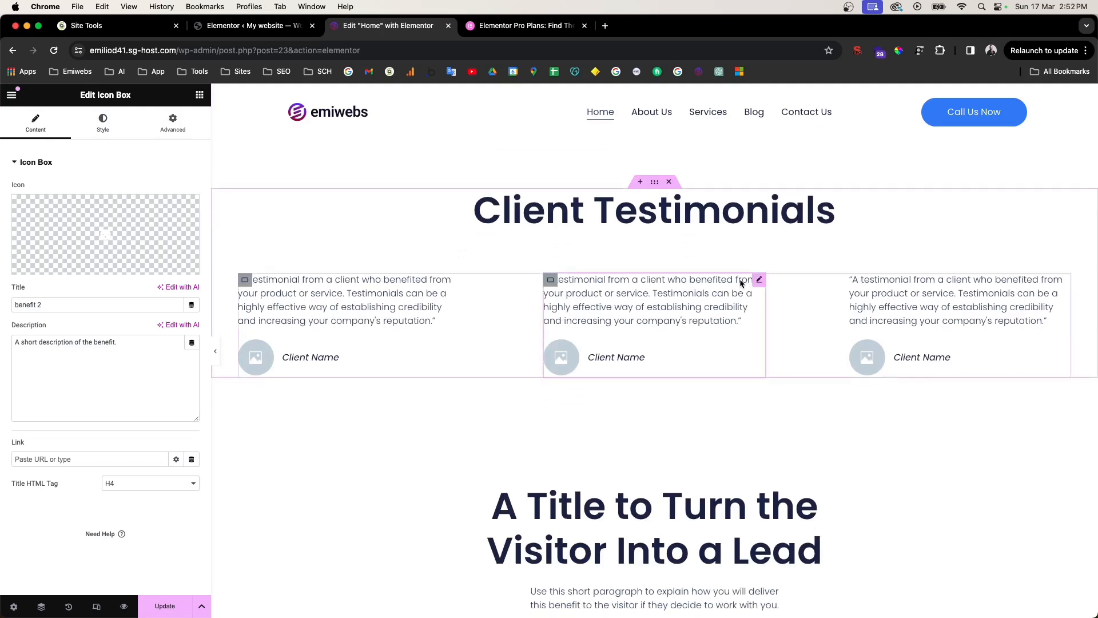
{"action": "scroll", "coordinate": [740, 282], "scroll_direction": "up", "scroll_amount": 6}
{"action": "scroll", "coordinate": [630, 286], "scroll_direction": "up", "scroll_amount": 1}
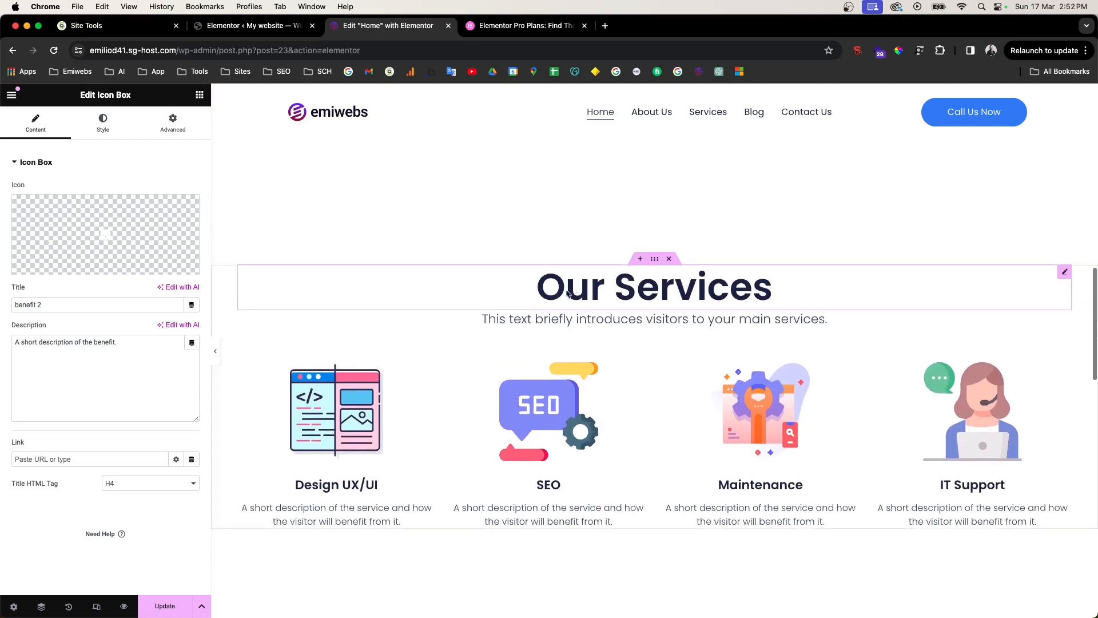
{"action": "left_click", "coordinate": [199, 95]}
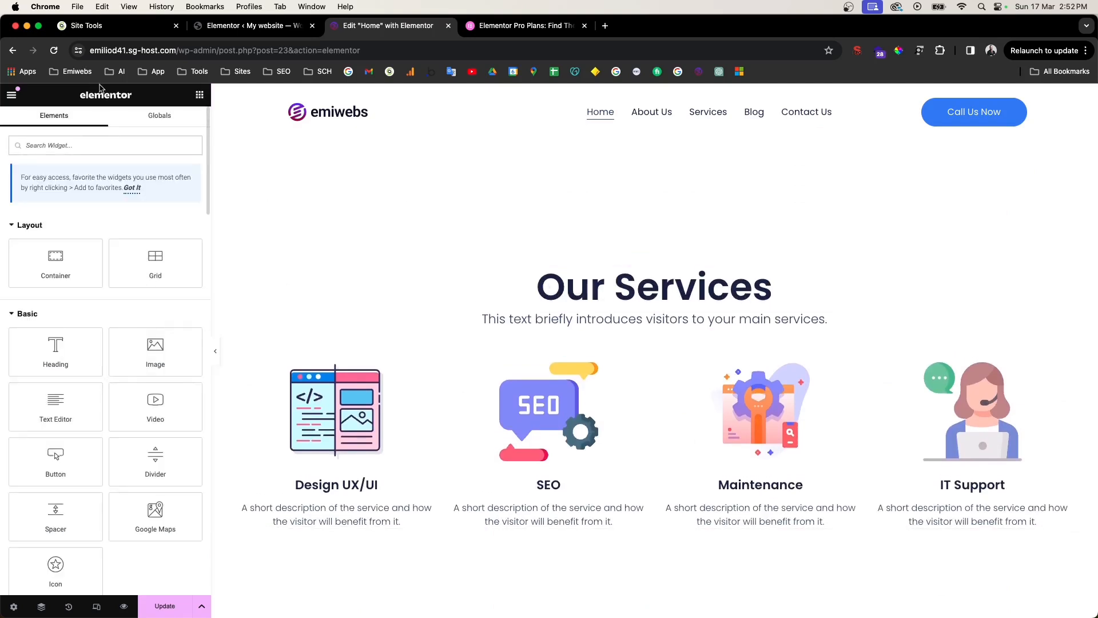
Step: Search 'but' and place a centred Button widget below the Our Services cards
{"action": "left_click", "coordinate": [79, 148]}
{"action": "type", "text": "button"}
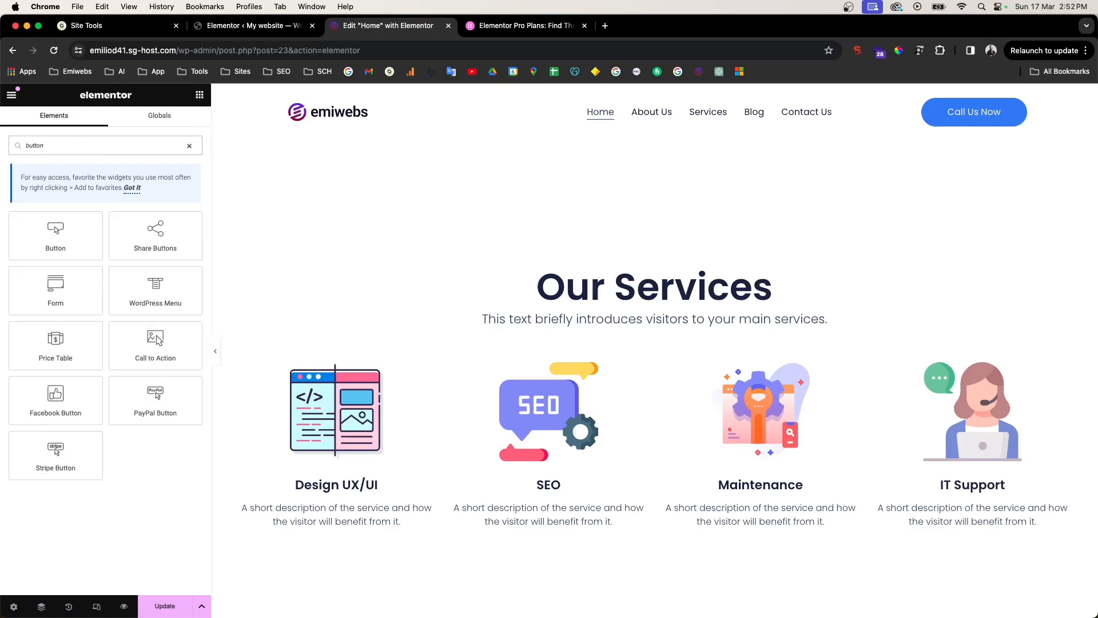
{"action": "left_click_drag", "start_coordinate": [55, 235], "coordinate": [649, 327]}
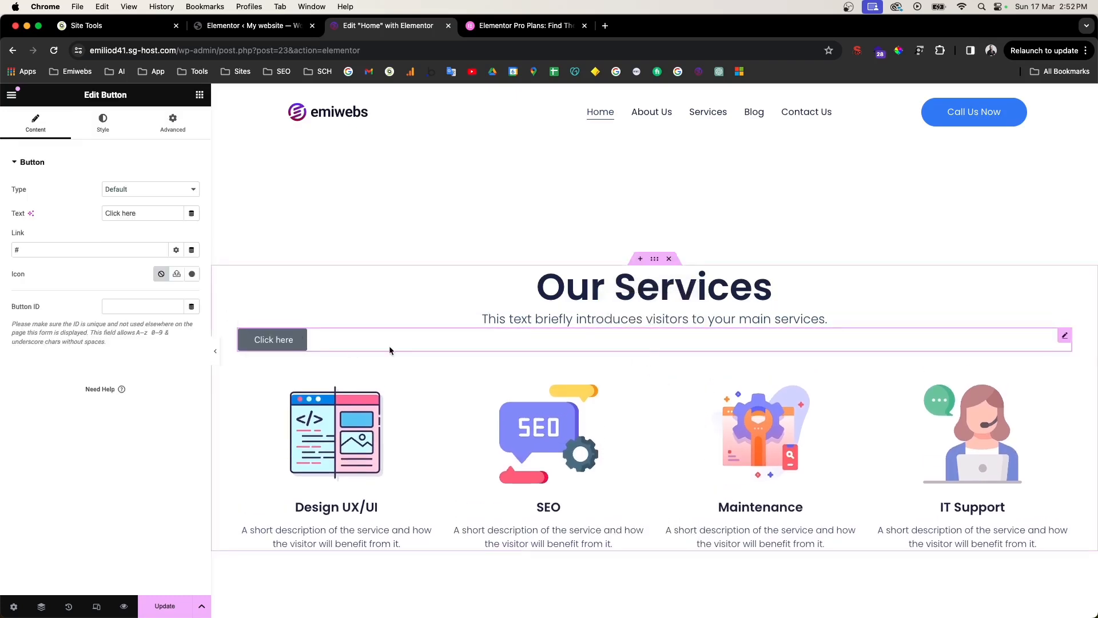
{"action": "left_click", "coordinate": [103, 122]}
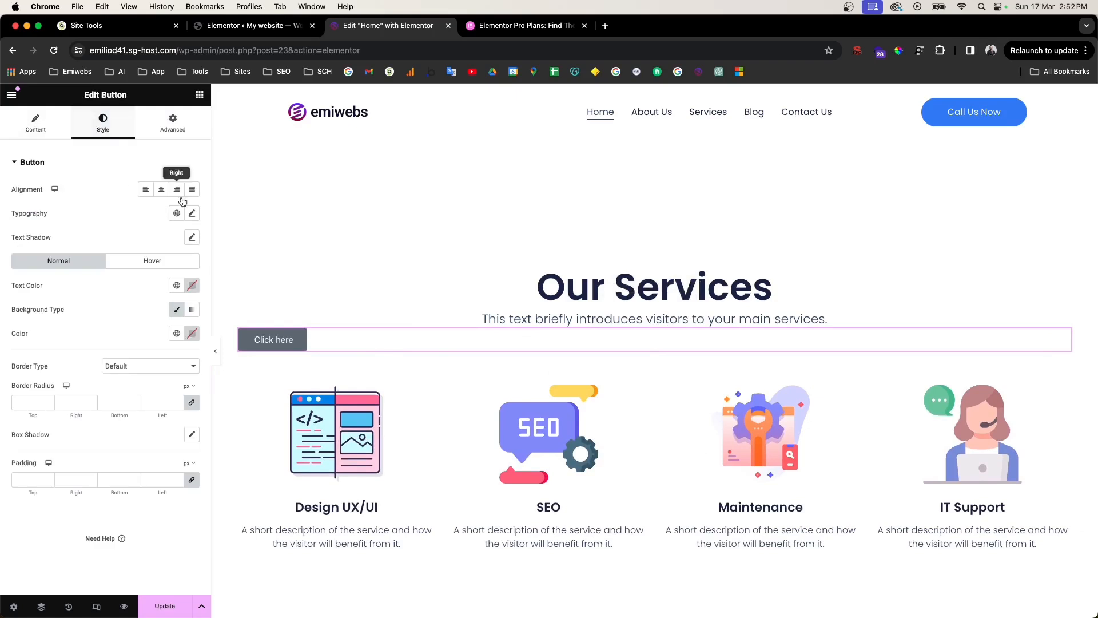
{"action": "left_click", "coordinate": [161, 193]}
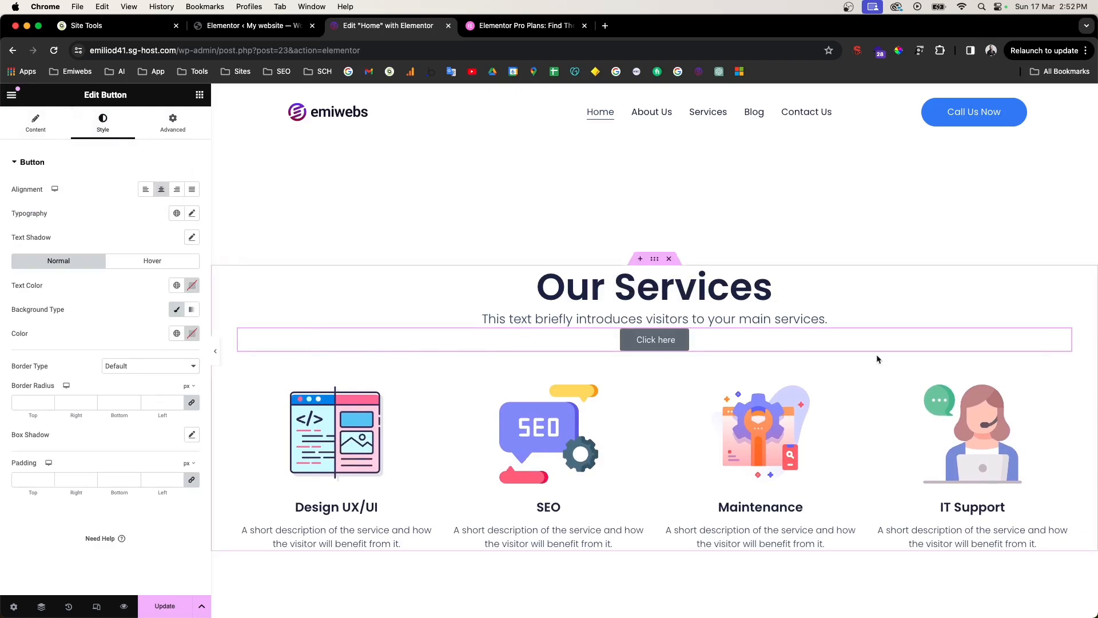
{"action": "left_click_drag", "start_coordinate": [1067, 341], "coordinate": [647, 189]}
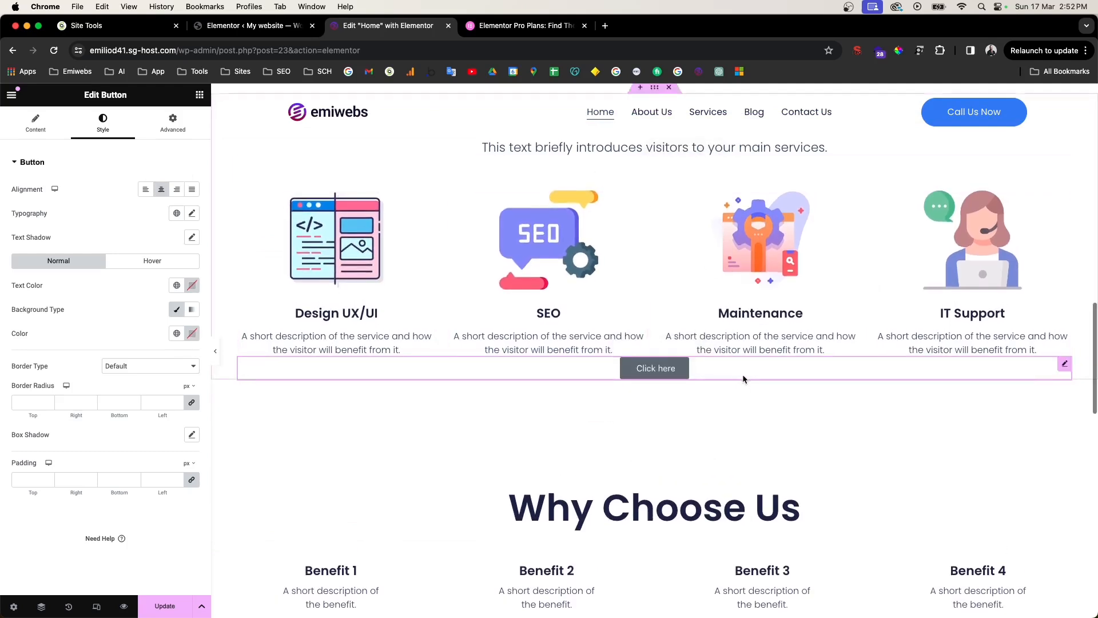
Step: Unlink the button's padding and give it a 60 px top padding
{"action": "left_click", "coordinate": [170, 124]}
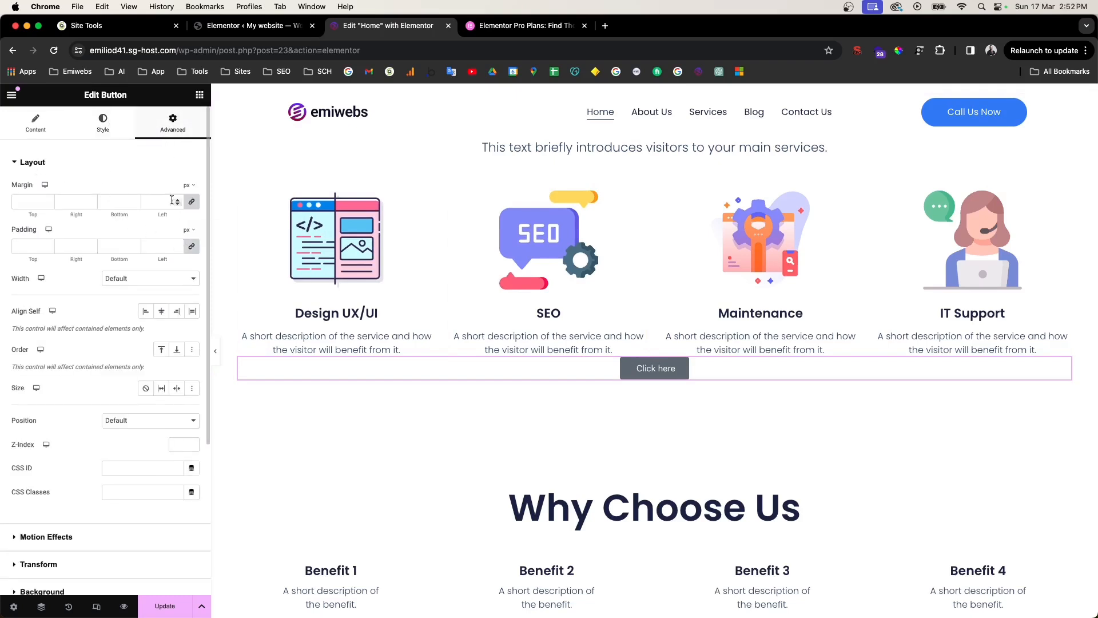
{"action": "left_click", "coordinate": [188, 249]}
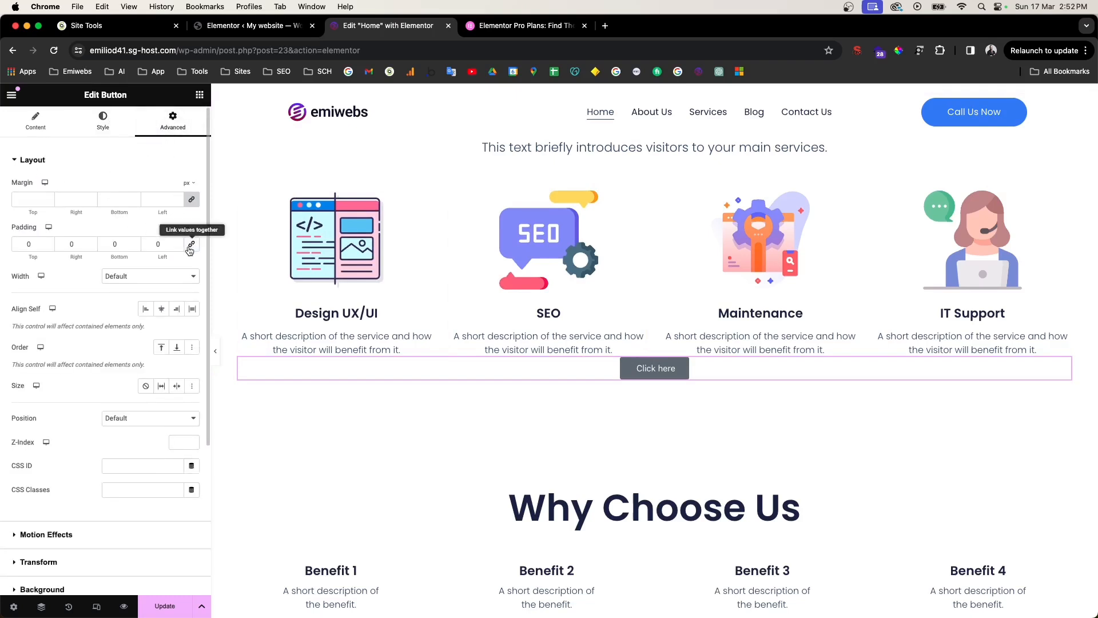
{"action": "left_click", "coordinate": [25, 243]}
{"action": "type", "text": "6"}
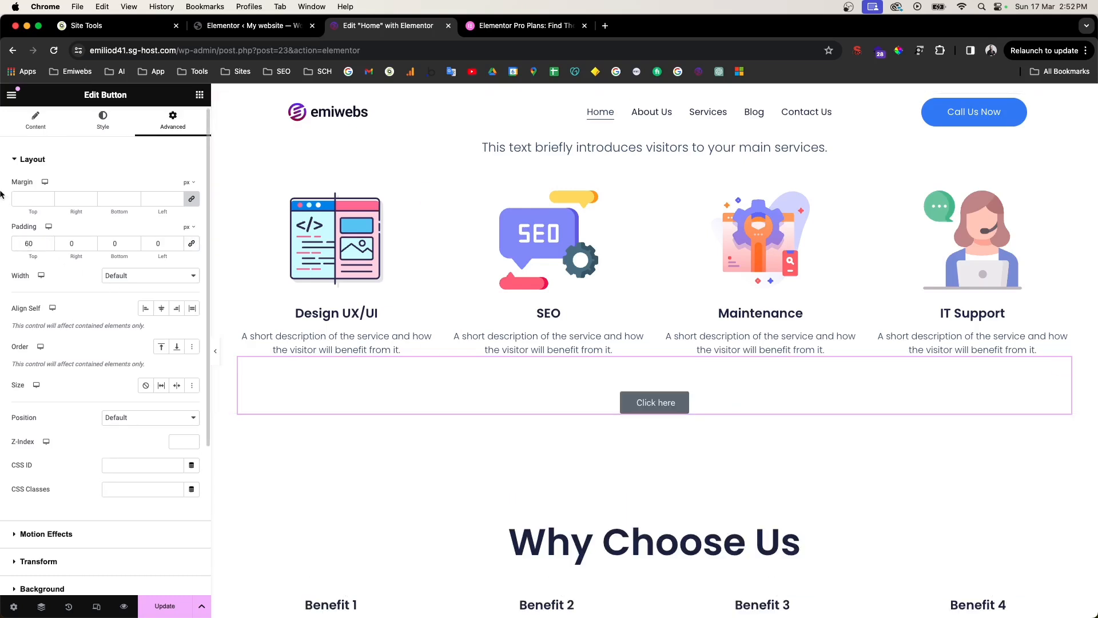
Step: Label the button Services, link it to /services/, and eyedrop Call Us Now's background colour
{"action": "left_click", "coordinate": [52, 115]}
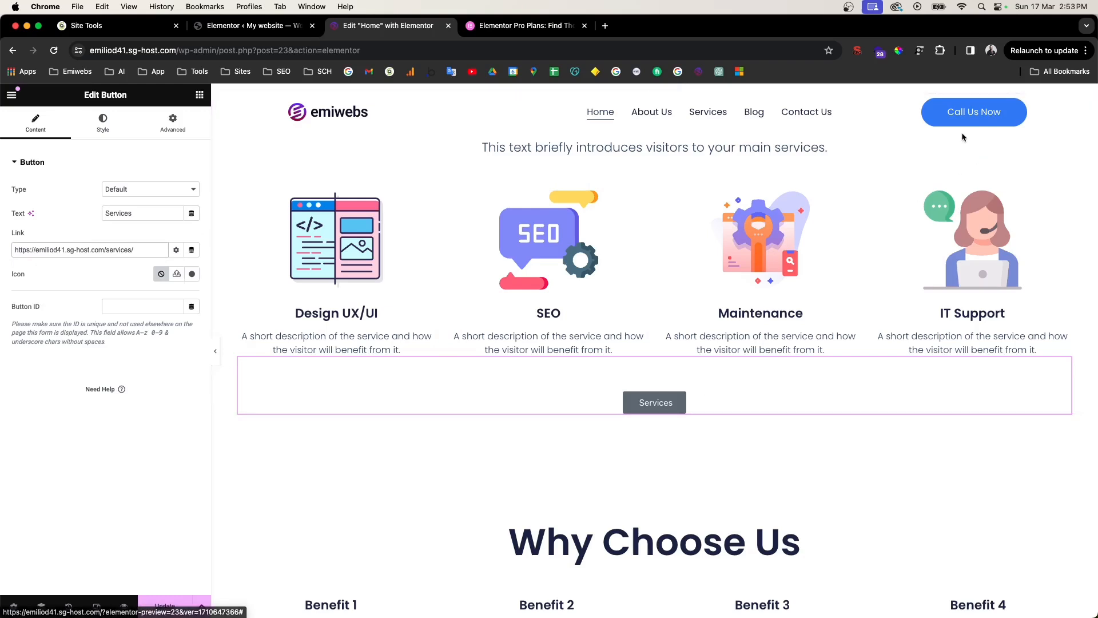
{"action": "left_click", "coordinate": [103, 122]}
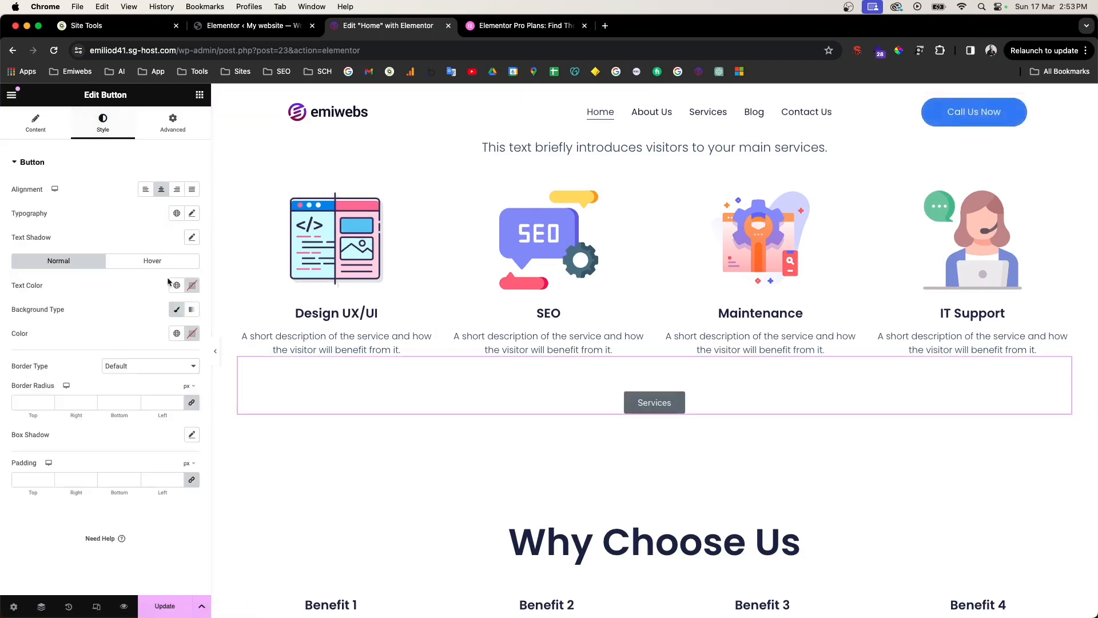
{"action": "left_click", "coordinate": [178, 310]}
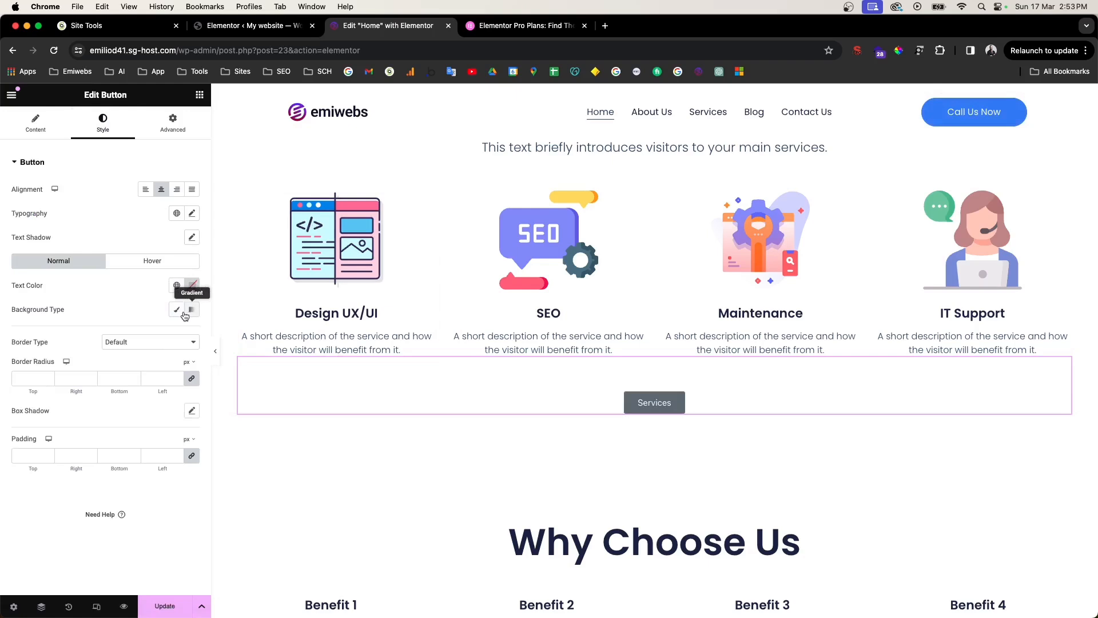
{"action": "left_click", "coordinate": [177, 312]}
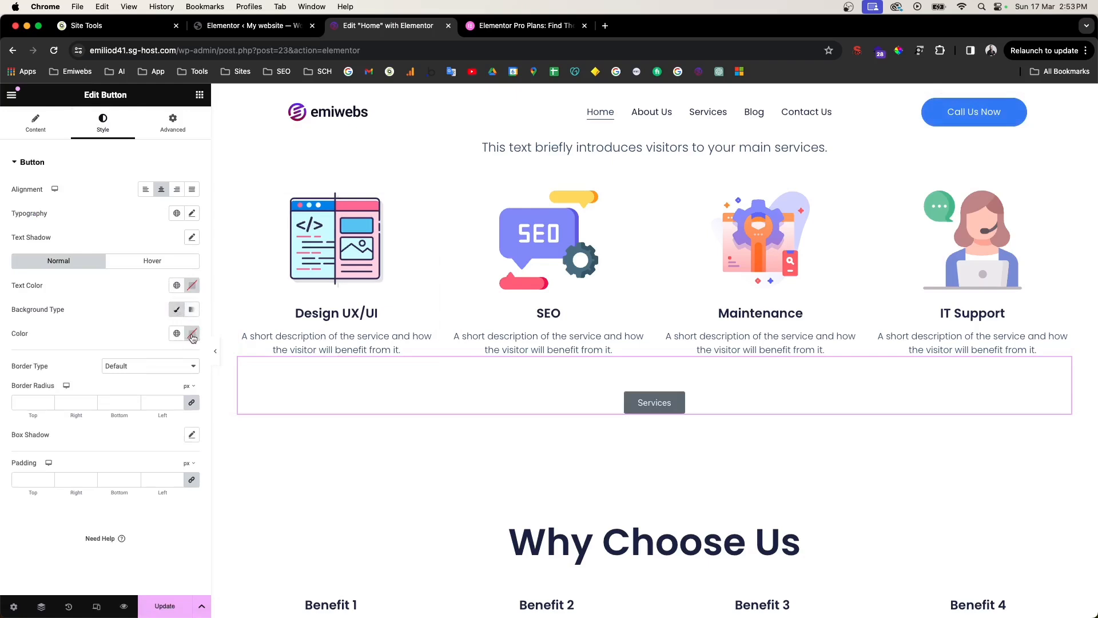
{"action": "left_click", "coordinate": [192, 335]}
{"action": "left_click", "coordinate": [256, 359]}
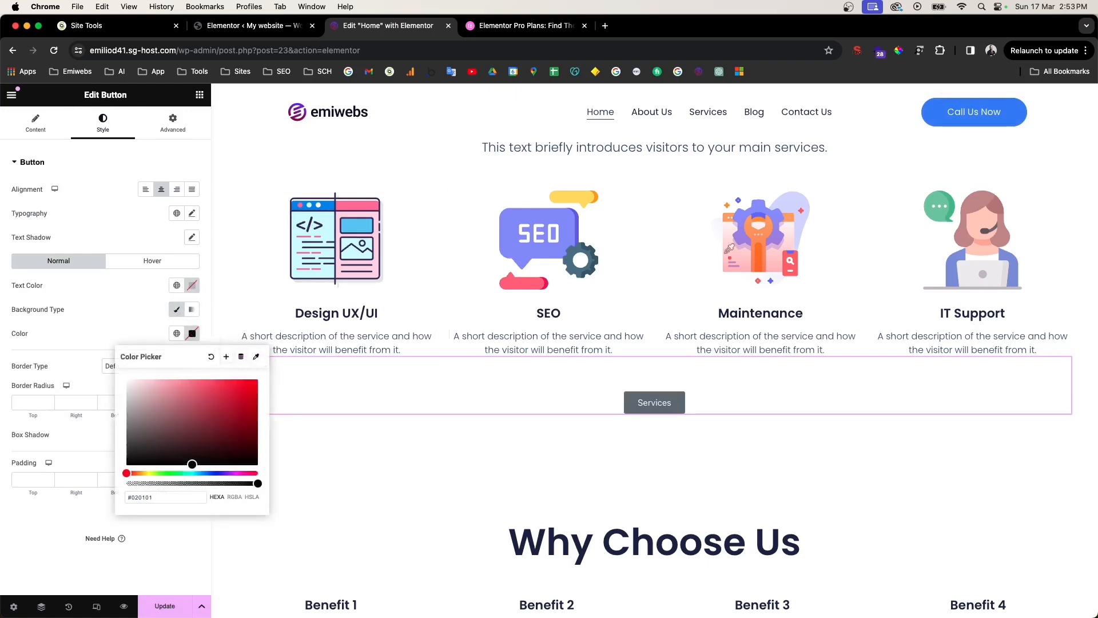
{"action": "left_click", "coordinate": [1010, 106]}
{"action": "scroll", "coordinate": [612, 296], "scroll_direction": "down", "scroll_amount": 15}
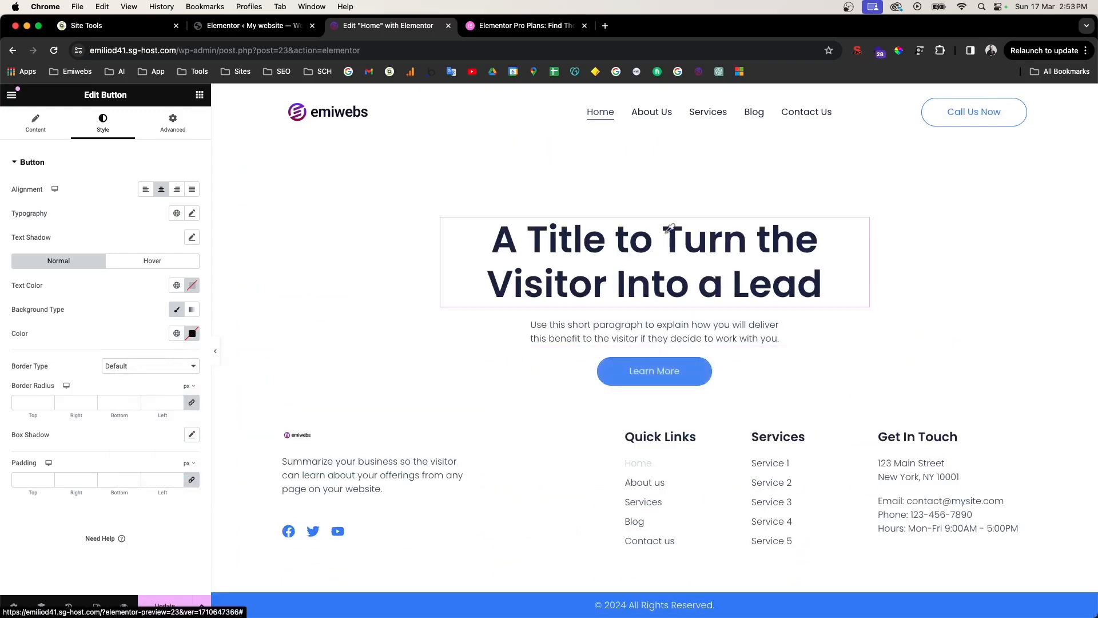
Step: Exit colour sampling and paste the Learn More button's style onto the Services button
{"action": "key", "text": "Escape"}
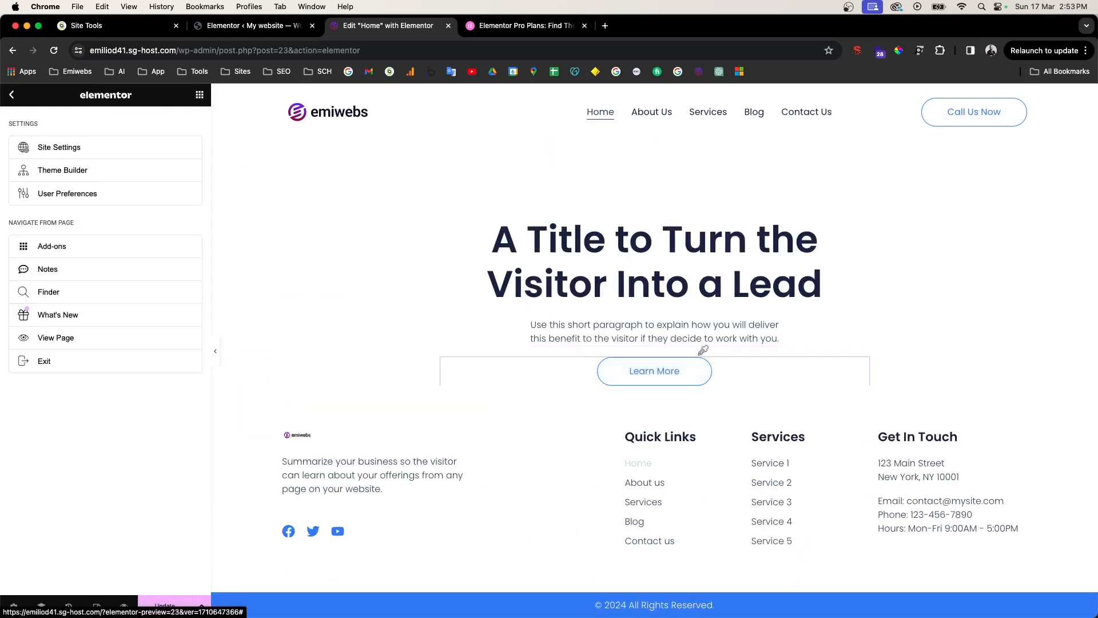
{"action": "right_click", "coordinate": [700, 317]}
{"action": "left_click", "coordinate": [394, 249]}
{"action": "key", "text": "Escape"}
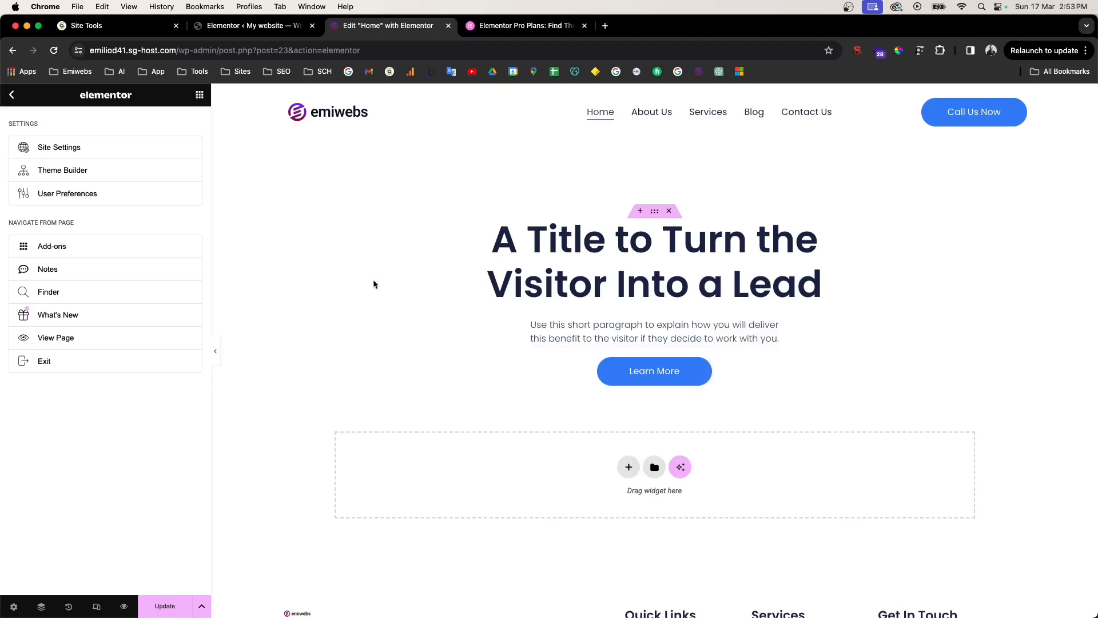
{"action": "right_click", "coordinate": [609, 360]}
{"action": "left_click", "coordinate": [640, 405]}
{"action": "scroll", "coordinate": [641, 403], "scroll_direction": "down", "scroll_amount": 5}
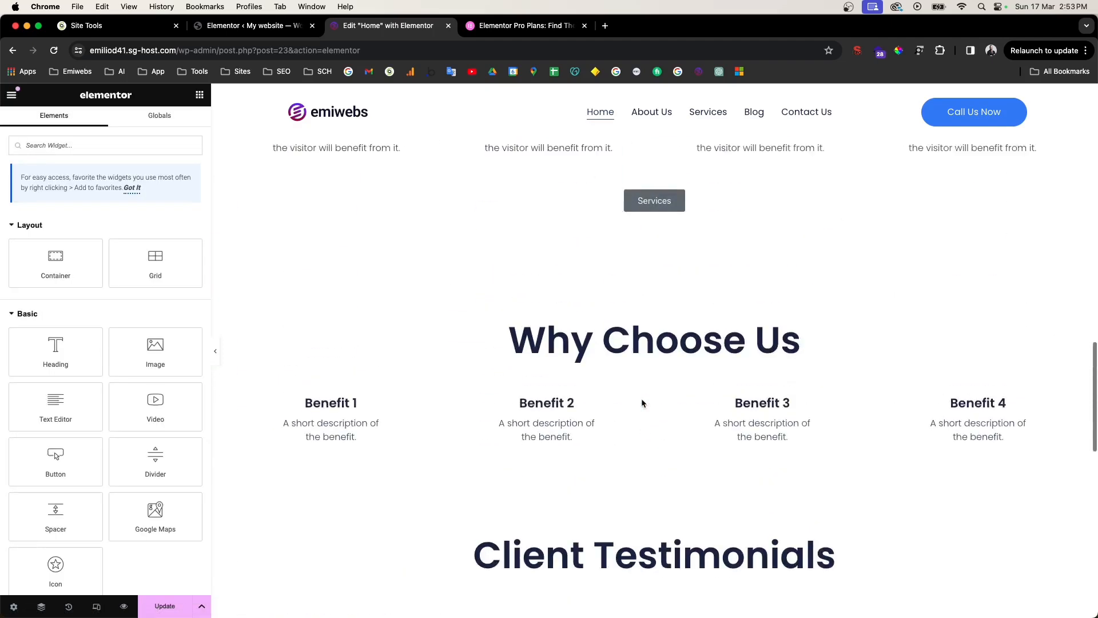
{"action": "scroll", "coordinate": [684, 311], "scroll_direction": "up", "scroll_amount": 2}
{"action": "right_click", "coordinate": [697, 261]}
{"action": "left_click", "coordinate": [735, 372]}
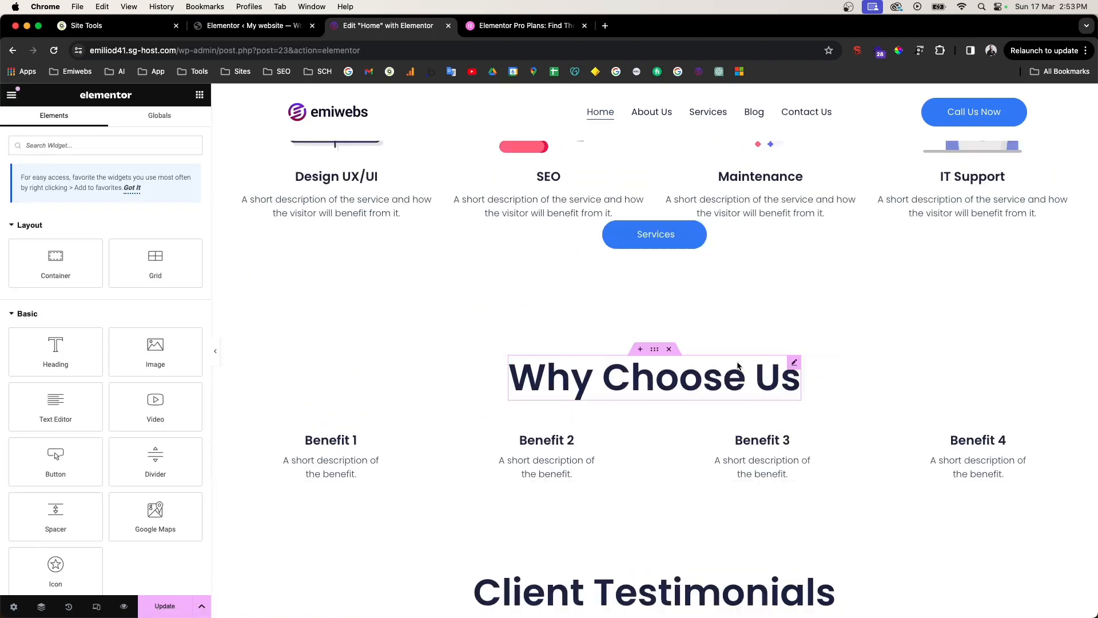
Step: Reset the Services button's top padding to 60 px and hide the editing panel
{"action": "left_click", "coordinate": [718, 235]}
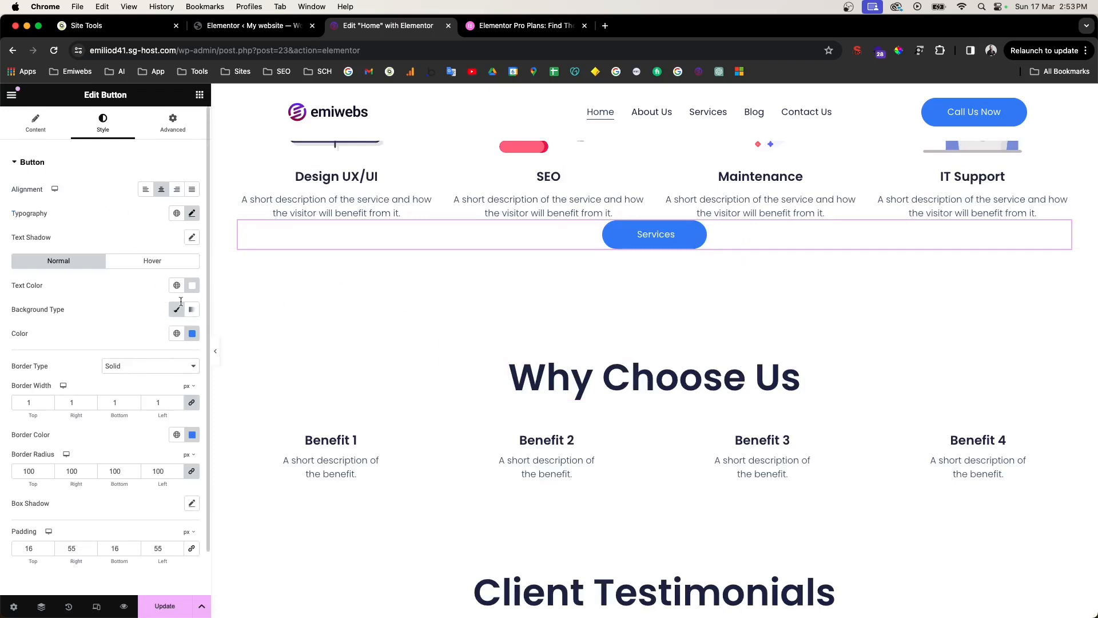
{"action": "left_click", "coordinate": [173, 125]}
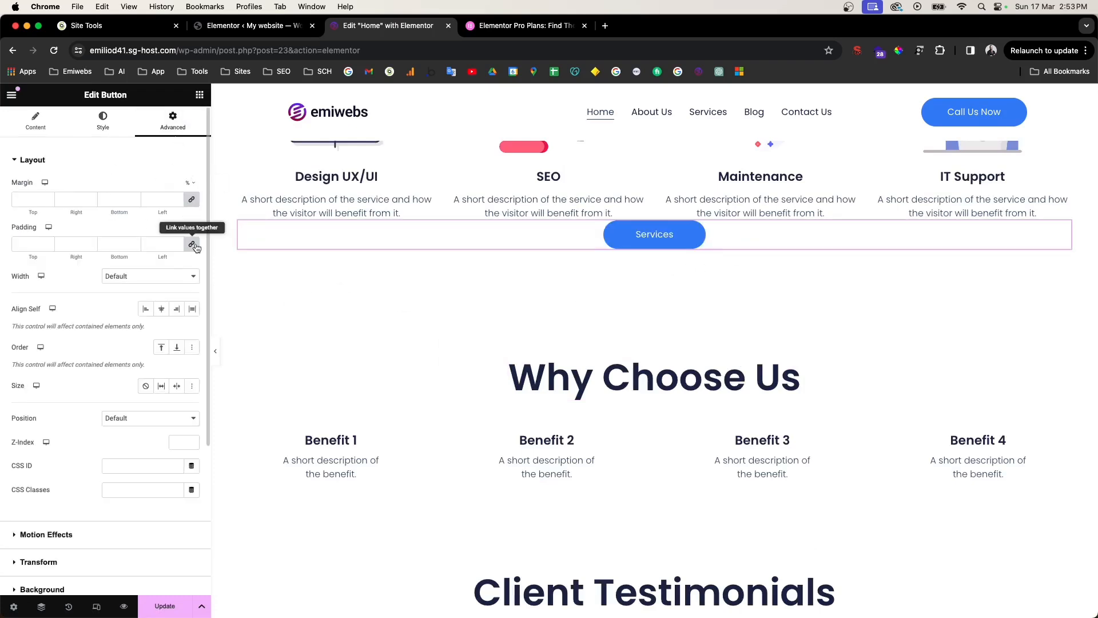
{"action": "left_click", "coordinate": [24, 245]}
{"action": "type", "text": "60"}
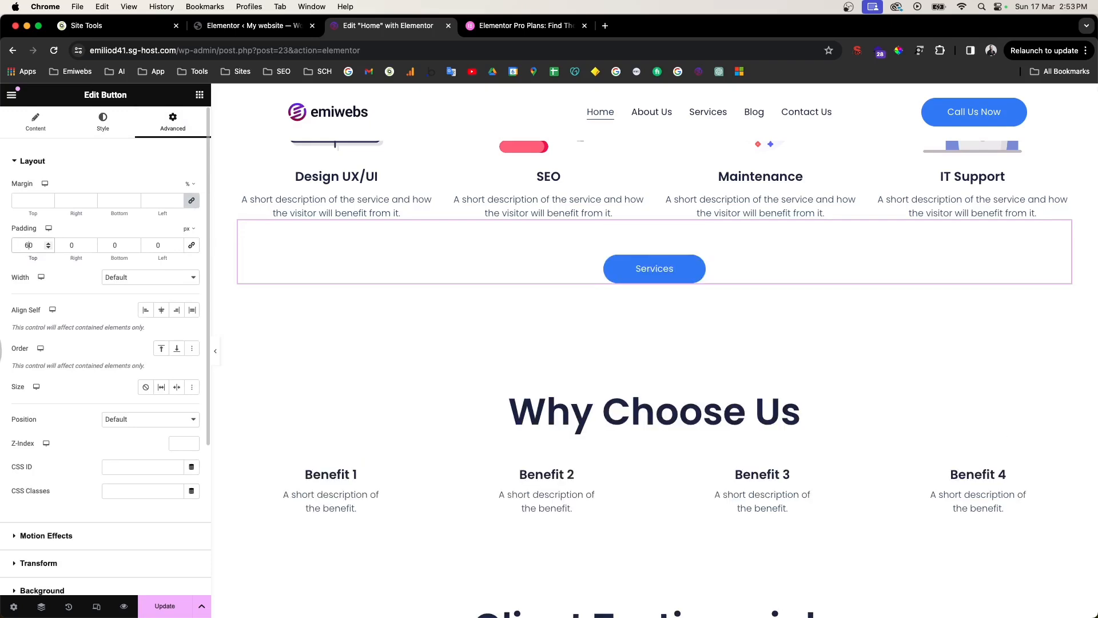
{"action": "left_click", "coordinate": [220, 356]}
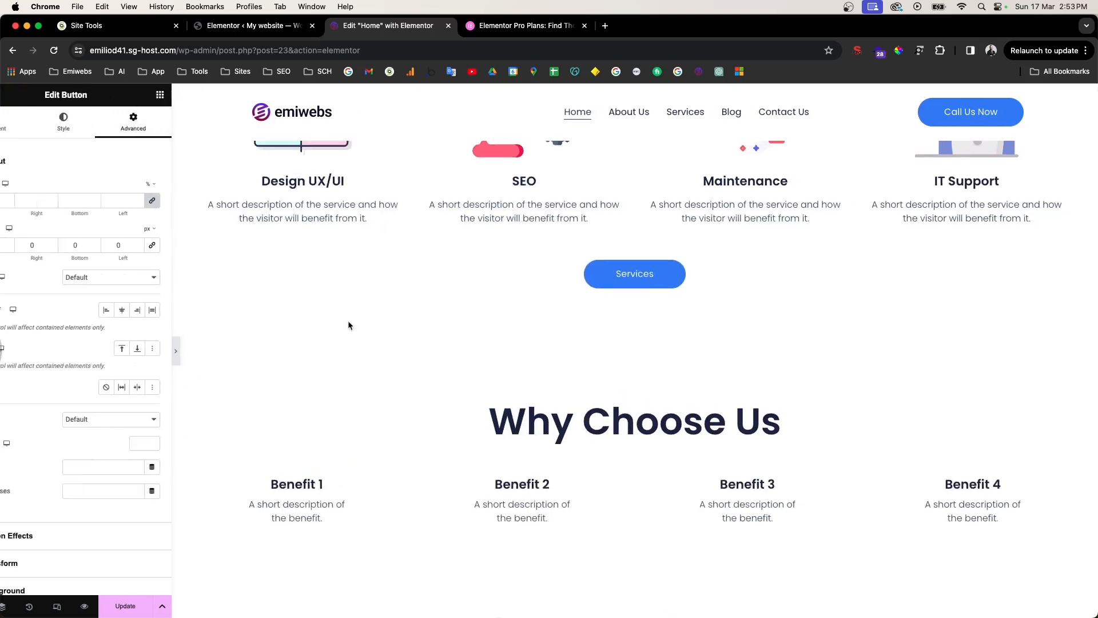
Step: Check the Services button on the full-width page, then preview the changes in a new tab
{"action": "scroll", "coordinate": [451, 301], "scroll_direction": "up", "scroll_amount": 3}
{"action": "scroll", "coordinate": [454, 305], "scroll_direction": "down", "scroll_amount": 6}
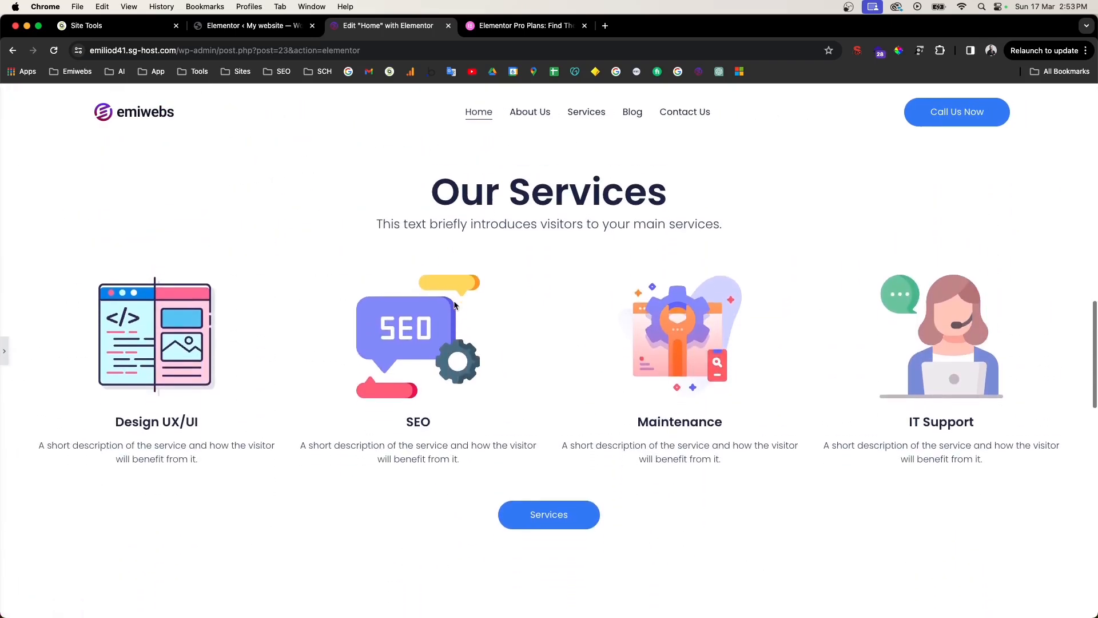
{"action": "scroll", "coordinate": [456, 304], "scroll_direction": "down", "scroll_amount": 7}
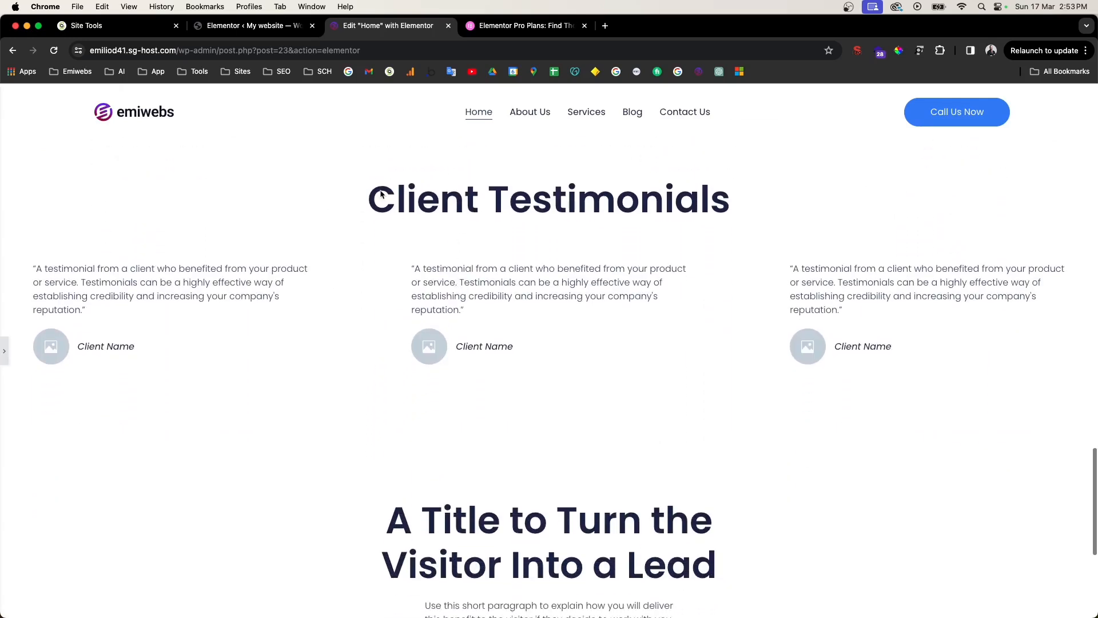
{"action": "scroll", "coordinate": [484, 390], "scroll_direction": "down", "scroll_amount": 4}
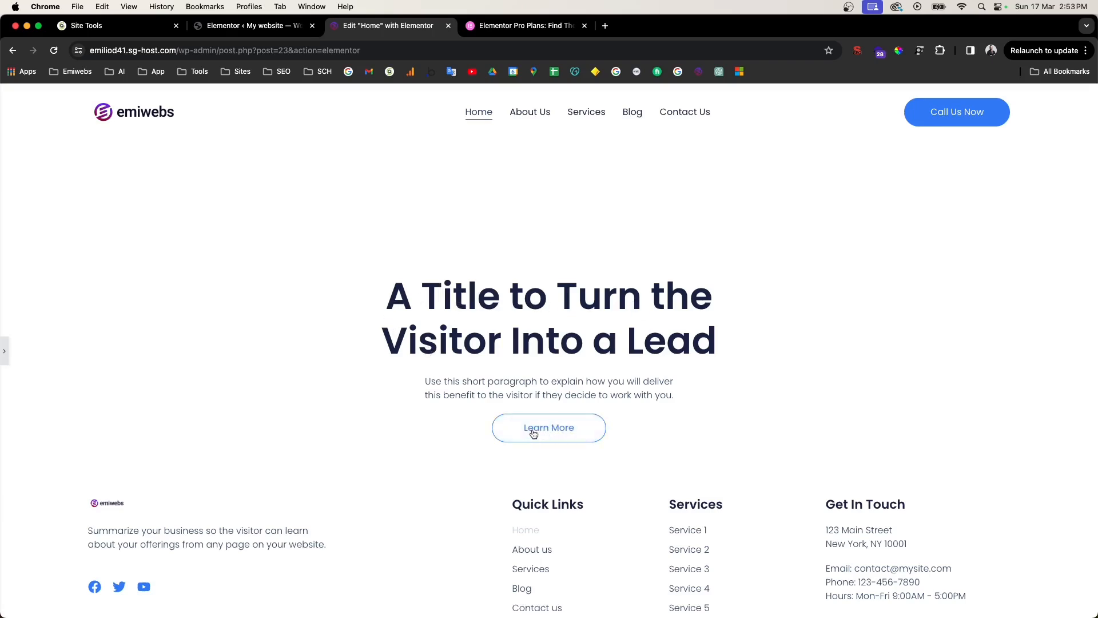
{"action": "scroll", "coordinate": [549, 419], "scroll_direction": "down", "scroll_amount": 1}
{"action": "scroll", "coordinate": [375, 388], "scroll_direction": "up", "scroll_amount": 15}
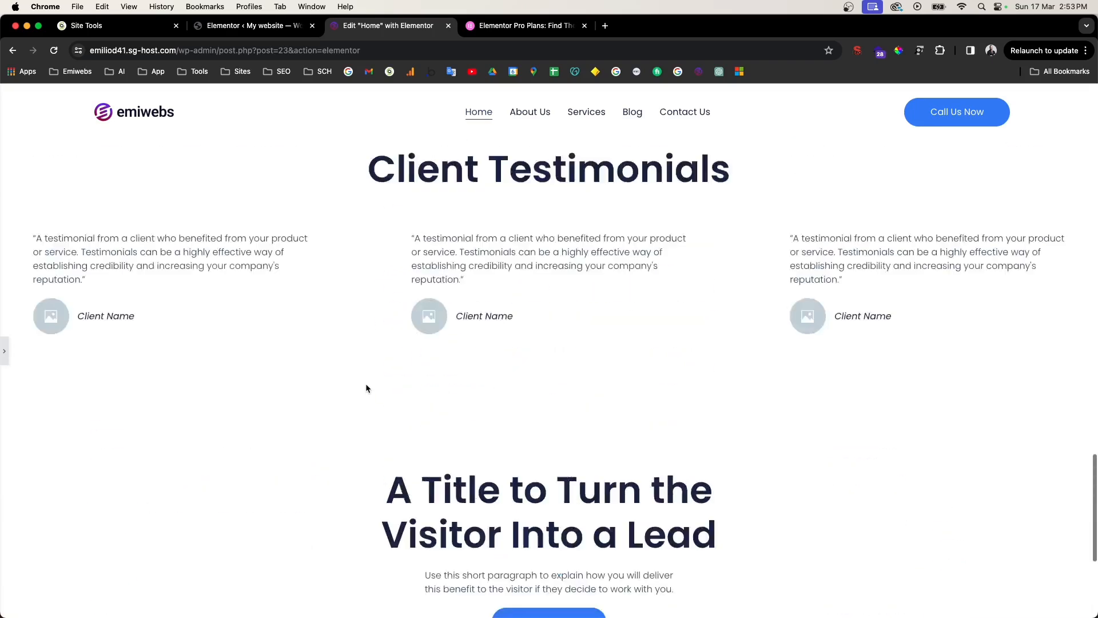
{"action": "scroll", "coordinate": [367, 388], "scroll_direction": "up", "scroll_amount": 15}
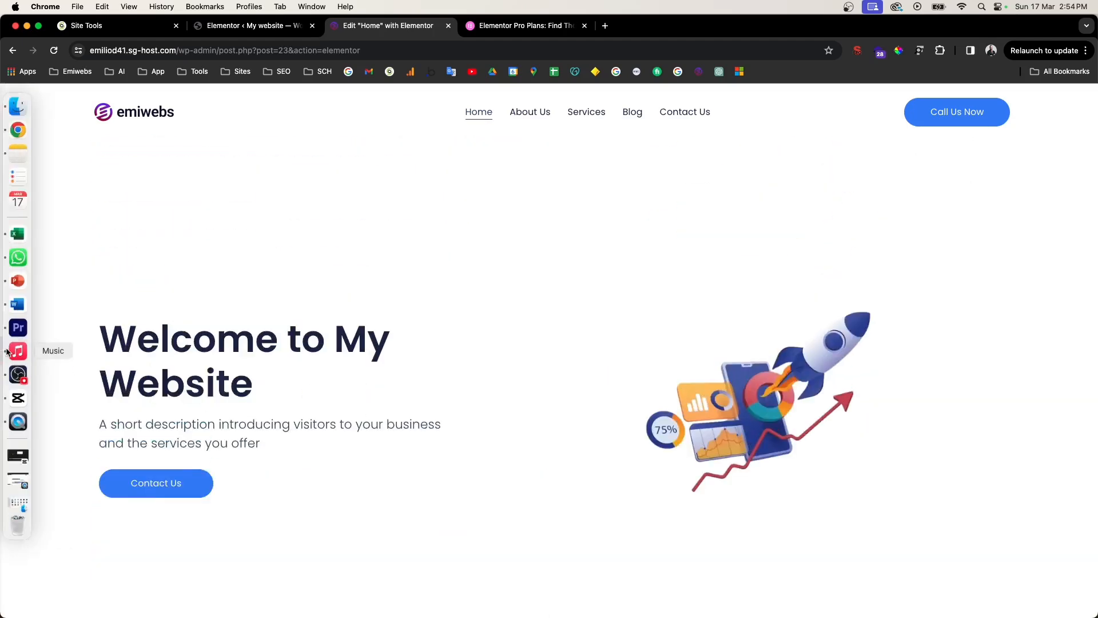
{"action": "left_click", "coordinate": [4, 355]}
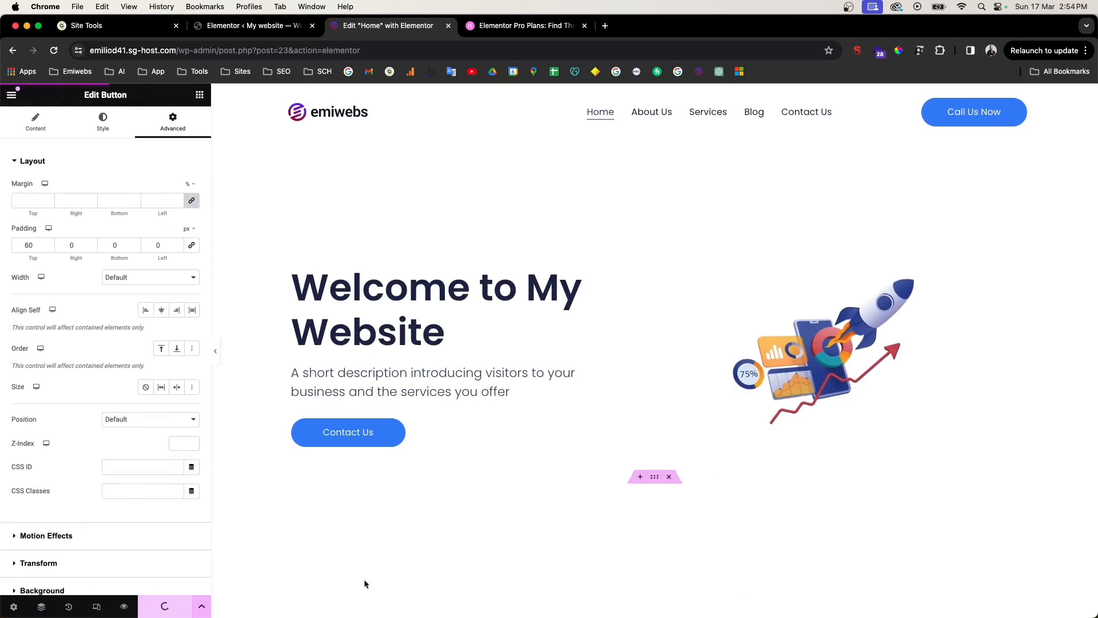
{"action": "left_click", "coordinate": [124, 607]}
Step: Scroll through the preview and reopen the page with Edit with Elementor
{"action": "scroll", "coordinate": [391, 360], "scroll_direction": "down", "scroll_amount": 10}
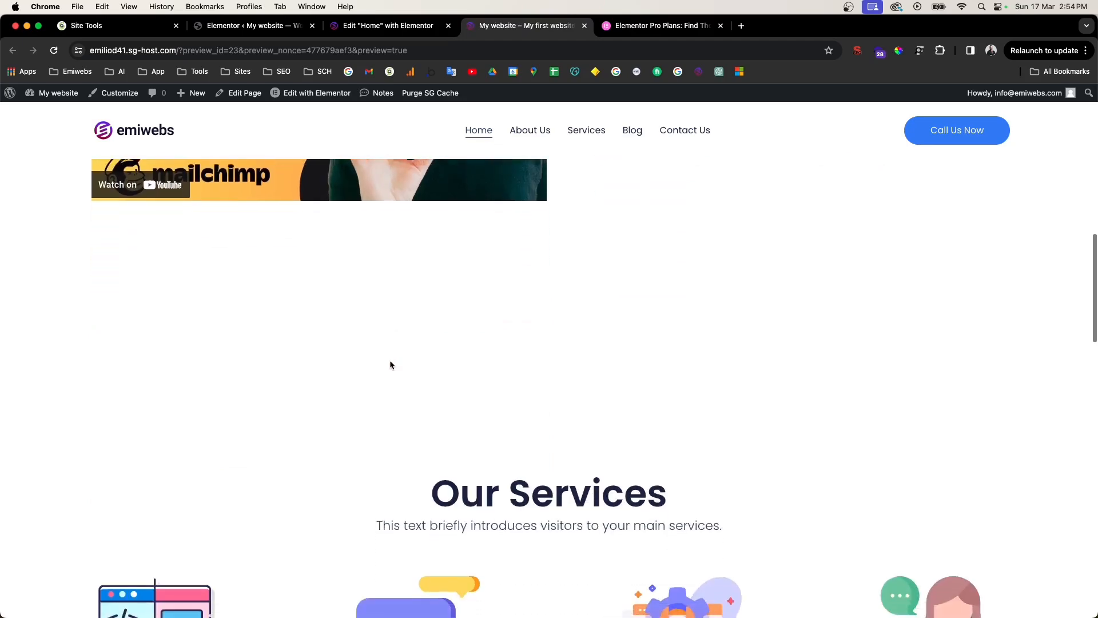
{"action": "scroll", "coordinate": [390, 364], "scroll_direction": "down", "scroll_amount": 8}
{"action": "scroll", "coordinate": [558, 352], "scroll_direction": "up", "scroll_amount": 8}
{"action": "scroll", "coordinate": [549, 440], "scroll_direction": "down", "scroll_amount": 3}
{"action": "left_click", "coordinate": [291, 97]}
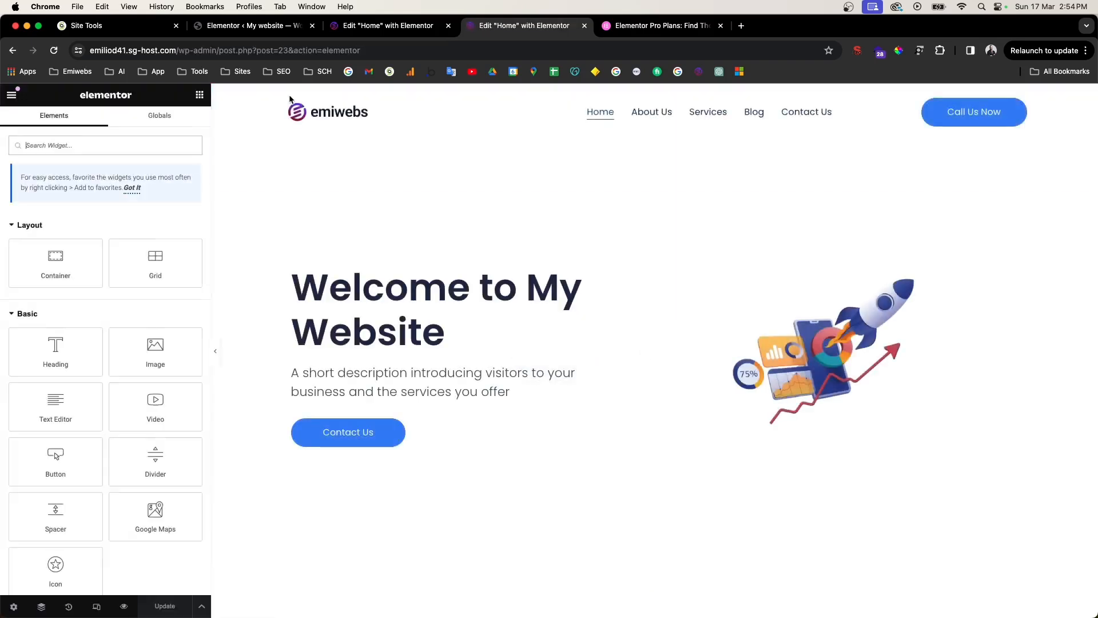
Step: Drag the hero container's Min Height slider down to 60 vh
{"action": "scroll", "coordinate": [678, 447], "scroll_direction": "down", "scroll_amount": 3}
{"action": "scroll", "coordinate": [660, 455], "scroll_direction": "down", "scroll_amount": 1}
{"action": "left_click", "coordinate": [655, 367]}
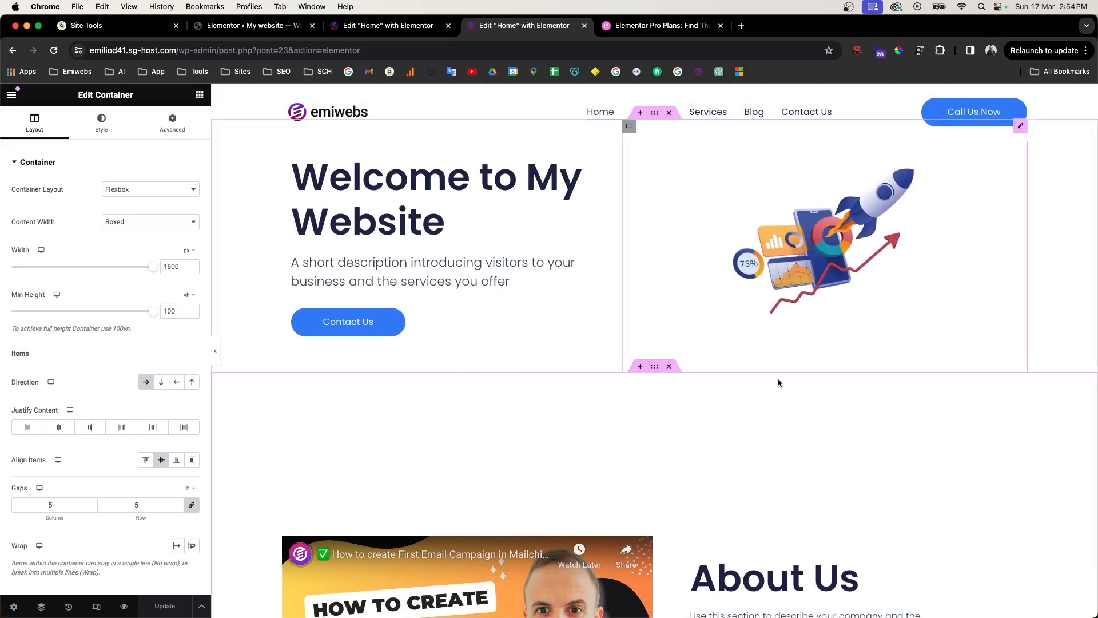
{"action": "left_click", "coordinate": [171, 120]}
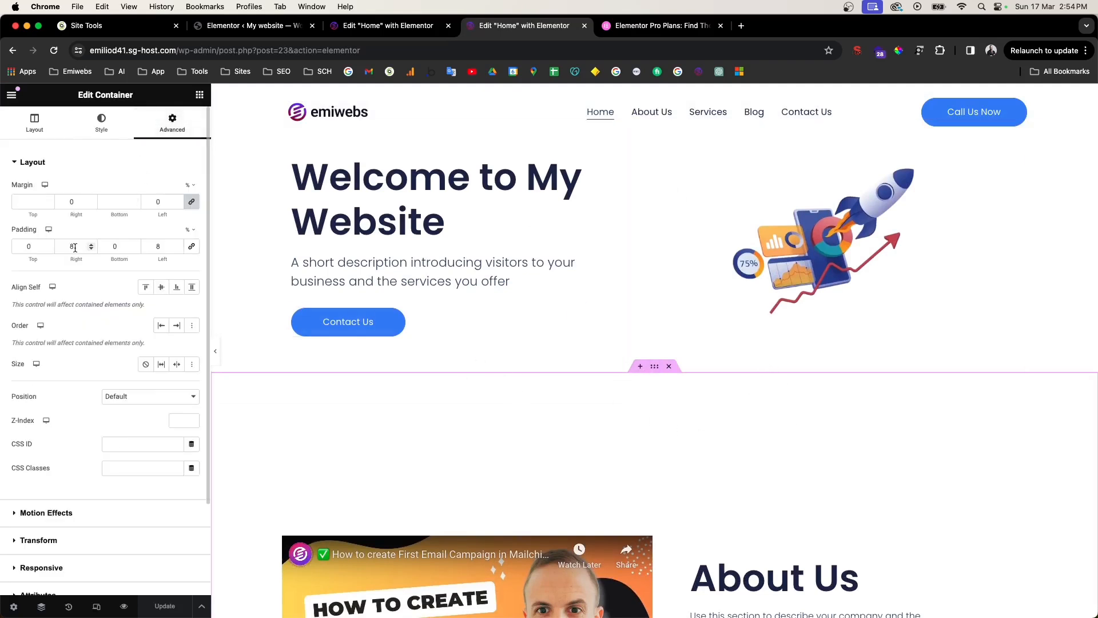
{"action": "left_click", "coordinate": [49, 127]}
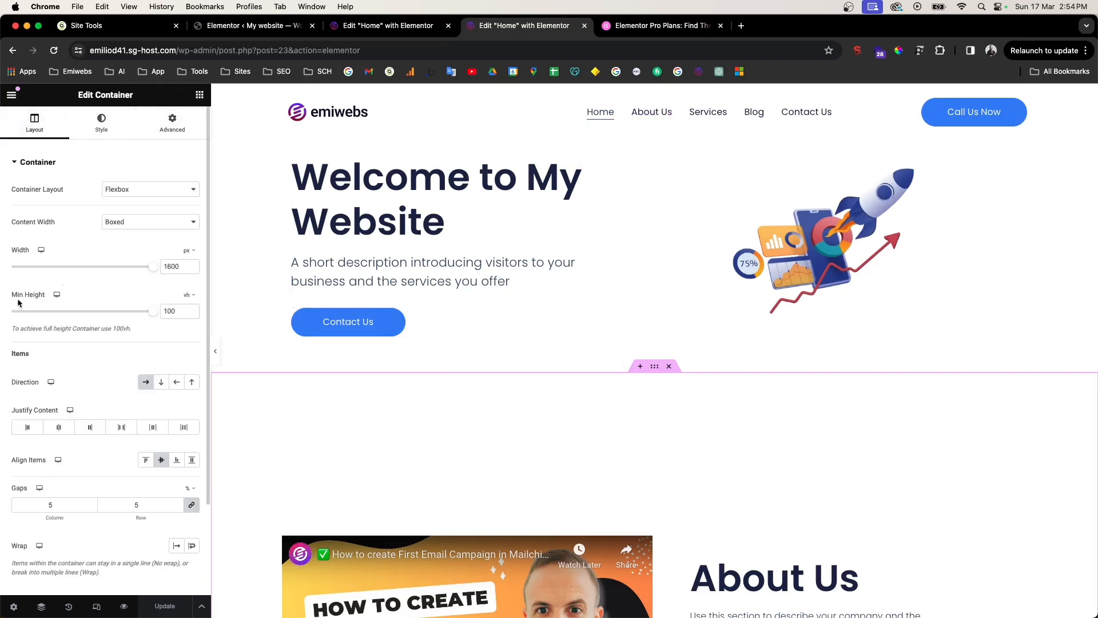
{"action": "left_click_drag", "start_coordinate": [154, 316], "coordinate": [99, 318]}
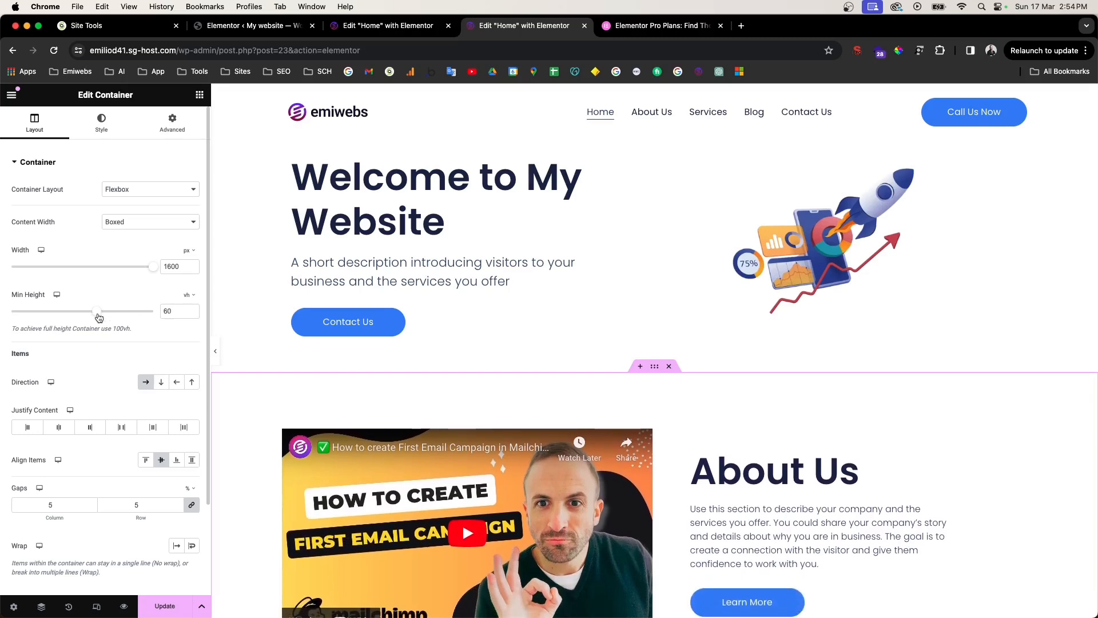
Step: Hide the panel and scroll the page to check the smaller gap above About Us
{"action": "left_click", "coordinate": [215, 351]}
{"action": "scroll", "coordinate": [426, 335], "scroll_direction": "down", "scroll_amount": 5}
{"action": "scroll", "coordinate": [565, 235], "scroll_direction": "down", "scroll_amount": 2}
{"action": "scroll", "coordinate": [569, 324], "scroll_direction": "up", "scroll_amount": 2}
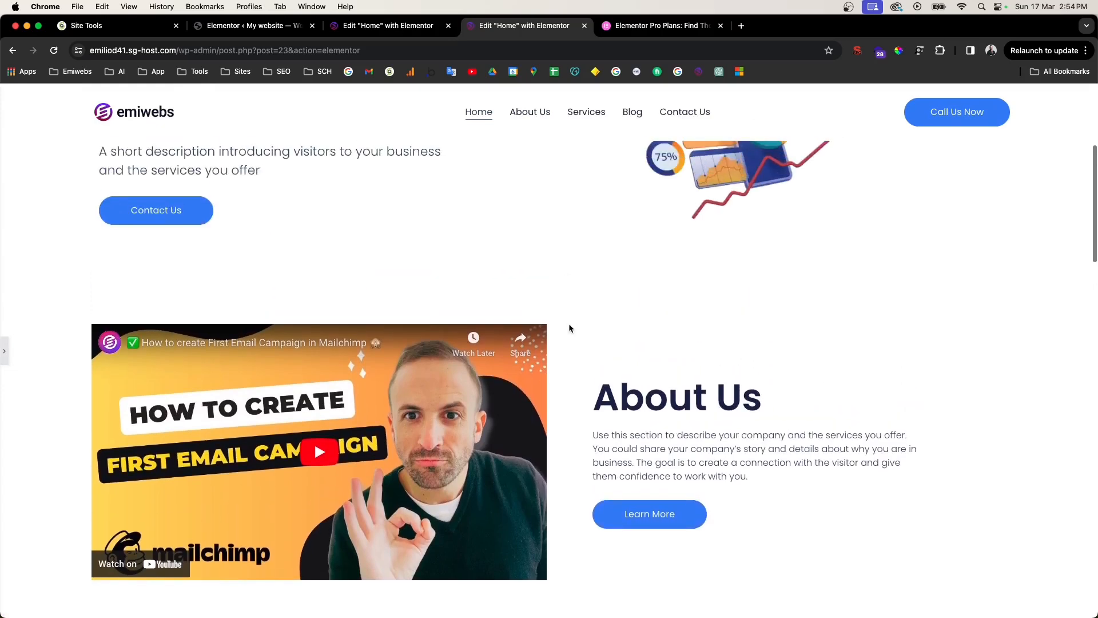
{"action": "scroll", "coordinate": [589, 246], "scroll_direction": "down", "scroll_amount": 1}
{"action": "scroll", "coordinate": [436, 402], "scroll_direction": "up", "scroll_amount": 4}
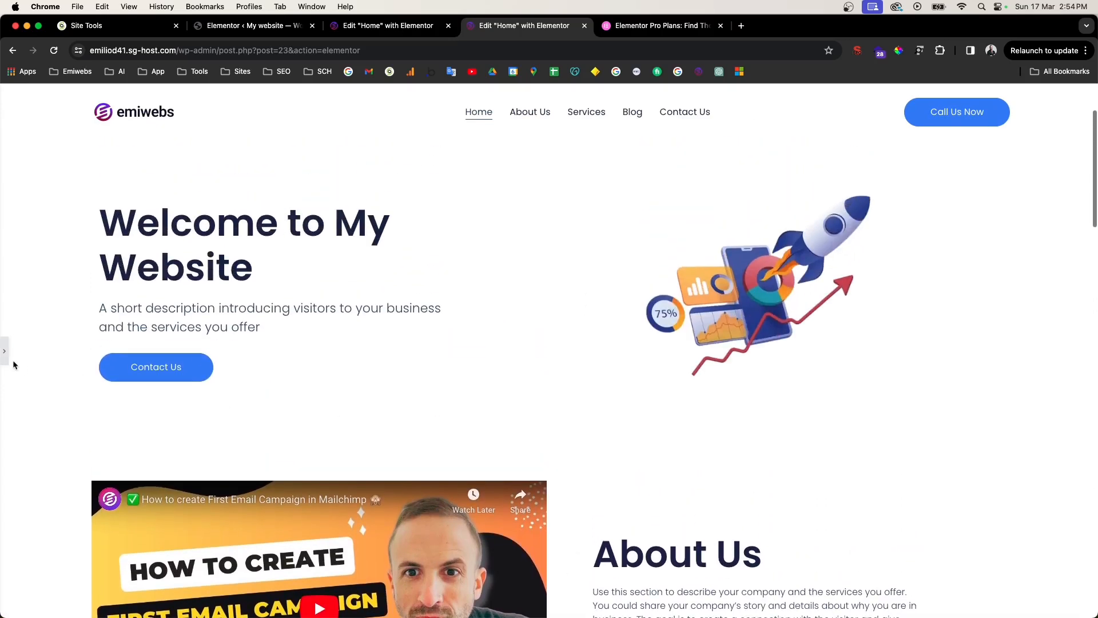
Step: Reopen the sidebar, preview the changes, and scroll through the shorter hero in the preview
{"action": "left_click", "coordinate": [7, 354]}
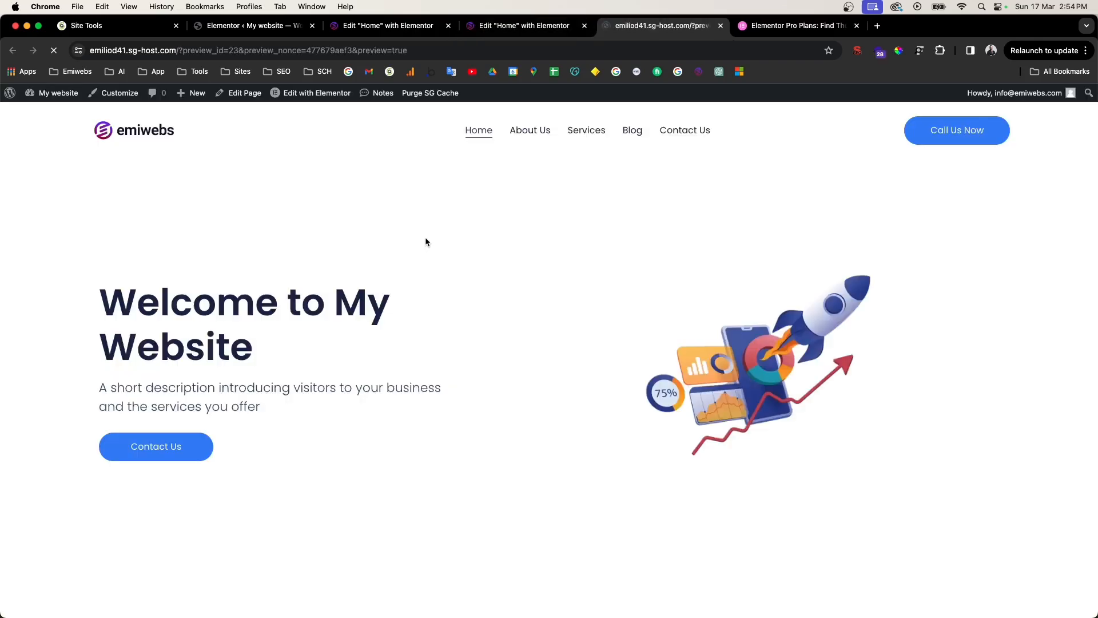
{"action": "scroll", "coordinate": [449, 294], "scroll_direction": "down", "scroll_amount": 4}
{"action": "scroll", "coordinate": [575, 400], "scroll_direction": "down", "scroll_amount": 10}
{"action": "scroll", "coordinate": [613, 285], "scroll_direction": "down", "scroll_amount": 7}
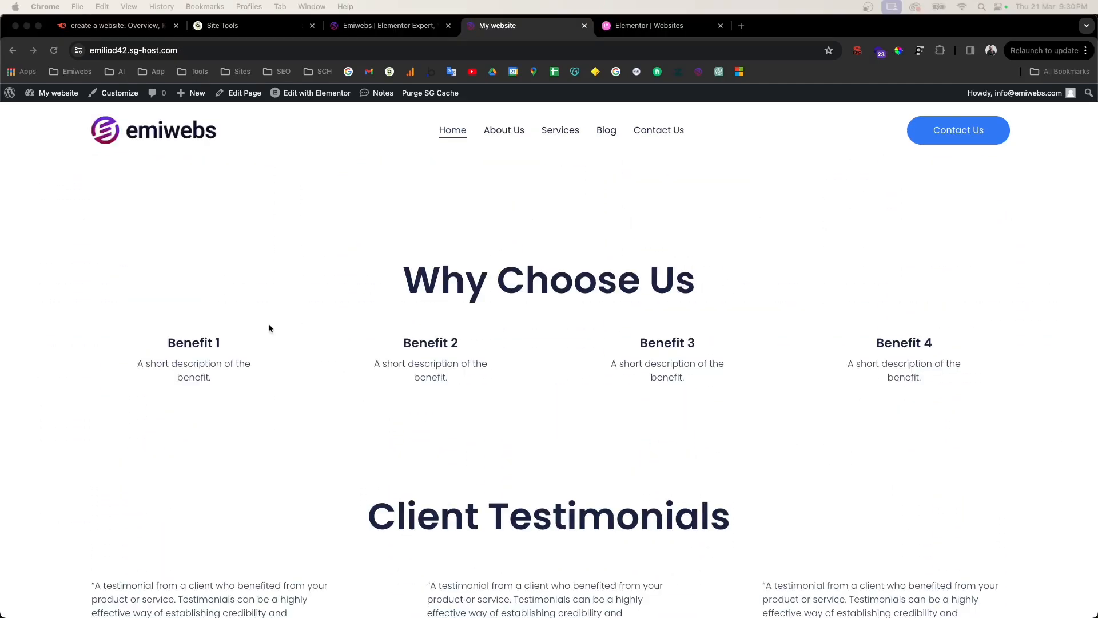
{"action": "scroll", "coordinate": [271, 327], "scroll_direction": "up", "scroll_amount": 5}
{"action": "scroll", "coordinate": [269, 328], "scroll_direction": "up", "scroll_amount": 15}
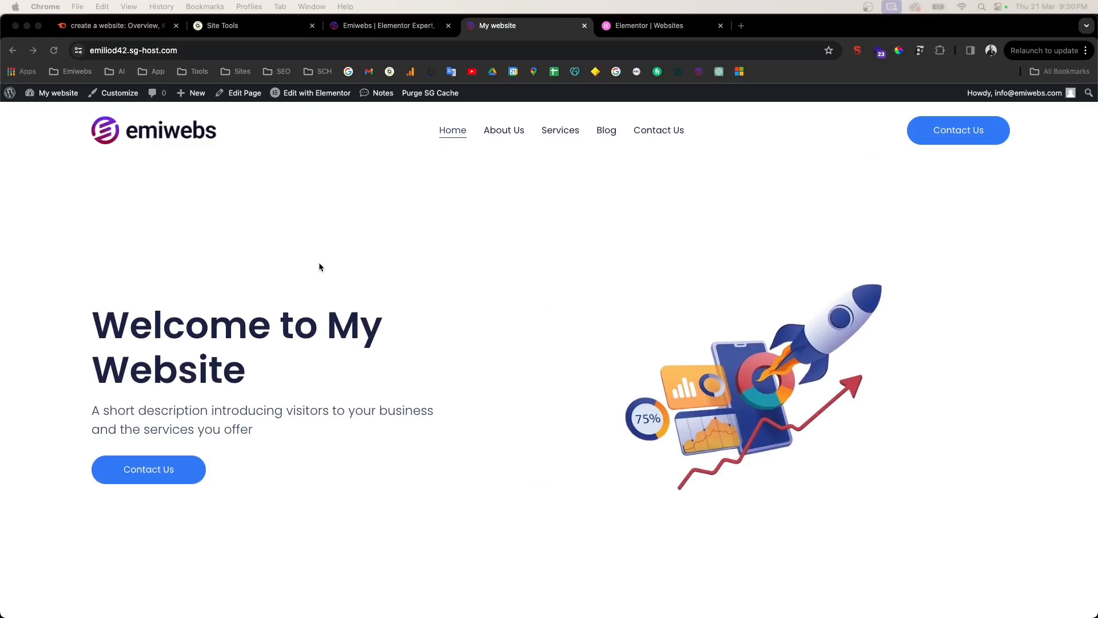
Step: Scroll the live home page, then reopen it via Edit with Elementor in the admin bar
{"action": "scroll", "coordinate": [319, 267], "scroll_direction": "down", "scroll_amount": 15}
{"action": "scroll", "coordinate": [322, 263], "scroll_direction": "down", "scroll_amount": 10}
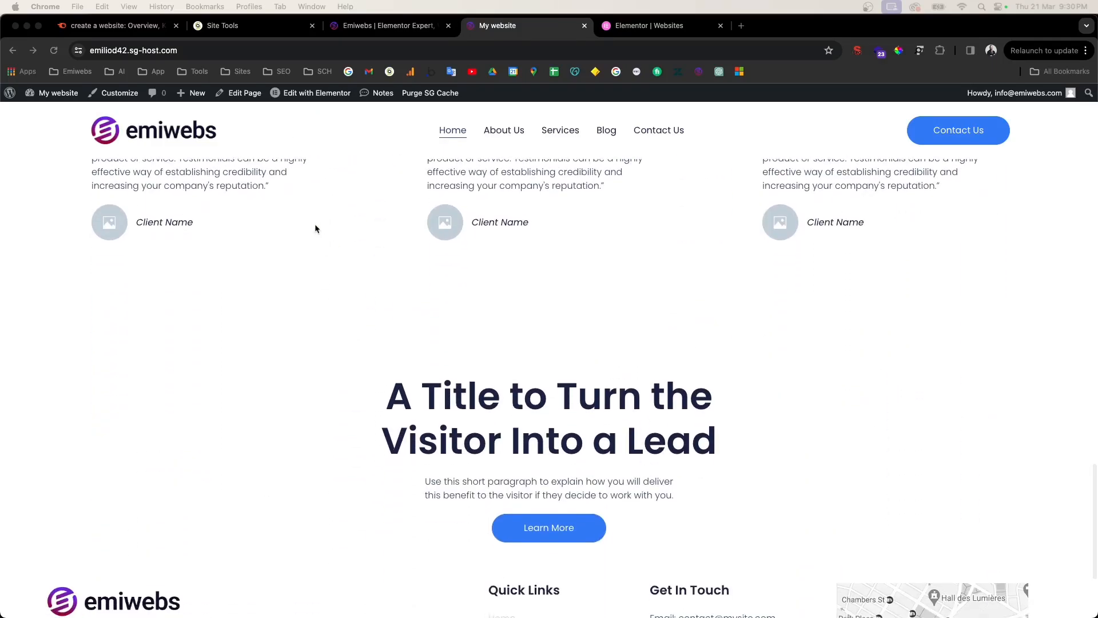
{"action": "left_click", "coordinate": [299, 95]}
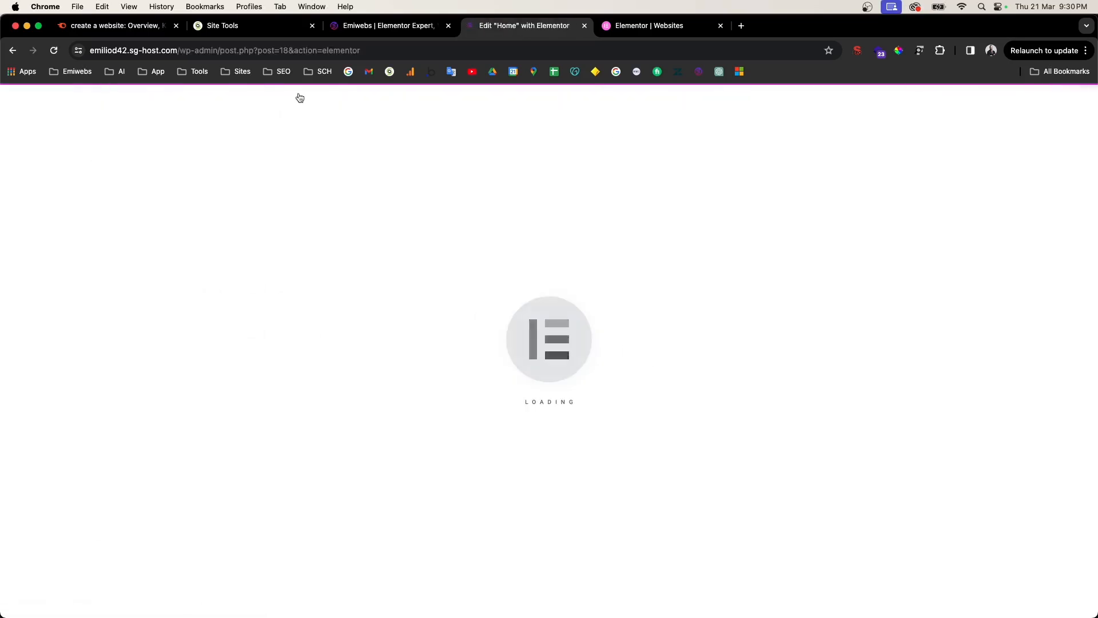
{"action": "scroll", "coordinate": [86, 431], "scroll_direction": "down", "scroll_amount": 1}
{"action": "scroll", "coordinate": [86, 431], "scroll_direction": "down", "scroll_amount": 2}
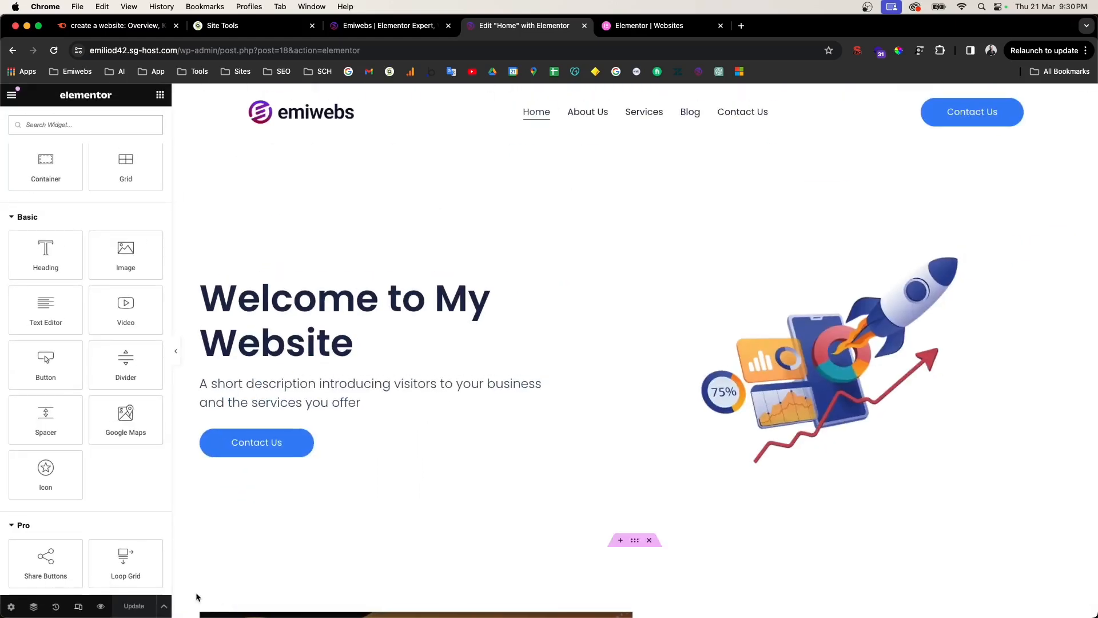
{"action": "left_click", "coordinate": [77, 607]}
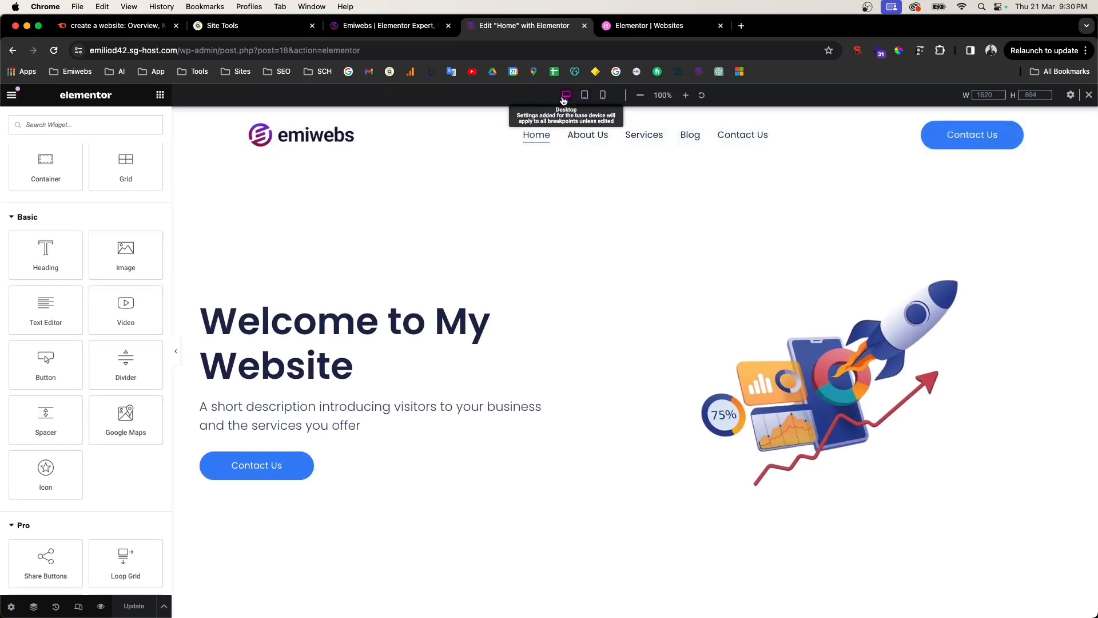
{"action": "scroll", "coordinate": [565, 101], "scroll_direction": "up", "scroll_amount": 5}
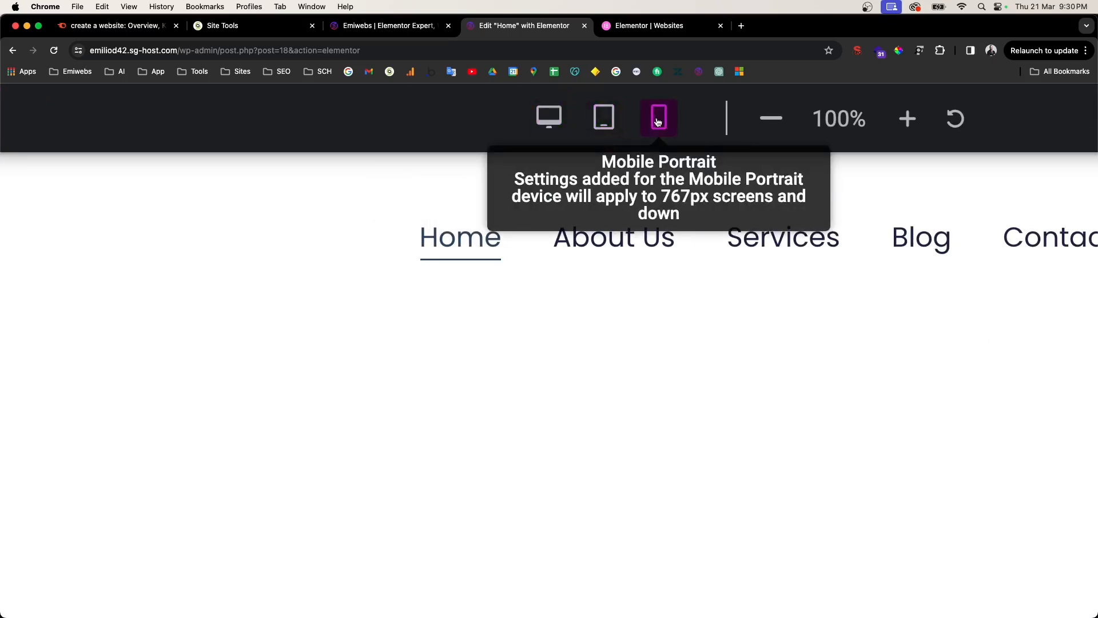
{"action": "scroll", "coordinate": [658, 122], "scroll_direction": "down", "scroll_amount": 5}
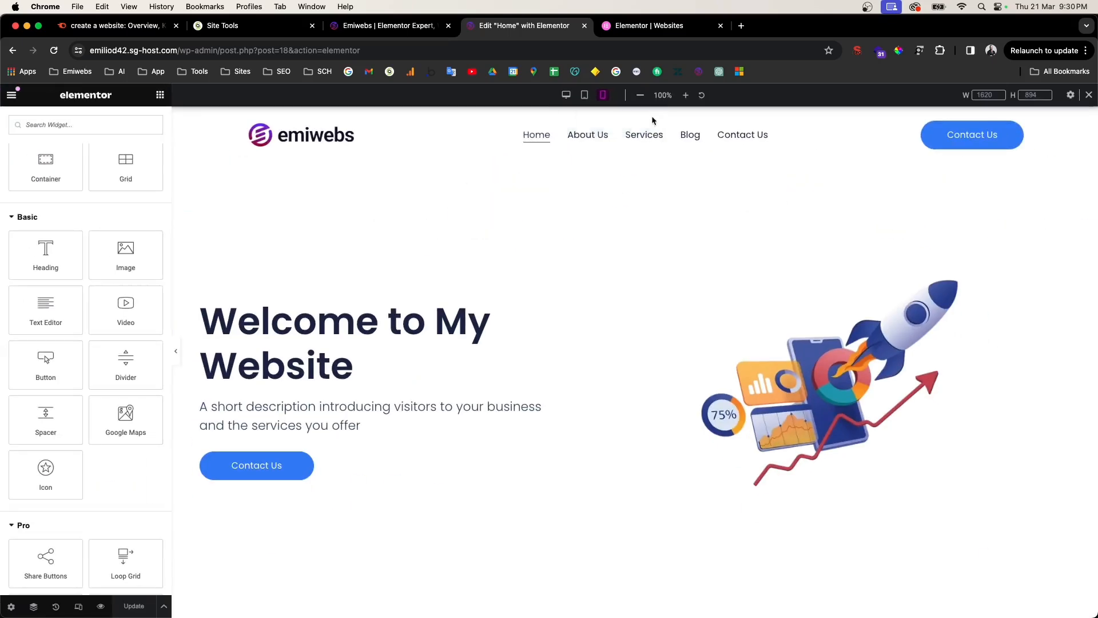
{"action": "left_click", "coordinate": [584, 96]}
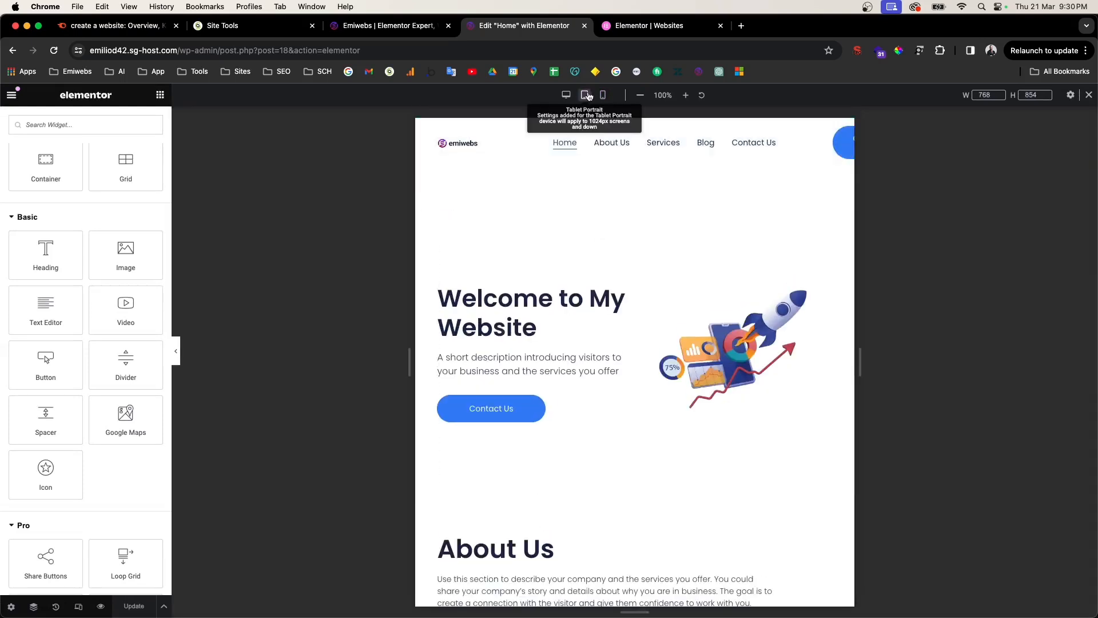
{"action": "scroll", "coordinate": [588, 311], "scroll_direction": "down", "scroll_amount": 5}
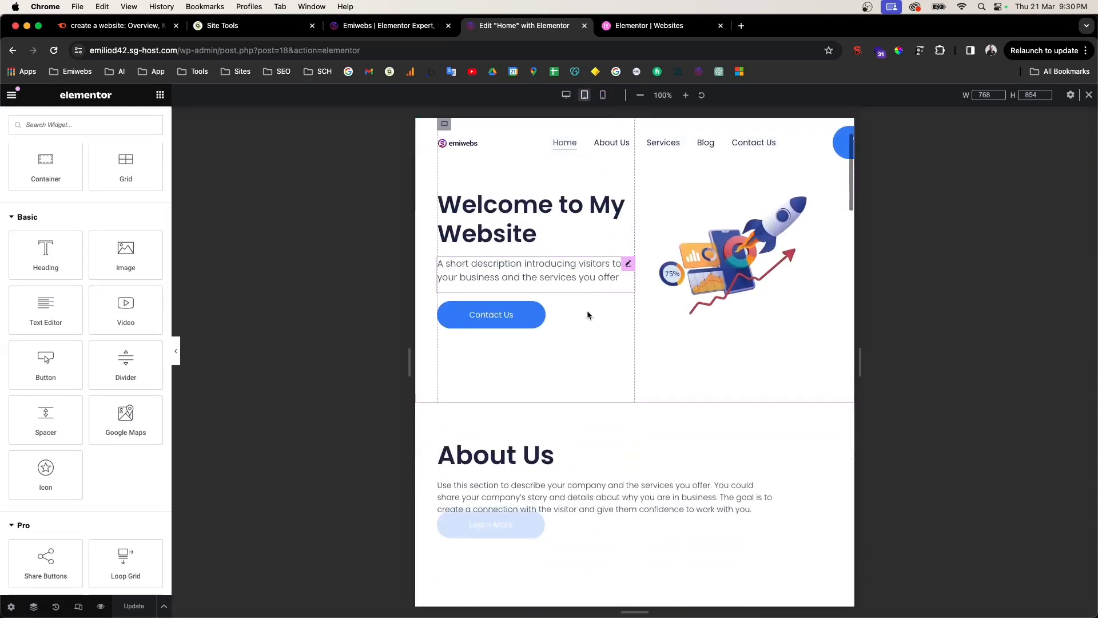
{"action": "scroll", "coordinate": [588, 313], "scroll_direction": "down", "scroll_amount": 9}
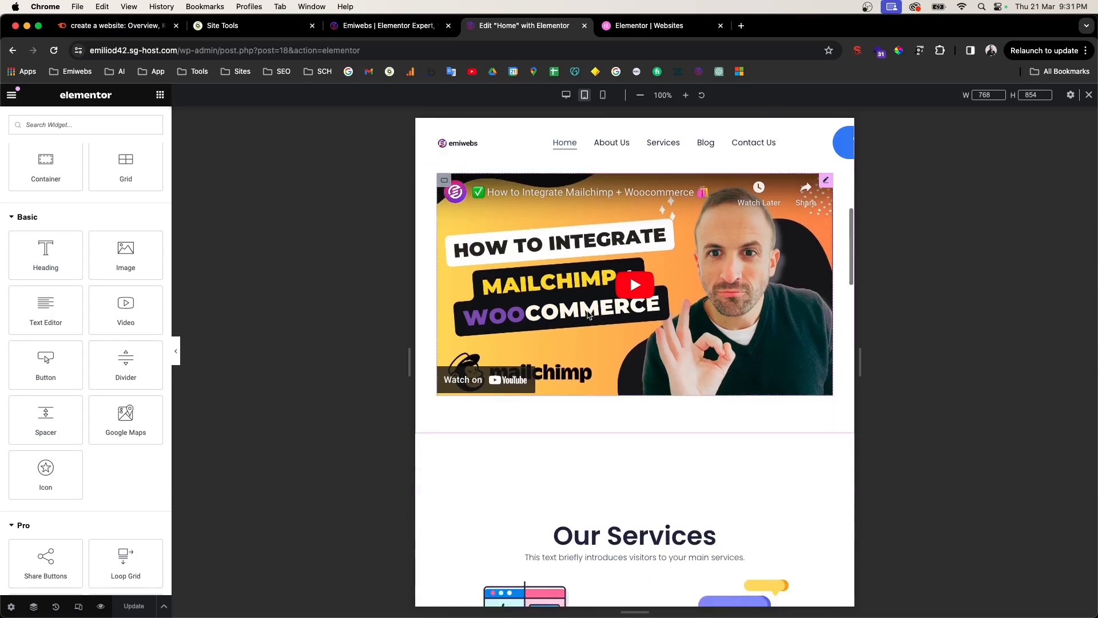
{"action": "scroll", "coordinate": [588, 315], "scroll_direction": "down", "scroll_amount": 8}
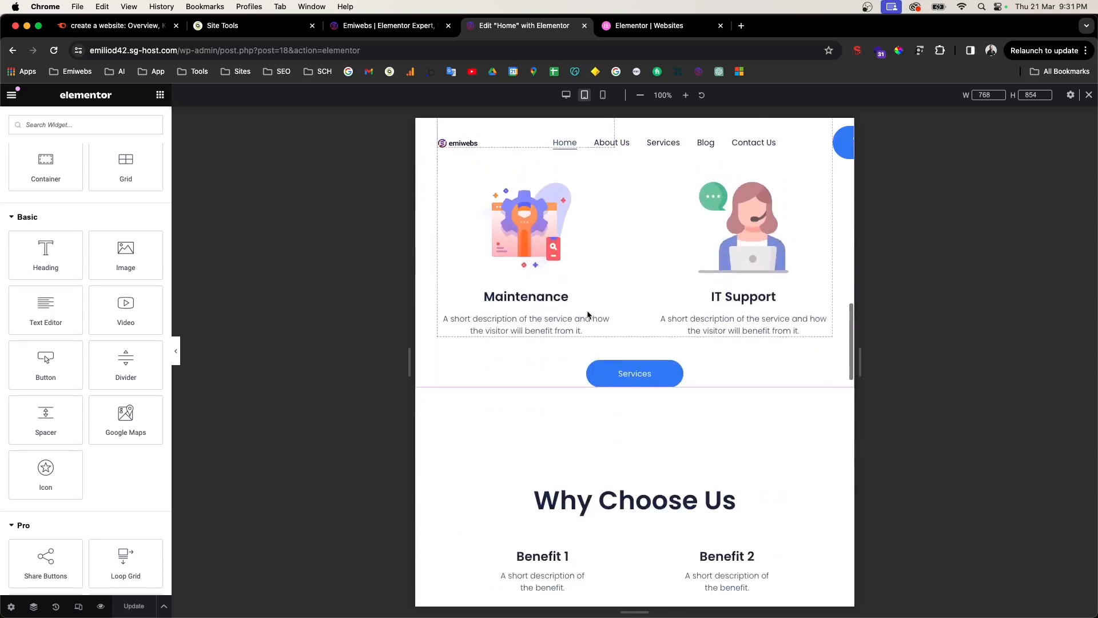
{"action": "scroll", "coordinate": [599, 319], "scroll_direction": "down", "scroll_amount": 1}
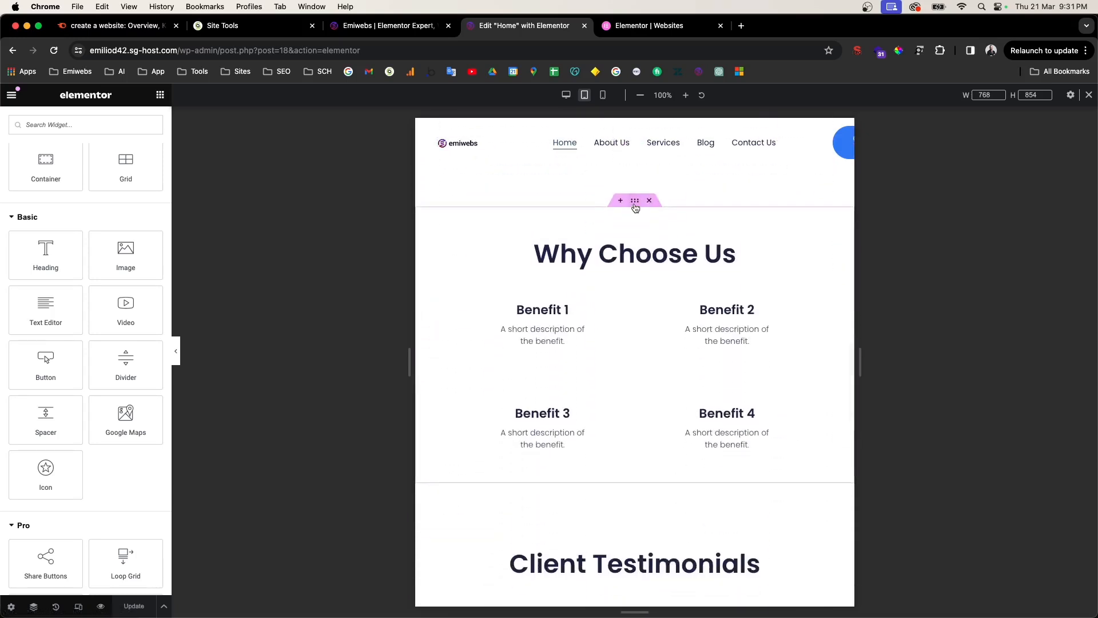
{"action": "scroll", "coordinate": [624, 259], "scroll_direction": "down", "scroll_amount": 8}
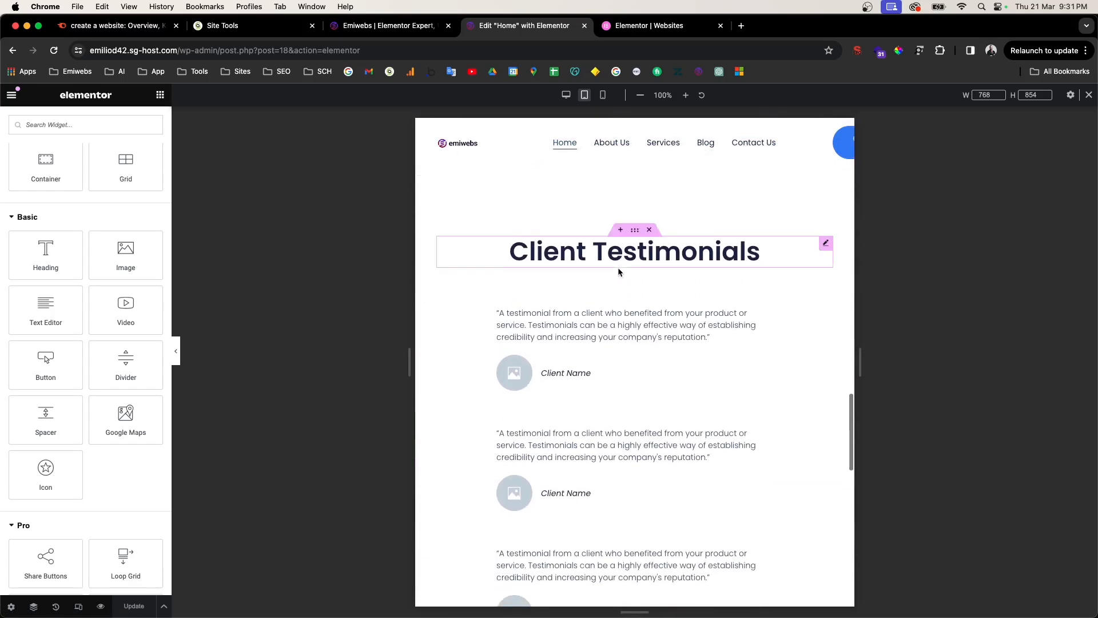
{"action": "scroll", "coordinate": [618, 272], "scroll_direction": "down", "scroll_amount": 2}
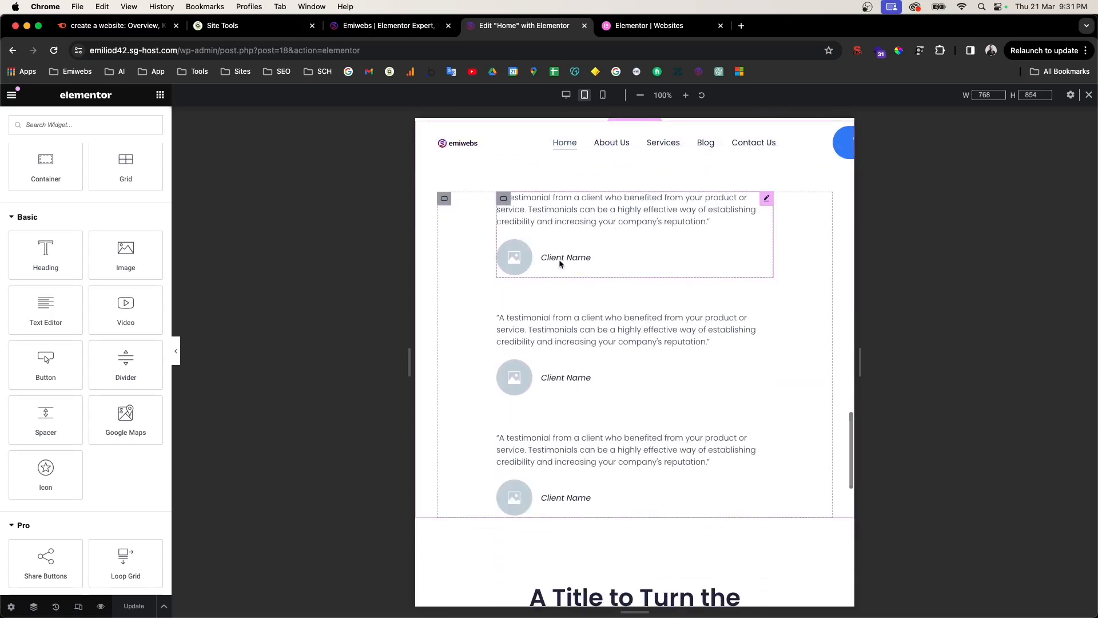
{"action": "scroll", "coordinate": [553, 255], "scroll_direction": "down", "scroll_amount": 10}
{"action": "scroll", "coordinate": [571, 277], "scroll_direction": "up", "scroll_amount": 20}
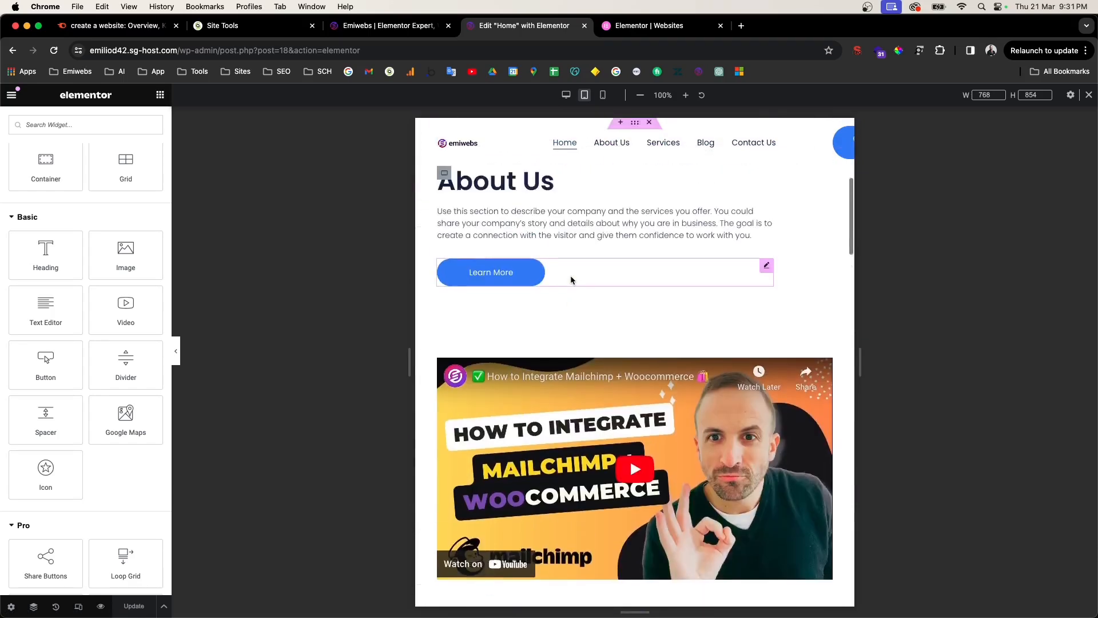
{"action": "scroll", "coordinate": [571, 279], "scroll_direction": "up", "scroll_amount": 6}
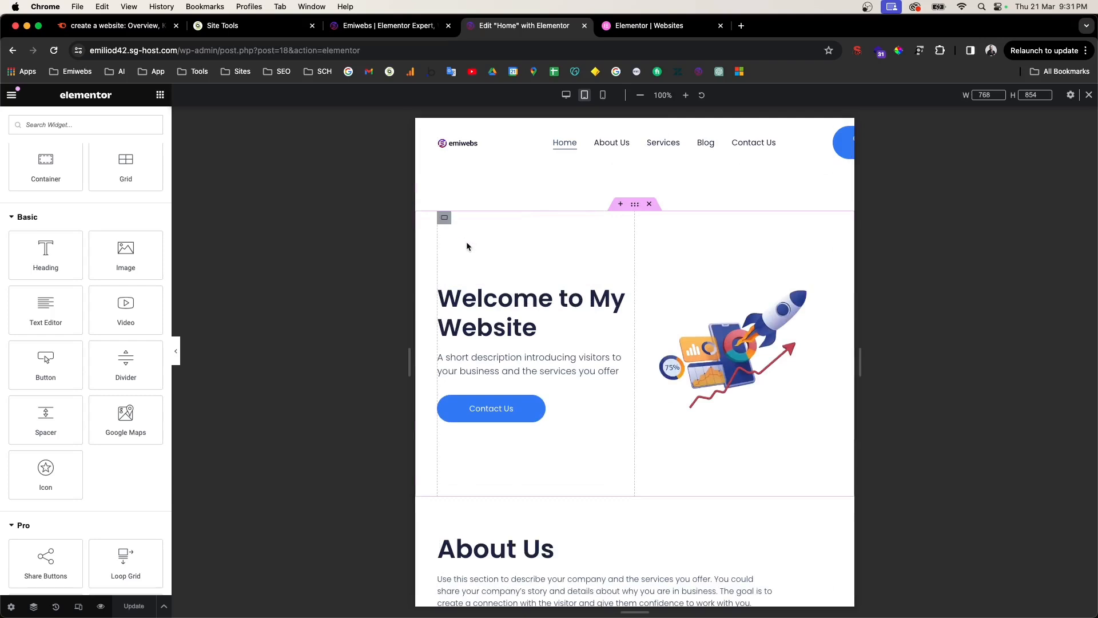
Step: Try widening the hero's left column, then undo to keep its width at 50%
{"action": "left_click", "coordinate": [444, 218]}
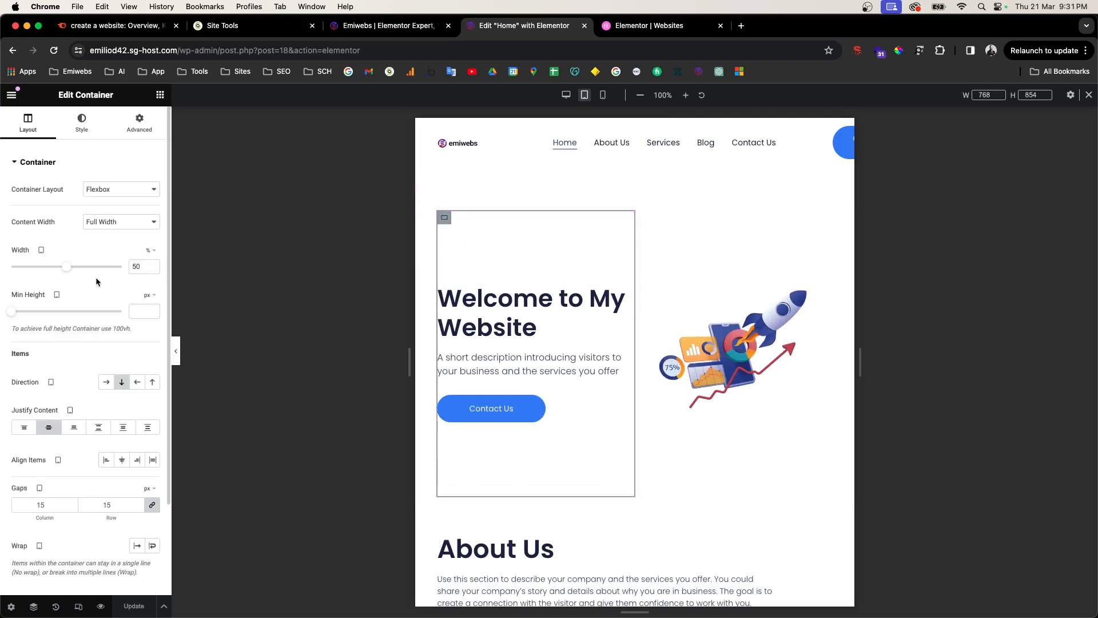
{"action": "left_click_drag", "start_coordinate": [67, 267], "coordinate": [90, 273]}
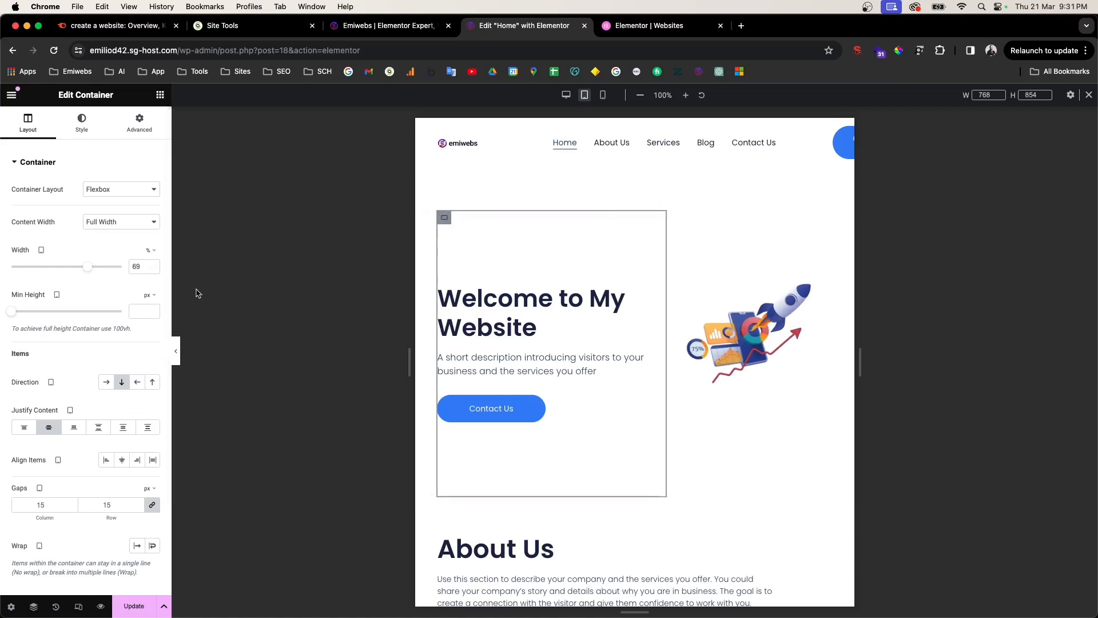
{"action": "key", "text": "super+z"}
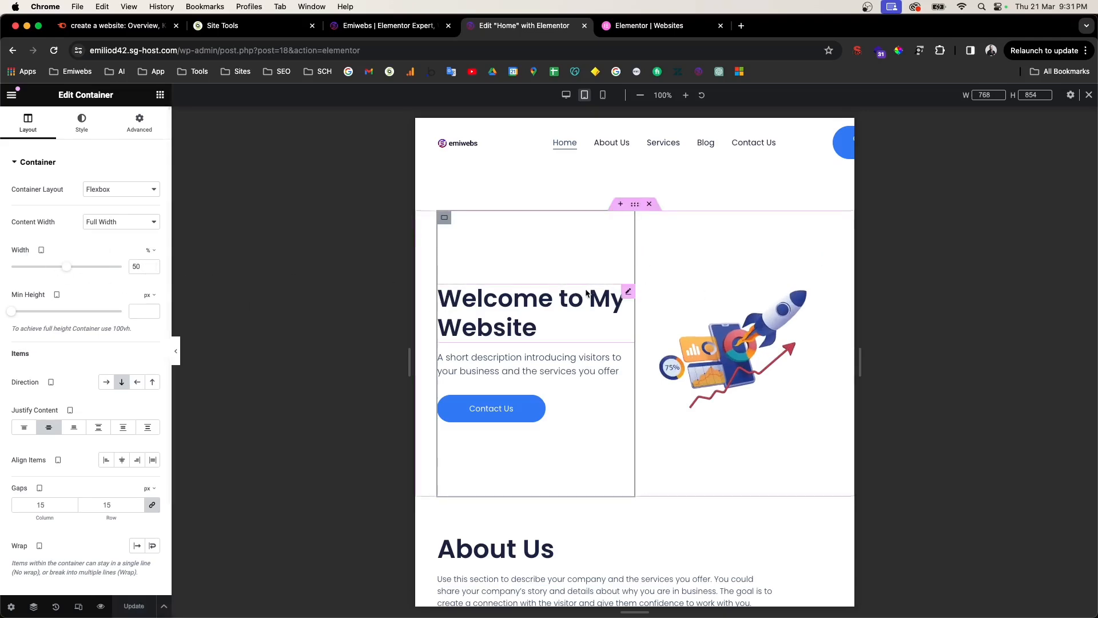
{"action": "scroll", "coordinate": [588, 289], "scroll_direction": "down", "scroll_amount": 10}
Step: Preview the Home page at 360 px mobile portrait width and review the single-column stacking
{"action": "left_click", "coordinate": [604, 96]}
{"action": "scroll", "coordinate": [618, 257], "scroll_direction": "up", "scroll_amount": 10}
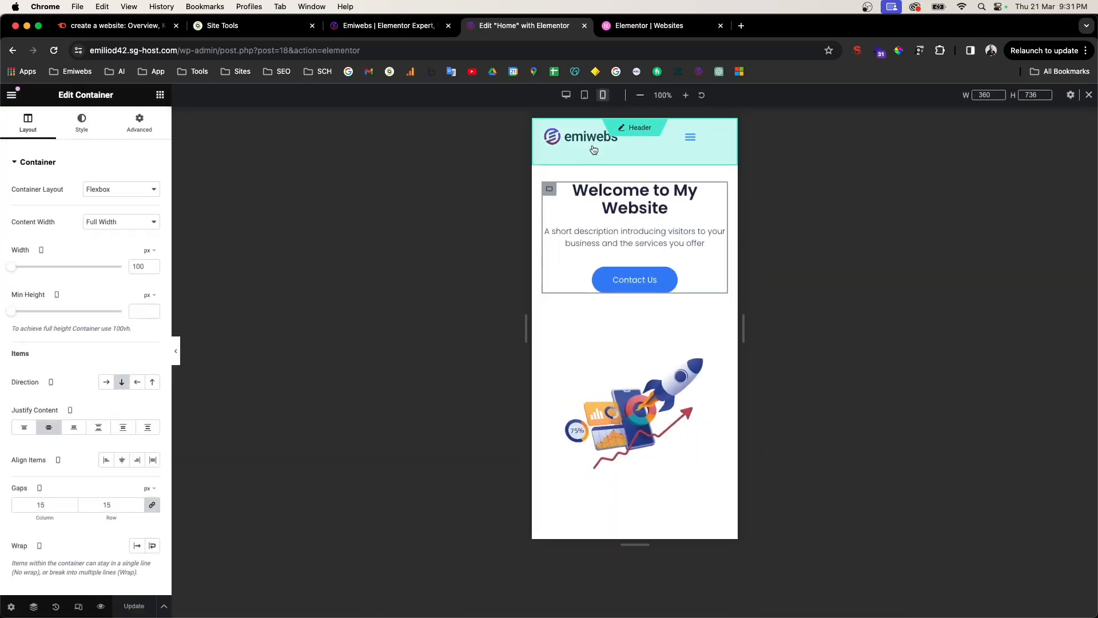
{"action": "scroll", "coordinate": [622, 194], "scroll_direction": "down", "scroll_amount": 6}
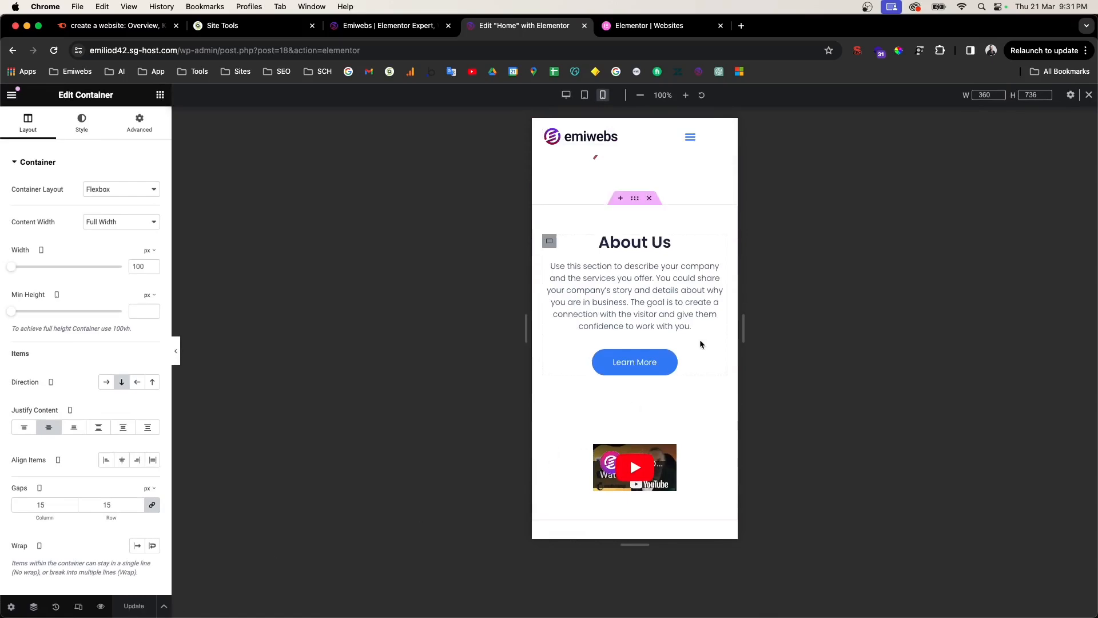
{"action": "scroll", "coordinate": [668, 326], "scroll_direction": "up", "scroll_amount": 5}
{"action": "scroll", "coordinate": [668, 330], "scroll_direction": "up", "scroll_amount": 2}
{"action": "scroll", "coordinate": [668, 330], "scroll_direction": "down", "scroll_amount": 10}
{"action": "scroll", "coordinate": [667, 330], "scroll_direction": "down", "scroll_amount": 15}
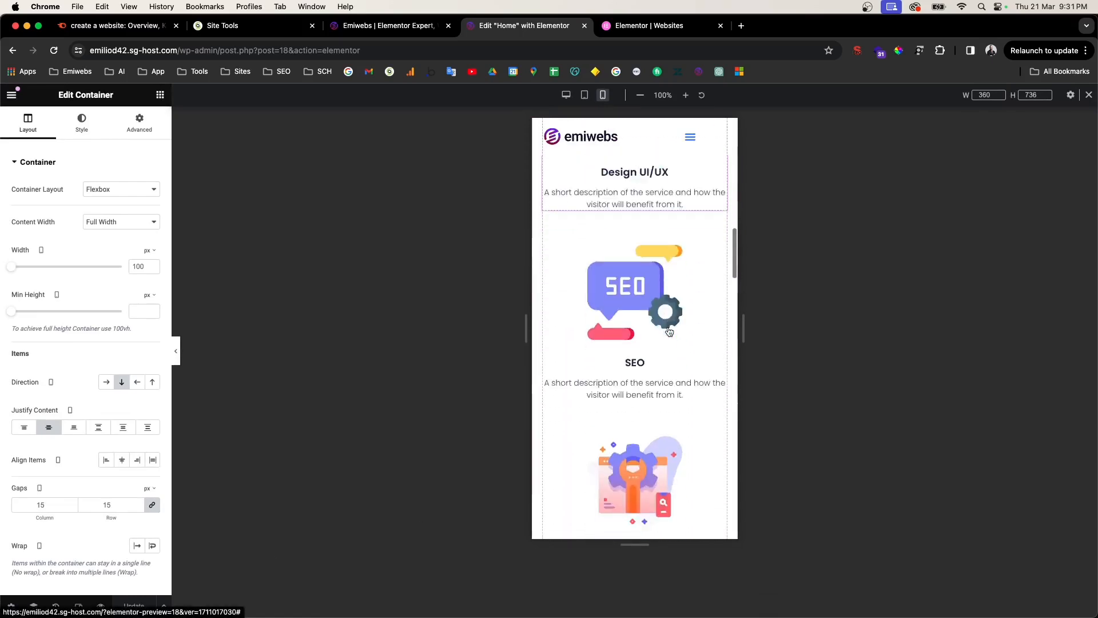
{"action": "scroll", "coordinate": [667, 331], "scroll_direction": "down", "scroll_amount": 3}
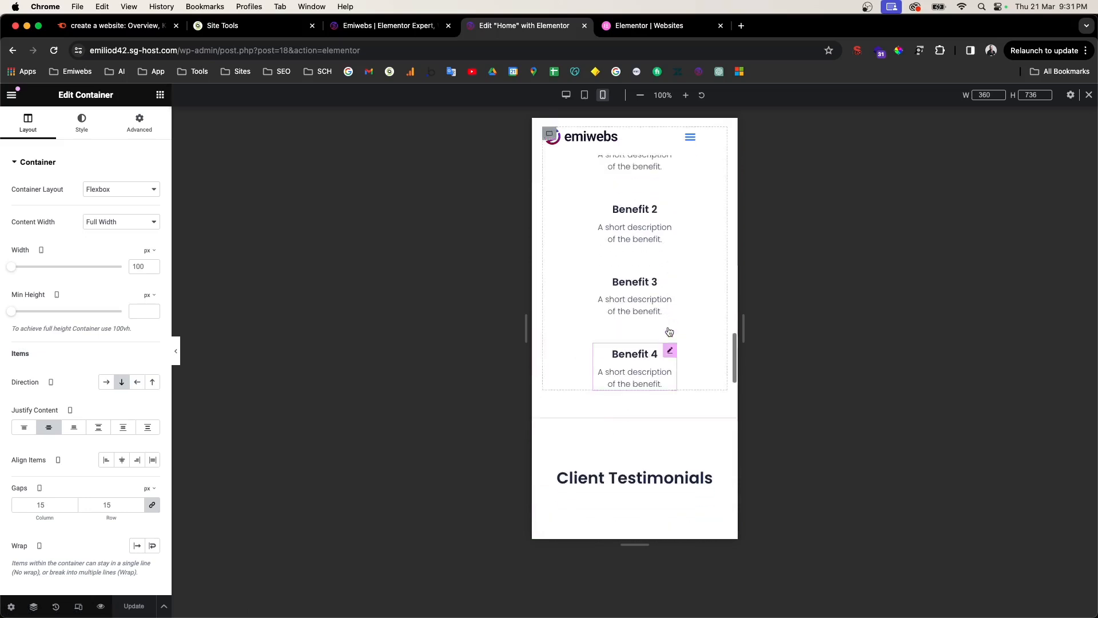
{"action": "scroll", "coordinate": [667, 330], "scroll_direction": "up", "scroll_amount": 20}
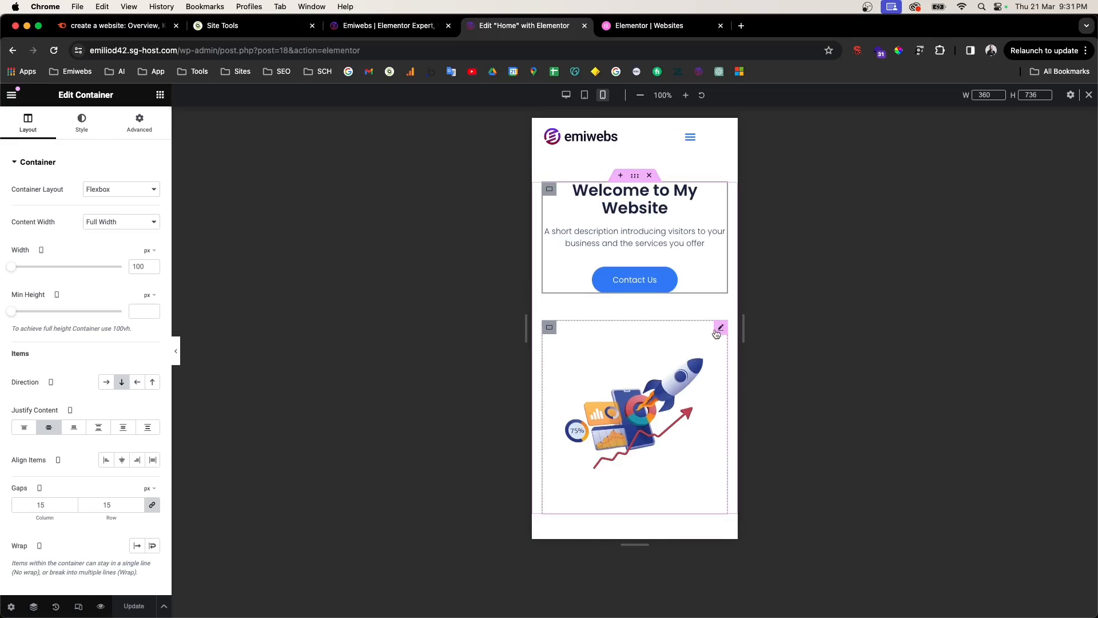
Step: Set the rocket image's Advanced > Motion Effects entrance animation to Zoom In
{"action": "left_click", "coordinate": [721, 328]}
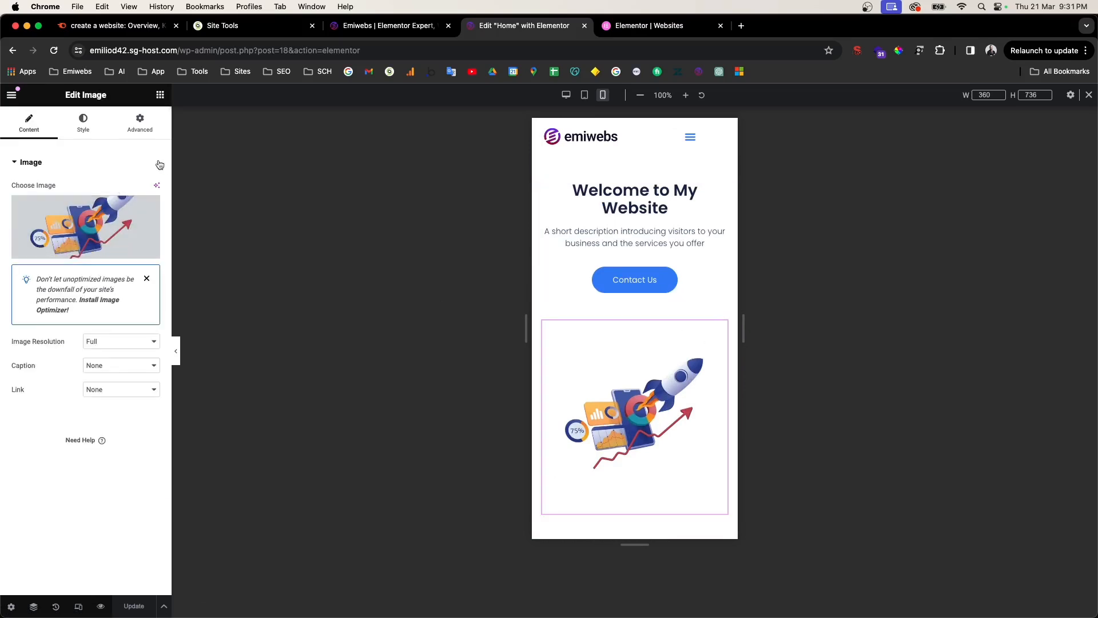
{"action": "left_click", "coordinate": [138, 131]}
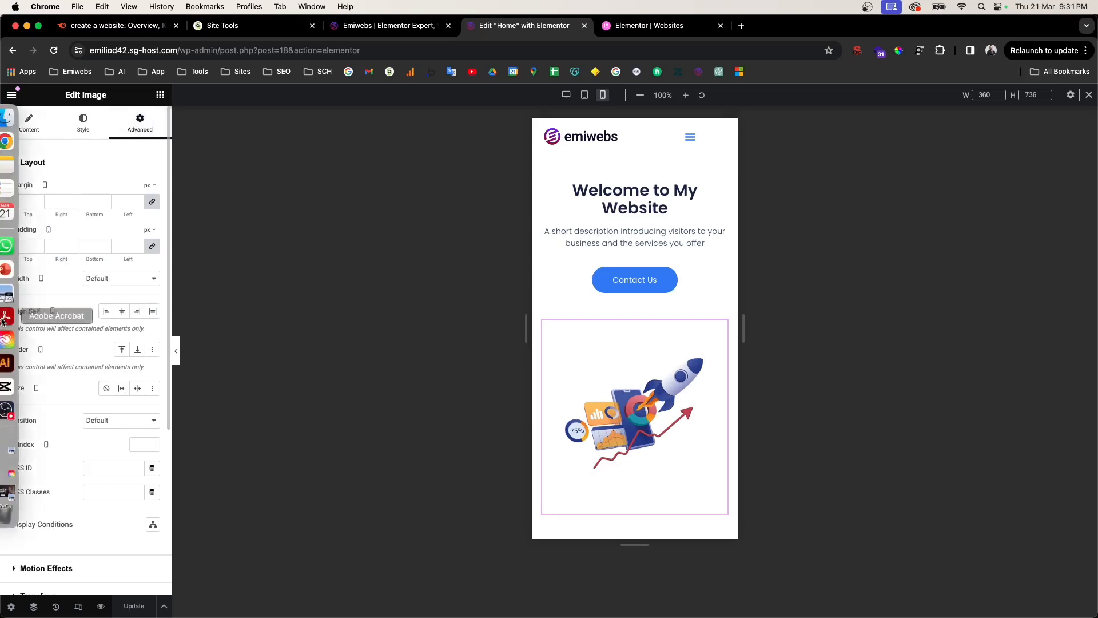
{"action": "scroll", "coordinate": [98, 375], "scroll_direction": "down", "scroll_amount": 5}
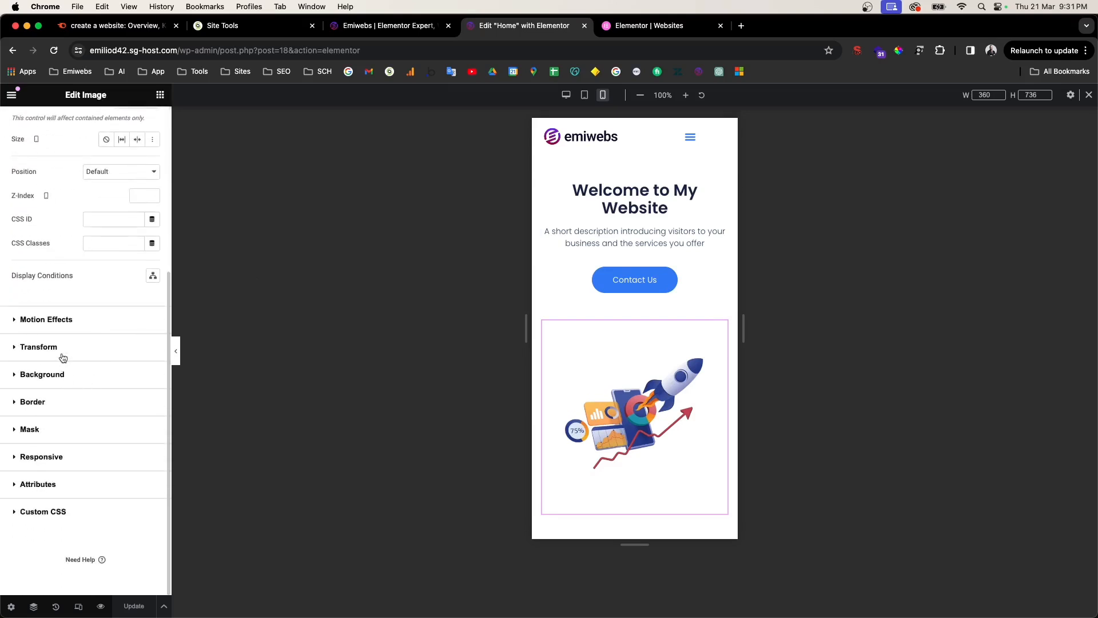
{"action": "left_click", "coordinate": [53, 321]}
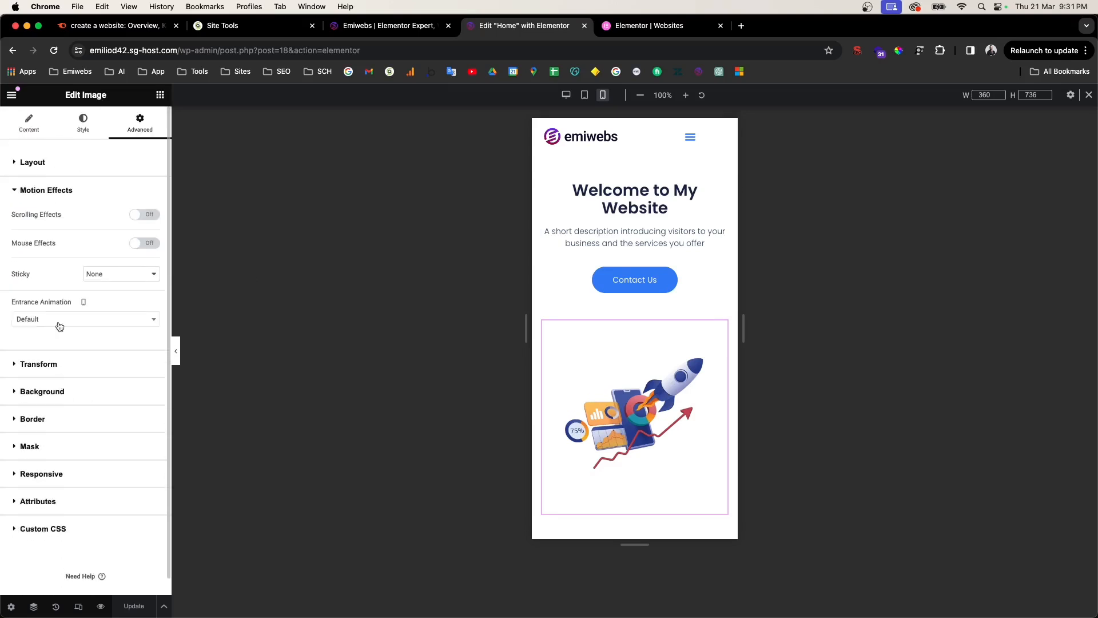
{"action": "left_click", "coordinate": [76, 325]}
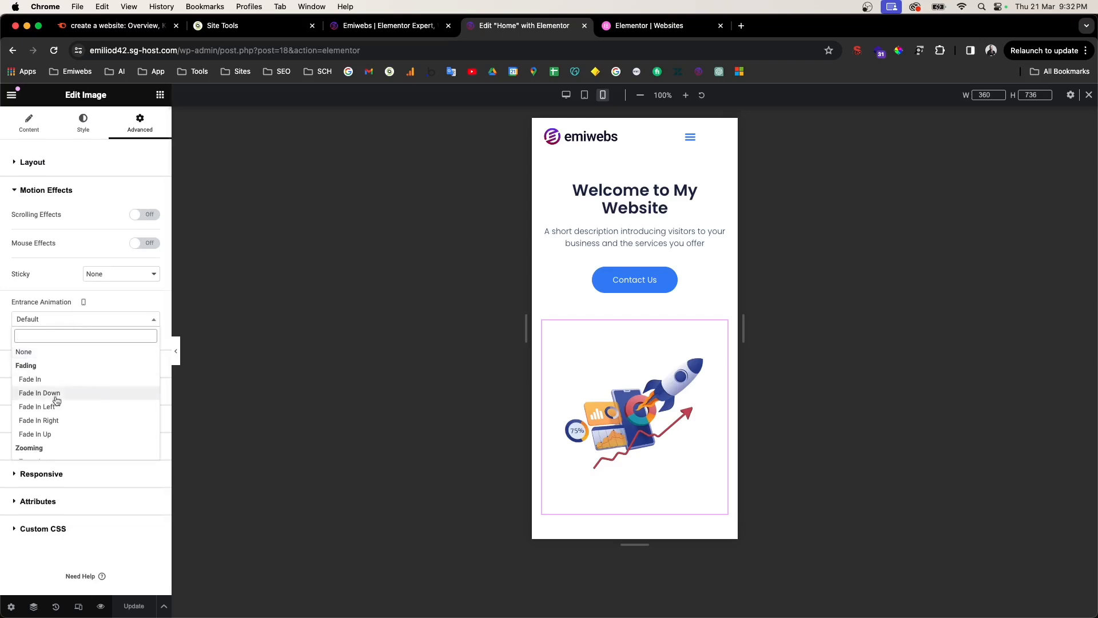
{"action": "scroll", "coordinate": [56, 381], "scroll_direction": "down", "scroll_amount": 1}
{"action": "left_click", "coordinate": [58, 361]}
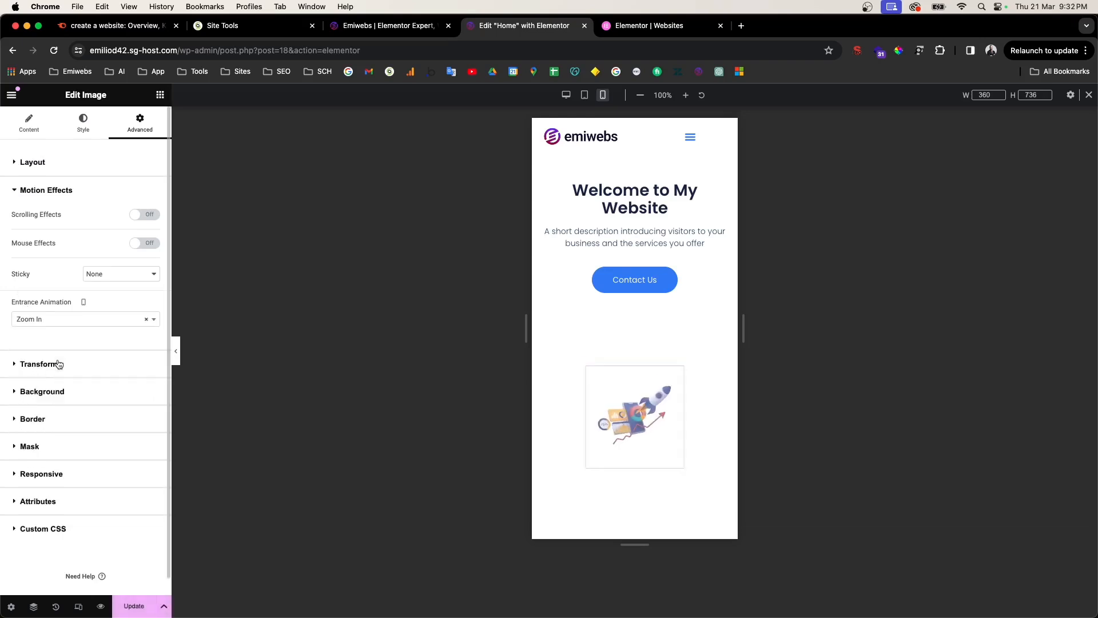
{"action": "scroll", "coordinate": [616, 416], "scroll_direction": "down", "scroll_amount": 15}
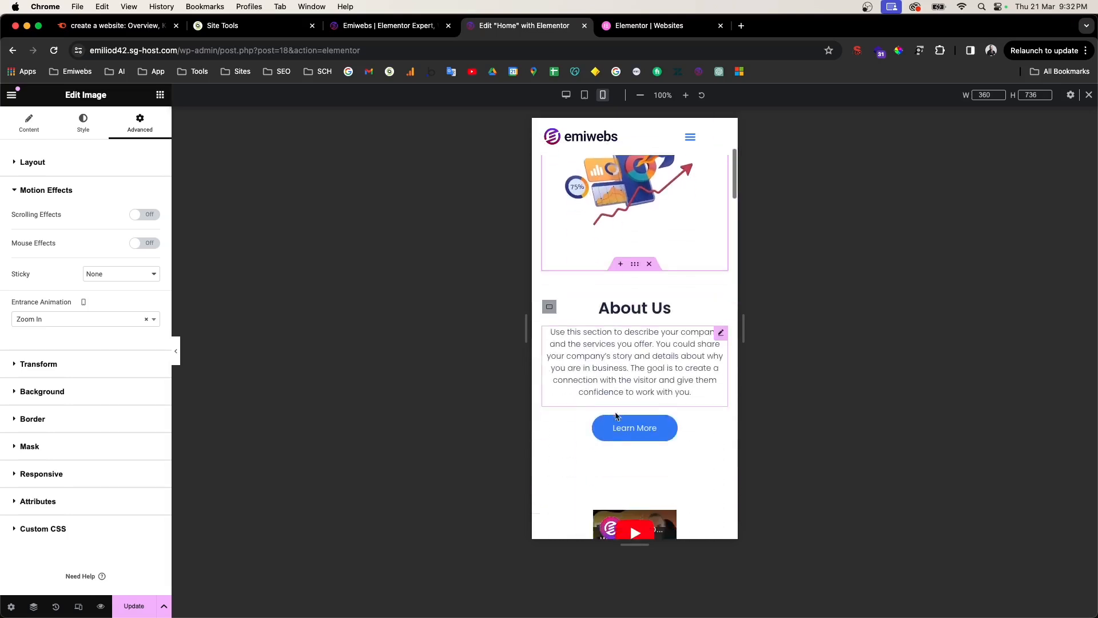
{"action": "scroll", "coordinate": [618, 414], "scroll_direction": "down", "scroll_amount": 8}
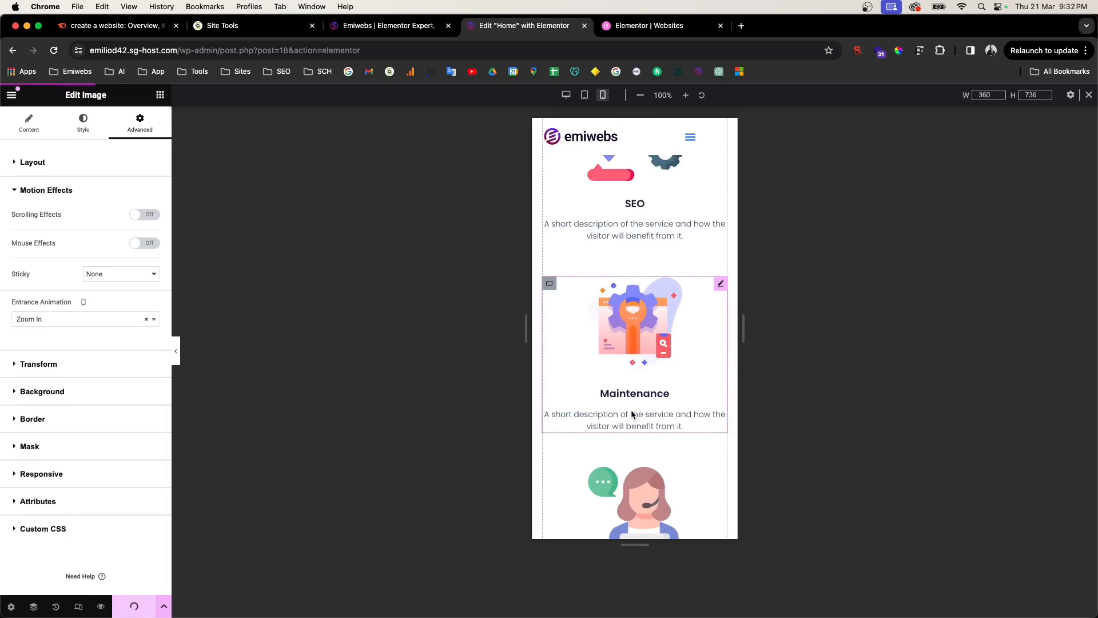
{"action": "scroll", "coordinate": [632, 414], "scroll_direction": "down", "scroll_amount": 15}
{"action": "scroll", "coordinate": [632, 415], "scroll_direction": "down", "scroll_amount": 10}
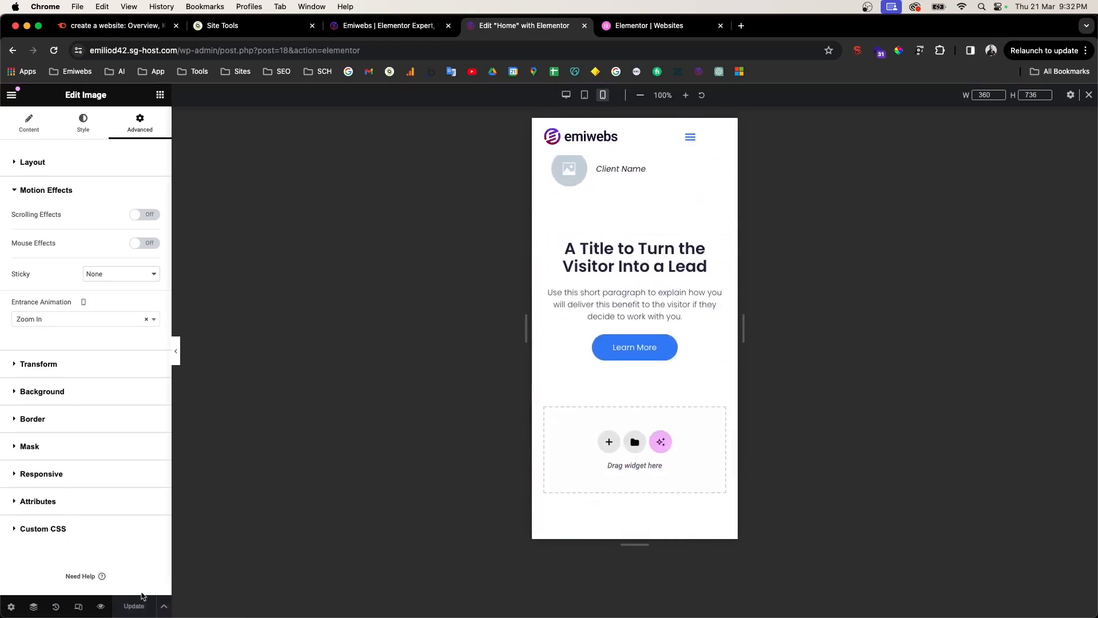
Step: Open a live preview of the home page in a new tab and scroll through it
{"action": "left_click", "coordinate": [102, 608]}
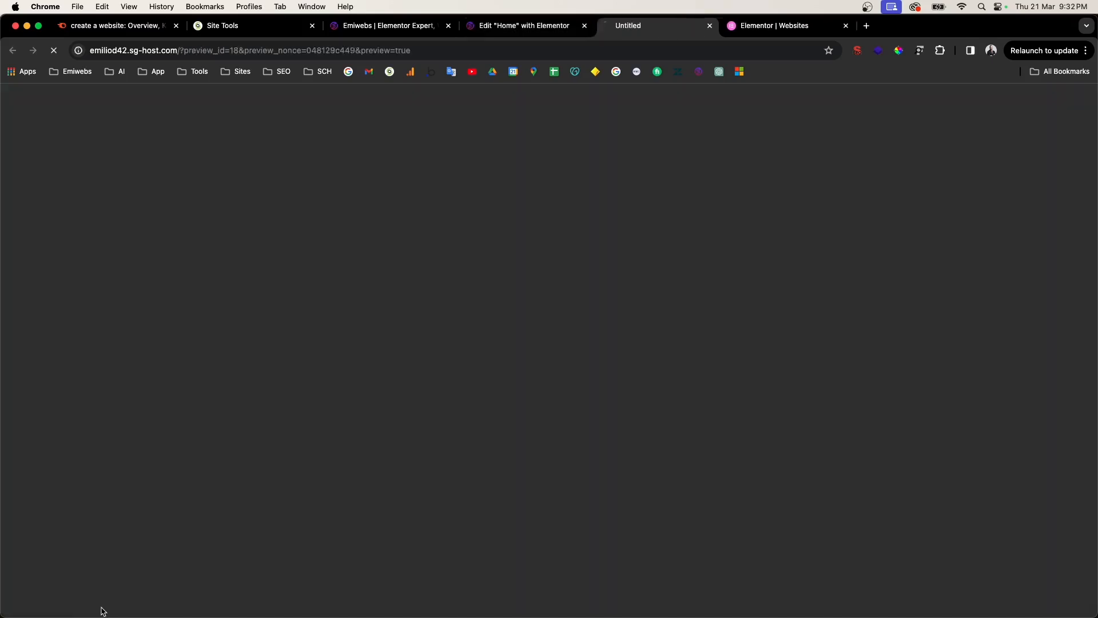
{"action": "scroll", "coordinate": [449, 421], "scroll_direction": "down", "scroll_amount": 15}
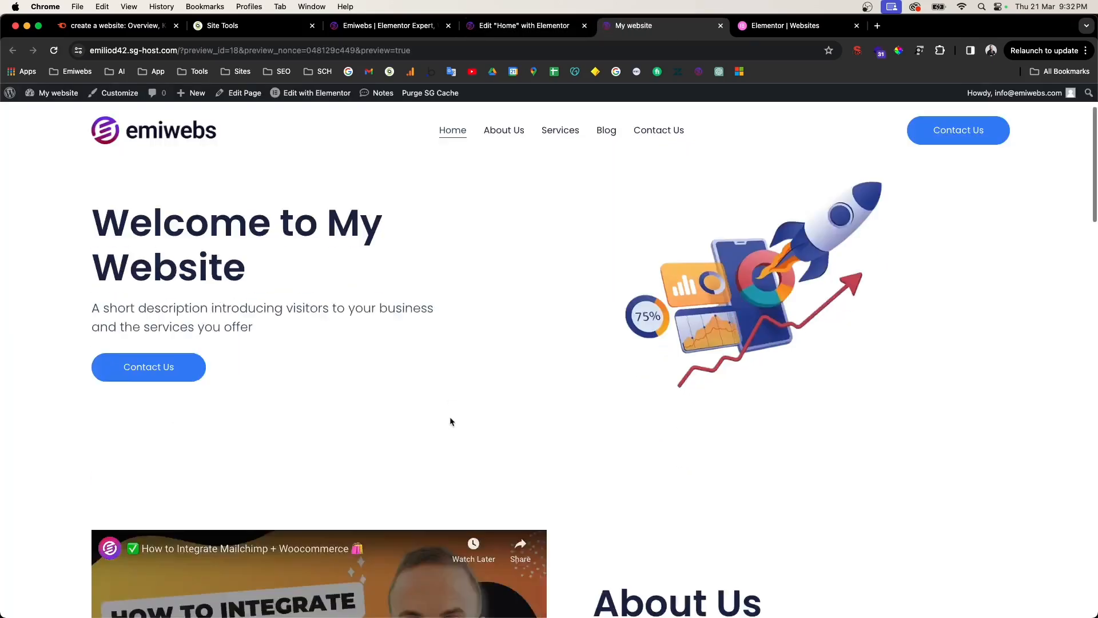
{"action": "scroll", "coordinate": [450, 421], "scroll_direction": "down", "scroll_amount": 10}
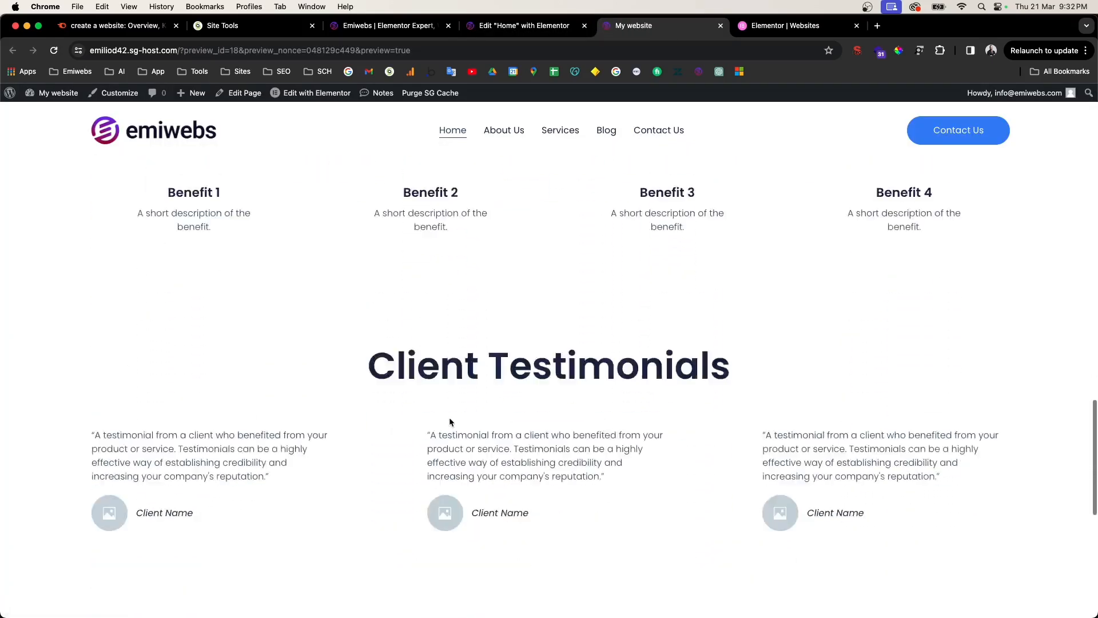
Step: Check the page at iPhone 12 Pro width in DevTools, then close DevTools for desktop view
{"action": "right_click", "coordinate": [284, 312]}
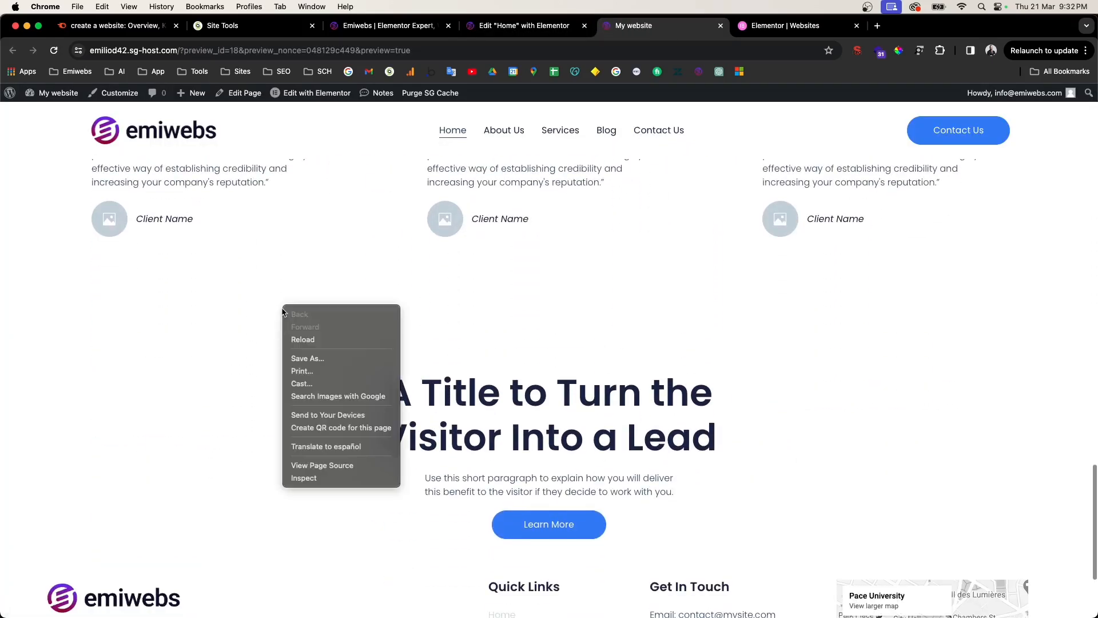
{"action": "left_click", "coordinate": [313, 478]}
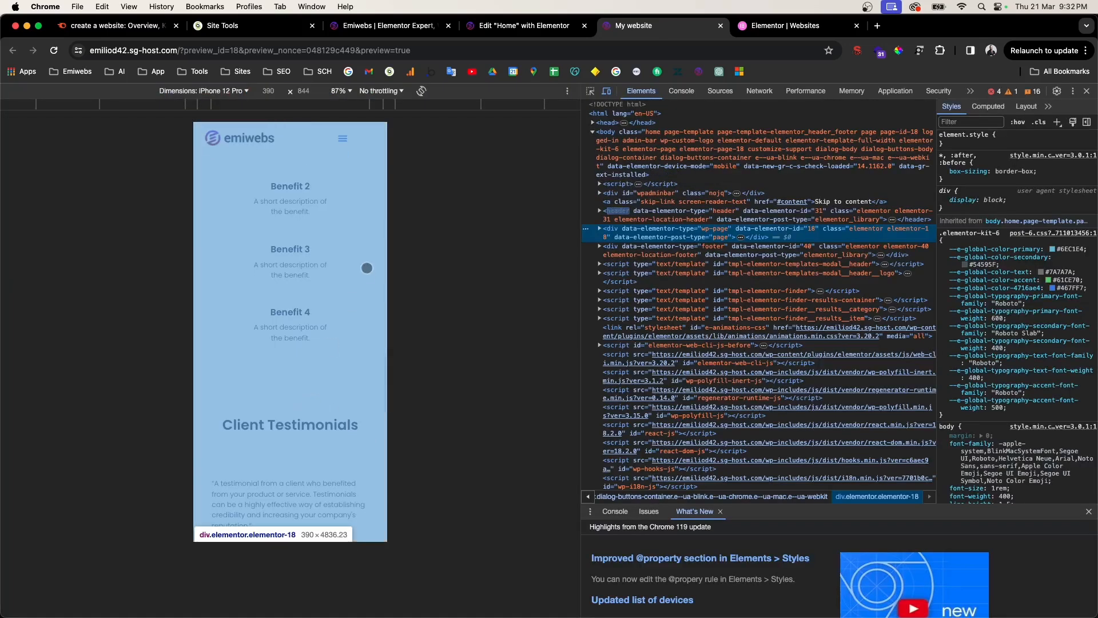
{"action": "scroll", "coordinate": [278, 353], "scroll_direction": "up", "scroll_amount": 12}
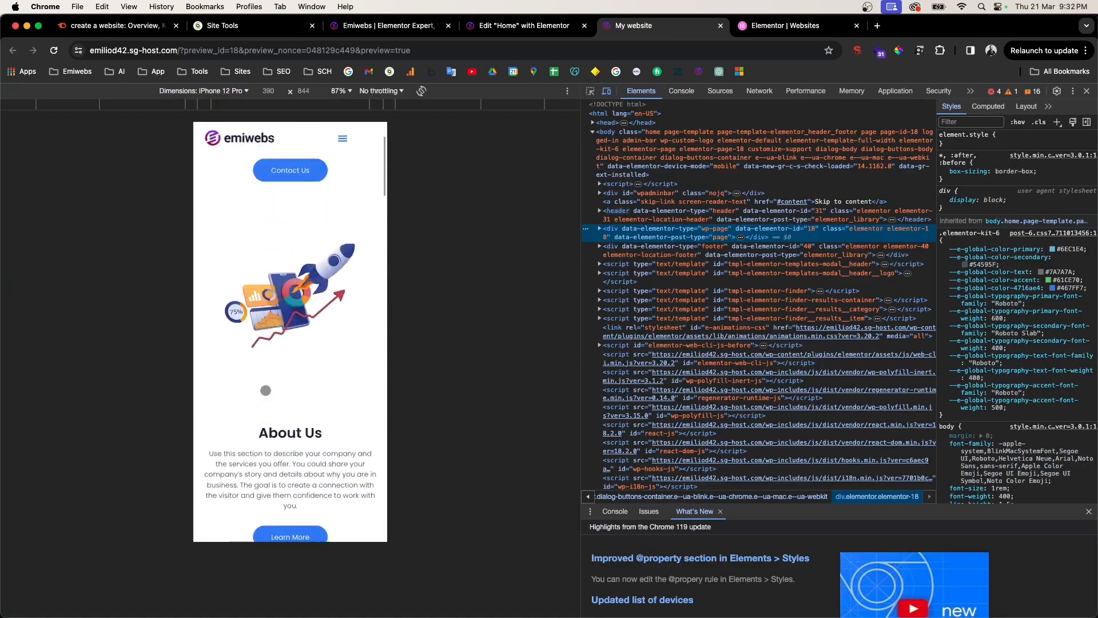
{"action": "scroll", "coordinate": [265, 390], "scroll_direction": "down", "scroll_amount": 10}
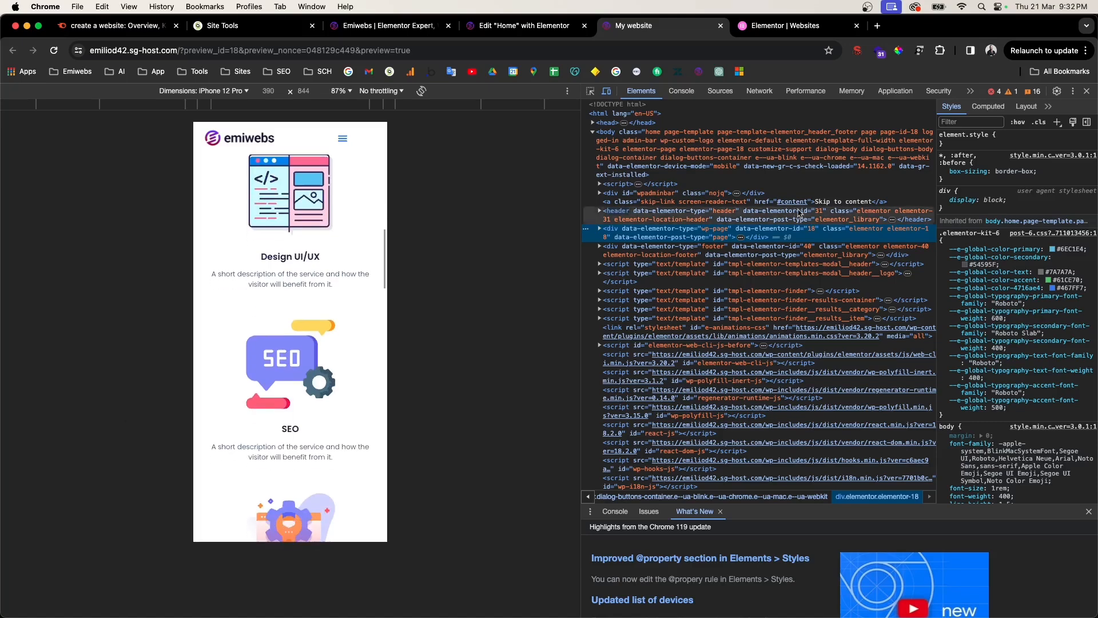
{"action": "left_click", "coordinate": [1087, 91]}
{"action": "scroll", "coordinate": [153, 338], "scroll_direction": "down", "scroll_amount": 8}
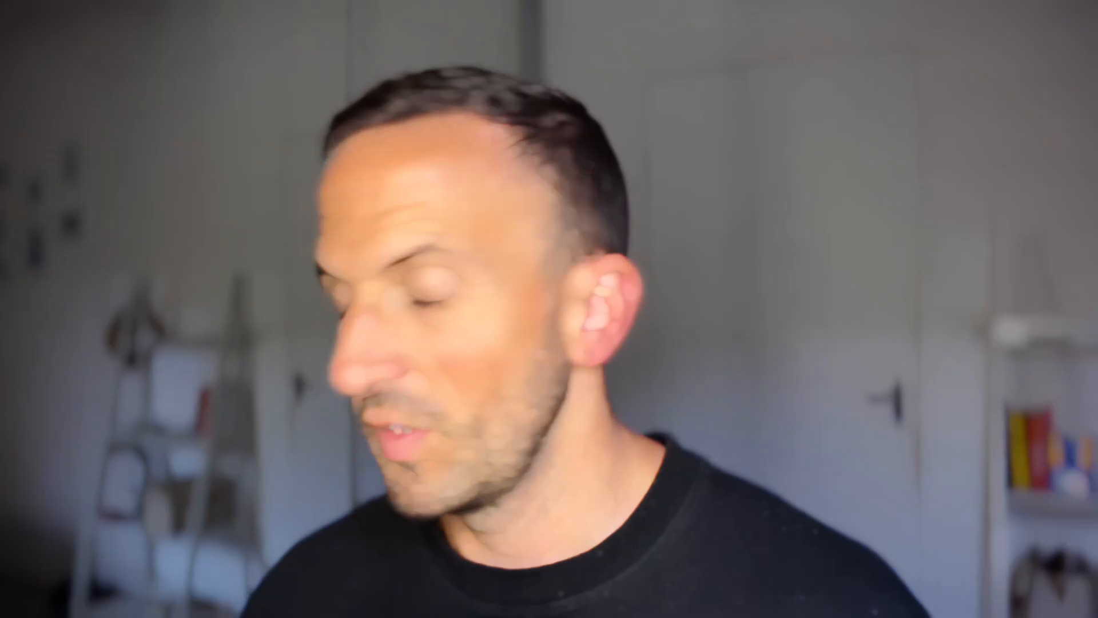